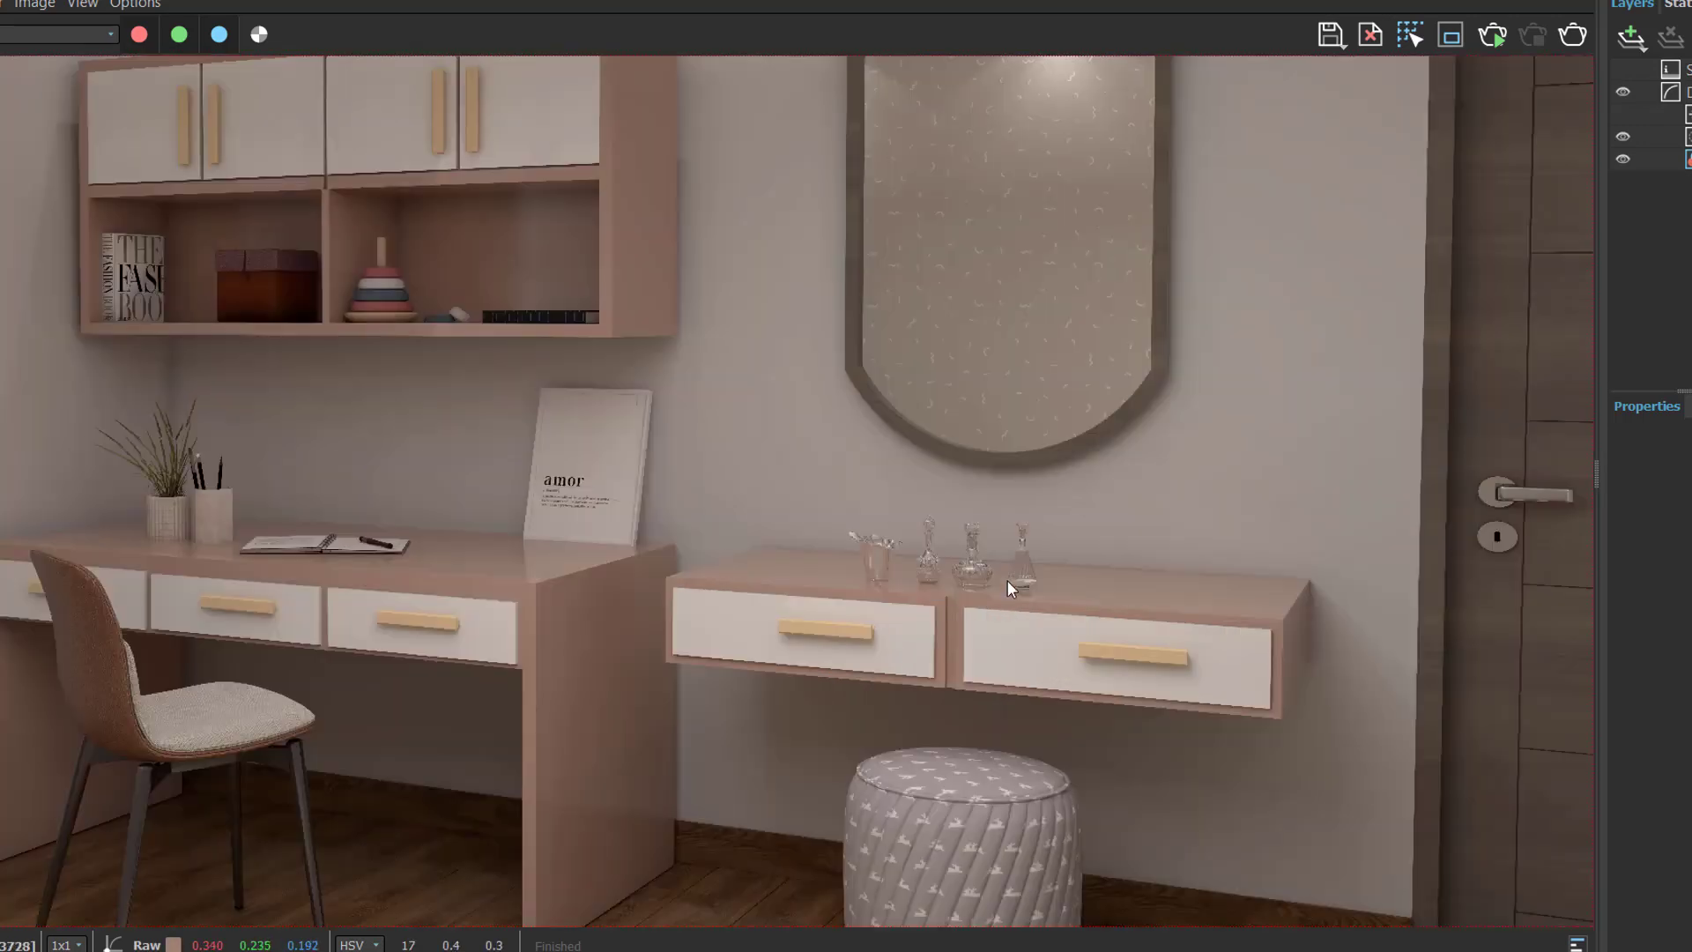
# - Draw a rectangular slab outline and pull it up 0.03 m thick
pyautogui.scroll(3, 1005, 574)
pyautogui.scroll(-5, 768, 582)
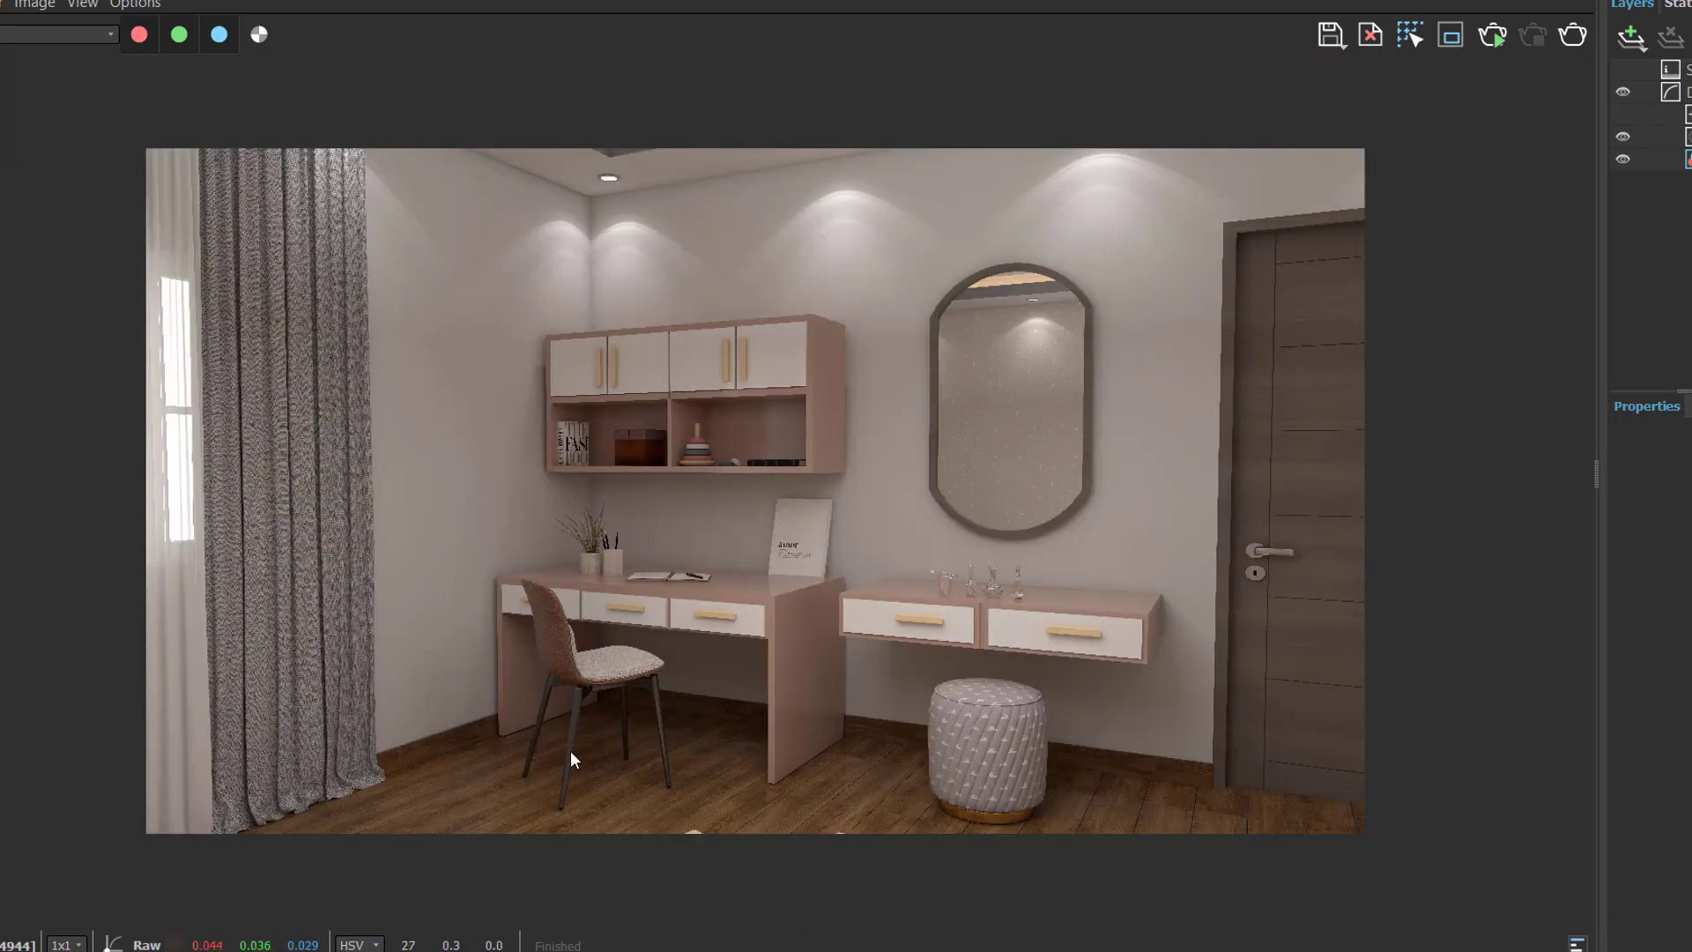
pyautogui.scroll(4, 571, 753)
pyautogui.scroll(-4, 614, 612)
pyautogui.scroll(4, 1004, 833)
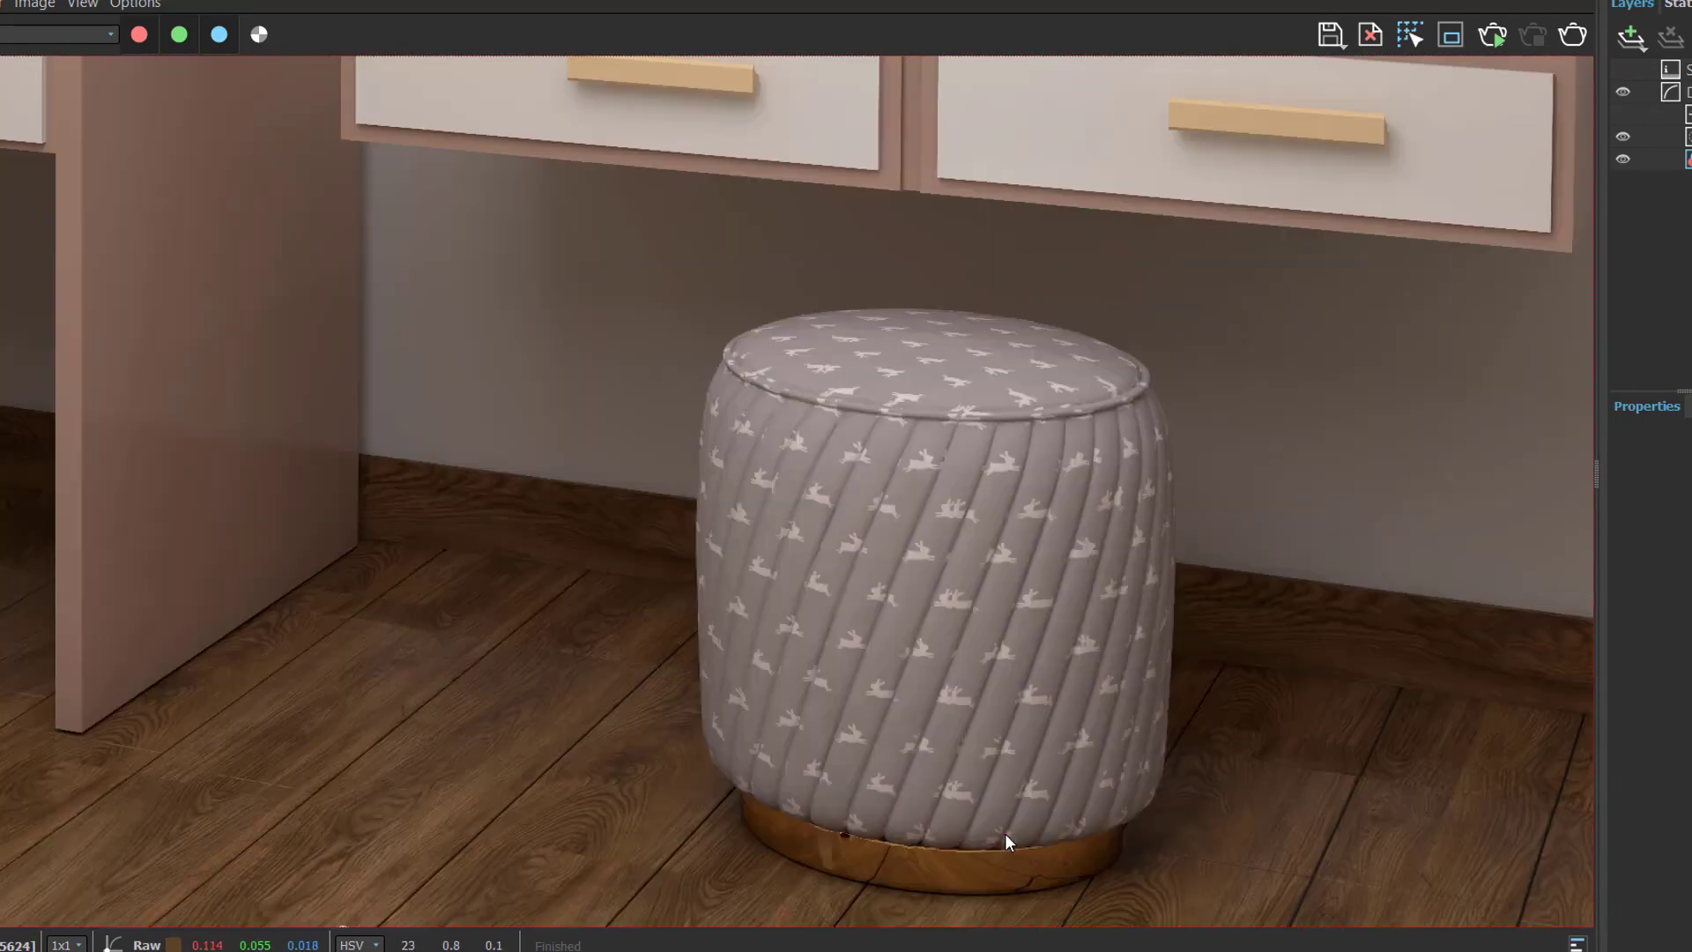
pyautogui.scroll(-4, 969, 626)
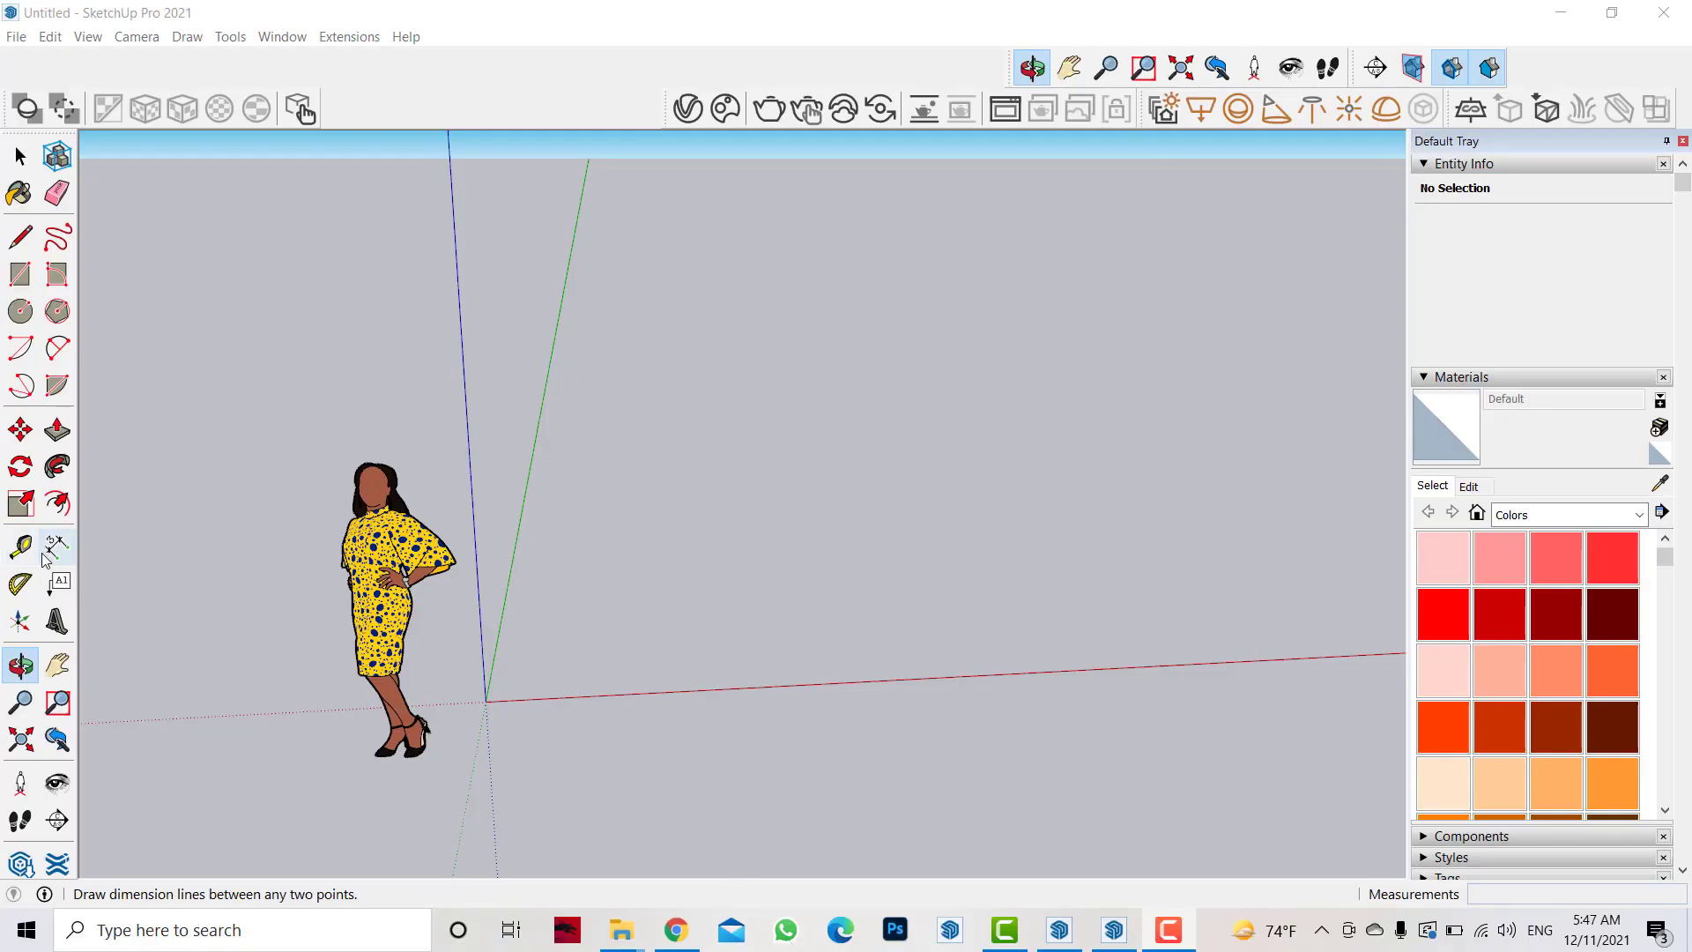
pyautogui.click(582, 620)
pyautogui.write('.75')
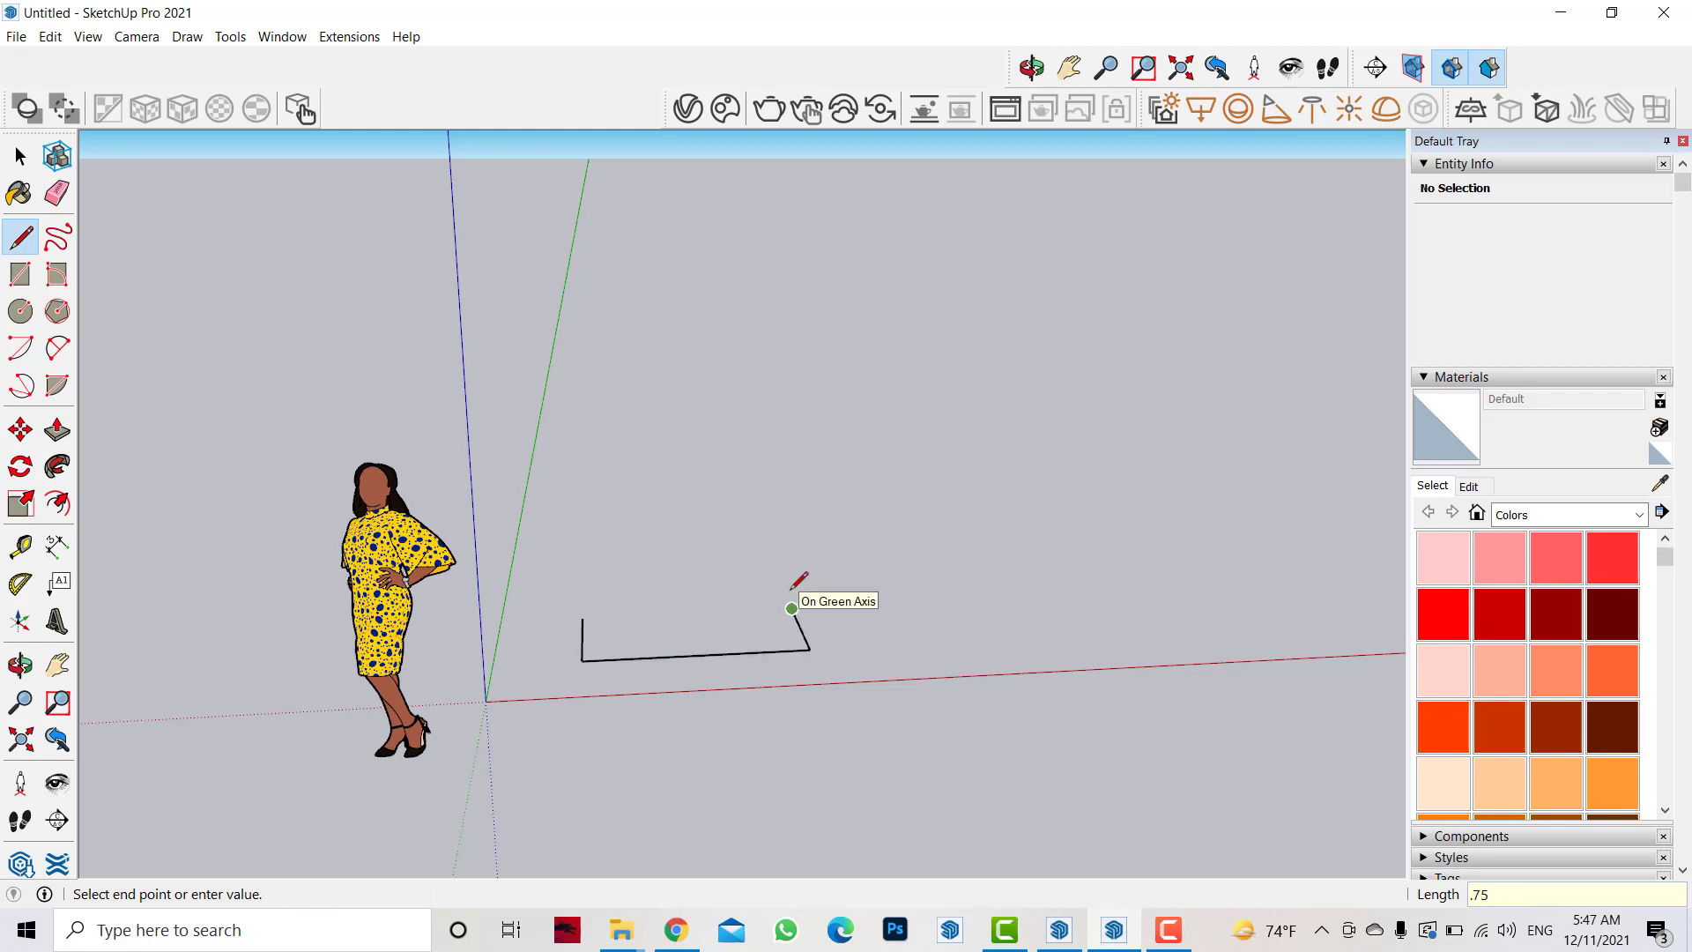
pyautogui.click(792, 608)
pyautogui.click(583, 619)
pyautogui.scroll(3, 837, 606)
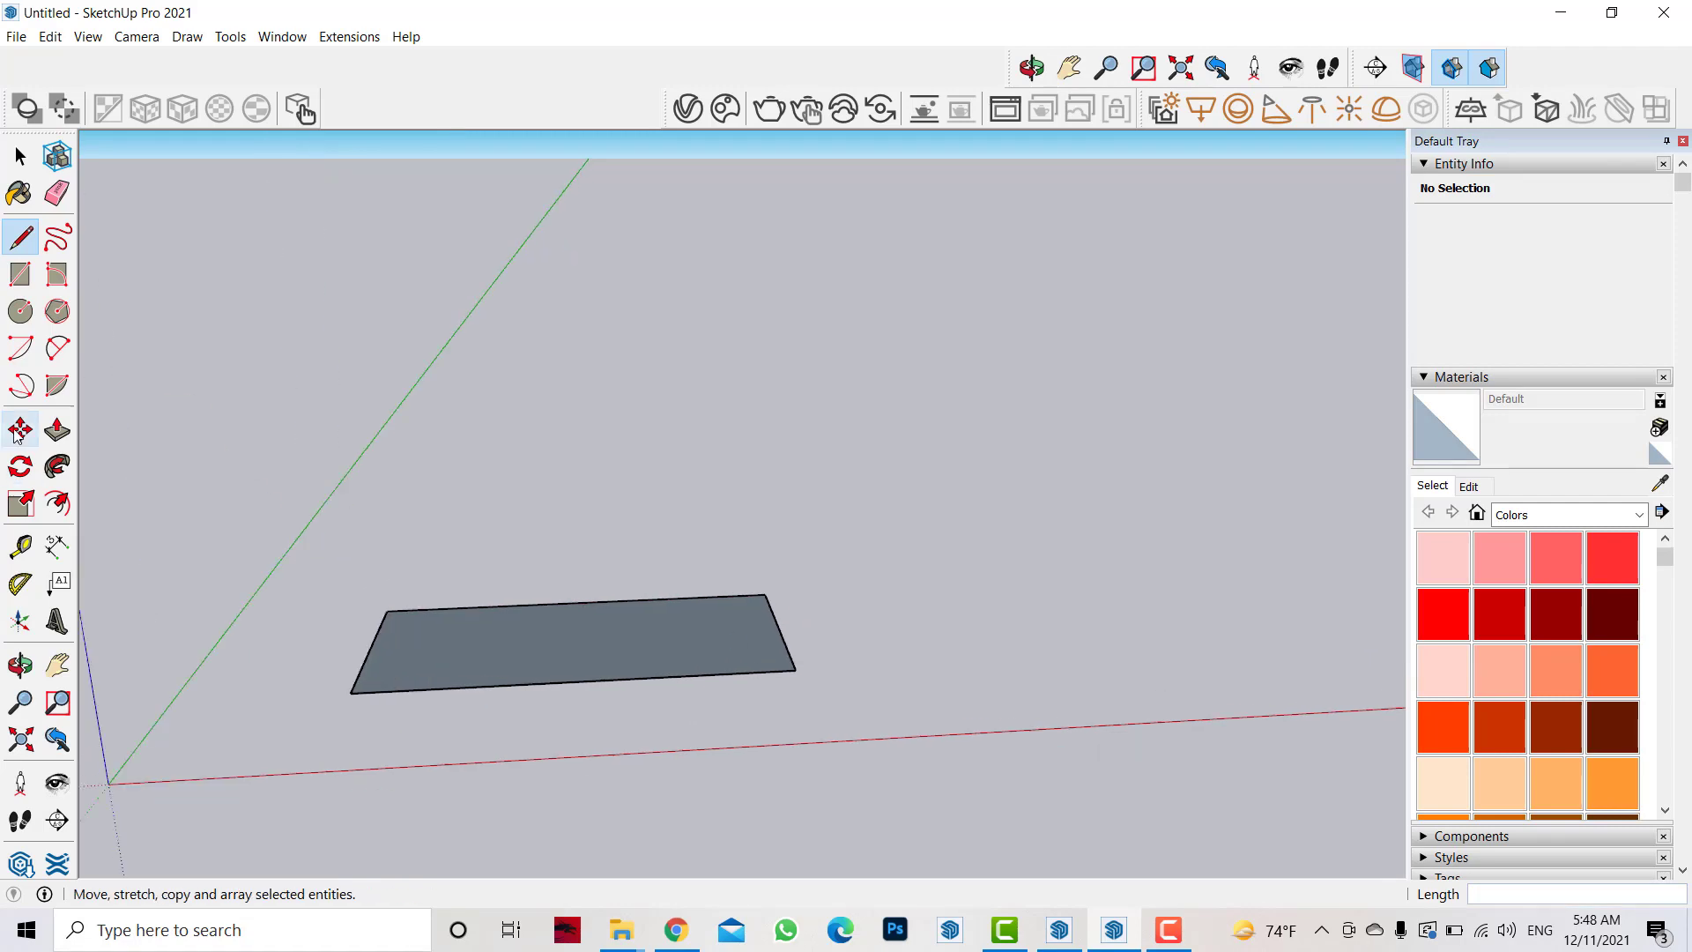
pyautogui.click(57, 429)
pyautogui.click(497, 636)
pyautogui.click(499, 623)
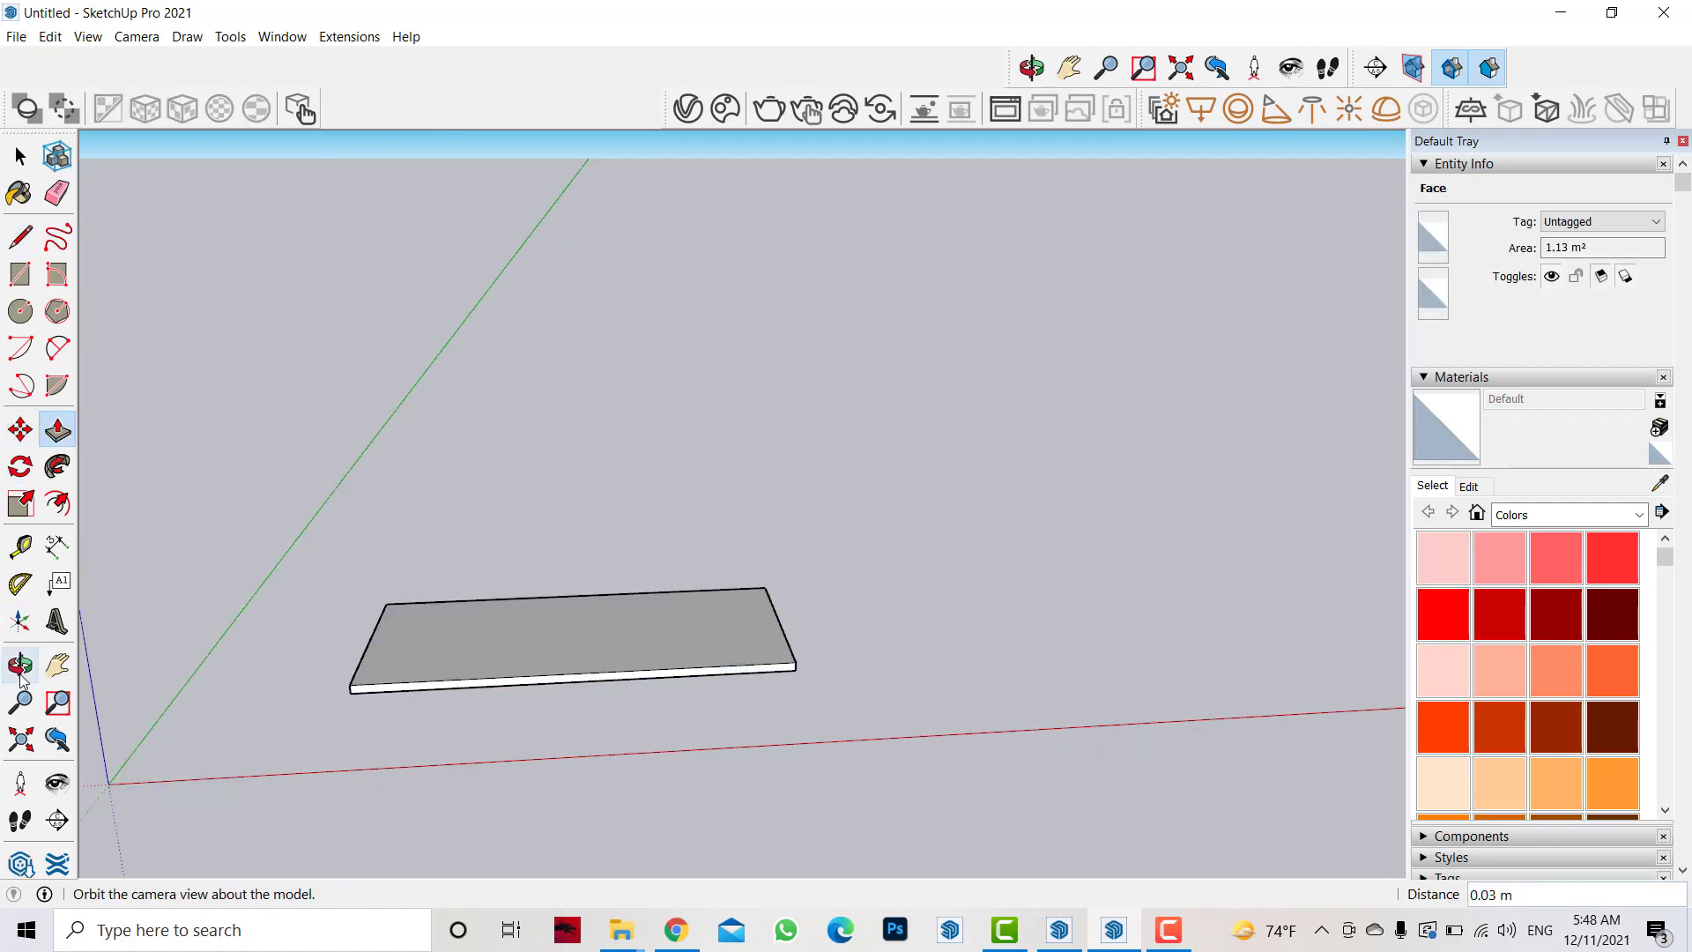
pyautogui.moveTo(499, 623)
pyautogui.mouseDown(button='middle')
pyautogui.moveTo(710, 694)
pyautogui.moveTo(547, 617)
pyautogui.mouseUp(button='middle')
# - Make the slab a group and raise it 0.75 m above the ground
pyautogui.click(20, 156)
pyautogui.tripleClick(587, 628)
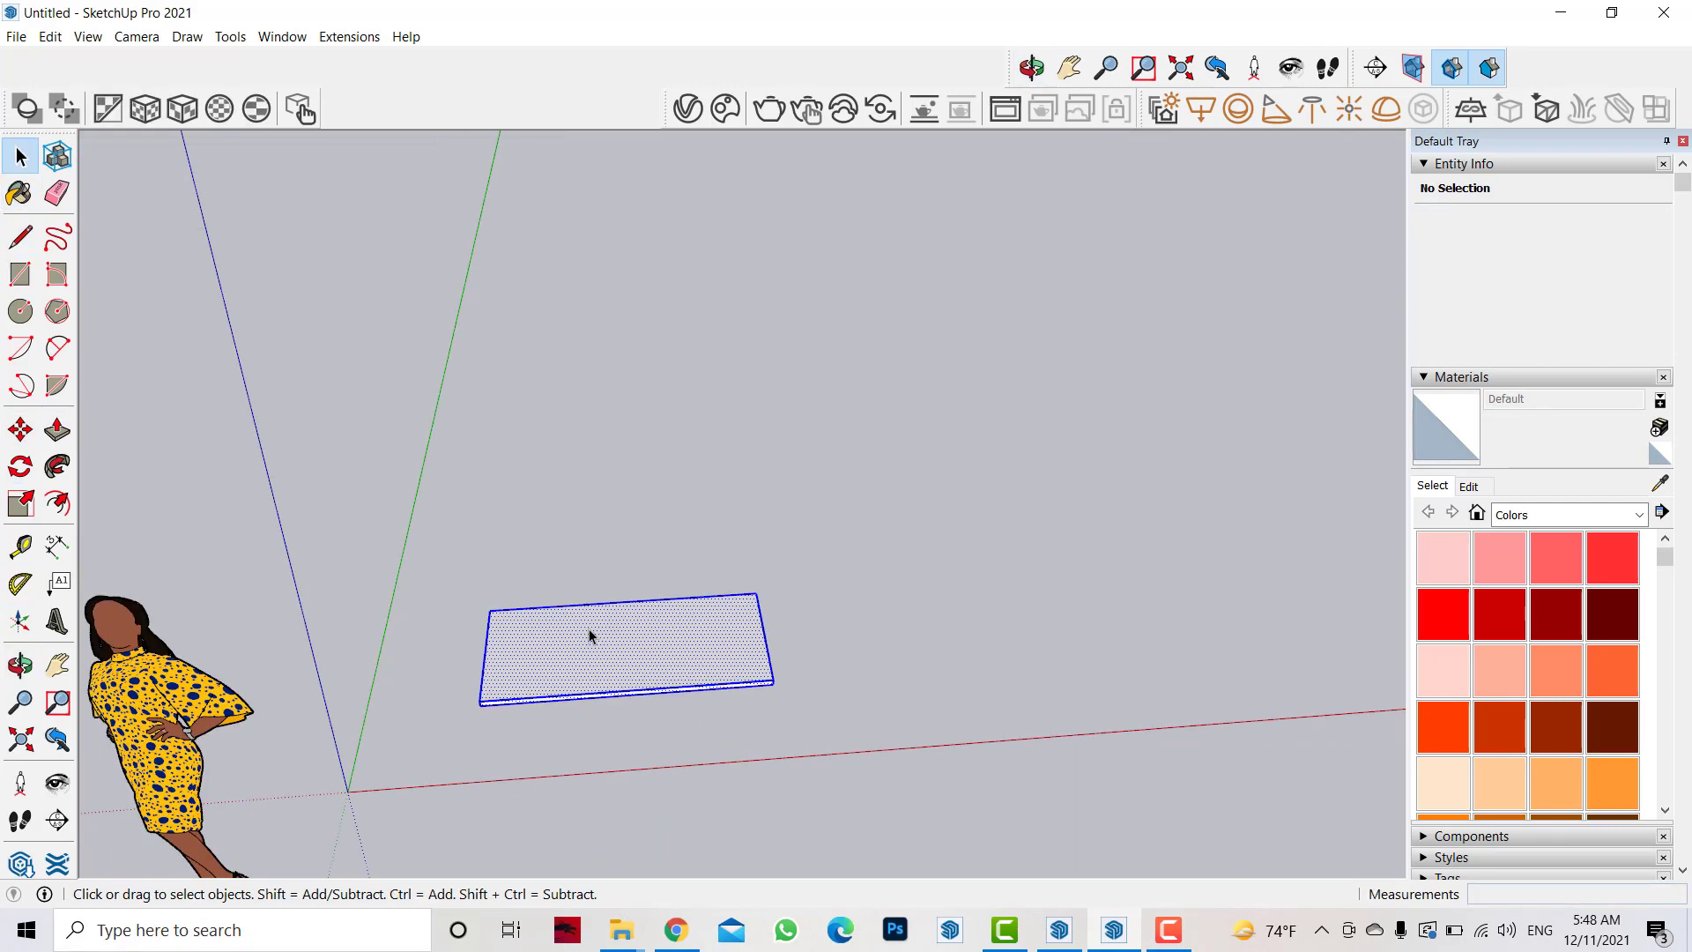
pyautogui.rightClick(590, 628)
pyautogui.click(657, 425)
pyautogui.click(20, 429)
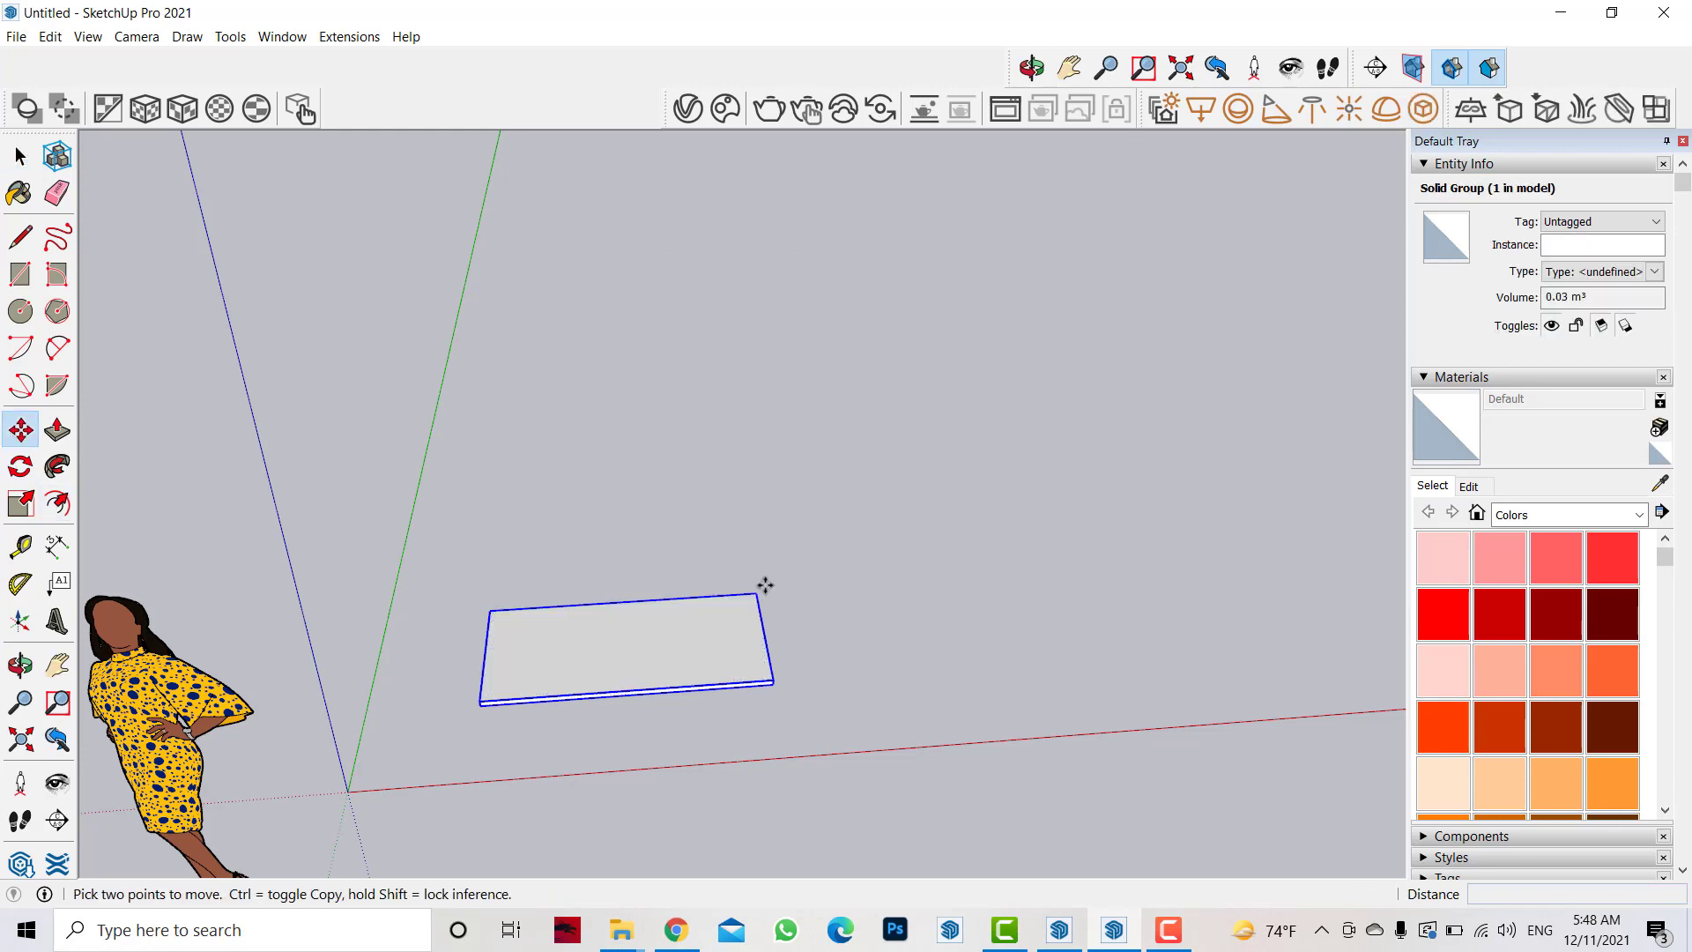
pyautogui.click(764, 588)
pyautogui.write('.75')
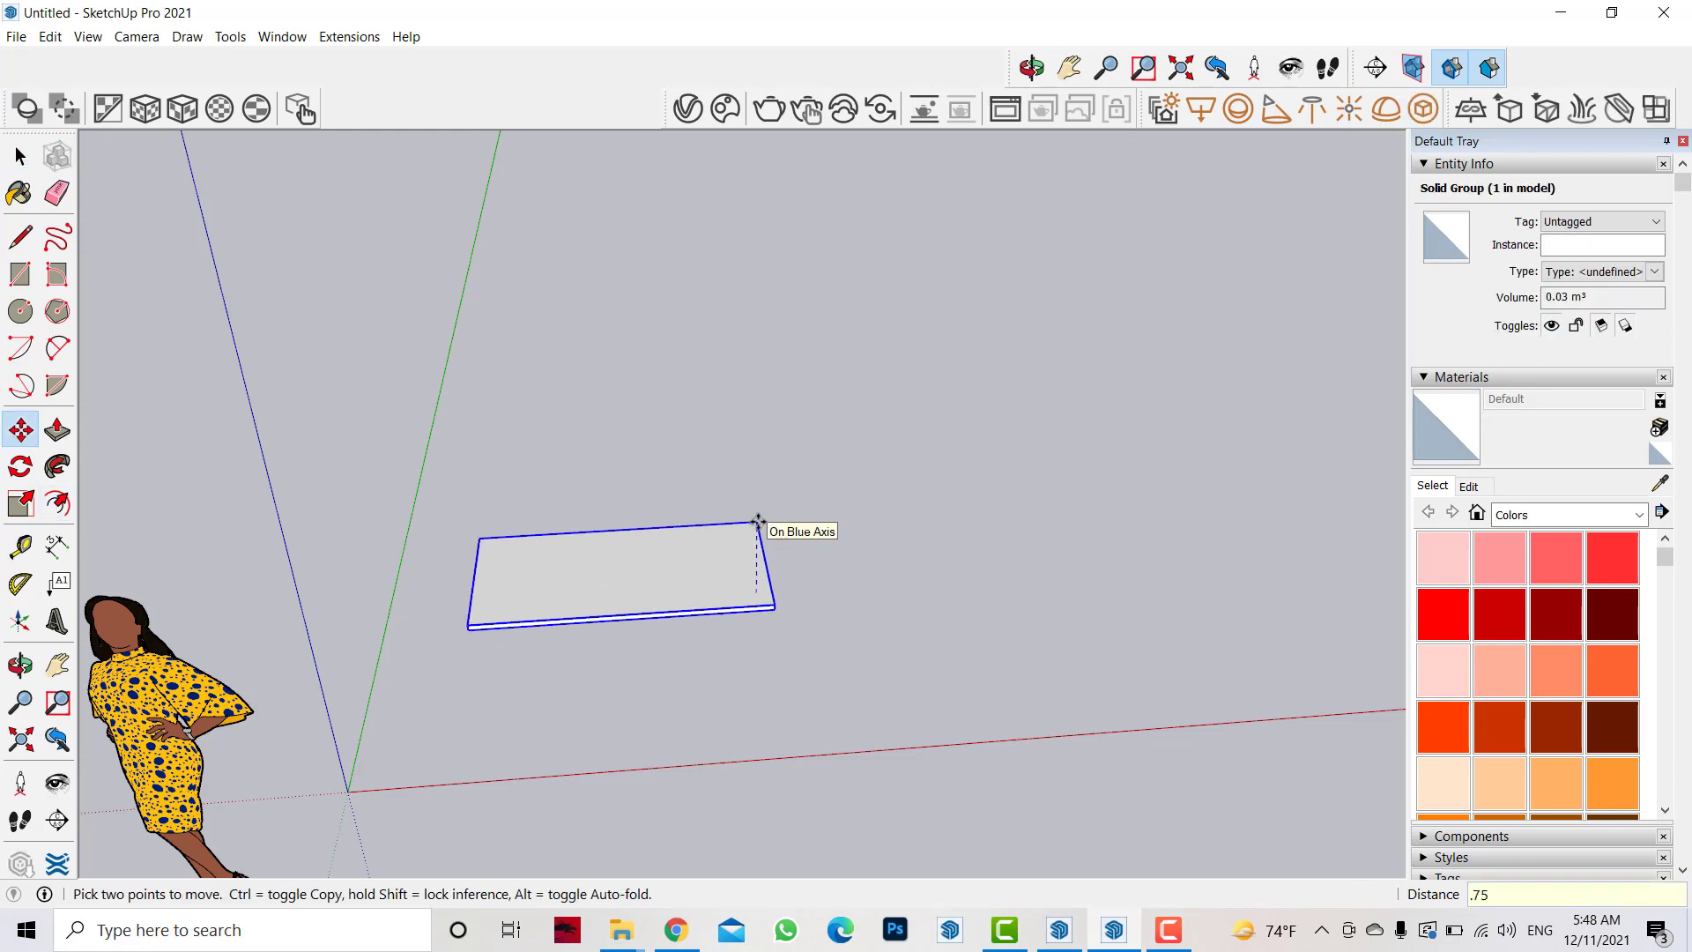
pyautogui.press('Return')
pyautogui.press('o')
pyautogui.moveTo(903, 544)
pyautogui.mouseDown()
pyautogui.moveTo(687, 506)
pyautogui.moveTo(633, 558)
pyautogui.moveTo(861, 559)
pyautogui.mouseUp()
pyautogui.press('space')
# - Inside the slab group, copy the slanted end edge along the slab's right end
pyautogui.moveTo(913, 548); pyautogui.dragTo(874, 508, button='middle')
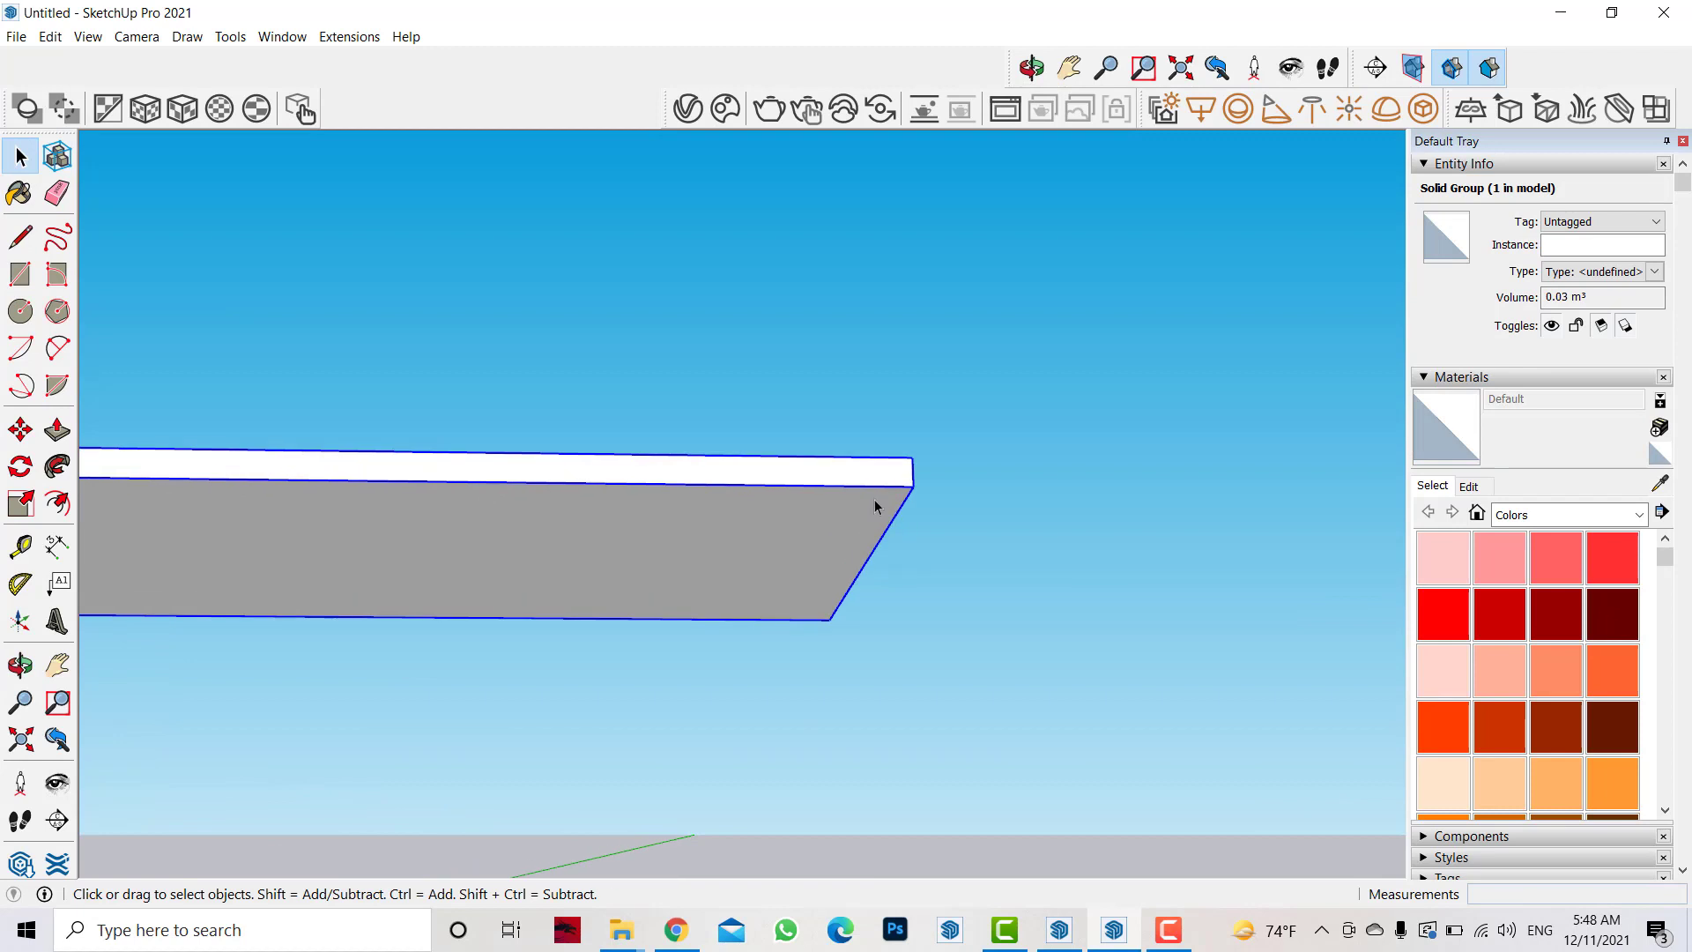
pyautogui.doubleClick(895, 515)
pyautogui.click(895, 515)
pyautogui.press('m')
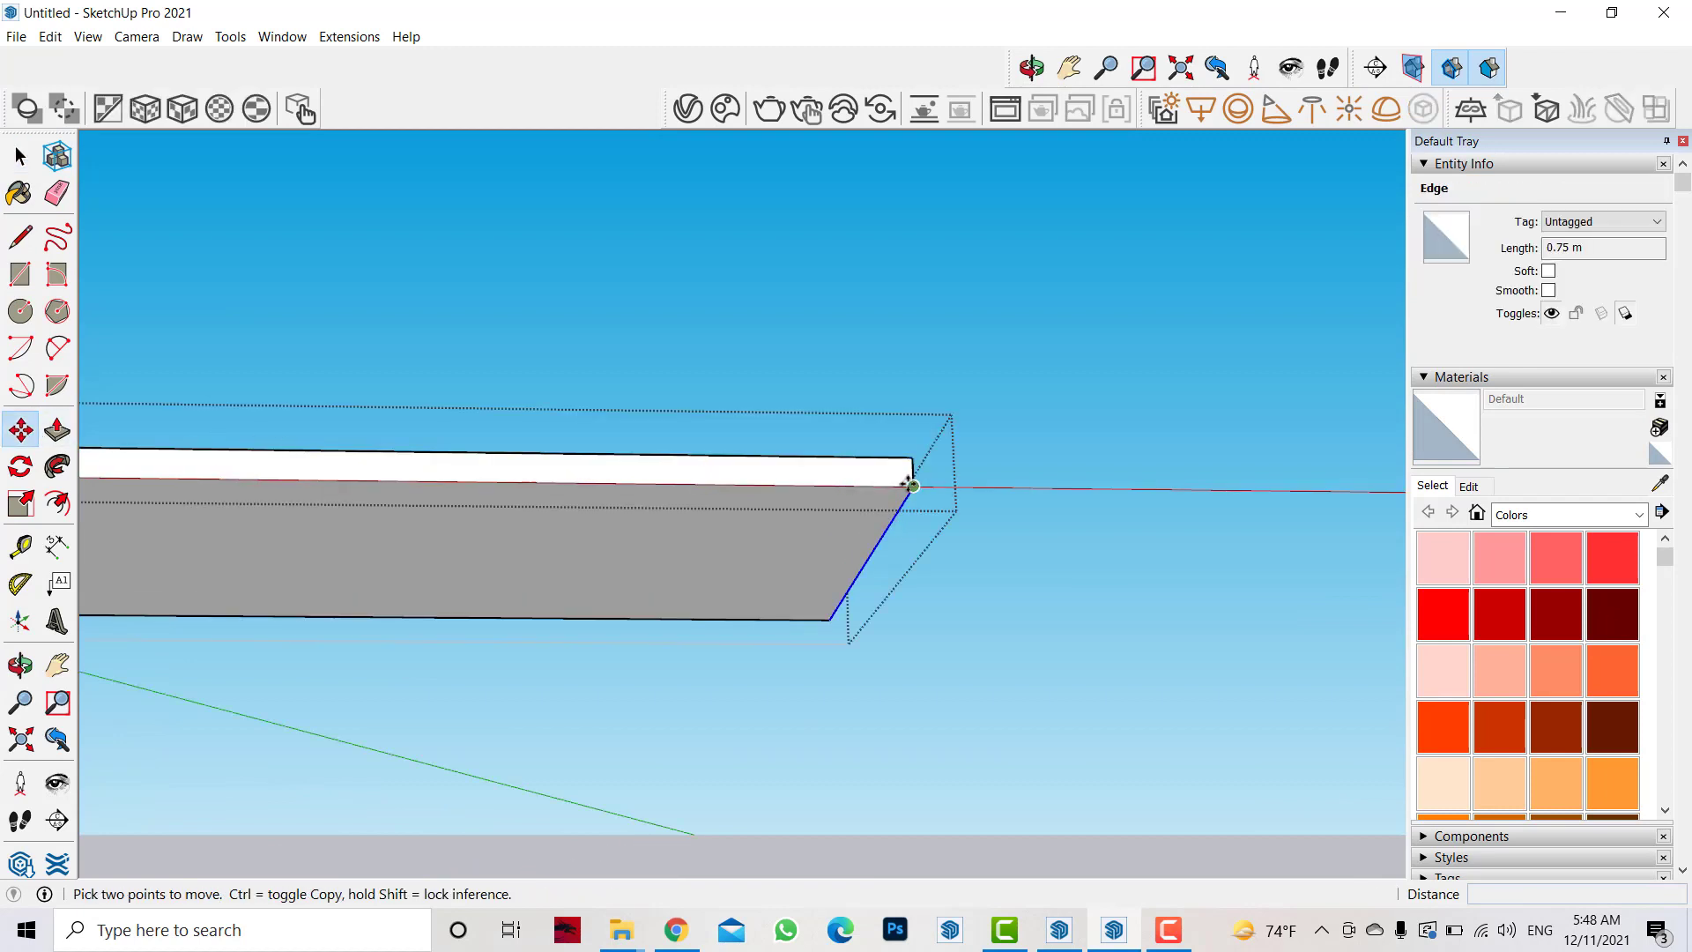
pyautogui.press('ctrl')
pyautogui.click(913, 486)
pyautogui.click(886, 486)
pyautogui.moveTo(1005, 529); pyautogui.dragTo(98, 340, button='middle')
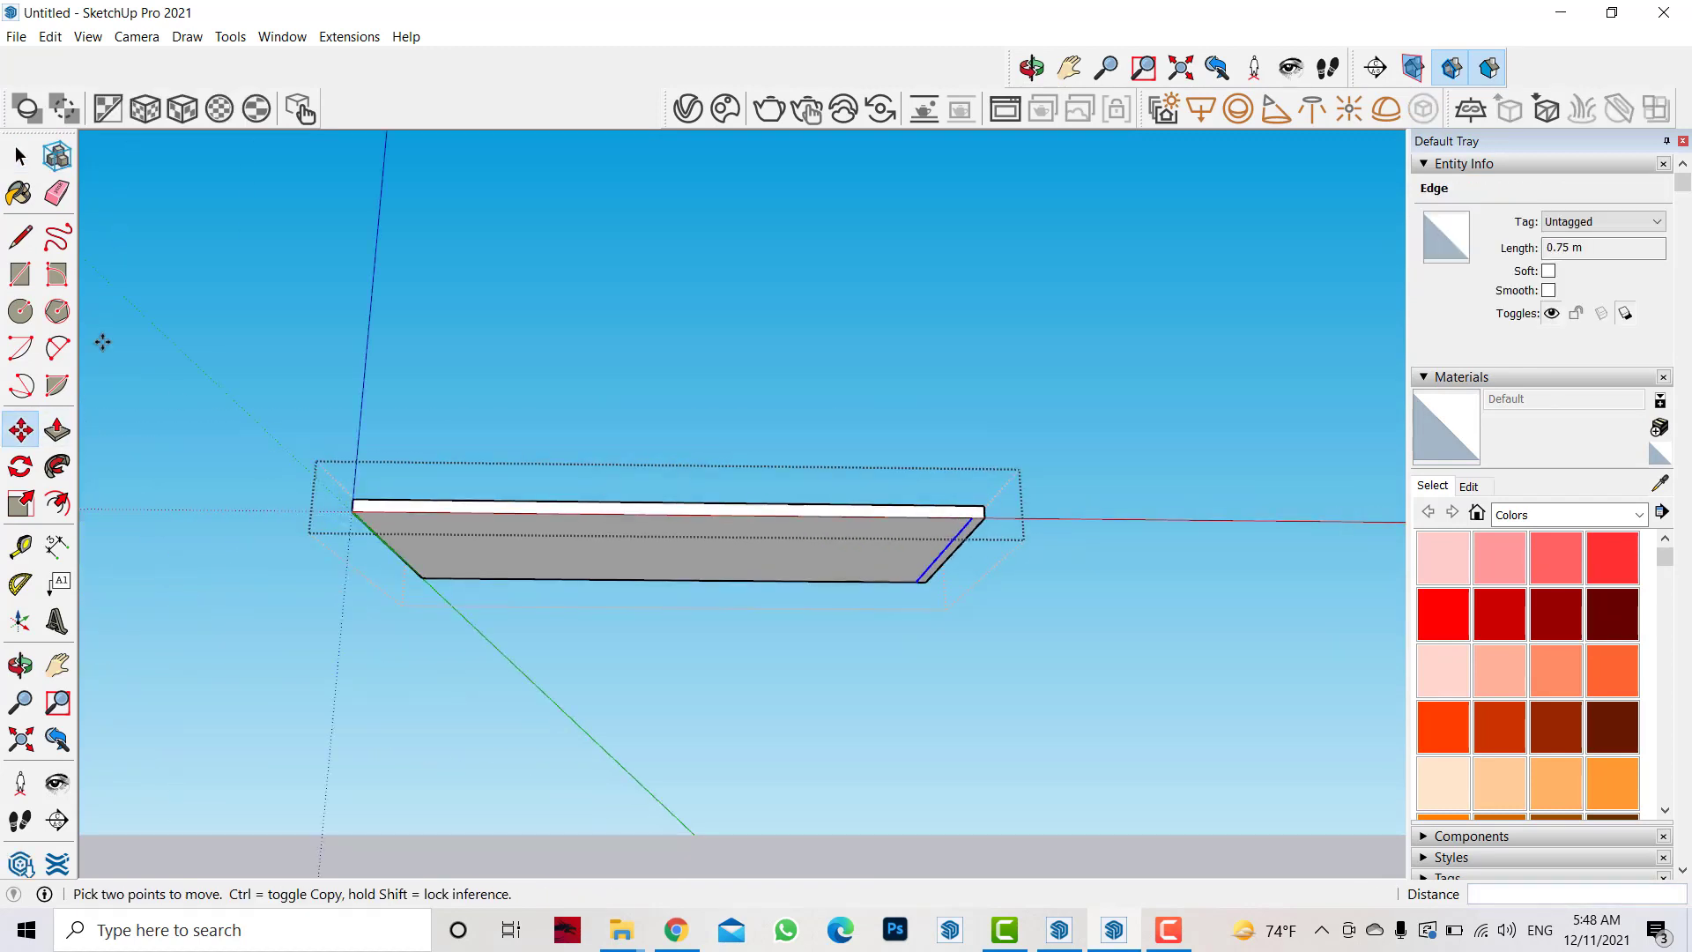
pyautogui.press('space')
# - Pull the right narrow end face down 0.7 m to form the first leg
pyautogui.scroll(2, 364, 551)
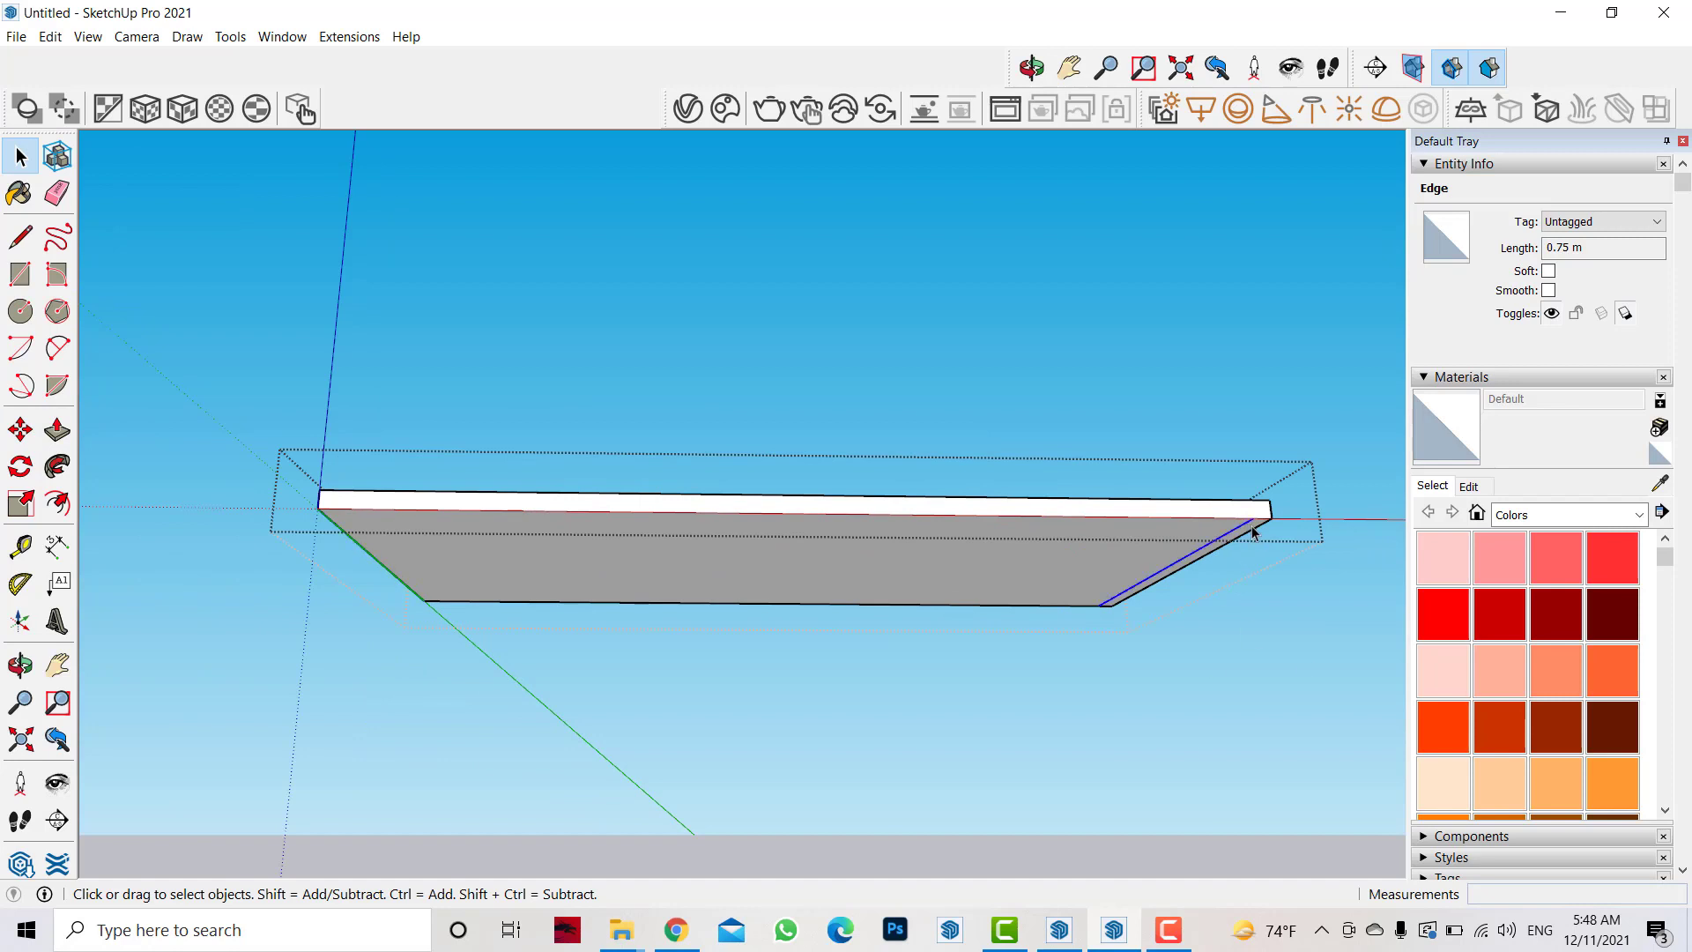
pyautogui.scroll(3, 1257, 532)
pyautogui.press('p')
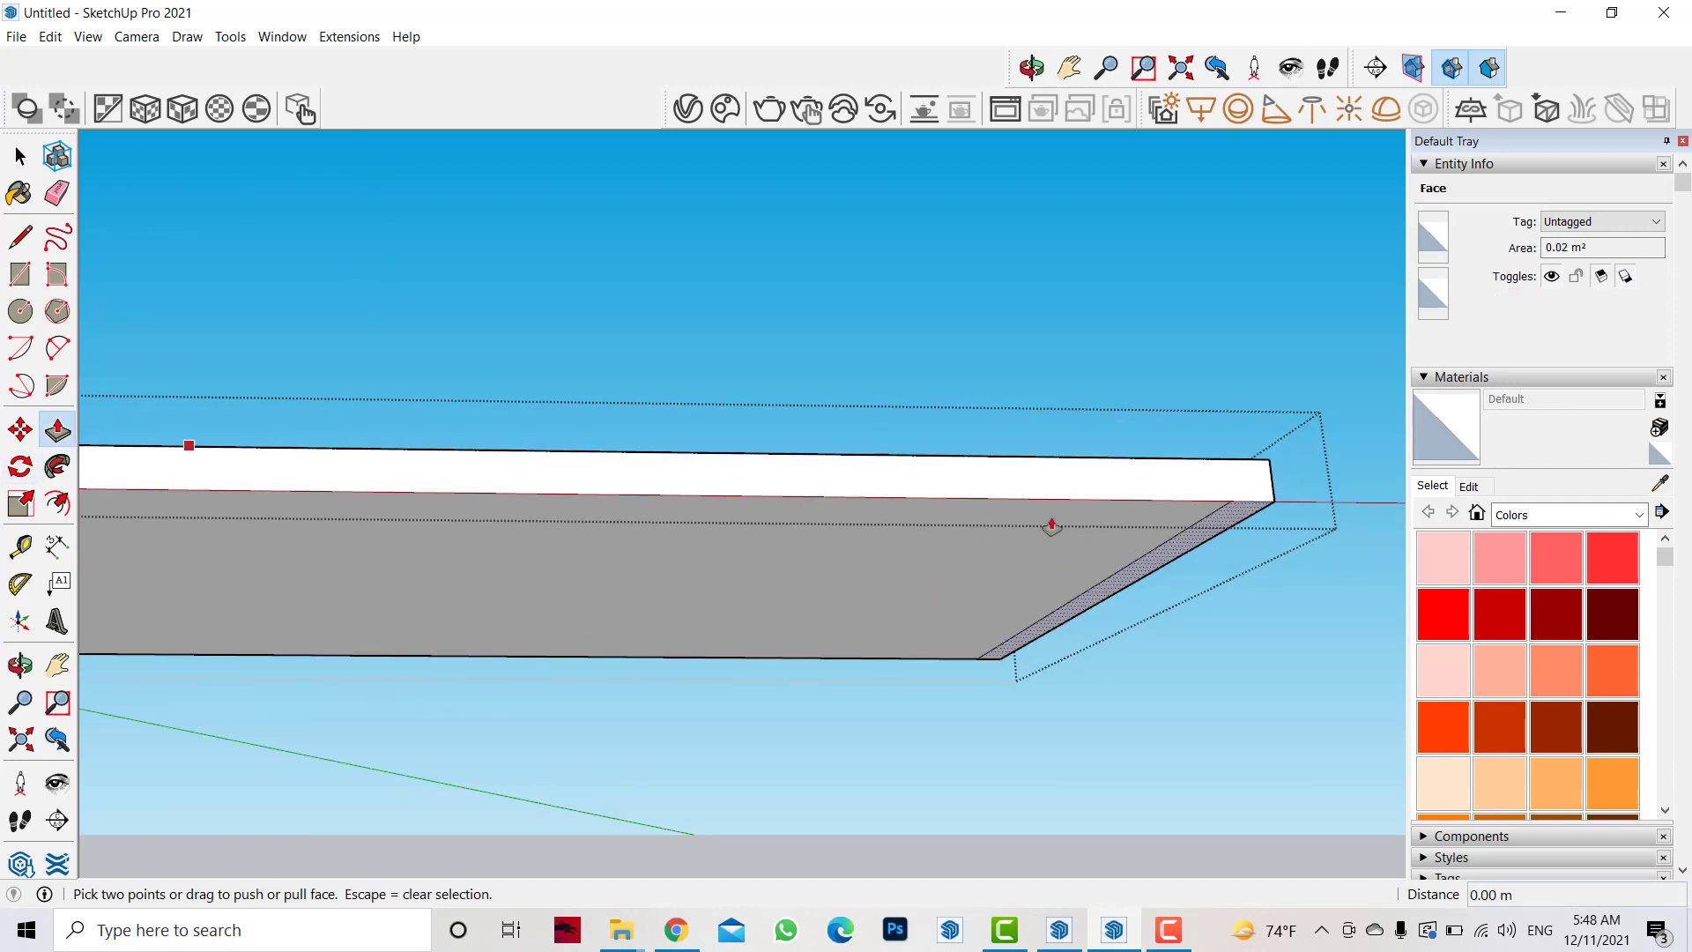
pyautogui.click(1211, 521)
pyautogui.write('.75')
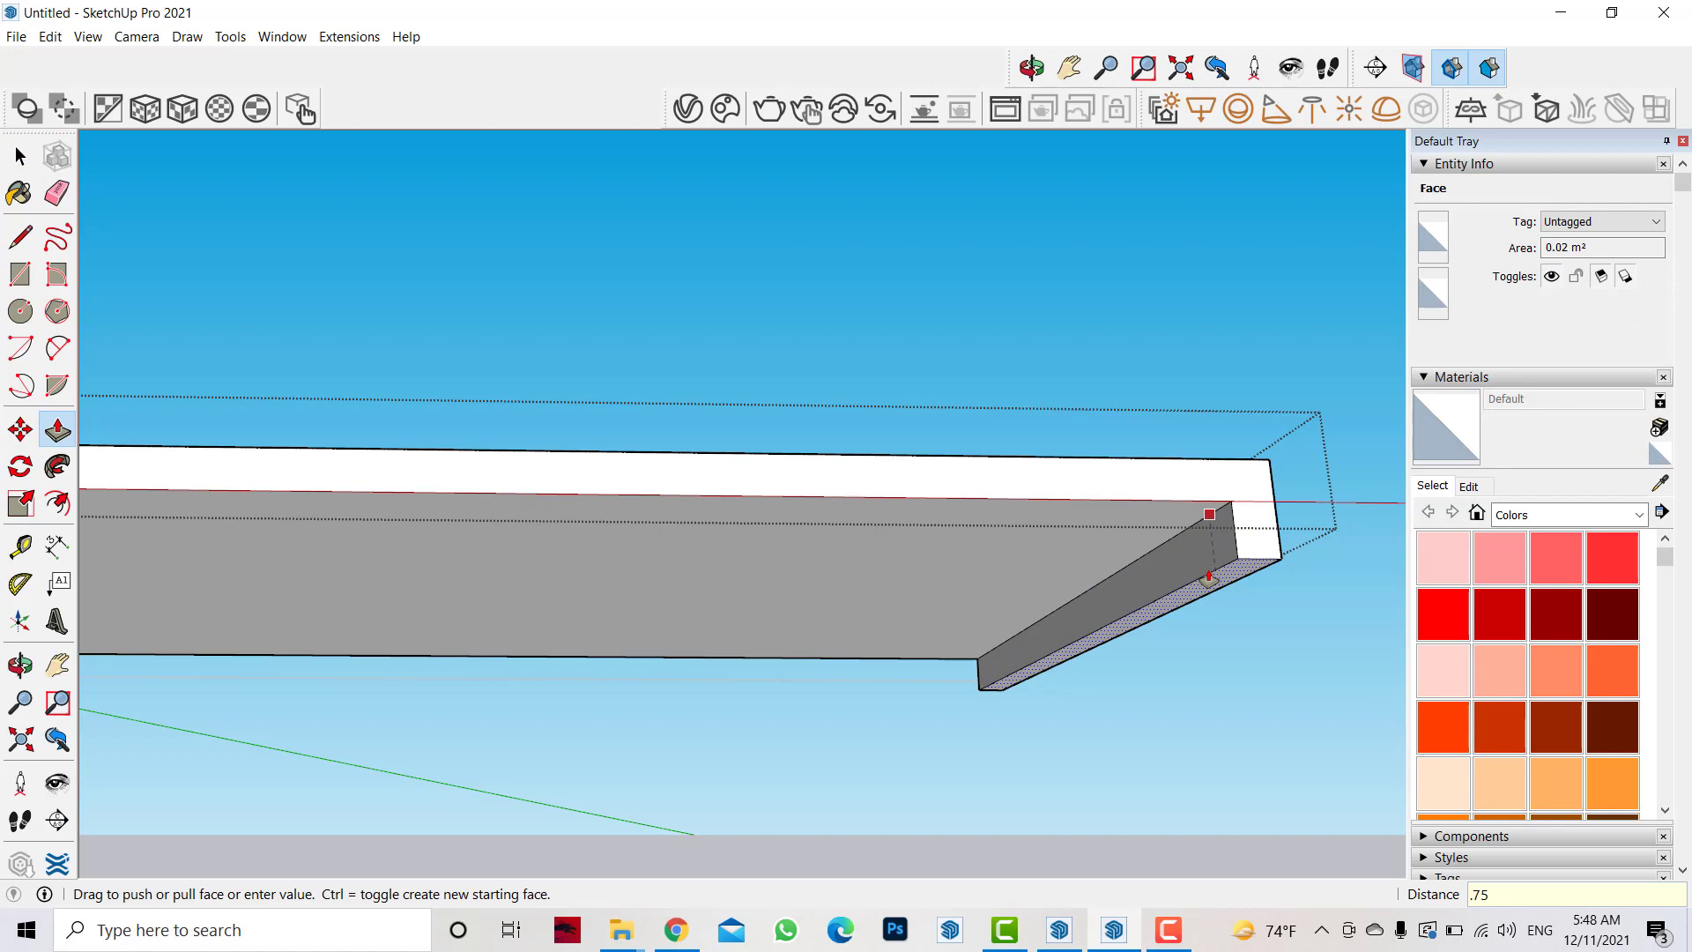
pyautogui.press('Return')
pyautogui.scroll(-3, 1238, 604)
pyautogui.press('space')
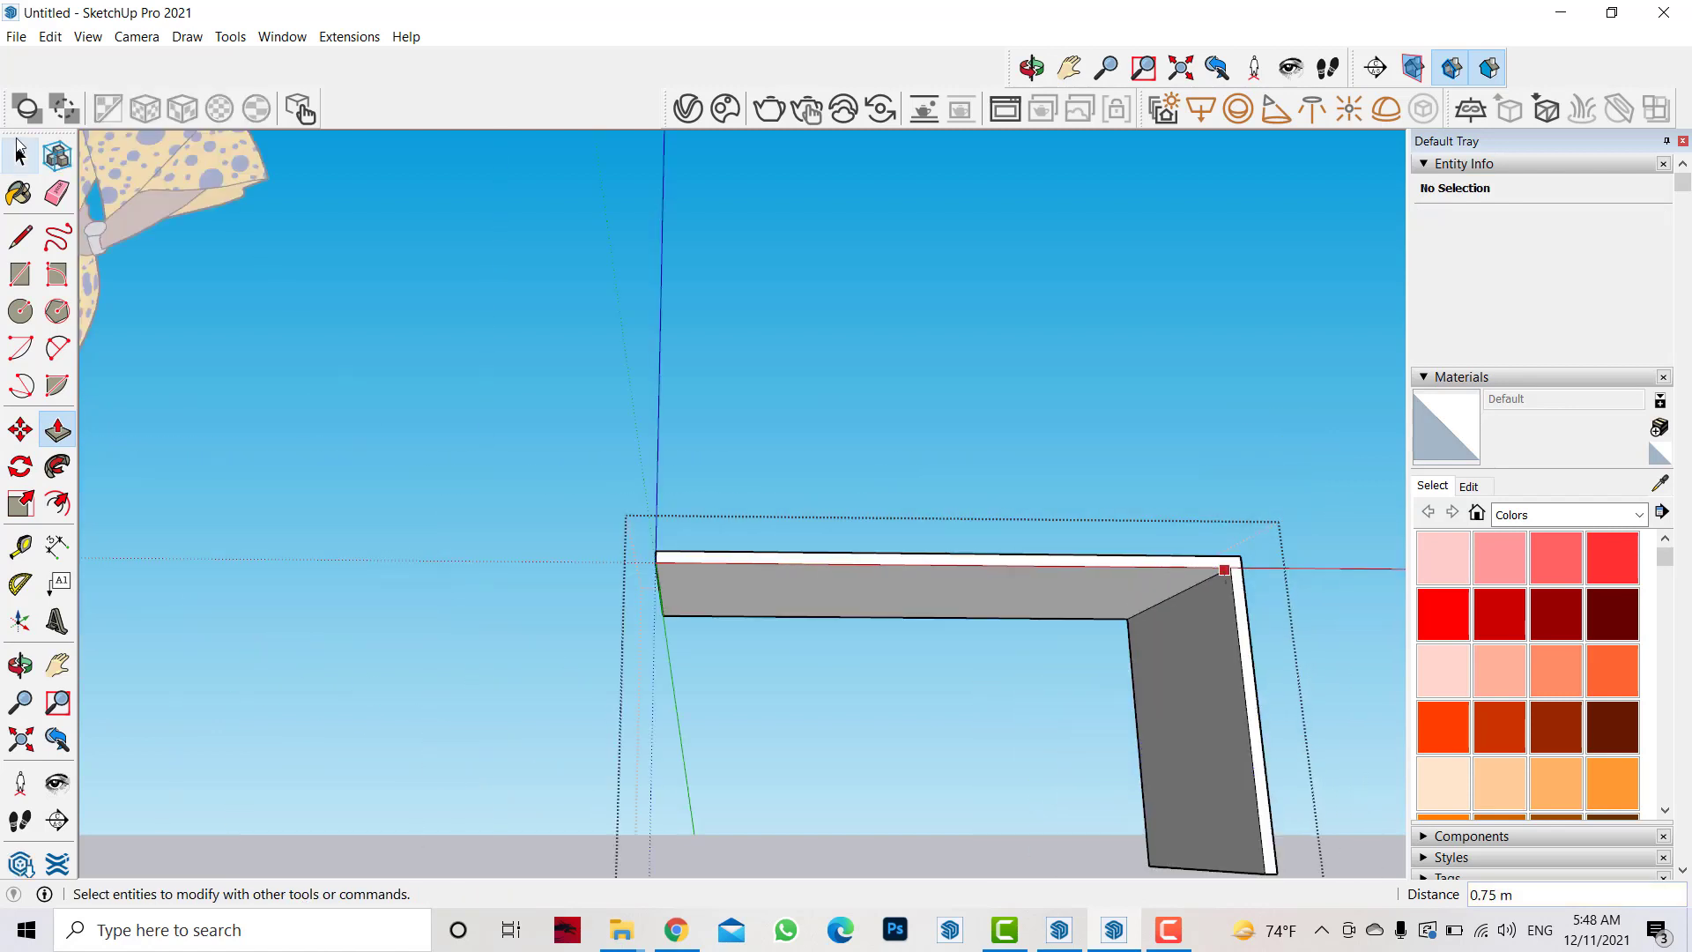
# - Split off a narrow face at the left end and pull it down 0.7 m into the second leg
pyautogui.scroll(2, 605, 572)
pyautogui.click(552, 587)
pyautogui.scroll(3, 552, 587)
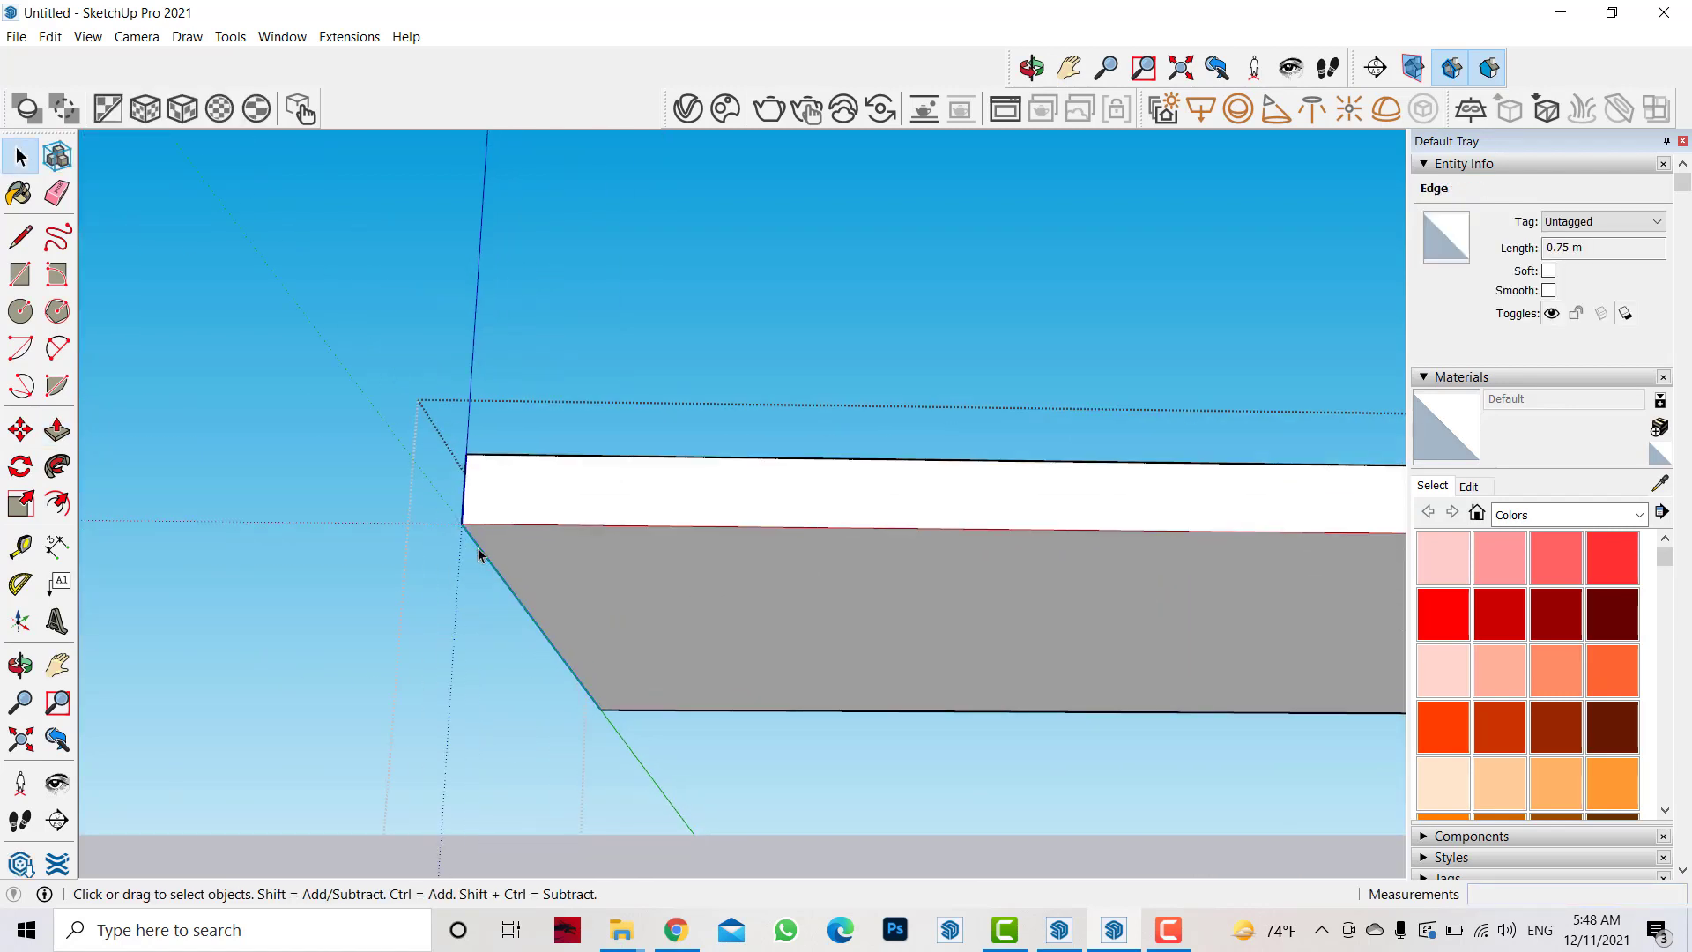
pyautogui.click(21, 665)
pyautogui.moveTo(670, 634); pyautogui.dragTo(549, 590)
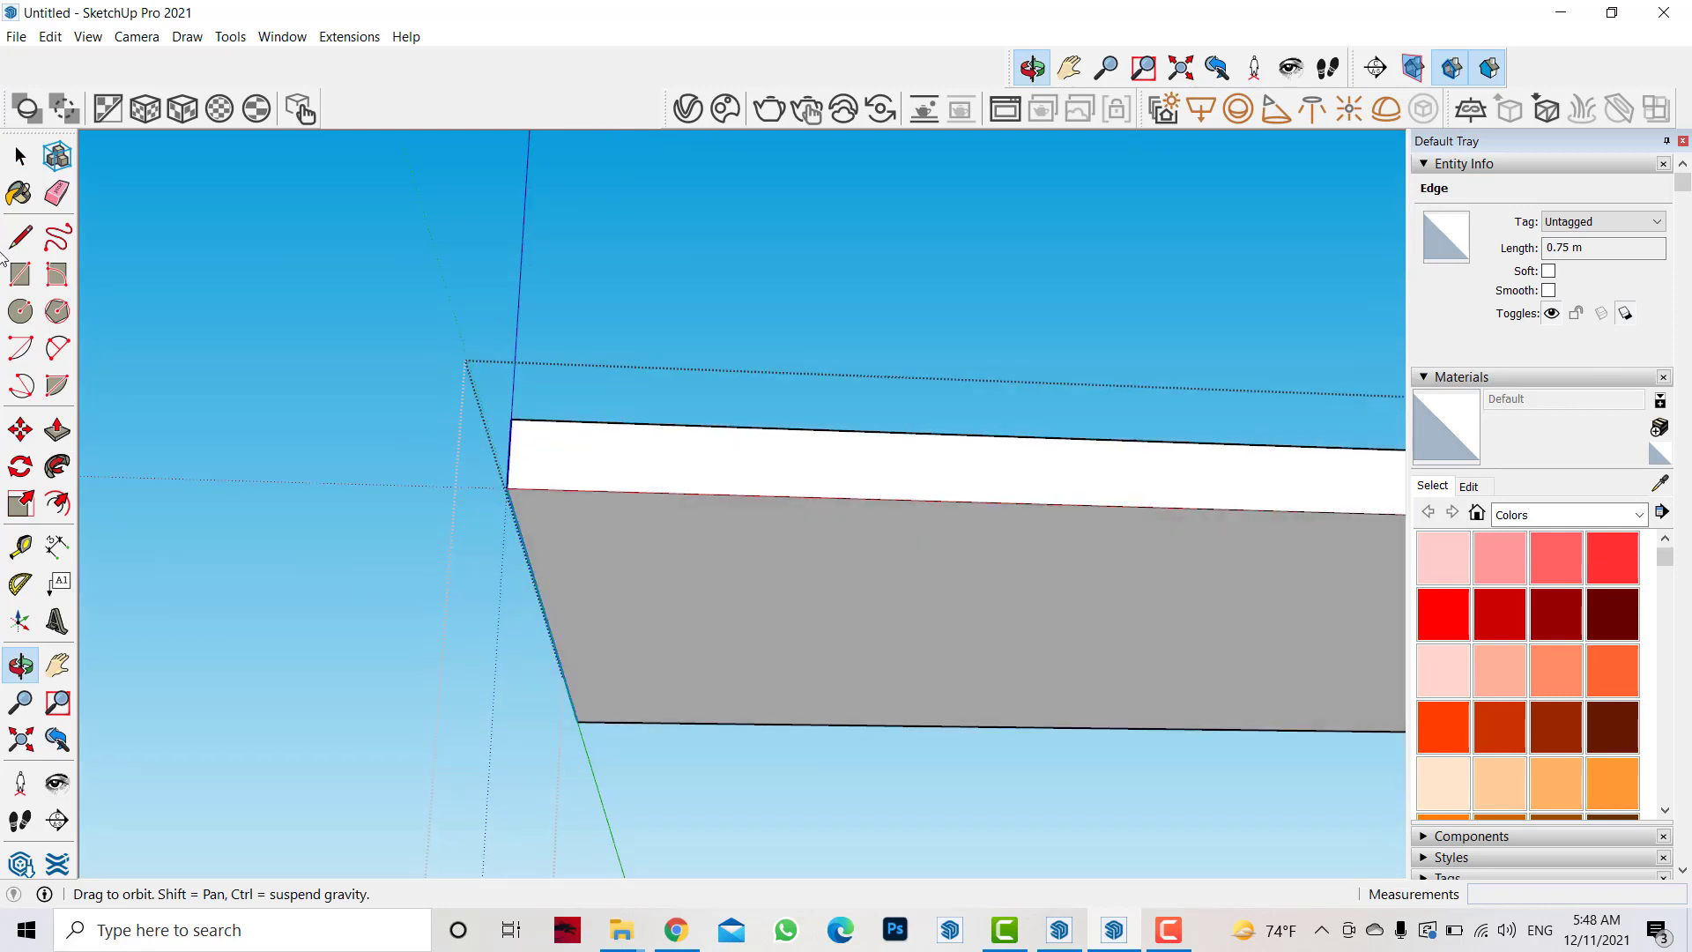
pyautogui.click(21, 236)
pyautogui.click(507, 487)
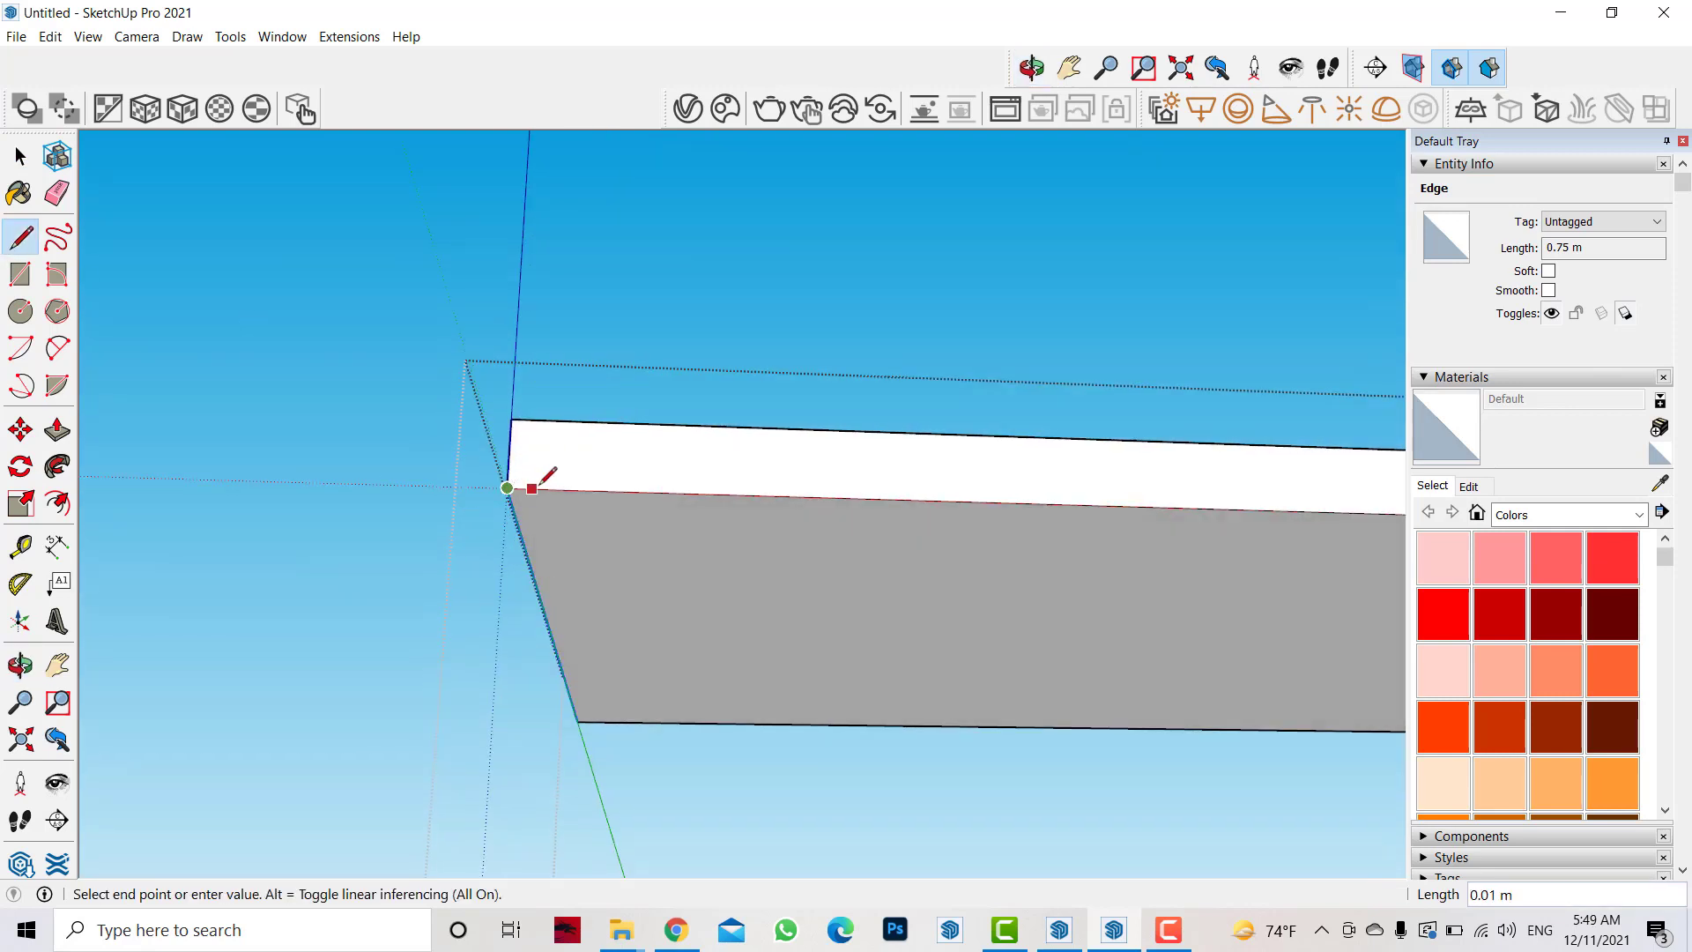
pyautogui.click(582, 488)
pyautogui.click(606, 724)
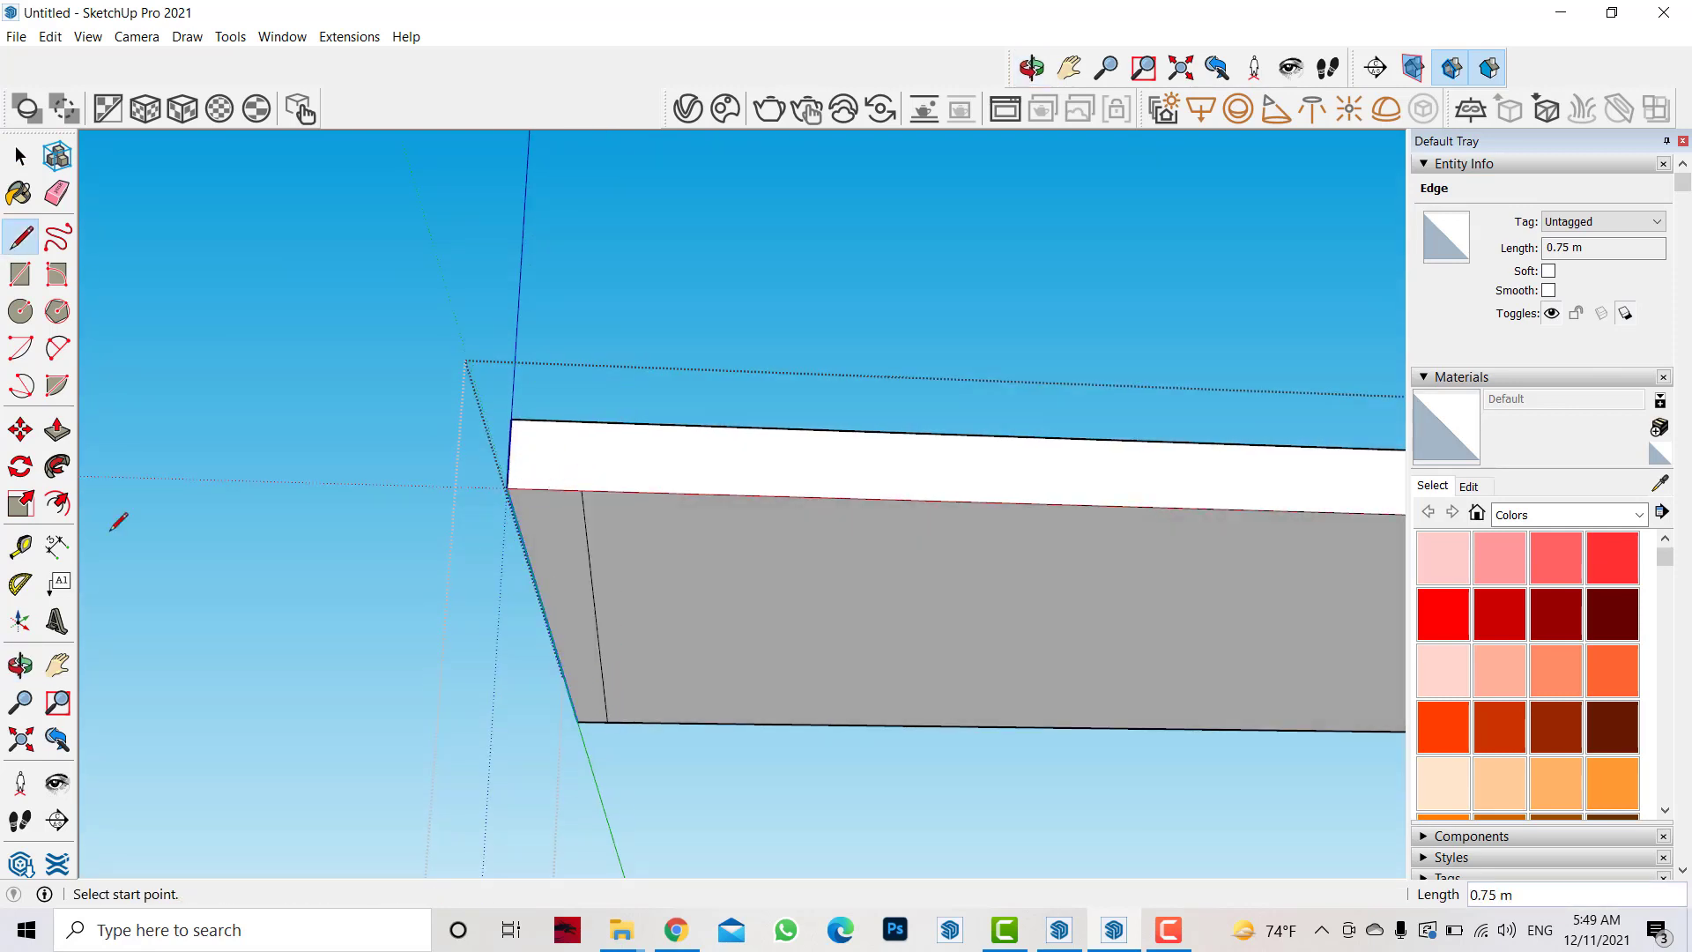
pyautogui.click(56, 429)
pyautogui.moveTo(585, 521); pyautogui.dragTo(570, 611)
pyautogui.write('.7')
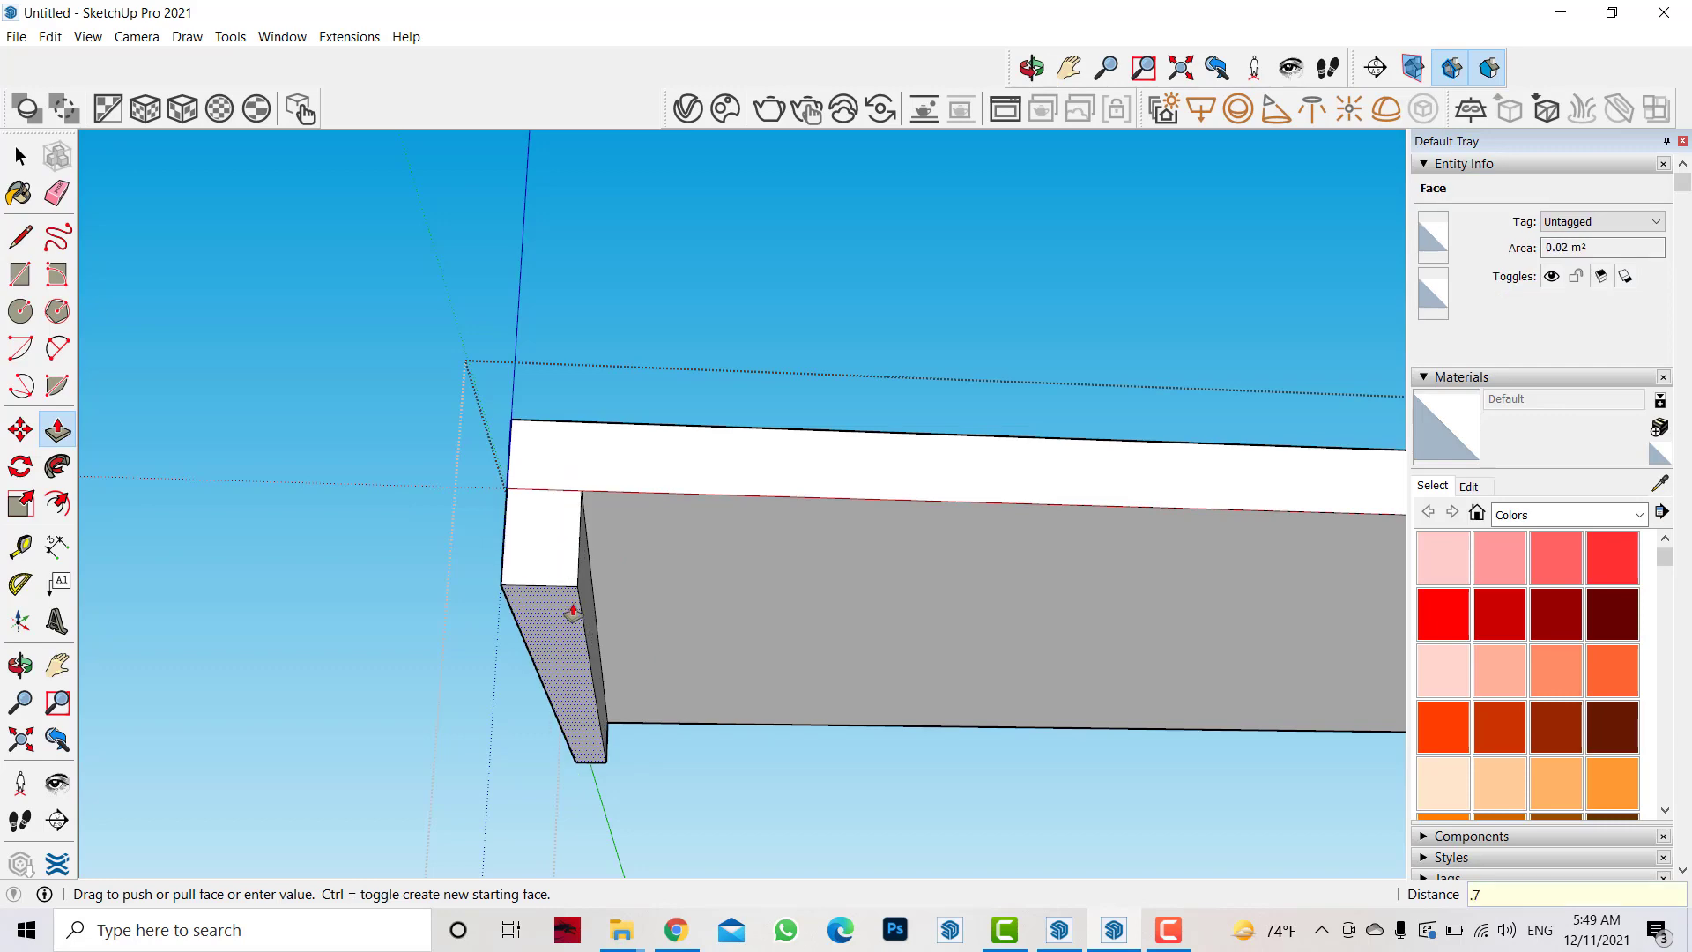
pyautogui.press('Return')
# - Orbit around the table to check it from the front, top and side
pyautogui.scroll(-3, 575, 608)
pyautogui.press('o')
pyautogui.moveTo(661, 612); pyautogui.dragTo(642, 541)
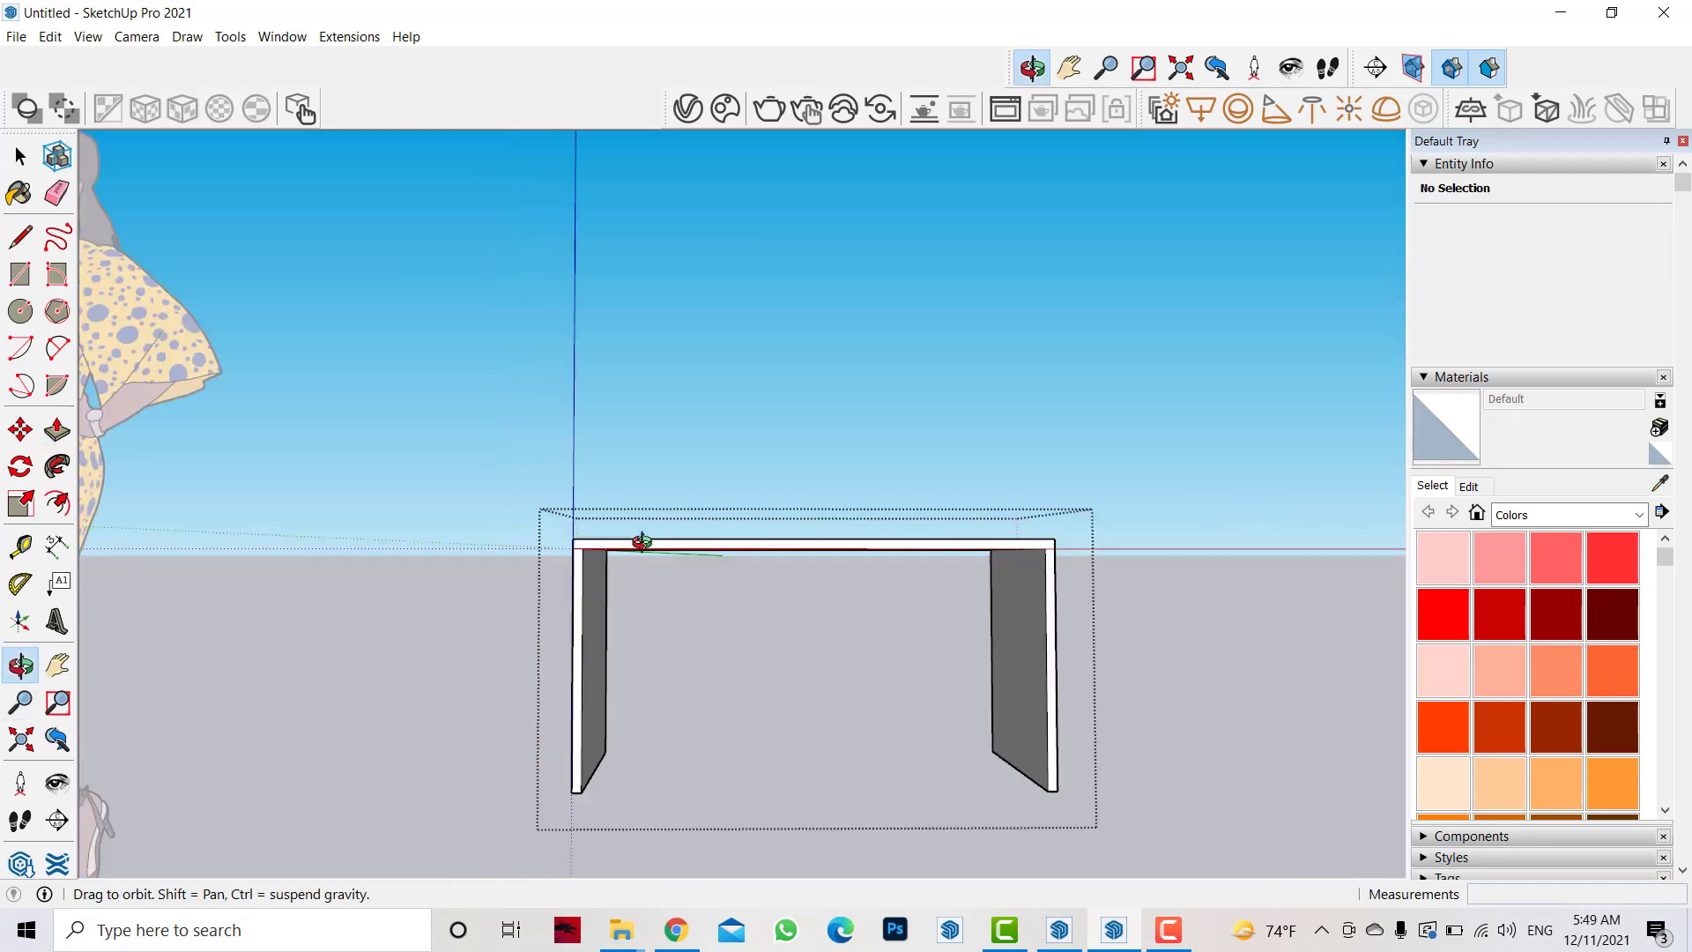
pyautogui.scroll(-2, 641, 541)
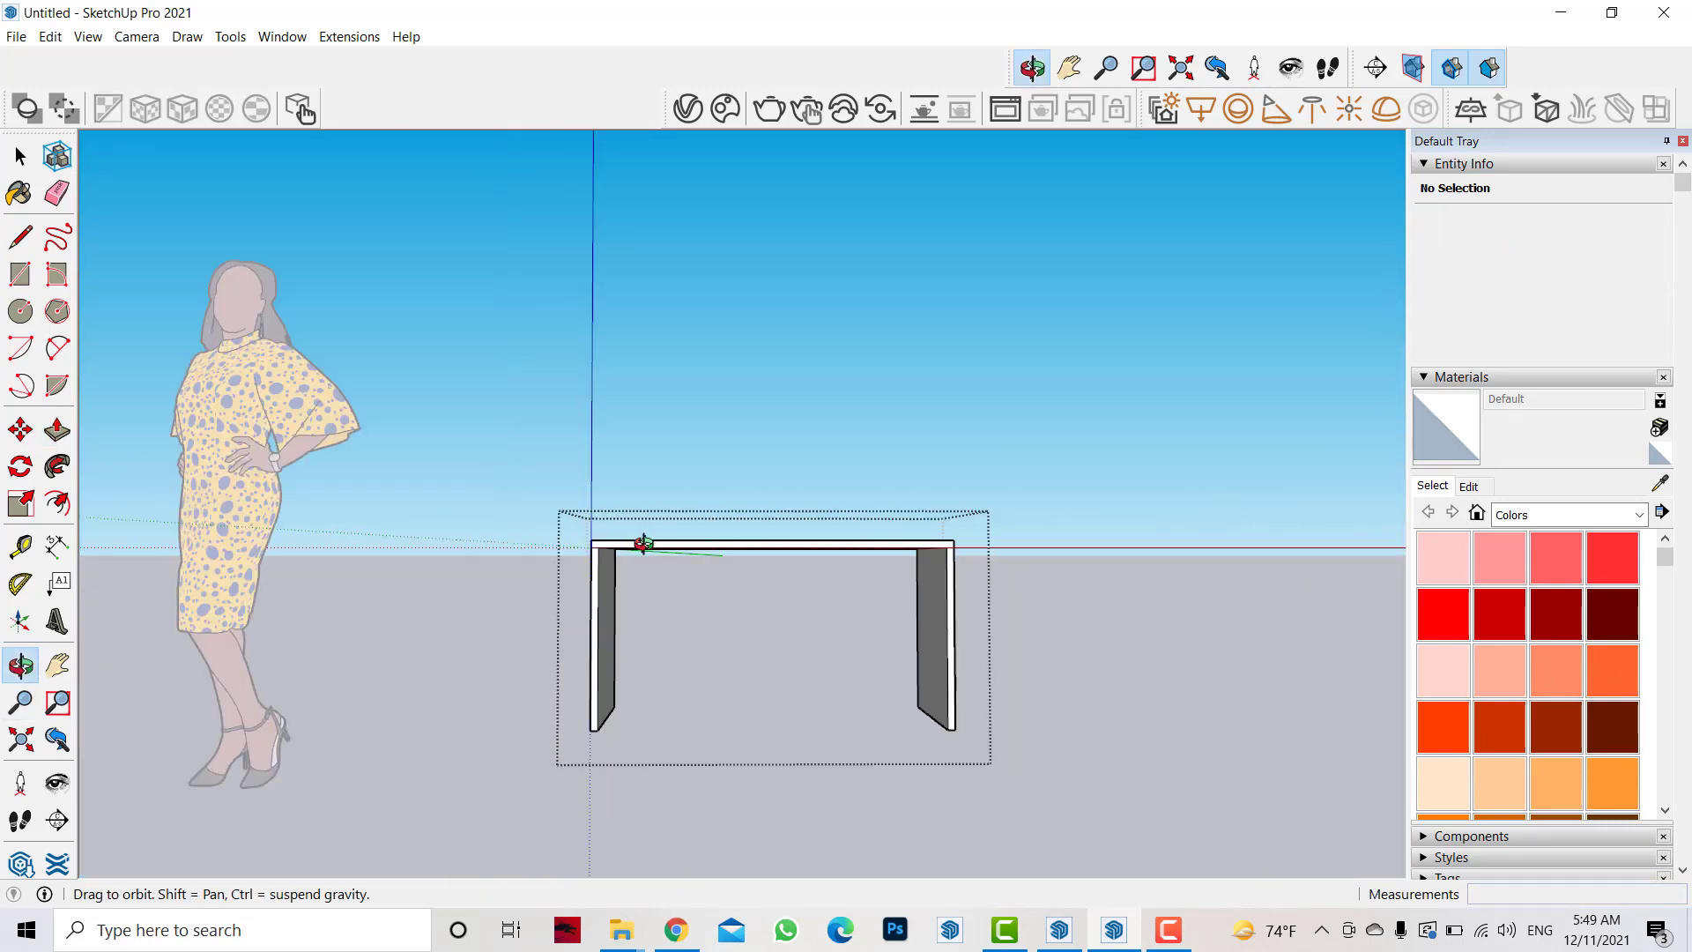
pyautogui.scroll(3, 866, 548)
pyautogui.moveTo(850, 574); pyautogui.dragTo(850, 607)
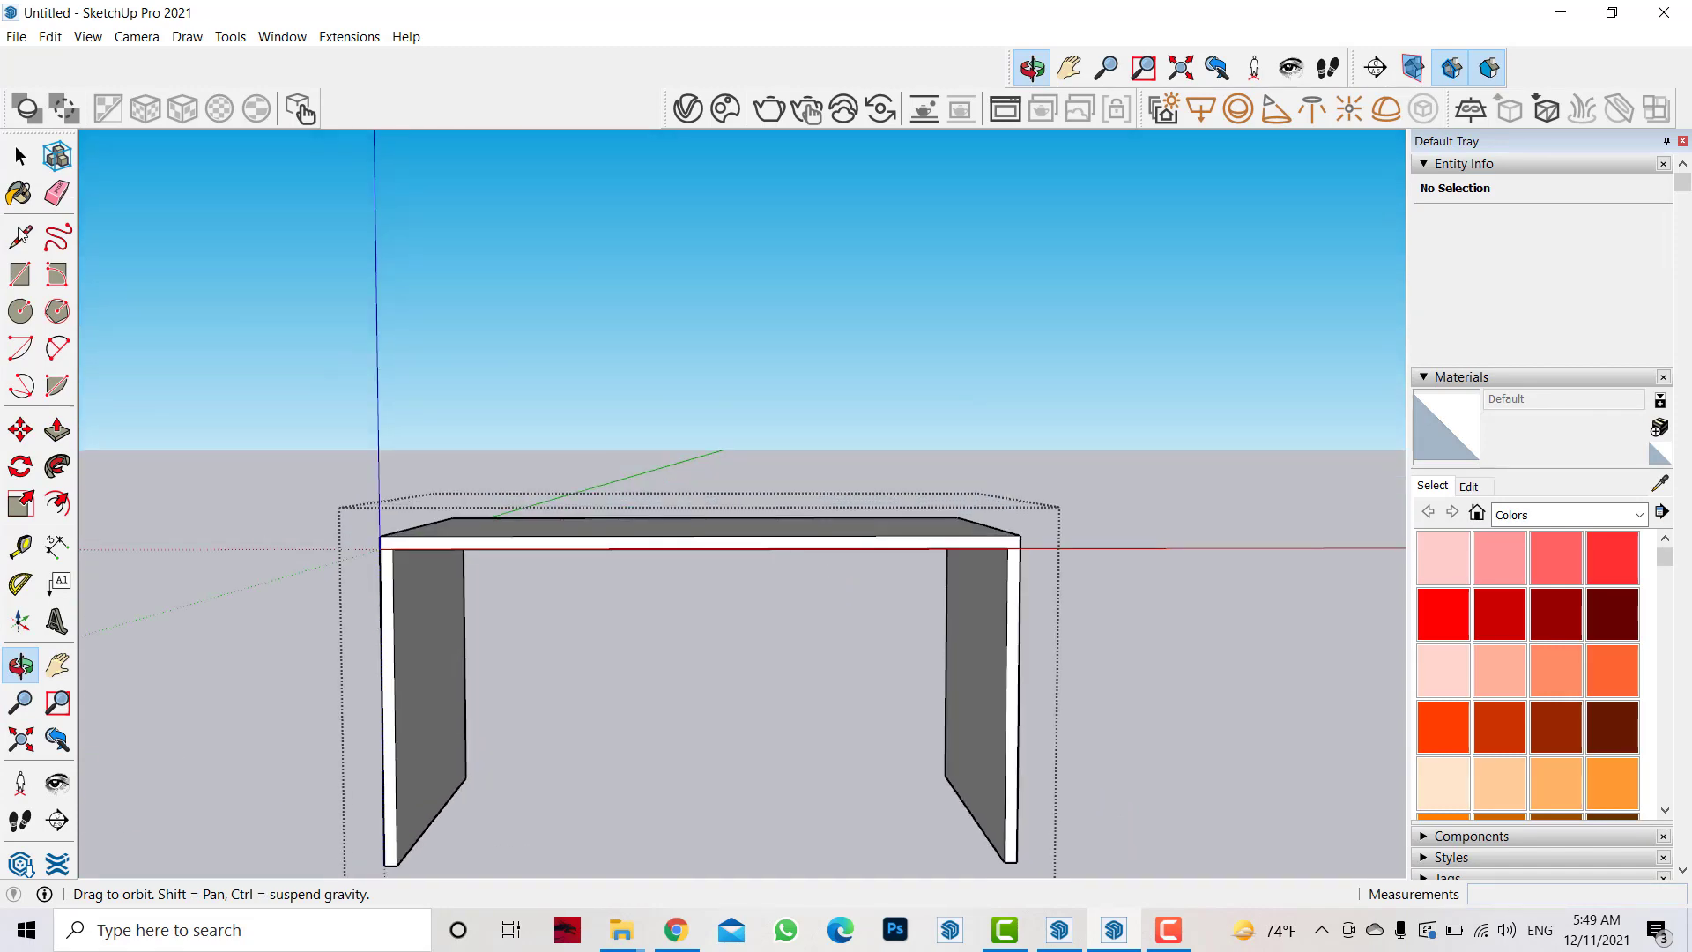
pyautogui.moveTo(453, 529)
pyautogui.mouseDown()
pyautogui.moveTo(64, 584)
pyautogui.moveTo(785, 664)
pyautogui.moveTo(208, 382)
pyautogui.mouseUp()
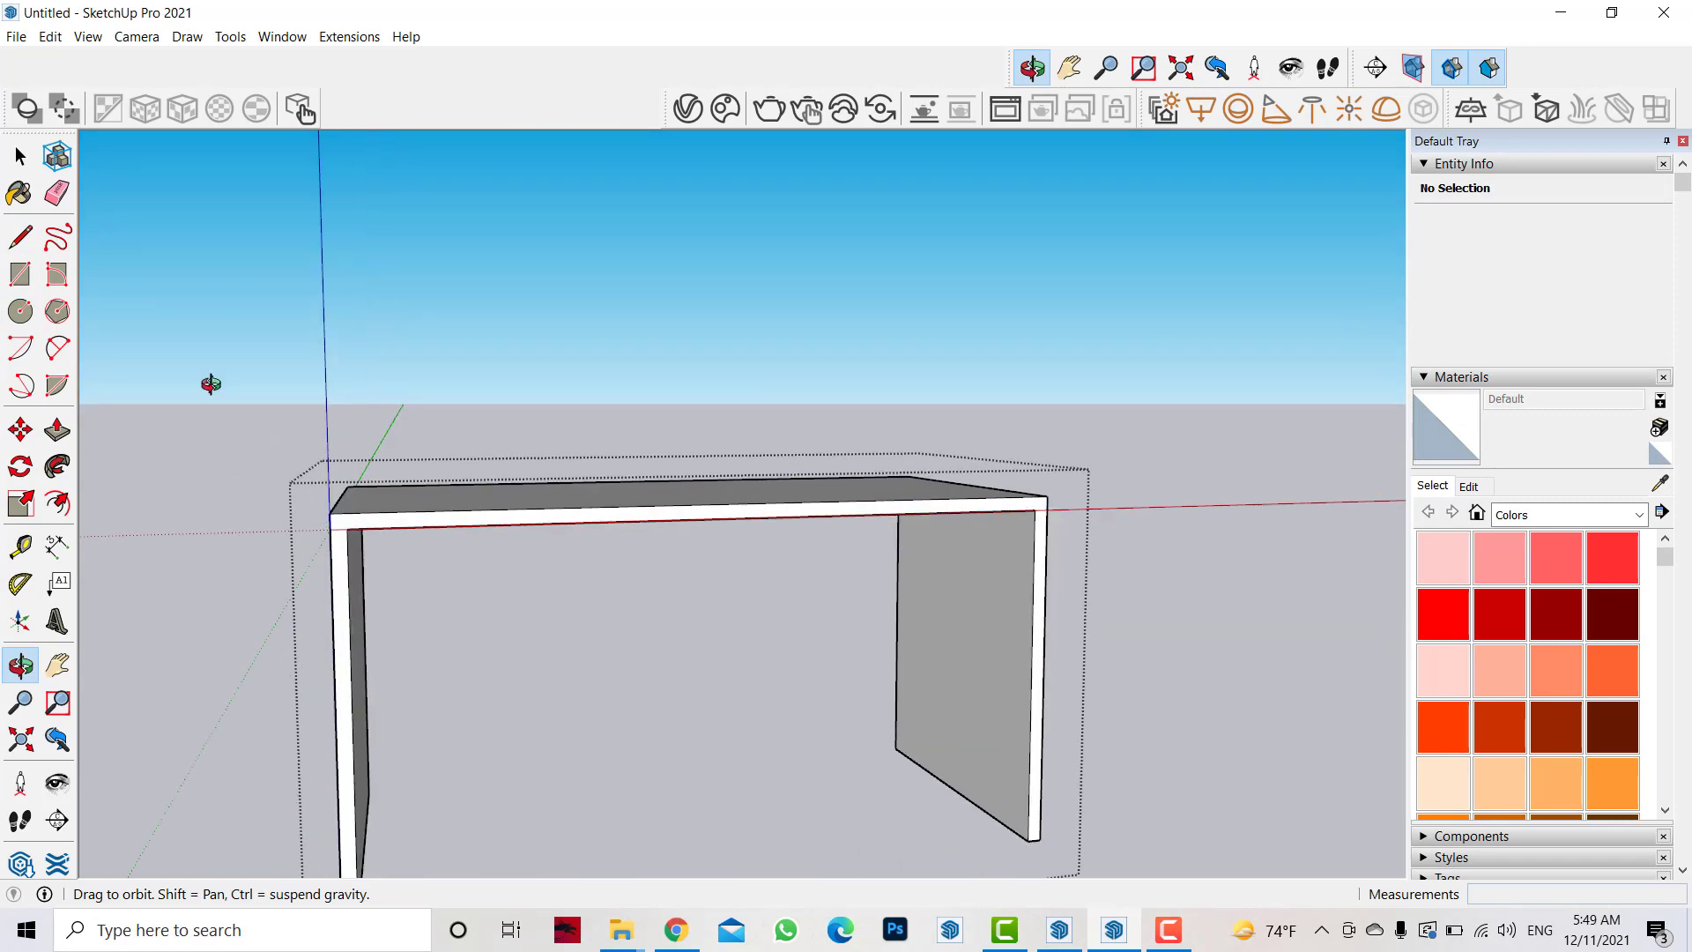
# - Draw a line across the front between the legs to outline the apron
pyautogui.press('l')
pyautogui.click(347, 529)
pyautogui.scroll(-1, 350, 606)
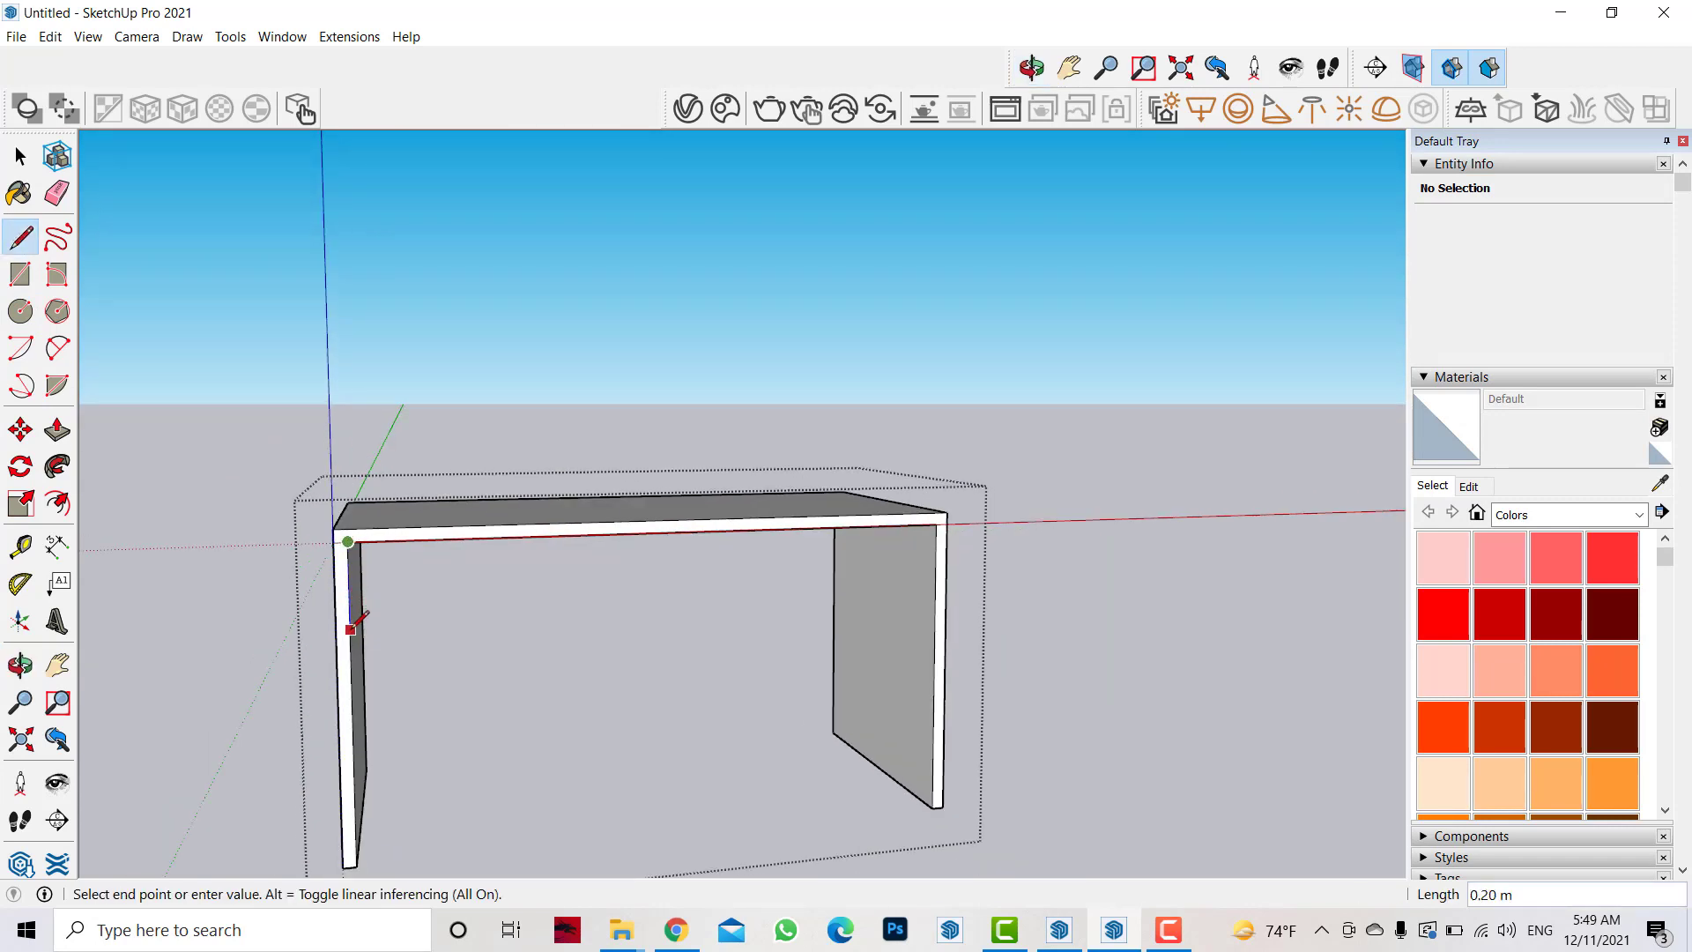
pyautogui.press('Escape')
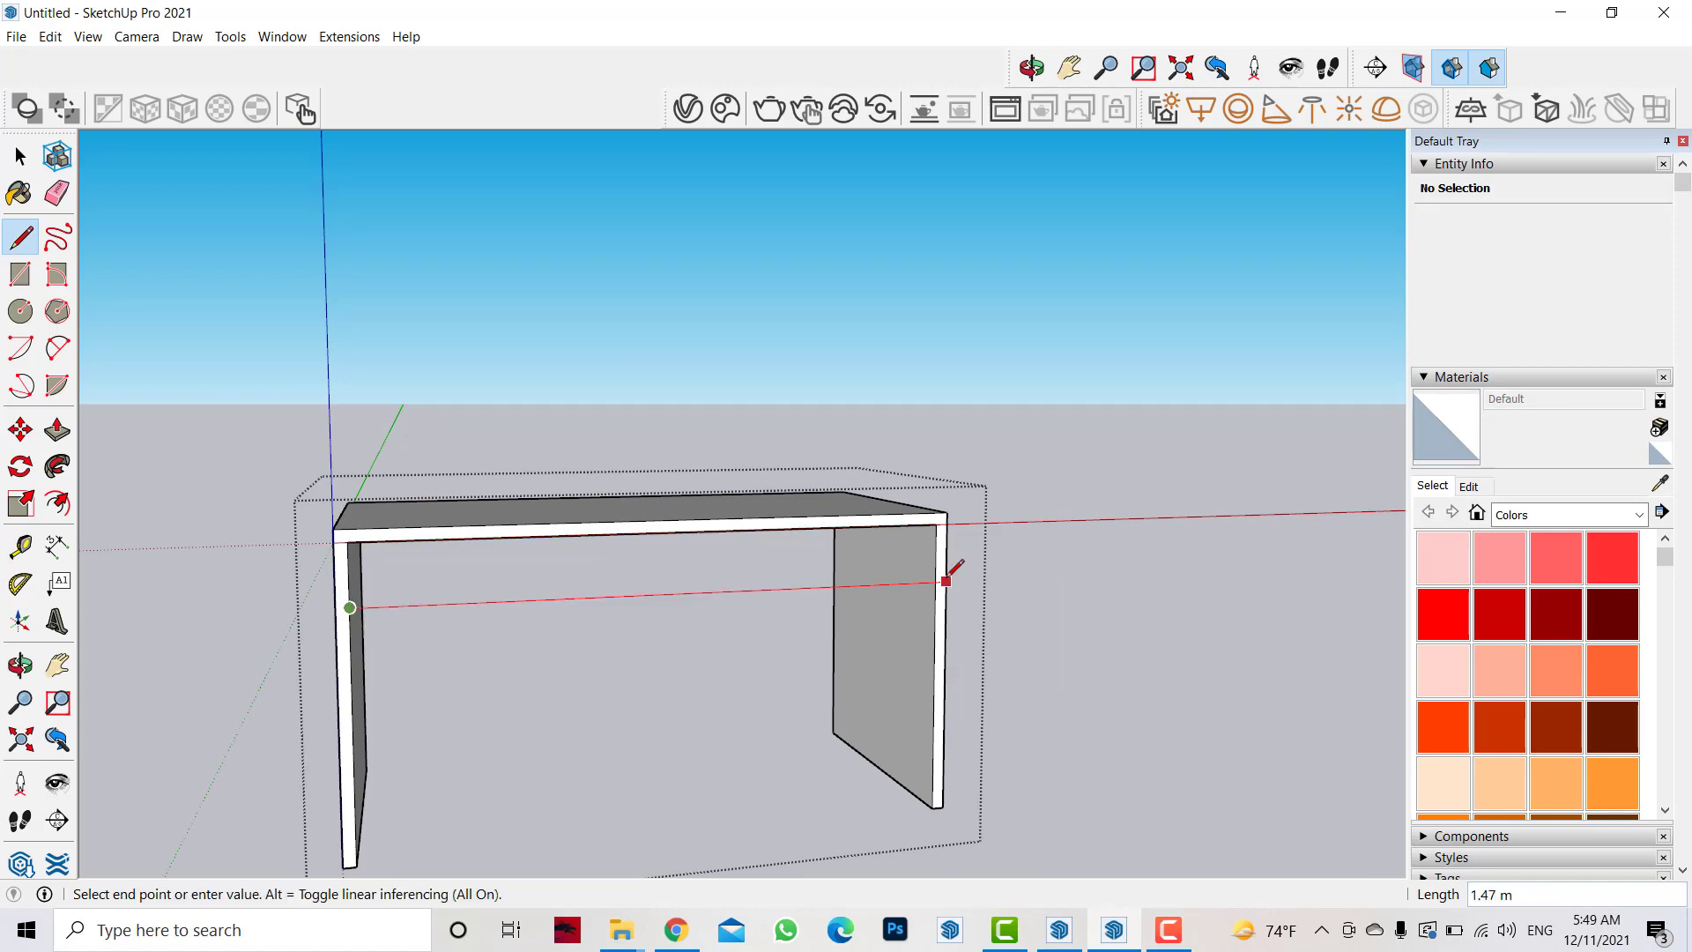
pyautogui.click(946, 581)
pyautogui.scroll(3, 941, 555)
pyautogui.scroll(-2, 969, 535)
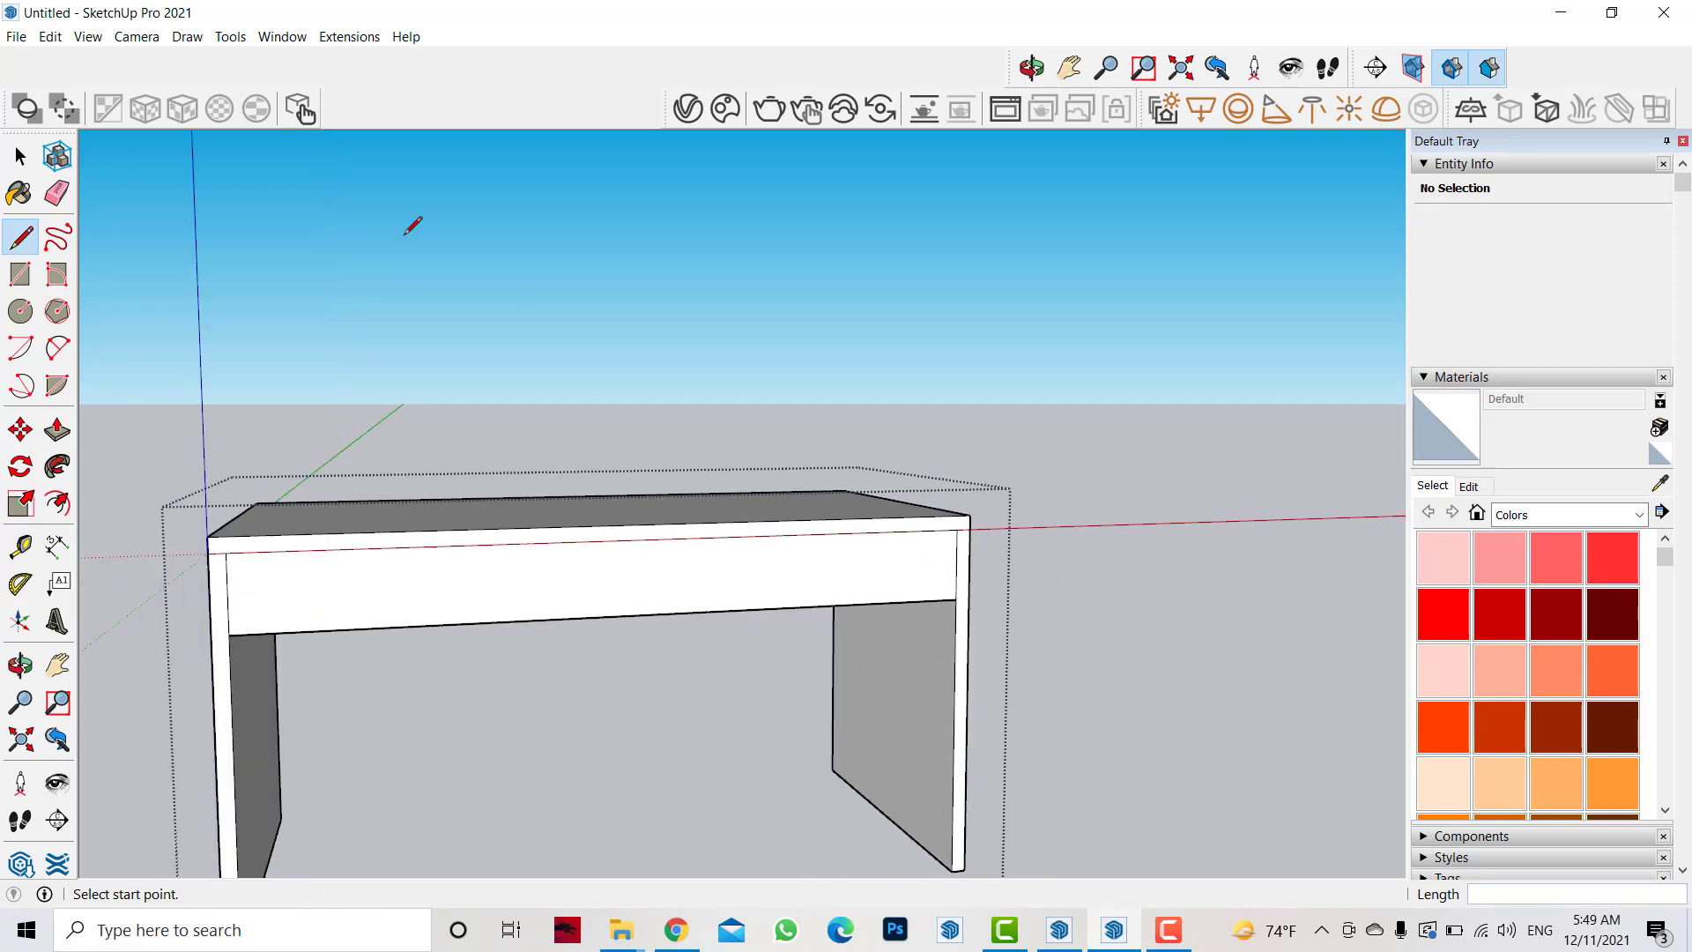
pyautogui.press('space')
# - Divide the front apron edge into 3 equal segments
pyautogui.click(530, 546)
pyautogui.rightClick(536, 548)
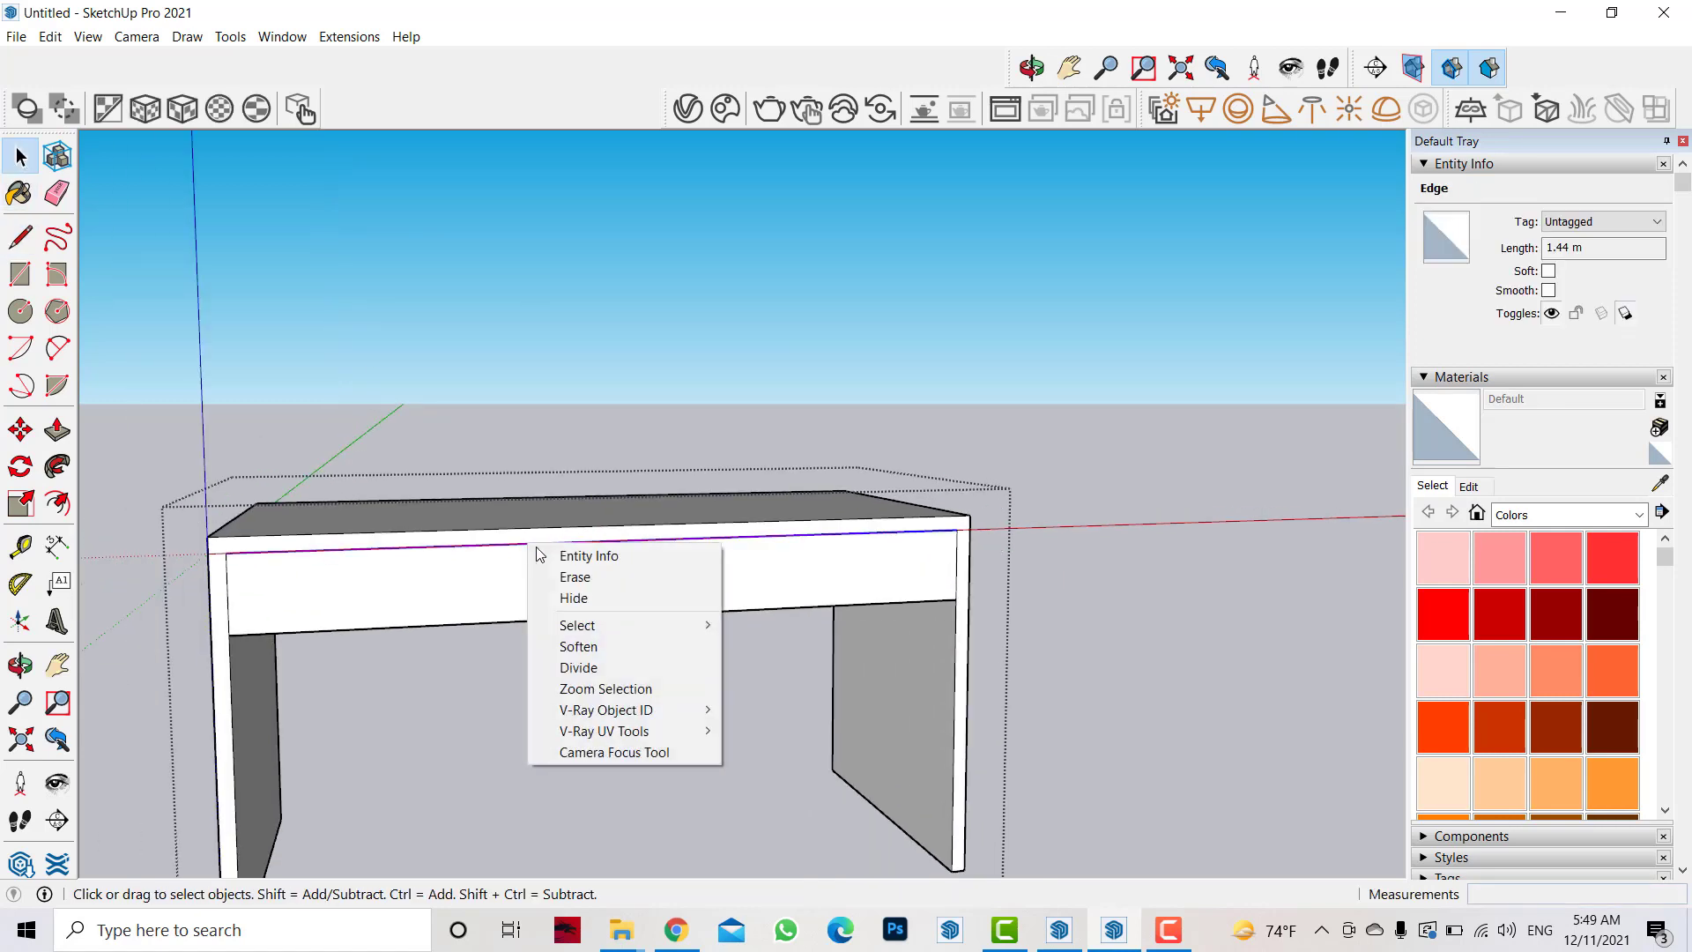
pyautogui.click(579, 667)
pyautogui.press('Escape')
pyautogui.scroll(2, 593, 555)
pyautogui.rightClick(561, 551)
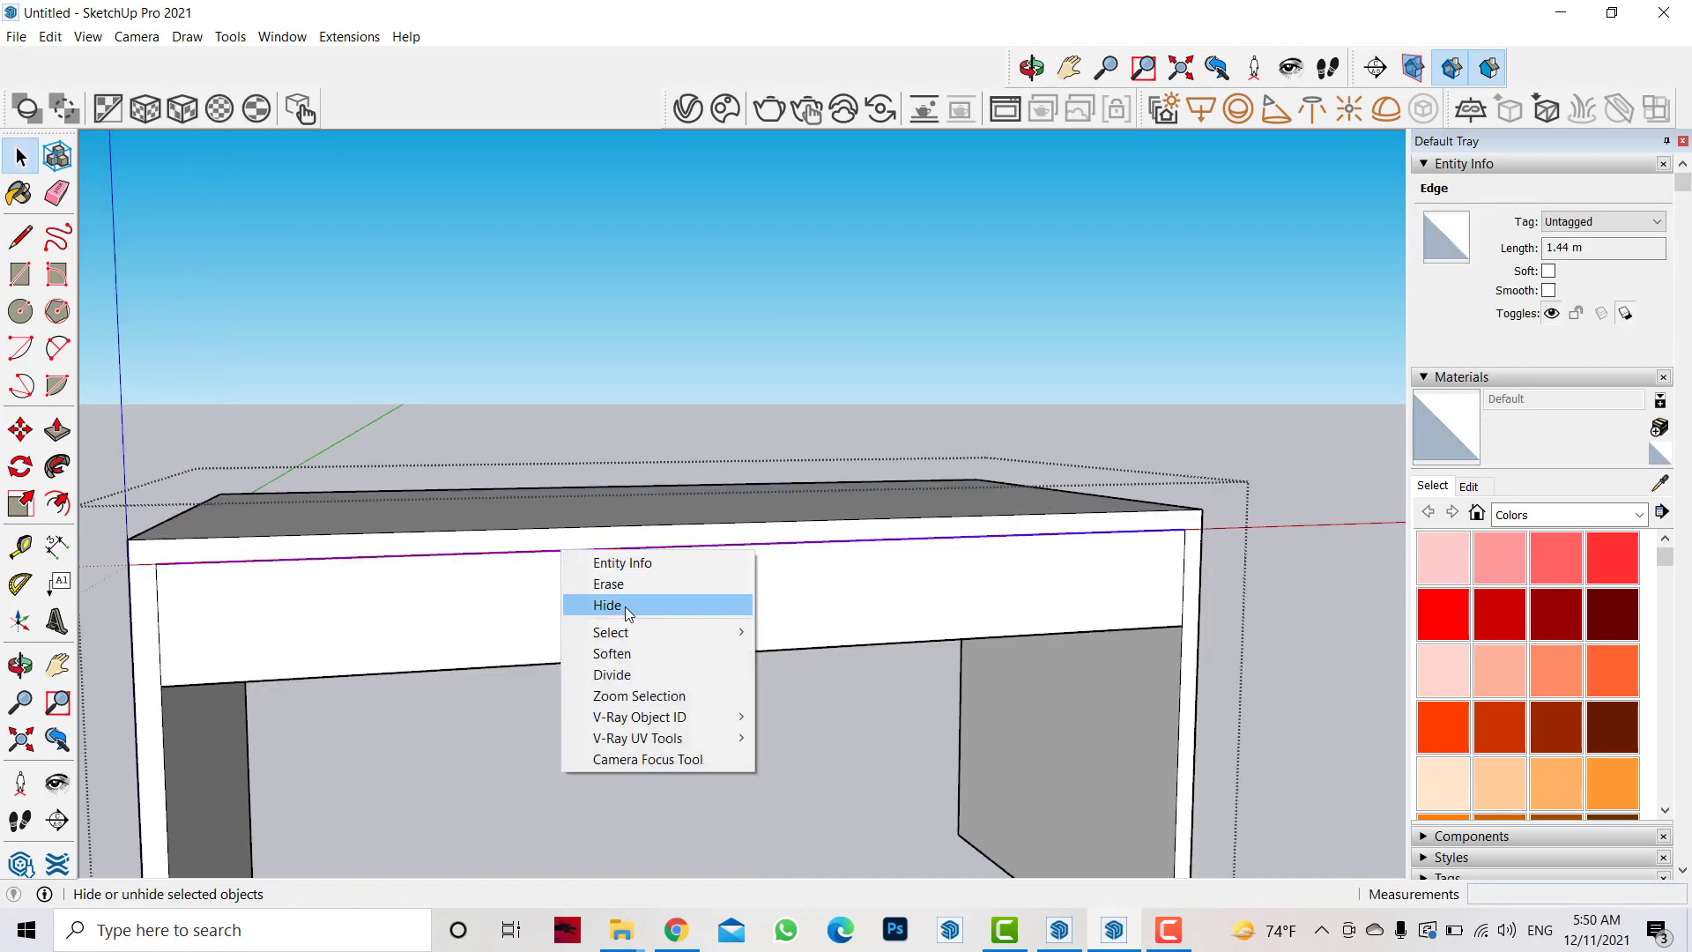
pyautogui.click(612, 674)
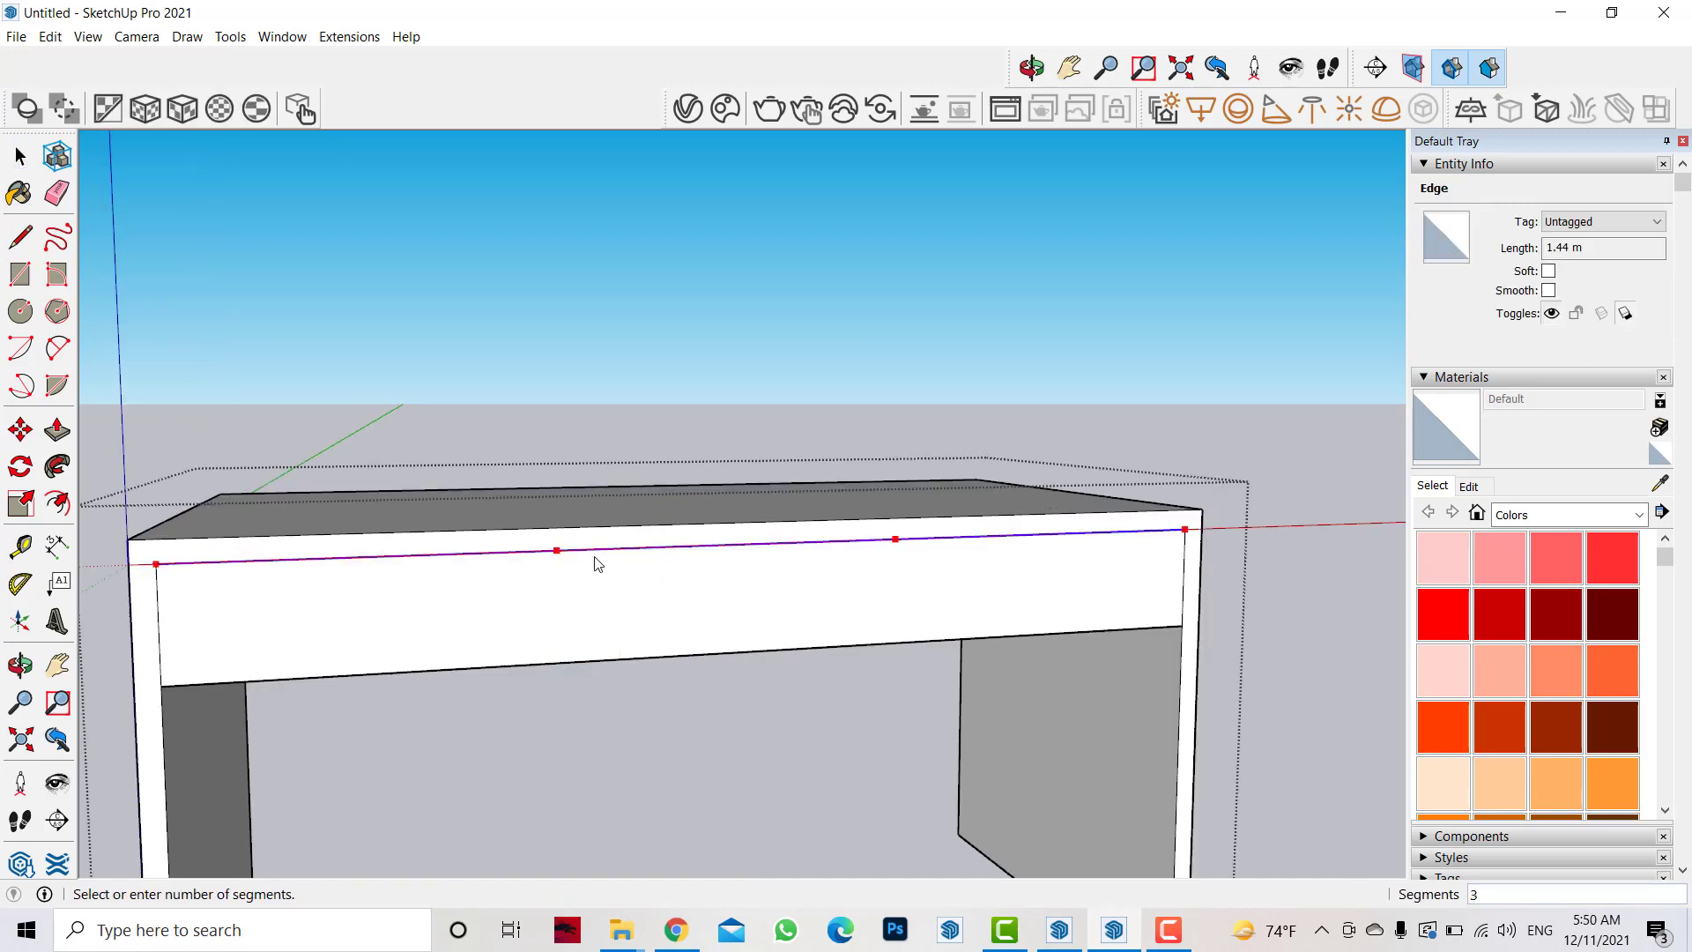
pyautogui.click(548, 564)
pyautogui.press('l')
# - Draw two vertical drawer divider lines and begin an inset on the right drawer face
pyautogui.click(896, 537)
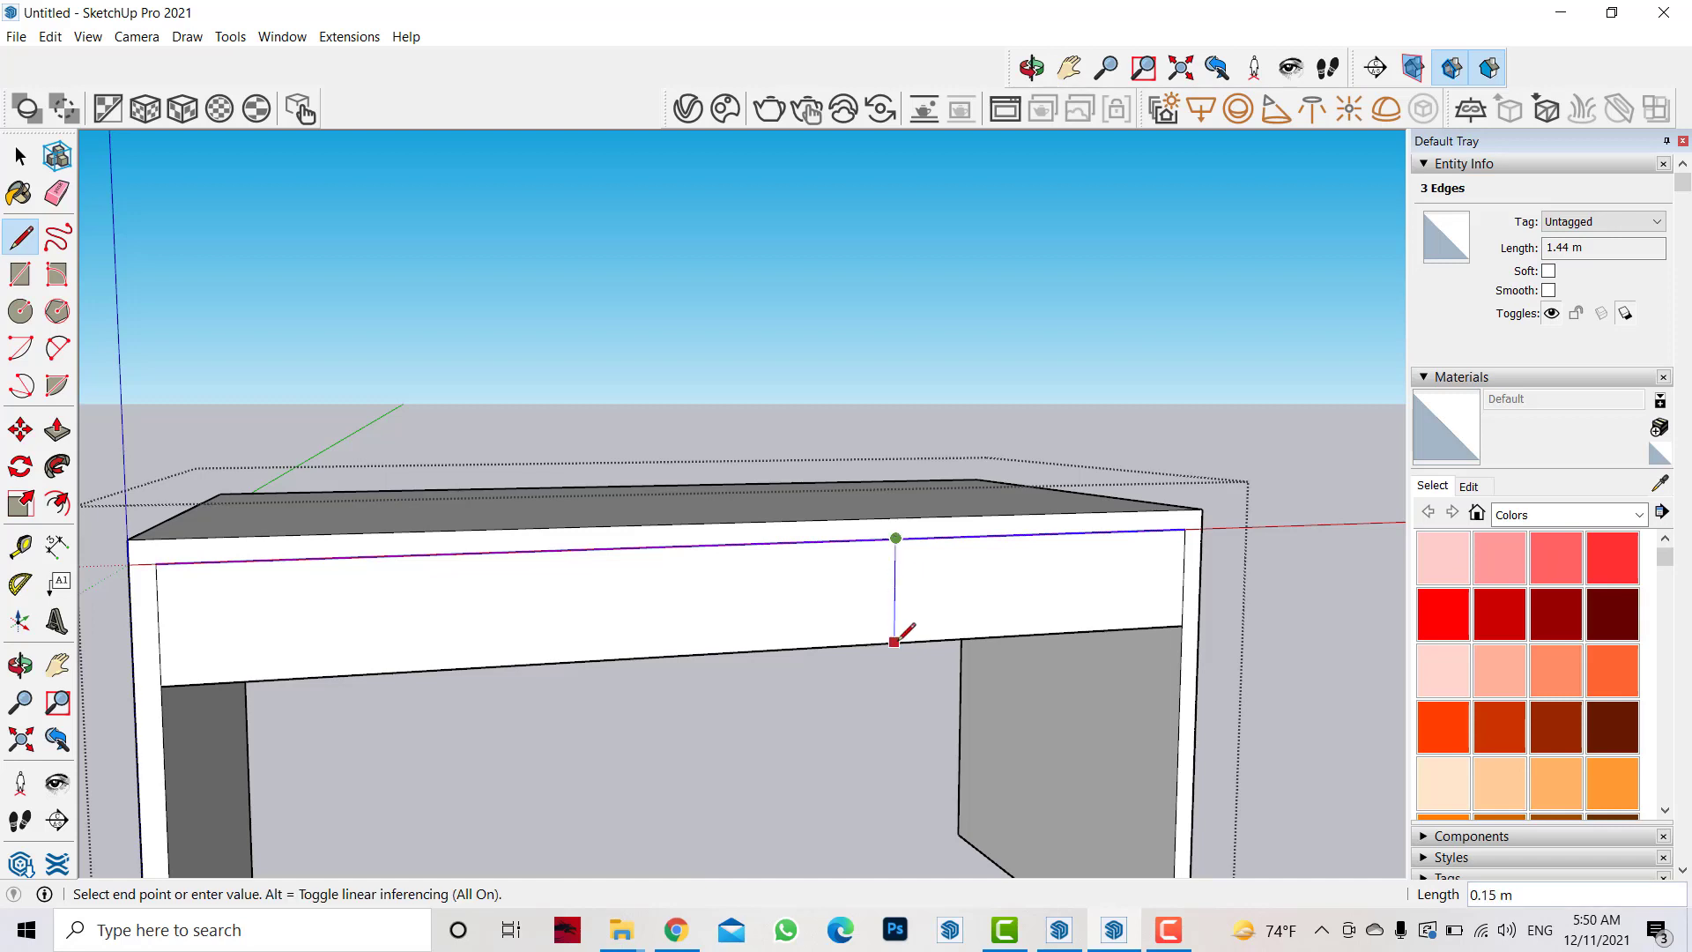
pyautogui.click(557, 660)
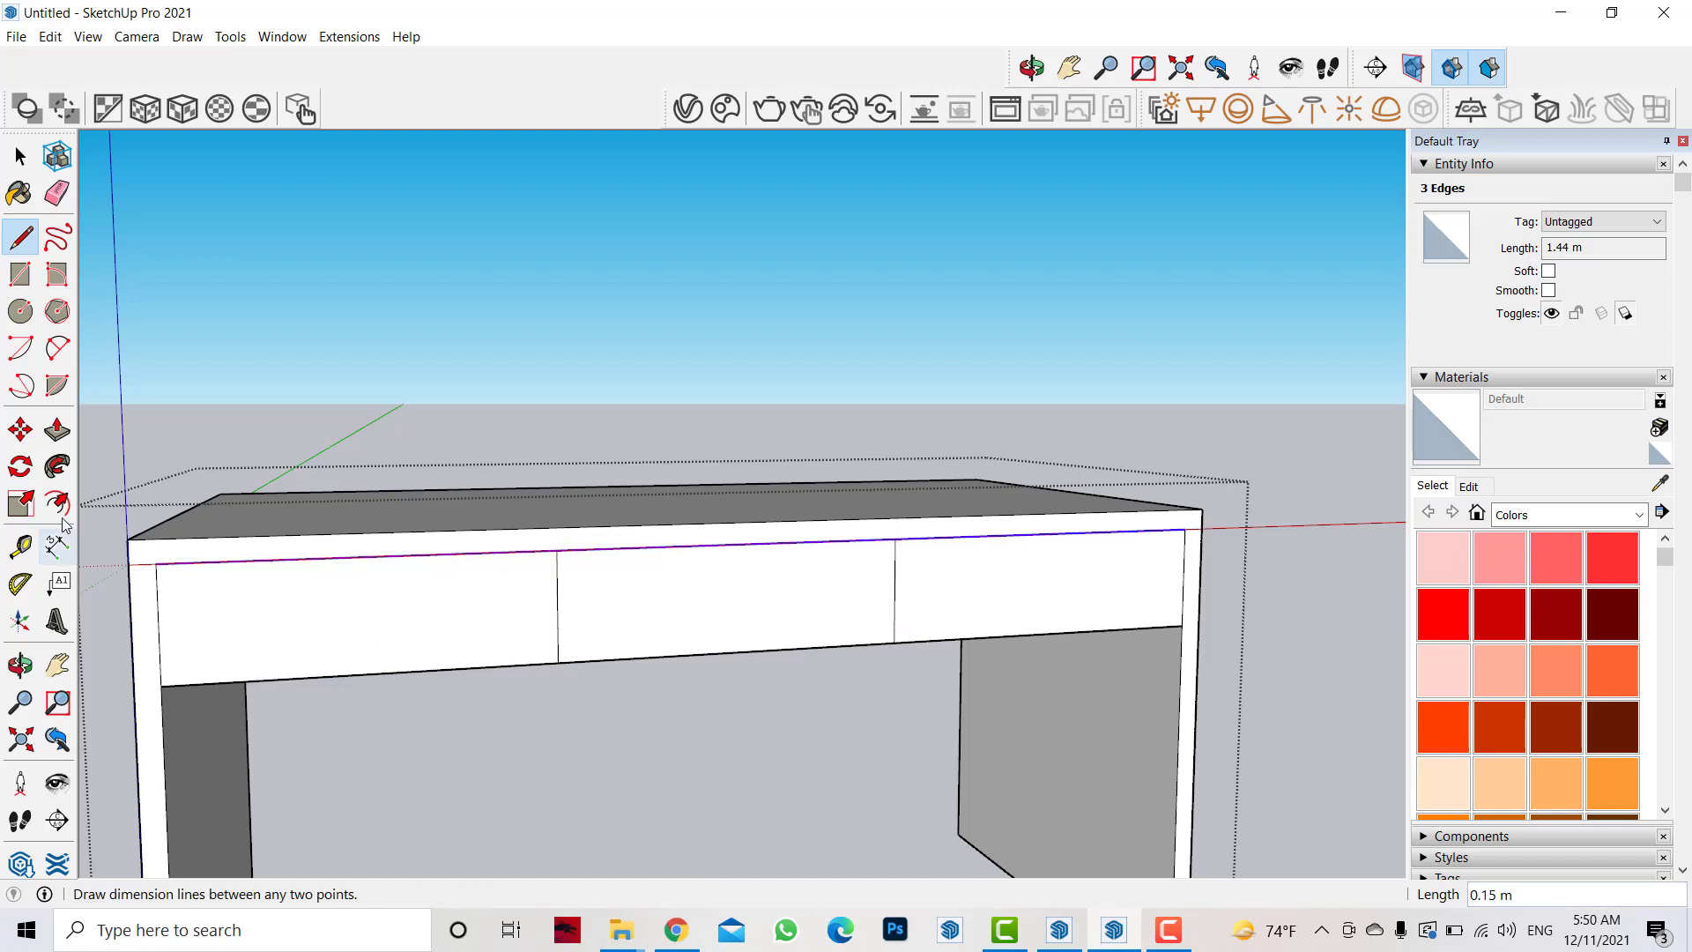
pyautogui.click(57, 502)
pyautogui.click(1058, 534)
# - Finish inset outlines on the right, middle and left drawer faces
pyautogui.click(1112, 548)
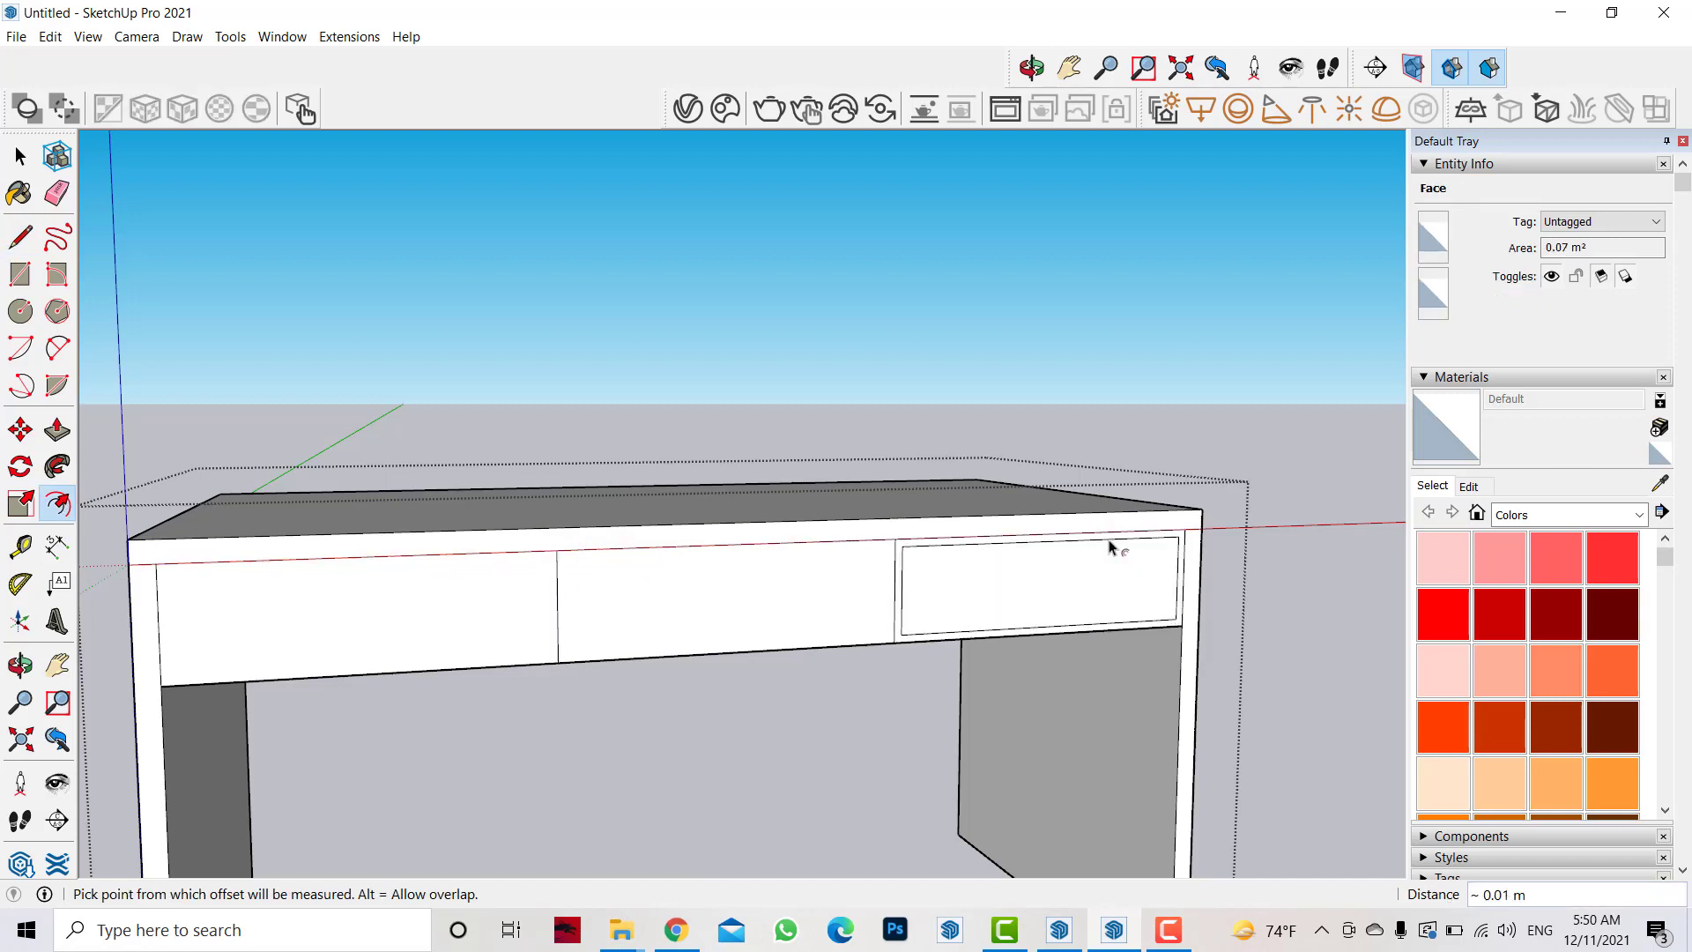
pyautogui.click(686, 653)
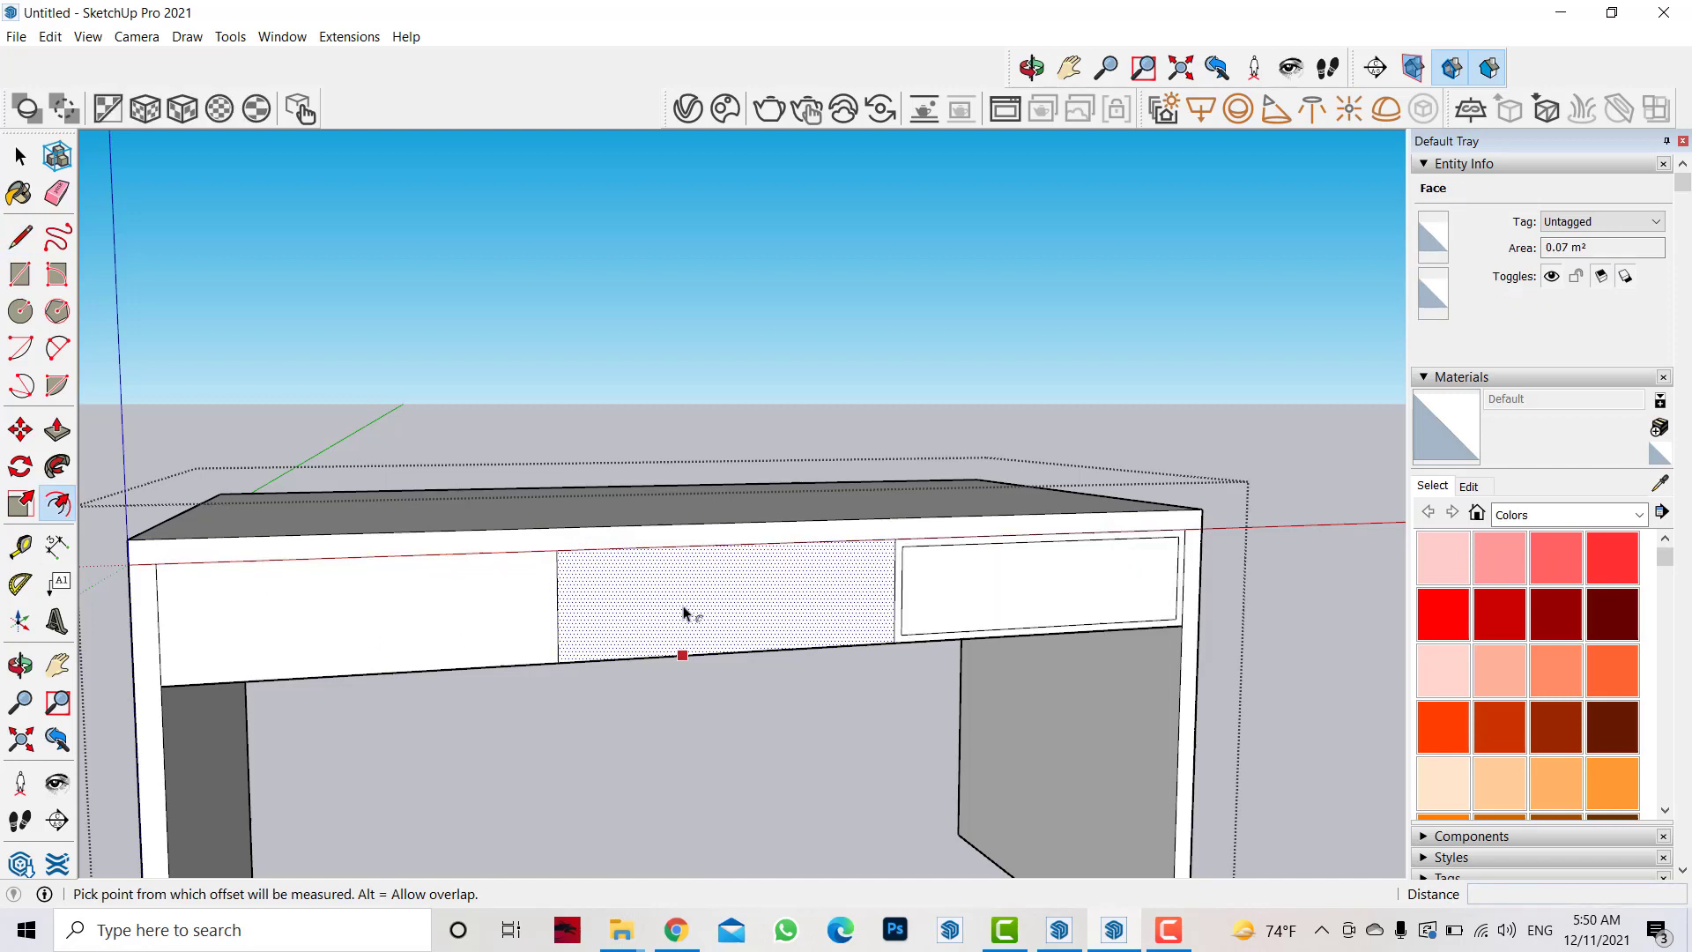
pyautogui.click(593, 654)
pyautogui.click(312, 559)
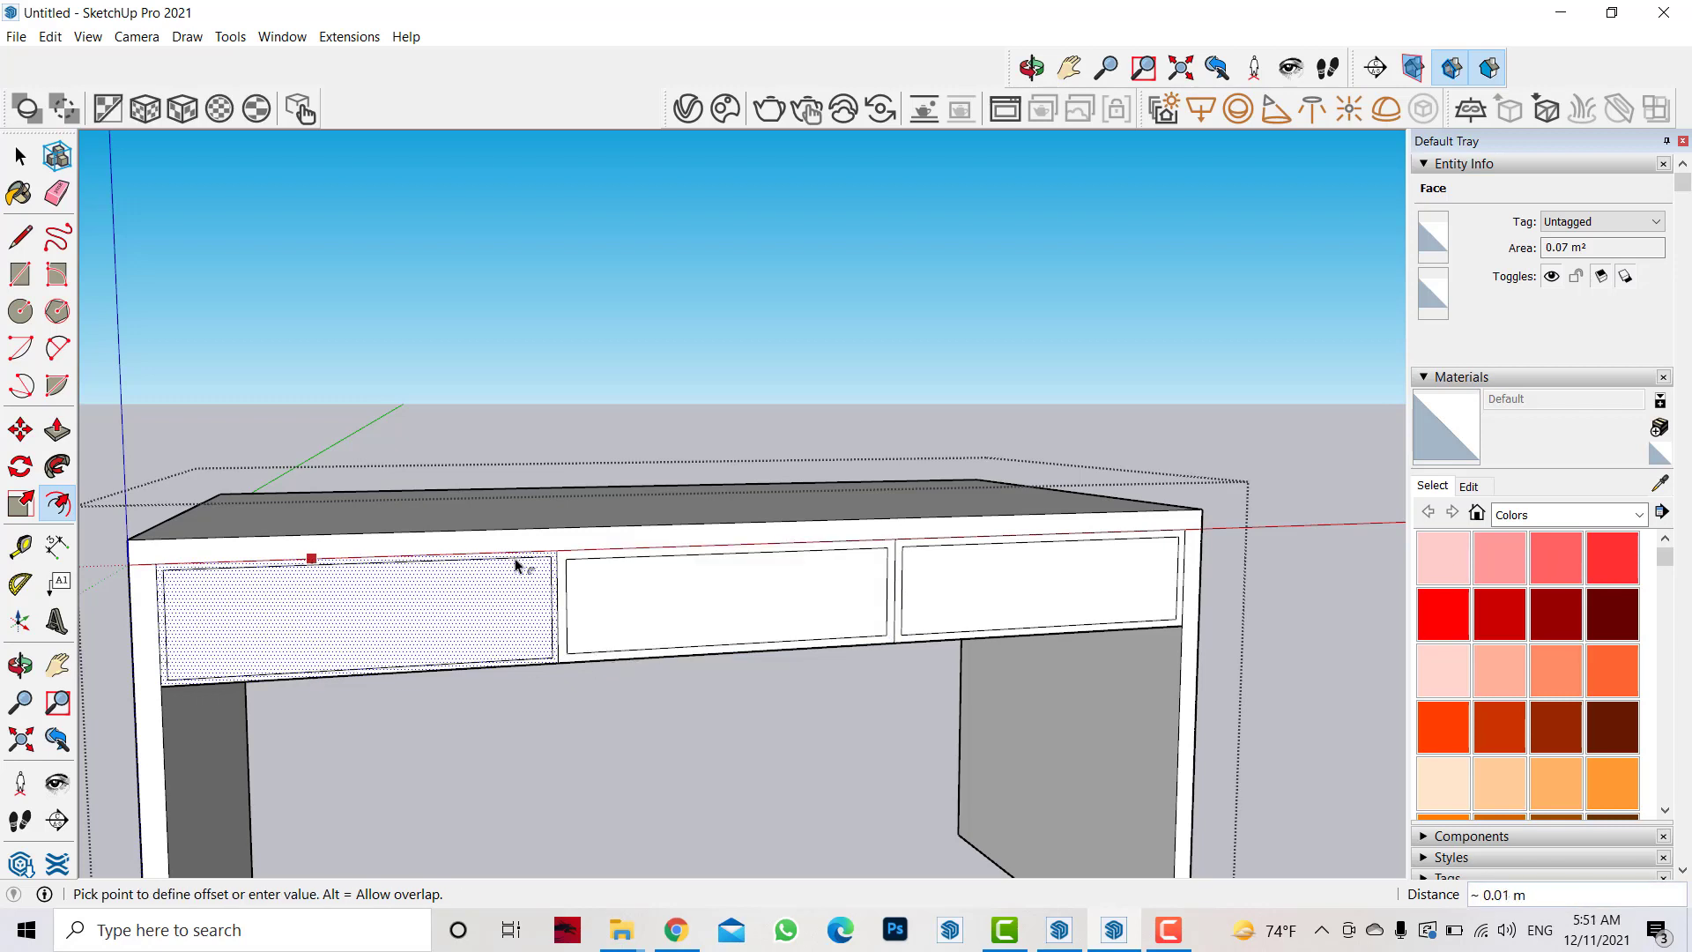
pyautogui.click(524, 563)
# - Pull the left and middle drawer faces out 0.01 m
pyautogui.press('p')
pyautogui.moveTo(507, 601); pyautogui.dragTo(520, 629)
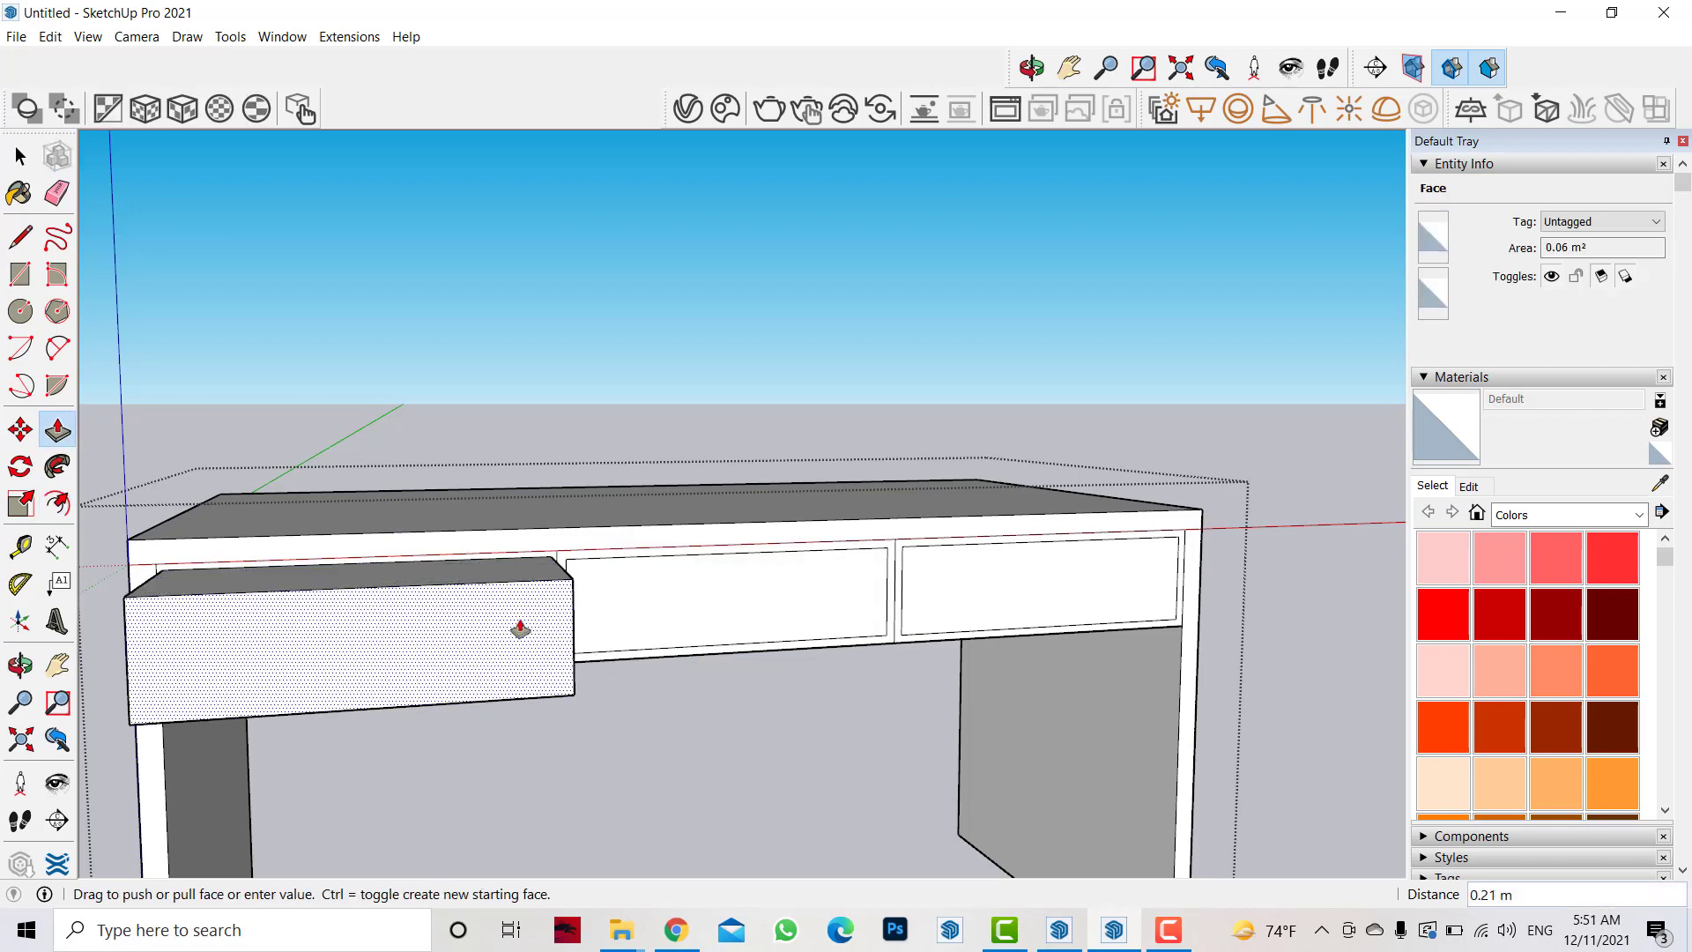
pyautogui.press('Return')
pyautogui.moveTo(520, 629); pyautogui.dragTo(567, 744, button='middle')
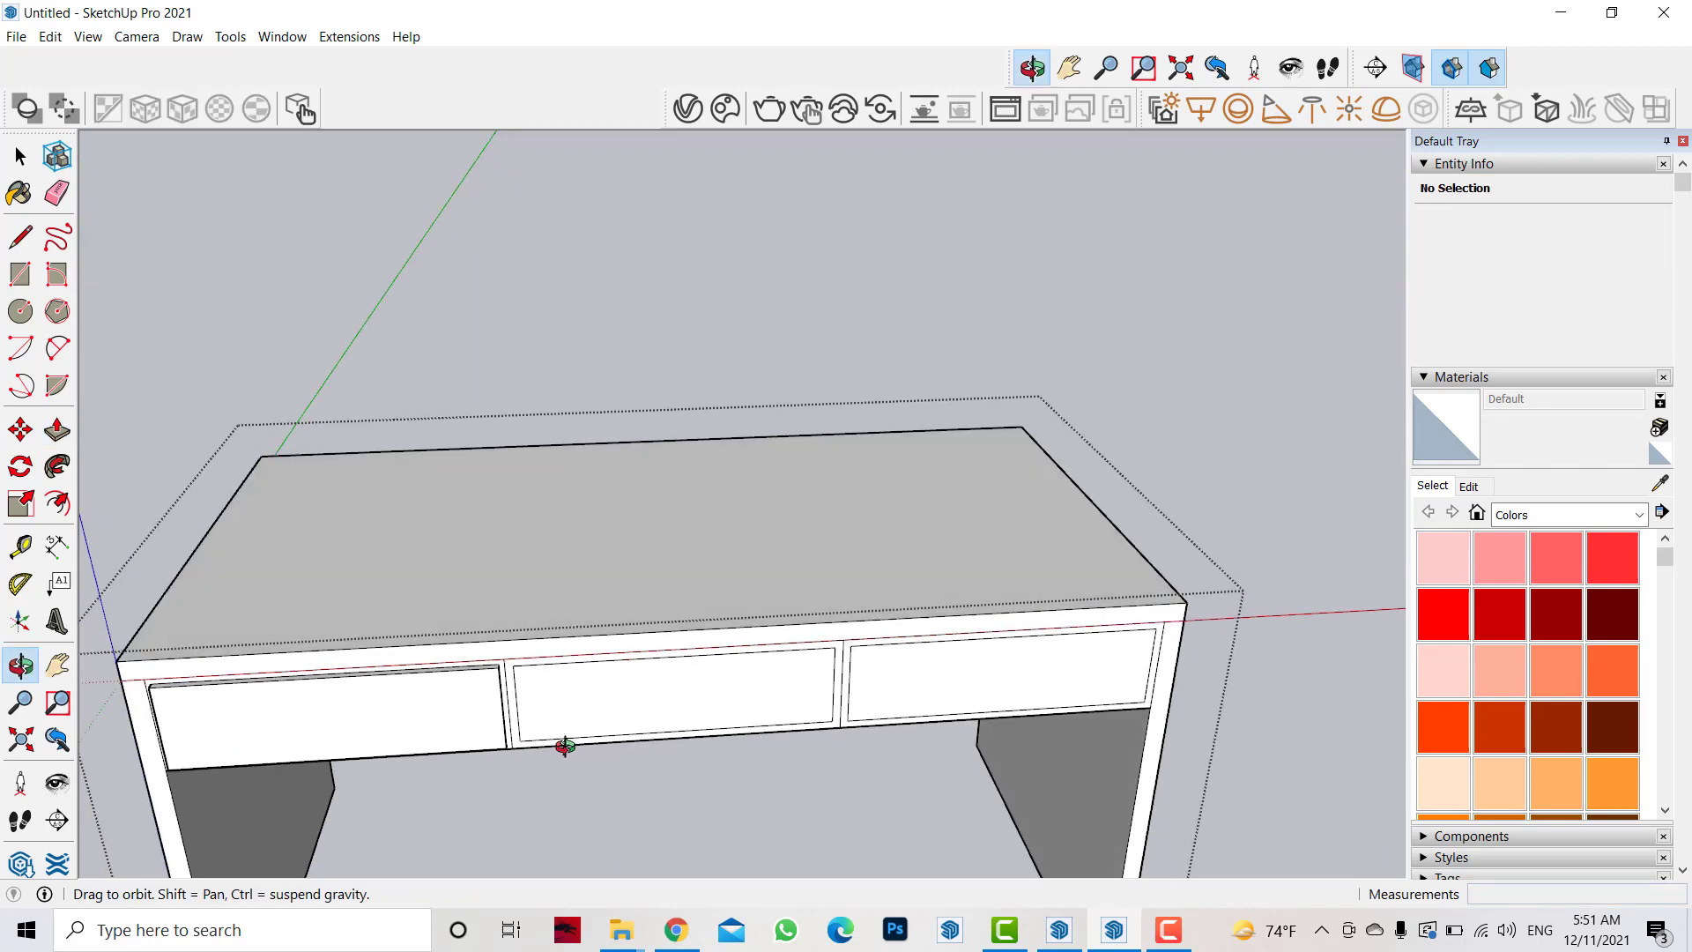
pyautogui.click(637, 699)
pyautogui.write('0.01')
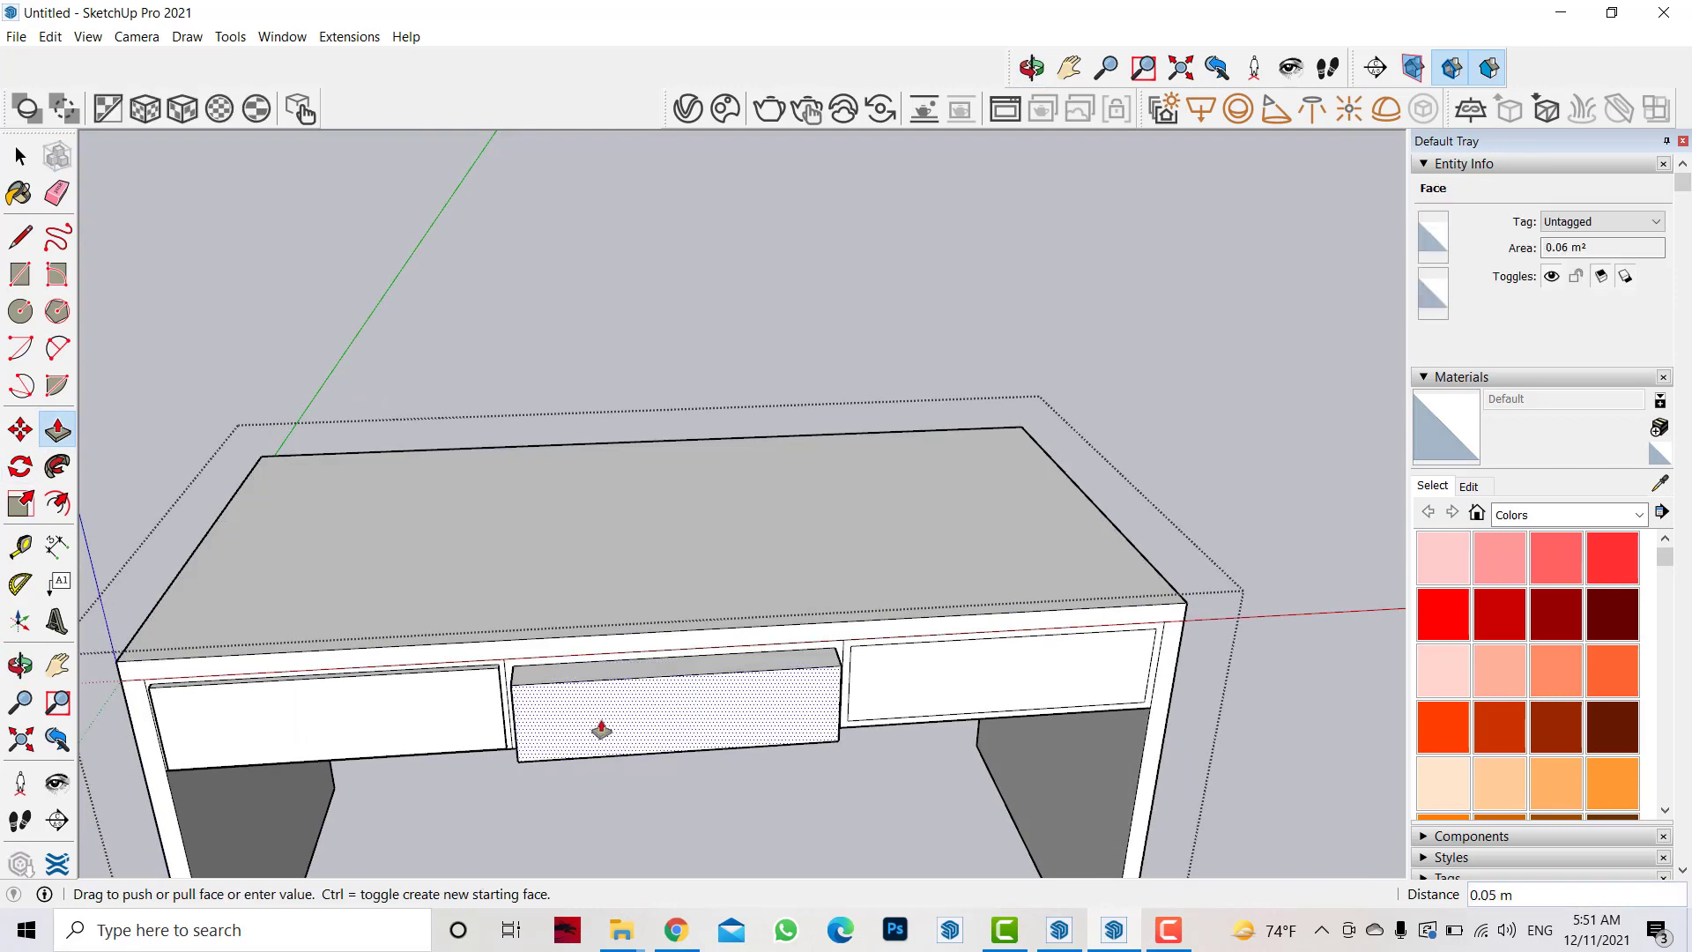
pyautogui.press('Return')
# - Inspect the drawer fronts and middle drawer frame inside the desk group, then close it
pyautogui.scroll(-3, 793, 669)
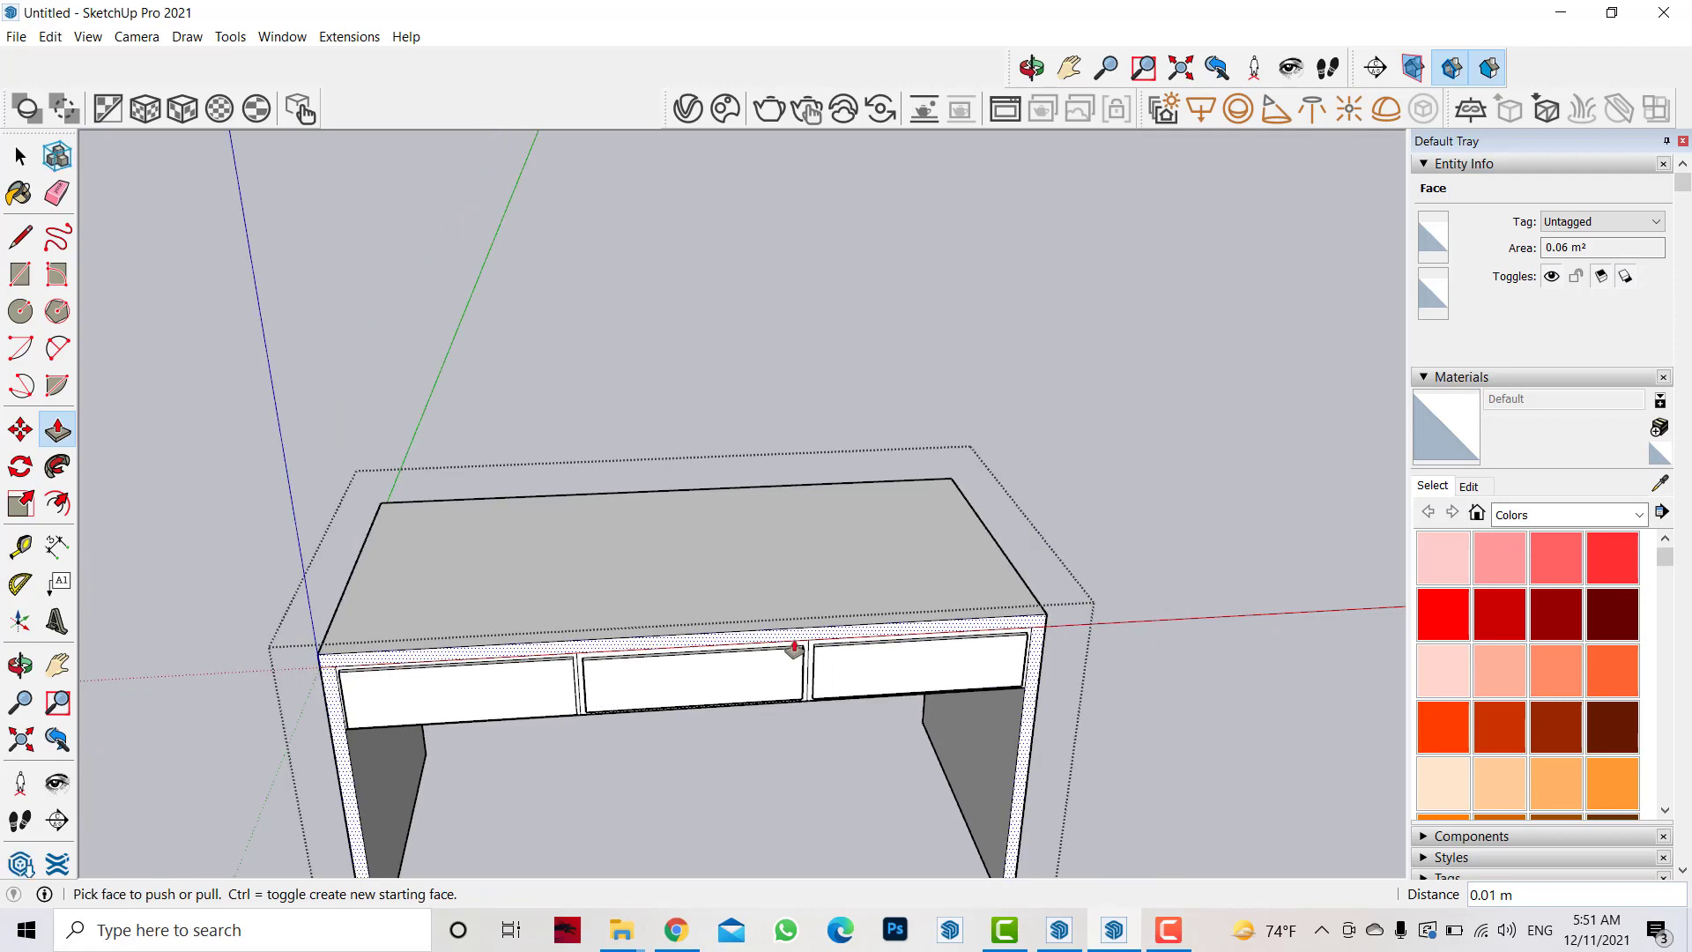
pyautogui.moveTo(793, 652)
pyautogui.mouseDown(button='middle')
pyautogui.moveTo(458, 511)
pyautogui.moveTo(397, 461)
pyautogui.mouseUp(button='middle')
pyautogui.scroll(3, 710, 593)
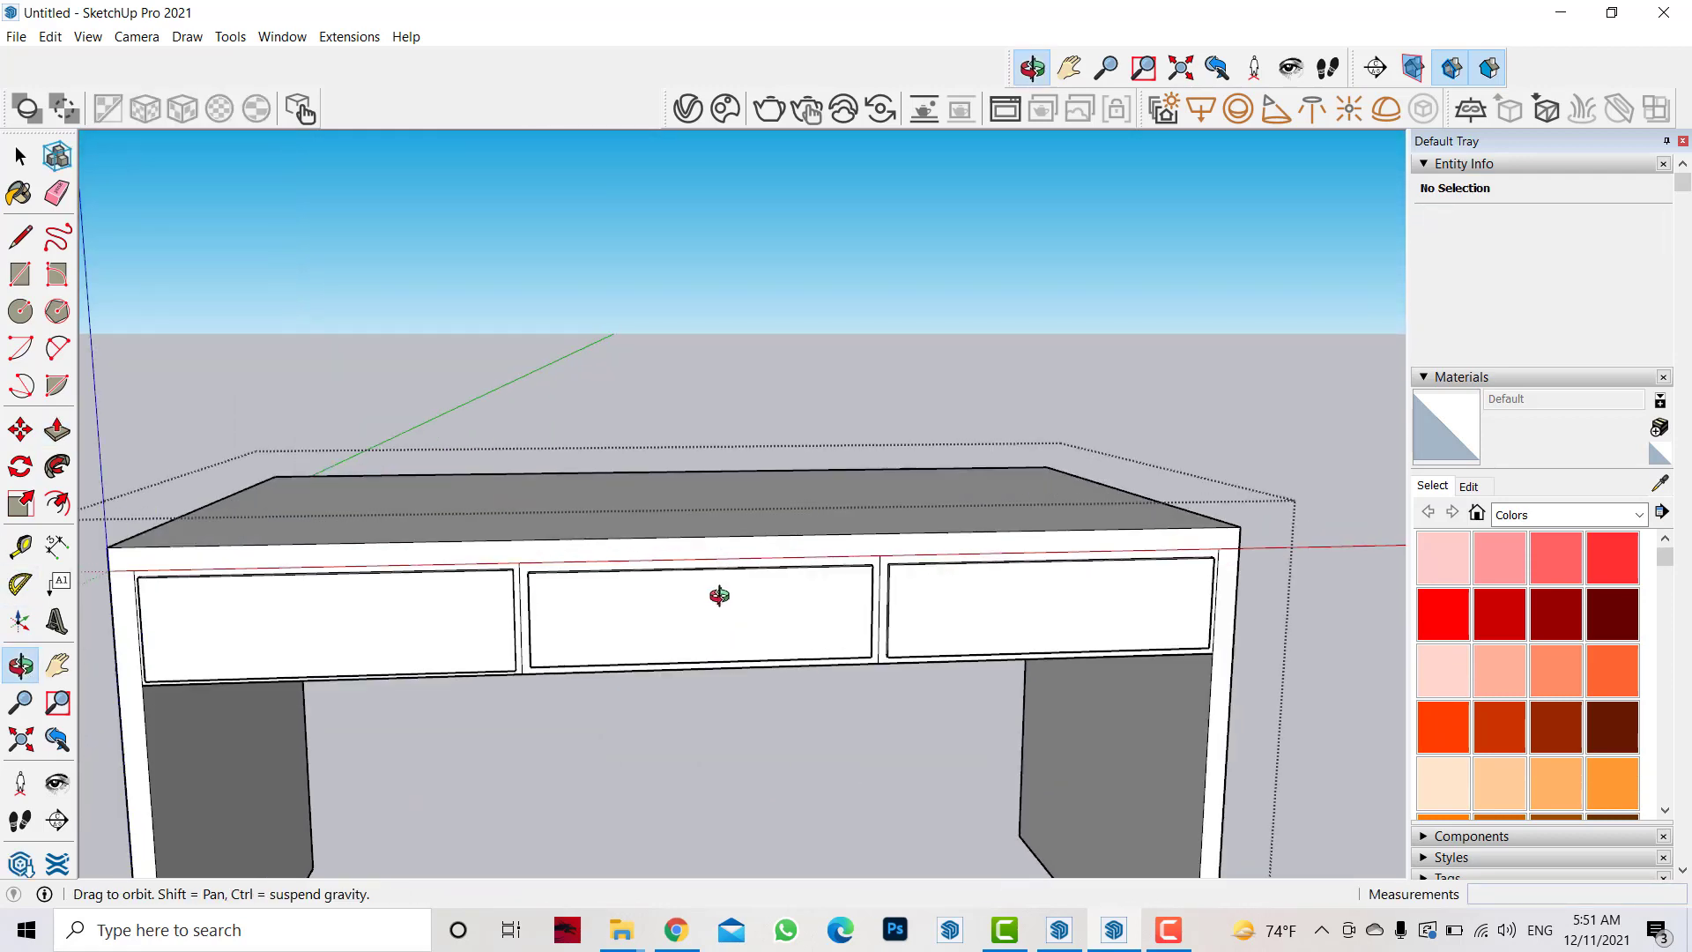
pyautogui.press('r')
pyautogui.press('space')
pyautogui.doubleClick(423, 557)
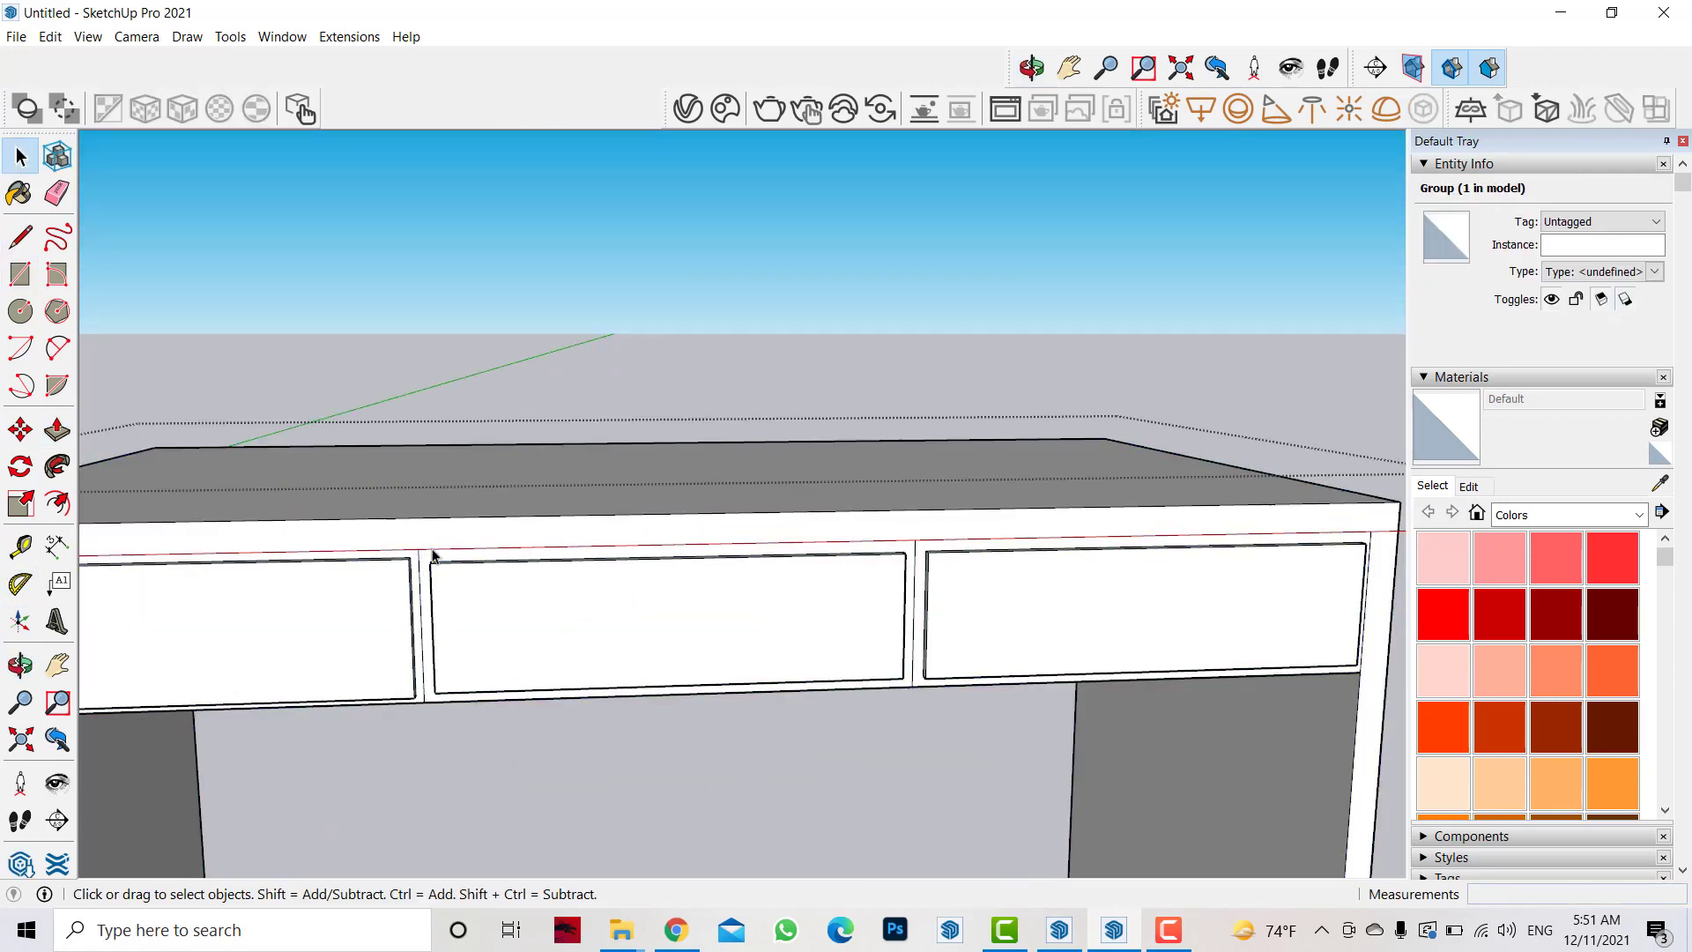
pyautogui.click(463, 561)
pyautogui.scroll(-2, 543, 593)
pyautogui.click(19, 665)
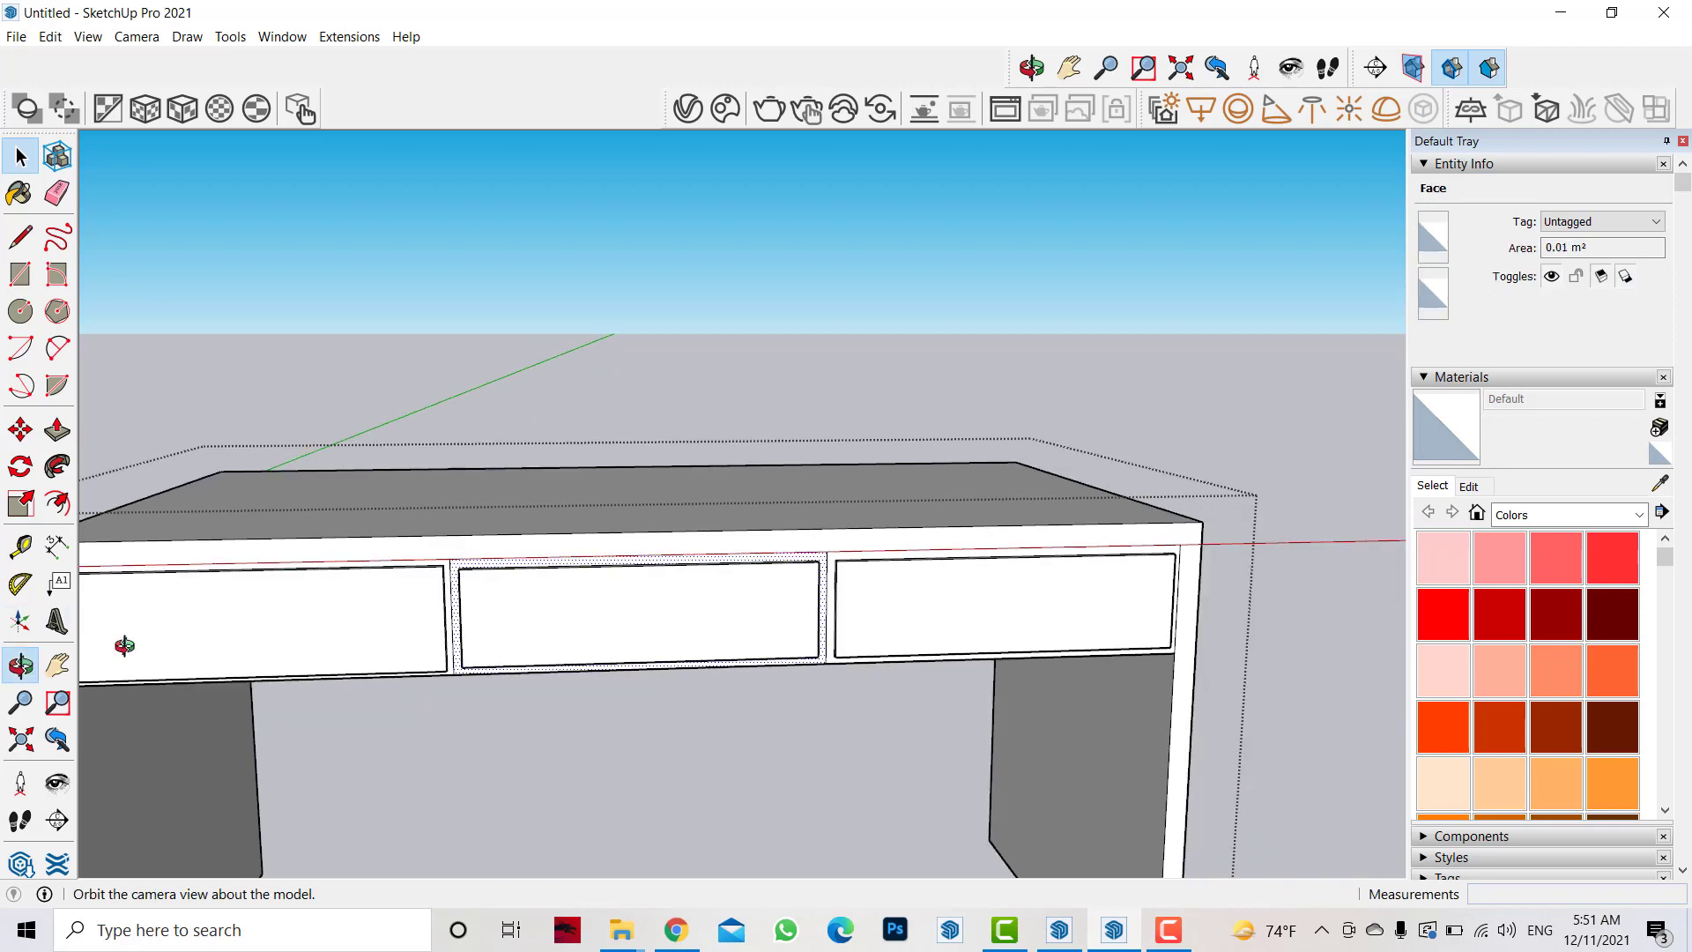
pyautogui.moveTo(124, 643)
pyautogui.mouseDown()
pyautogui.moveTo(212, 578)
pyautogui.moveTo(507, 575)
pyautogui.moveTo(493, 607)
pyautogui.mouseUp()
pyautogui.click(19, 156)
pyautogui.click(583, 453)
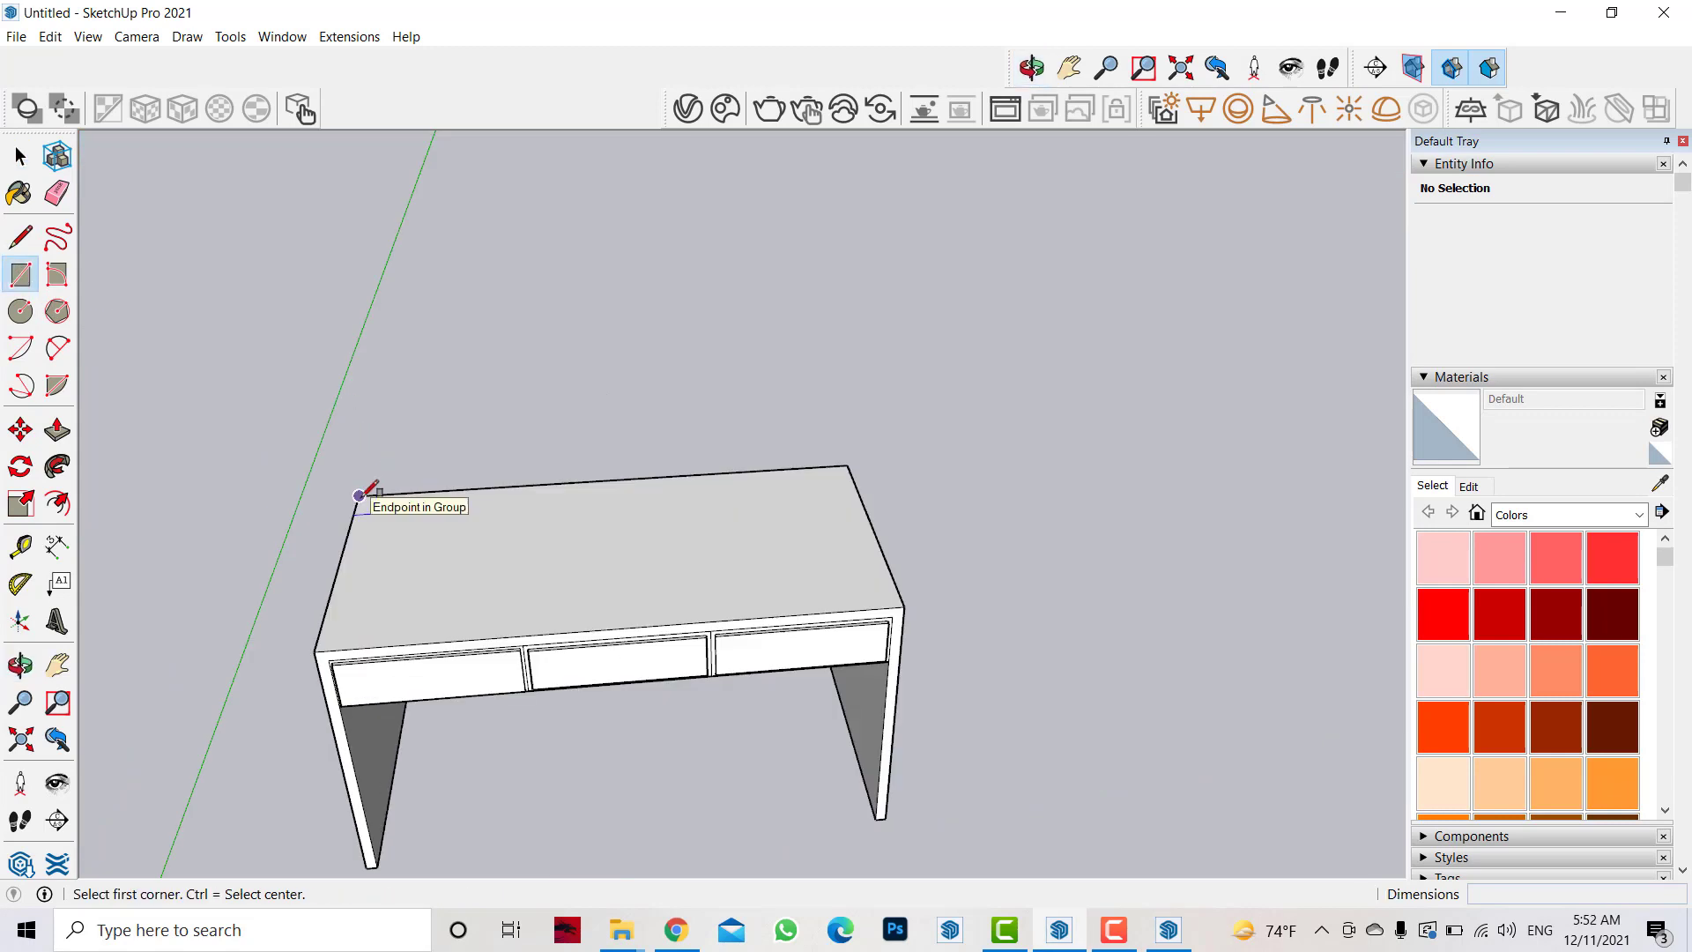
# - Draw a rectangle across the back half of the desktop and pull it up 0.70 m
pyautogui.click(358, 496)
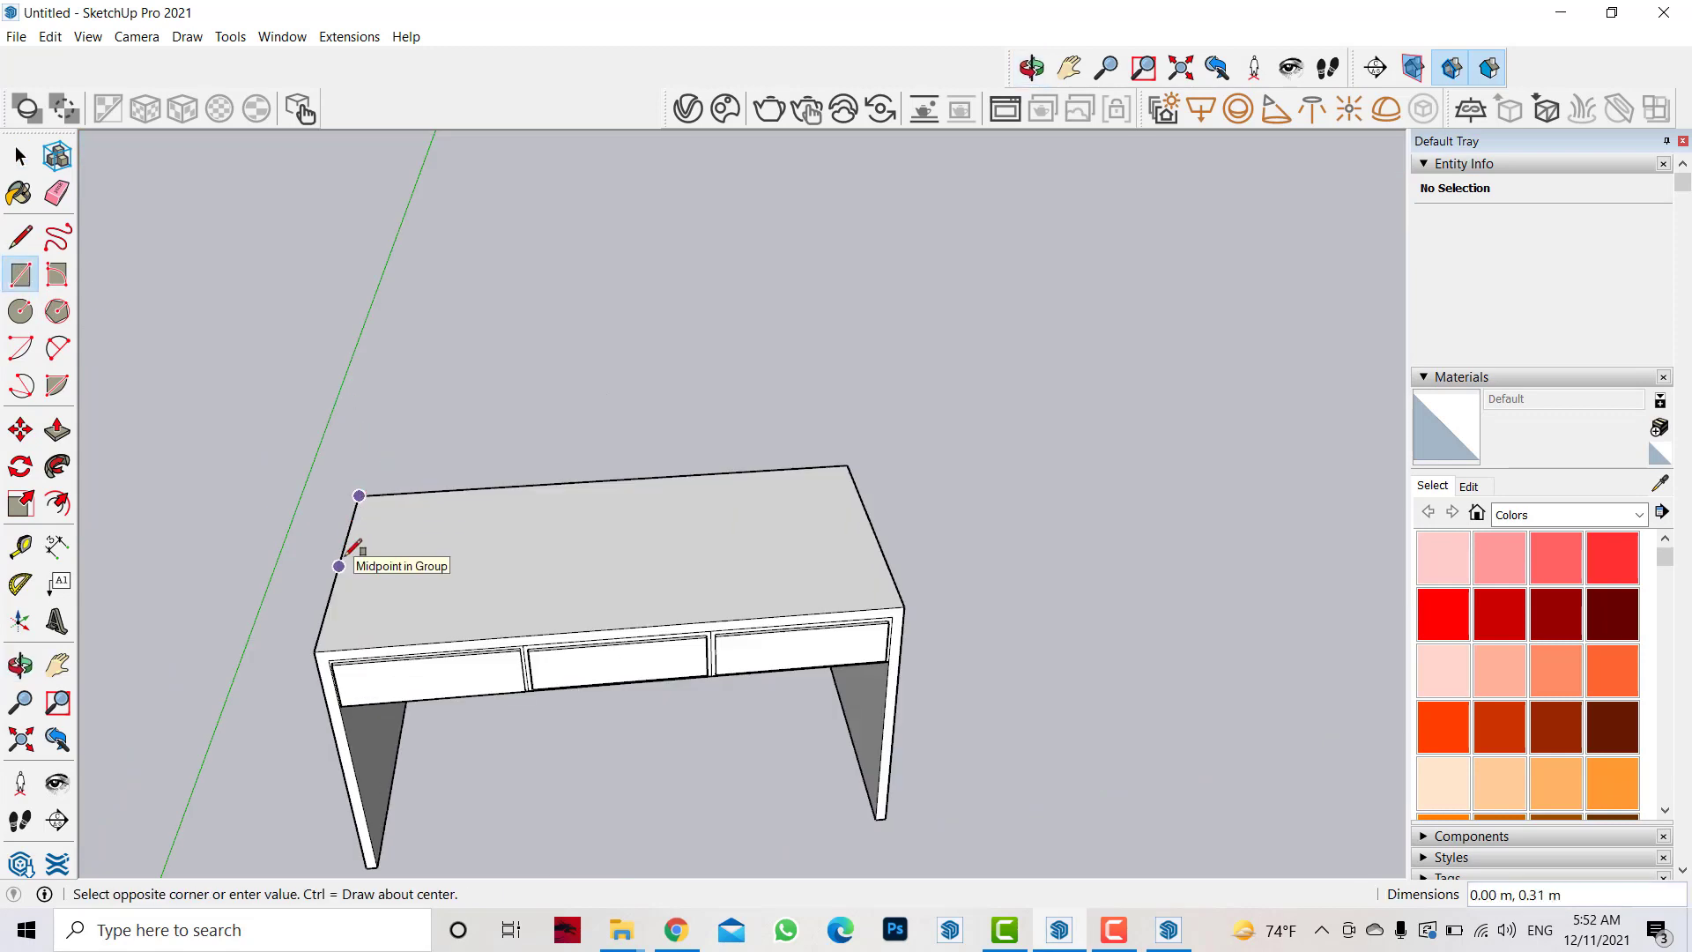
pyautogui.click(872, 529)
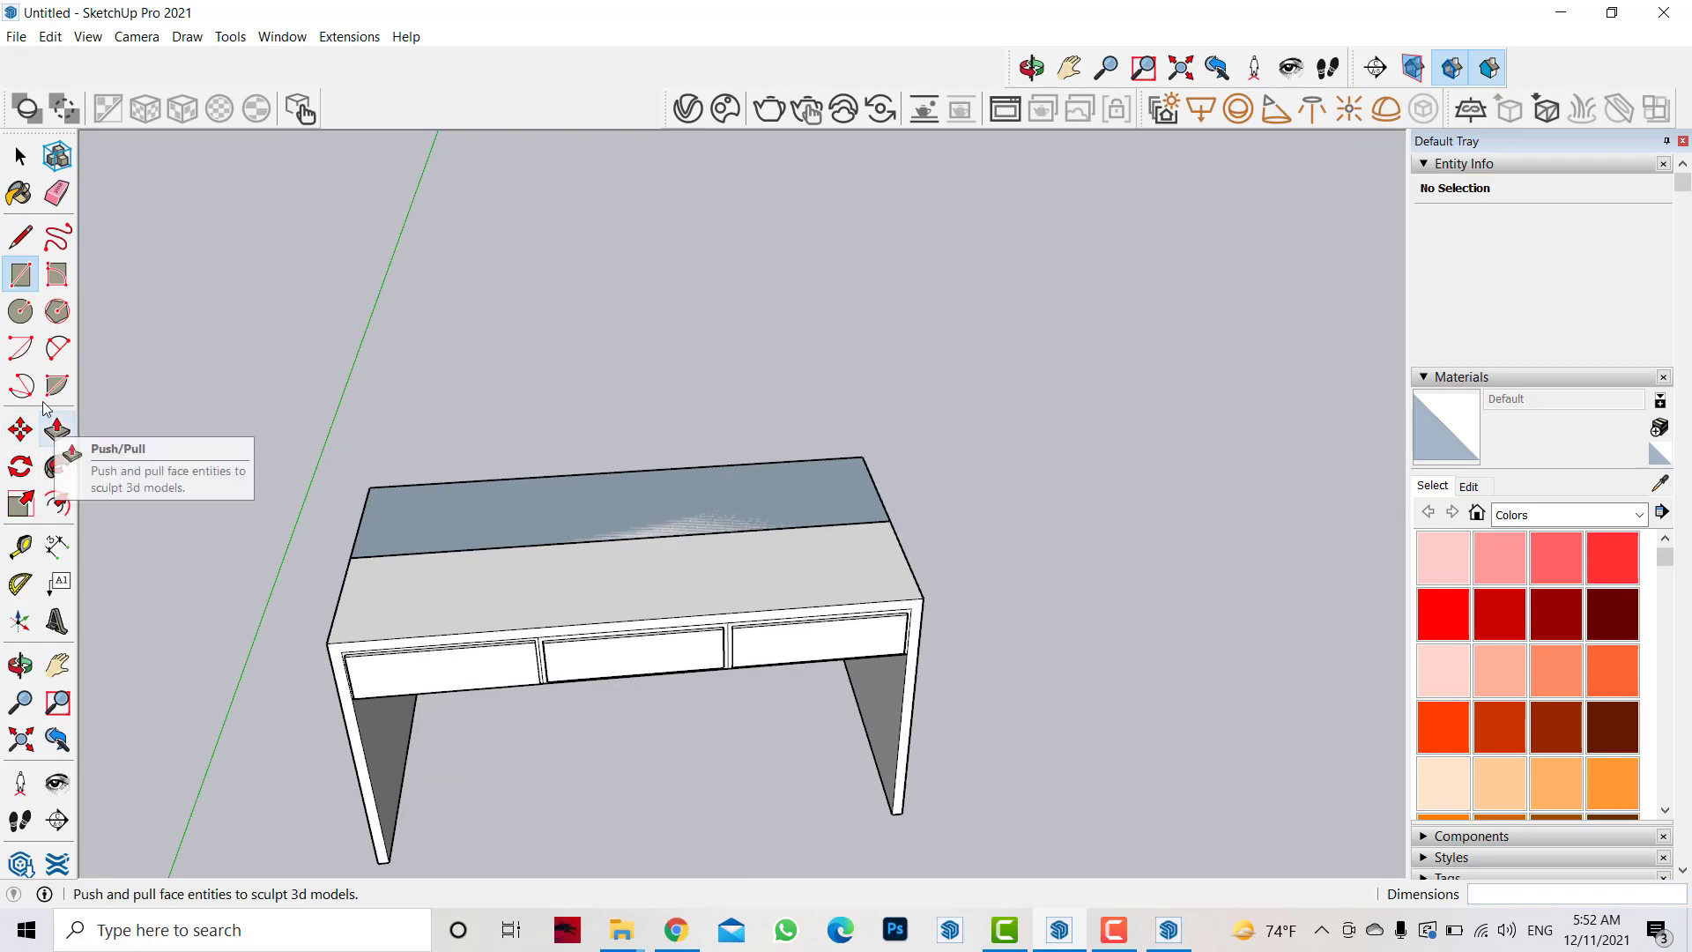
pyautogui.click(57, 430)
pyautogui.click(634, 494)
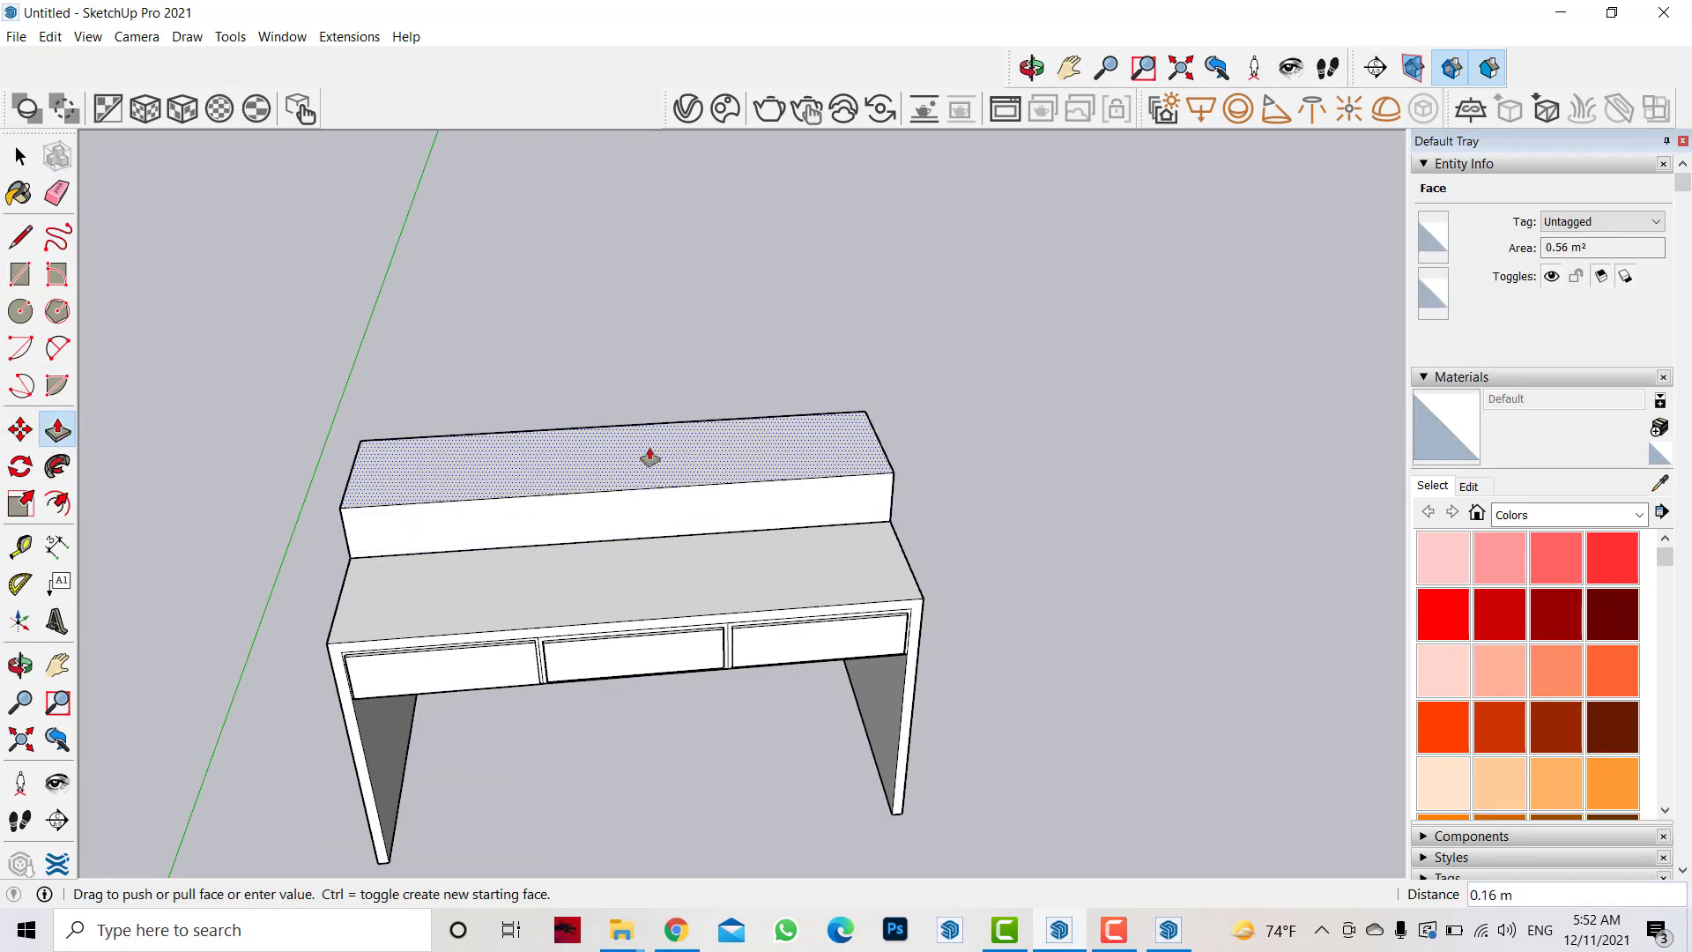
pyautogui.press('Return')
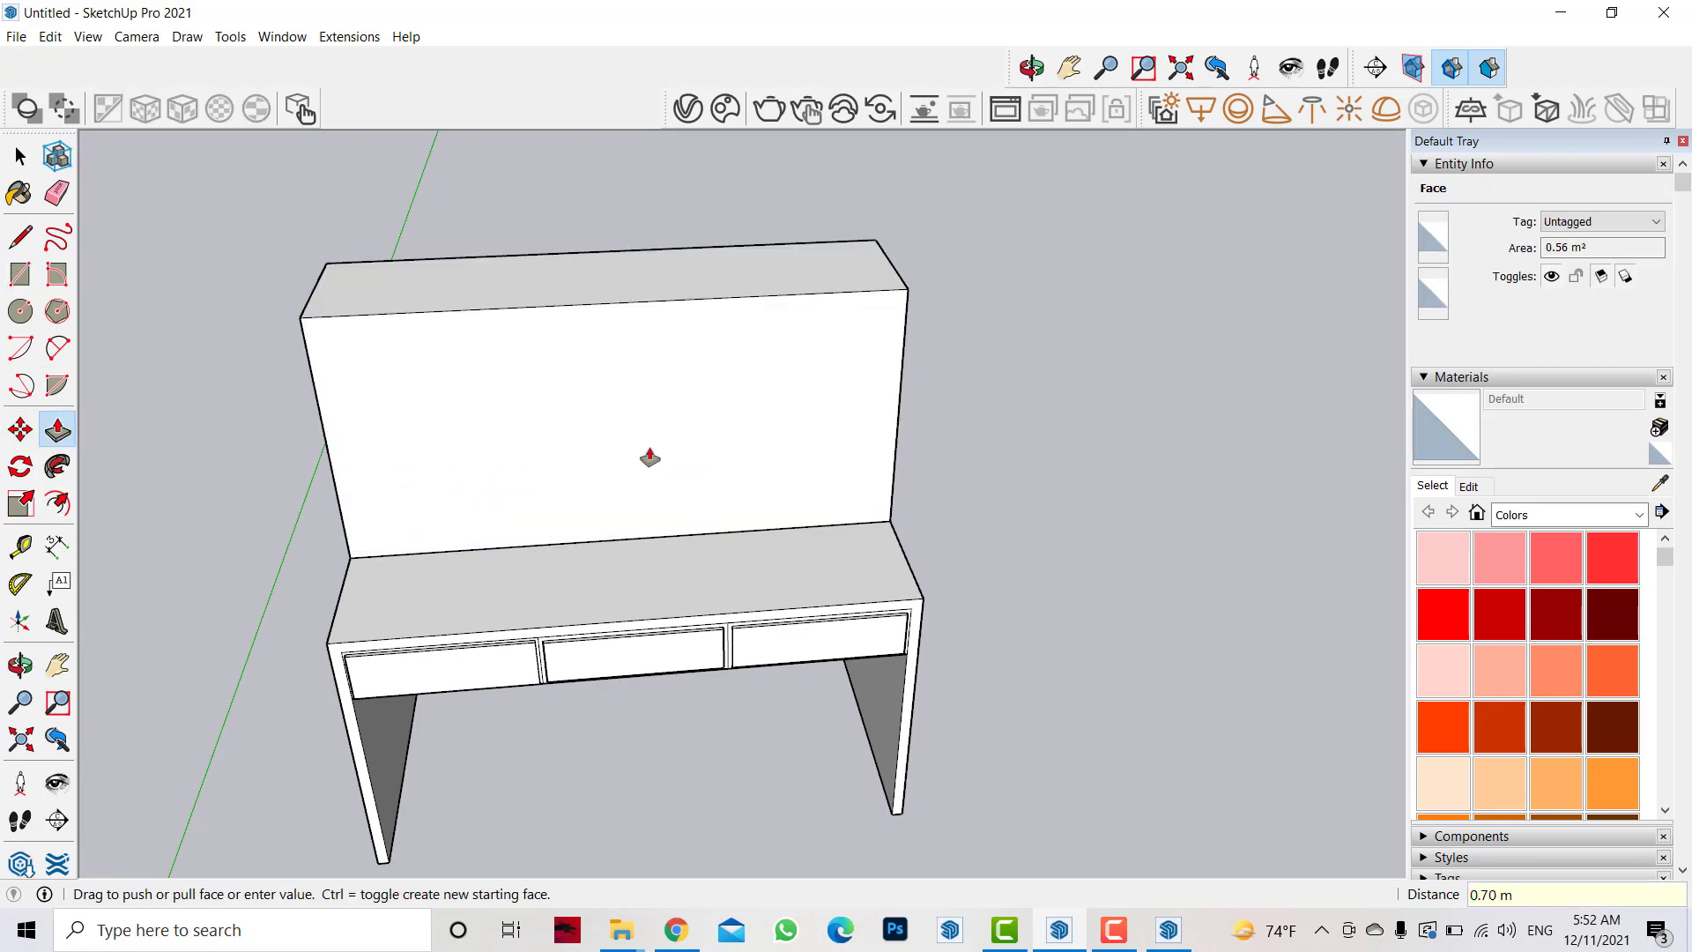
pyautogui.press('o')
pyautogui.moveTo(551, 447)
pyautogui.mouseDown()
pyautogui.moveTo(574, 370)
pyautogui.moveTo(389, 419)
pyautogui.moveTo(465, 462)
pyautogui.moveTo(650, 449)
pyautogui.moveTo(585, 318)
pyautogui.moveTo(623, 302)
pyautogui.moveTo(608, 315)
pyautogui.mouseUp()
pyautogui.scroll(2, 608, 315)
pyautogui.press('space')
# - Reposition the hutch block on the desktop and make it a single group
pyautogui.click(503, 375)
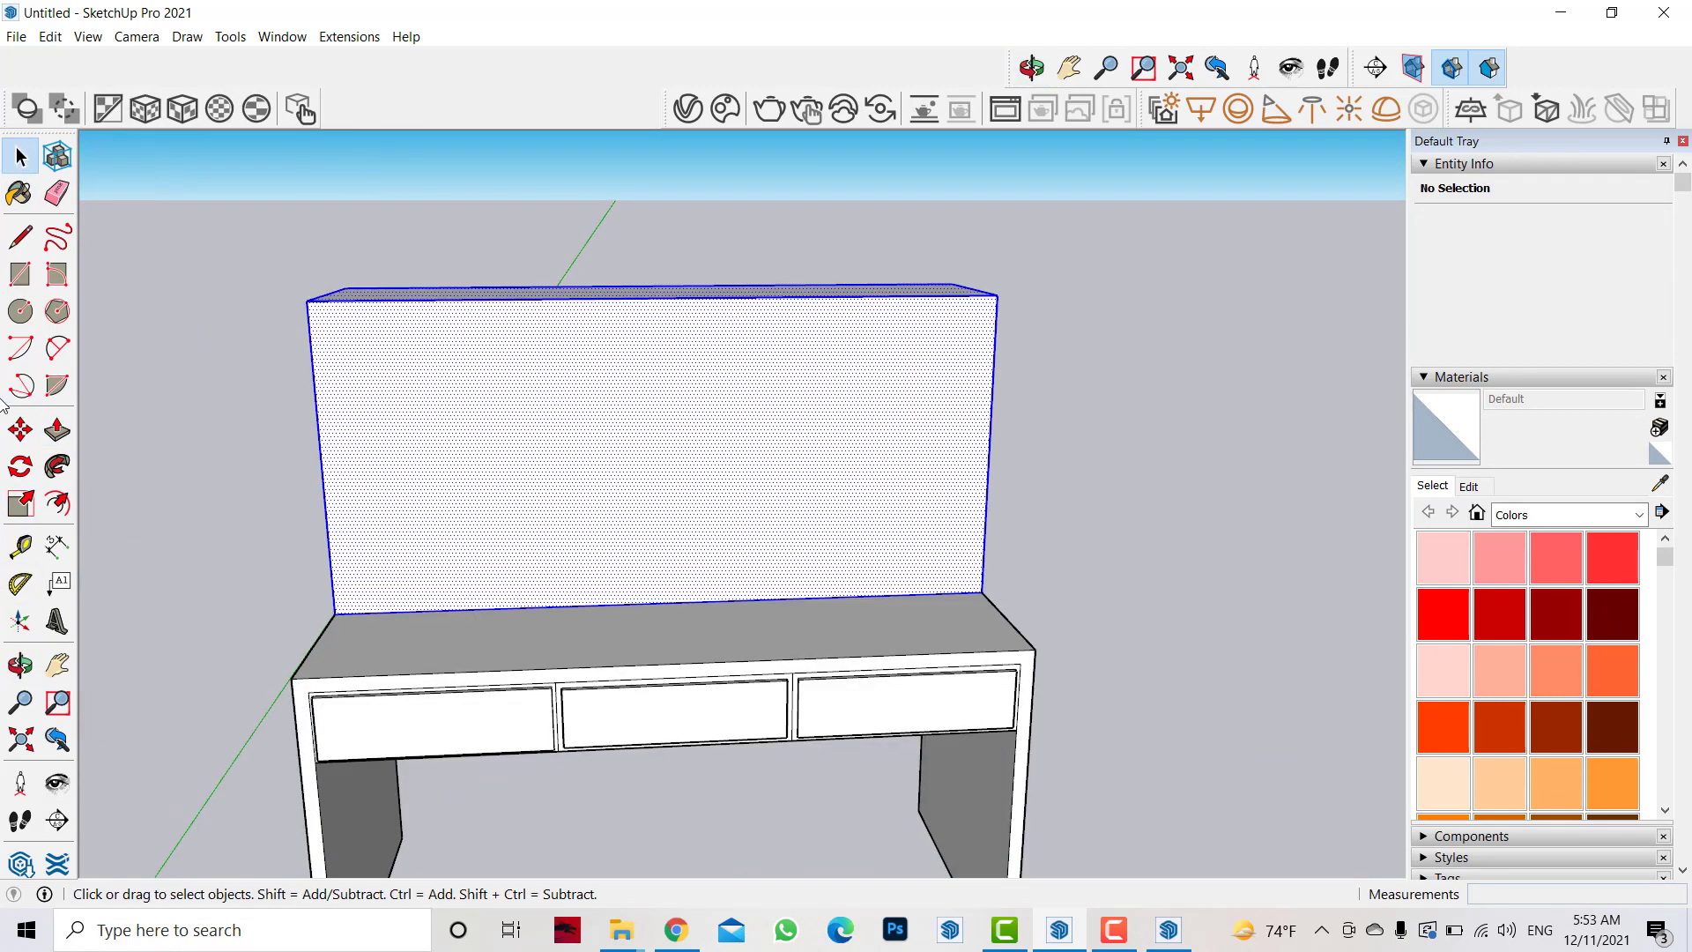
pyautogui.press('m')
pyautogui.click(496, 438)
pyautogui.click(480, 607)
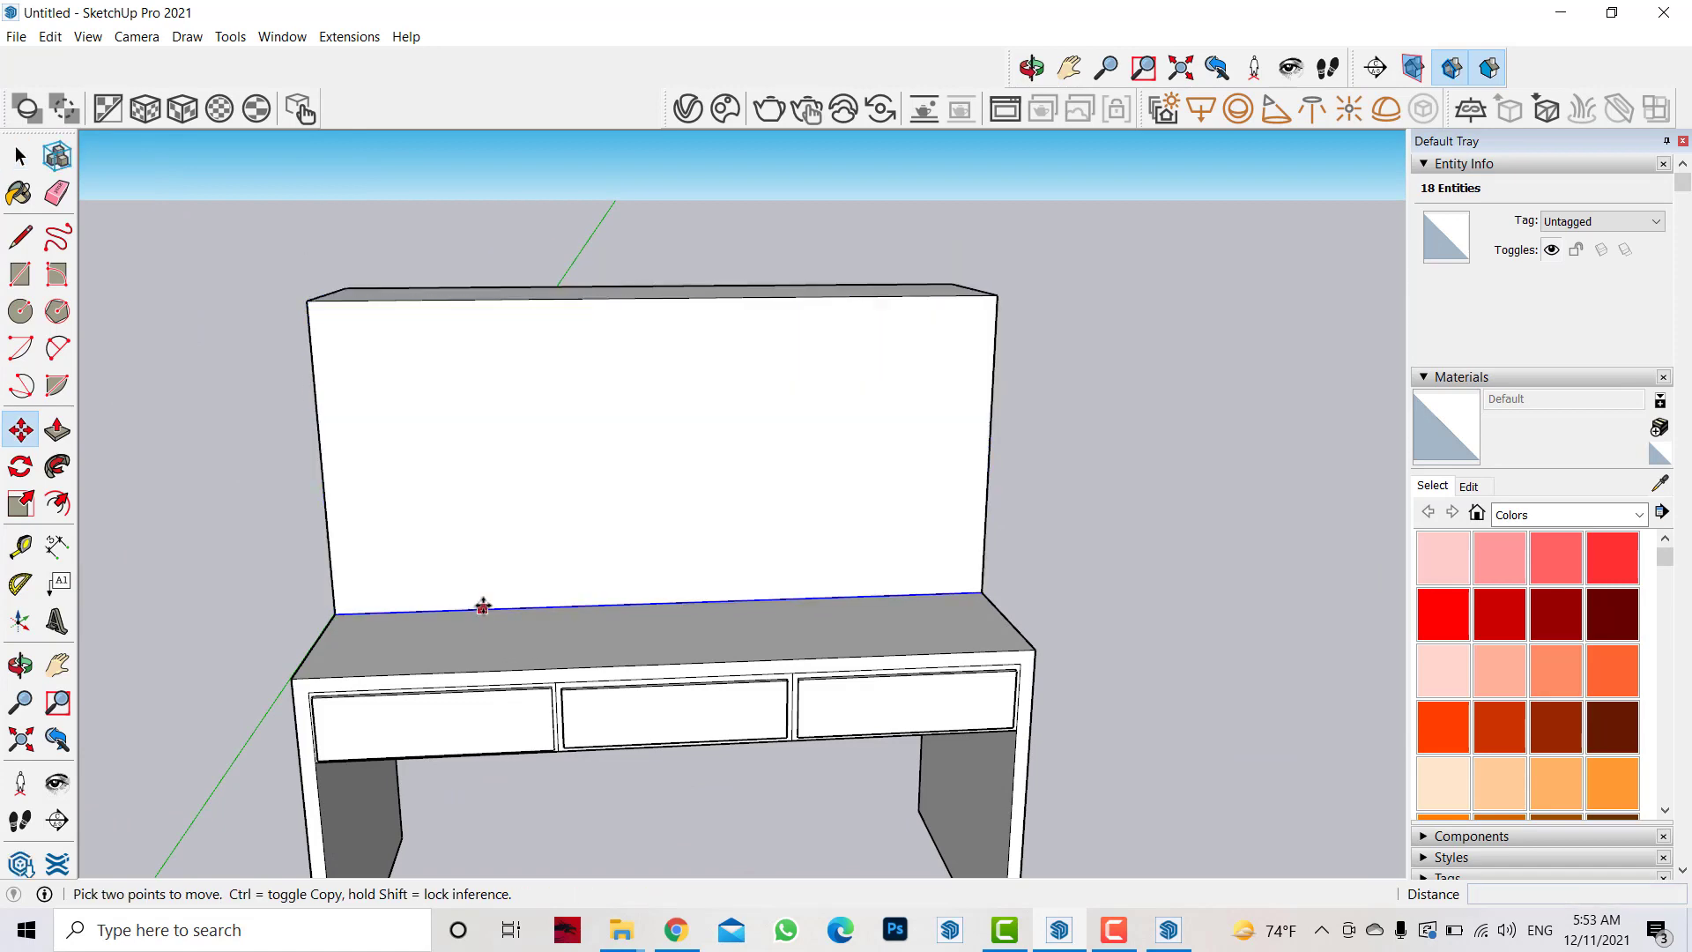
pyautogui.click(20, 156)
pyautogui.tripleClick(441, 340)
pyautogui.rightClick(441, 340)
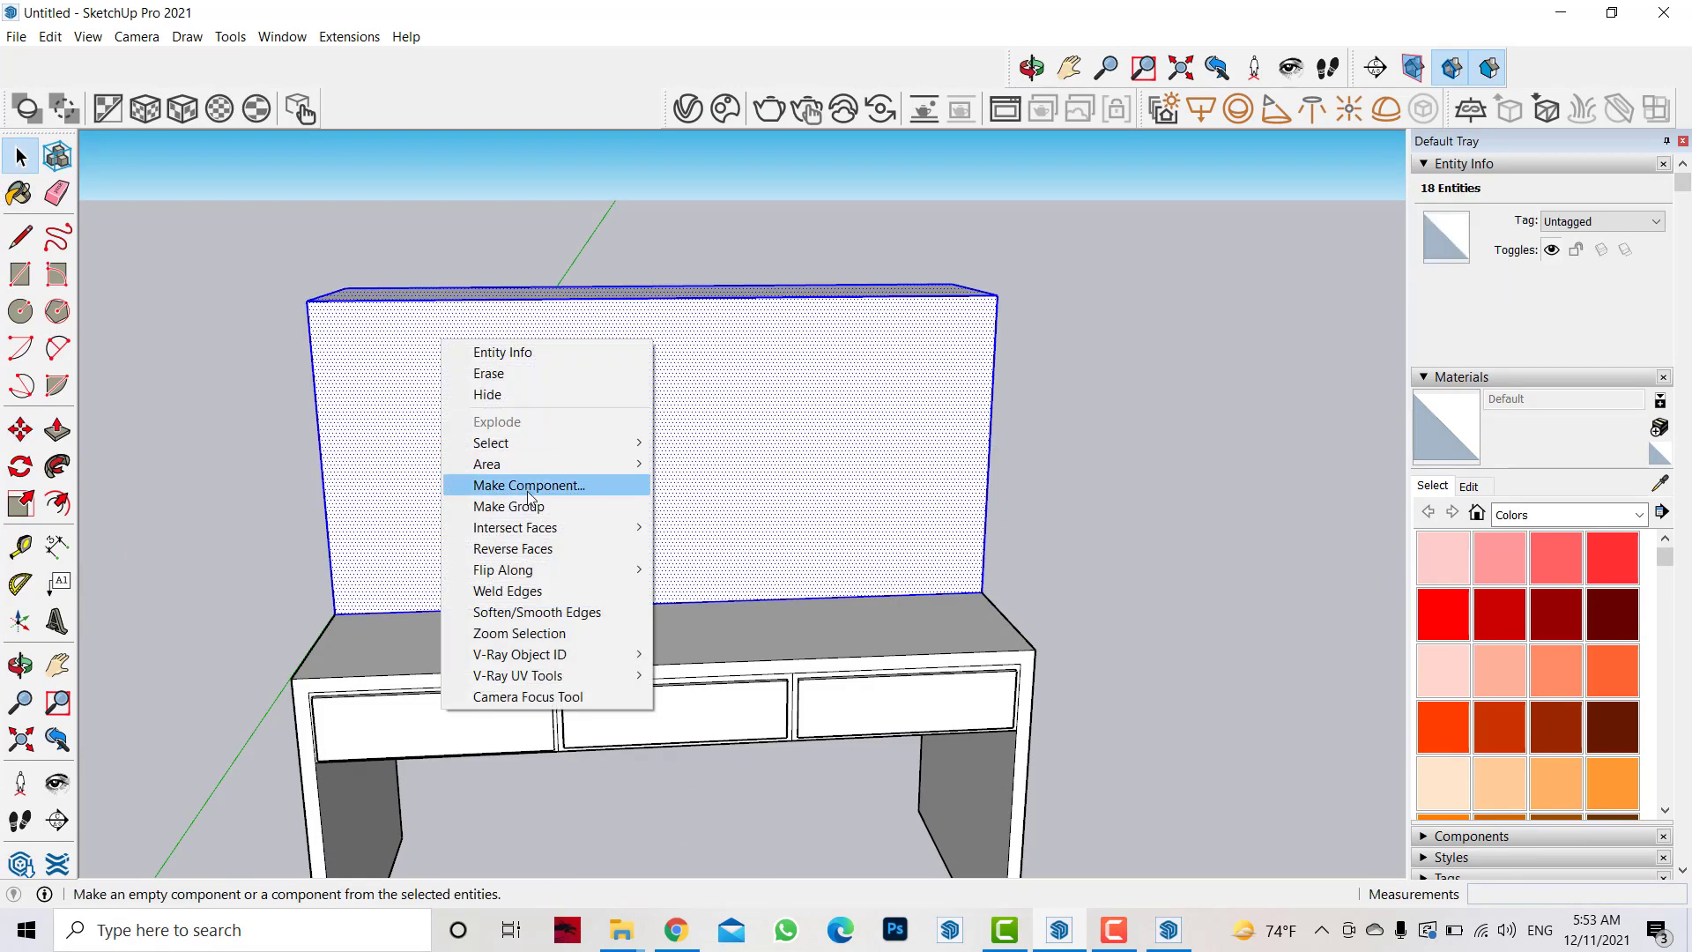
pyautogui.click(494, 503)
# - Lift the hutch group by 3 above the desktop and open it for editing
pyautogui.press('m')
pyautogui.click(336, 613)
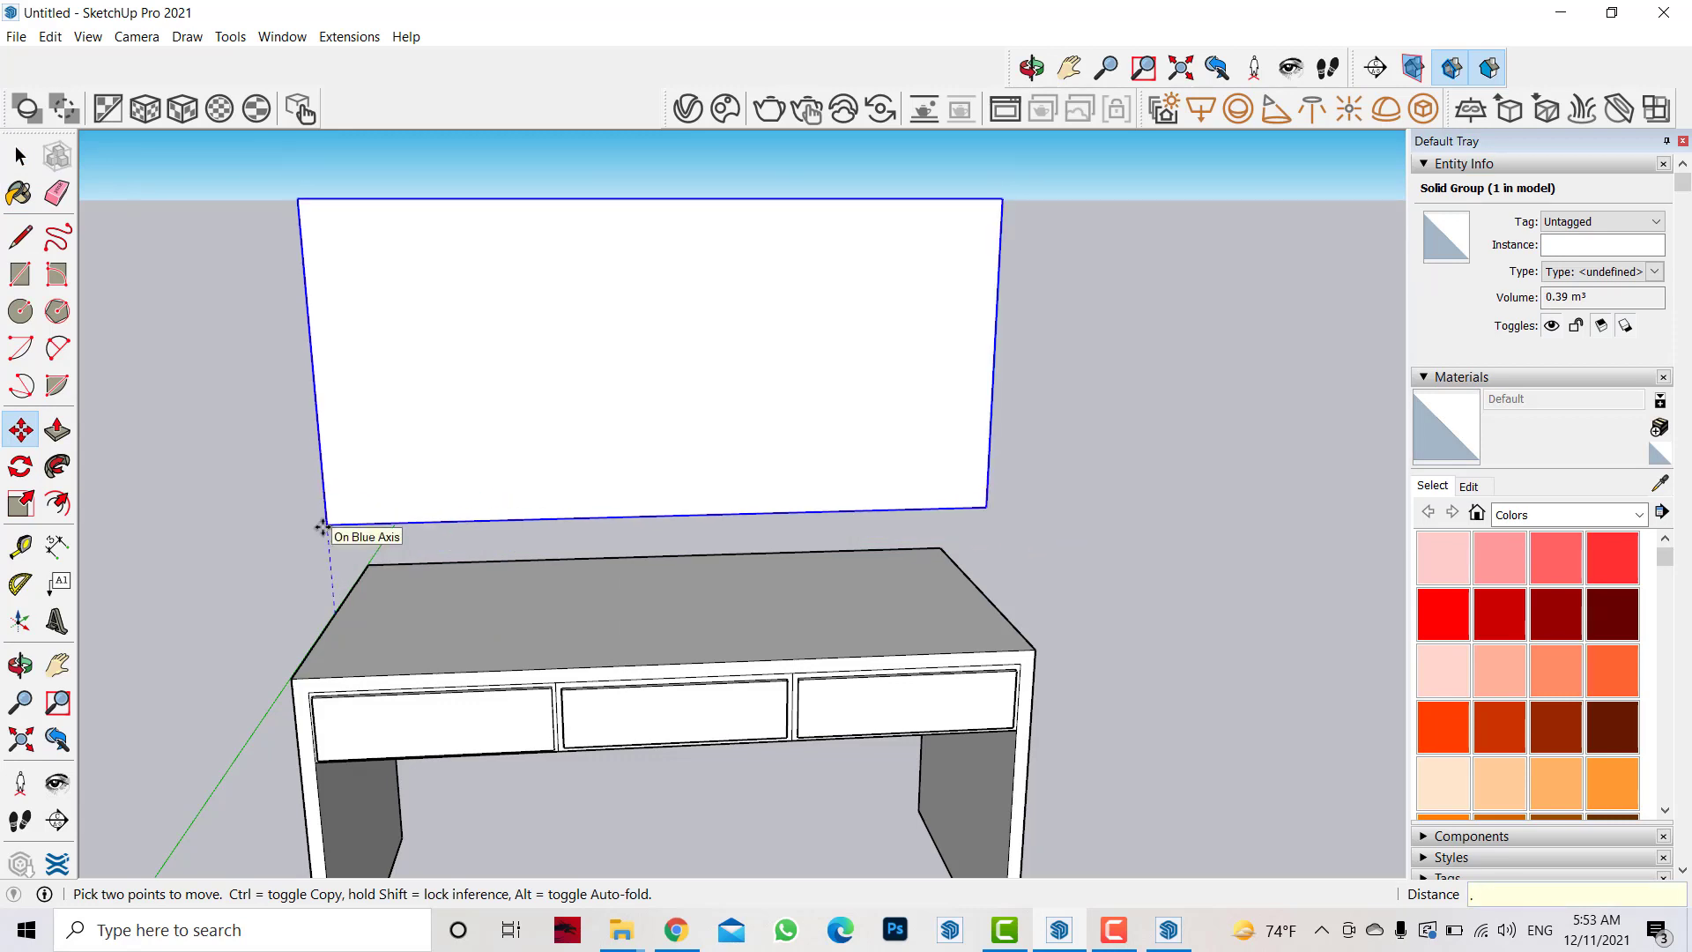
pyautogui.write('3')
pyautogui.press('Return')
pyautogui.scroll(-3, 320, 525)
pyautogui.click(21, 665)
pyautogui.moveTo(623, 476)
pyautogui.mouseDown()
pyautogui.moveTo(681, 258)
pyautogui.moveTo(538, 253)
pyautogui.mouseUp()
pyautogui.press('space')
pyautogui.doubleClick(511, 255)
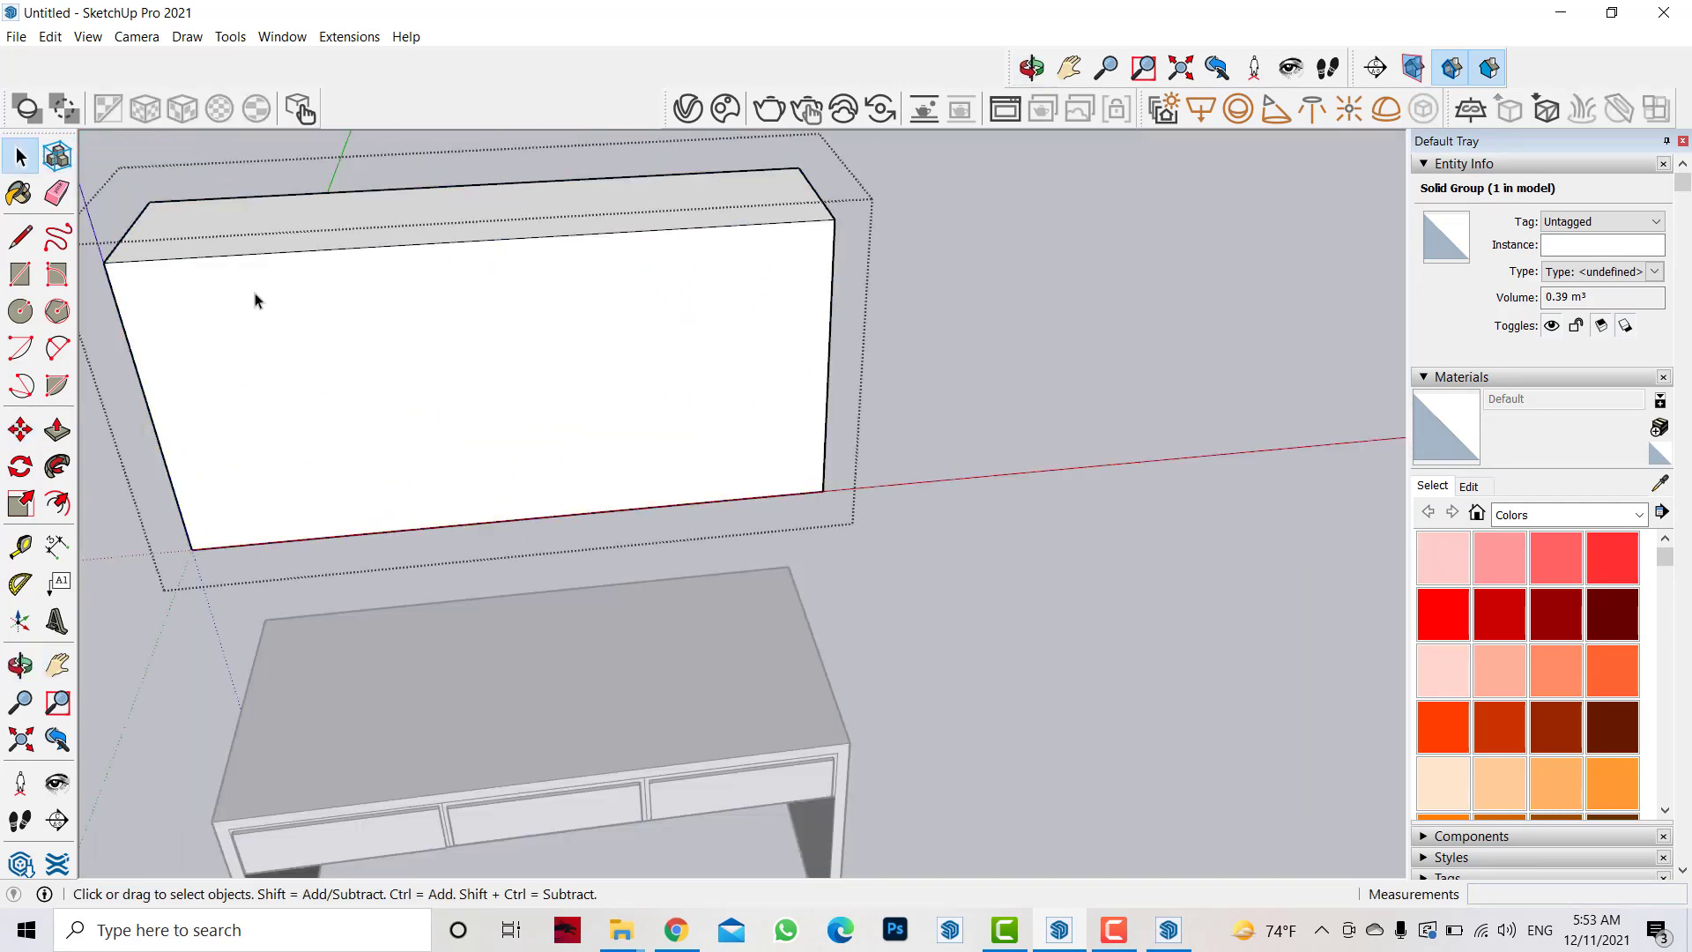
# - Inset the hutch front by 0.03 m and draw a vertical divider and horizontal midline
pyautogui.press('f')
pyautogui.click(388, 245)
pyautogui.write('.03')
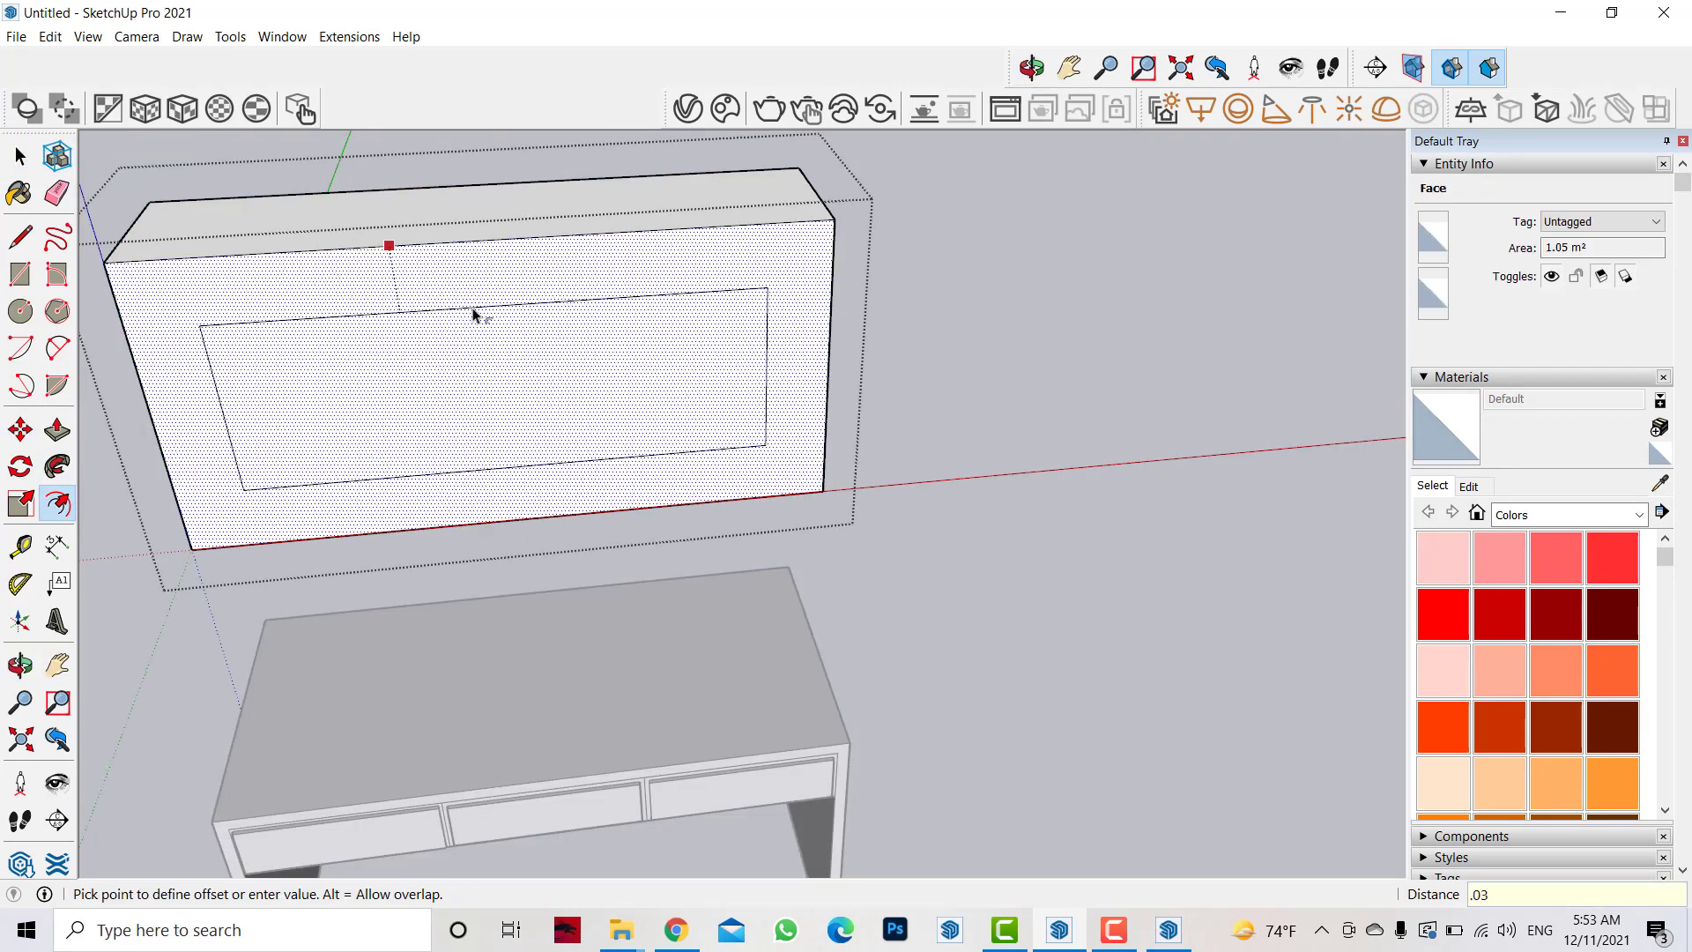
pyautogui.press('Return')
pyautogui.press('l')
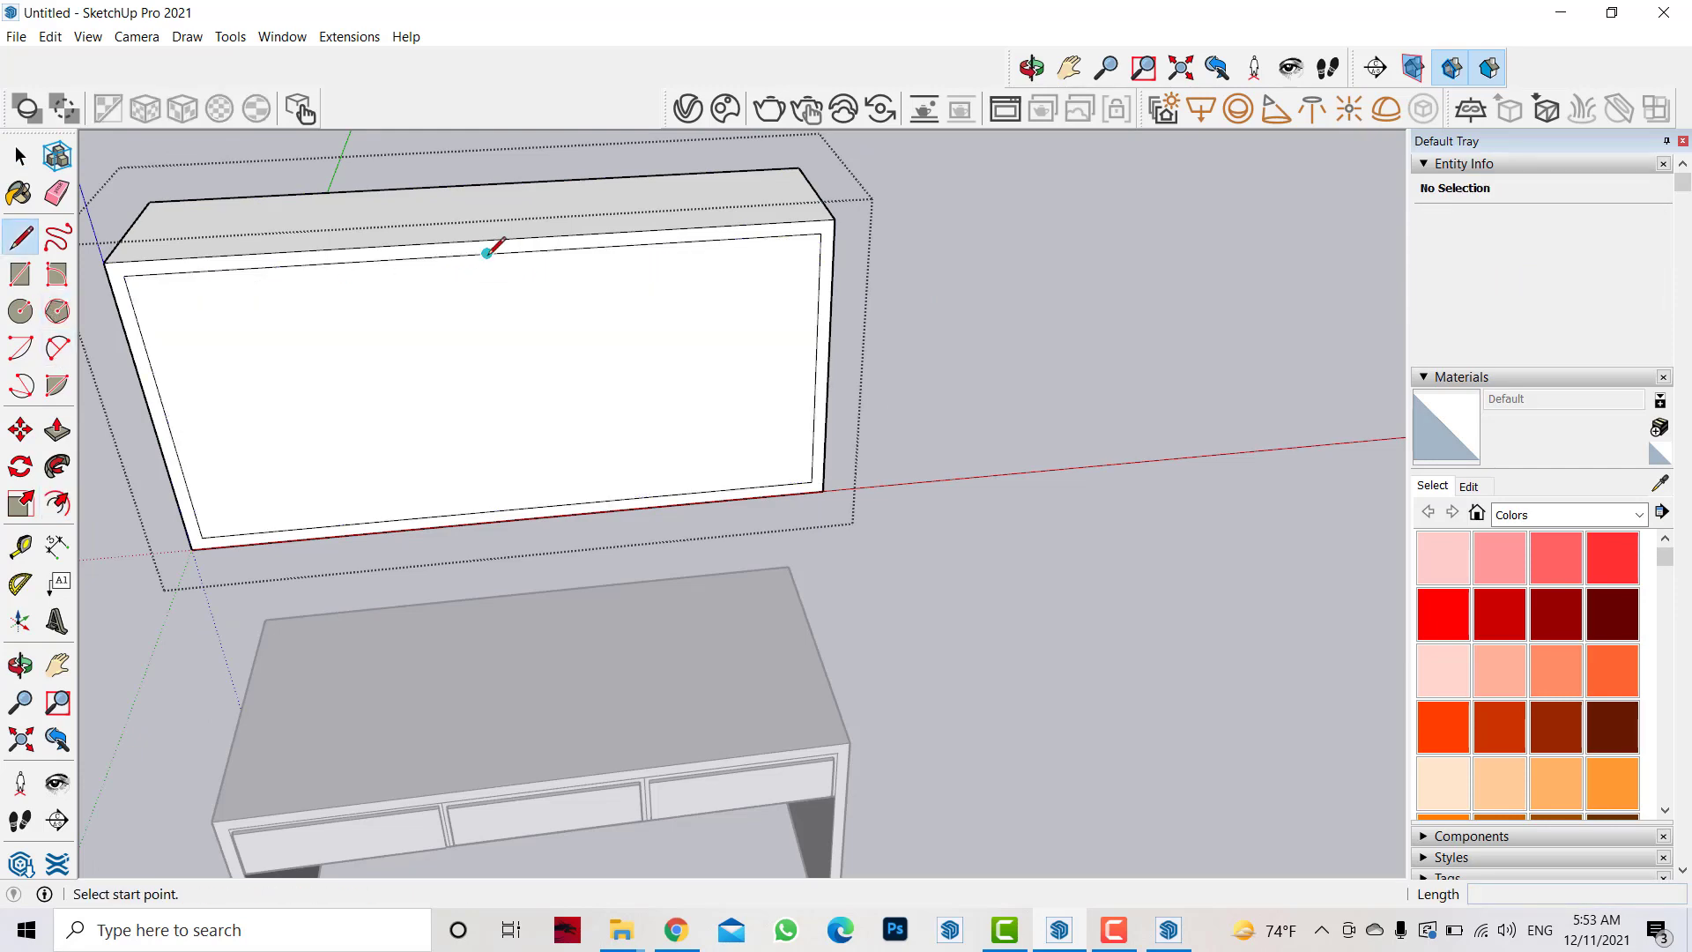
pyautogui.click(486, 253)
pyautogui.scroll(-2, 366, 281)
pyautogui.click(197, 392)
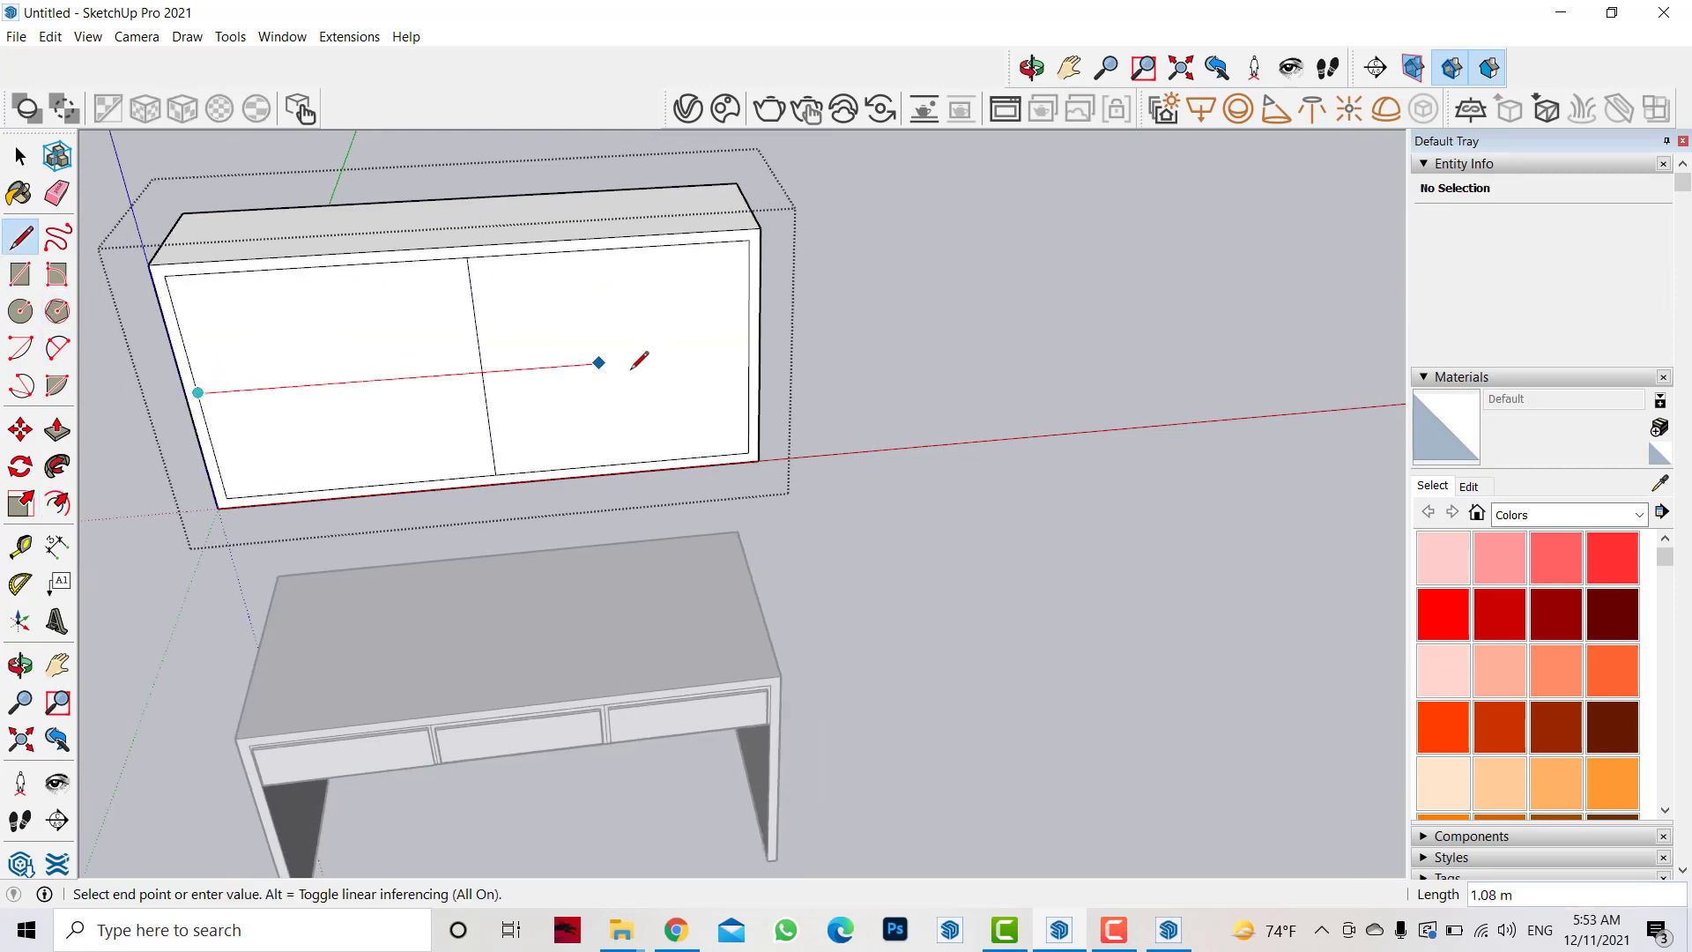
pyautogui.click(750, 351)
# - Push both lower panels back 0.33 m to form an open shelf
pyautogui.click(20, 156)
pyautogui.click(355, 438)
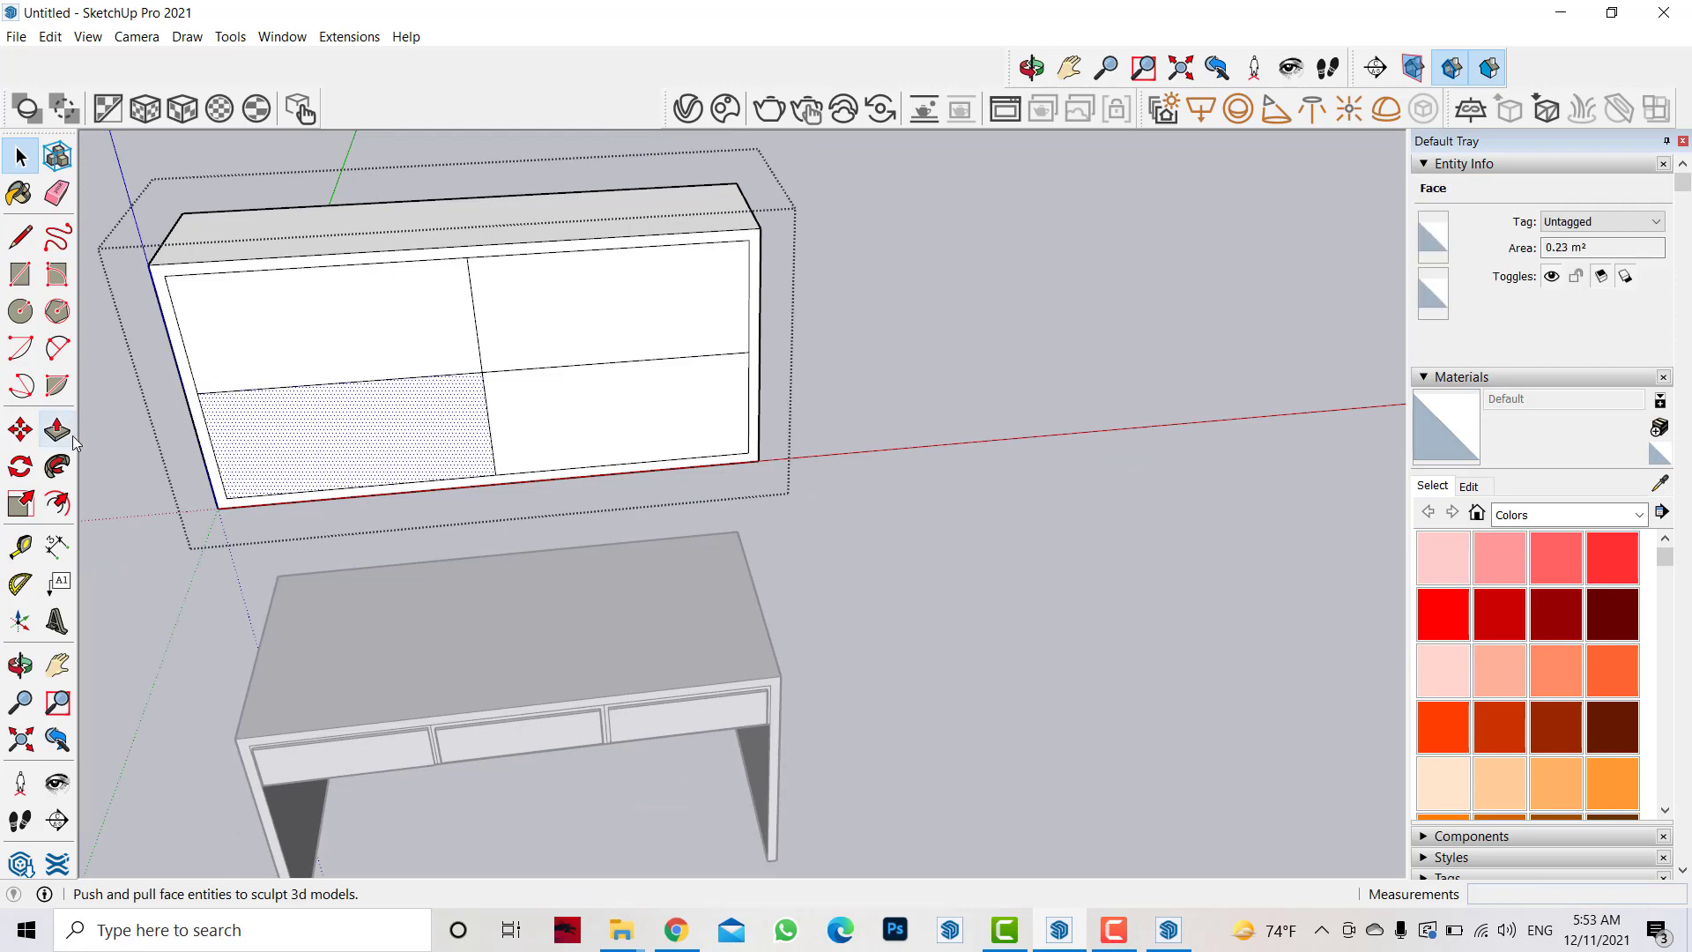
pyautogui.click(57, 429)
pyautogui.click(443, 429)
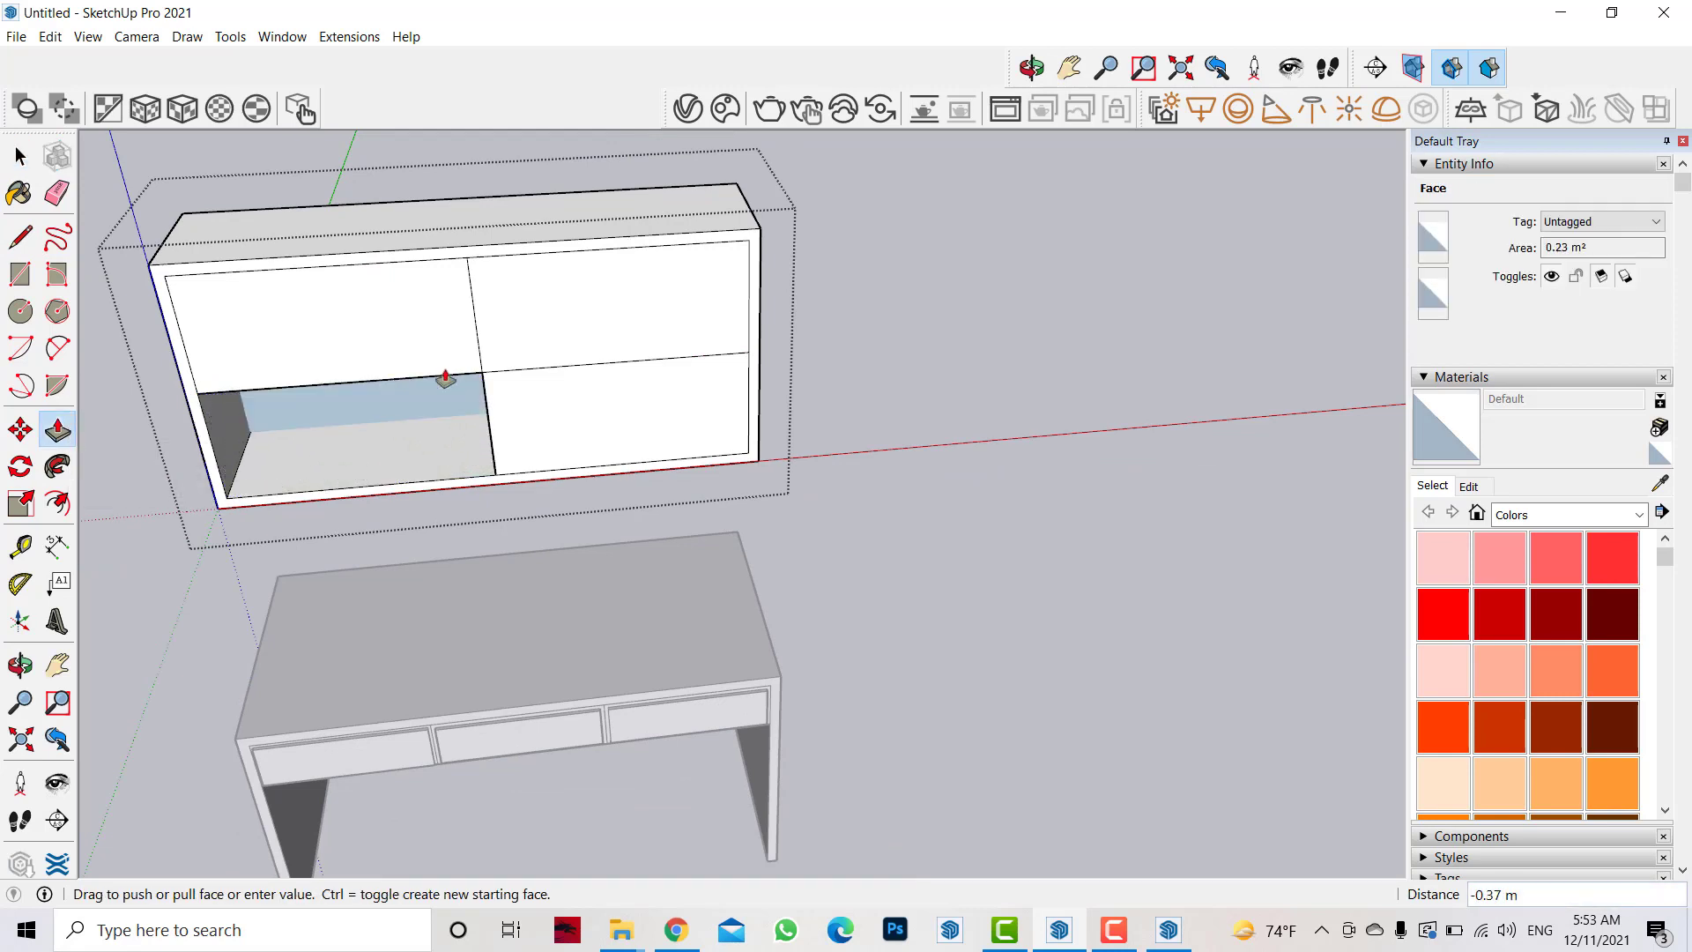
pyautogui.click(443, 381)
pyautogui.click(586, 404)
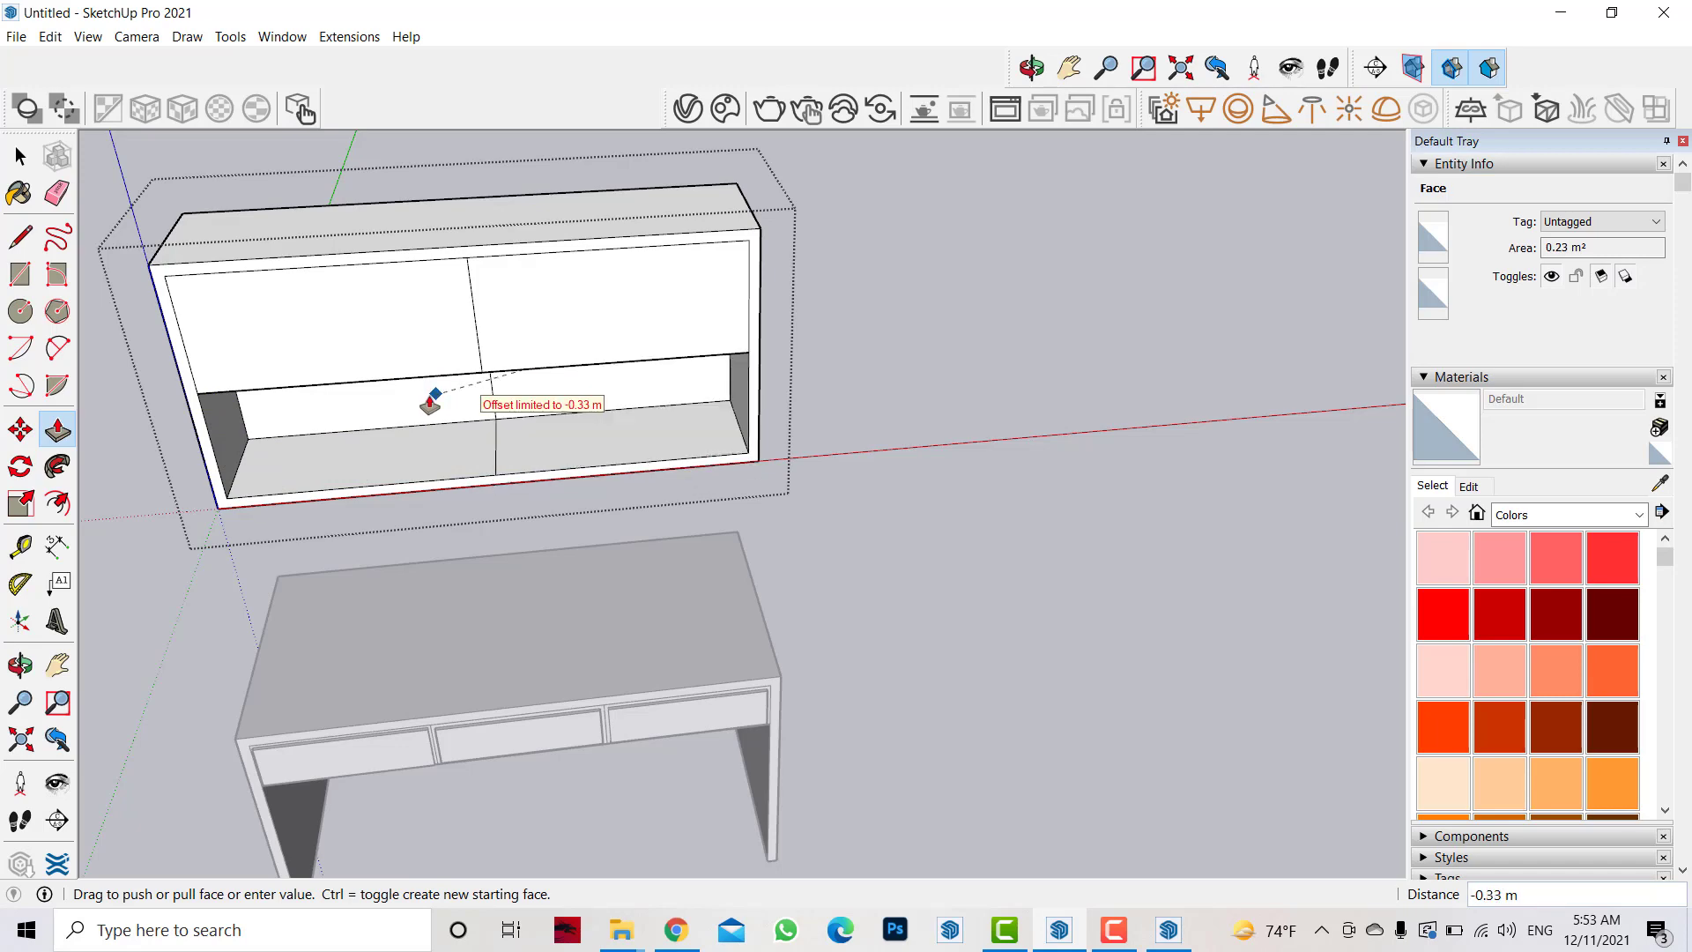
pyautogui.click(431, 396)
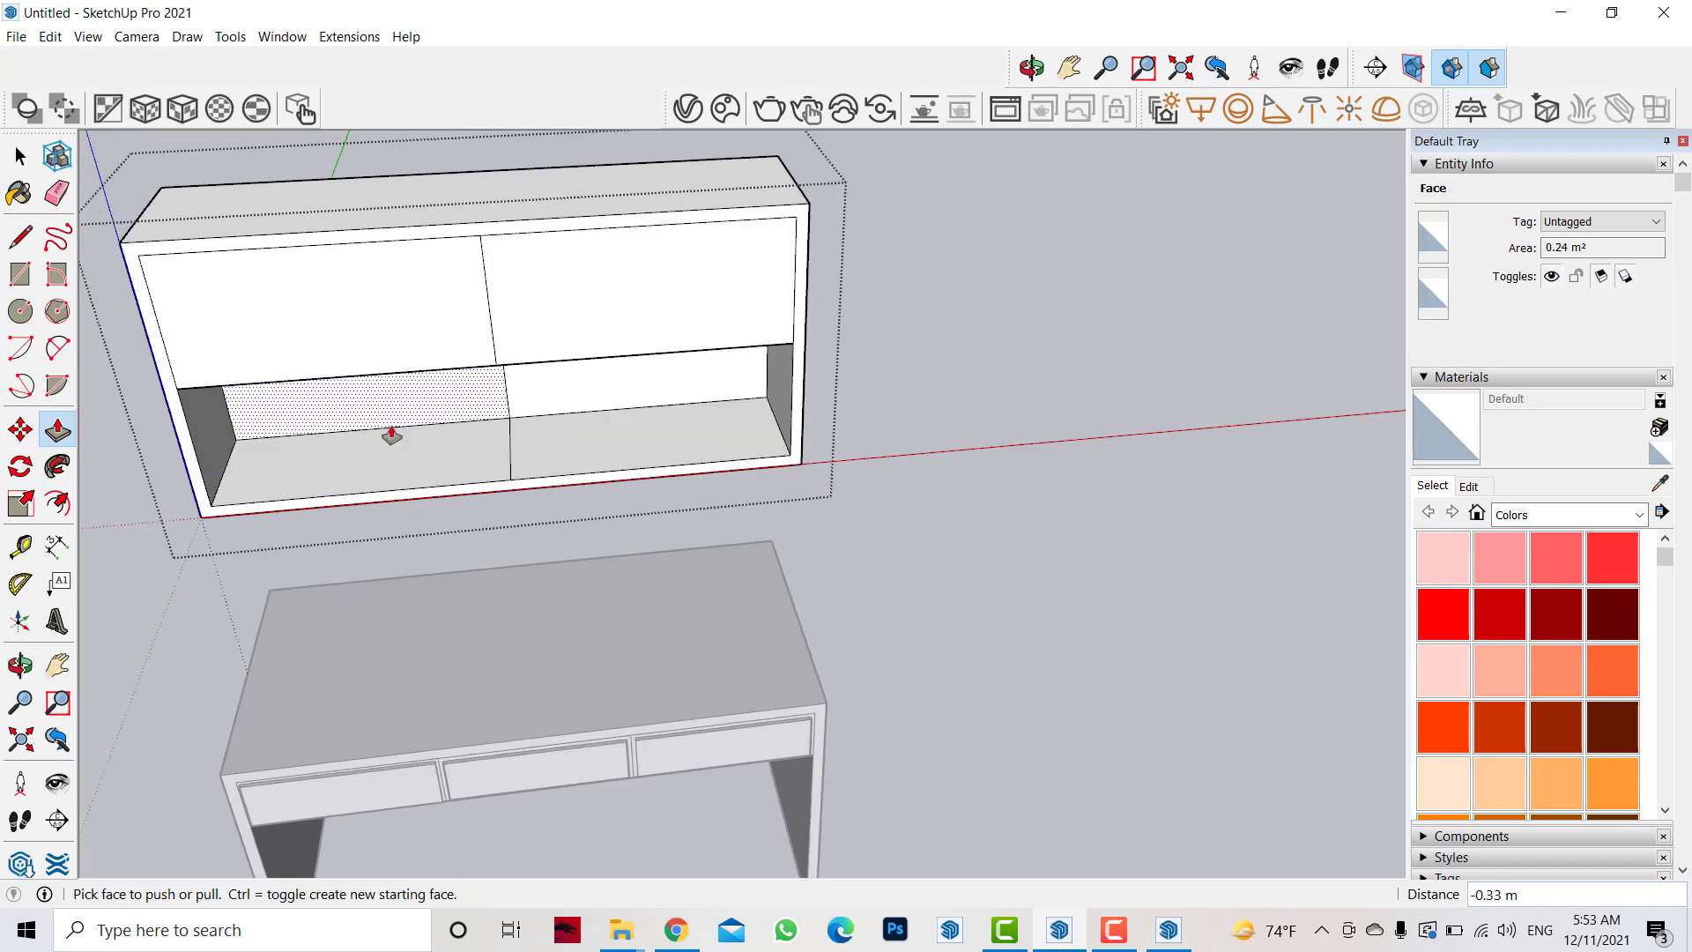
# - Copy the vertical divider edge 0.01 m to one side
pyautogui.press('o')
pyautogui.scroll(5, 547, 366)
pyautogui.scroll(3, 494, 389)
pyautogui.click(20, 155)
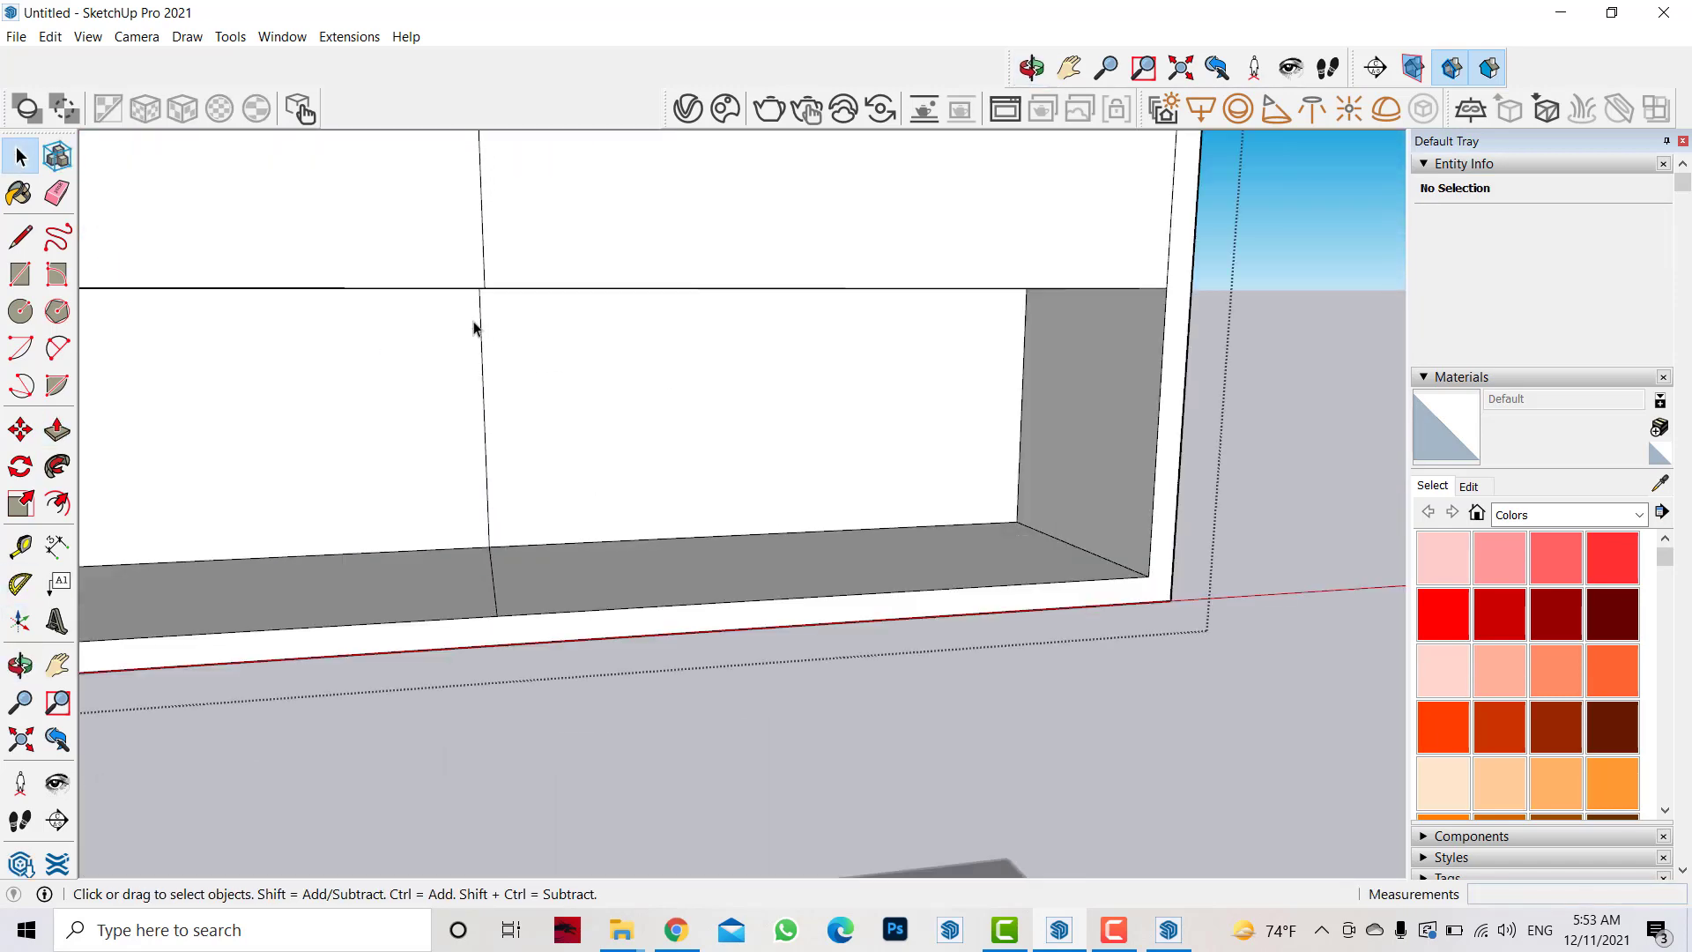
pyautogui.click(482, 330)
pyautogui.press('m')
pyautogui.click(478, 288)
pyautogui.press('ctrl')
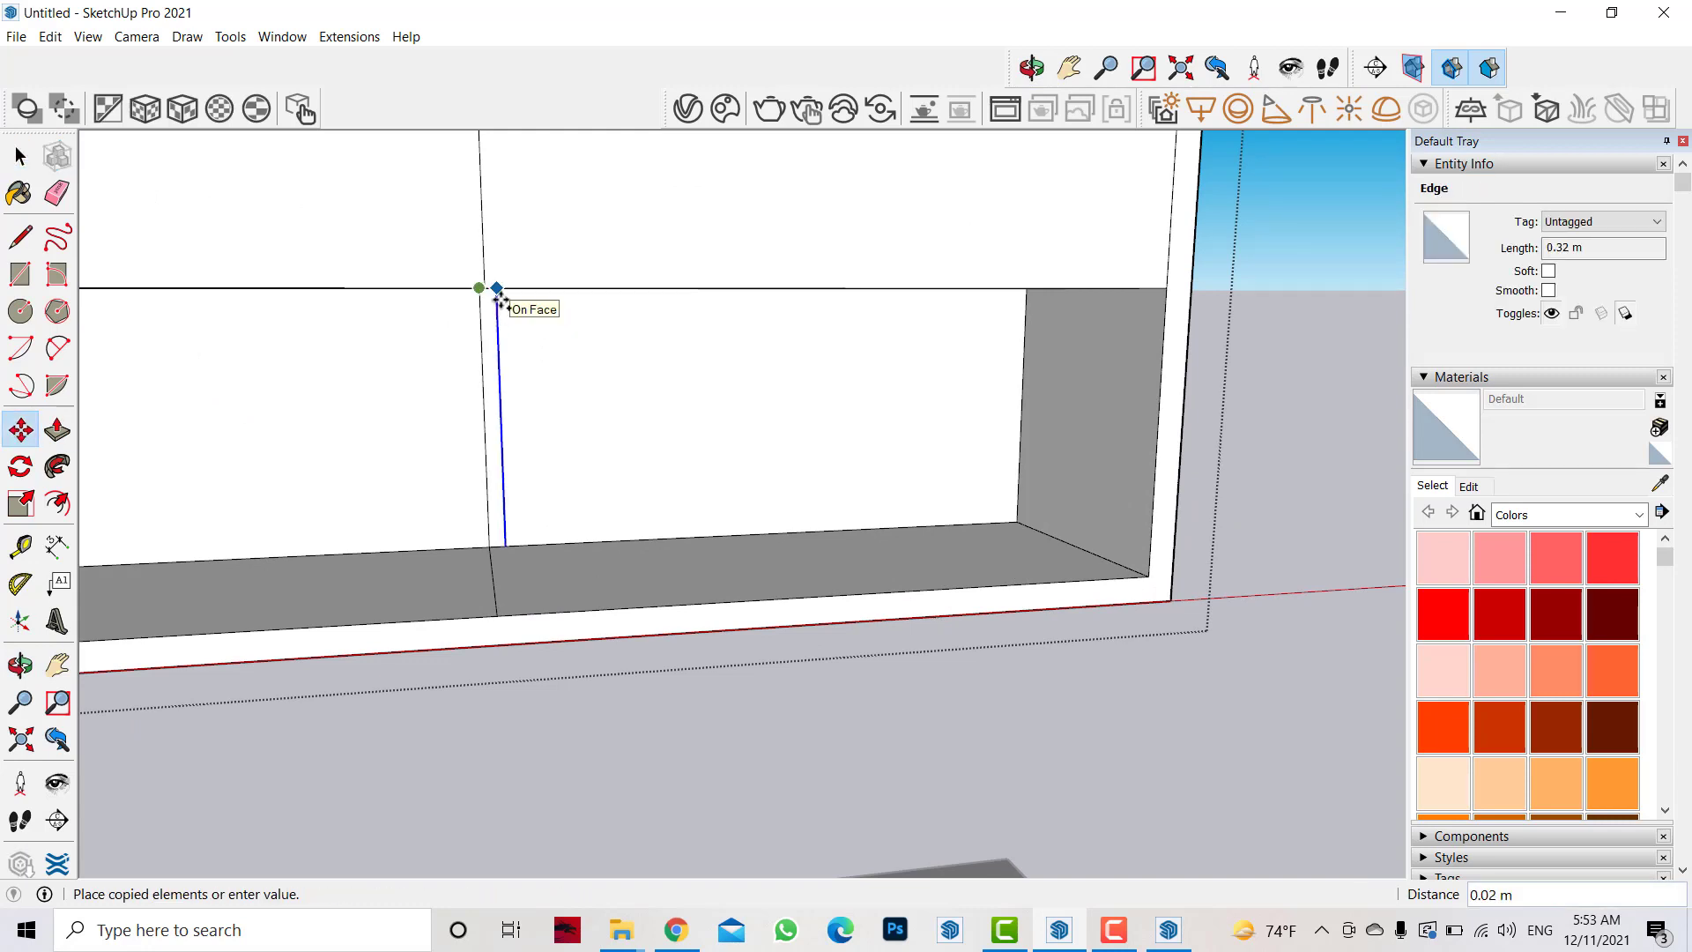
pyautogui.write('1')
pyautogui.press('Return')
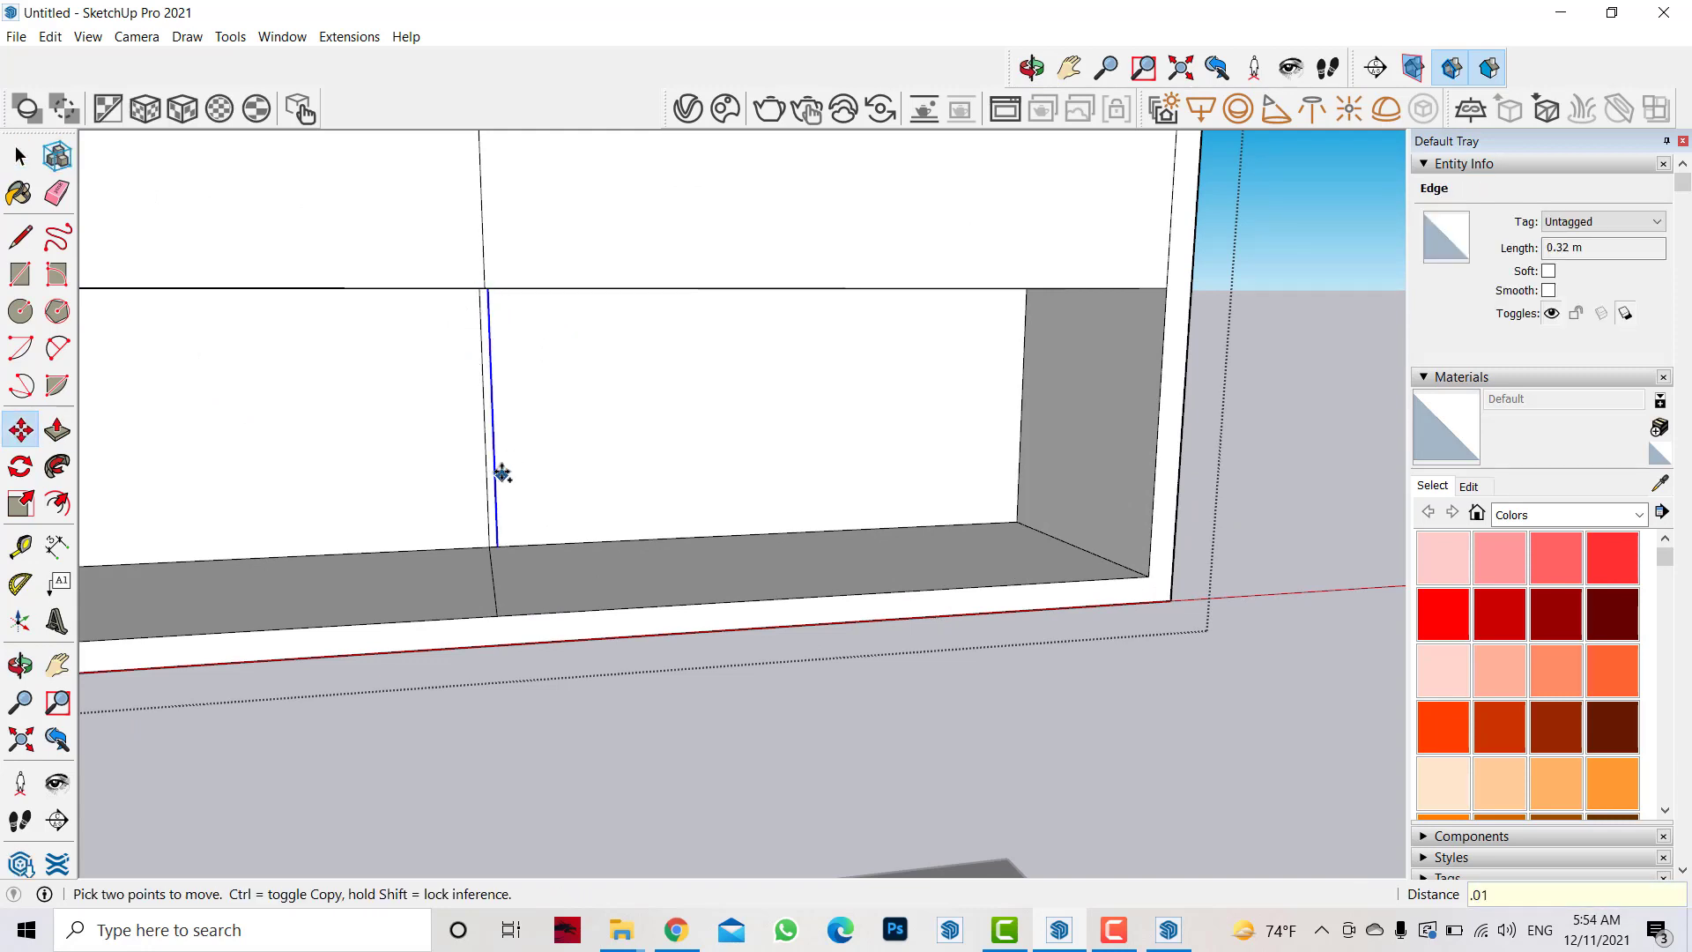
# - Recess the thin strip between the two upper door panels
pyautogui.click(502, 473)
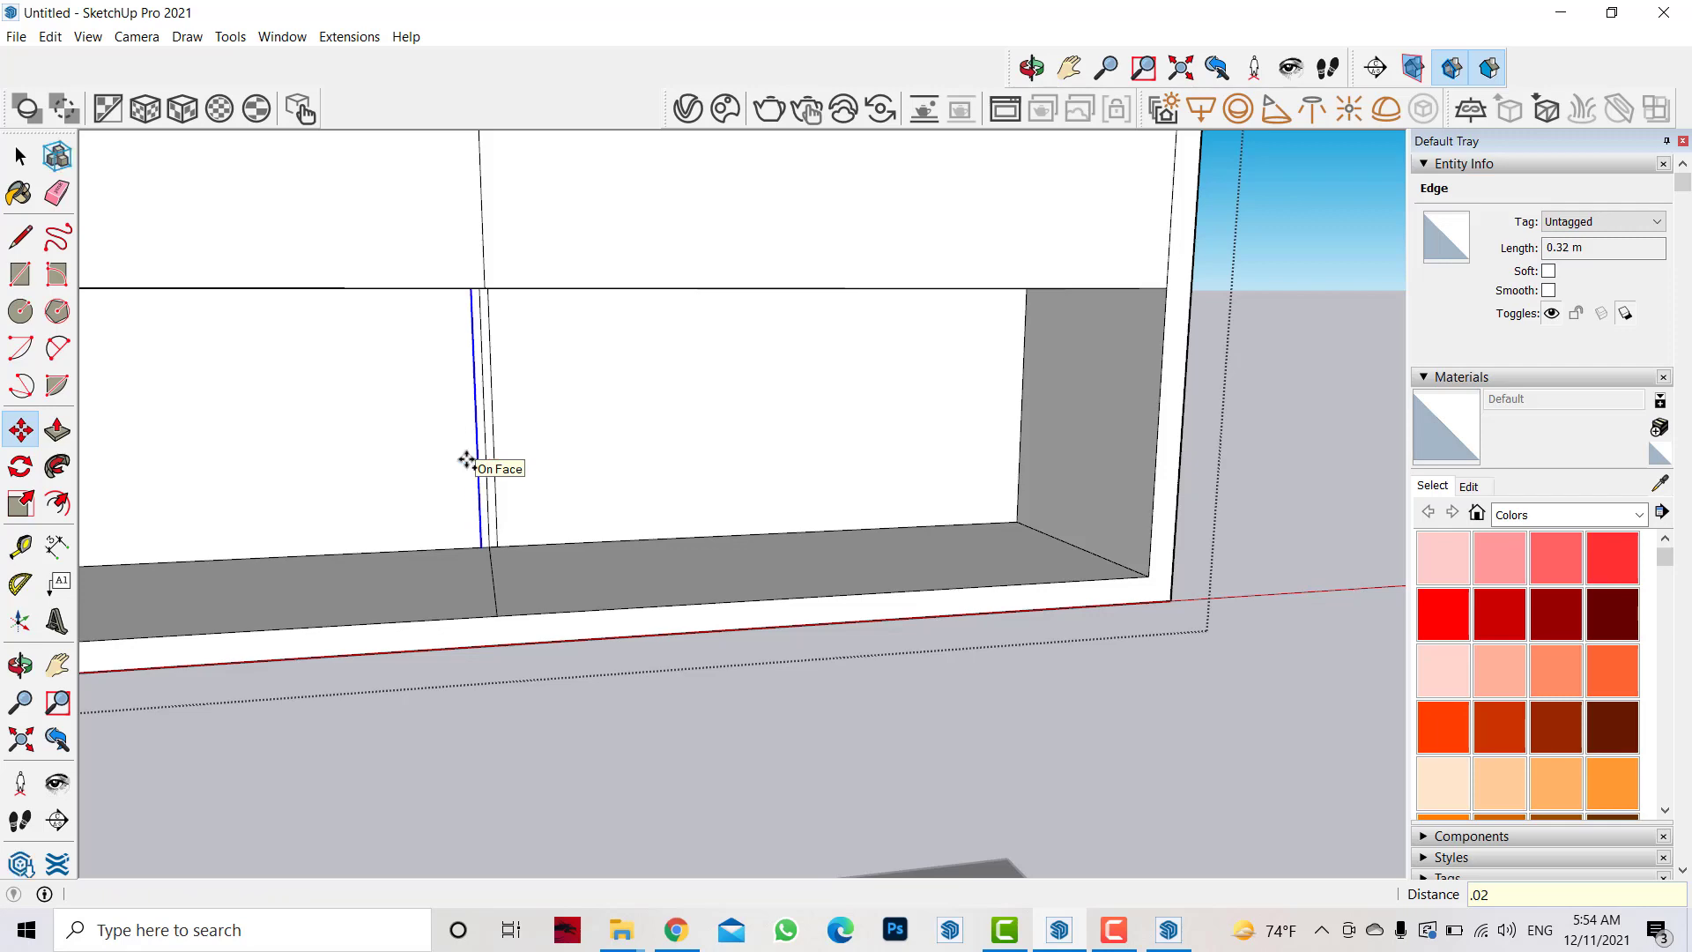
pyautogui.click(21, 155)
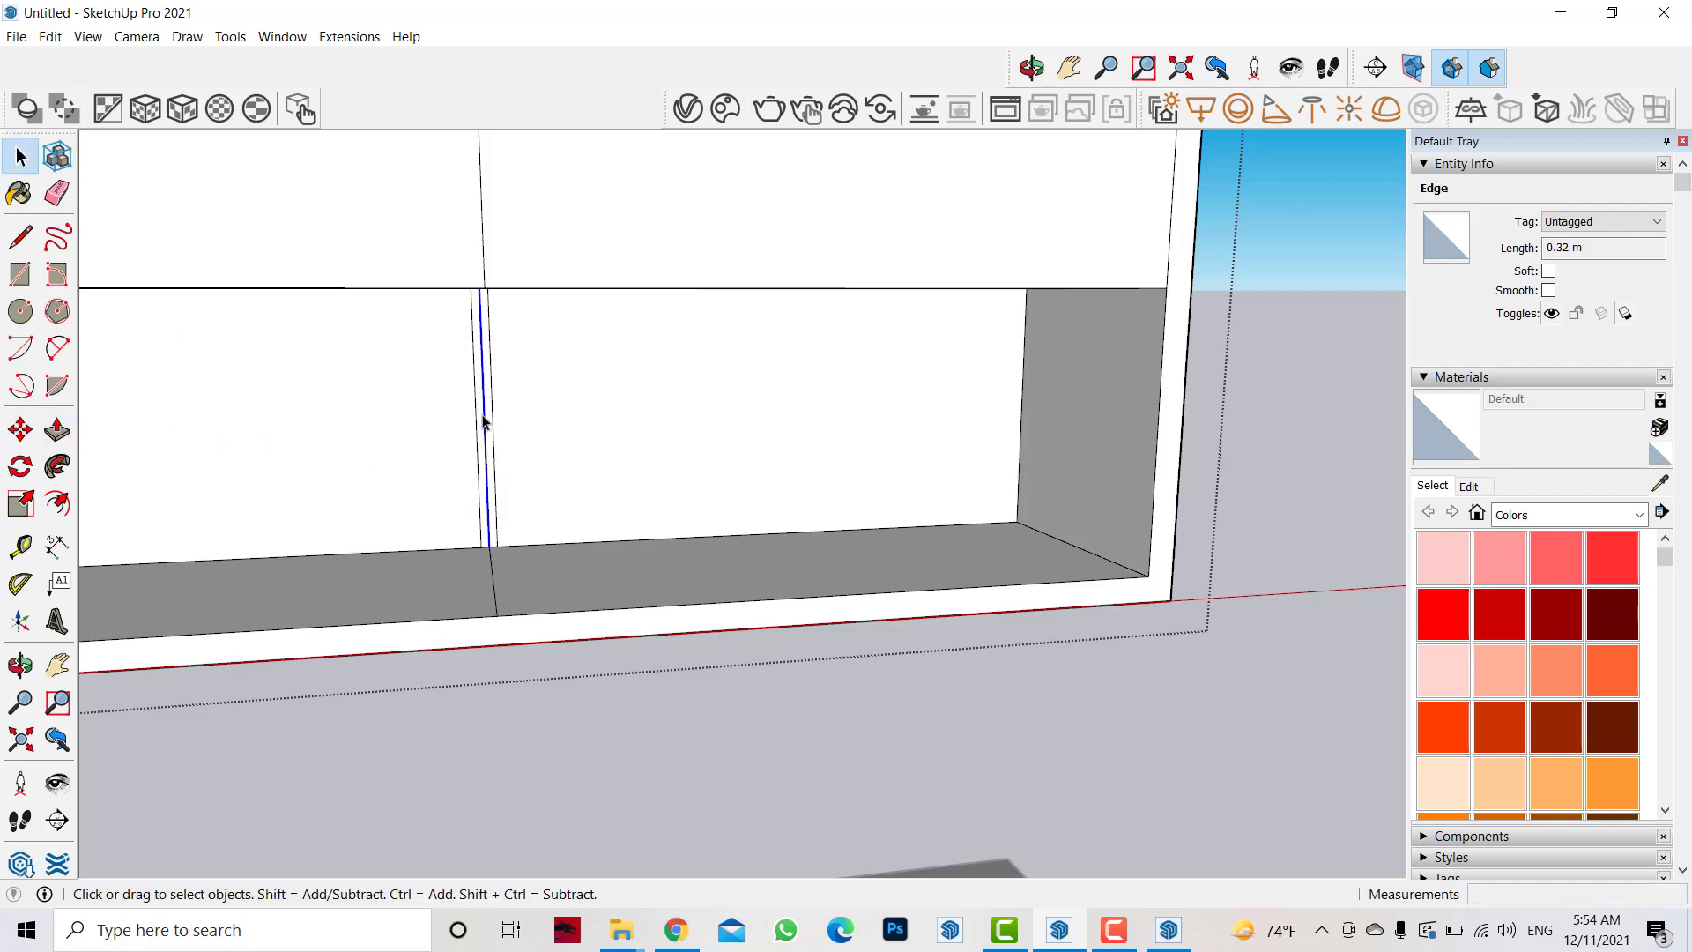
pyautogui.press('p')
pyautogui.moveTo(476, 433); pyautogui.dragTo(488, 289)
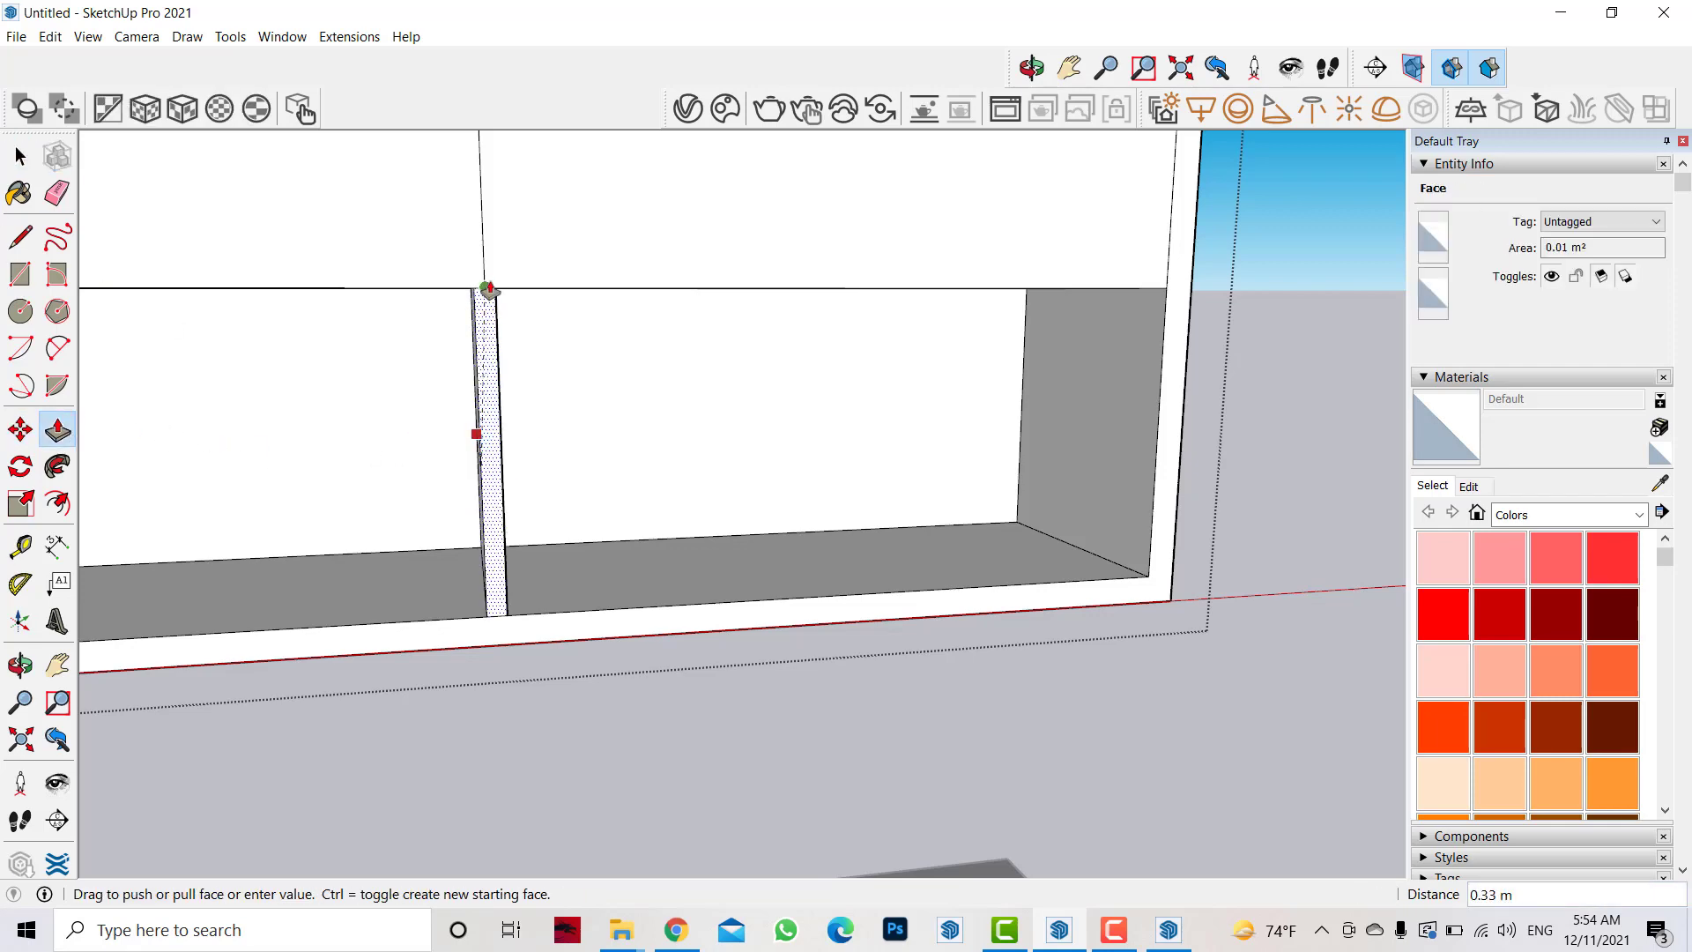
pyautogui.scroll(-5, 487, 289)
# - Copy the edge between the upper panels again, 0.01 m from the original
pyautogui.press('o')
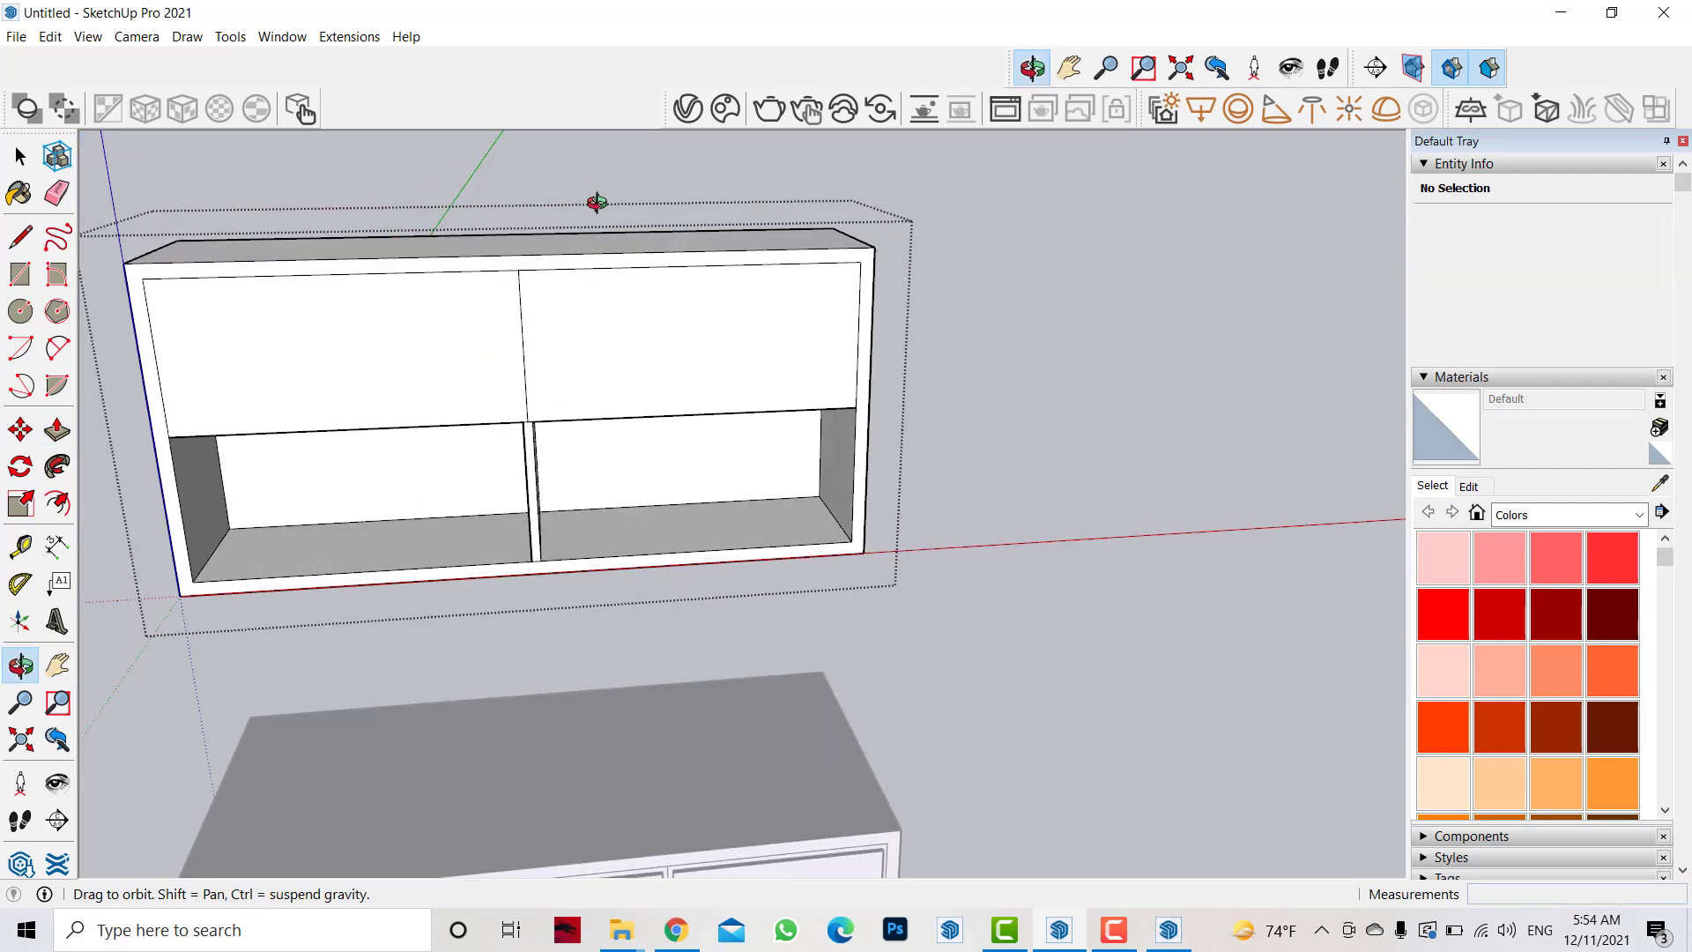
pyautogui.scroll(3, 486, 308)
pyautogui.scroll(3, 456, 291)
pyautogui.press('space')
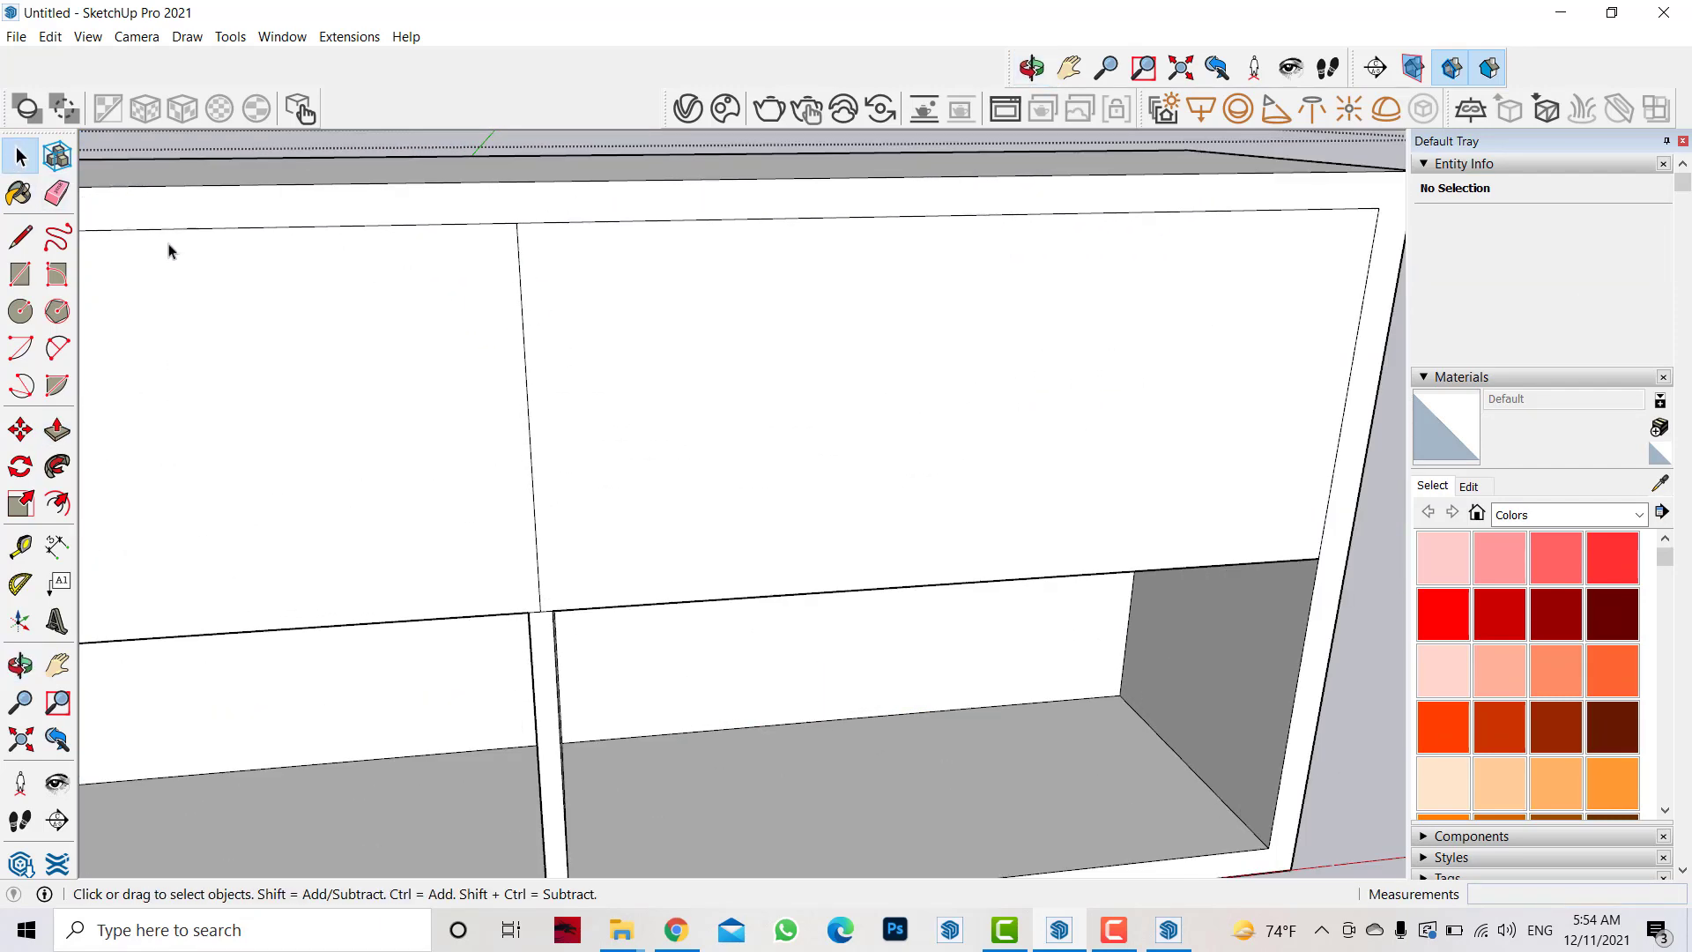
pyautogui.click(514, 255)
pyautogui.press('m')
pyautogui.press('ctrl')
pyautogui.click(518, 222)
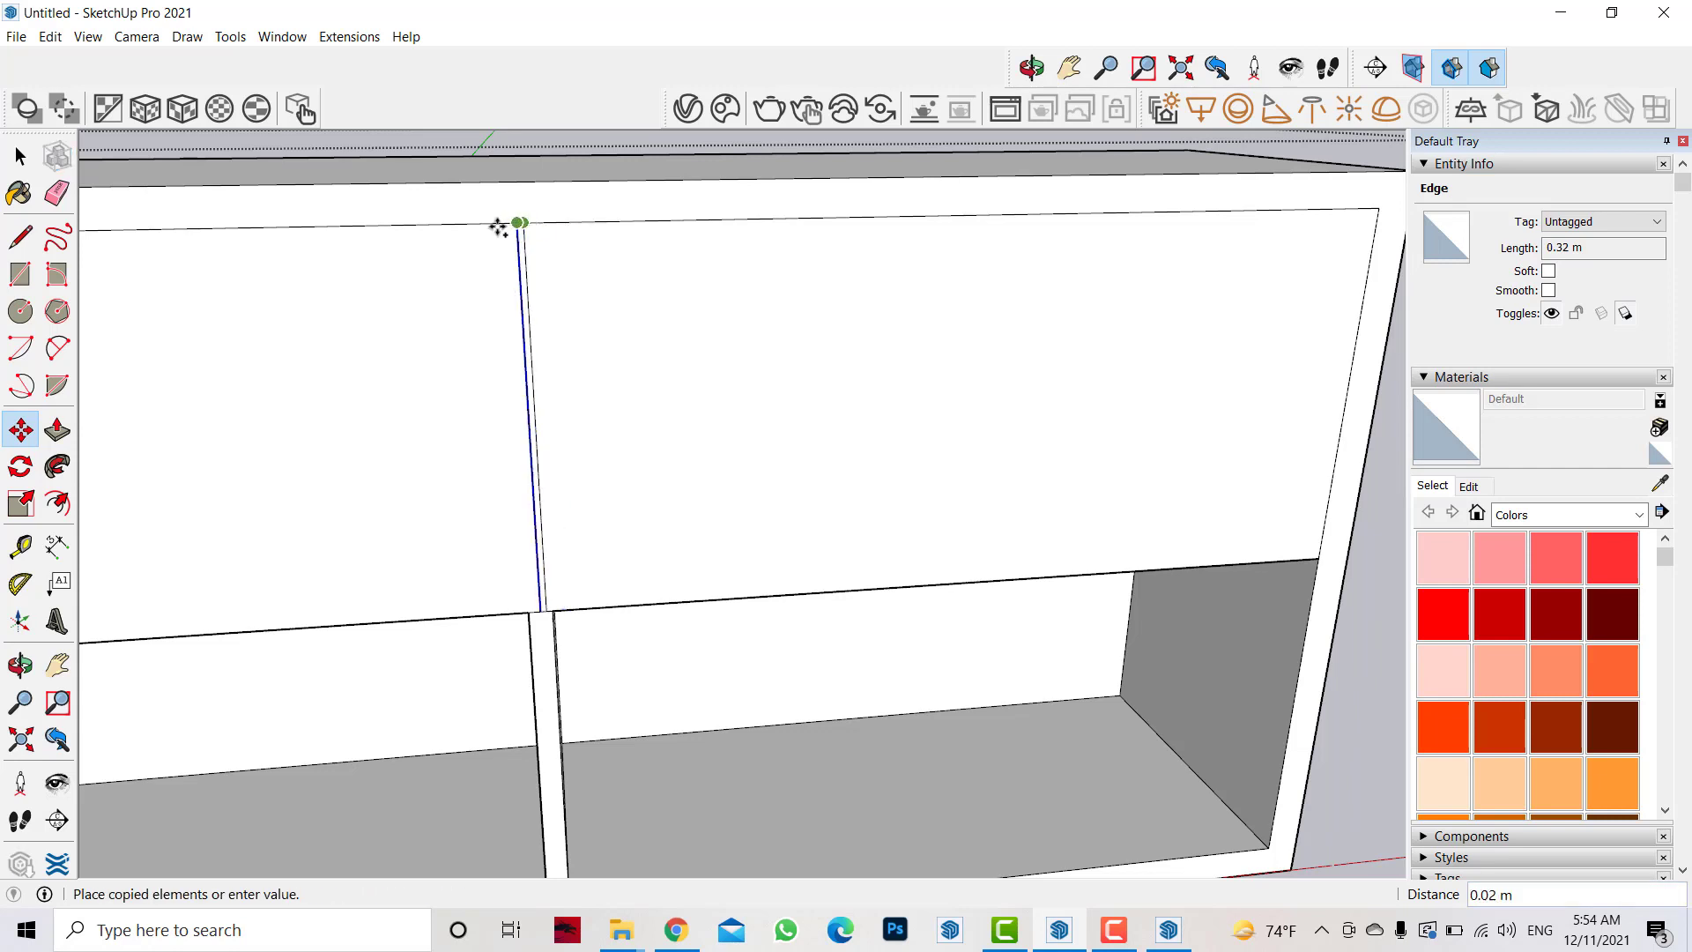
pyautogui.press('Return')
pyautogui.press('space')
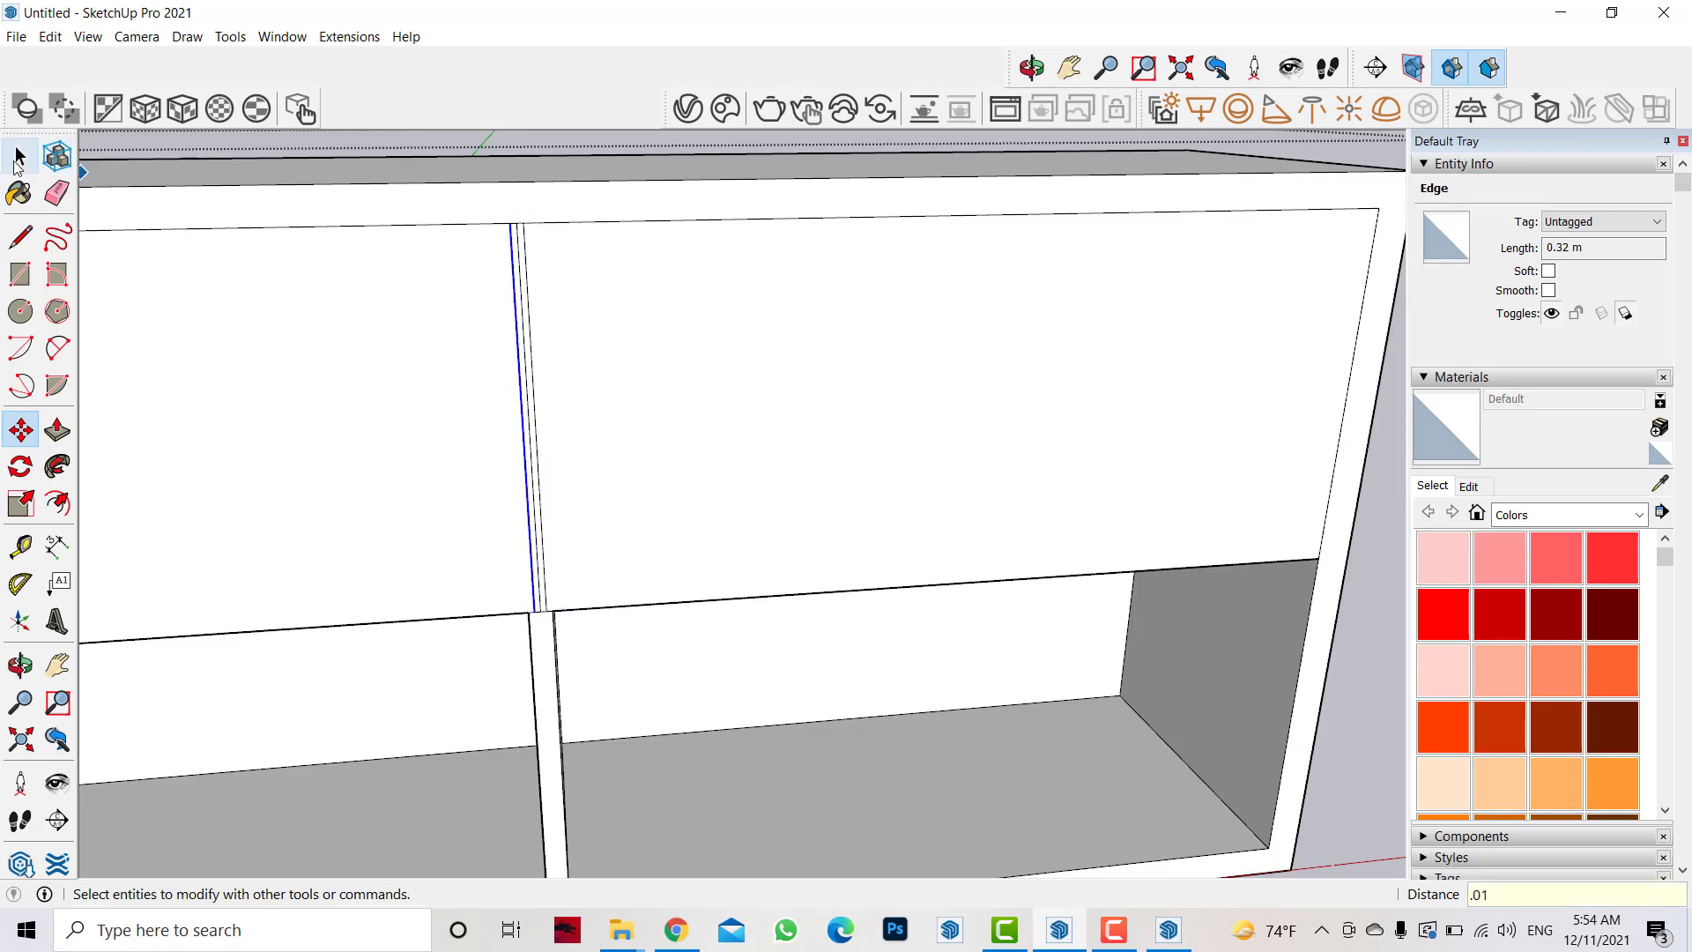
# - Start pushing the thin strip, then undo the unfinished push
pyautogui.click(522, 266)
pyautogui.press('p')
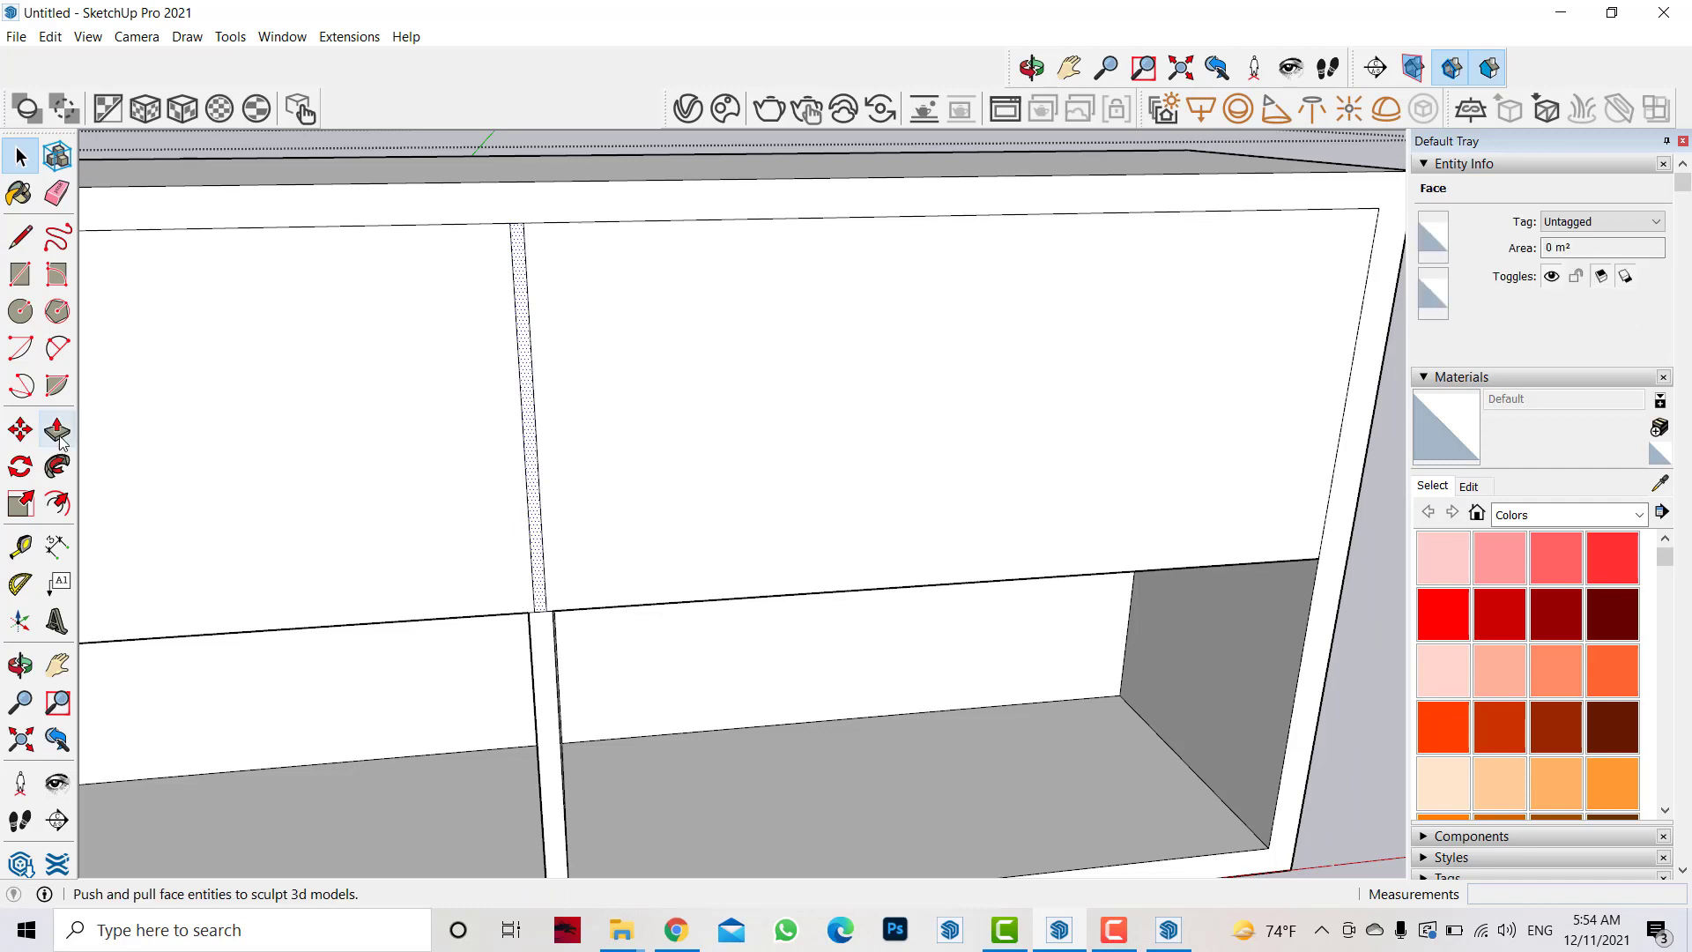
pyautogui.click(529, 495)
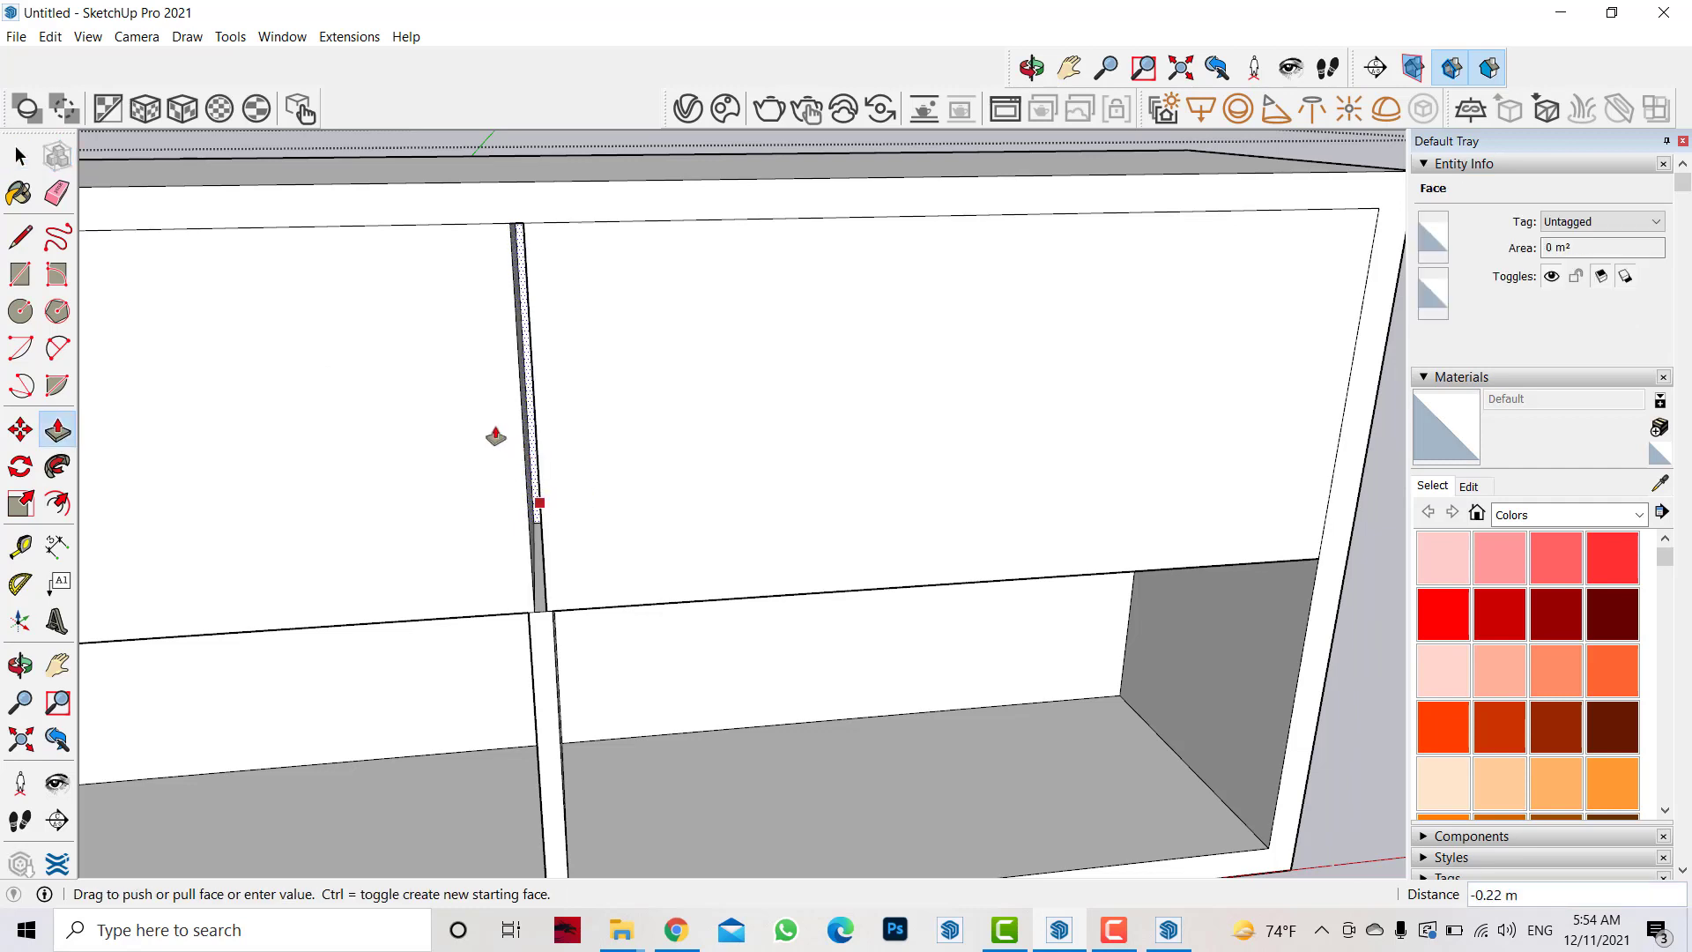
pyautogui.hotkey('ctrl', 'z')
# - Draw lines along the bottoms of the right and left upper panels
pyautogui.press('l')
pyautogui.click(1004, 535)
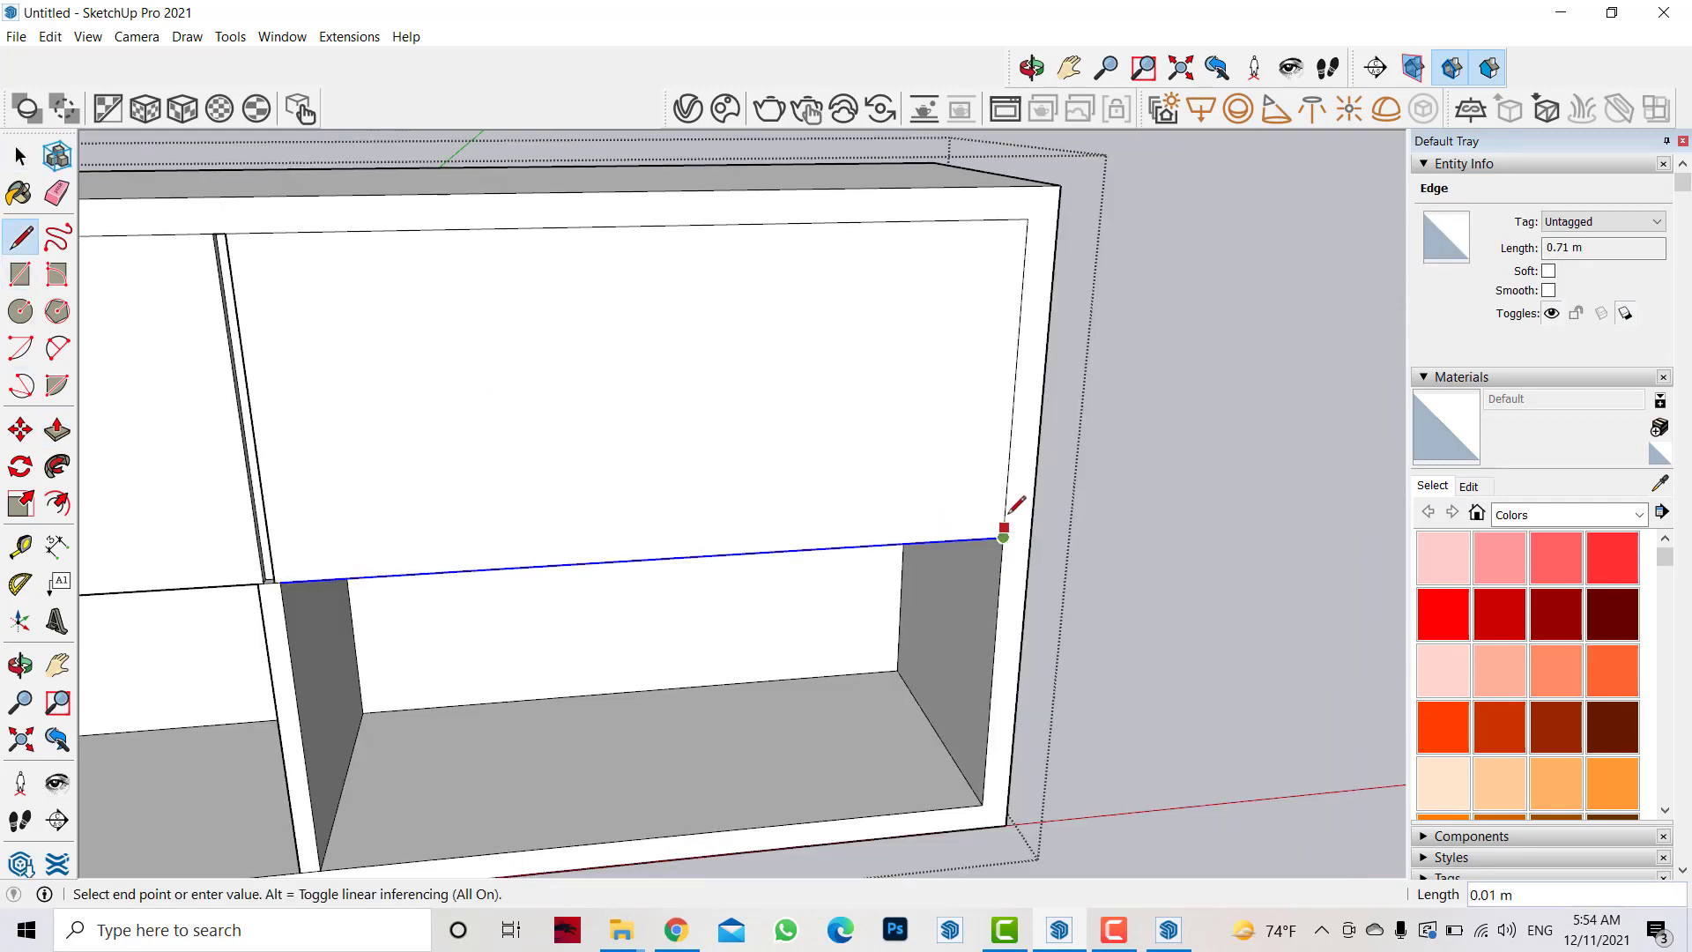
pyautogui.click(1004, 508)
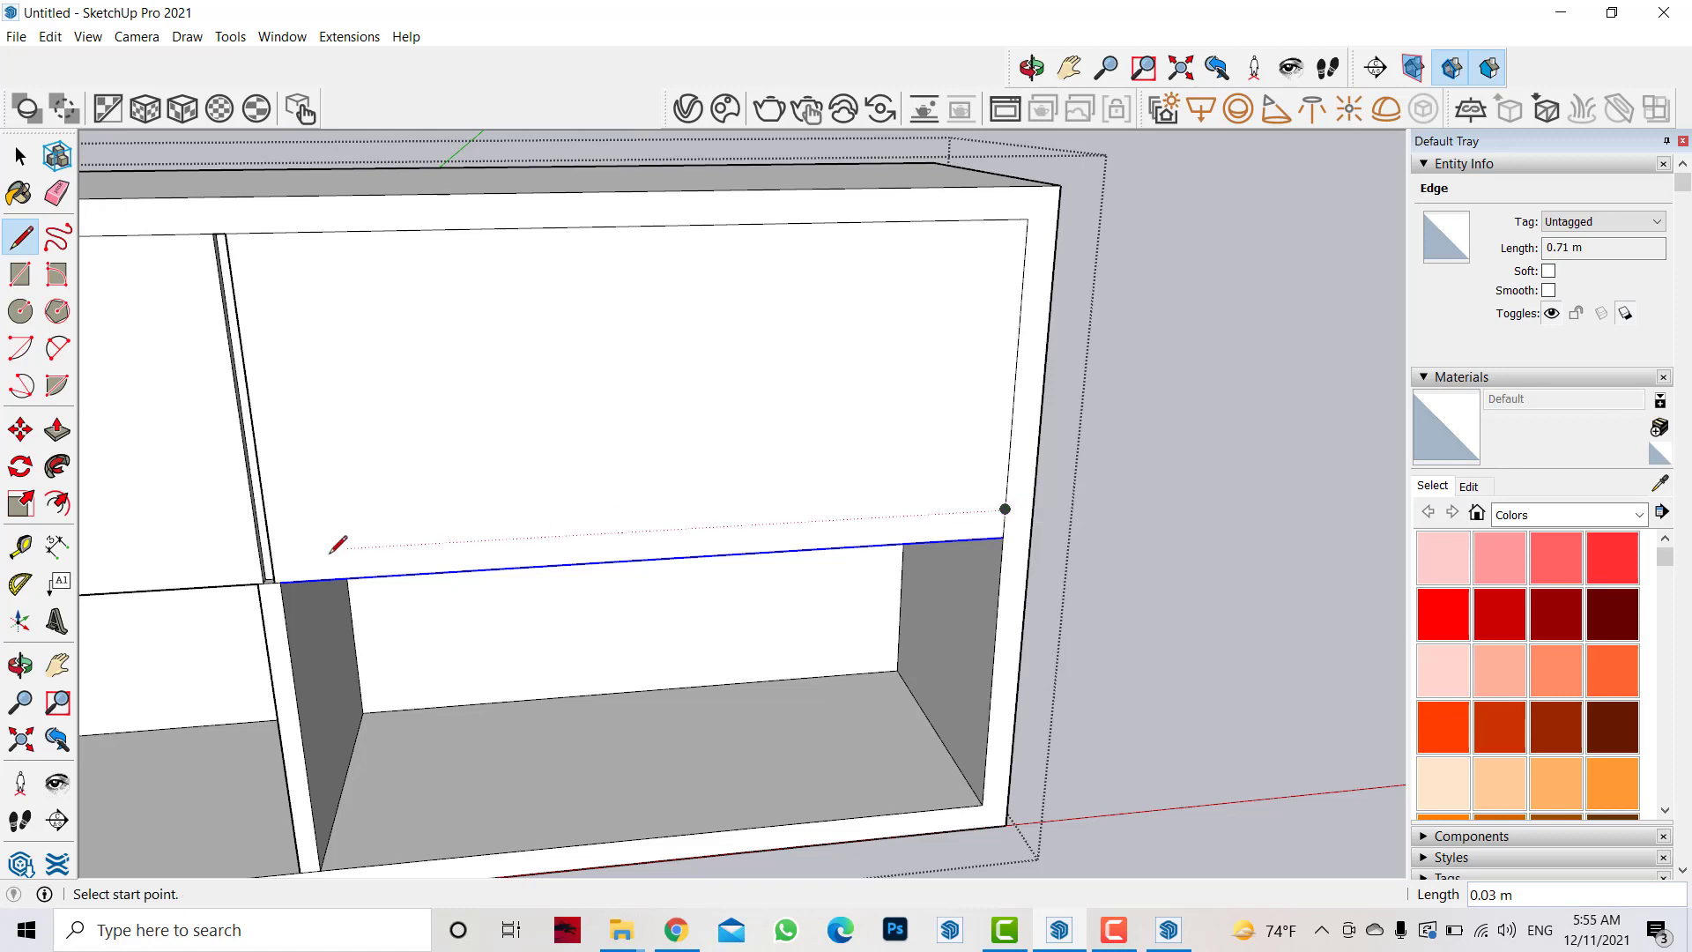
pyautogui.click(270, 551)
pyautogui.click(1004, 508)
pyautogui.scroll(-3, 1233, 510)
pyautogui.scroll(1, 252, 557)
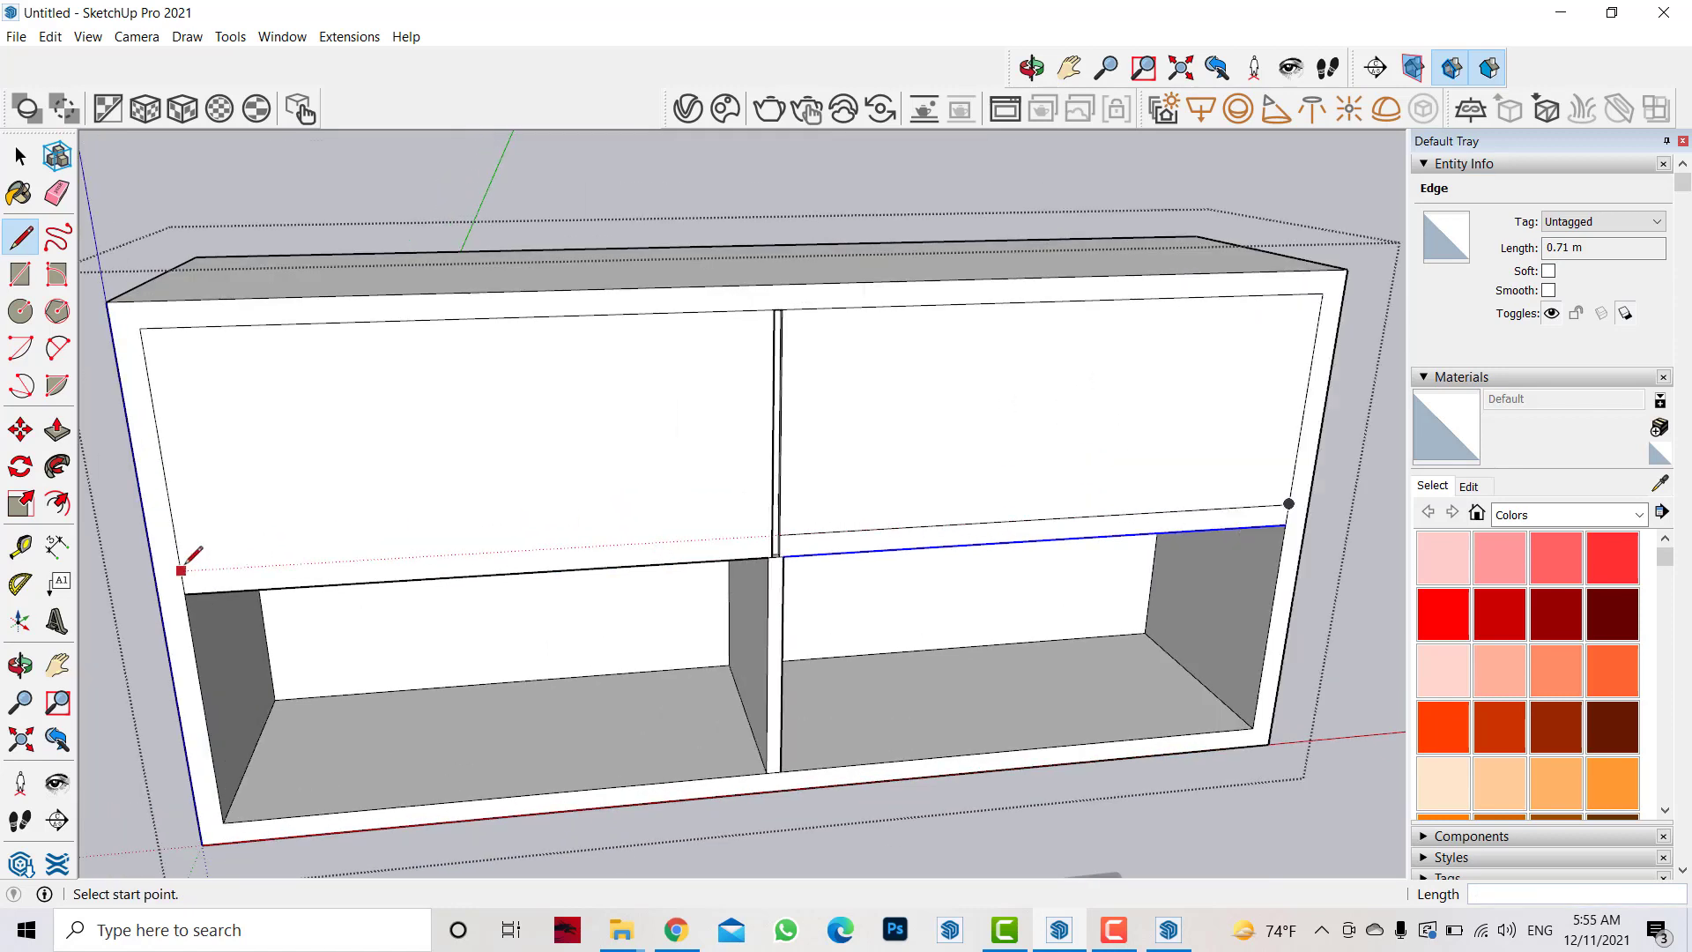
pyautogui.click(181, 570)
pyautogui.scroll(3, 772, 532)
pyautogui.click(776, 530)
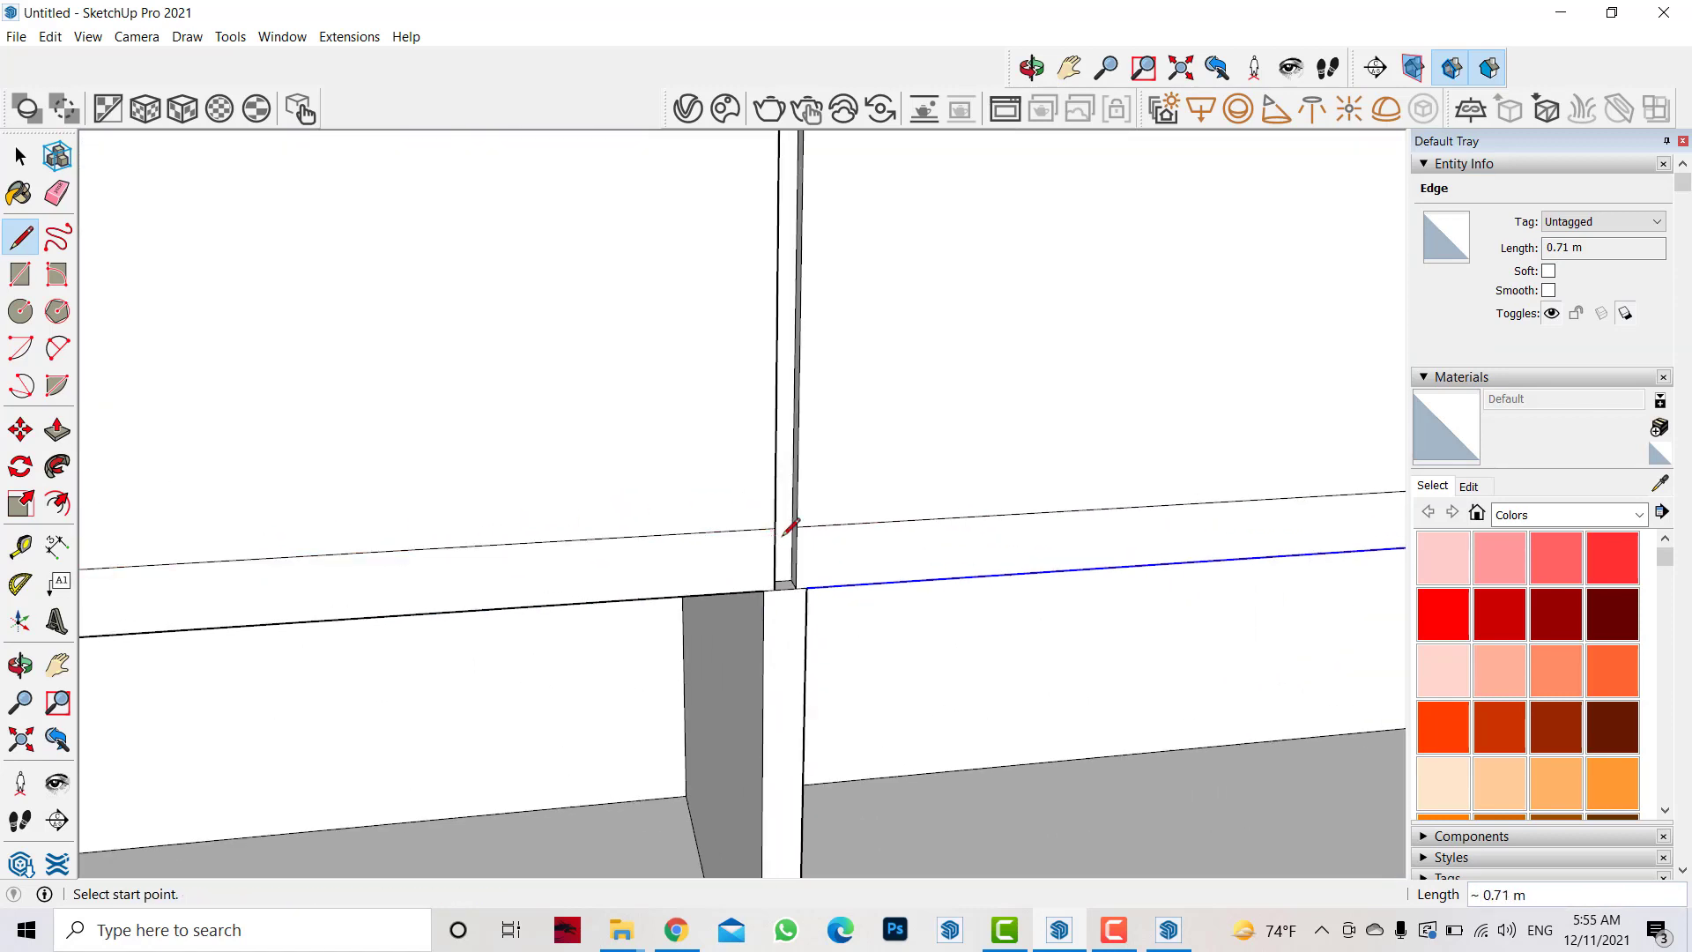
pyautogui.scroll(-4, 617, 529)
pyautogui.scroll(2, 1251, 399)
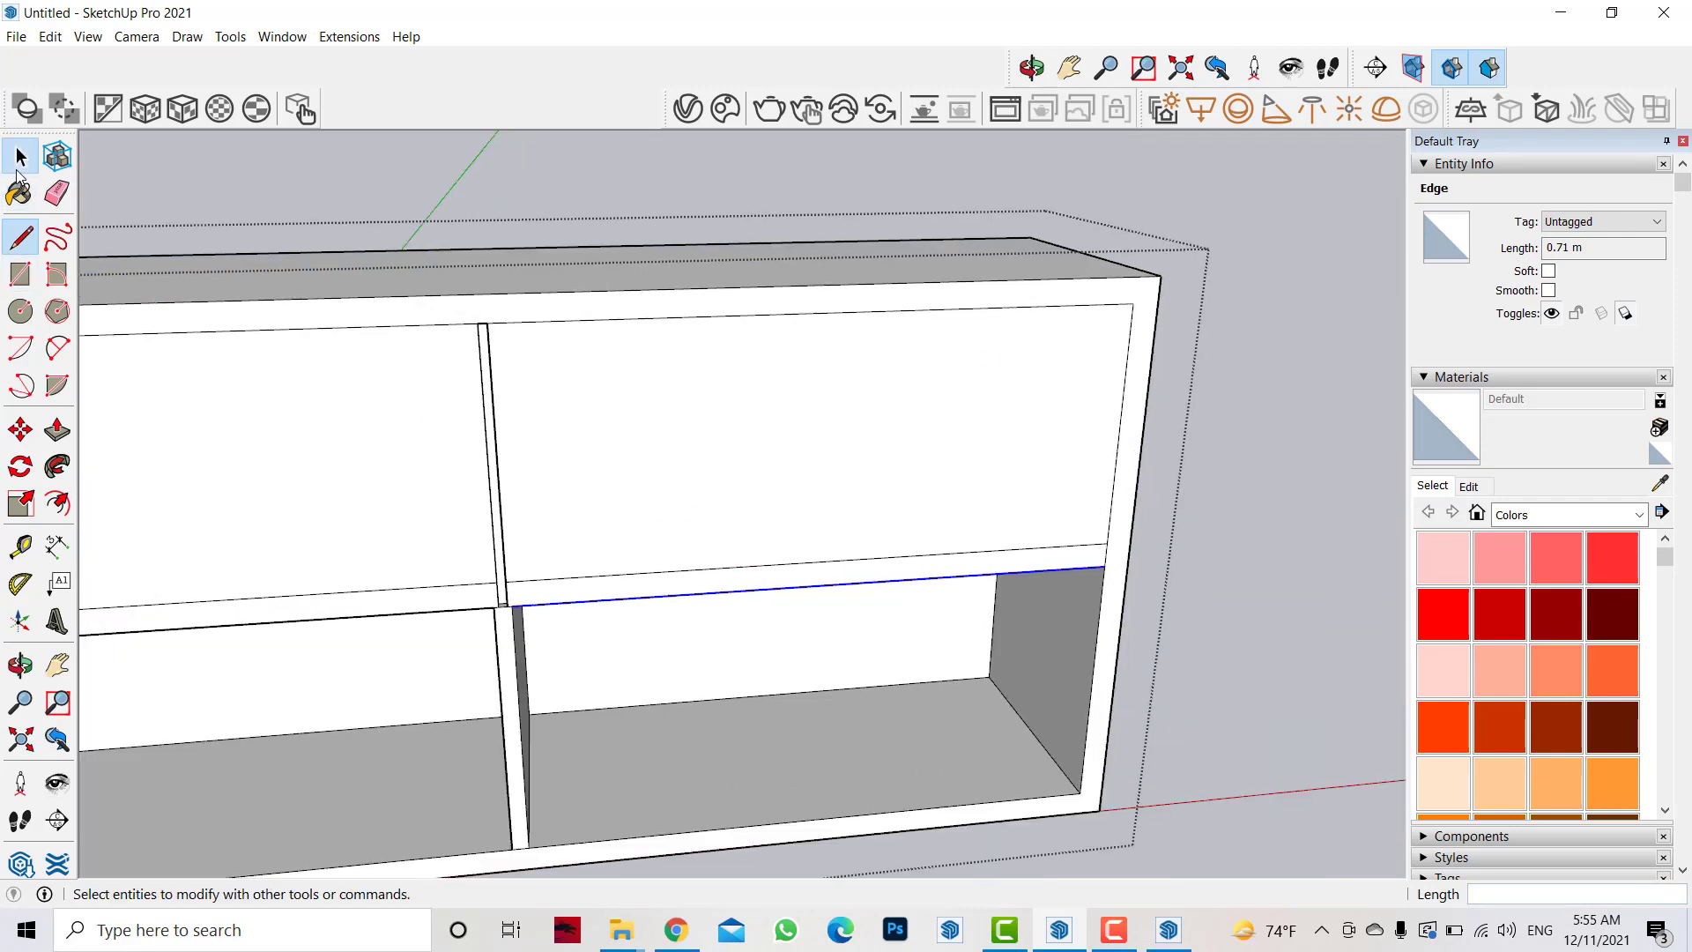
pyautogui.scroll(2, 894, 585)
# - Copy the right panel's bottom line 0.005 m upward
pyautogui.click(913, 615)
pyautogui.press('m')
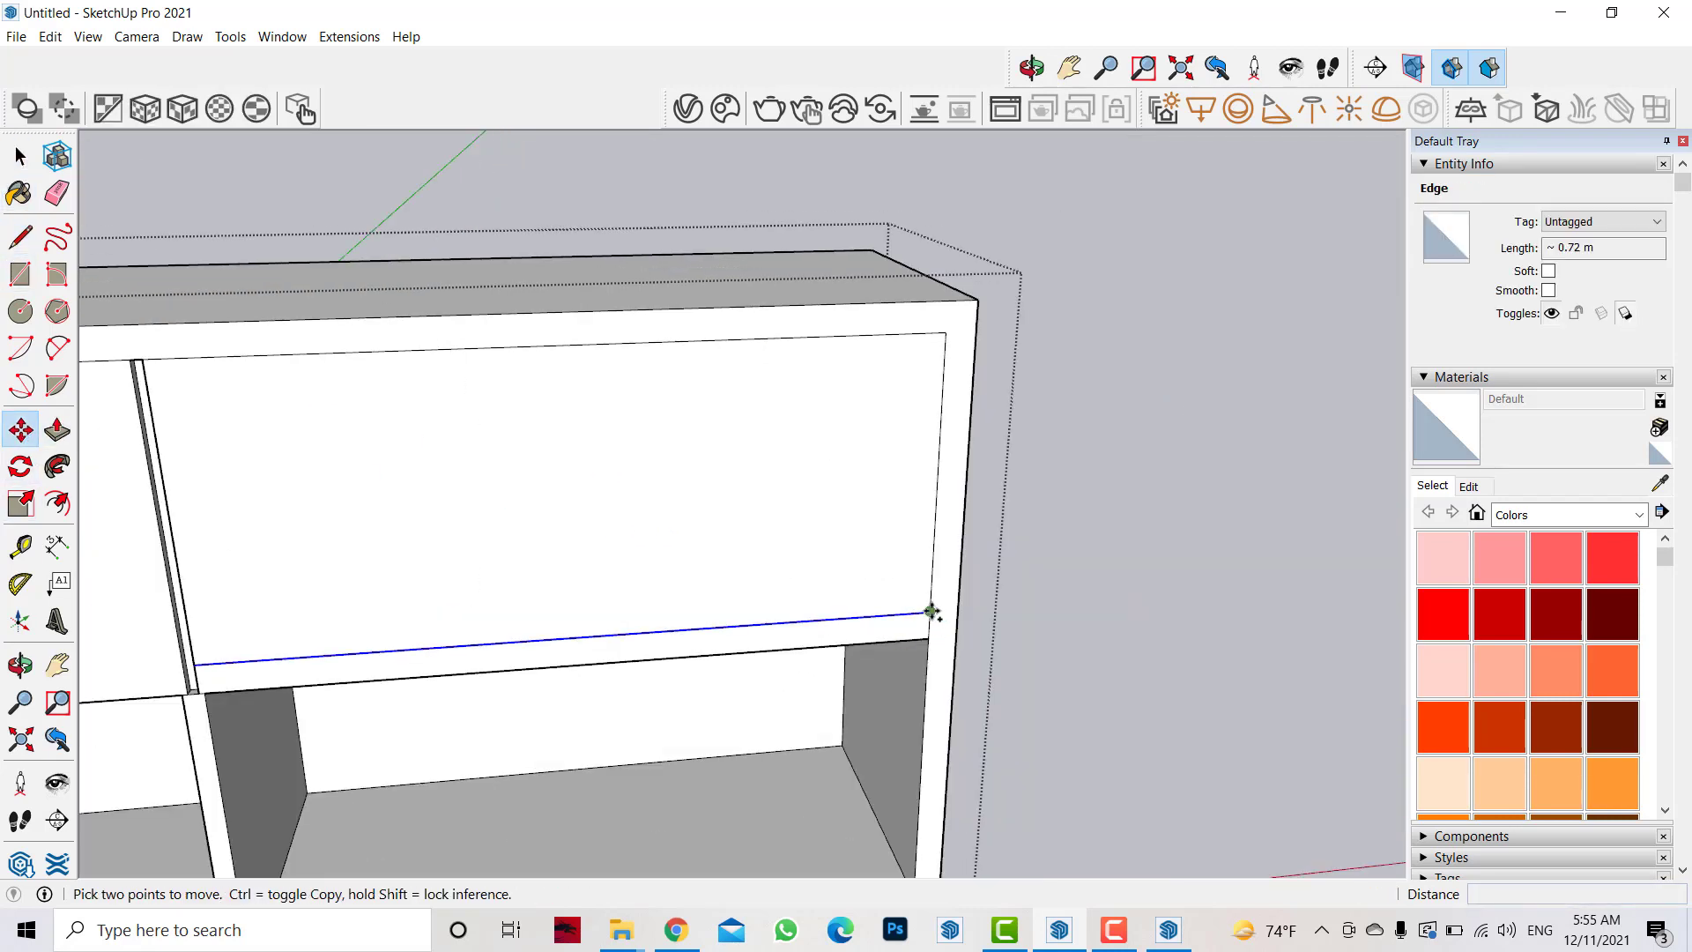
pyautogui.press('ctrl')
pyautogui.click(931, 611)
pyautogui.write('.005')
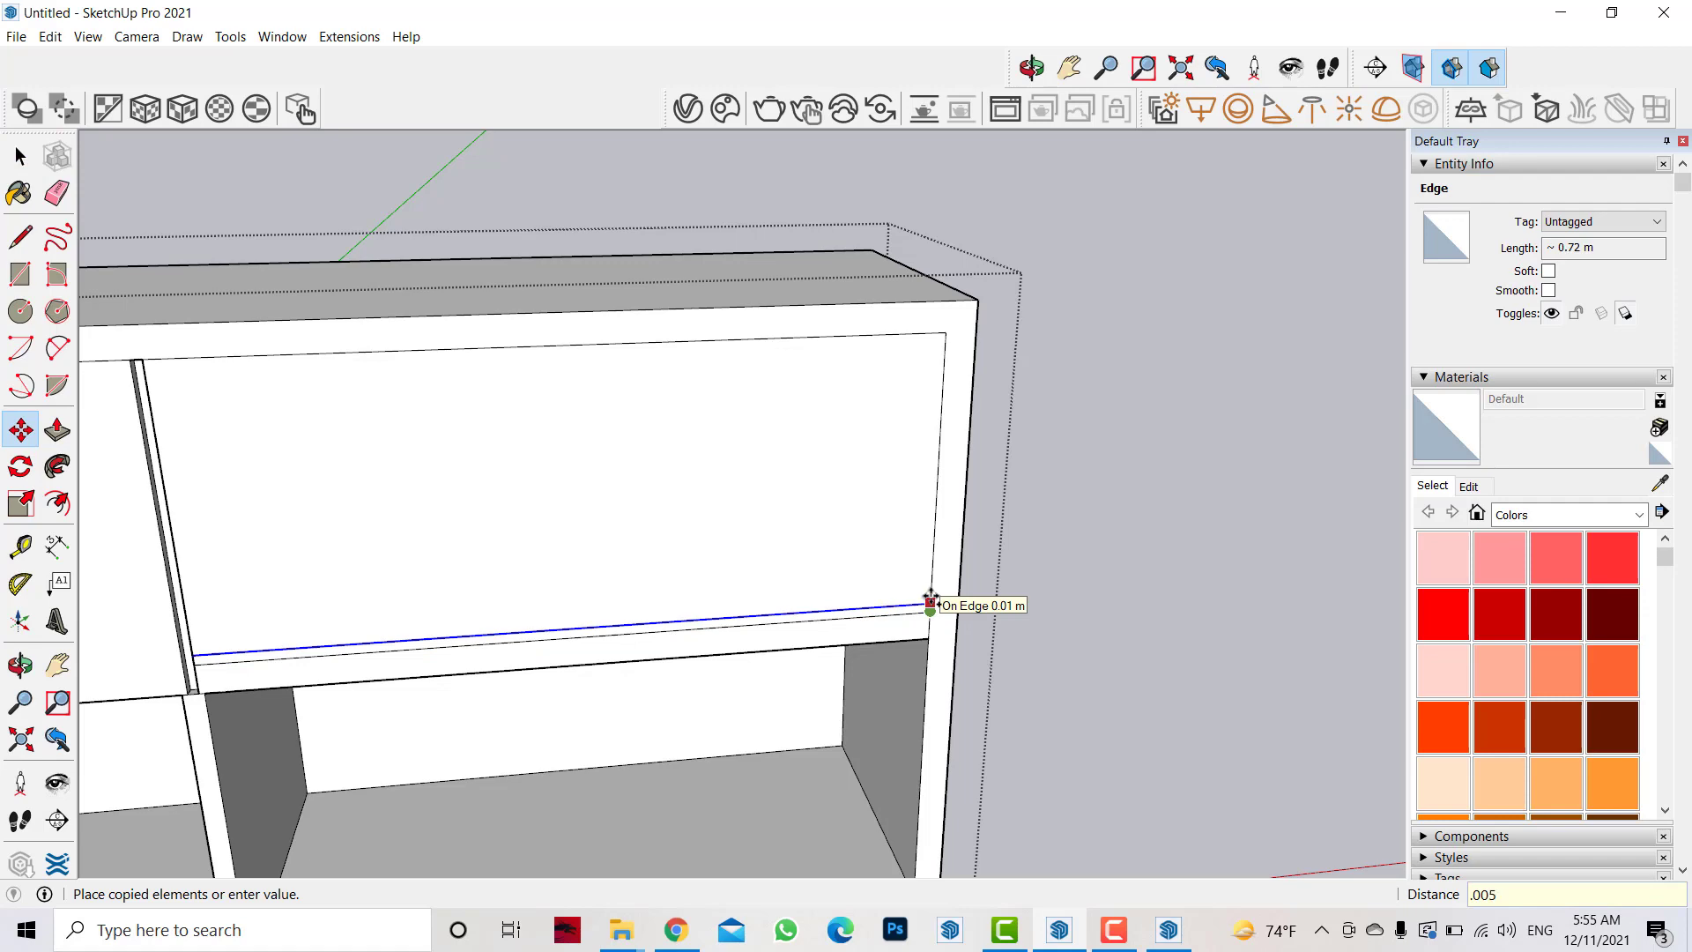
pyautogui.press('Return')
pyautogui.press('f')
# - Recess the thin horizontal strip 0.01 m deep
pyautogui.press('p')
pyautogui.scroll(3, 876, 623)
pyautogui.scroll(2, 846, 617)
pyautogui.click(841, 615)
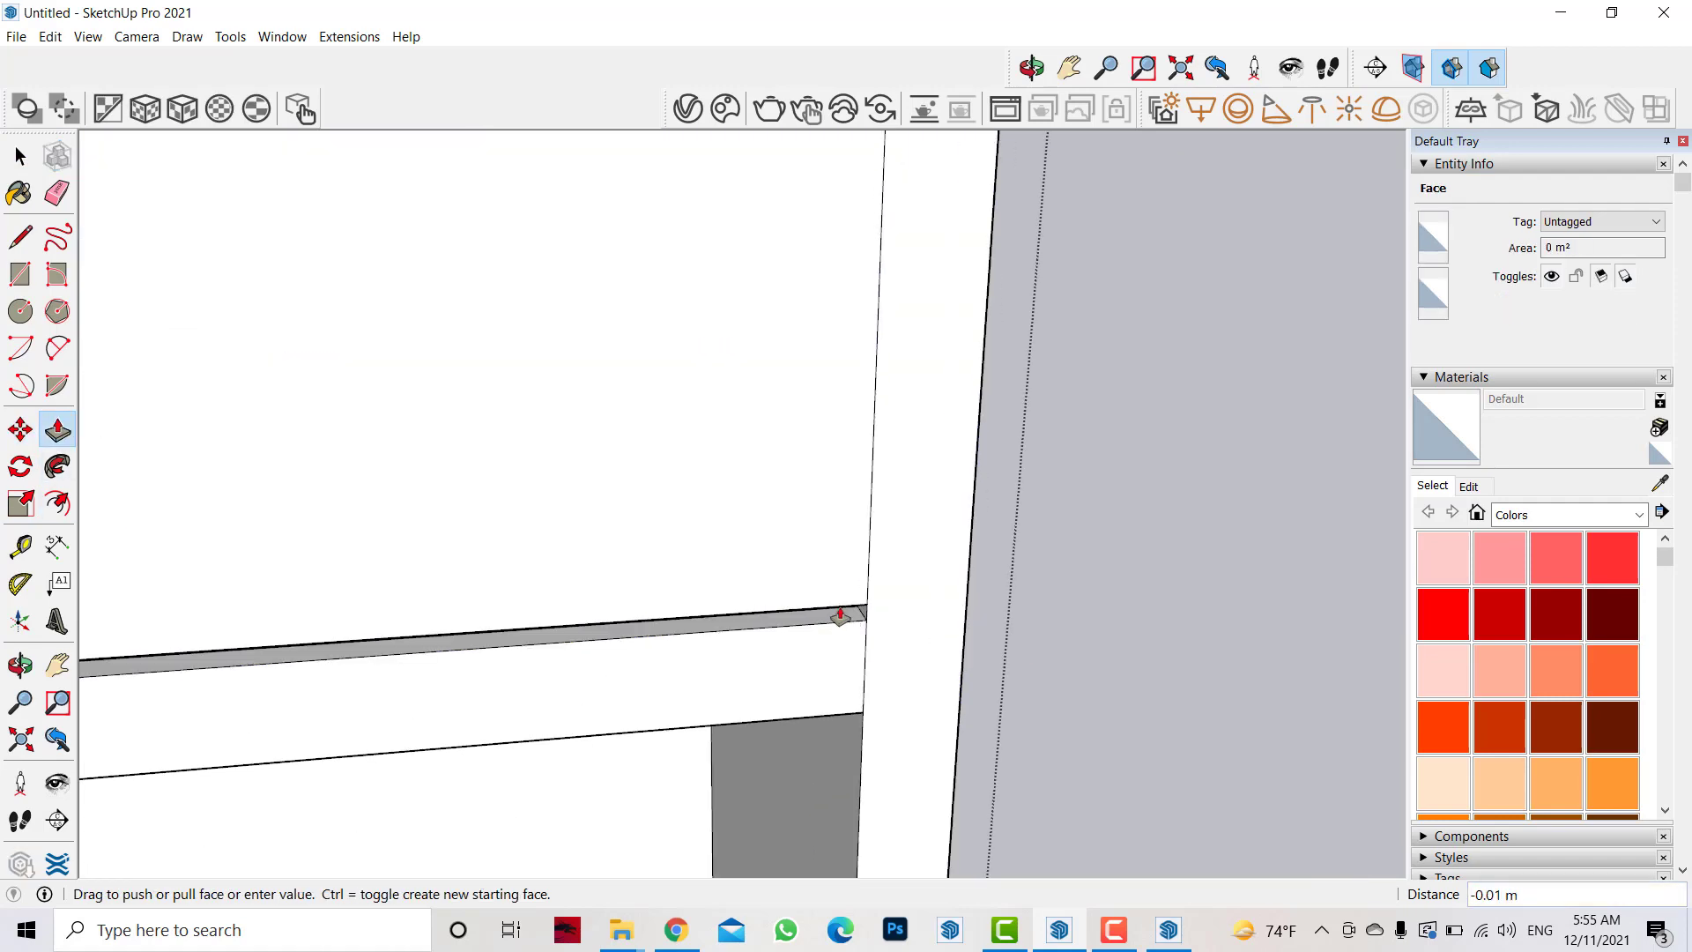
pyautogui.click(840, 615)
pyautogui.scroll(-3, 1144, 702)
pyautogui.scroll(-3, 1143, 703)
# - Draw a vertical line from top to bottom splitting the right upper panel
pyautogui.click(20, 236)
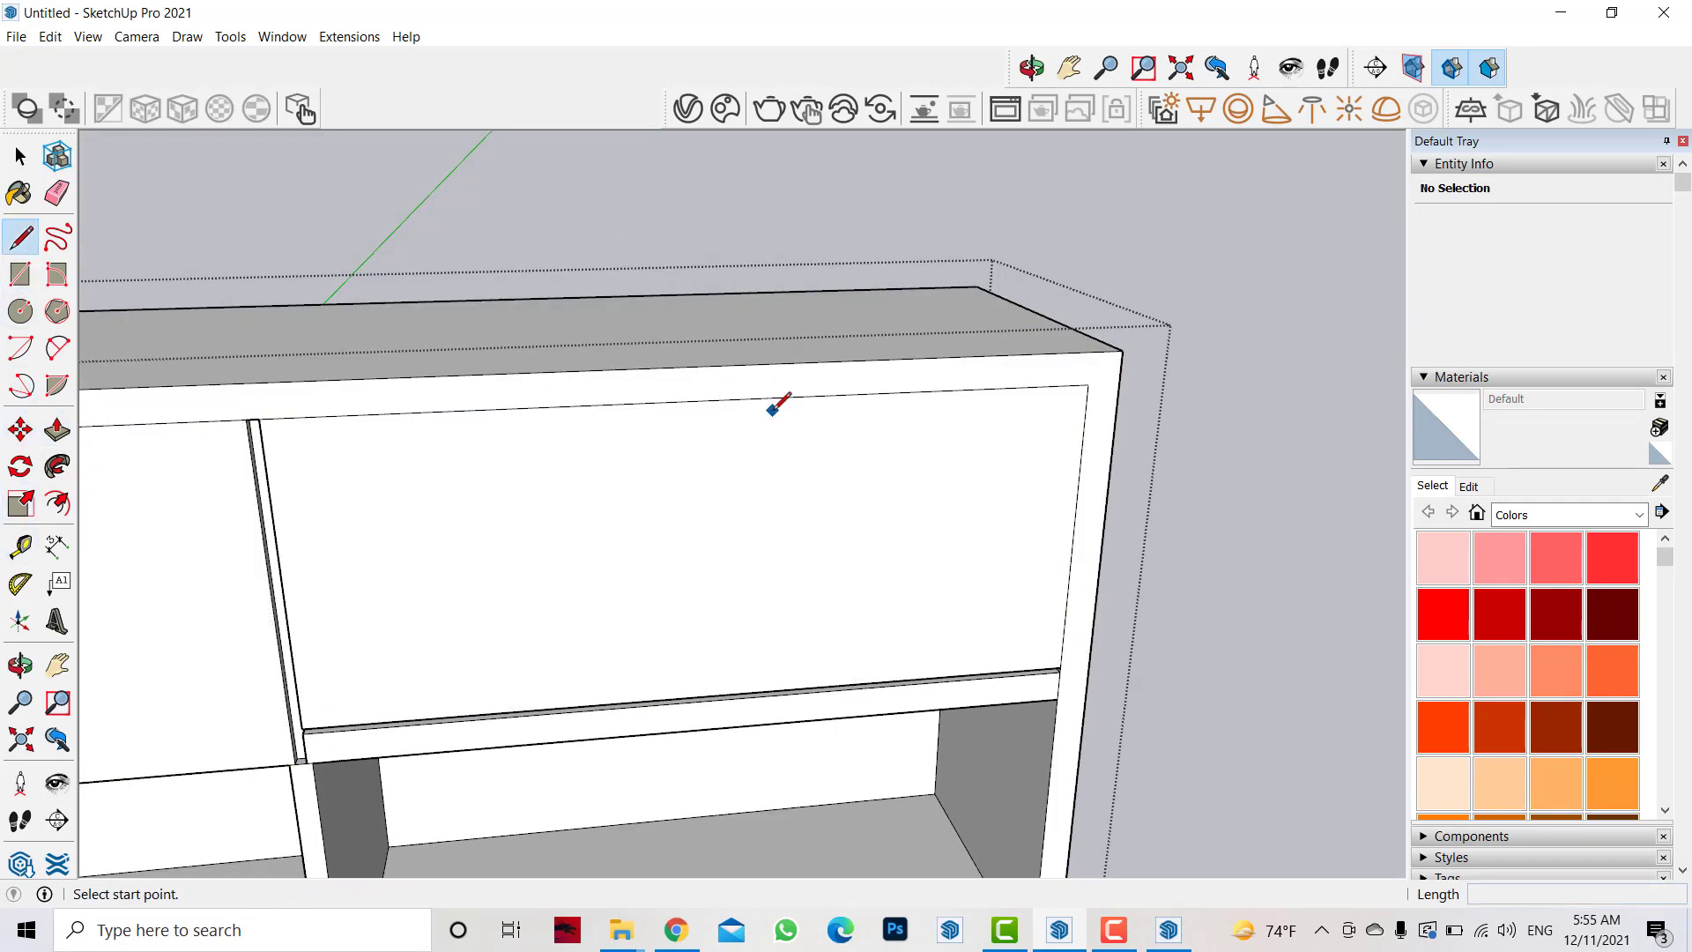
pyautogui.click(693, 397)
pyautogui.click(696, 694)
# - Copy the new vertical dividing line 0.005 m to one side
pyautogui.click(20, 156)
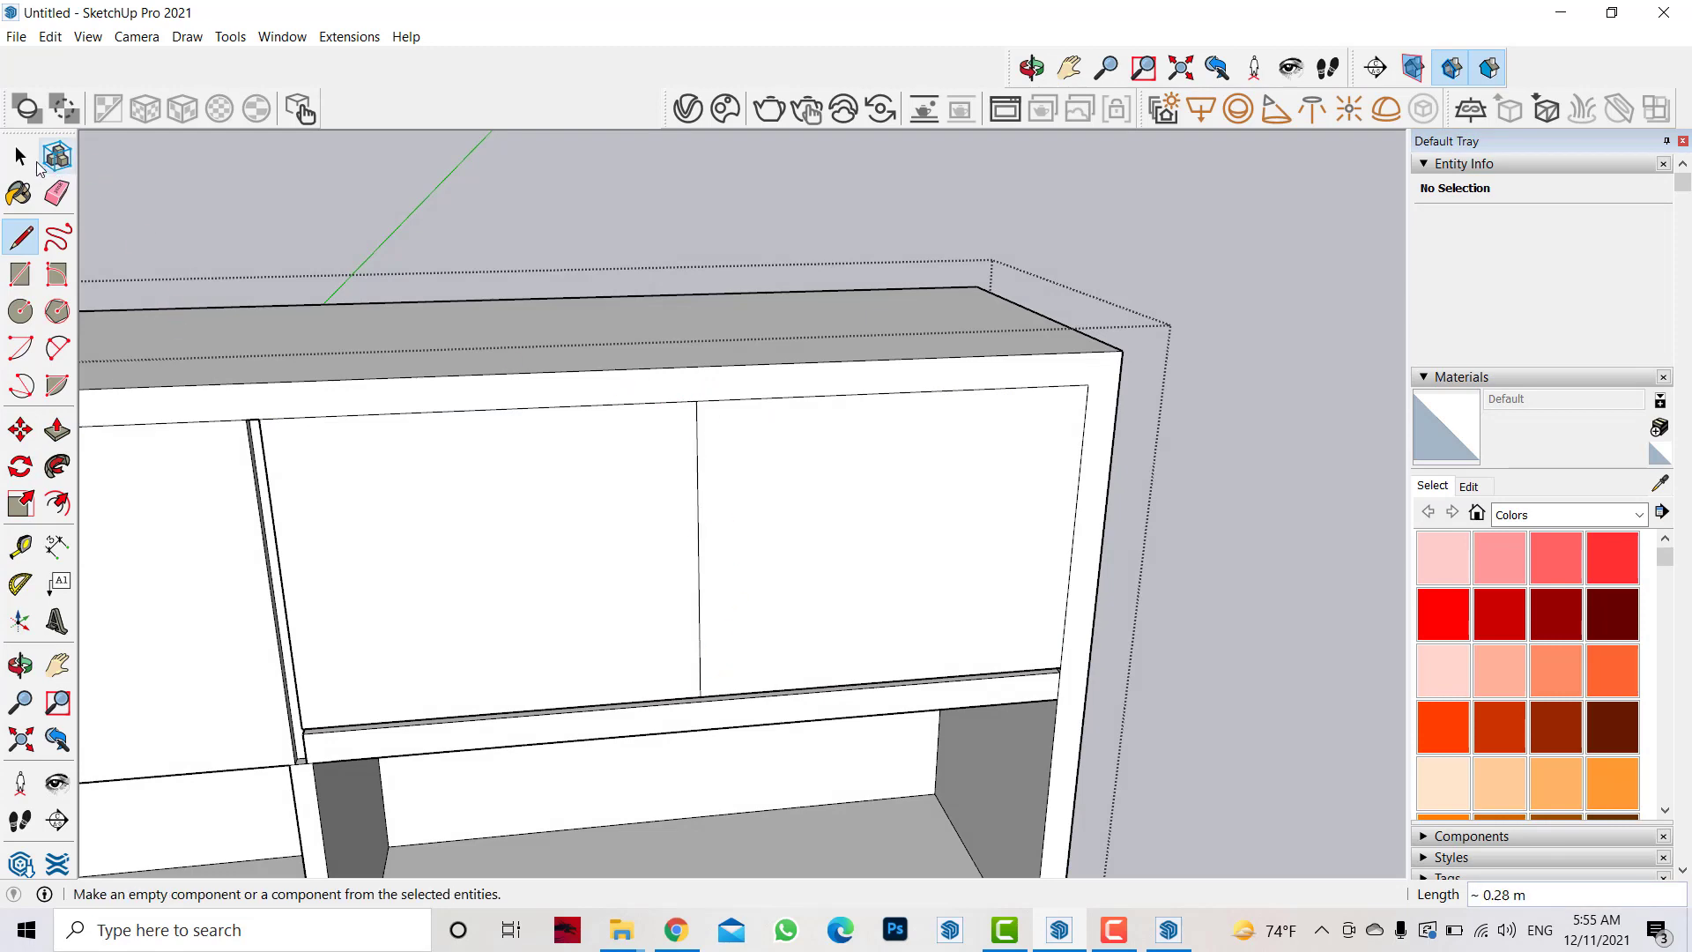
pyautogui.scroll(2, 656, 379)
pyautogui.click(642, 372)
pyautogui.click(634, 368)
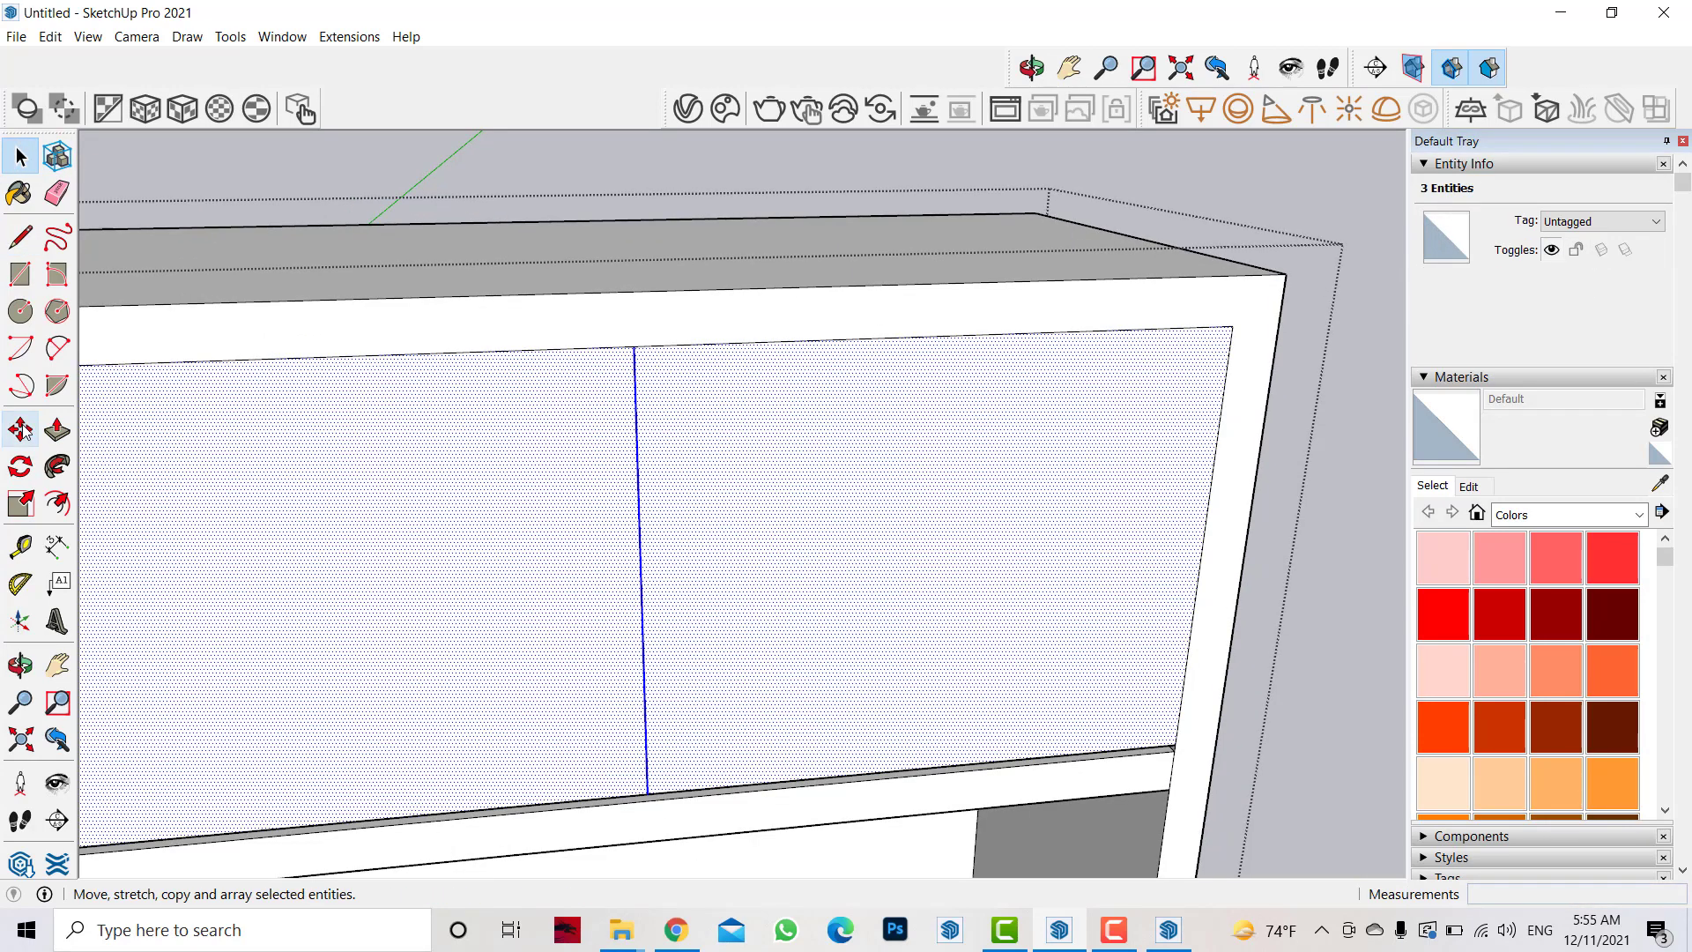
pyautogui.press('m')
pyautogui.scroll(2, 756, 394)
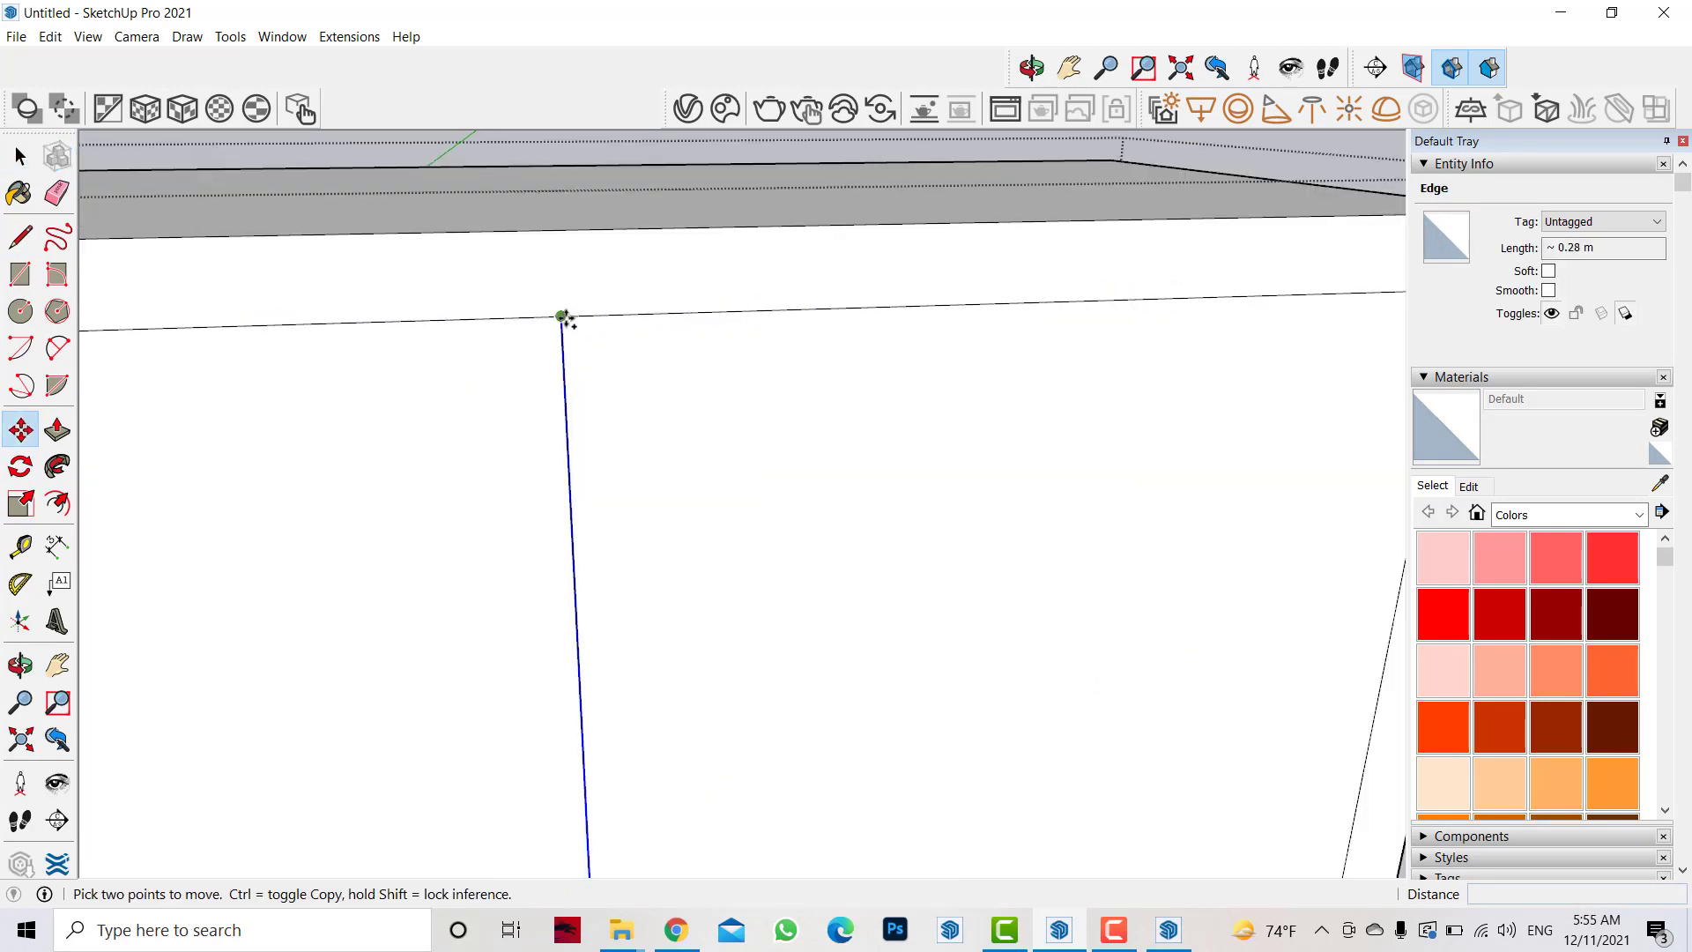
pyautogui.press('ctrl')
pyautogui.click(562, 315)
pyautogui.press('Escape')
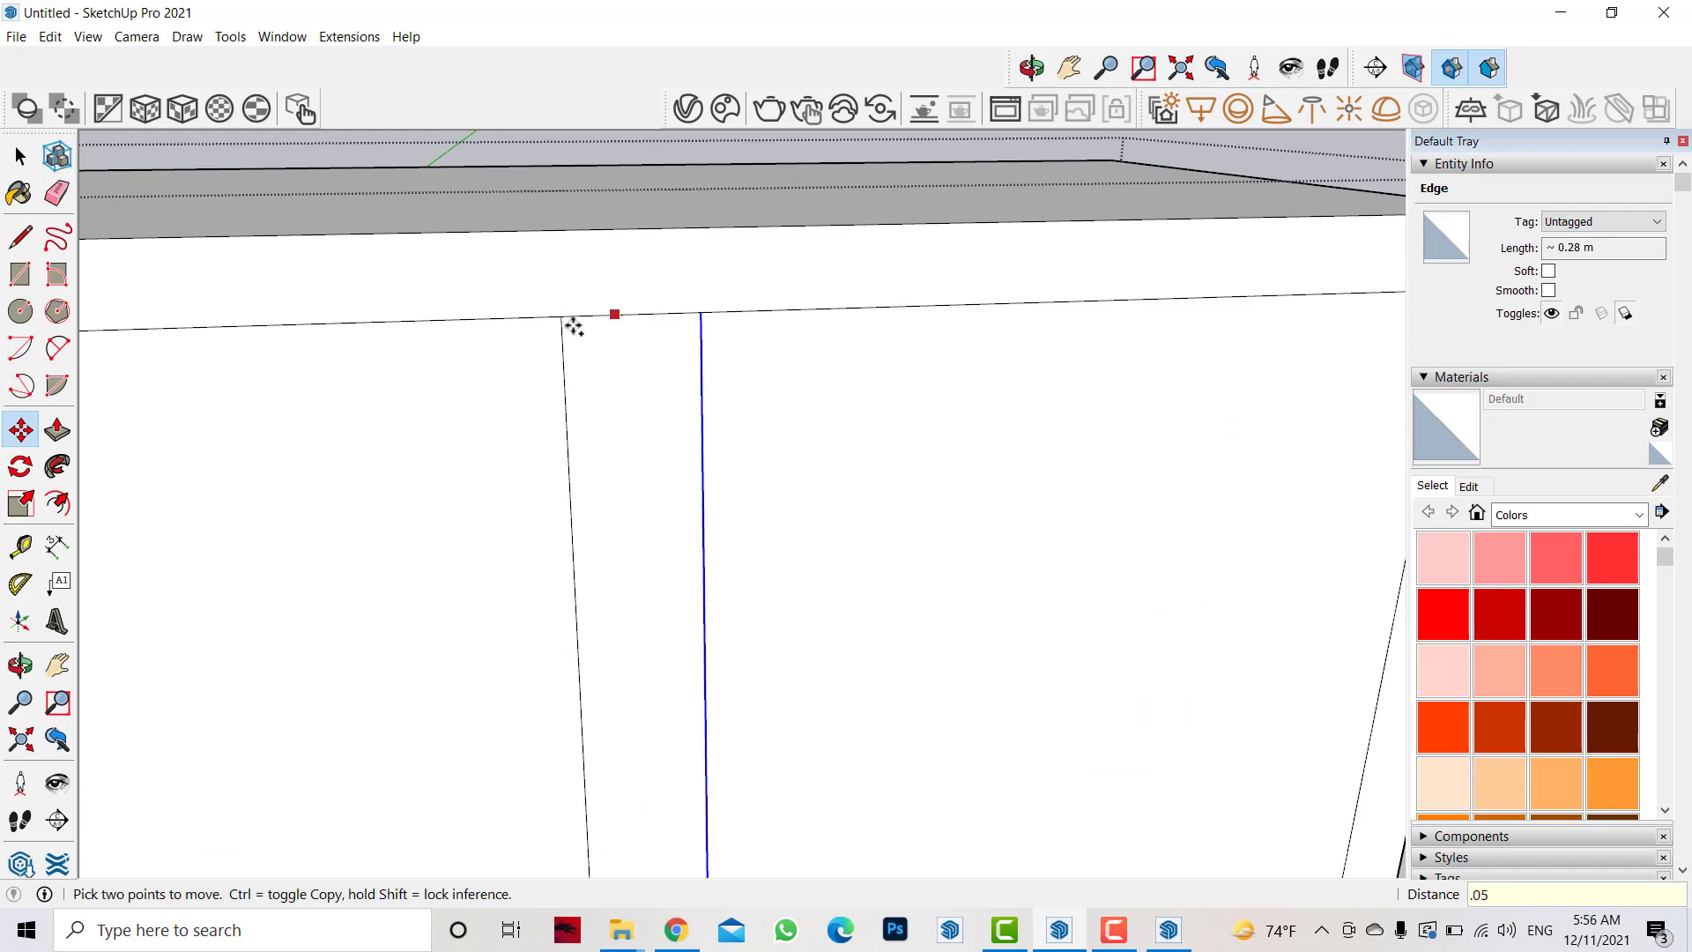
pyautogui.click(562, 337)
pyautogui.press('ctrl')
pyautogui.write('.005')
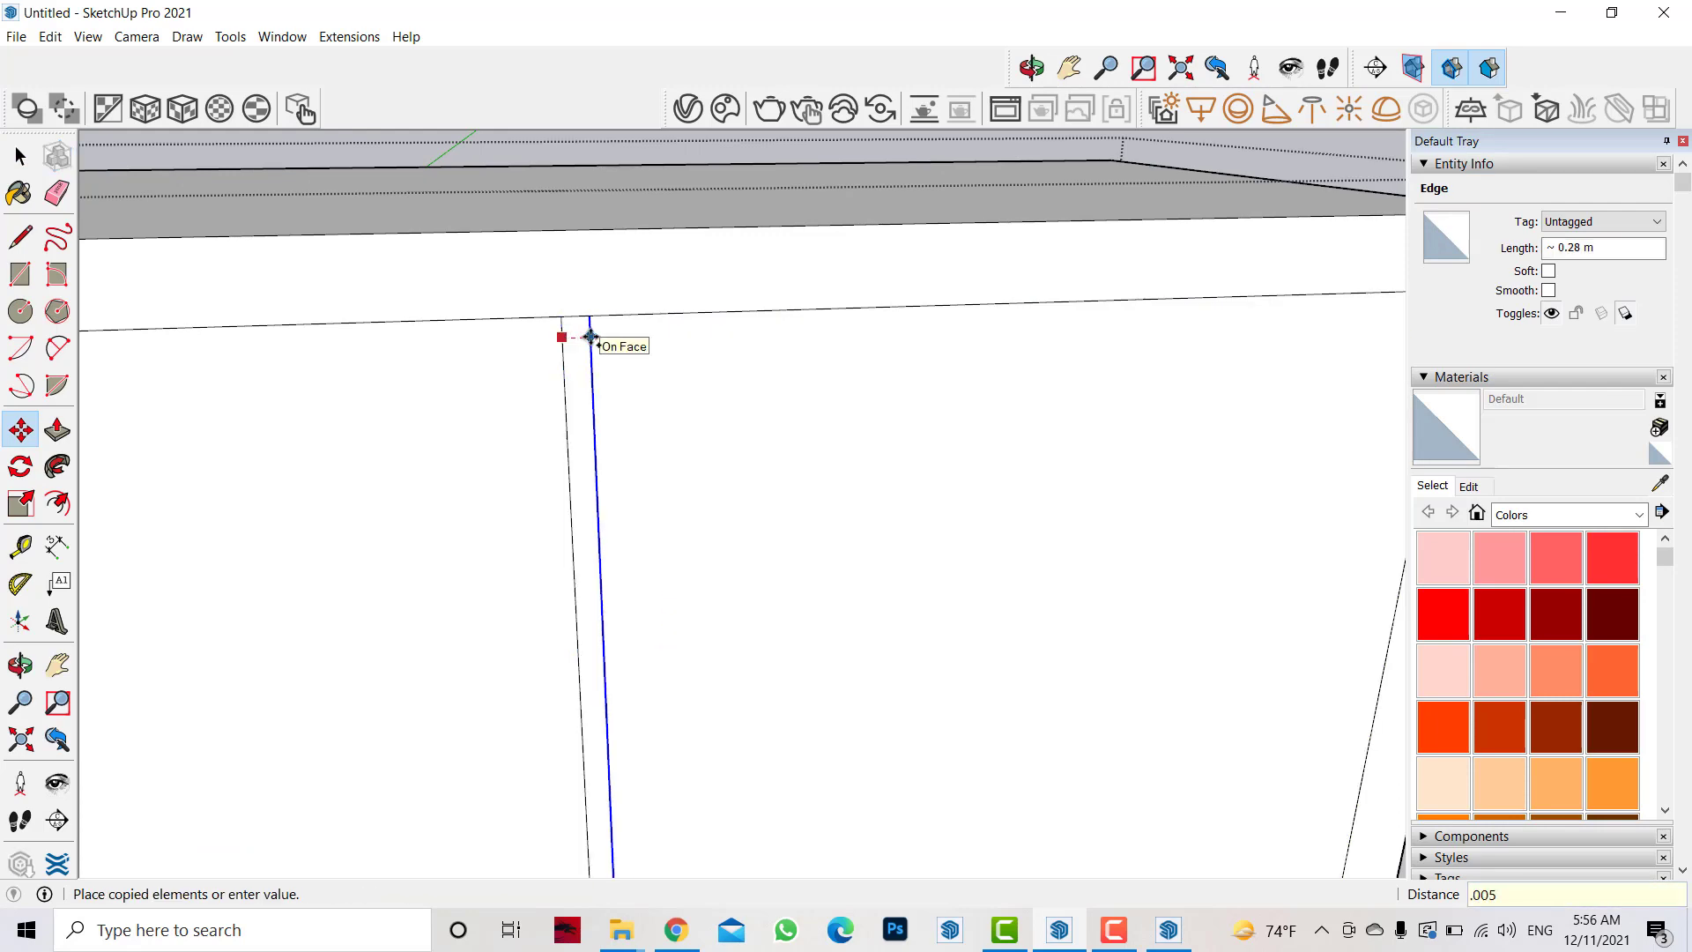
pyautogui.press('Return')
# - Copy the dividing line 0.005 m to the other side
pyautogui.press('space')
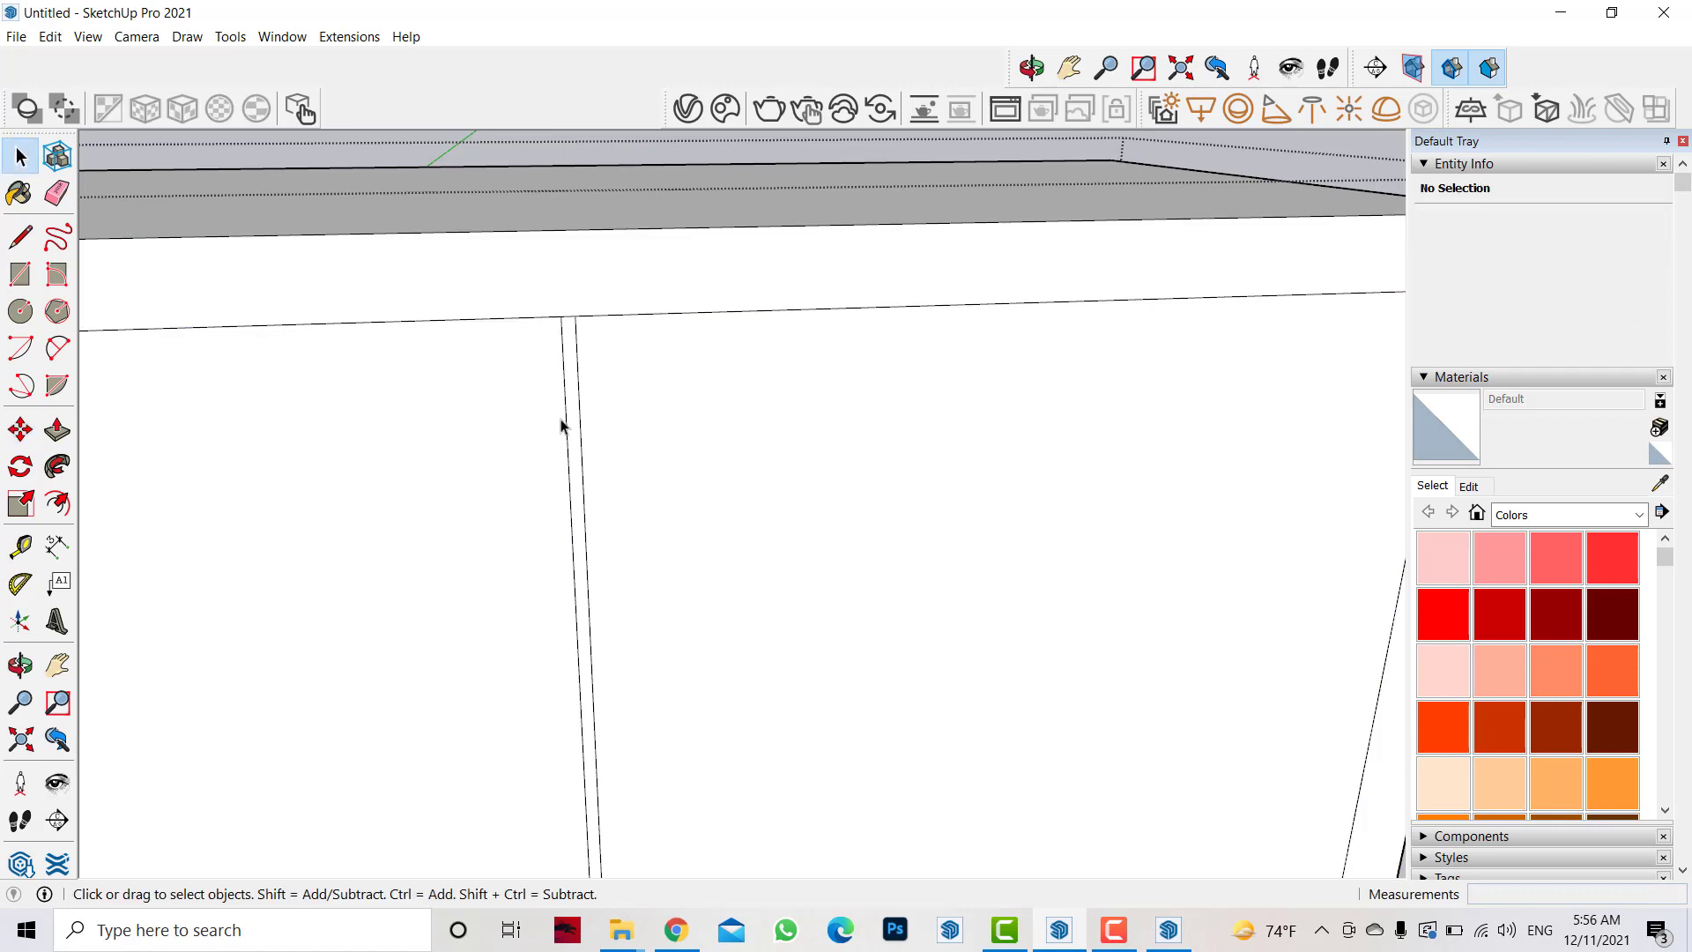
pyautogui.click(561, 426)
pyautogui.click(20, 429)
pyautogui.click(565, 320)
pyautogui.press('ctrl')
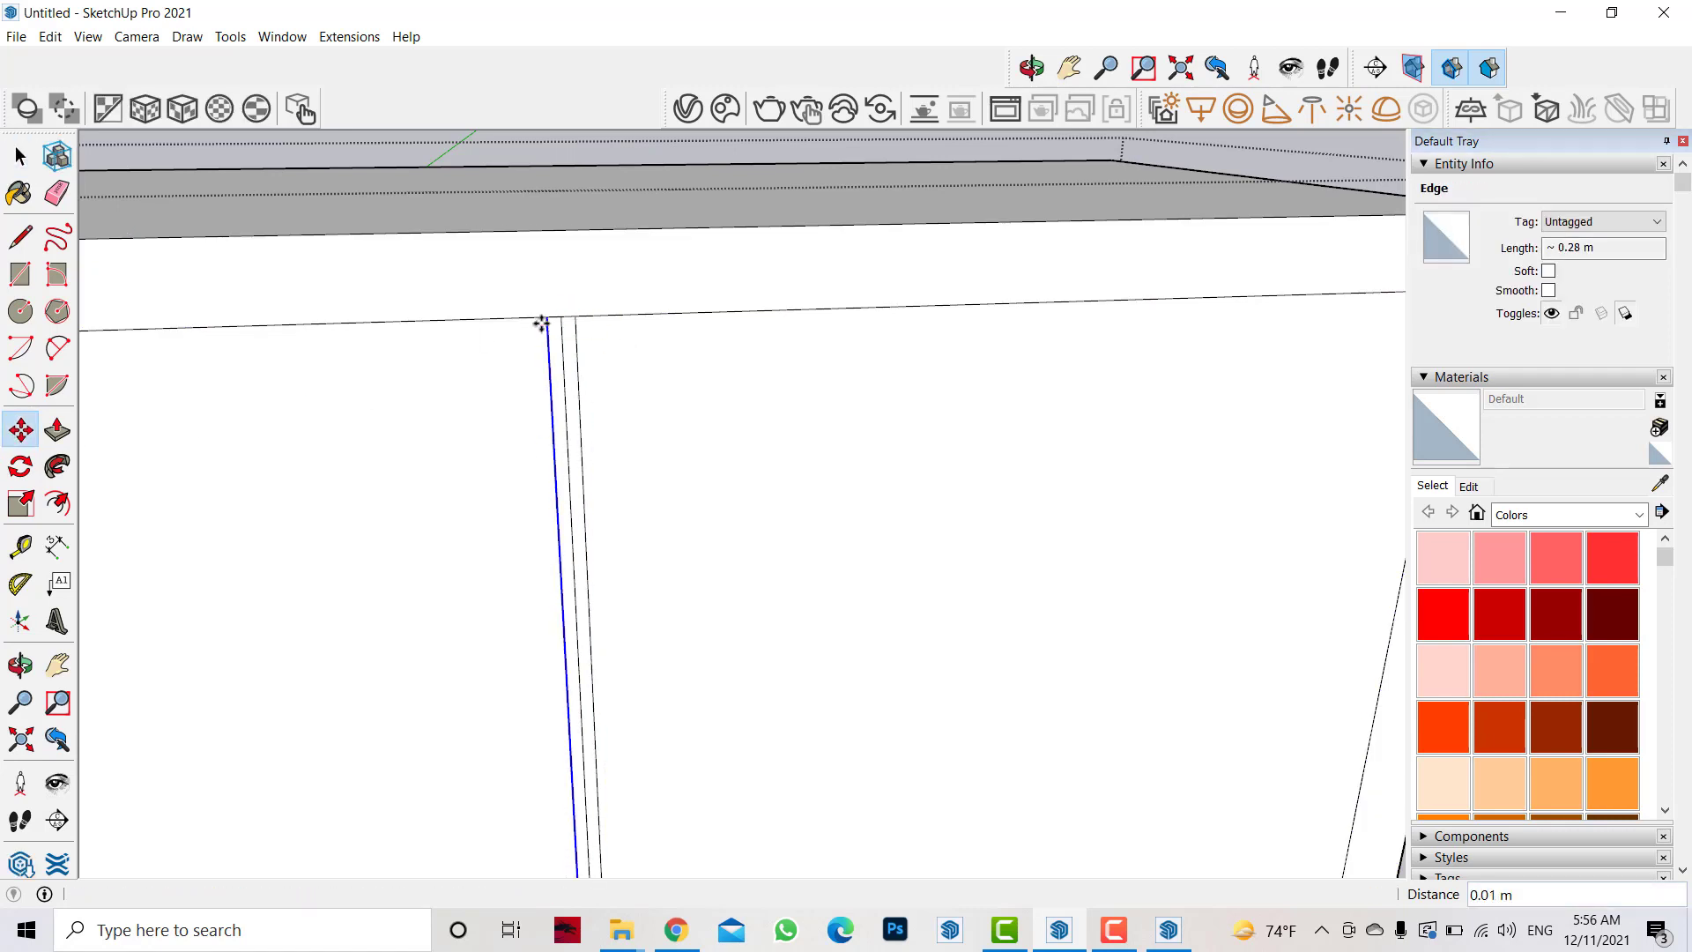
pyautogui.press('space')
# - Recess the narrow vertical strip 0.01 m to form the door groove
pyautogui.click(568, 379)
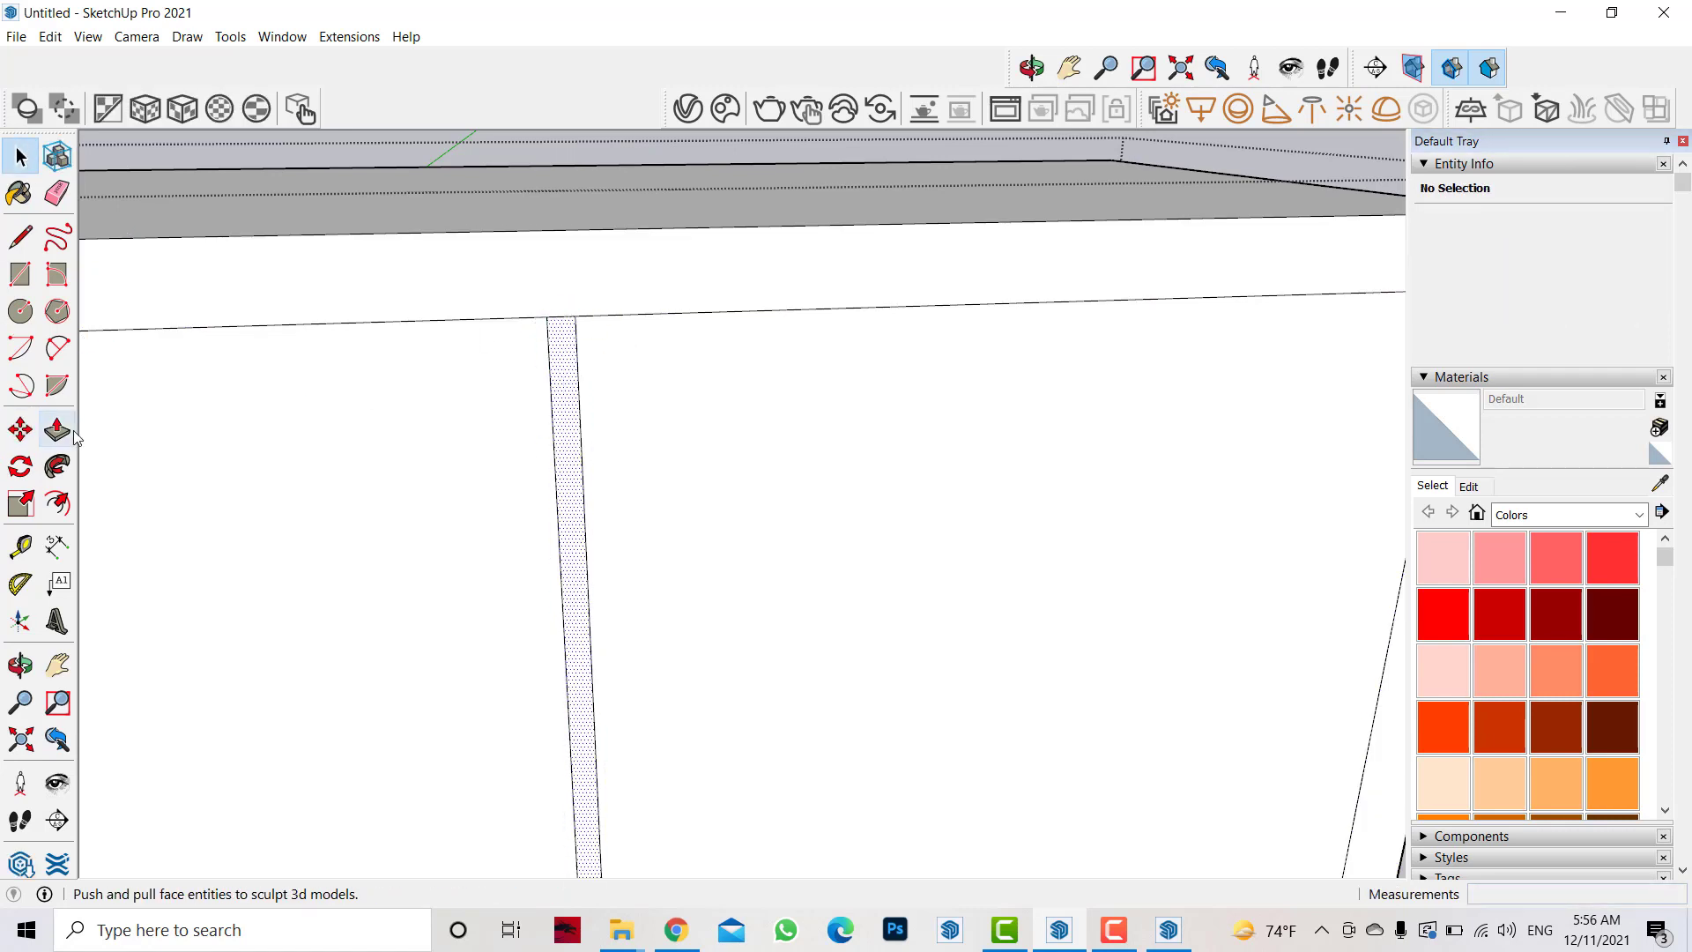
pyautogui.click(558, 479)
pyautogui.press('p')
pyautogui.click(574, 542)
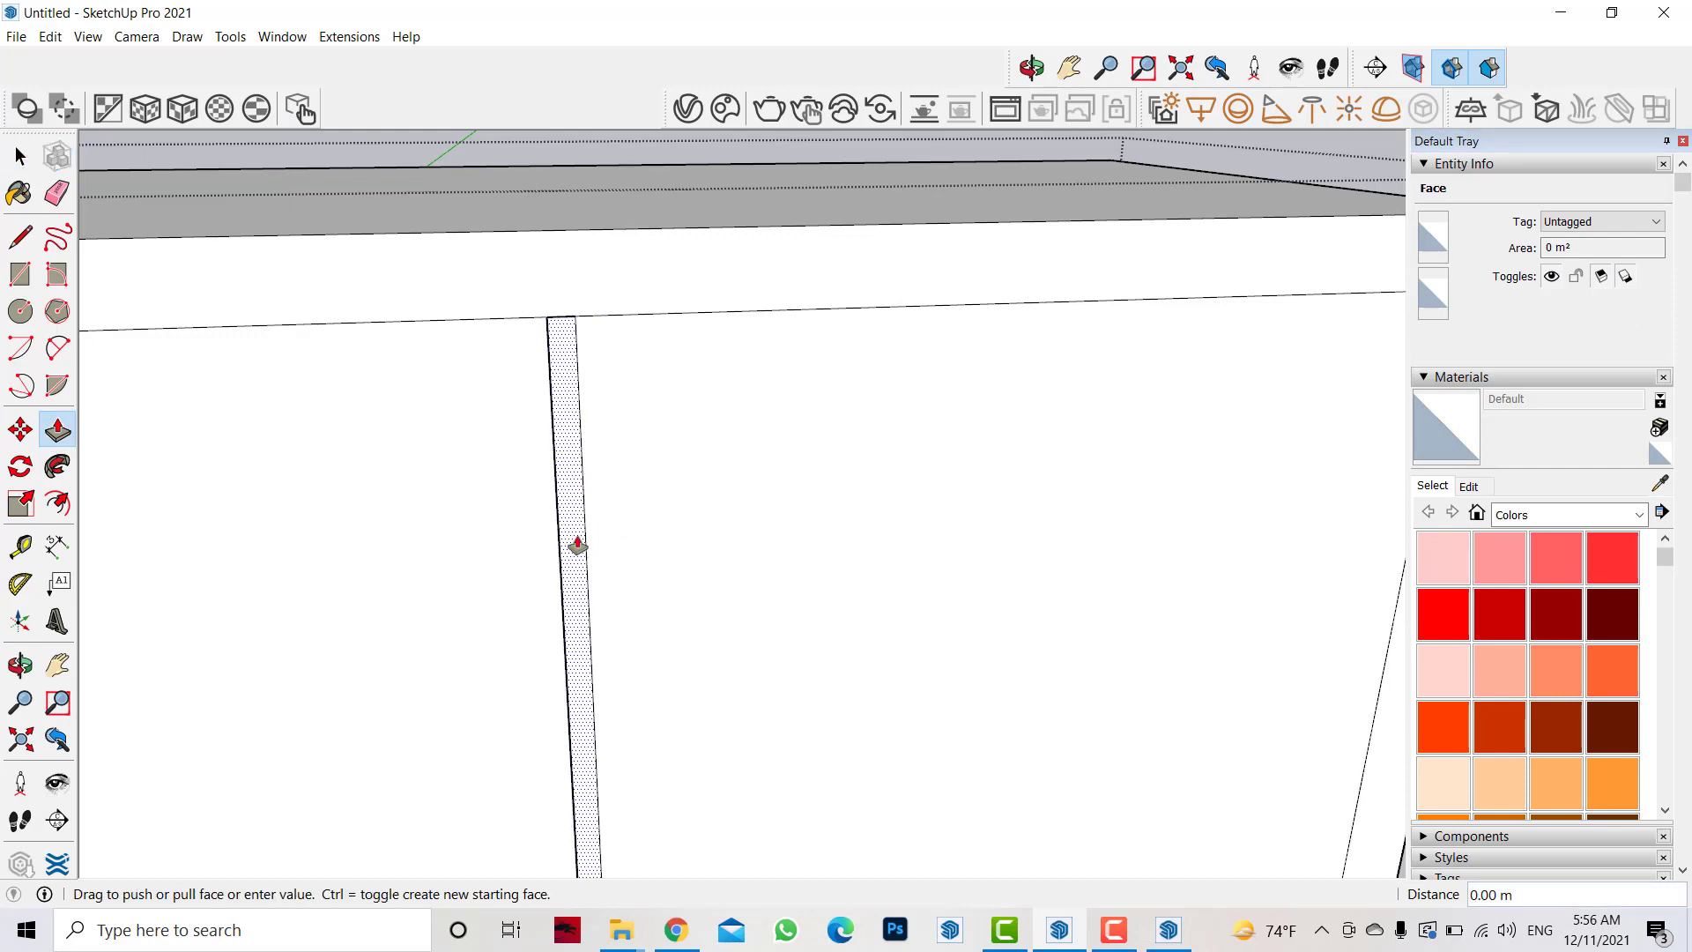
pyautogui.click(566, 495)
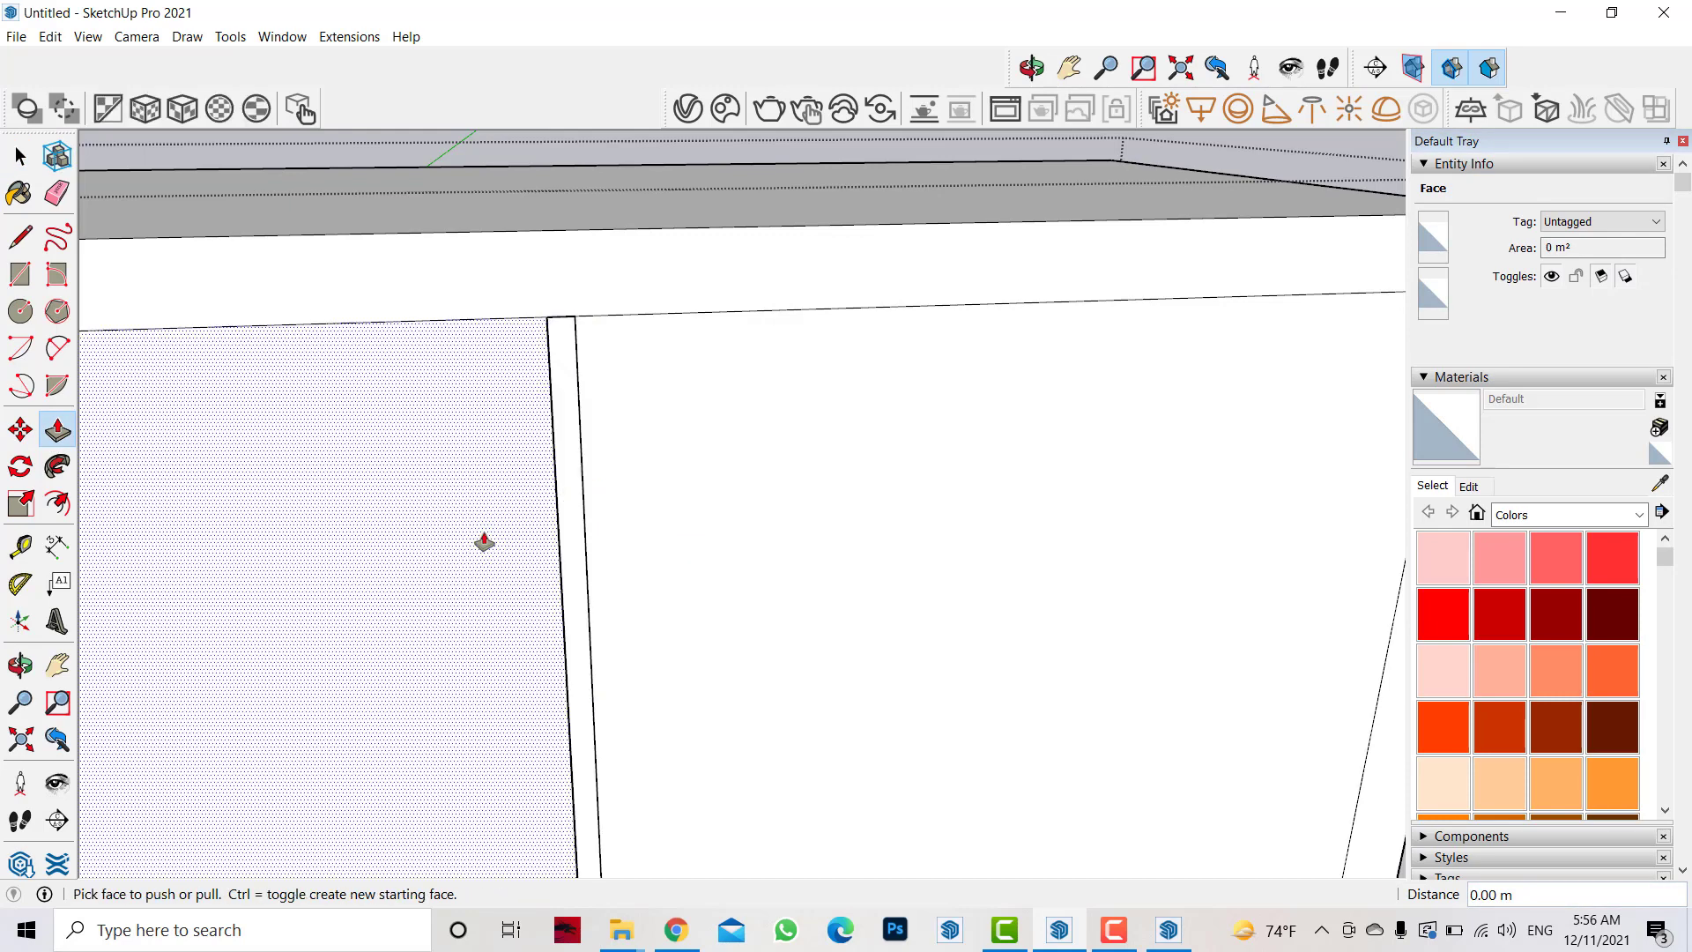
pyautogui.moveTo(483, 540)
pyautogui.mouseDown(button='middle')
pyautogui.moveTo(724, 478)
pyautogui.moveTo(309, 631)
pyautogui.mouseUp(button='middle')
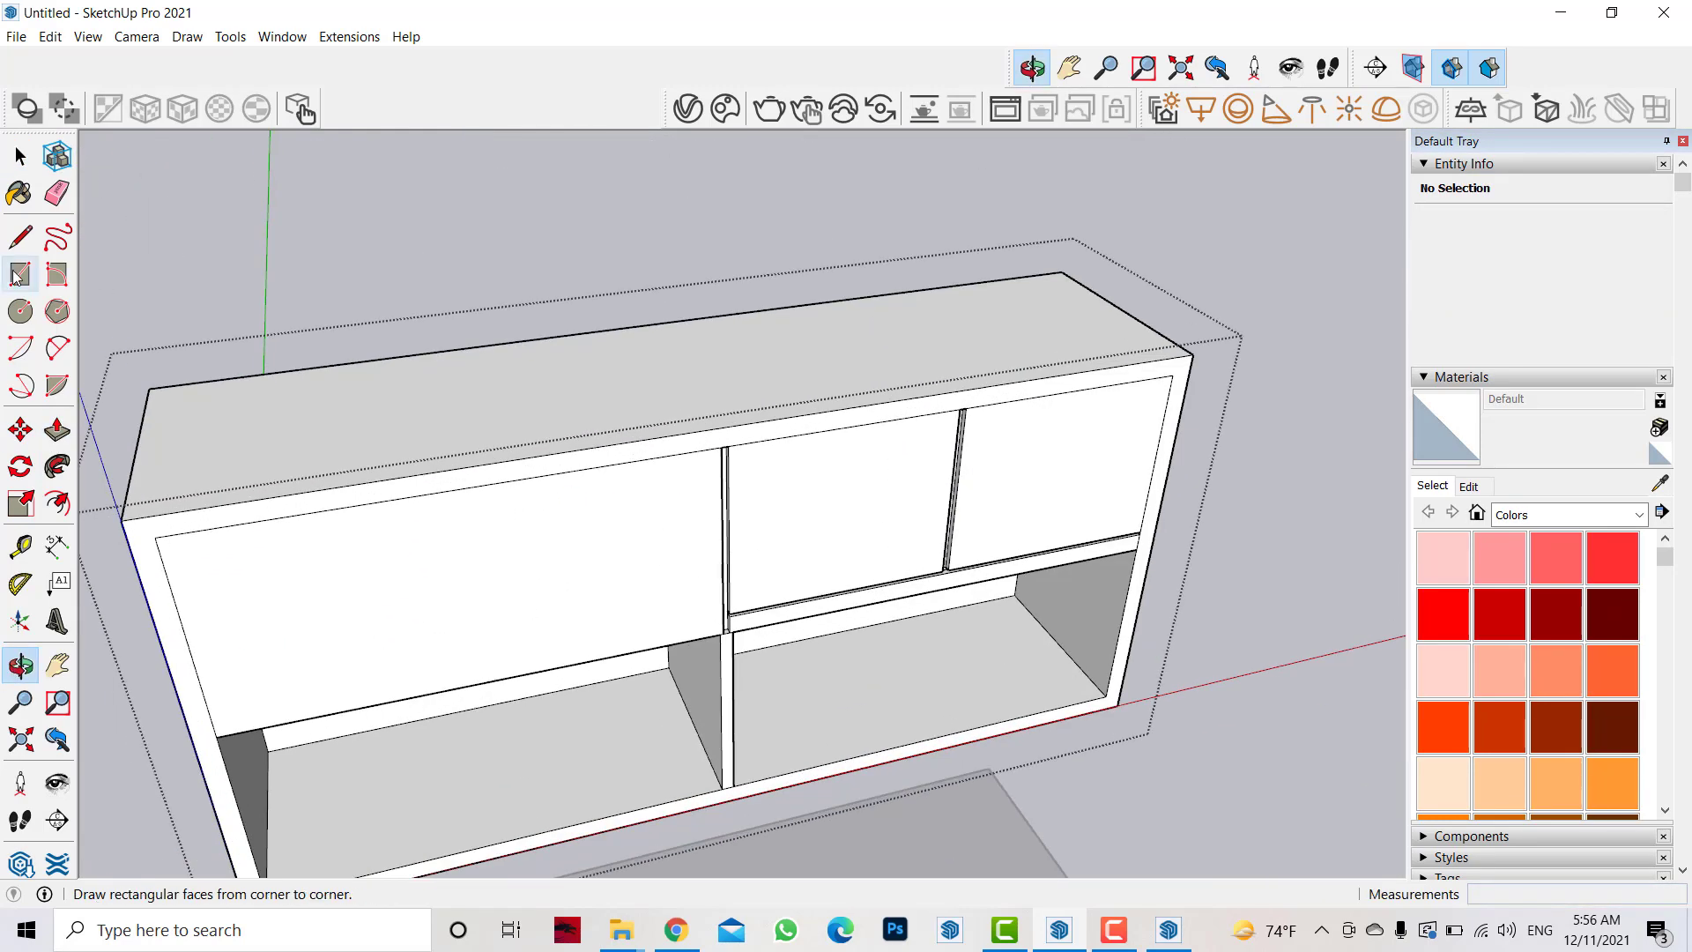
# - Draw lines along the left door's bottom edge to outline a gap strip
pyautogui.click(22, 236)
pyautogui.click(19, 156)
pyautogui.click(441, 590)
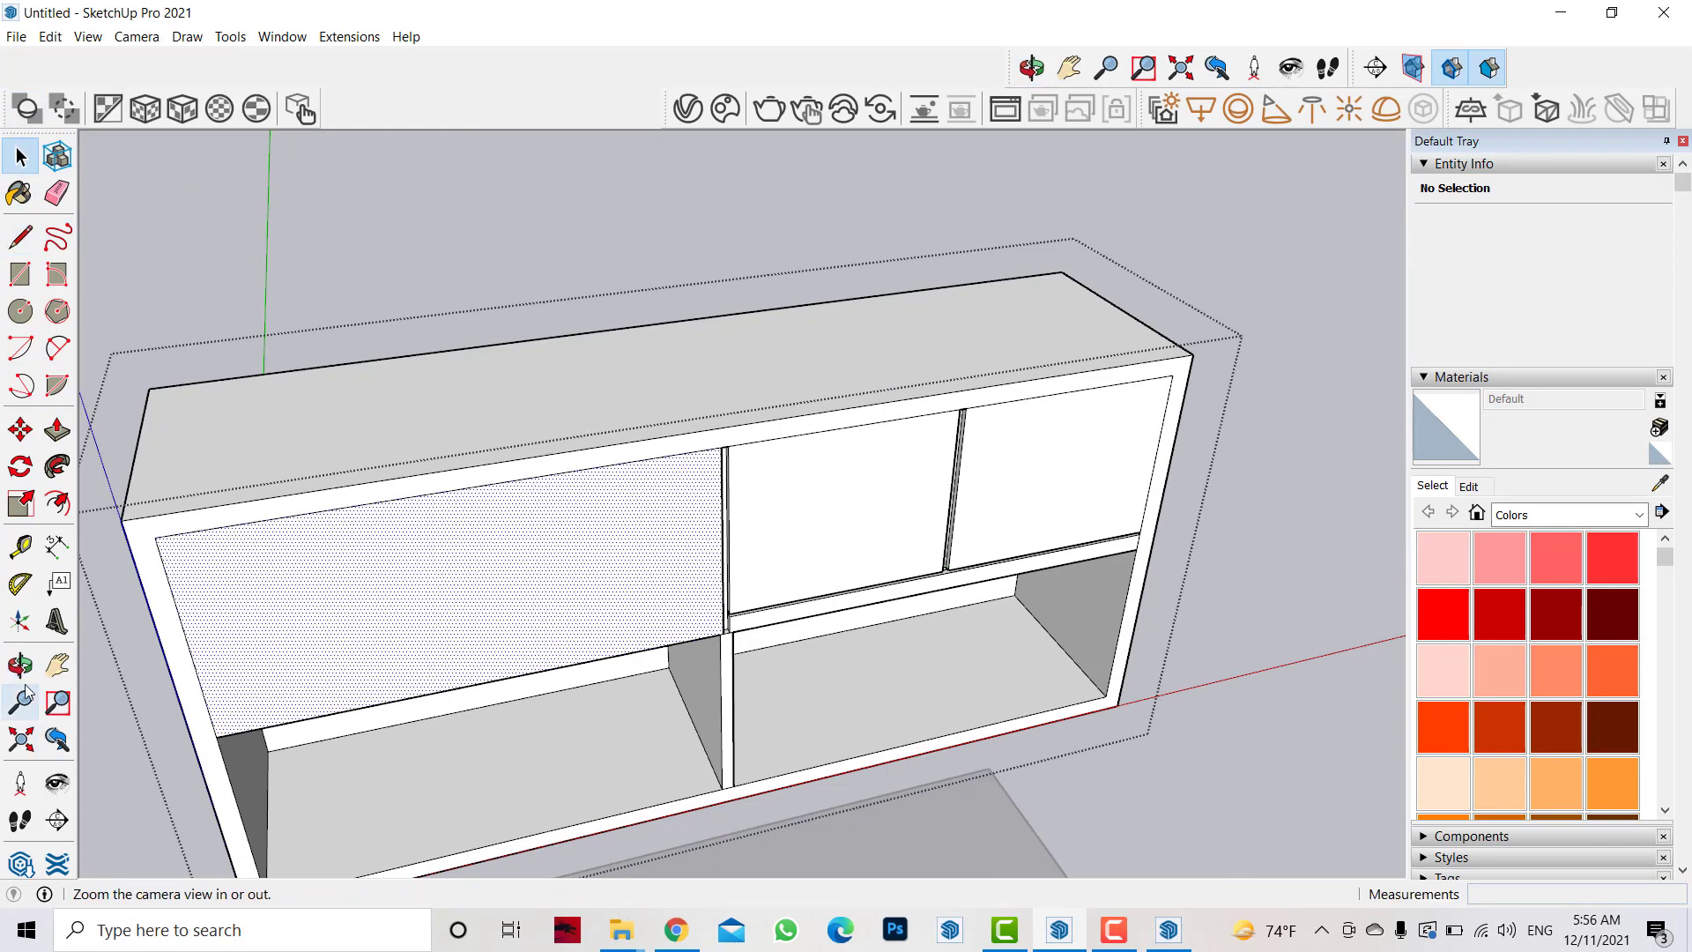
pyautogui.click(20, 665)
pyautogui.moveTo(446, 617); pyautogui.dragTo(242, 615)
pyautogui.scroll(2, 242, 615)
pyautogui.press('l')
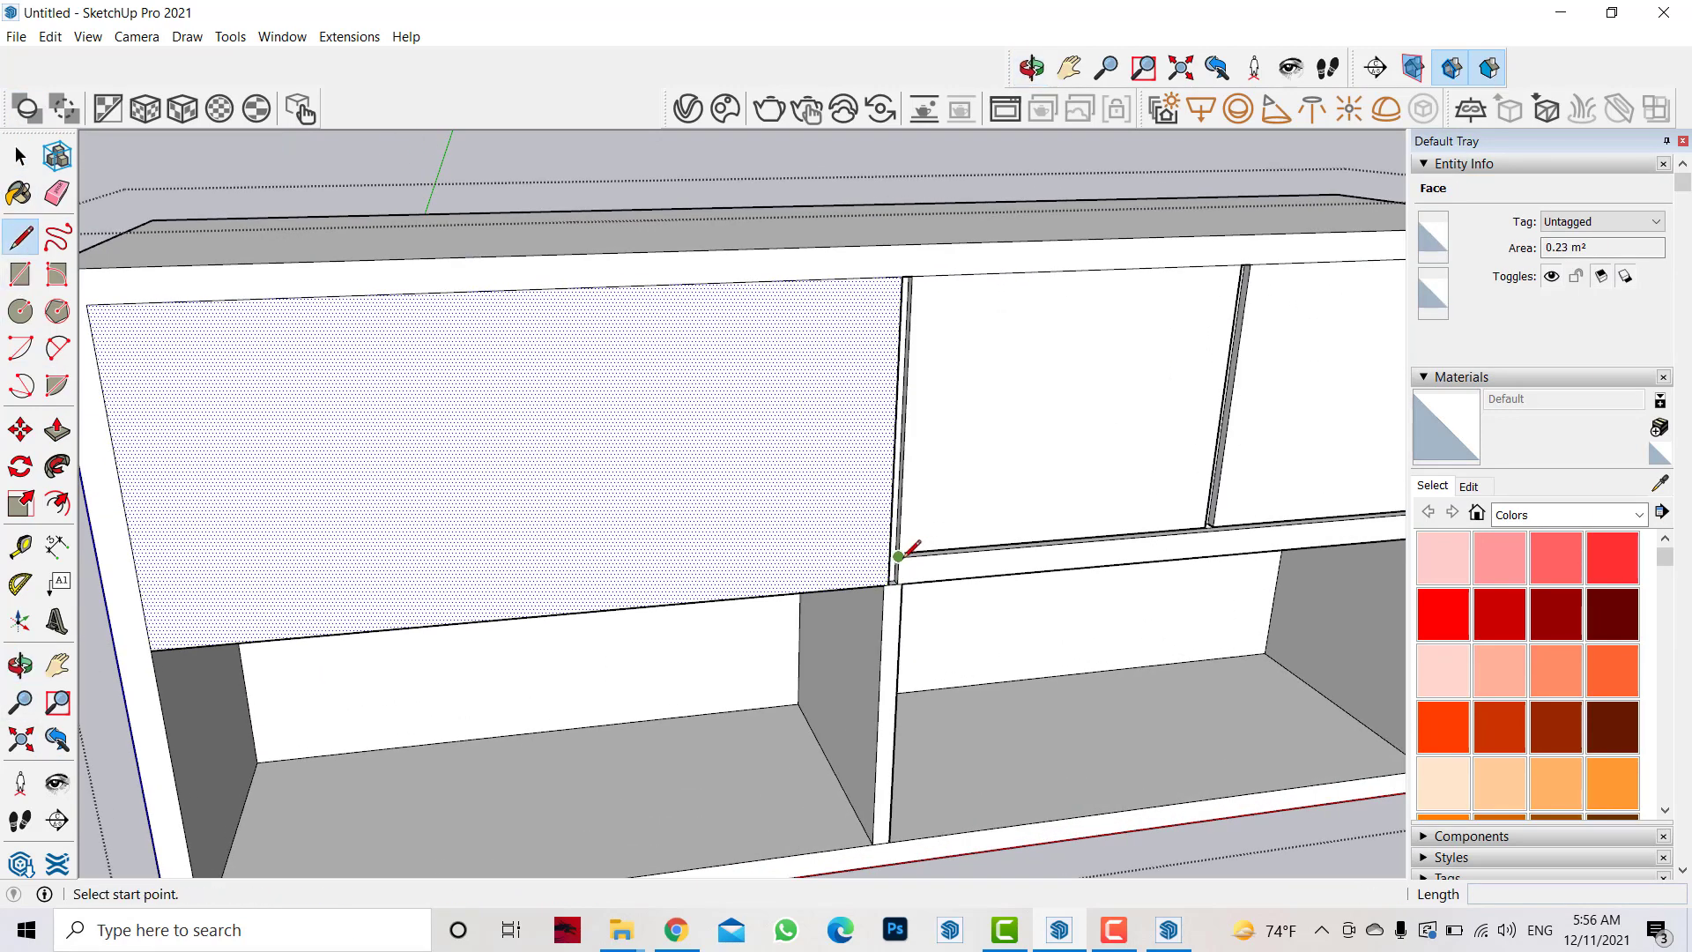
pyautogui.click(898, 556)
pyautogui.click(147, 621)
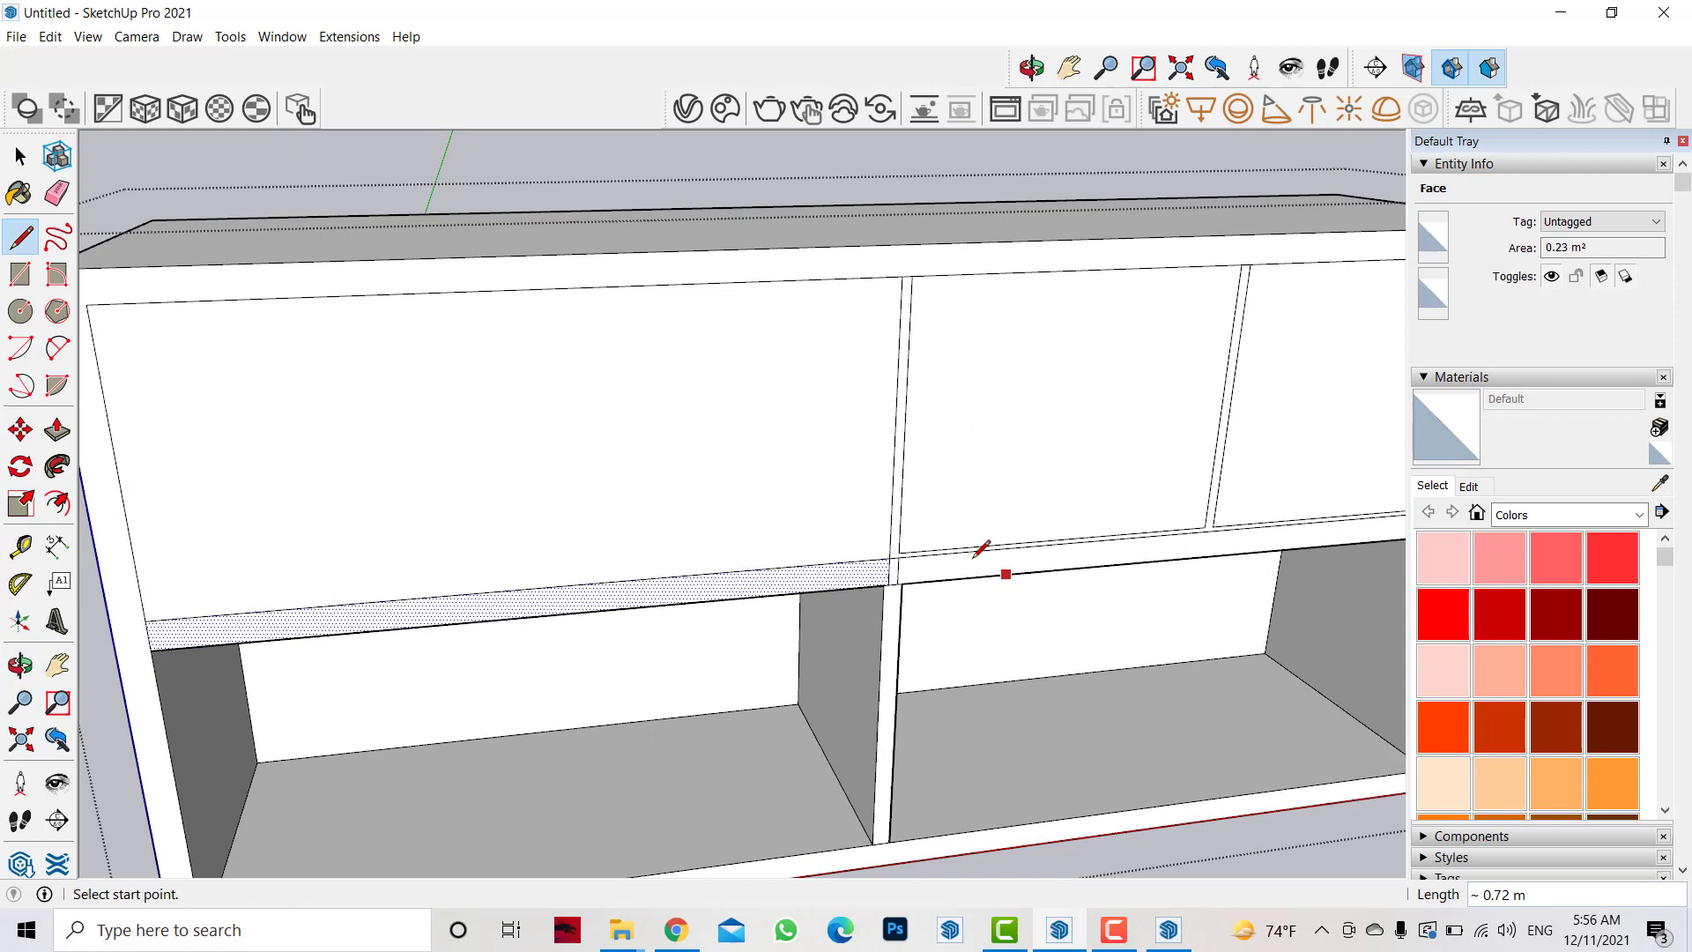
pyautogui.click(898, 553)
pyautogui.click(144, 614)
pyautogui.press('space')
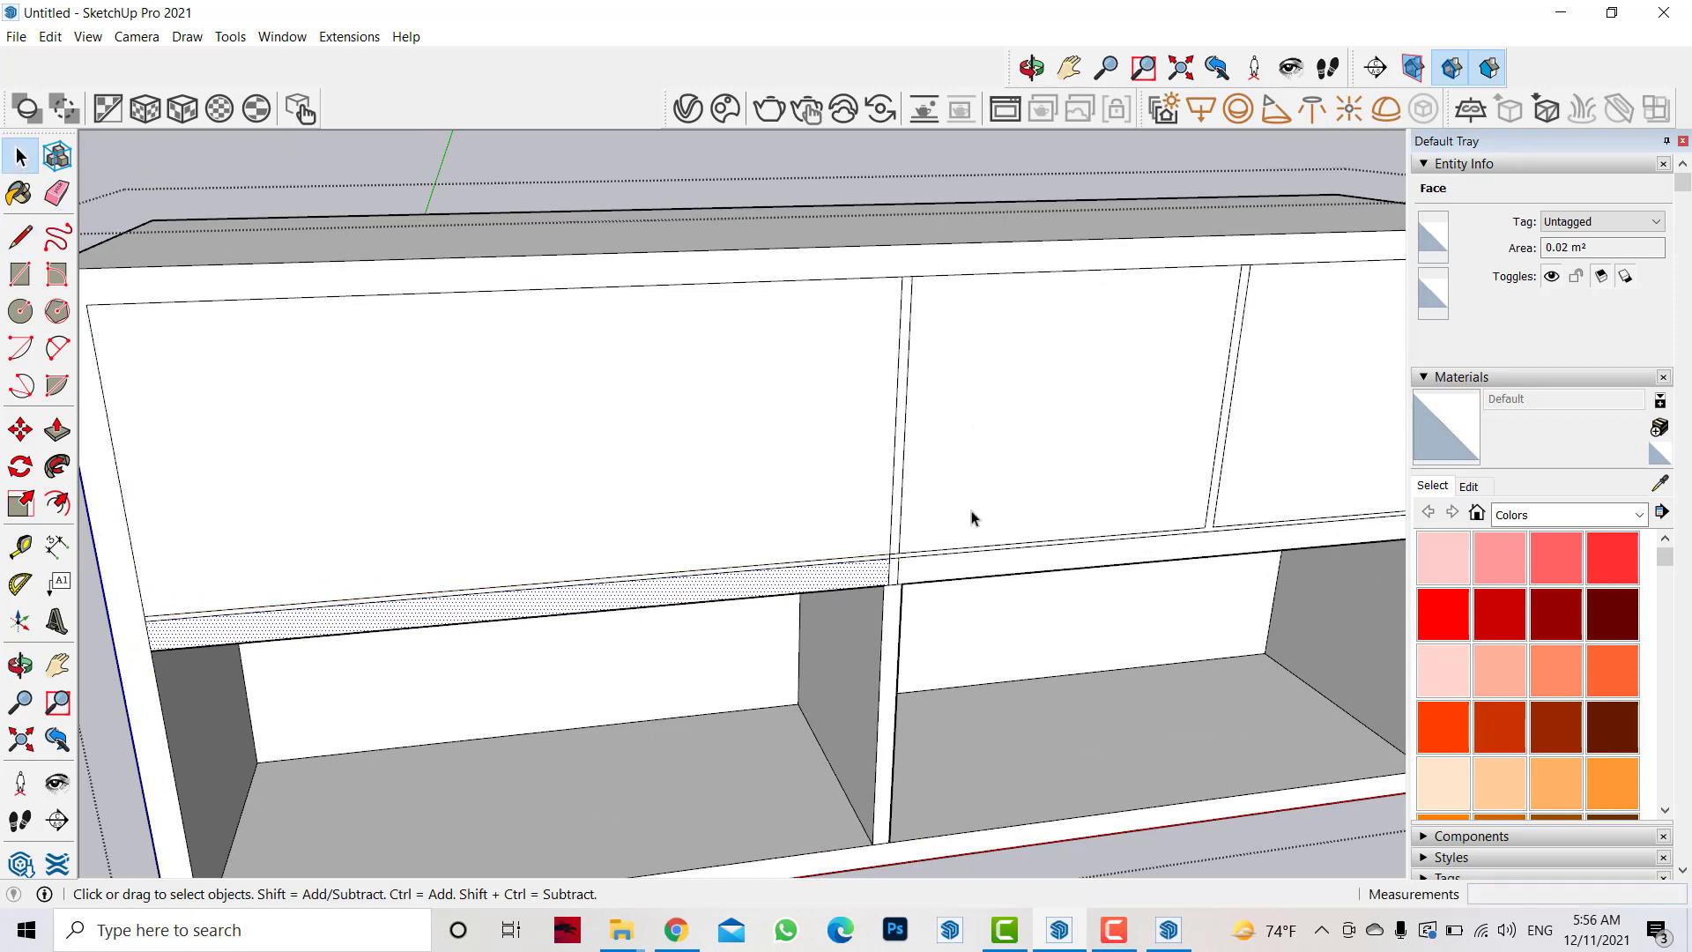
# - Recess the horizontal and vertical gap strips under and between the doors
pyautogui.click(1004, 438)
pyautogui.scroll(3, 846, 577)
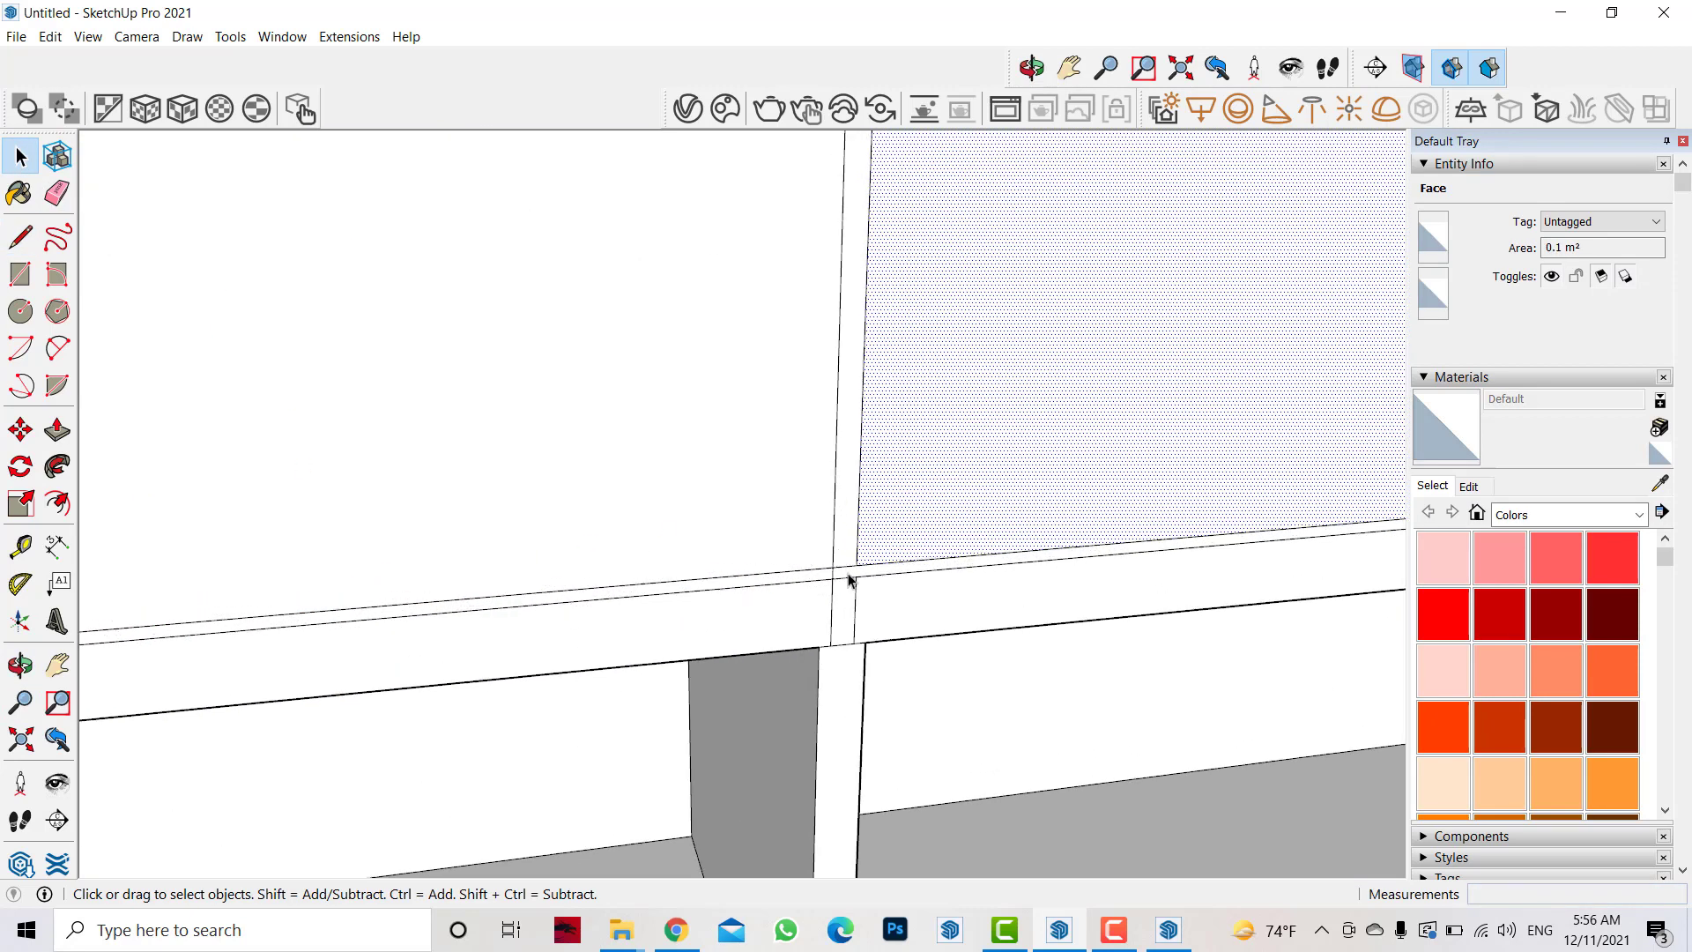
pyautogui.click(843, 579)
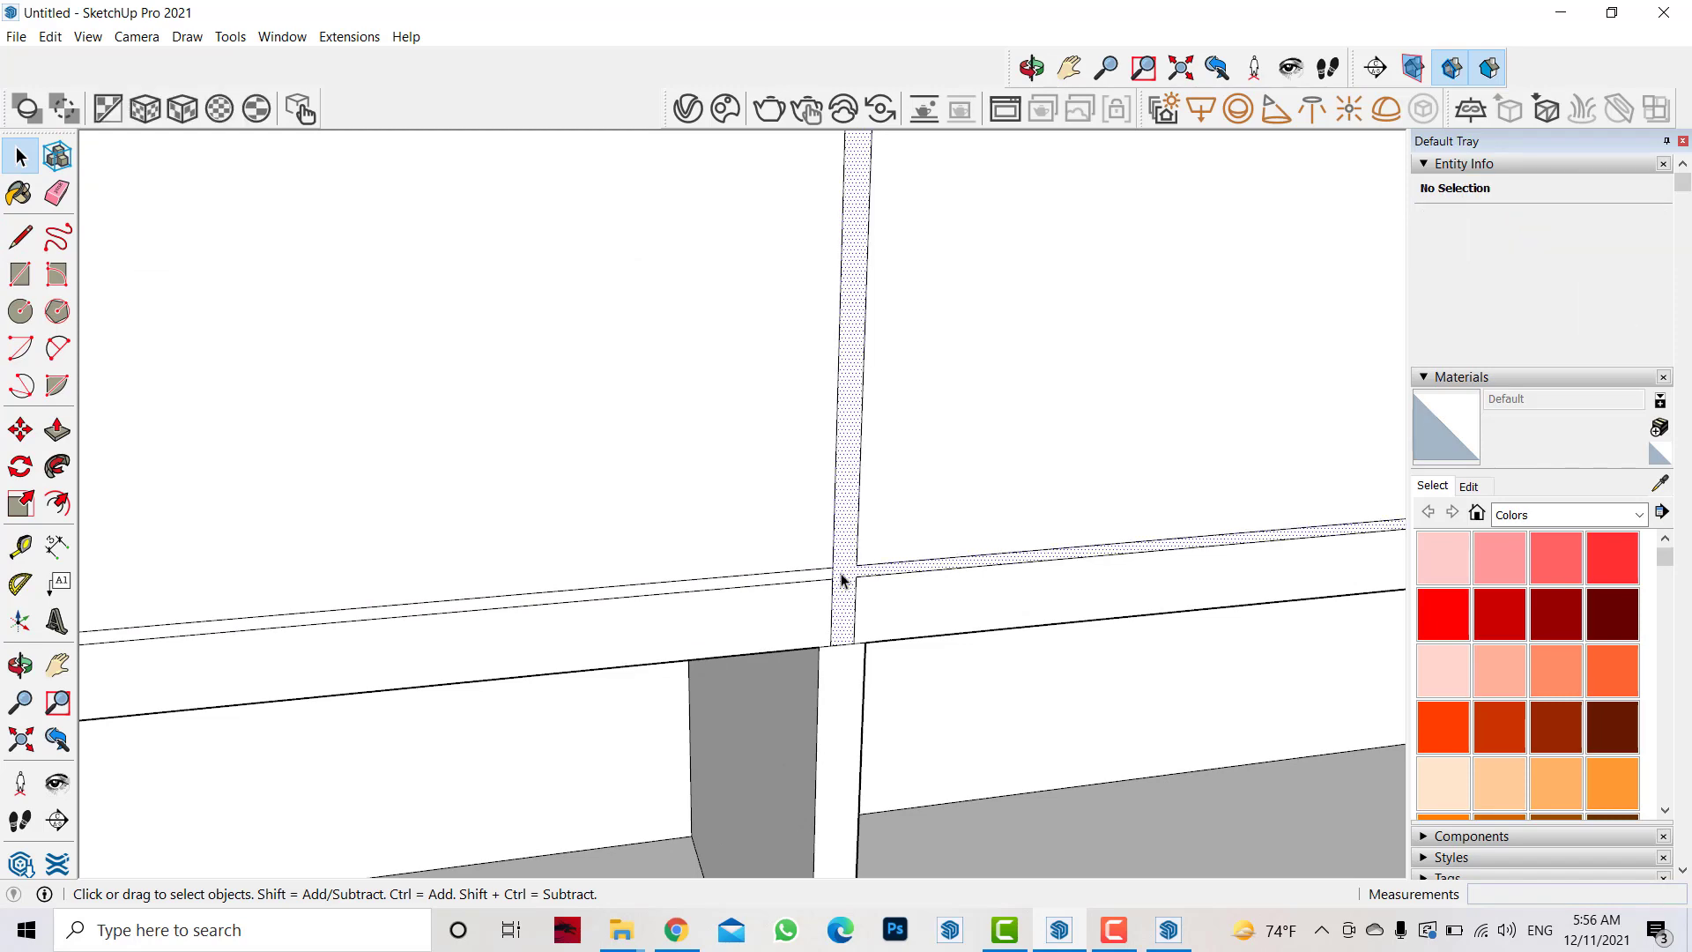
pyautogui.click(842, 578)
pyautogui.click(56, 430)
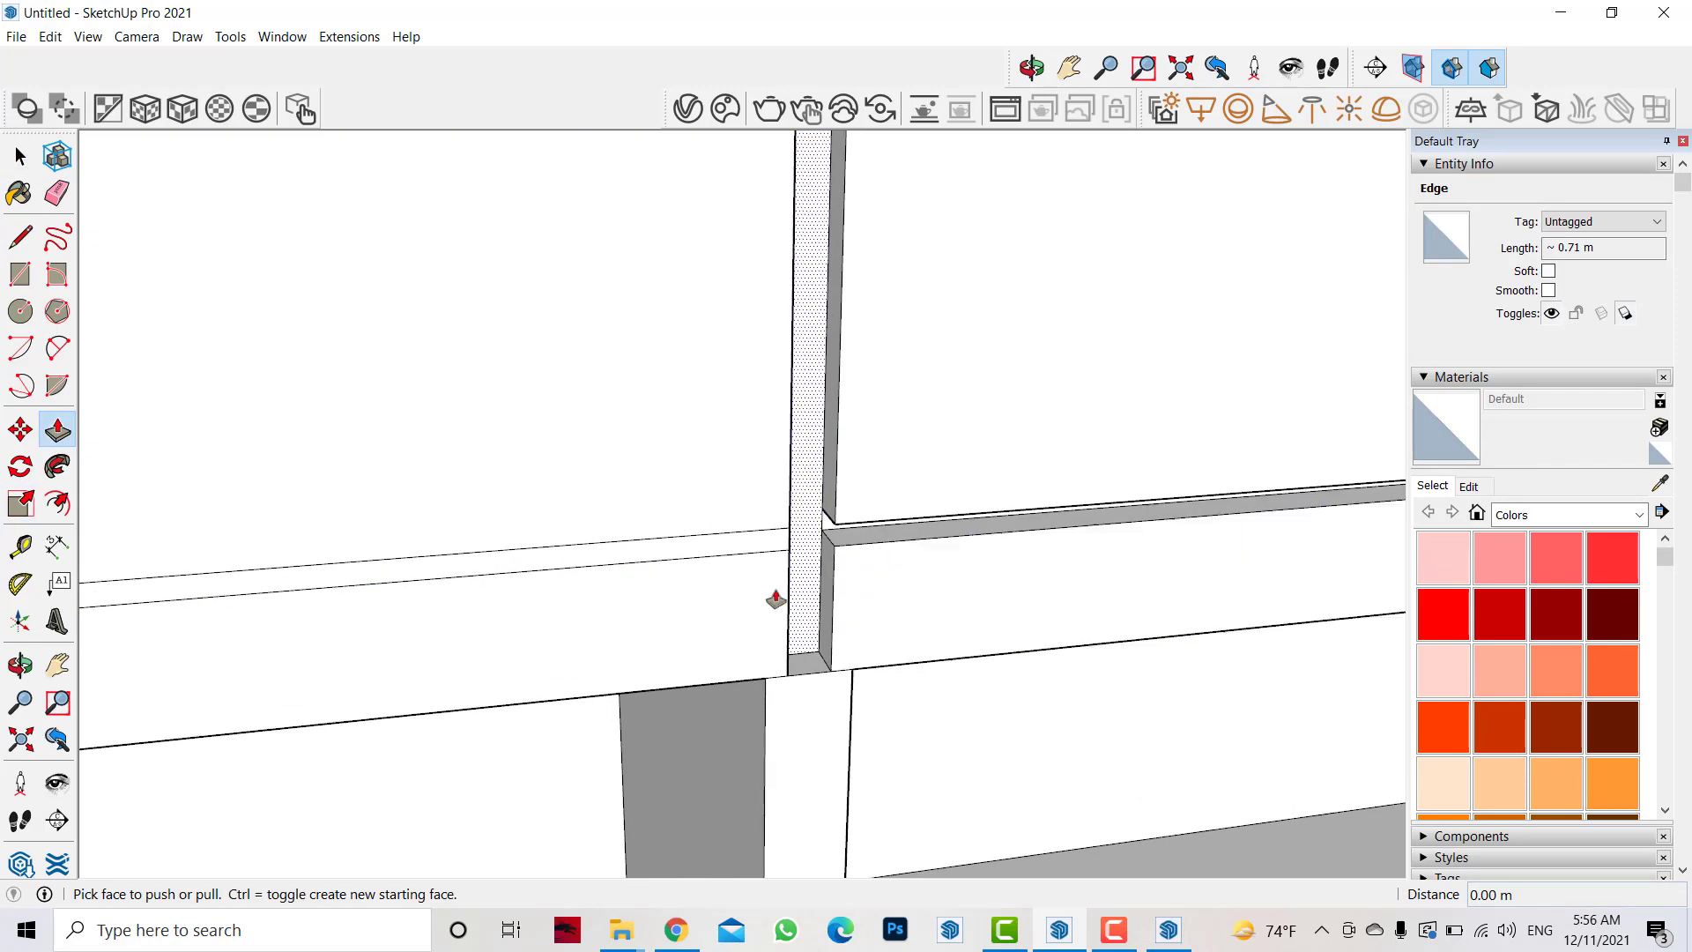
pyautogui.moveTo(773, 597); pyautogui.dragTo(778, 529)
pyautogui.doubleClick(821, 622)
pyautogui.scroll(-2, 821, 621)
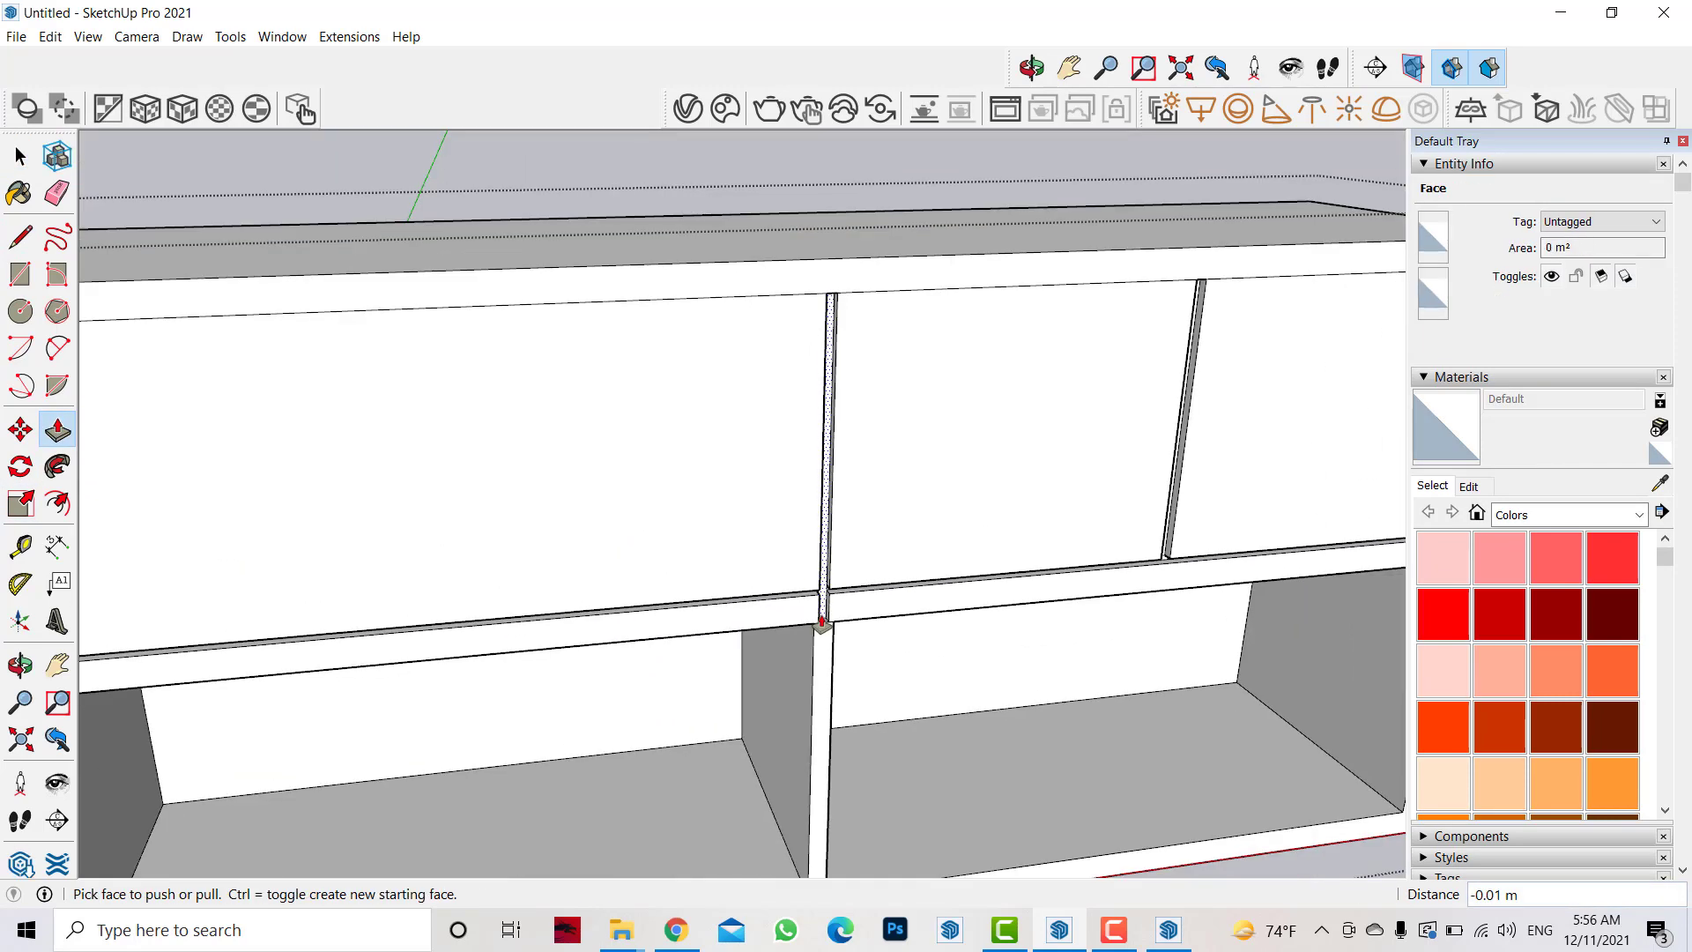
pyautogui.scroll(-5, 821, 621)
# - Draw a vertical line down the left door's middle and copy it just beside itself
pyautogui.press('l')
pyautogui.scroll(5, 453, 373)
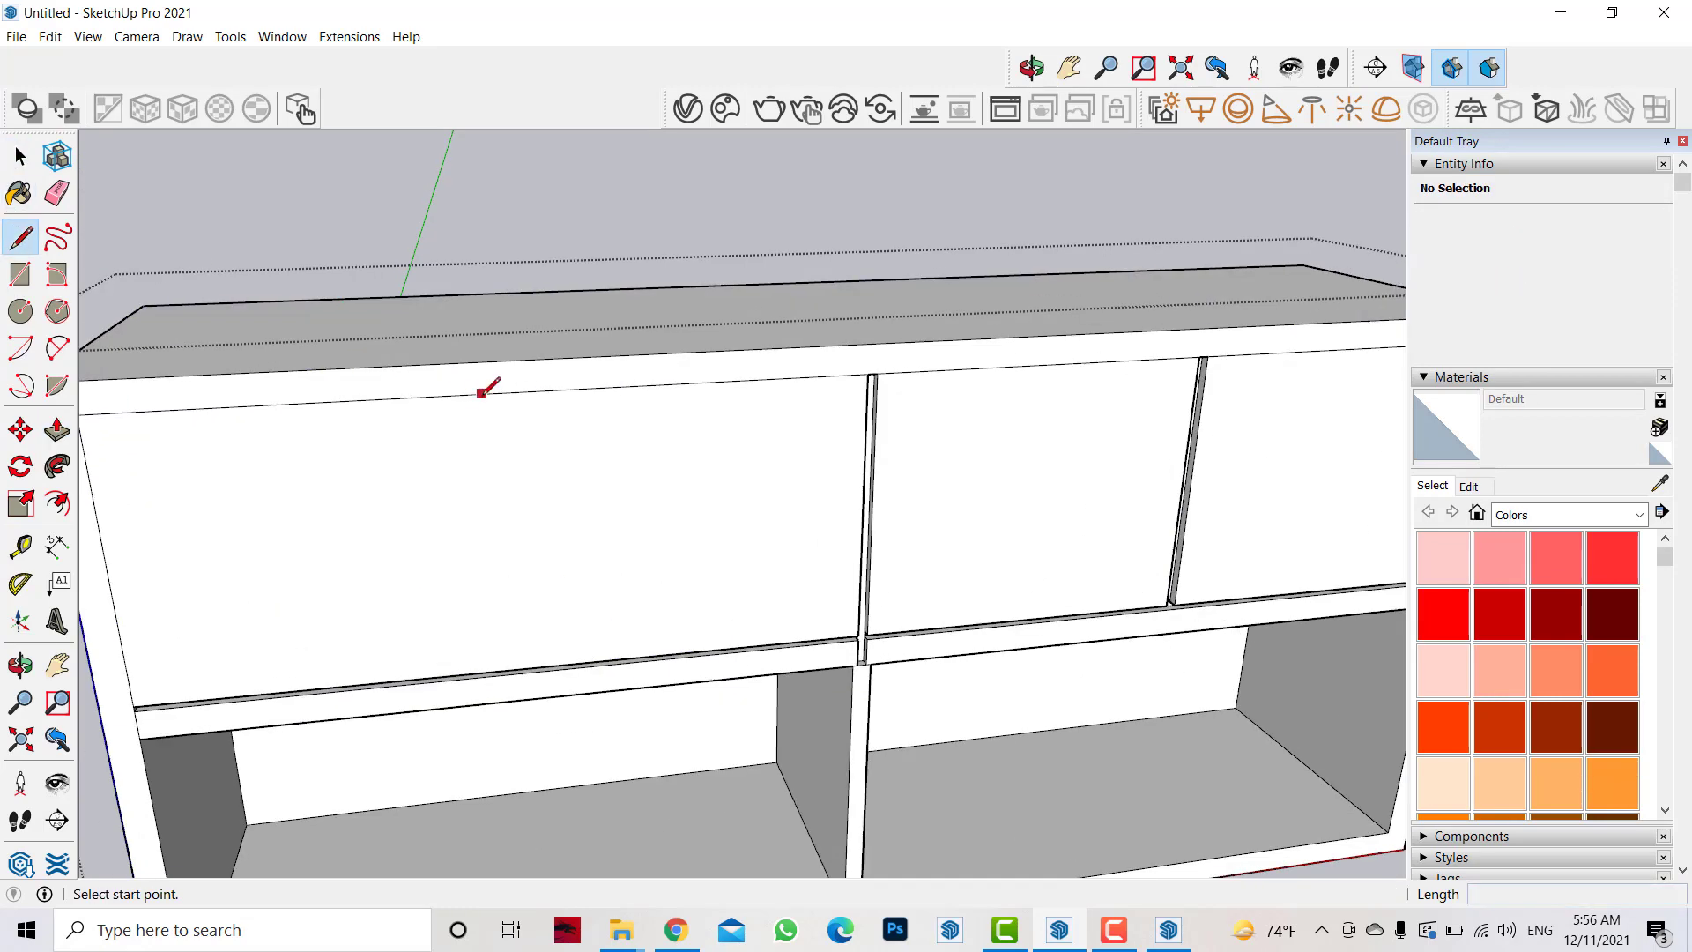
pyautogui.click(499, 392)
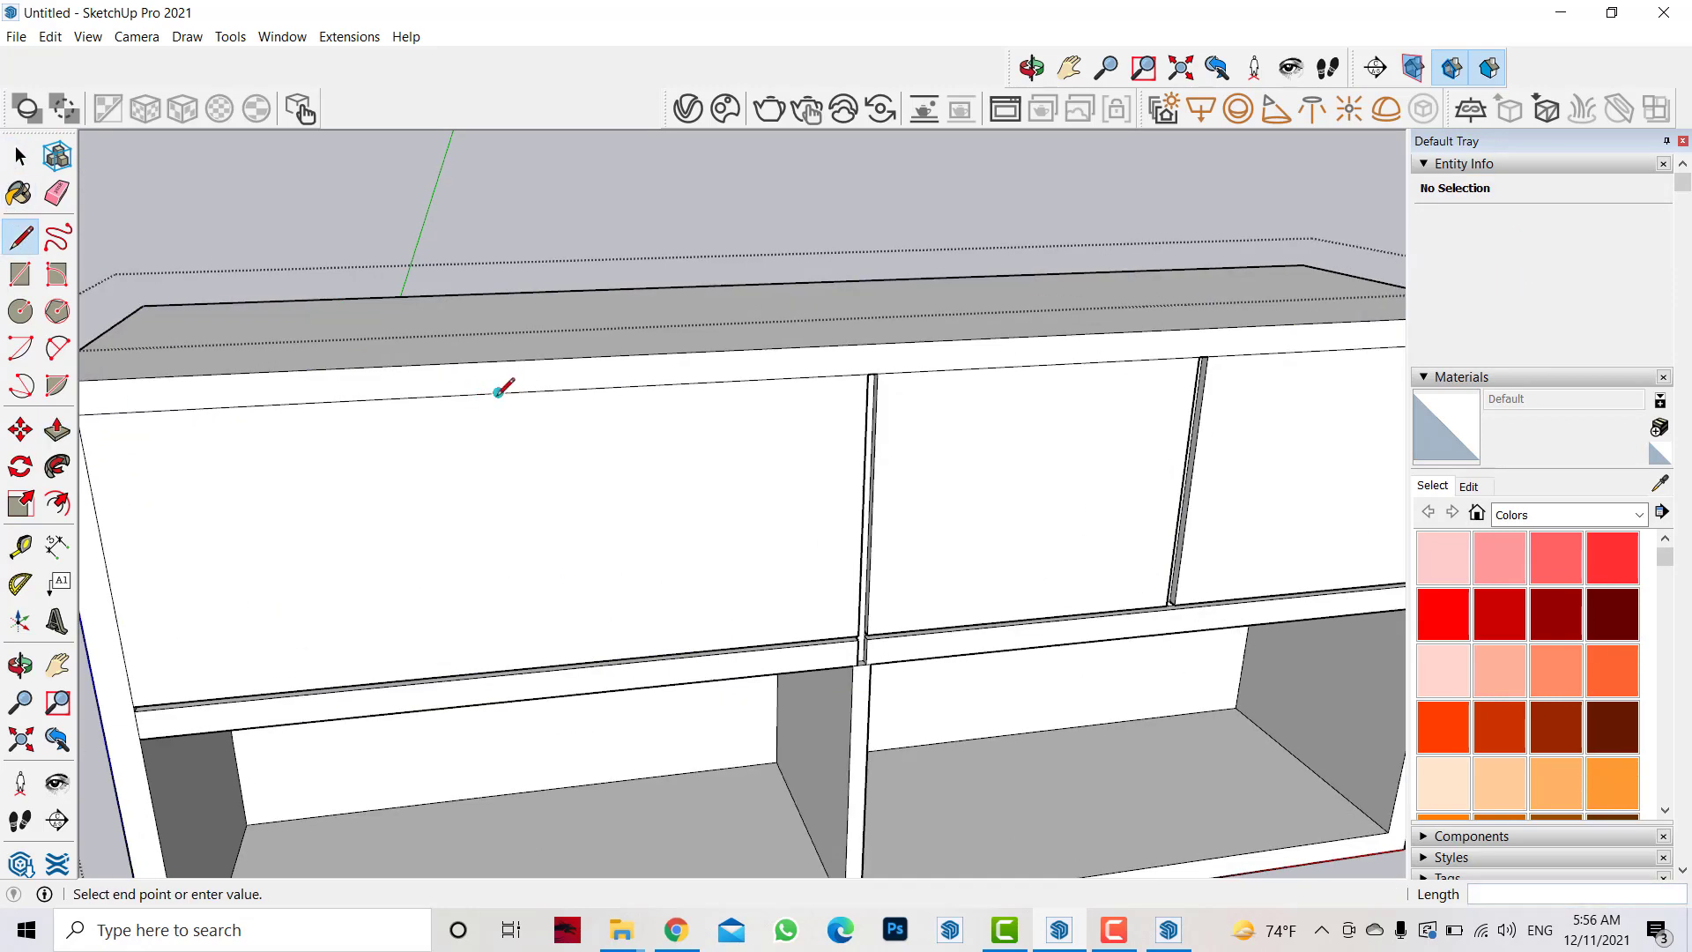
pyautogui.click(518, 669)
pyautogui.press('space')
pyautogui.scroll(2, 504, 416)
pyautogui.click(498, 405)
pyautogui.press('m')
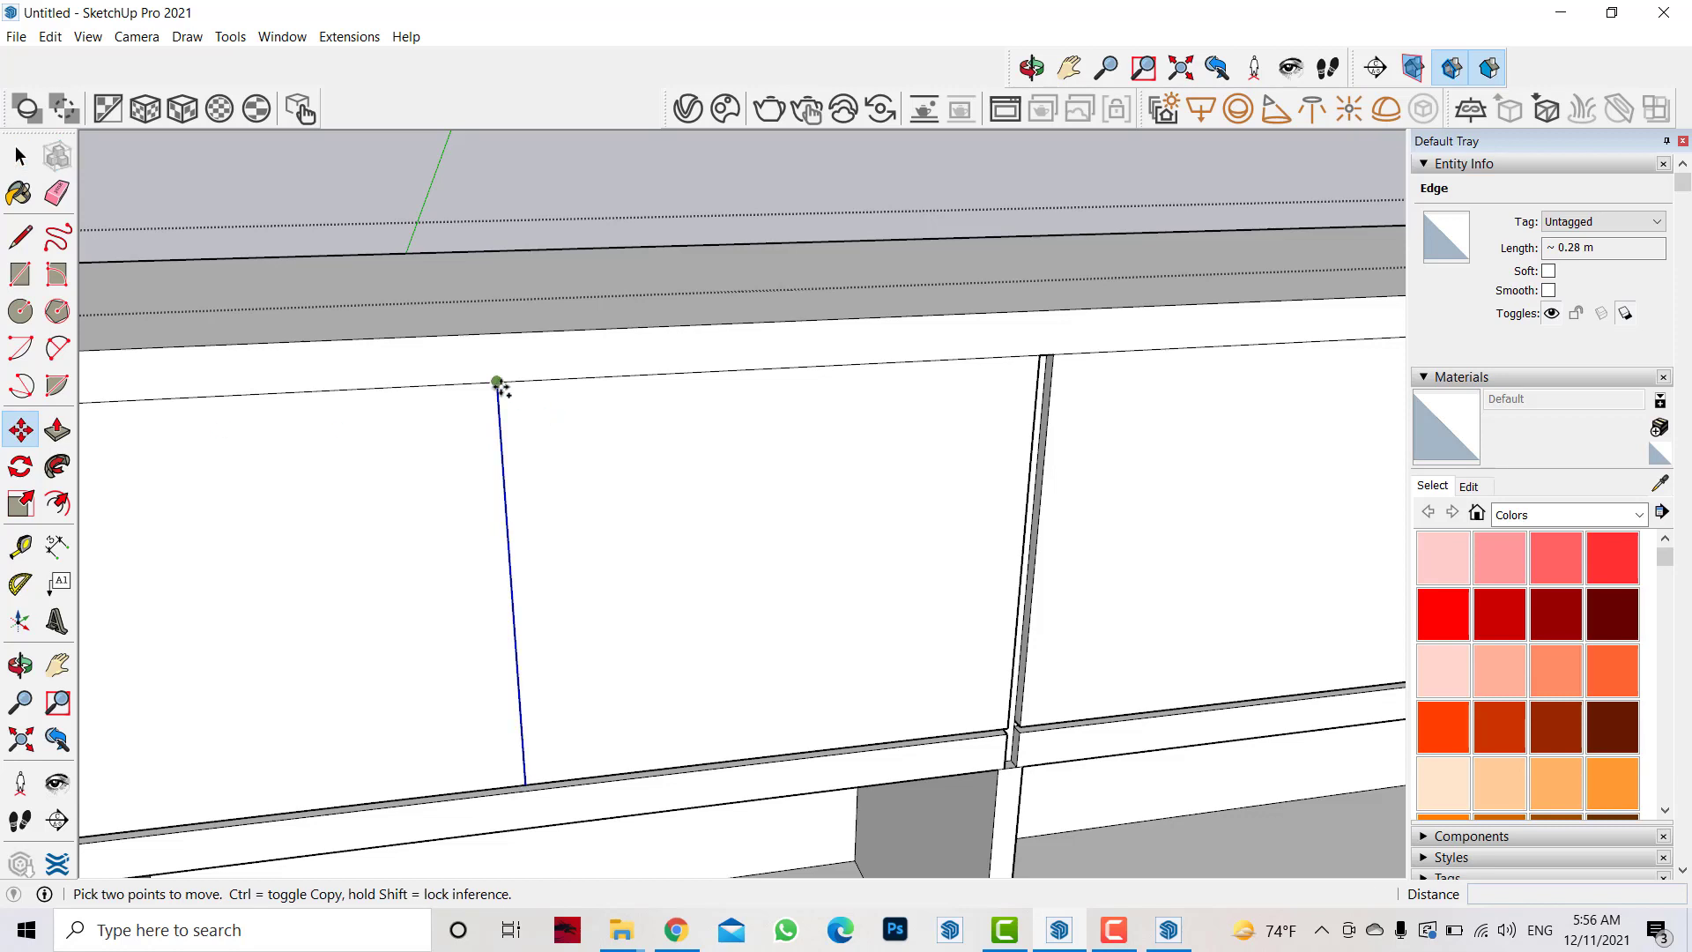
pyautogui.press('ctrl')
pyautogui.click(498, 385)
pyautogui.moveTo(506, 379); pyautogui.dragTo(480, 382)
pyautogui.press('space')
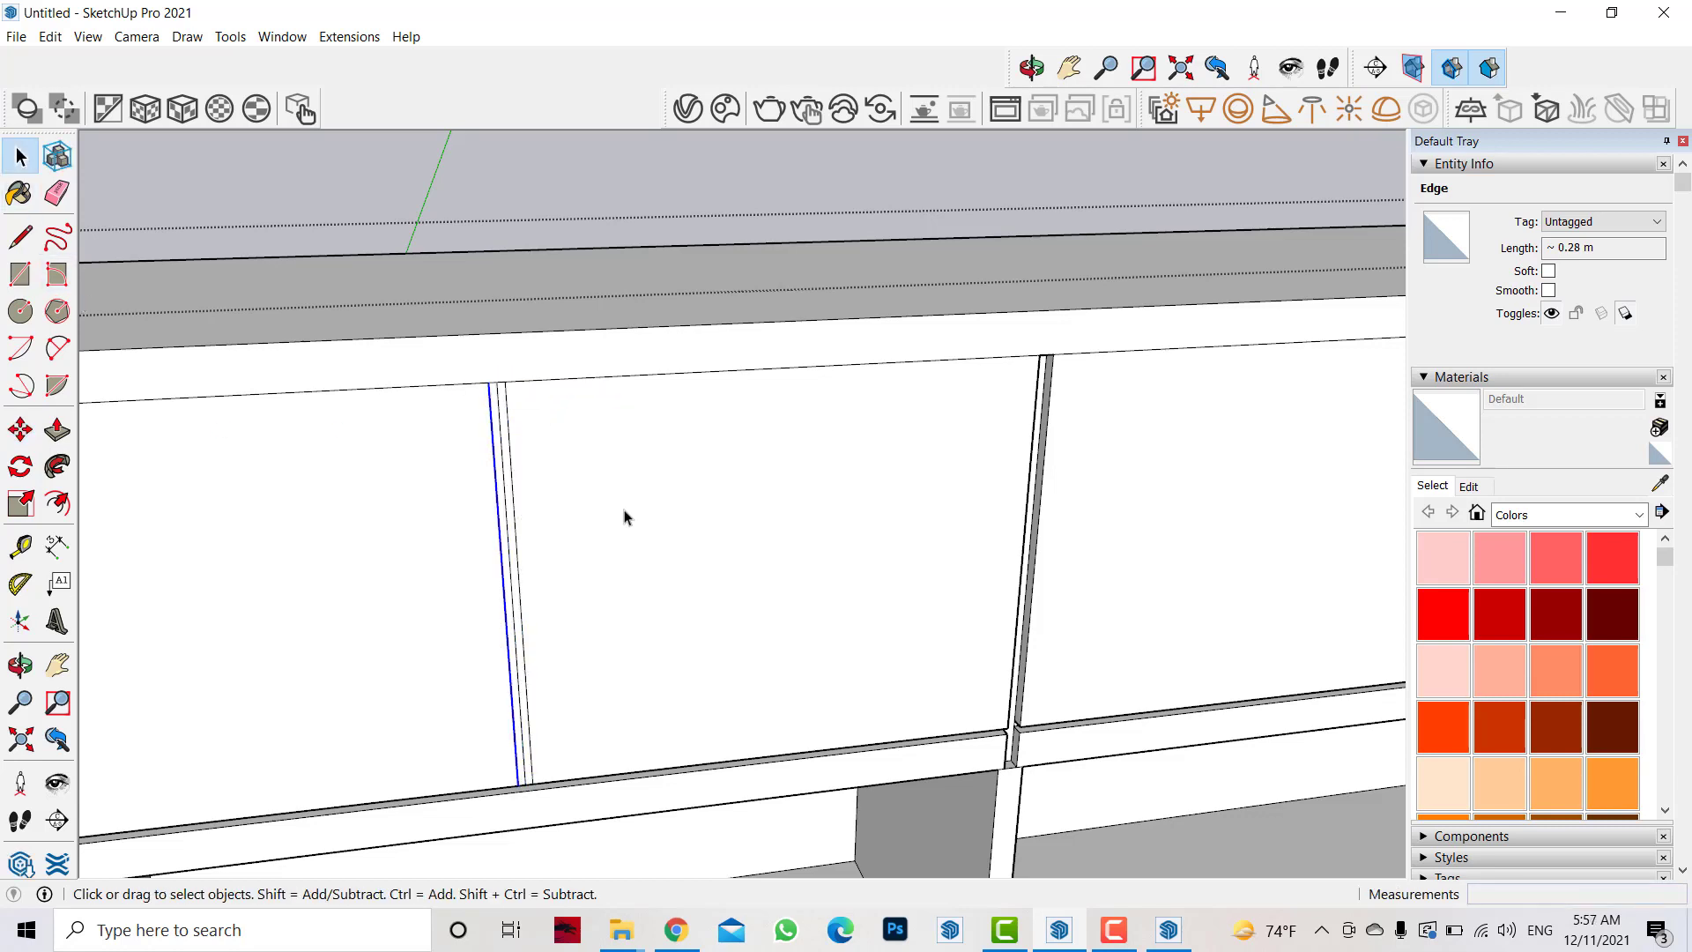
# - Recess the new left-door strip to match the other gaps
pyautogui.scroll(3, 500, 407)
pyautogui.click(503, 546)
pyautogui.press('p')
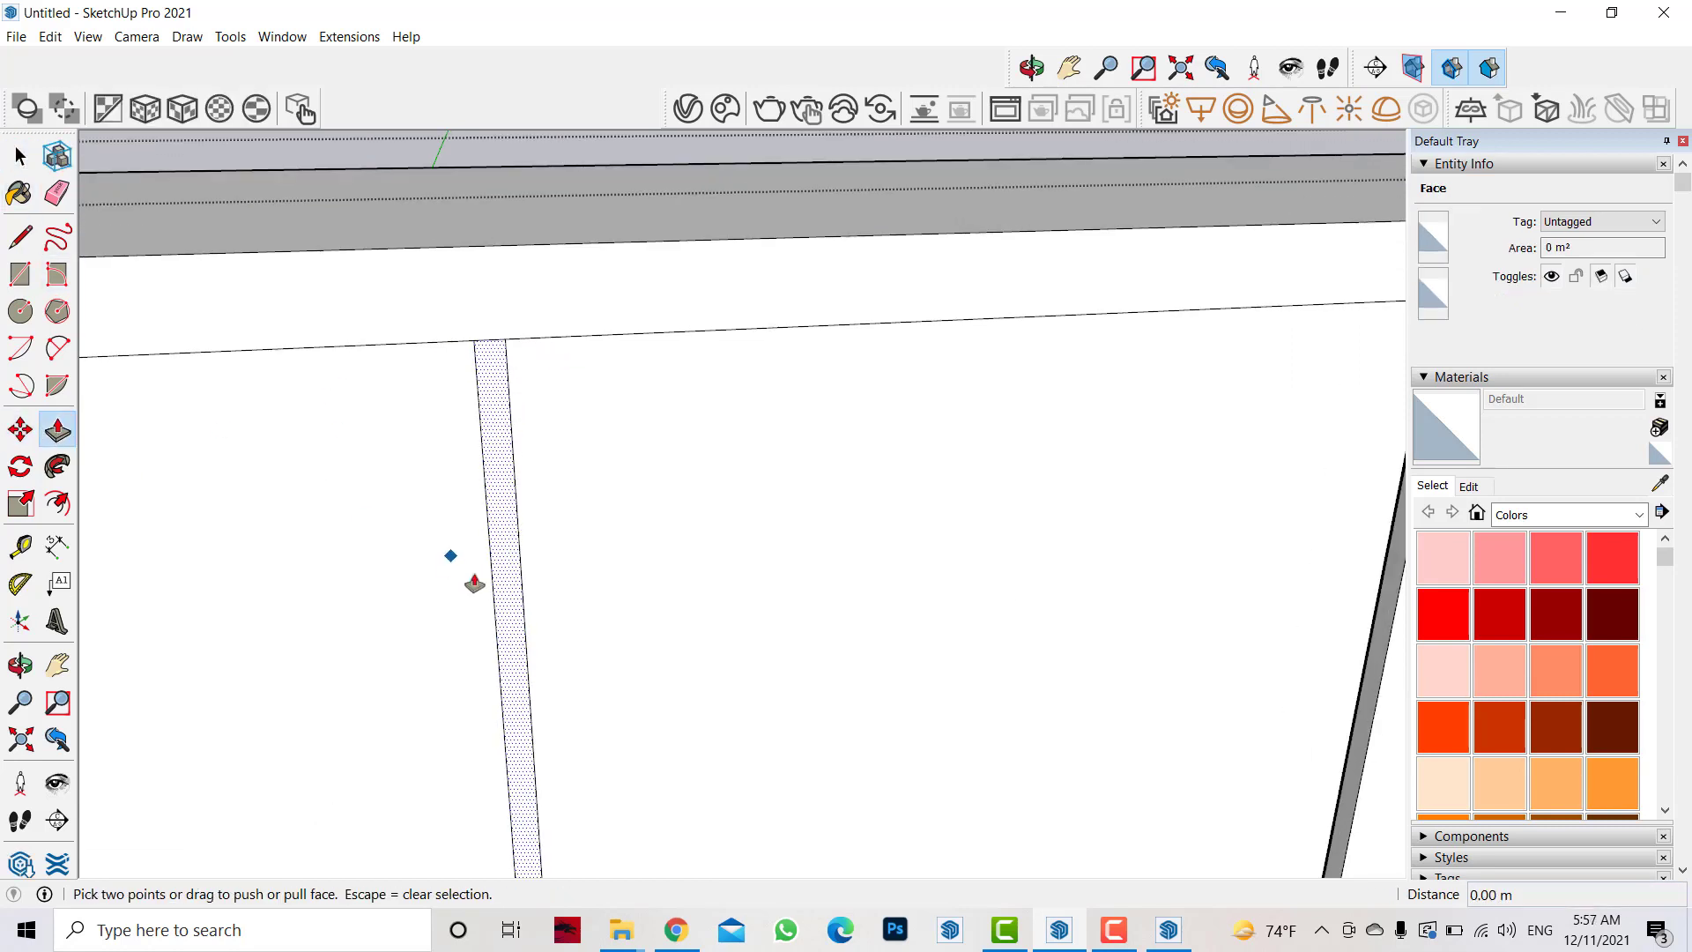
pyautogui.click(507, 579)
pyautogui.click(504, 540)
pyautogui.press('o')
pyautogui.moveTo(367, 575)
pyautogui.mouseDown()
pyautogui.moveTo(177, 582)
pyautogui.moveTo(421, 500)
pyautogui.moveTo(453, 396)
pyautogui.mouseUp()
pyautogui.scroll(-5, 421, 500)
# - Push/Pull the desk's end face out 1.2 m to form a new block
pyautogui.scroll(-3, 453, 397)
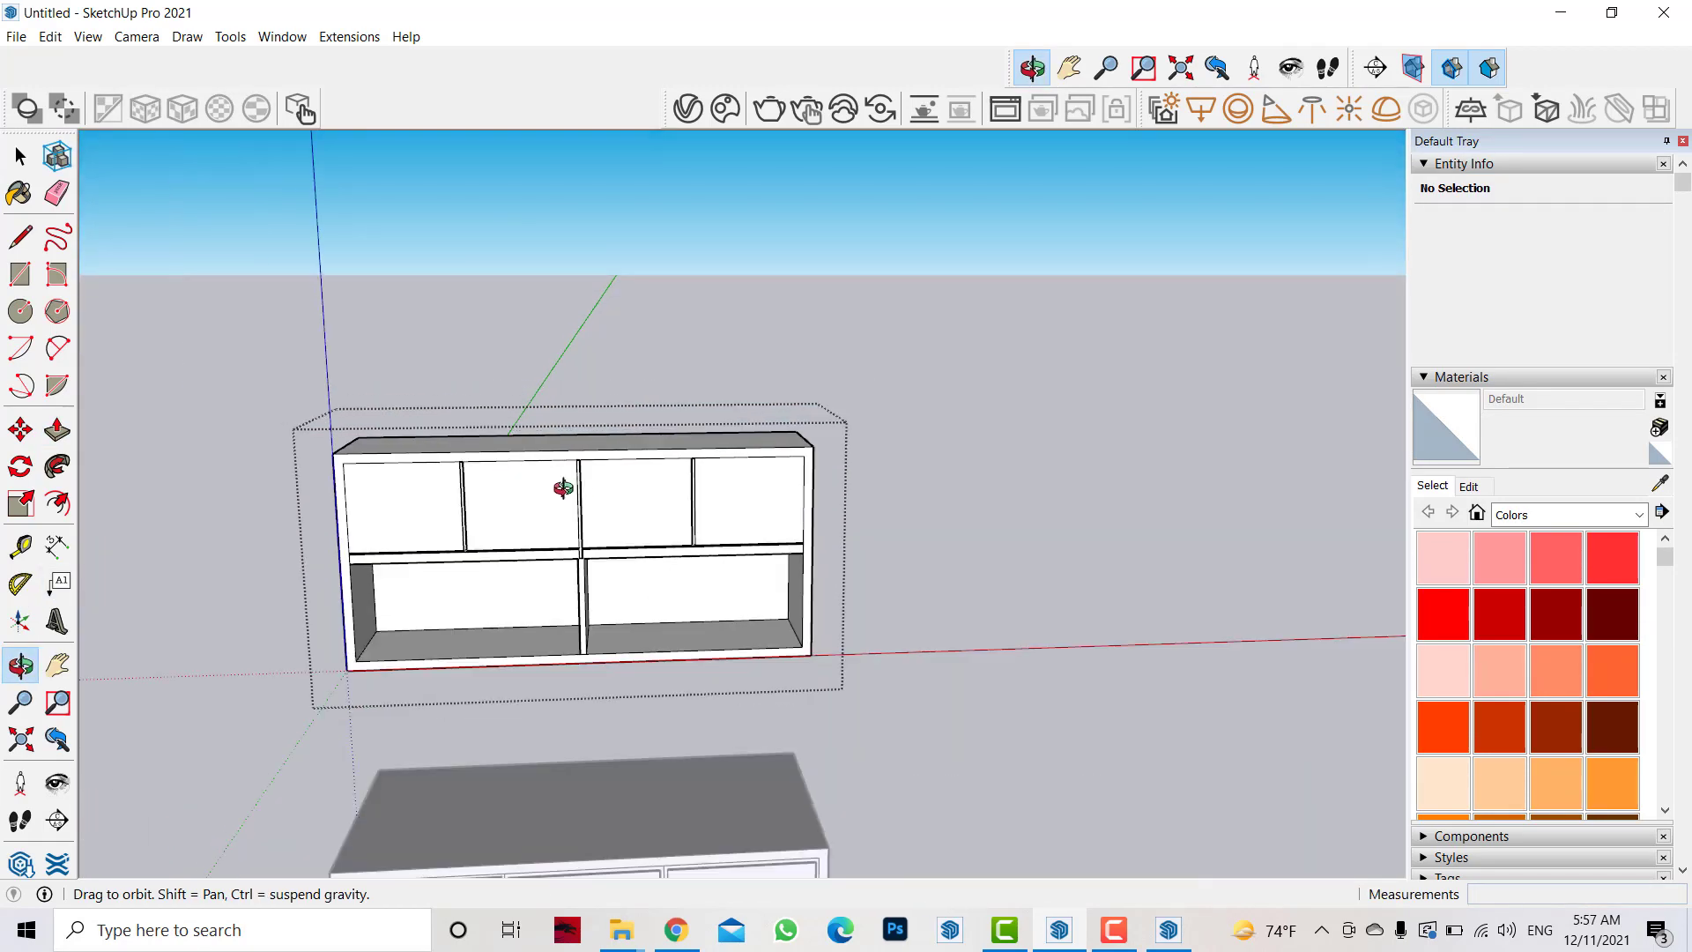
pyautogui.press('space')
pyautogui.moveTo(187, 348); pyautogui.dragTo(226, 454, button='middle')
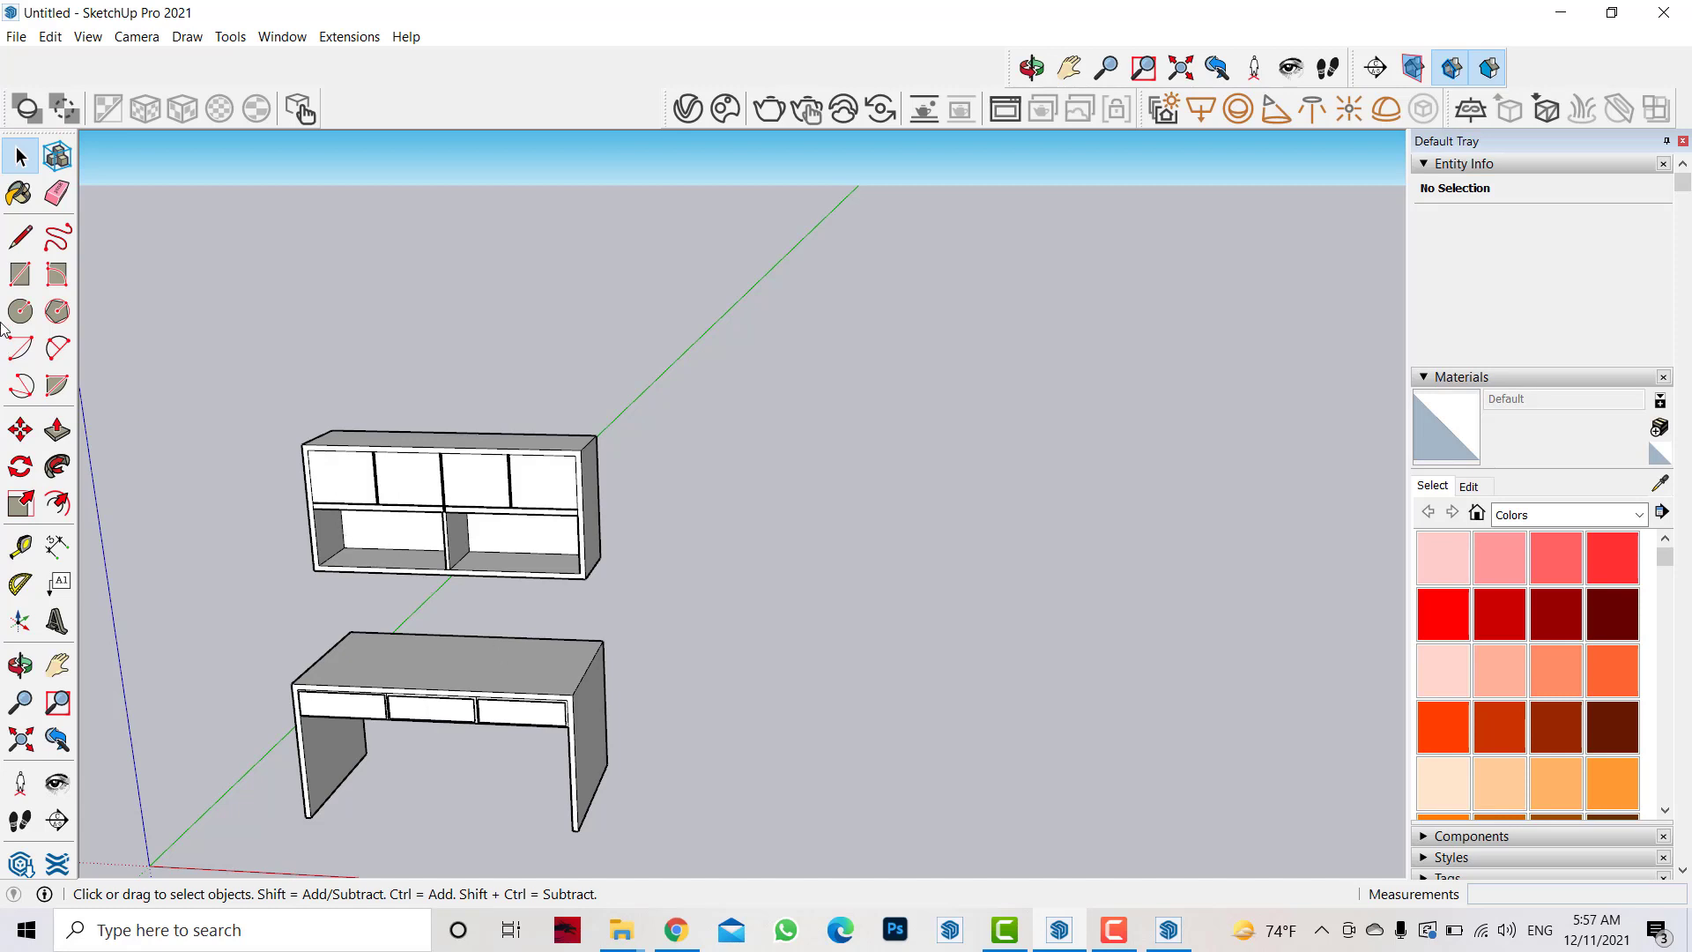
pyautogui.click(19, 274)
pyautogui.scroll(2, 813, 593)
pyautogui.click(419, 710)
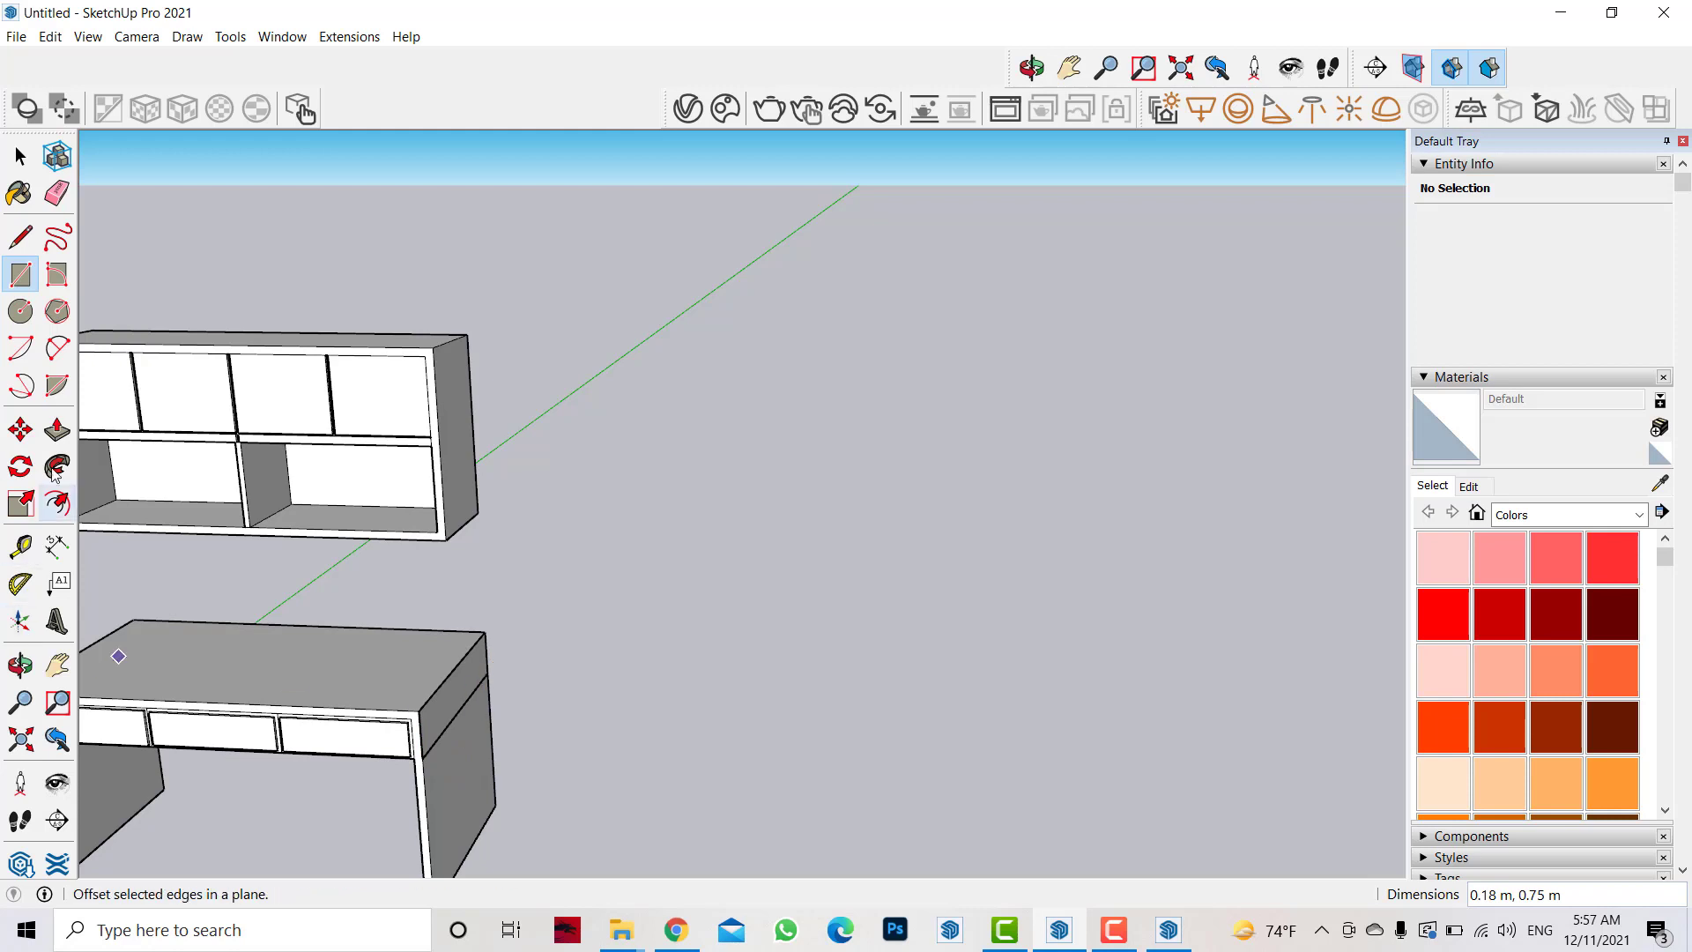
pyautogui.click(57, 430)
pyautogui.click(454, 705)
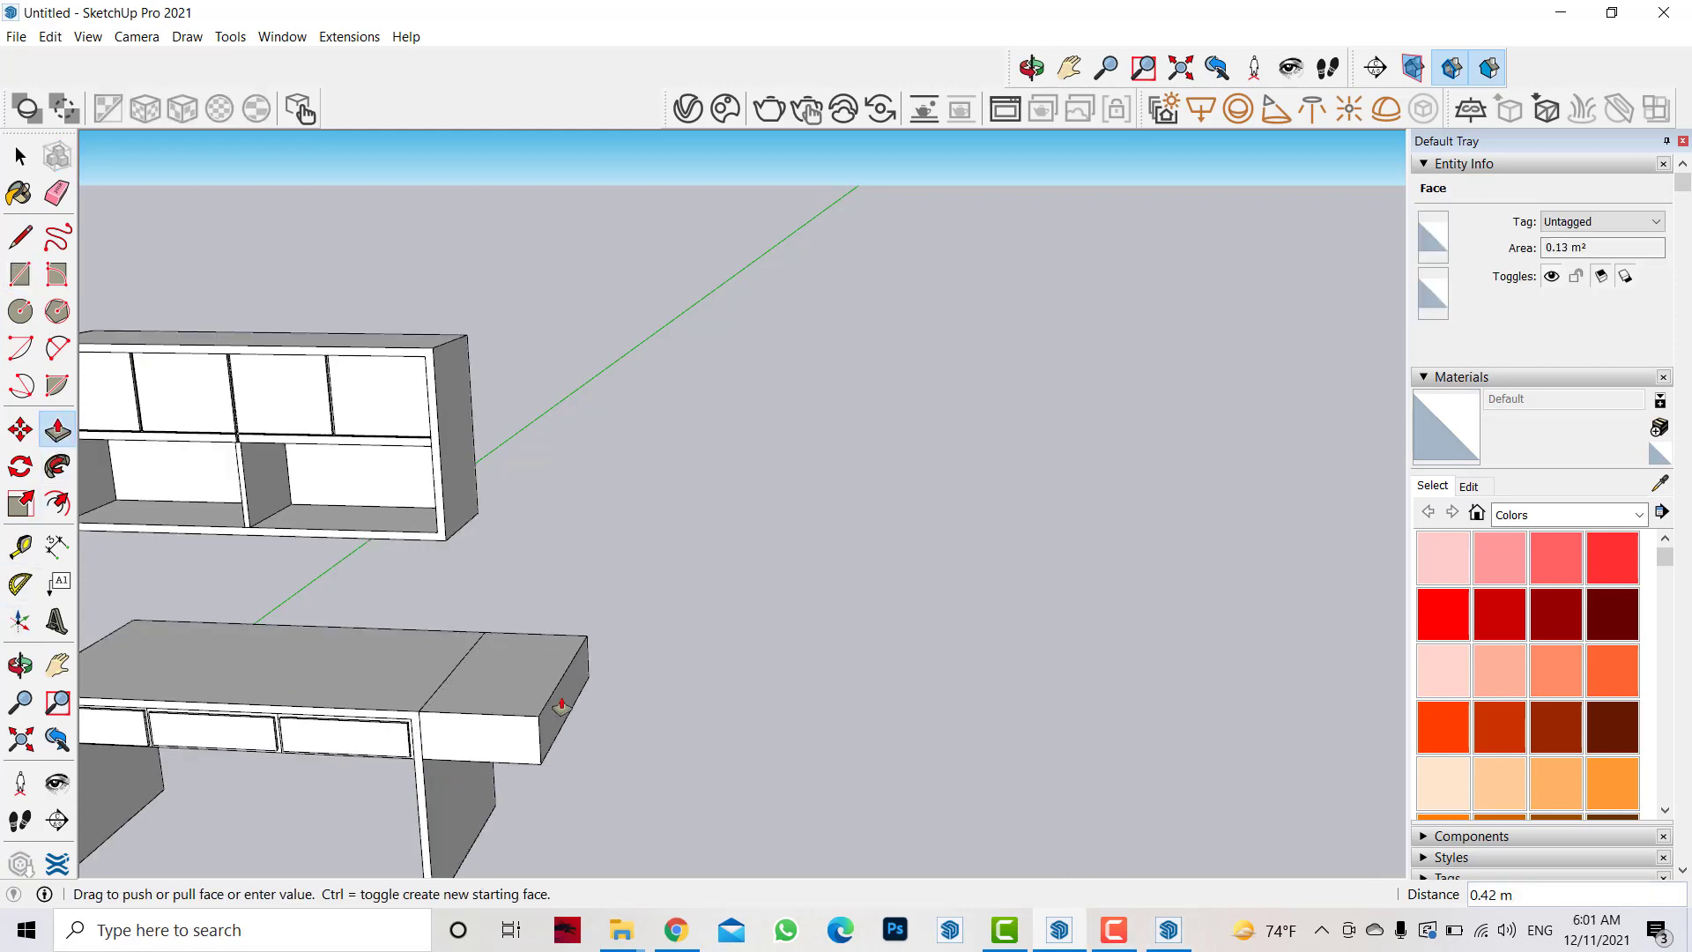
pyautogui.write('1.2')
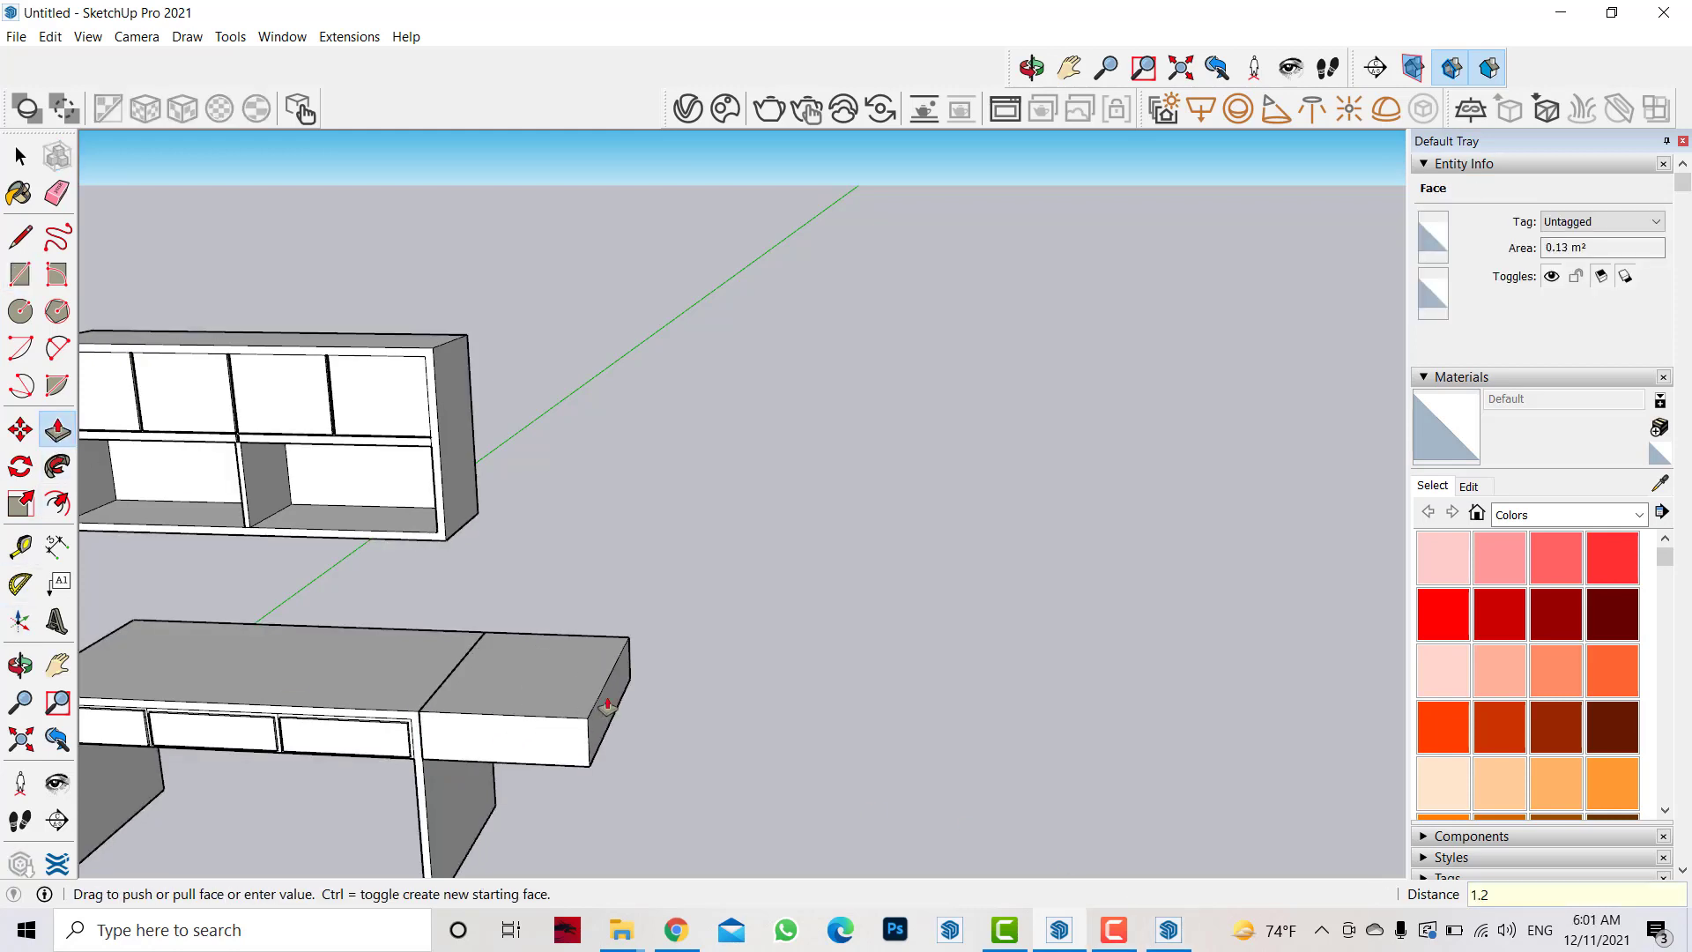
pyautogui.press('Return')
# - Group the new block and move it 0.55 m along the red axis to the desk's right
pyautogui.press('space')
pyautogui.tripleClick(617, 690)
pyautogui.rightClick(620, 694)
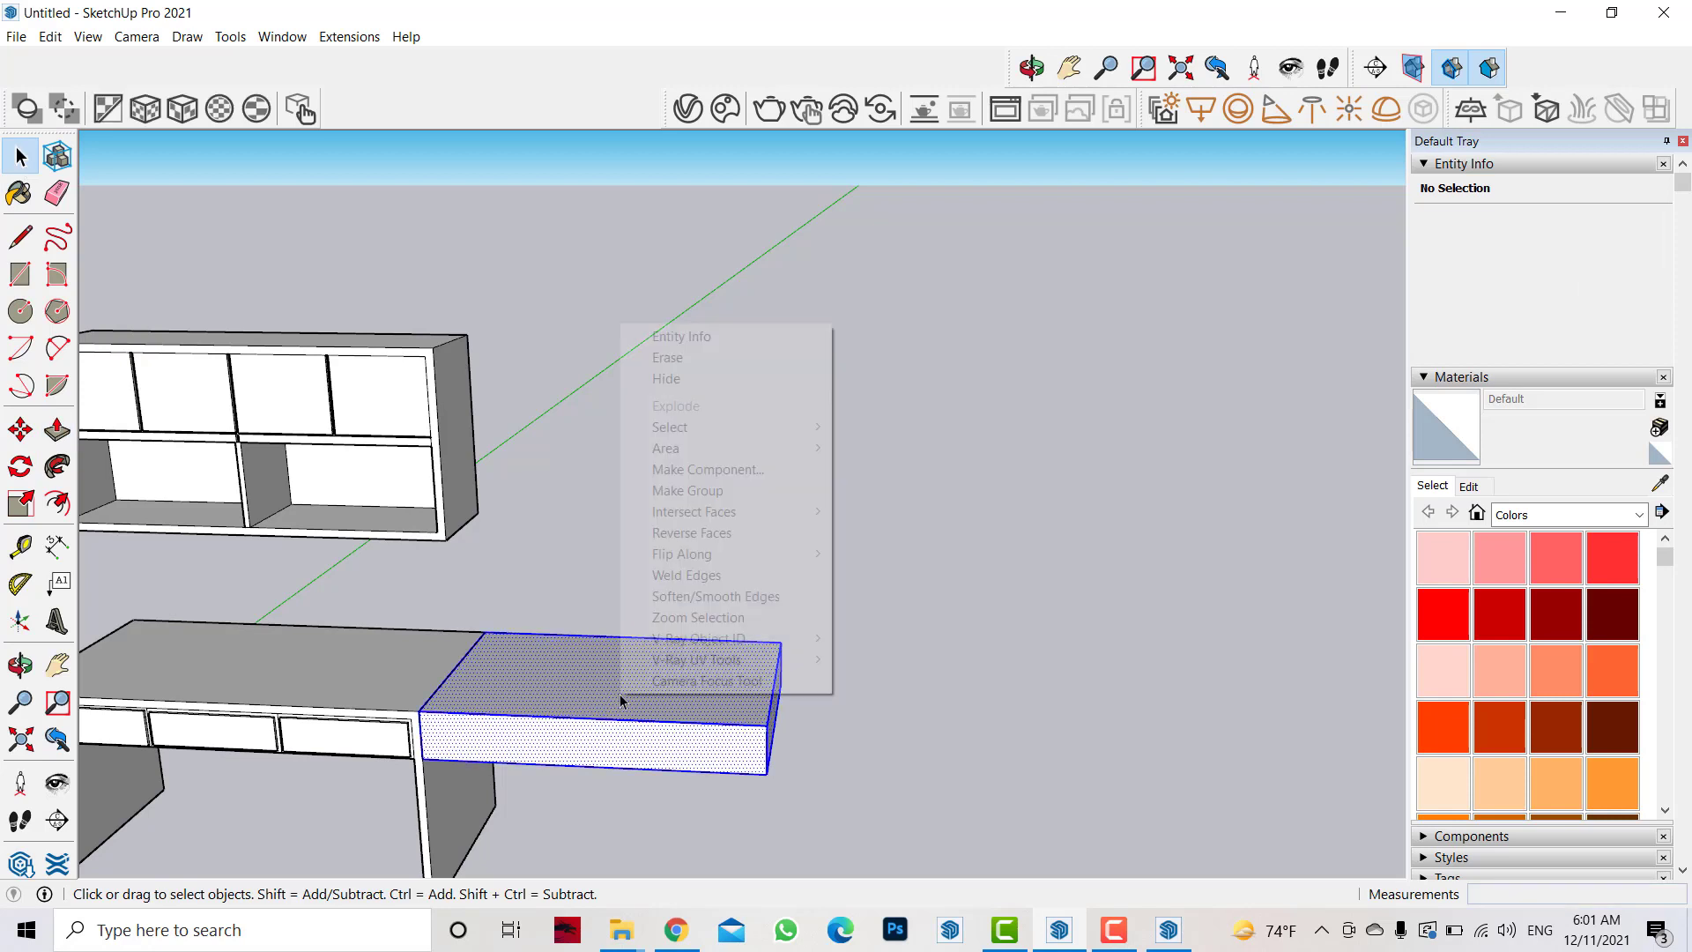
pyautogui.click(689, 490)
pyautogui.press('m')
pyautogui.click(498, 699)
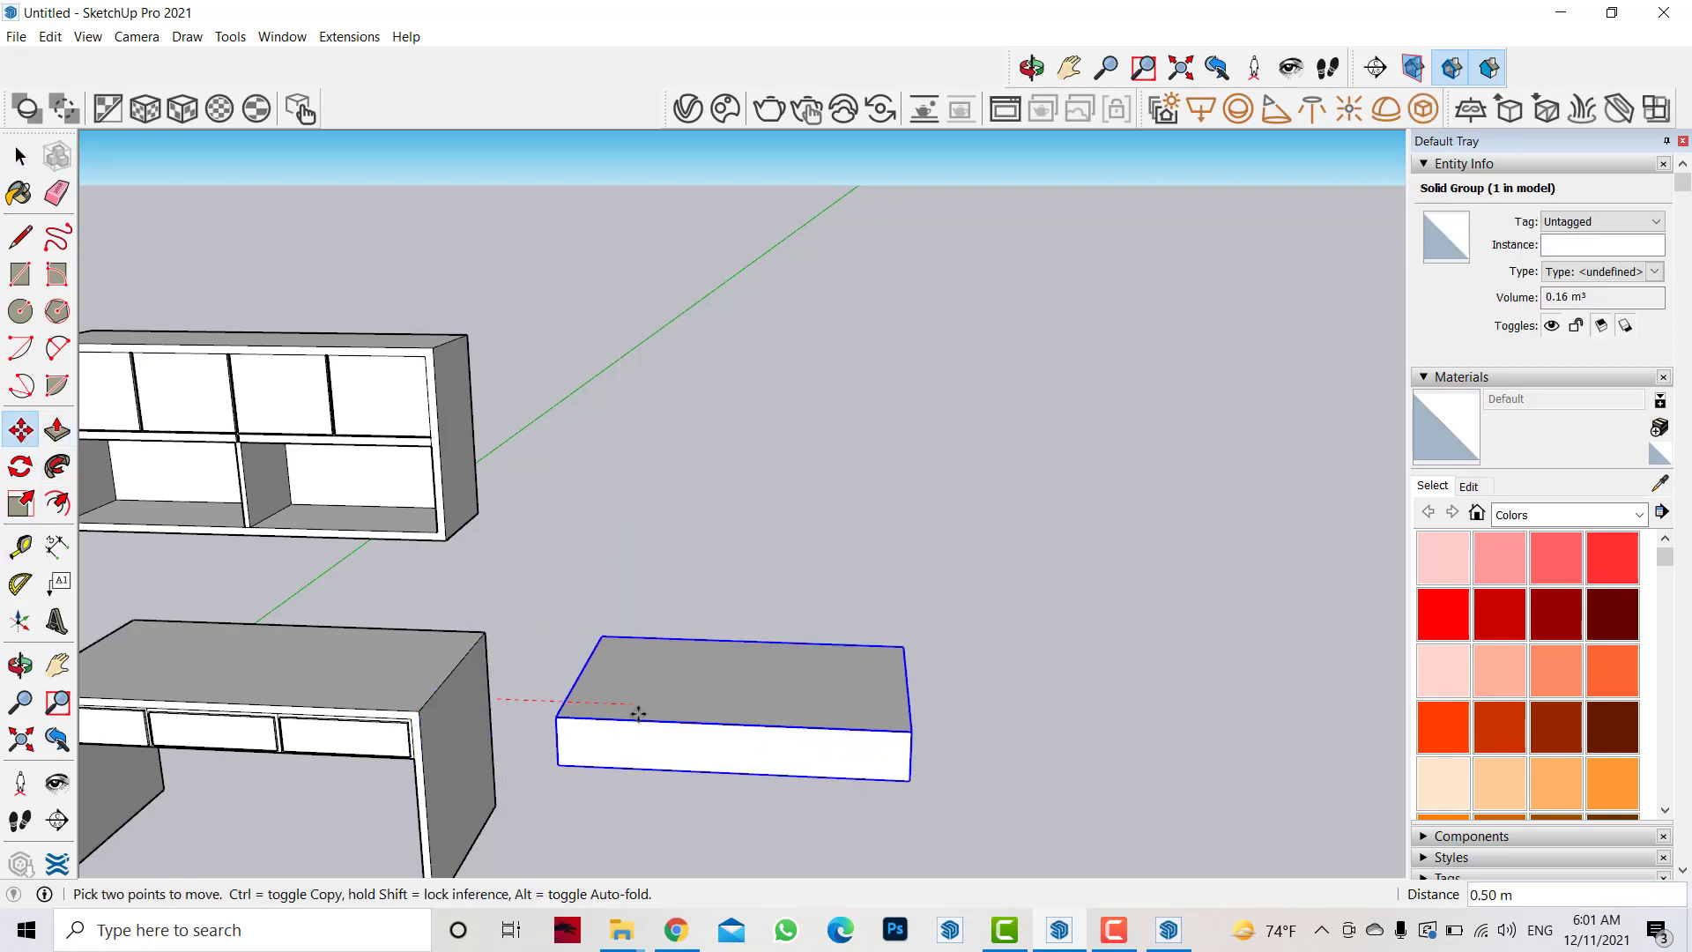
pyautogui.click(653, 714)
pyautogui.moveTo(783, 766)
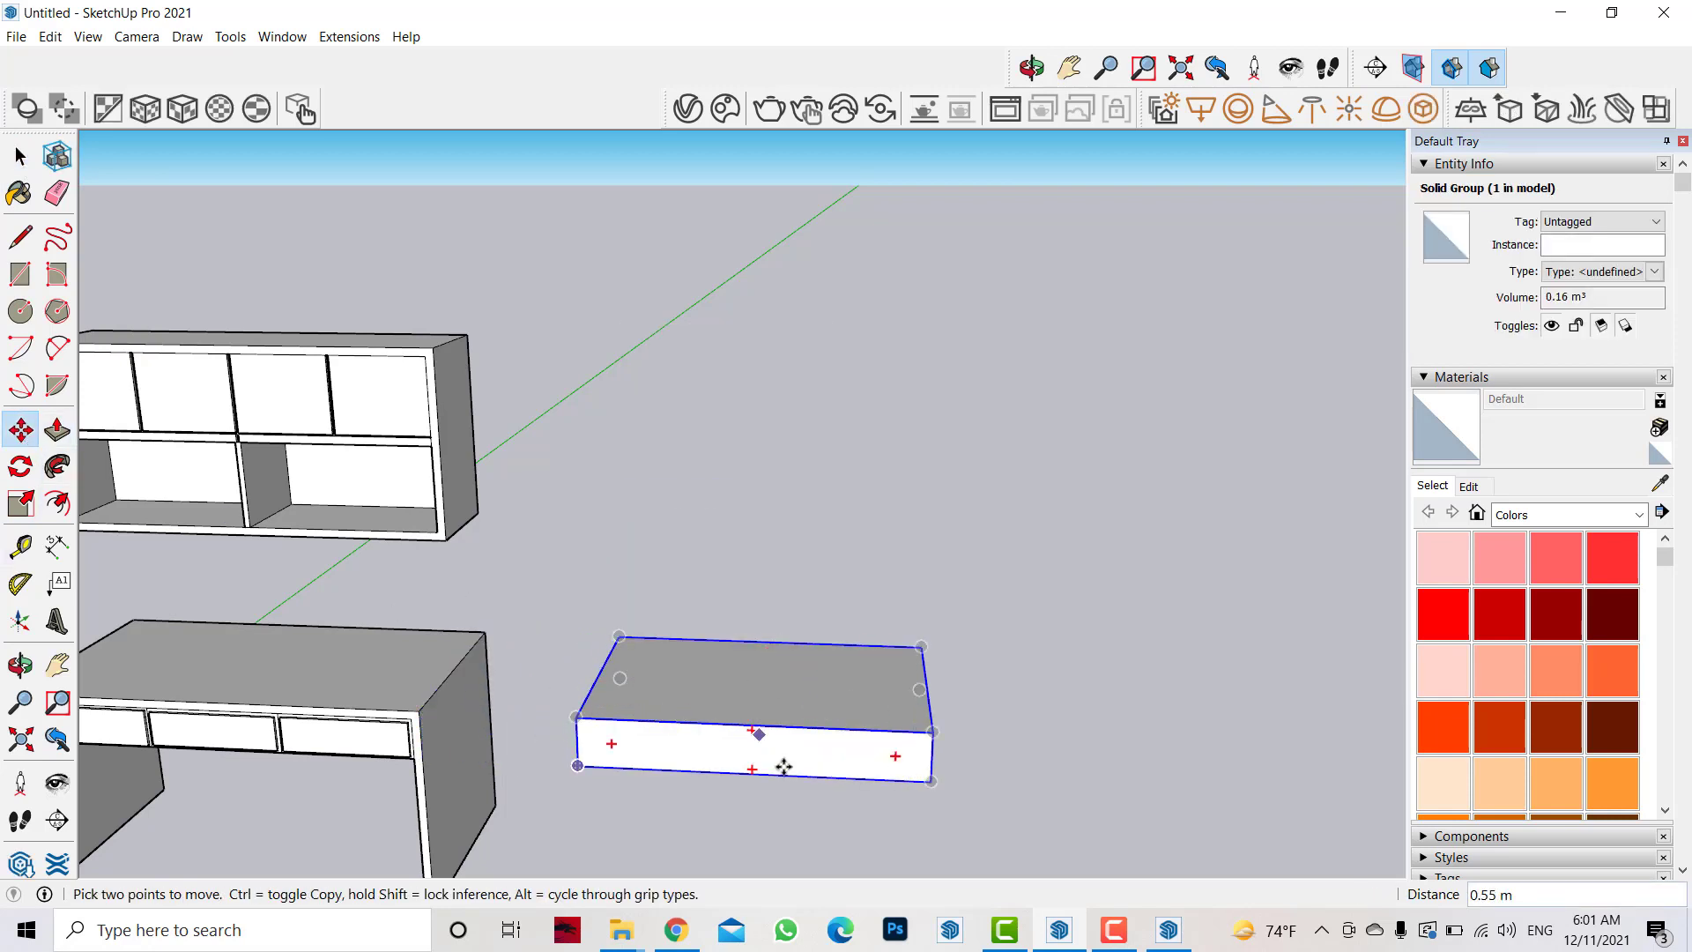
pyautogui.click(20, 665)
pyautogui.moveTo(767, 688); pyautogui.dragTo(805, 710)
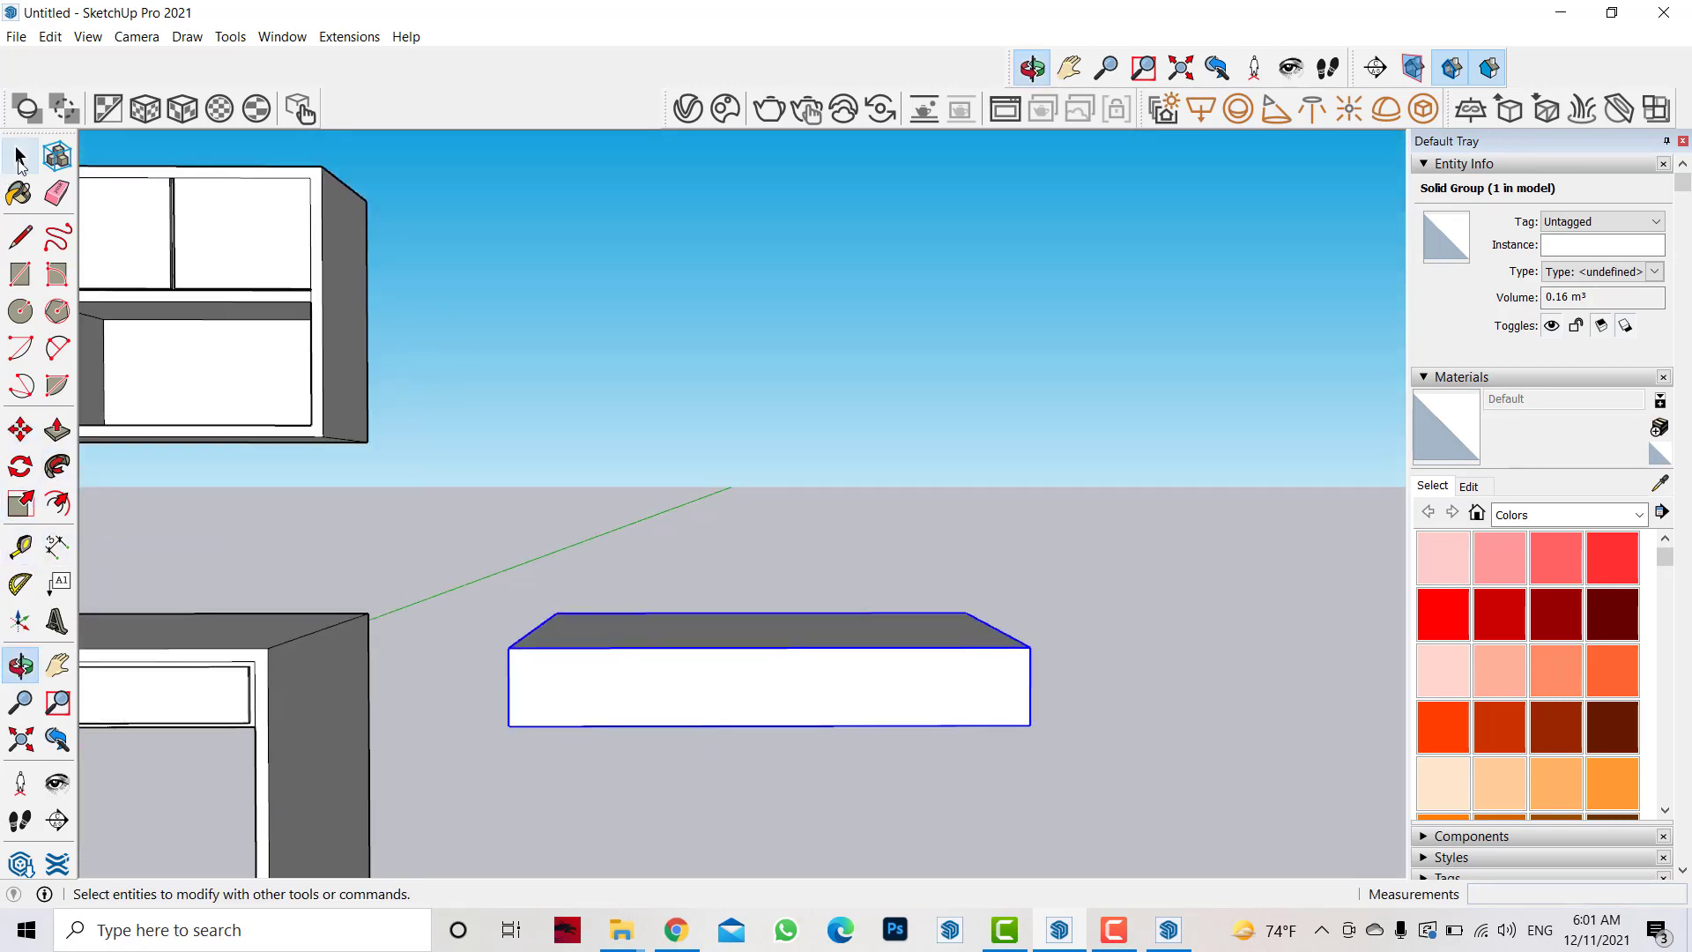
# - Inside the box group, draw a center line on the front and copy it 0.02 m
pyautogui.click(20, 158)
pyautogui.doubleClick(782, 665)
pyautogui.press('l')
pyautogui.click(769, 646)
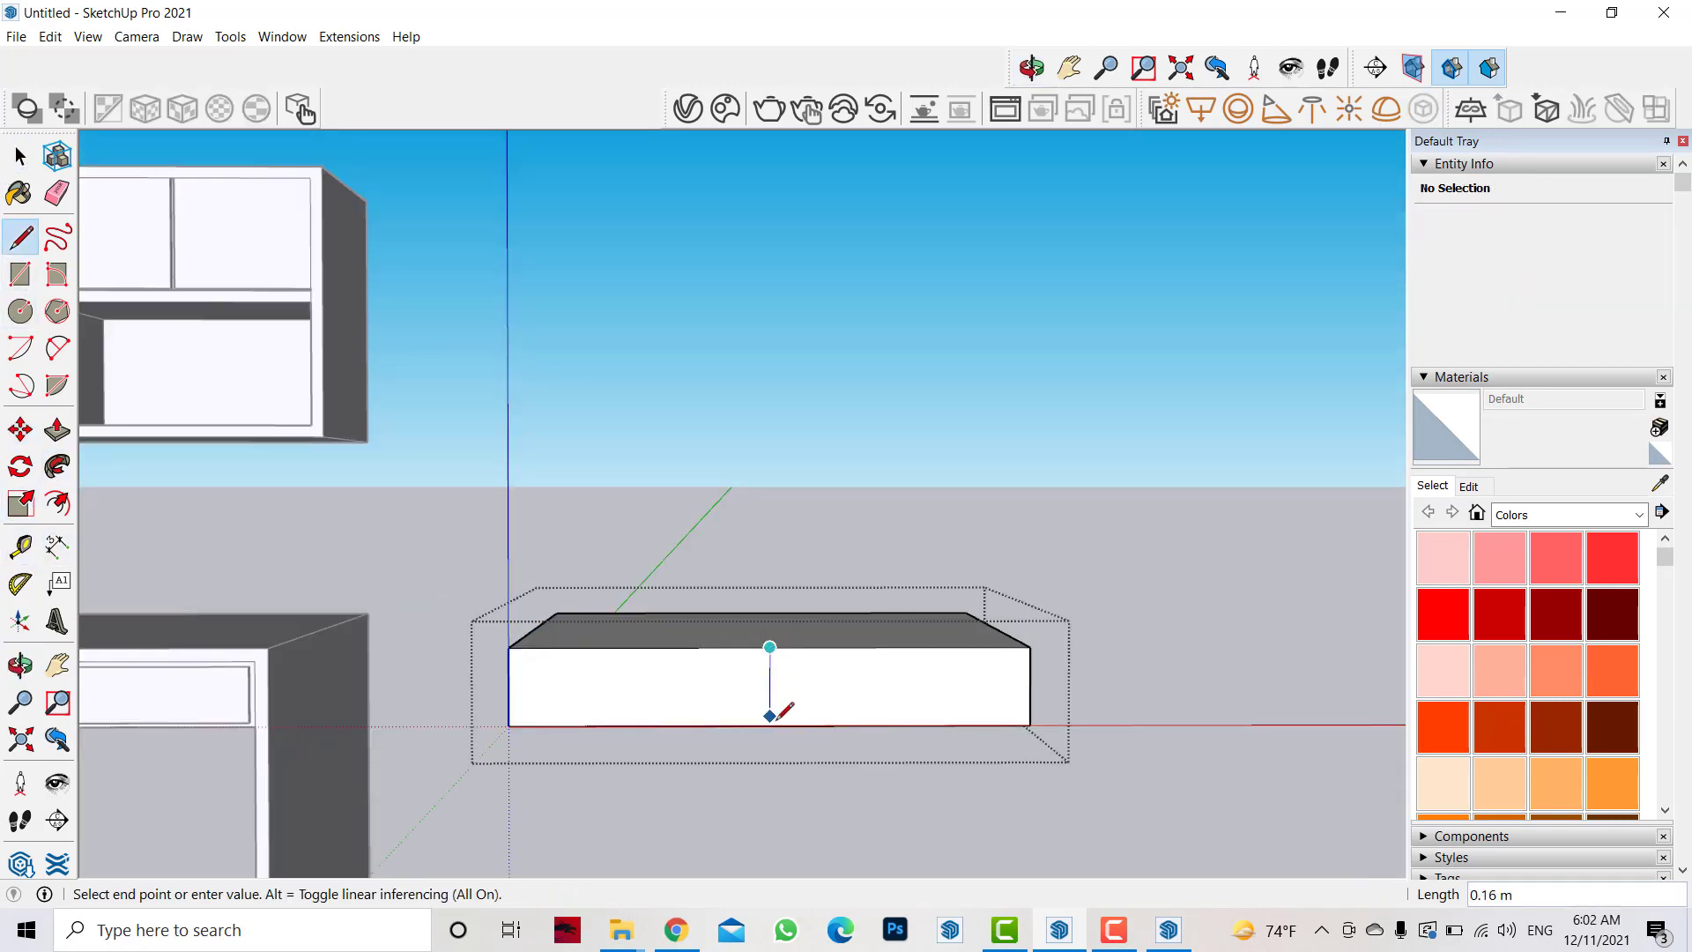
pyautogui.scroll(3, 787, 704)
pyautogui.press('space')
pyautogui.press('m')
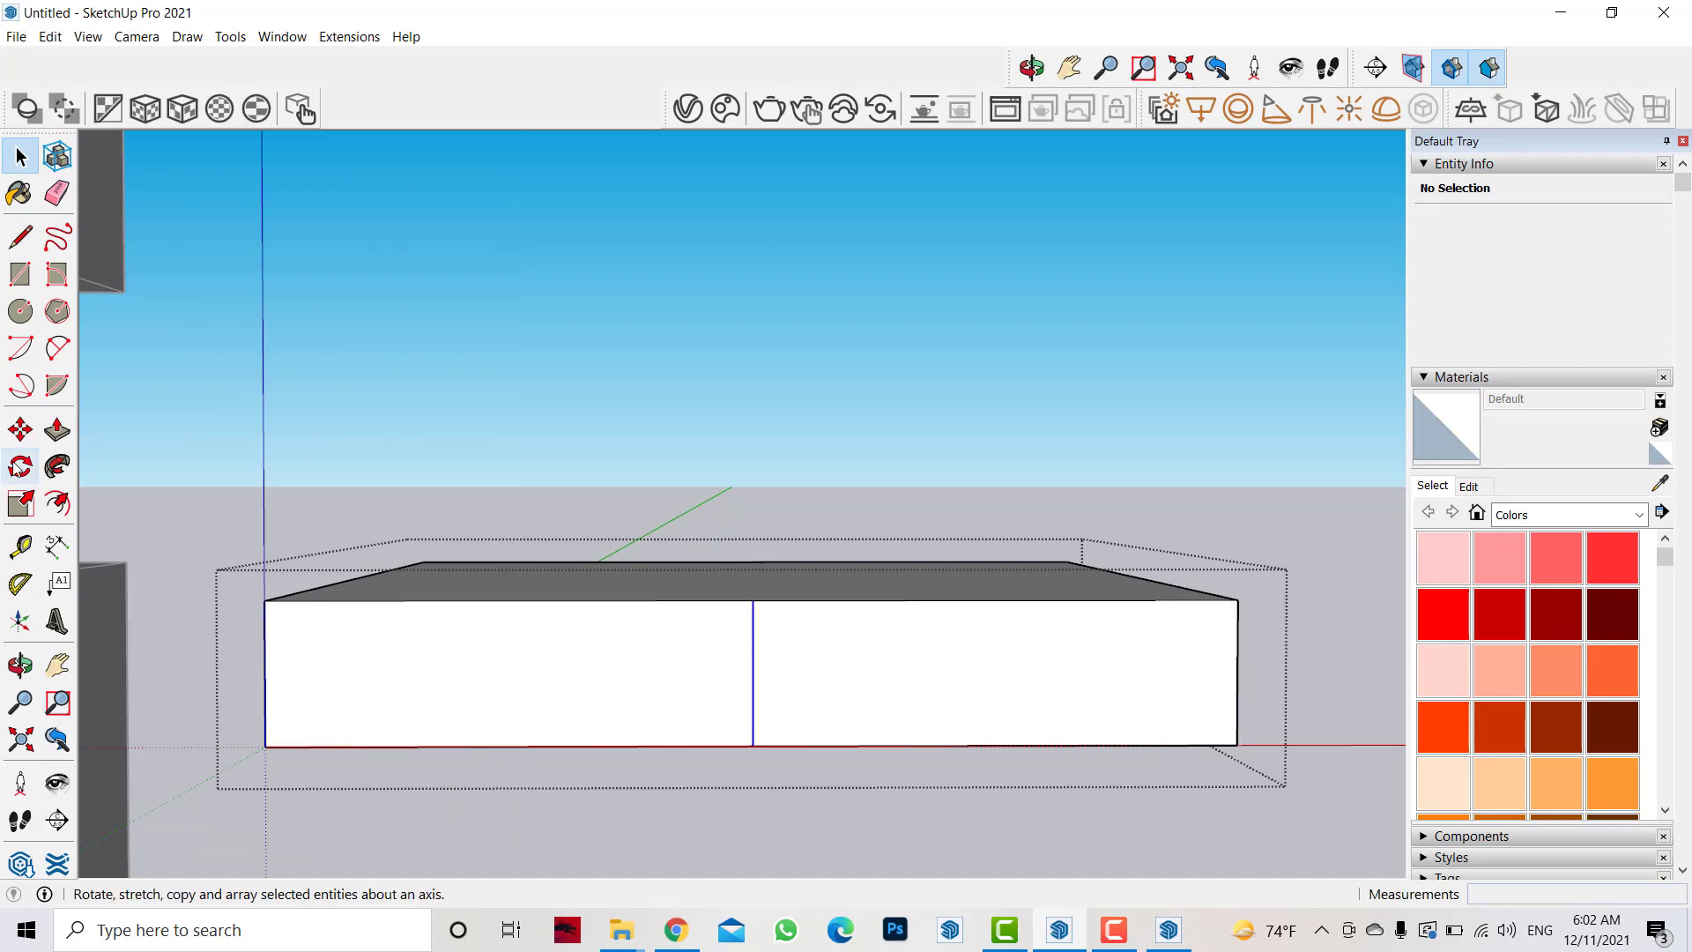
pyautogui.press('ctrl')
pyautogui.click(753, 600)
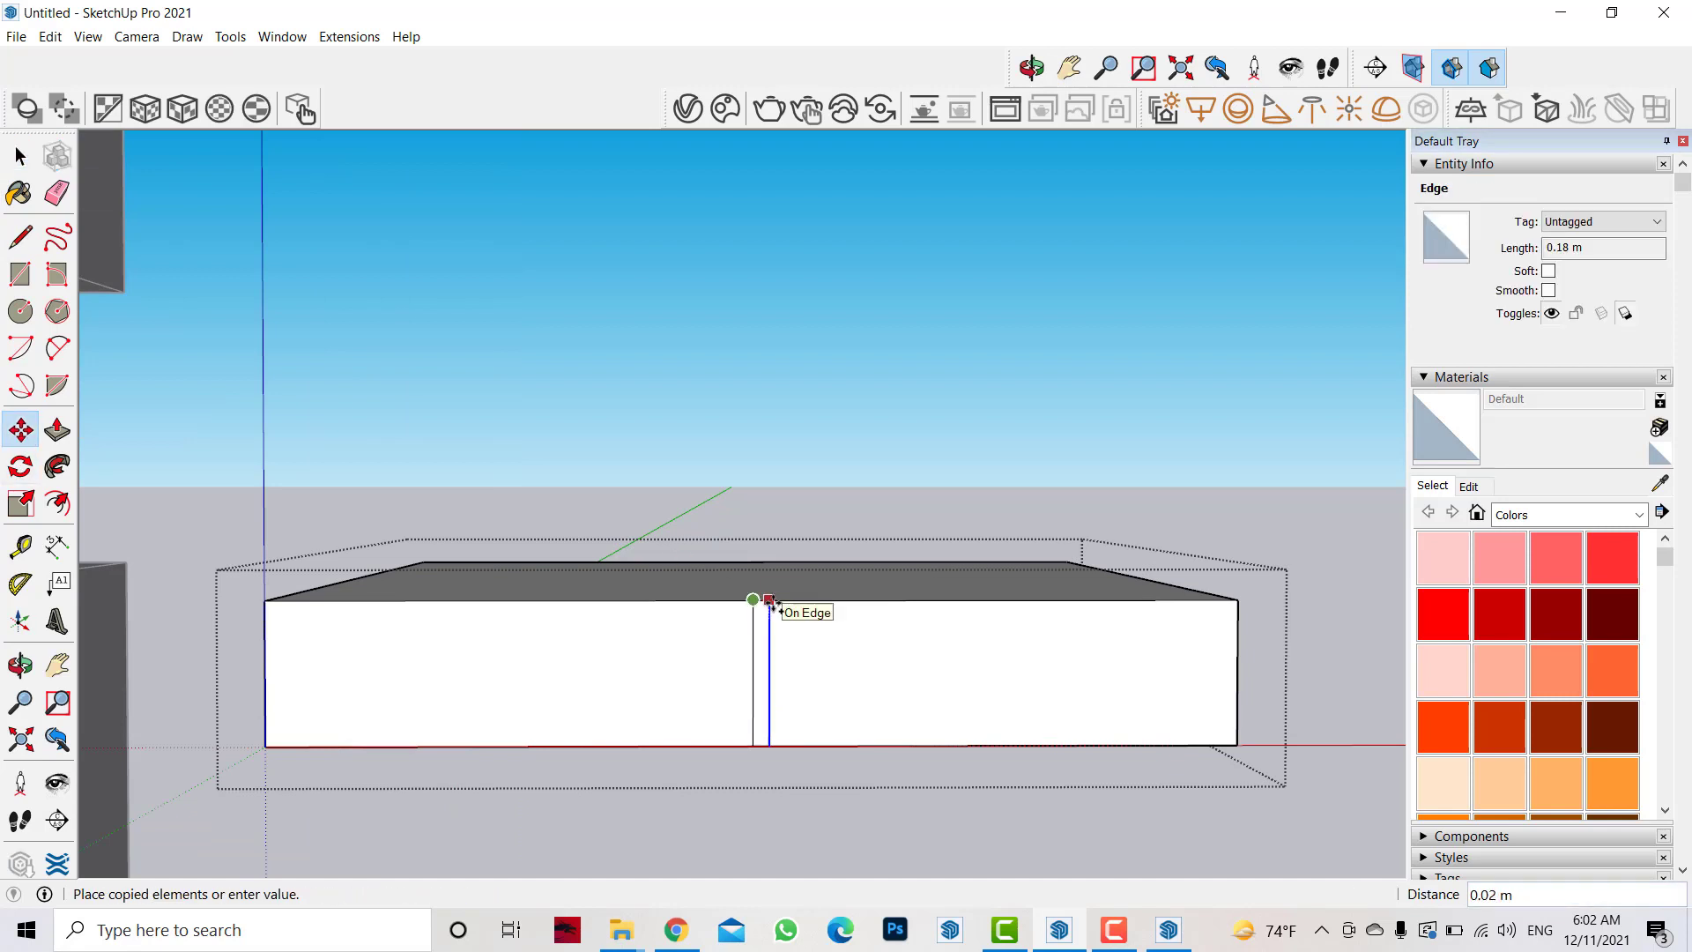
pyautogui.press('Return')
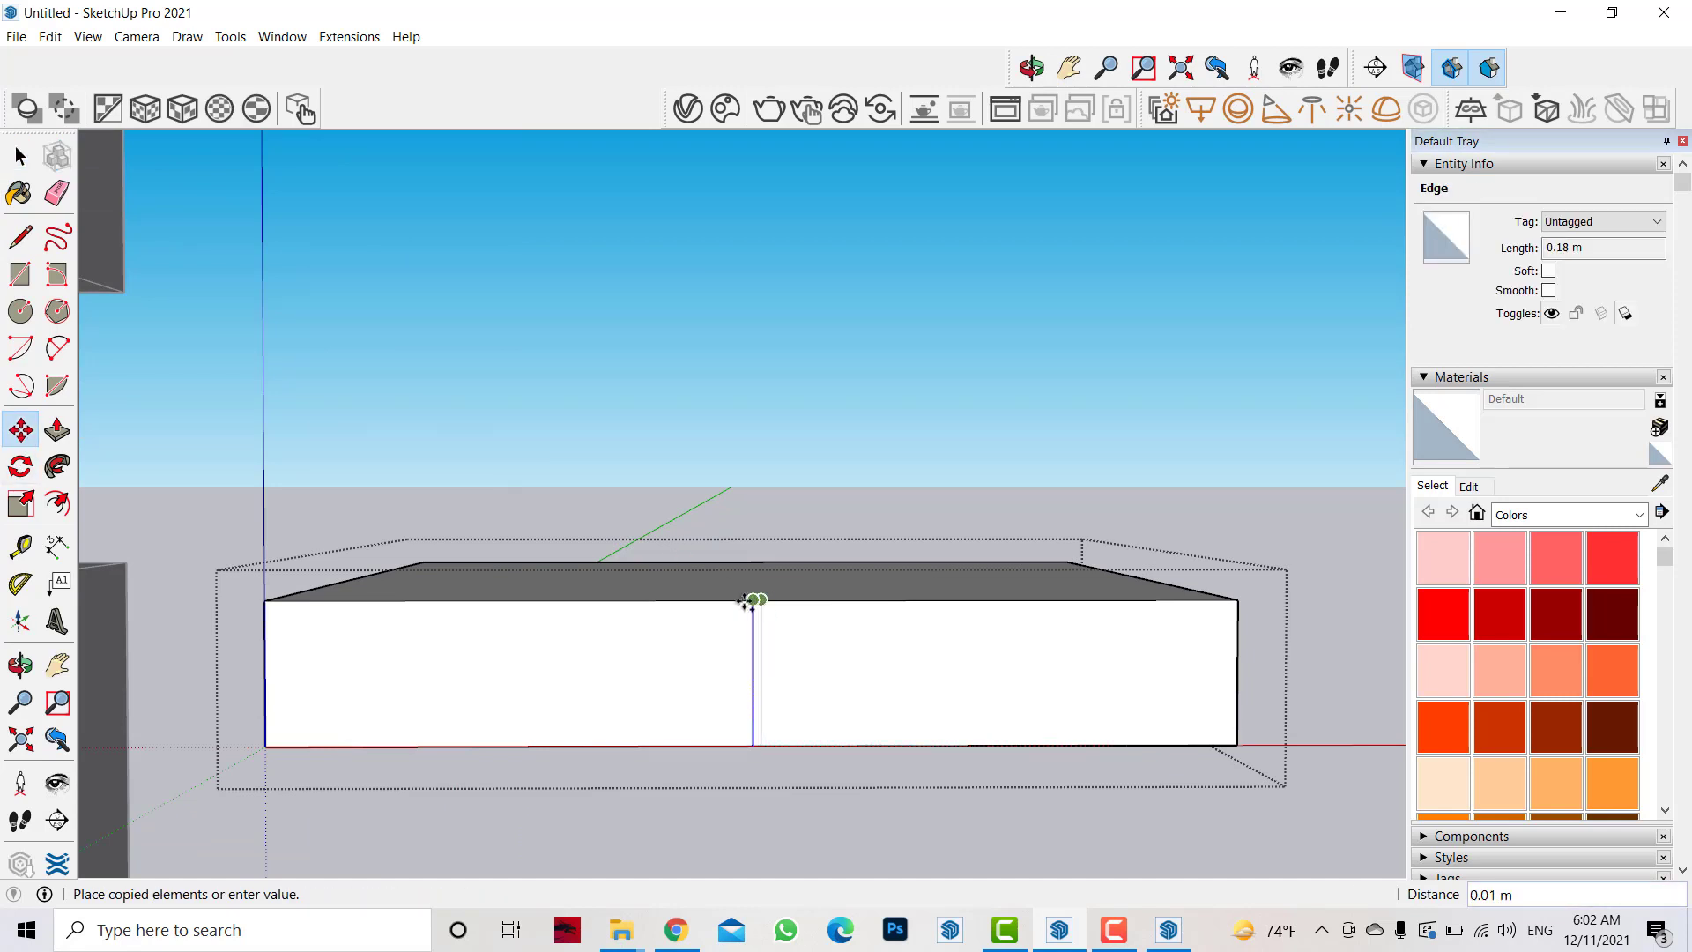
pyautogui.write('.02')
pyautogui.press('Return')
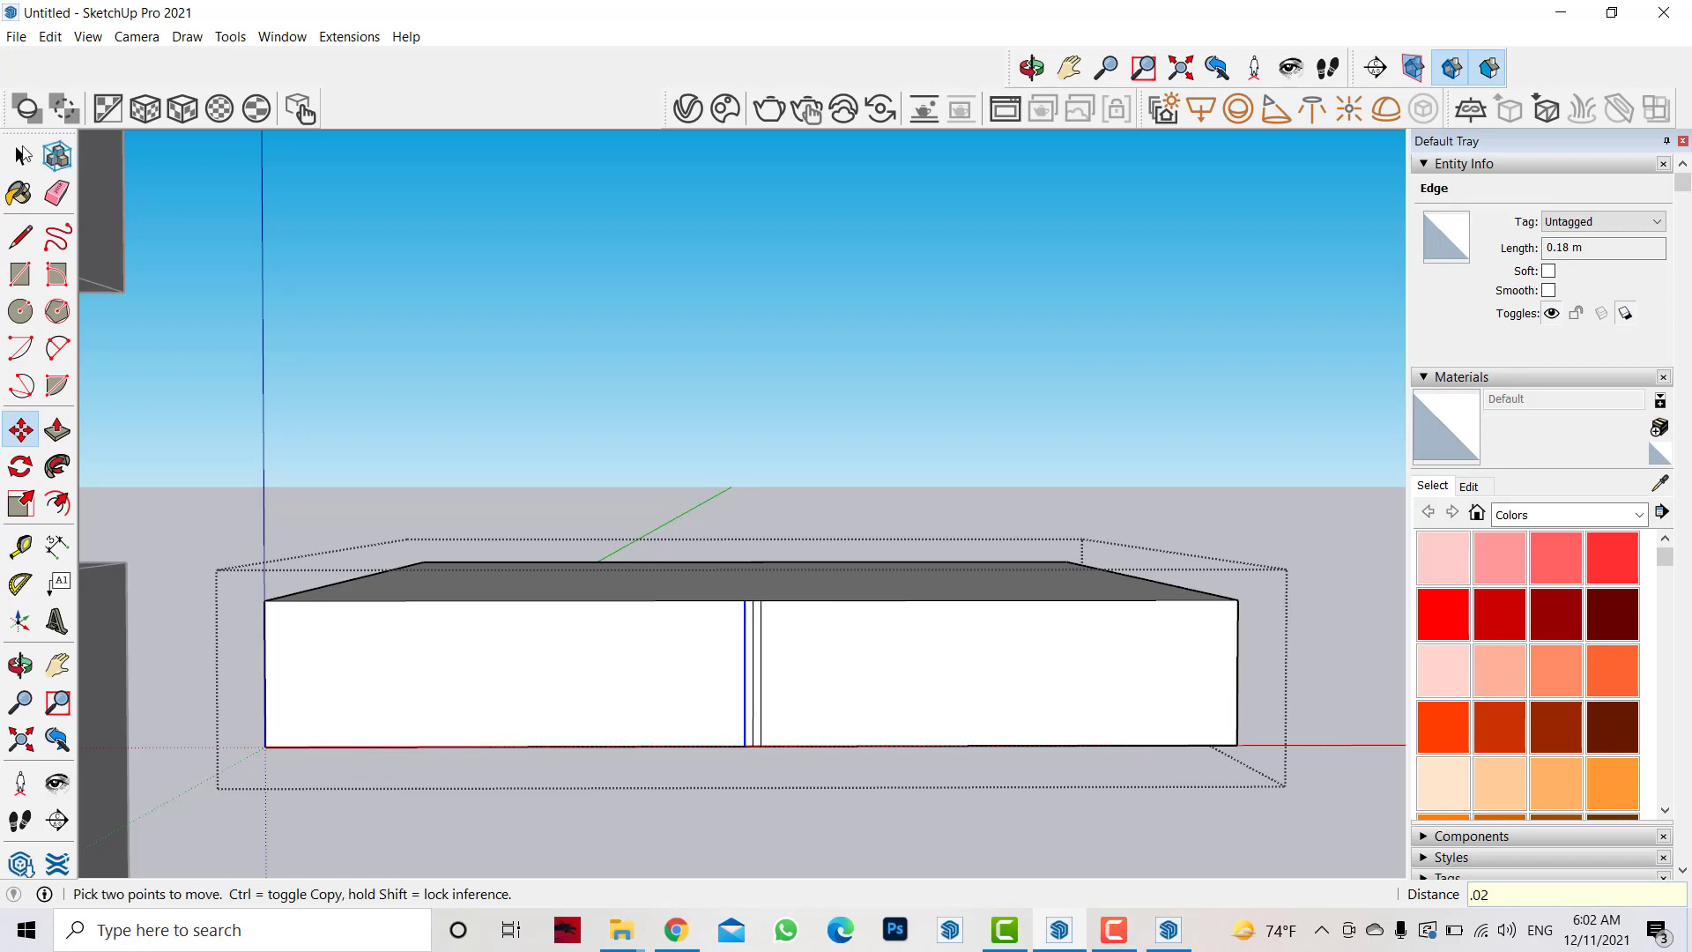
pyautogui.press('space')
# - Offset the right and left drawer faces inward to make inset borders
pyautogui.press('p')
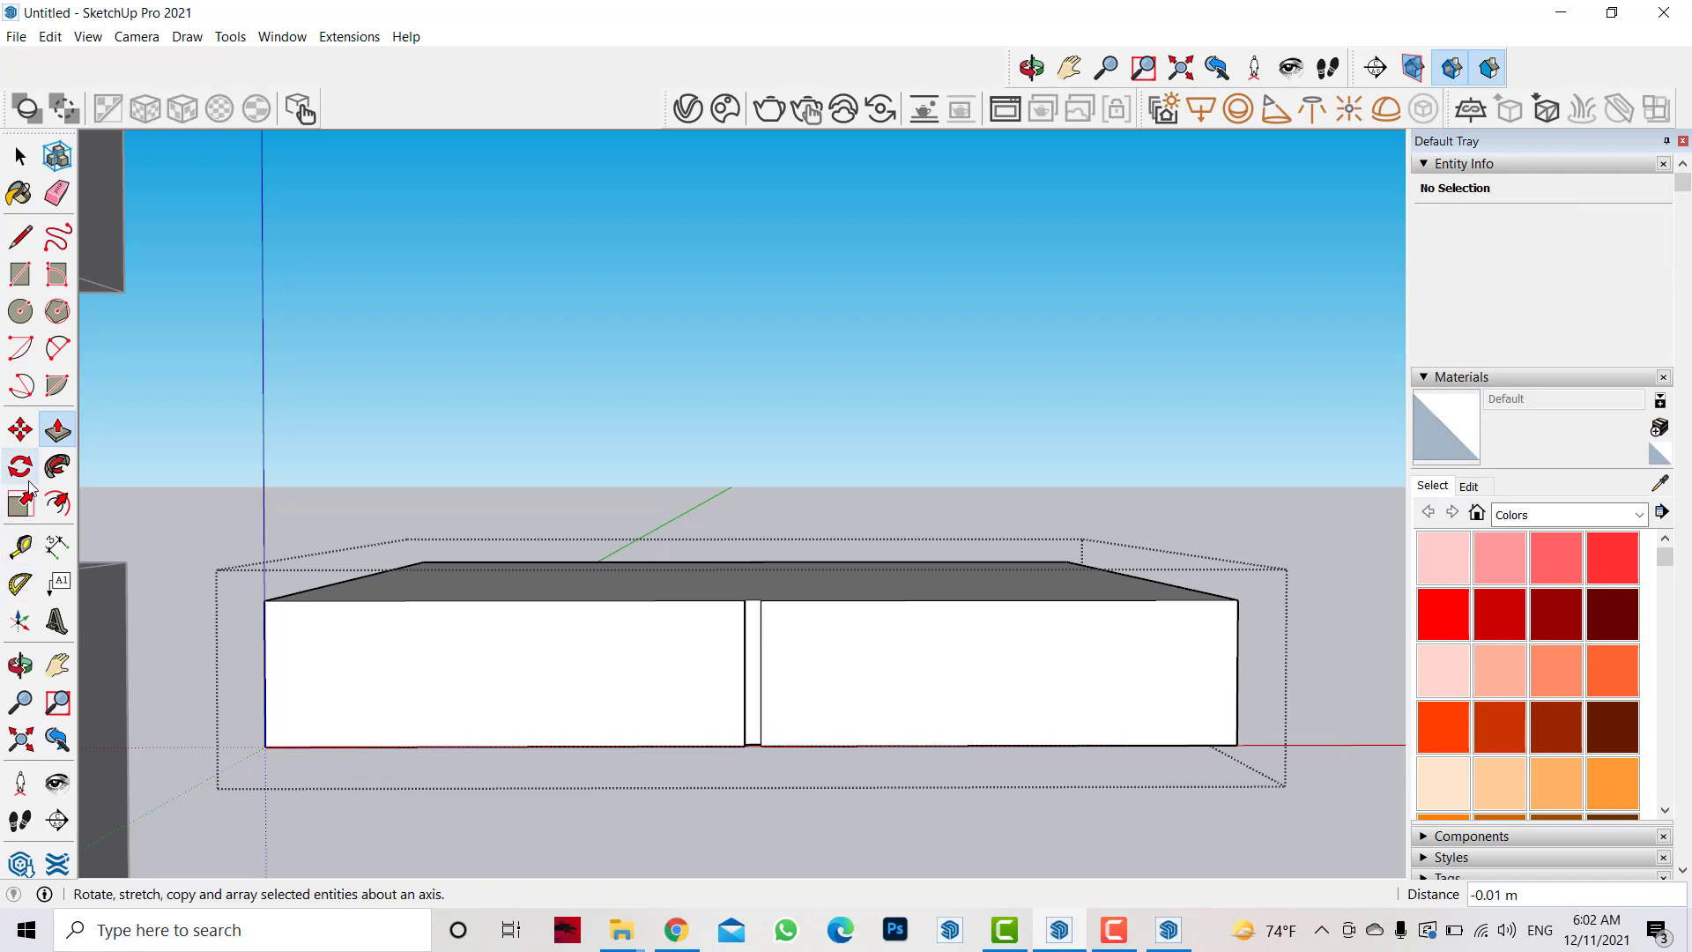
pyautogui.click(57, 504)
pyautogui.click(908, 600)
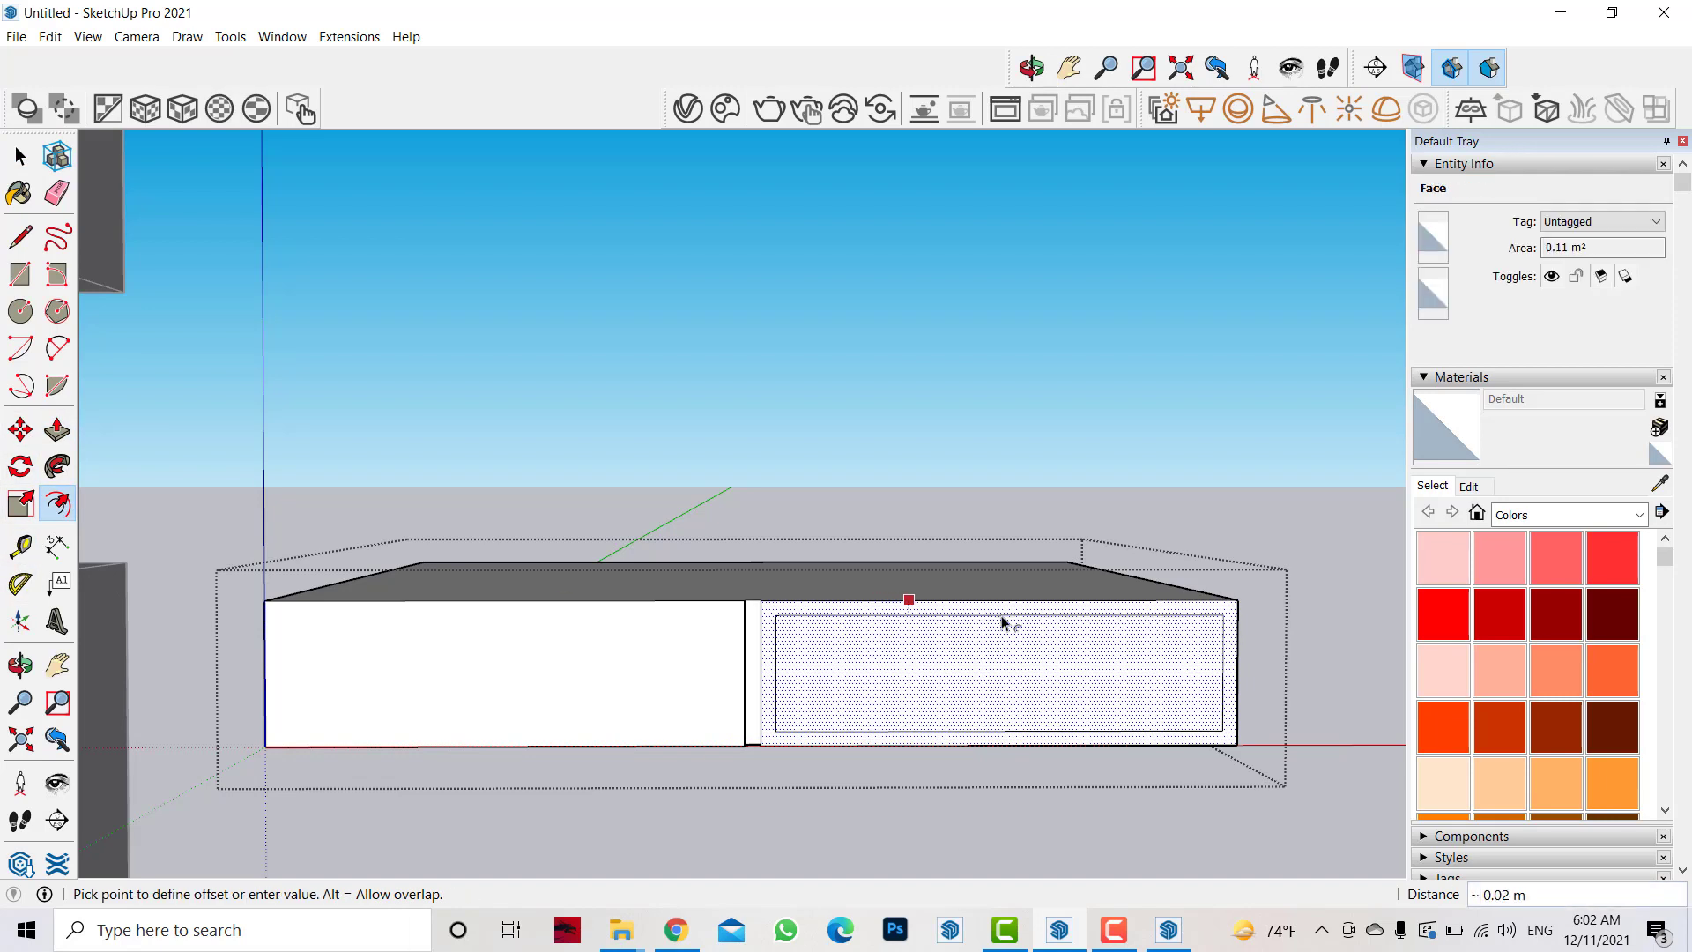
pyautogui.click(1002, 623)
pyautogui.click(570, 668)
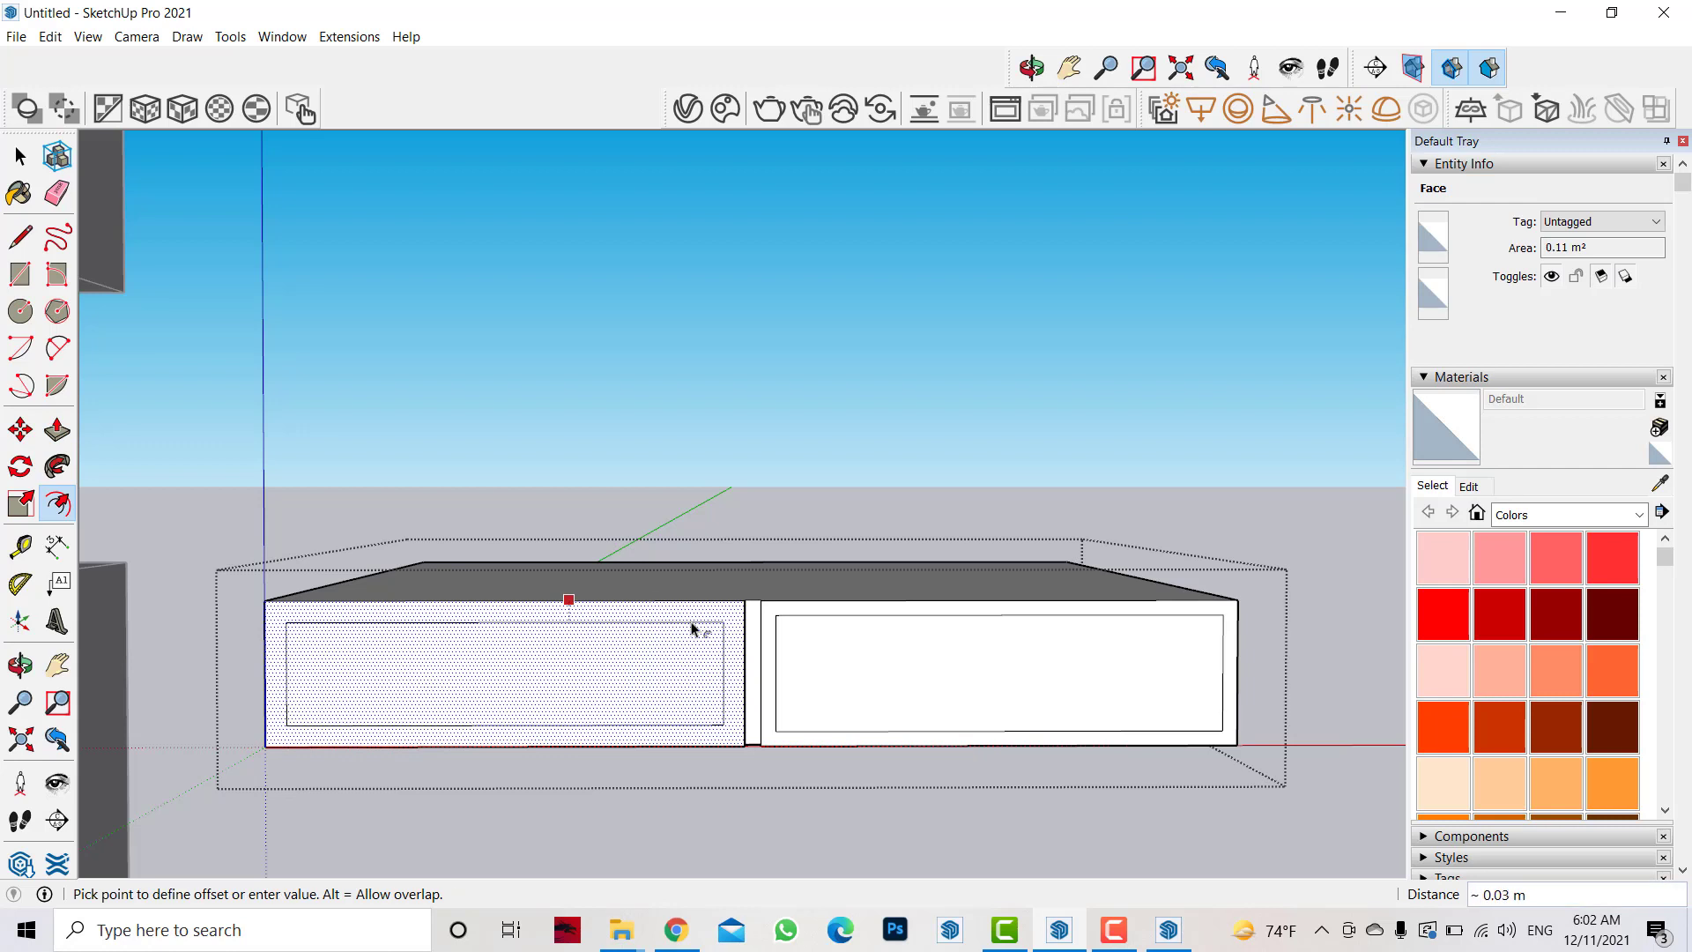
pyautogui.click(702, 623)
# - Pull both drawers' inner panels outward to form raised drawer fronts
pyautogui.click(57, 430)
pyautogui.moveTo(818, 661); pyautogui.dragTo(819, 675)
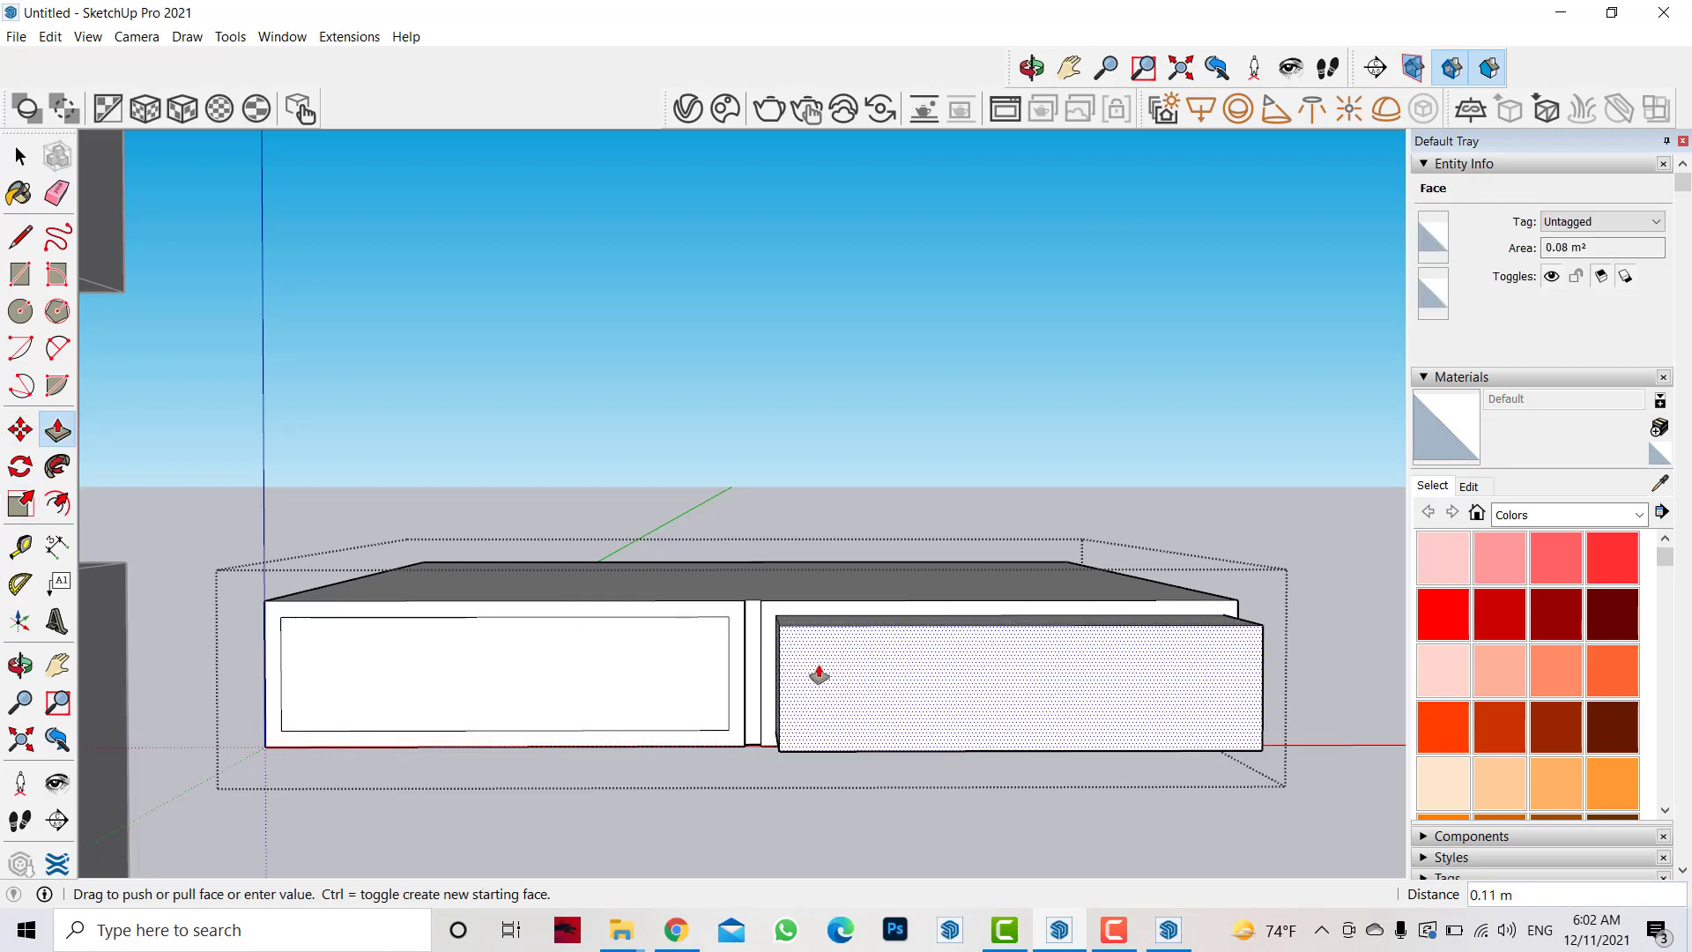
pyautogui.doubleClick(675, 679)
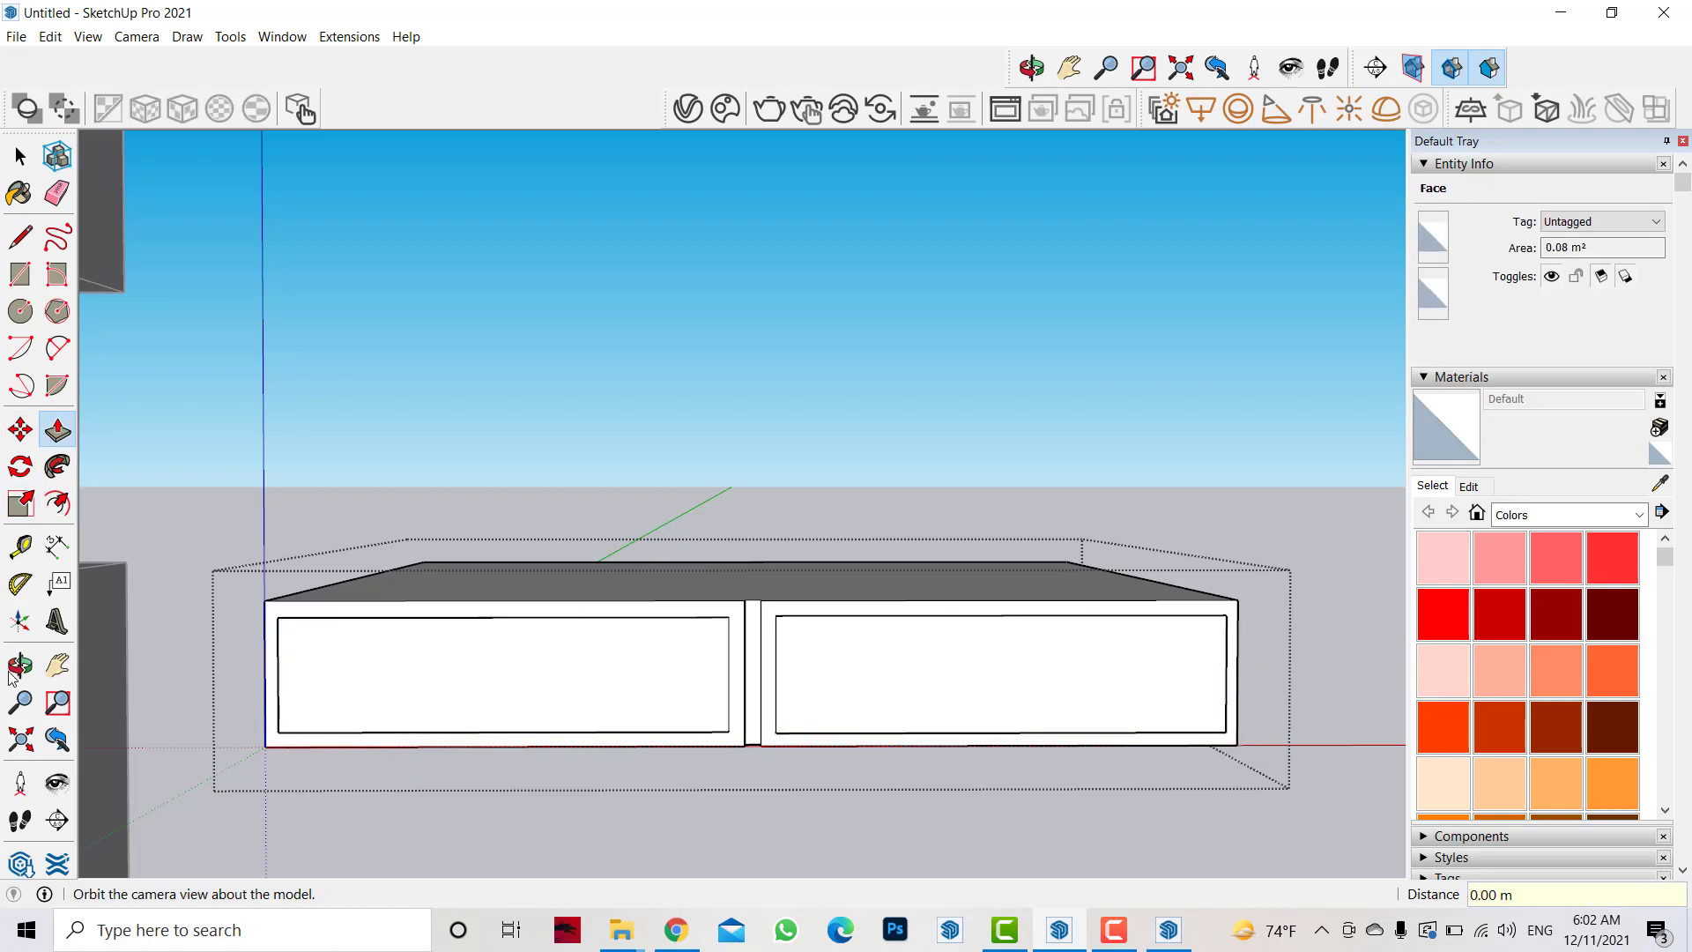
pyautogui.moveTo(676, 680); pyautogui.dragTo(653, 699, button='middle')
pyautogui.scroll(-3, 617, 705)
pyautogui.moveTo(582, 719); pyautogui.dragTo(624, 674)
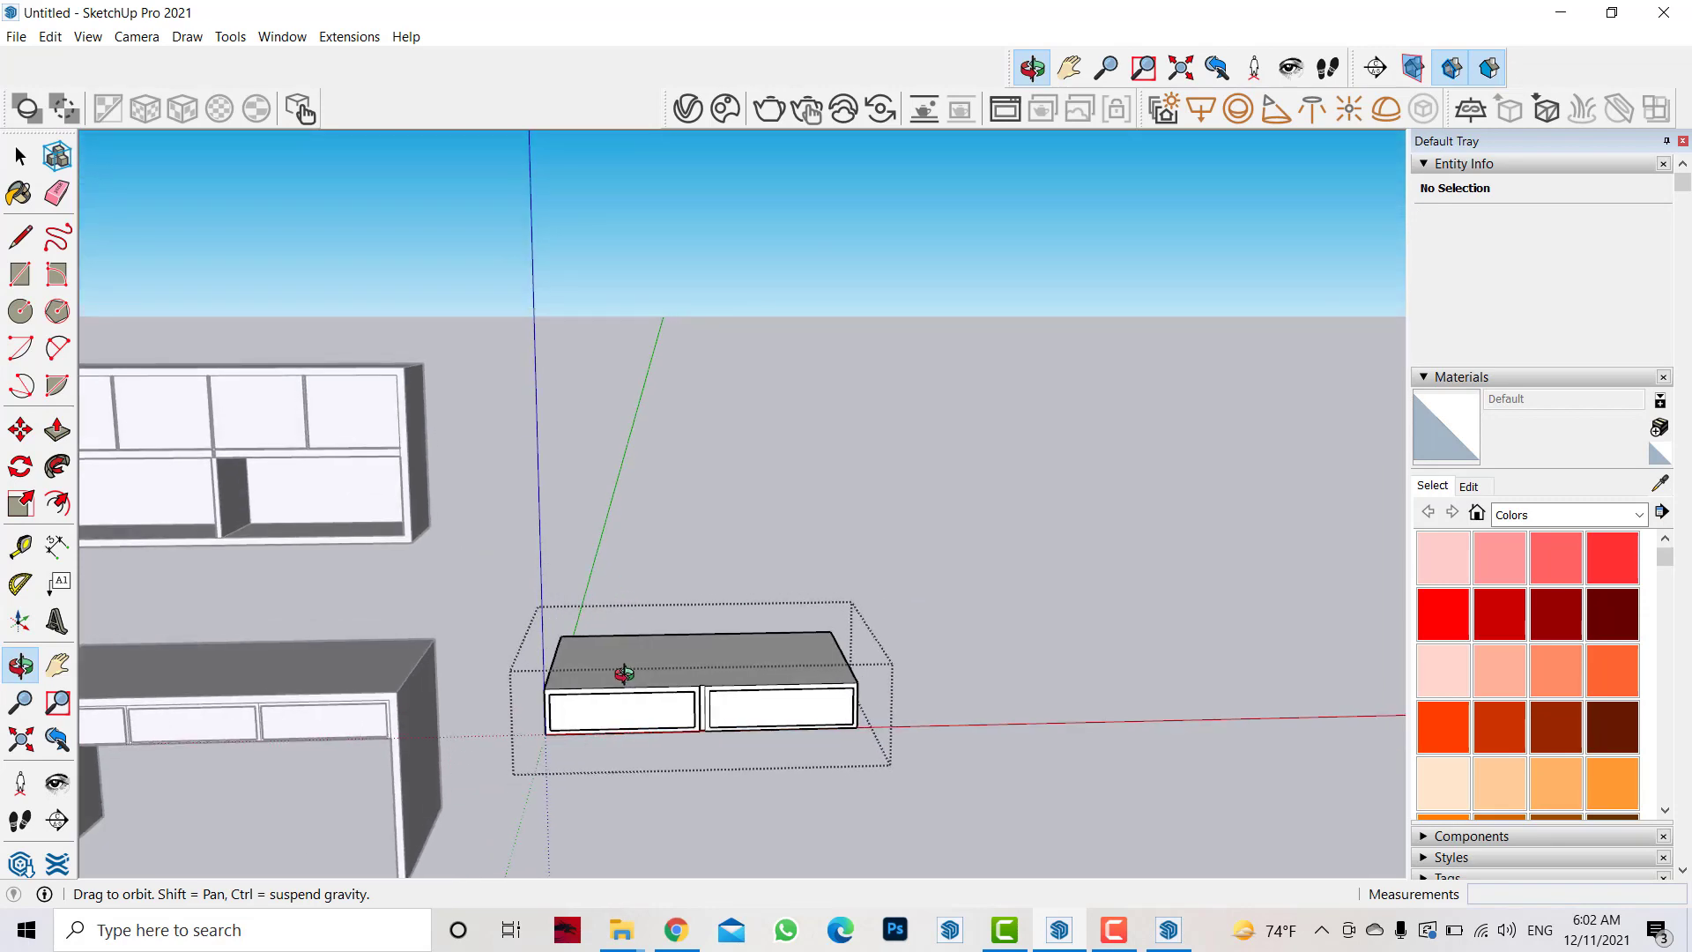
pyautogui.click(21, 155)
# - Draw a closed four-sided face with the Line tool on the ground beside the drawer box
pyautogui.moveTo(662, 468); pyautogui.dragTo(761, 636, button='middle')
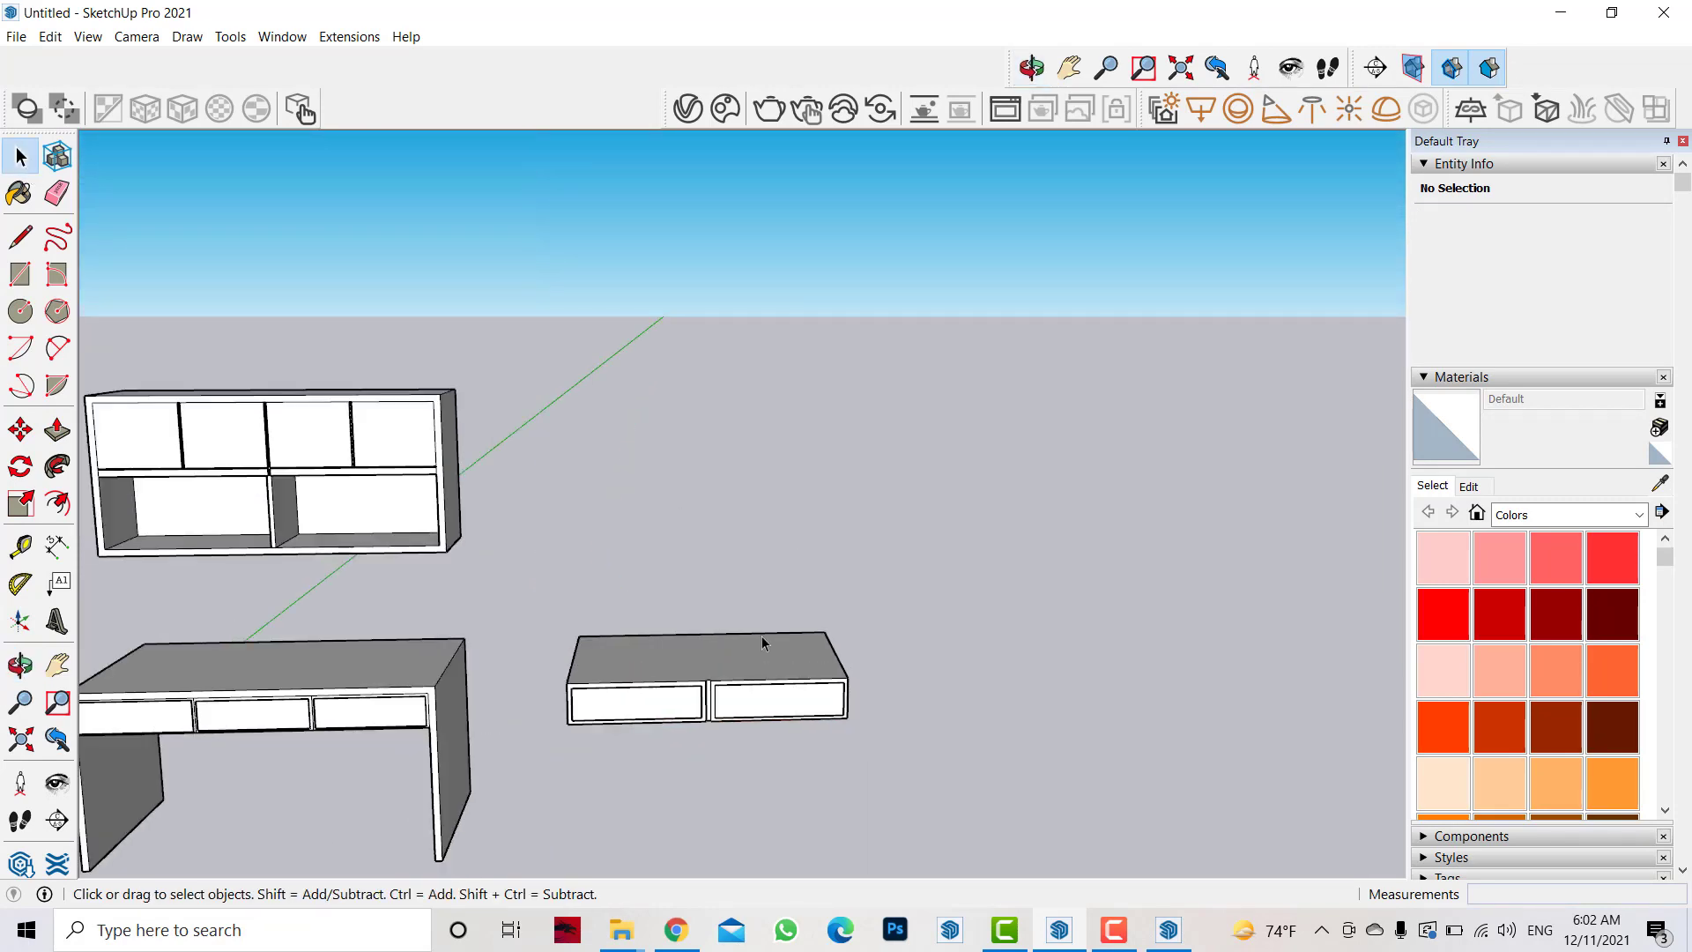
pyautogui.scroll(-3, 761, 636)
pyautogui.click(20, 665)
pyautogui.moveTo(438, 535)
pyautogui.mouseDown()
pyautogui.moveTo(596, 677)
pyautogui.moveTo(596, 600)
pyautogui.moveTo(621, 640)
pyautogui.moveTo(593, 664)
pyautogui.moveTo(566, 645)
pyautogui.mouseUp()
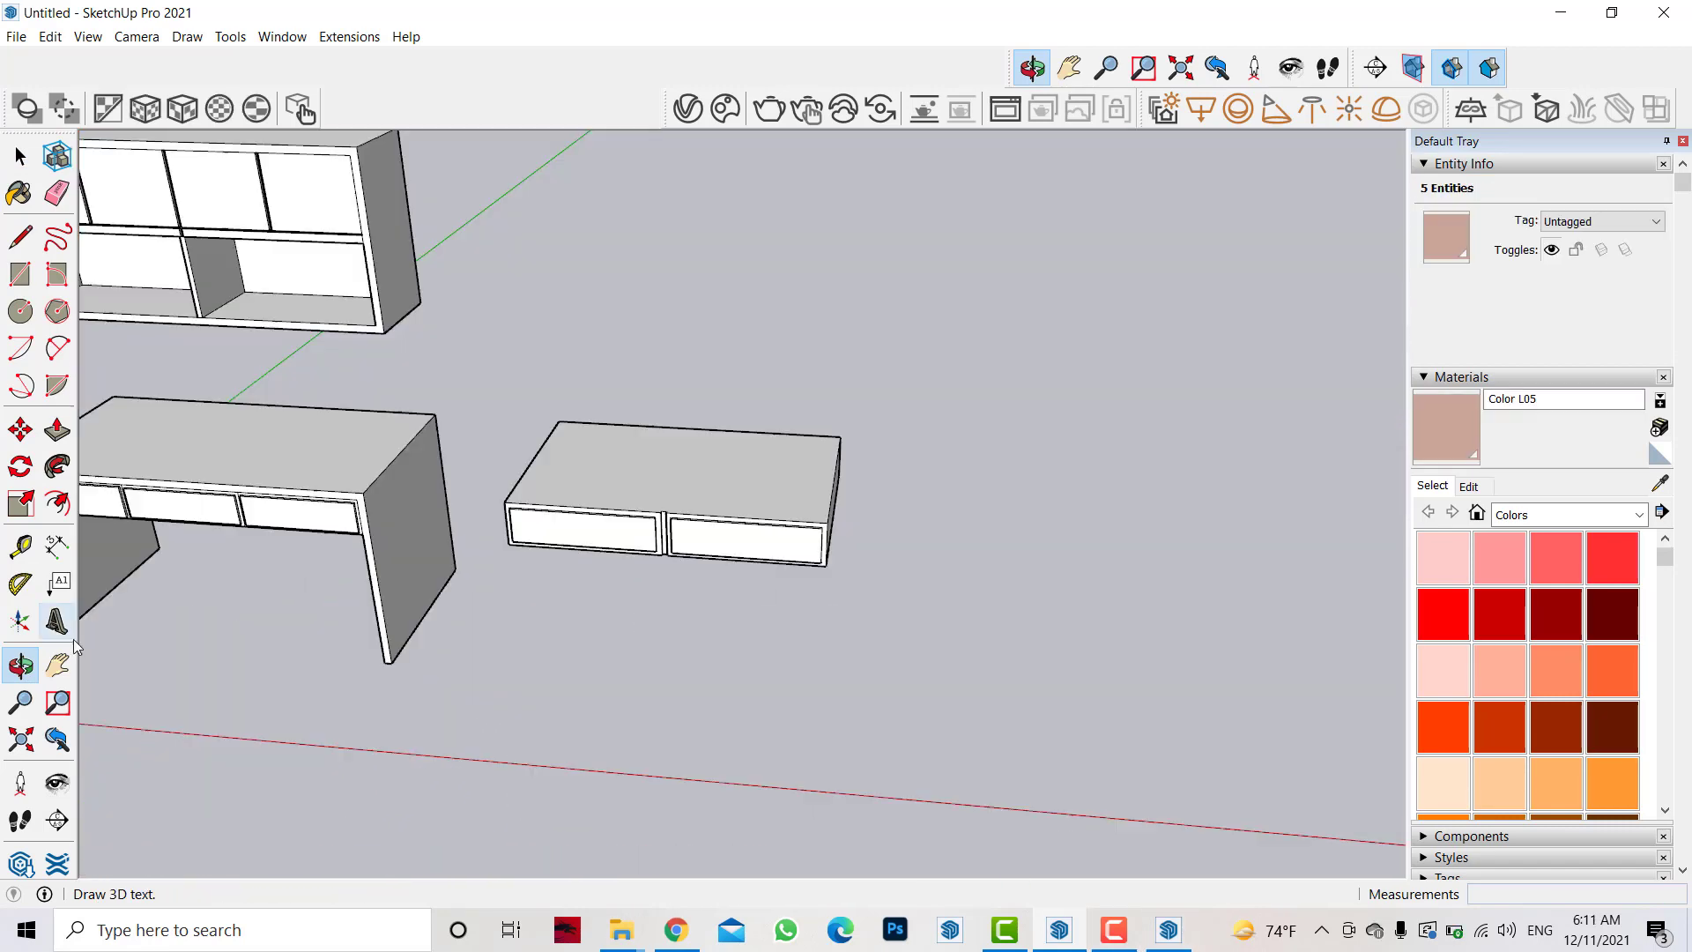
pyautogui.keyDown('shift'); pyautogui.moveTo(900, 633); pyautogui.dragTo(781, 616, button='middle'); pyautogui.keyUp('shift')
pyautogui.press('m')
pyautogui.press('l')
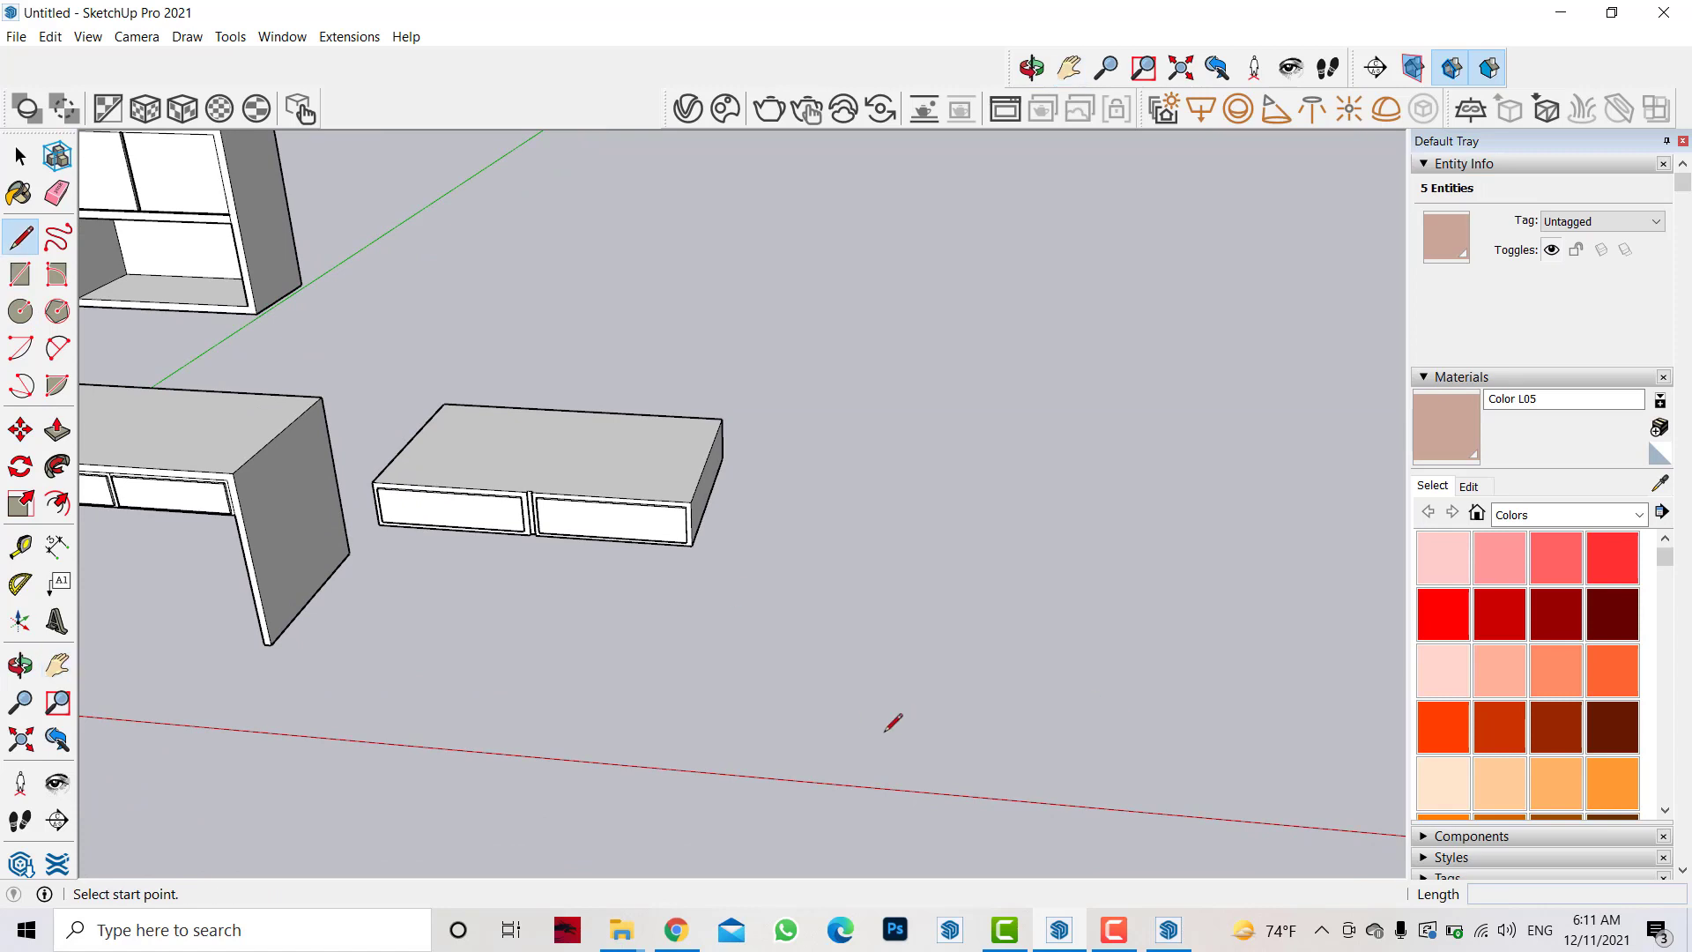
pyautogui.click(920, 736)
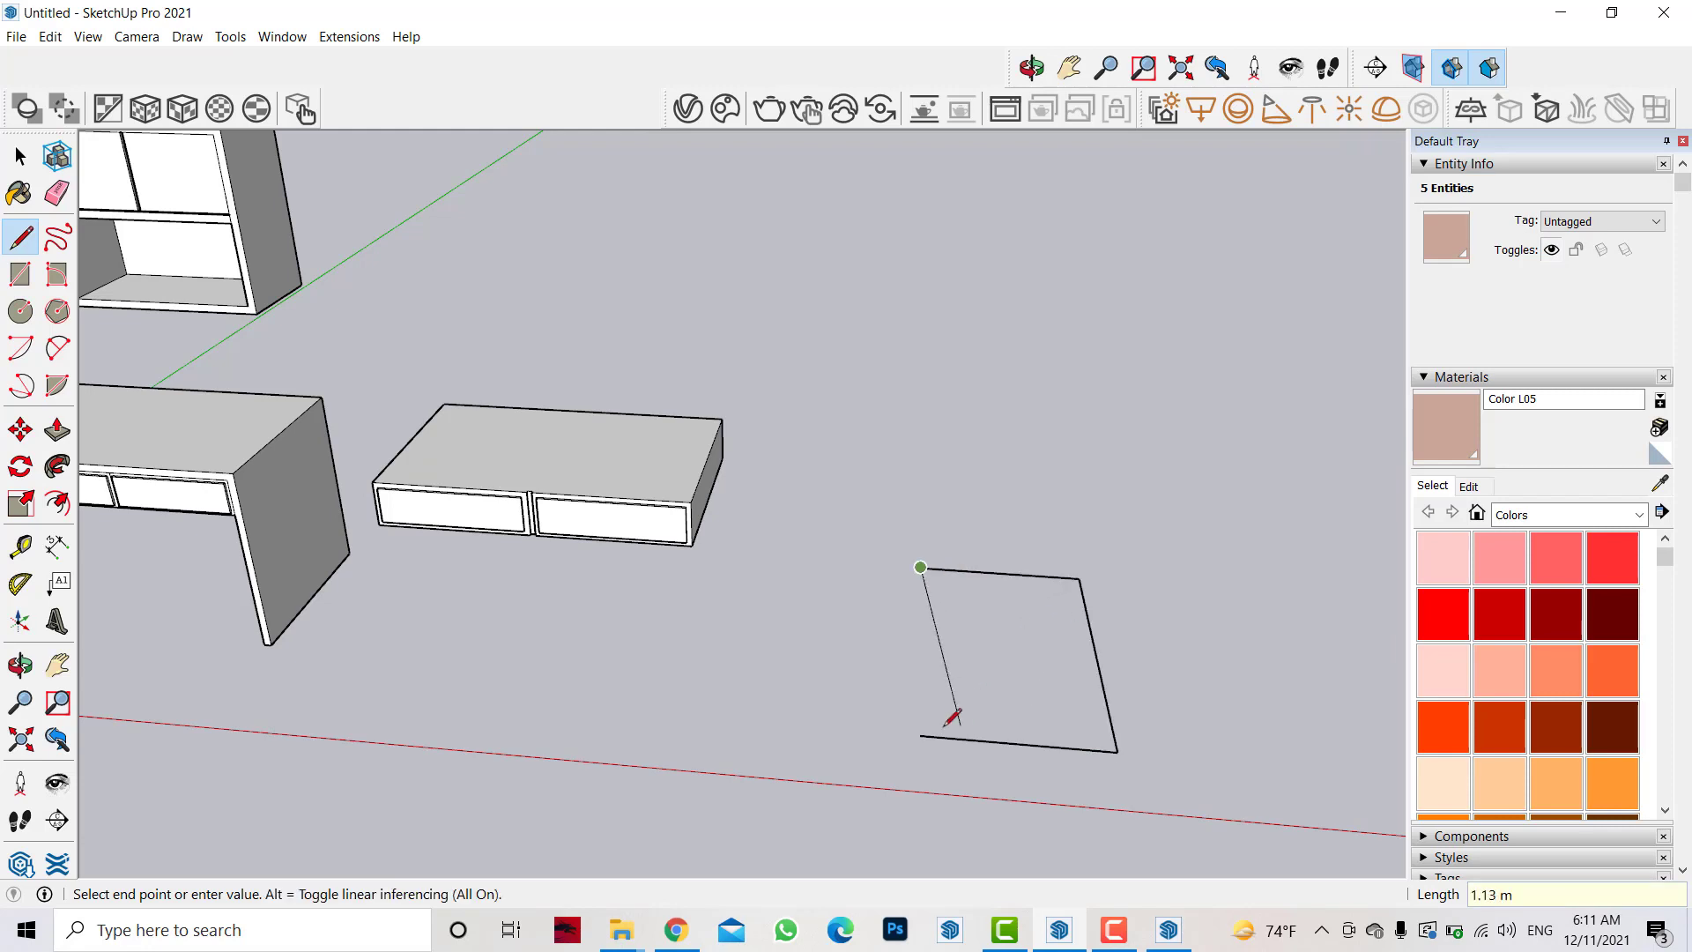
pyautogui.click(920, 736)
pyautogui.moveTo(1163, 703)
pyautogui.mouseDown(button='middle')
pyautogui.moveTo(974, 819)
pyautogui.moveTo(927, 792)
pyautogui.mouseUp(button='middle')
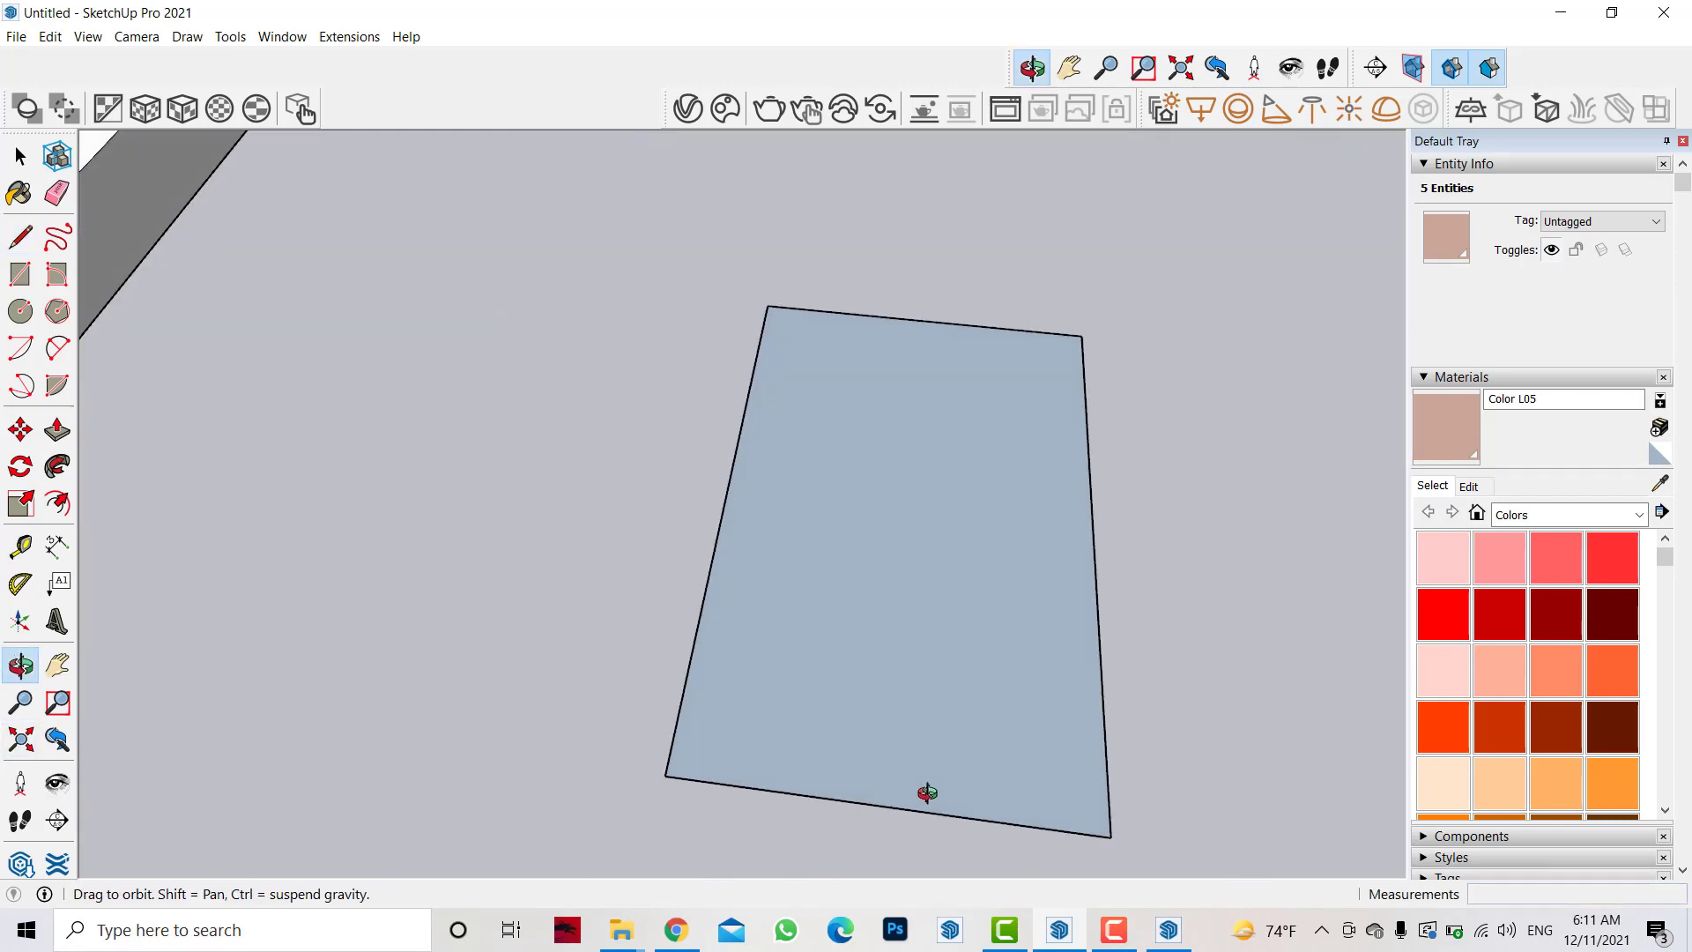
pyautogui.moveTo(927, 792)
pyautogui.mouseDown()
pyautogui.moveTo(922, 713)
pyautogui.moveTo(1107, 732)
pyautogui.moveTo(669, 468)
pyautogui.mouseUp()
# - Copy the rectangle's top and bottom edges 0.21 m inward
pyautogui.click(21, 156)
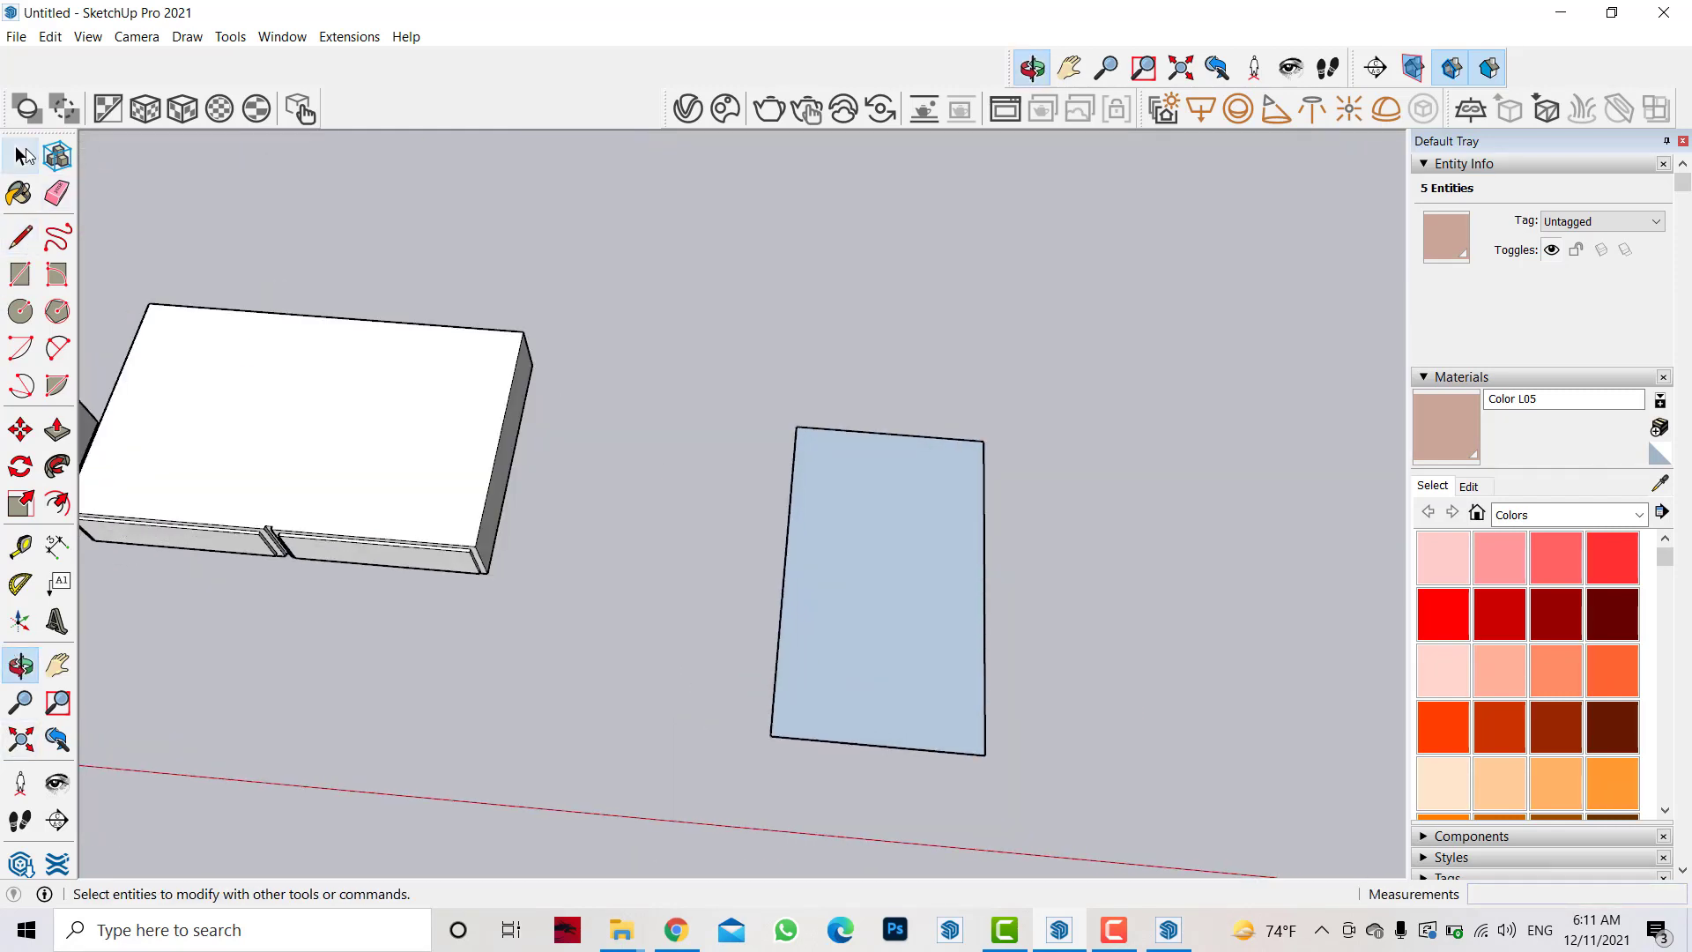
pyautogui.press('m')
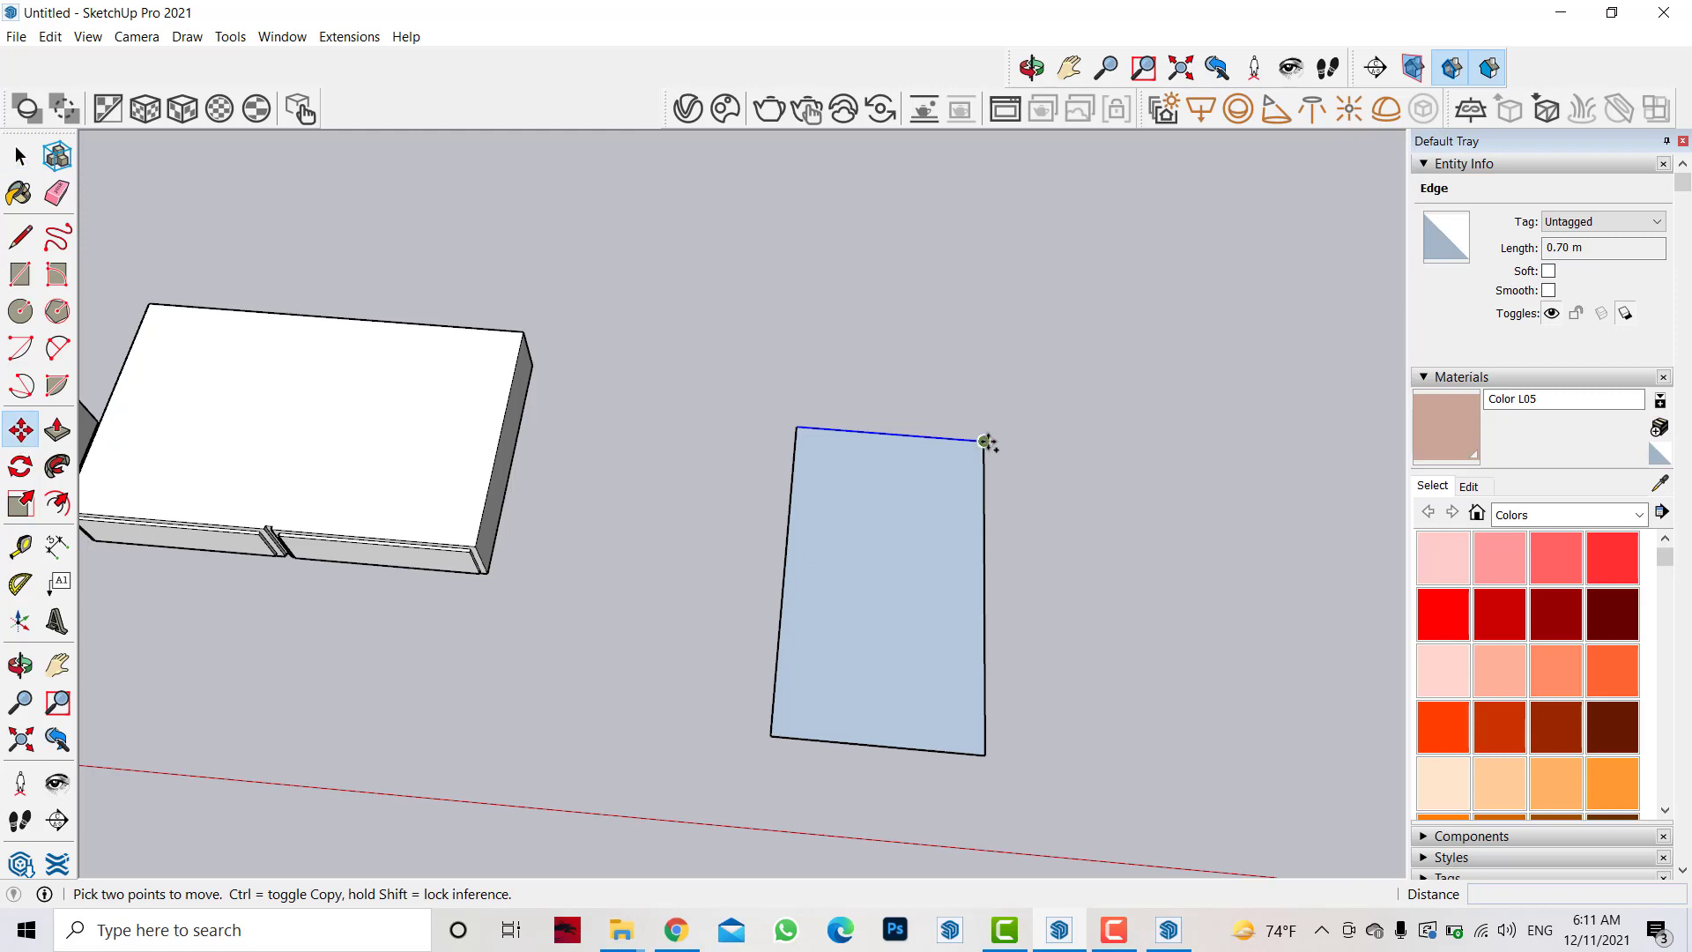
pyautogui.press('ctrl')
pyautogui.click(984, 440)
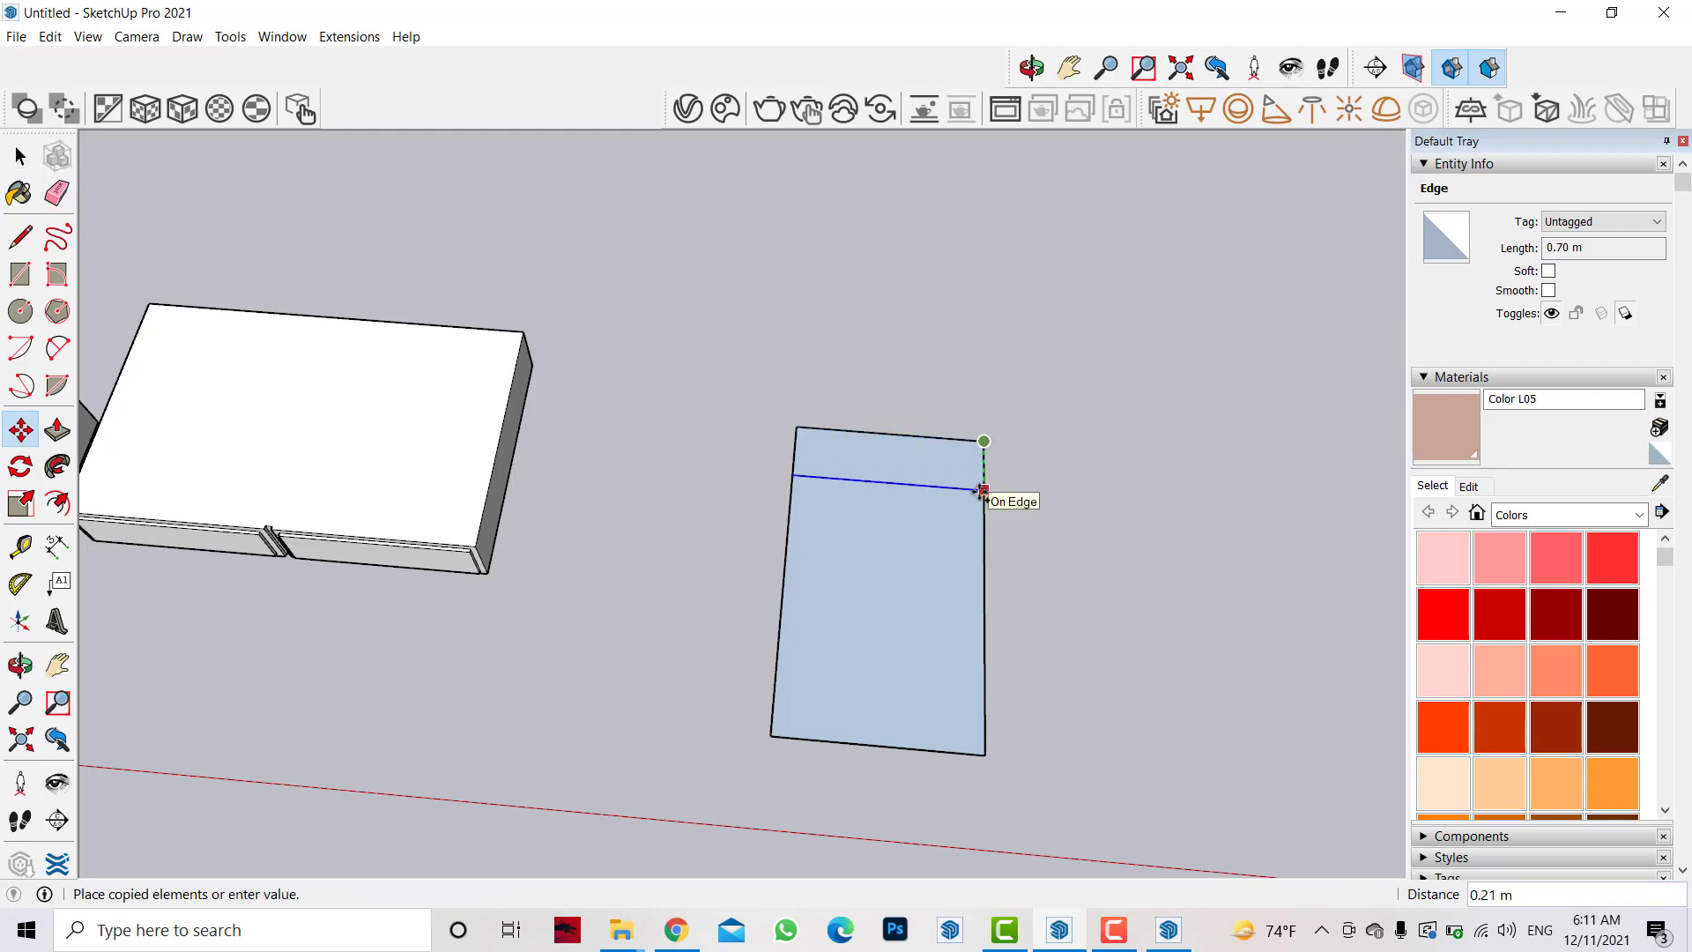
pyautogui.press('space')
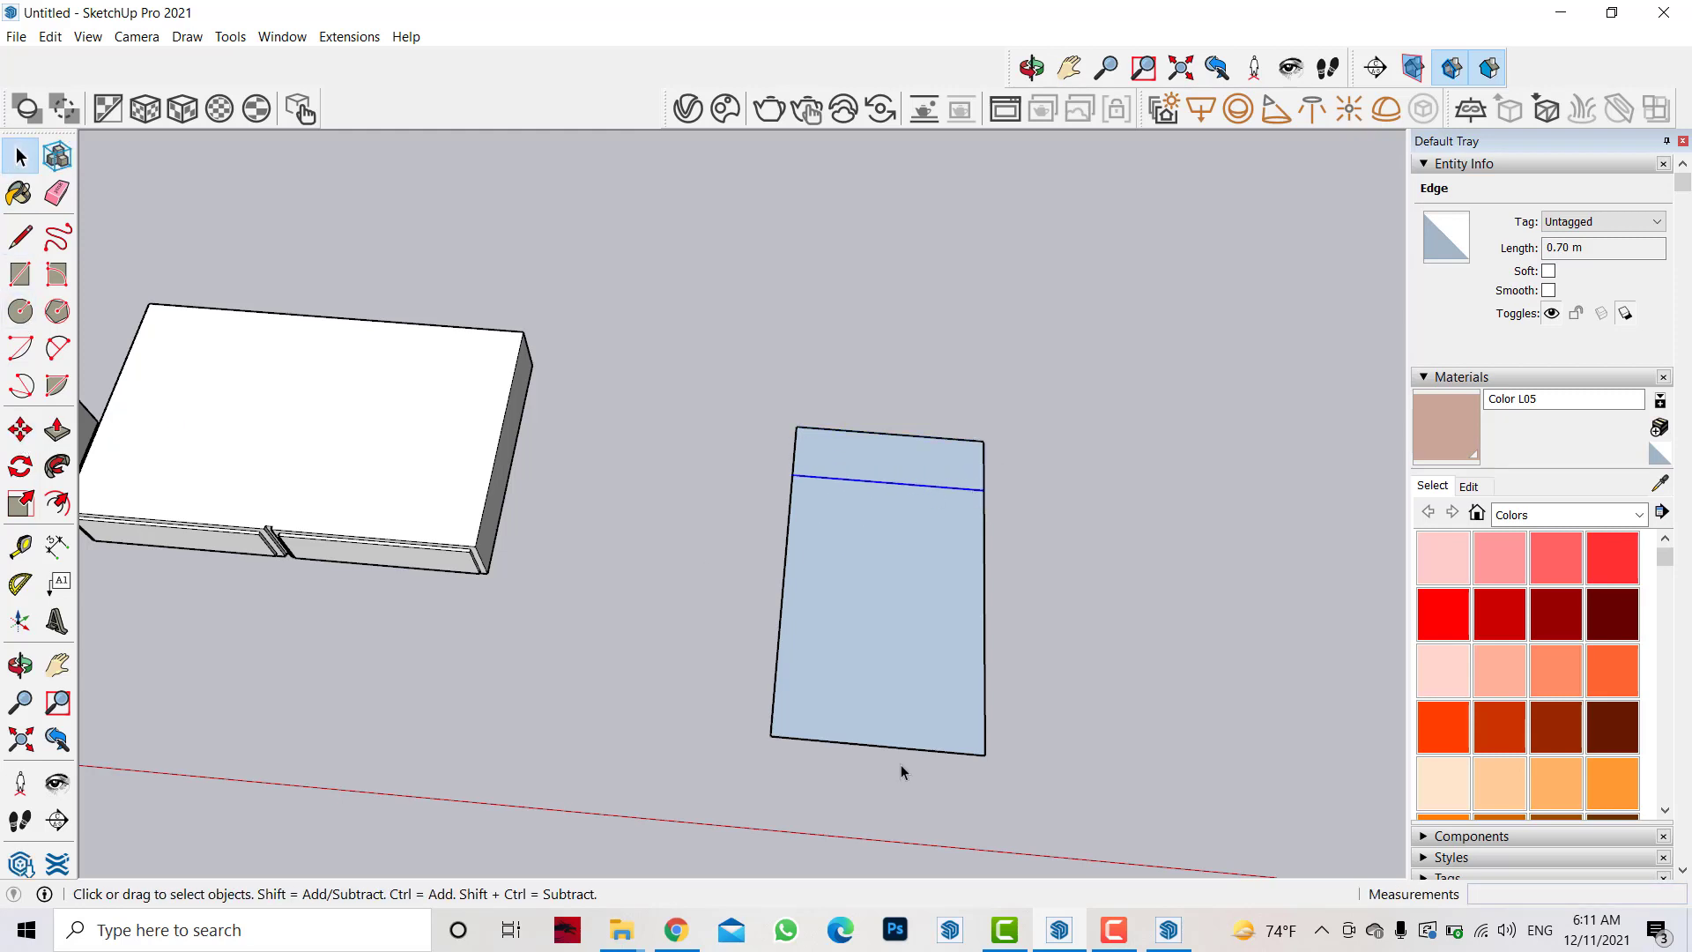
pyautogui.press('m')
pyautogui.press('ctrl')
pyautogui.click(984, 755)
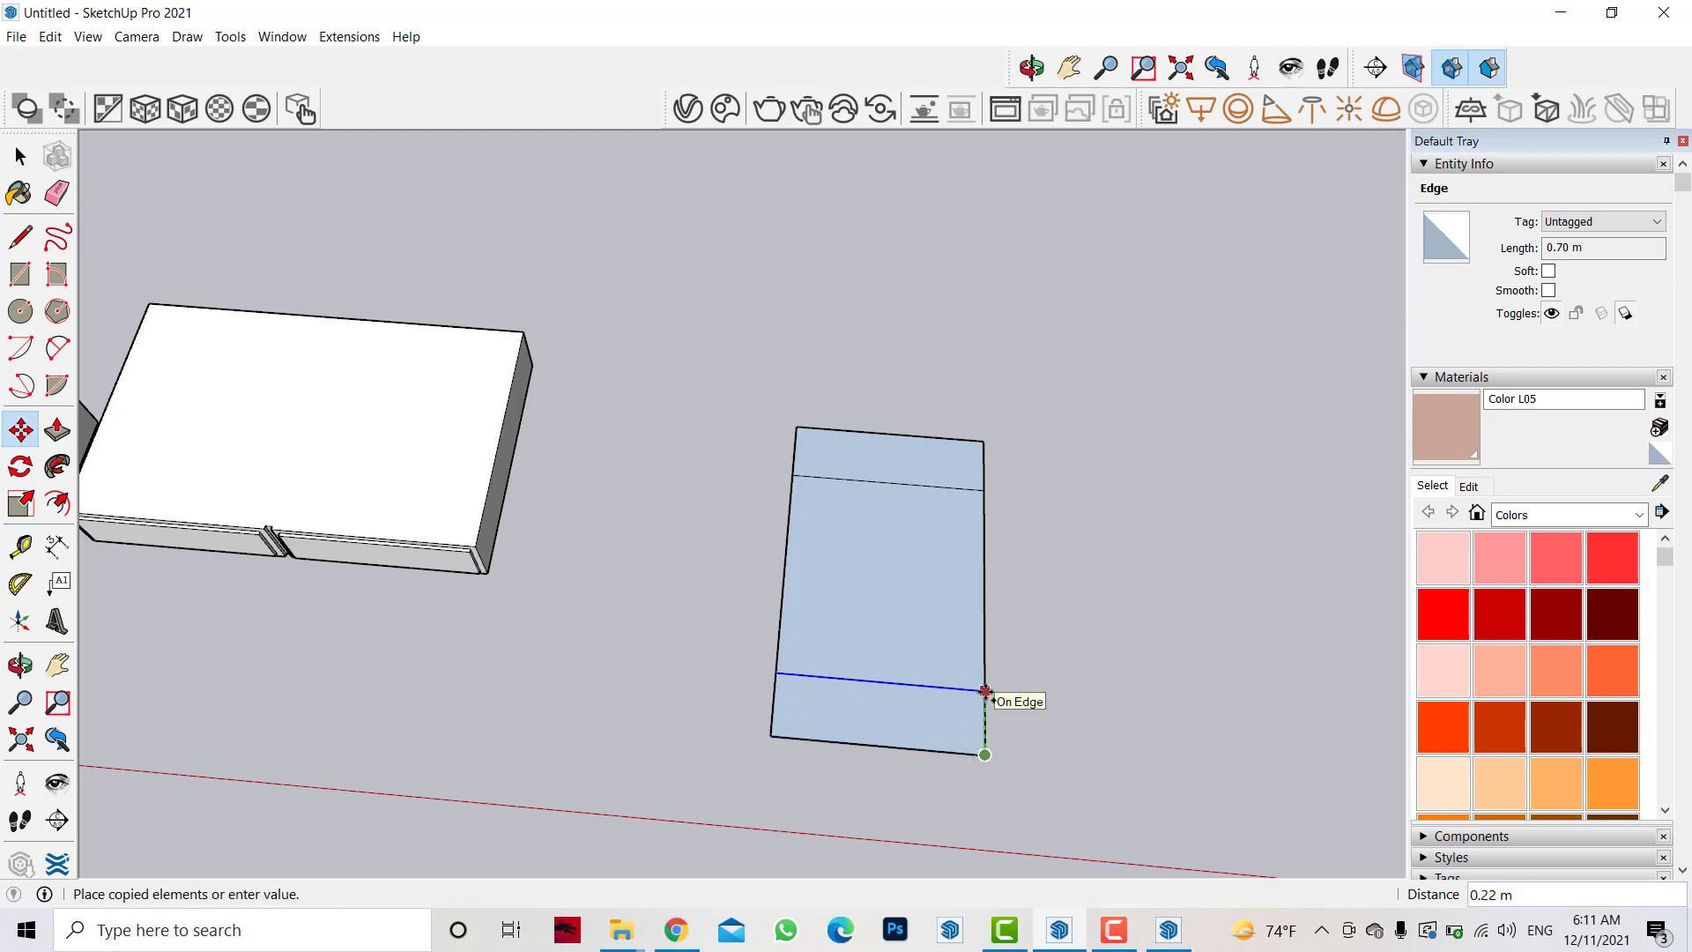
pyautogui.click(985, 698)
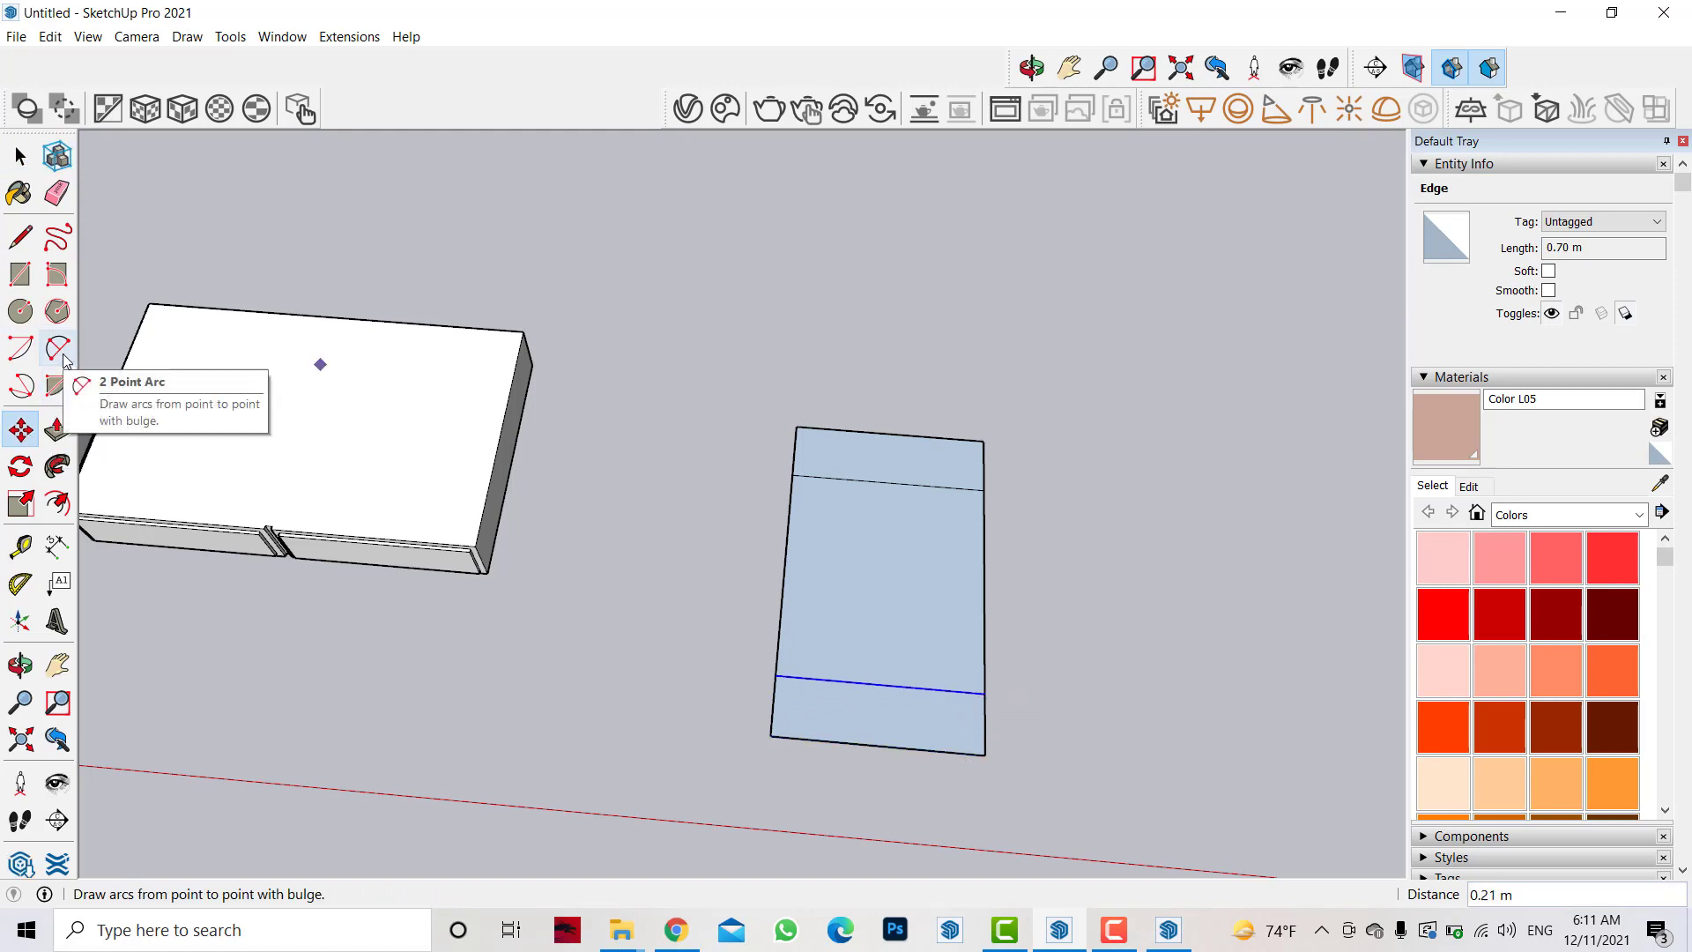
# - Draw a semicircular 2-point arc across the top and erase the leftover corners
pyautogui.click(57, 348)
pyautogui.click(793, 474)
pyautogui.click(984, 489)
pyautogui.click(890, 432)
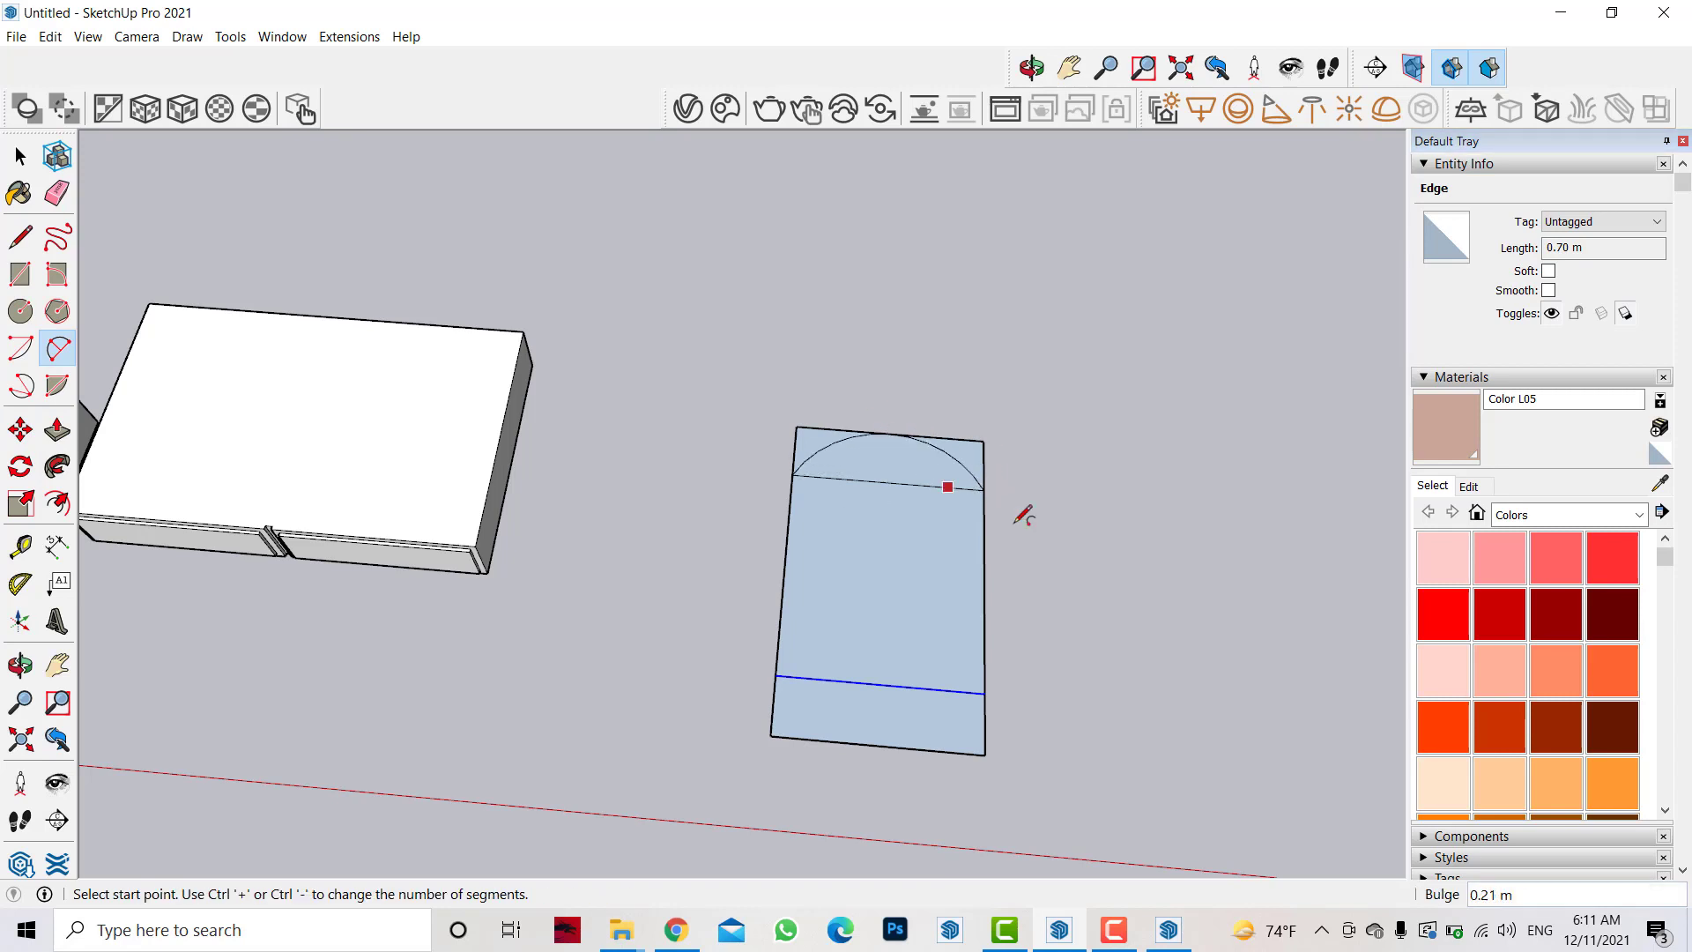
pyautogui.press('space')
pyautogui.click(956, 462)
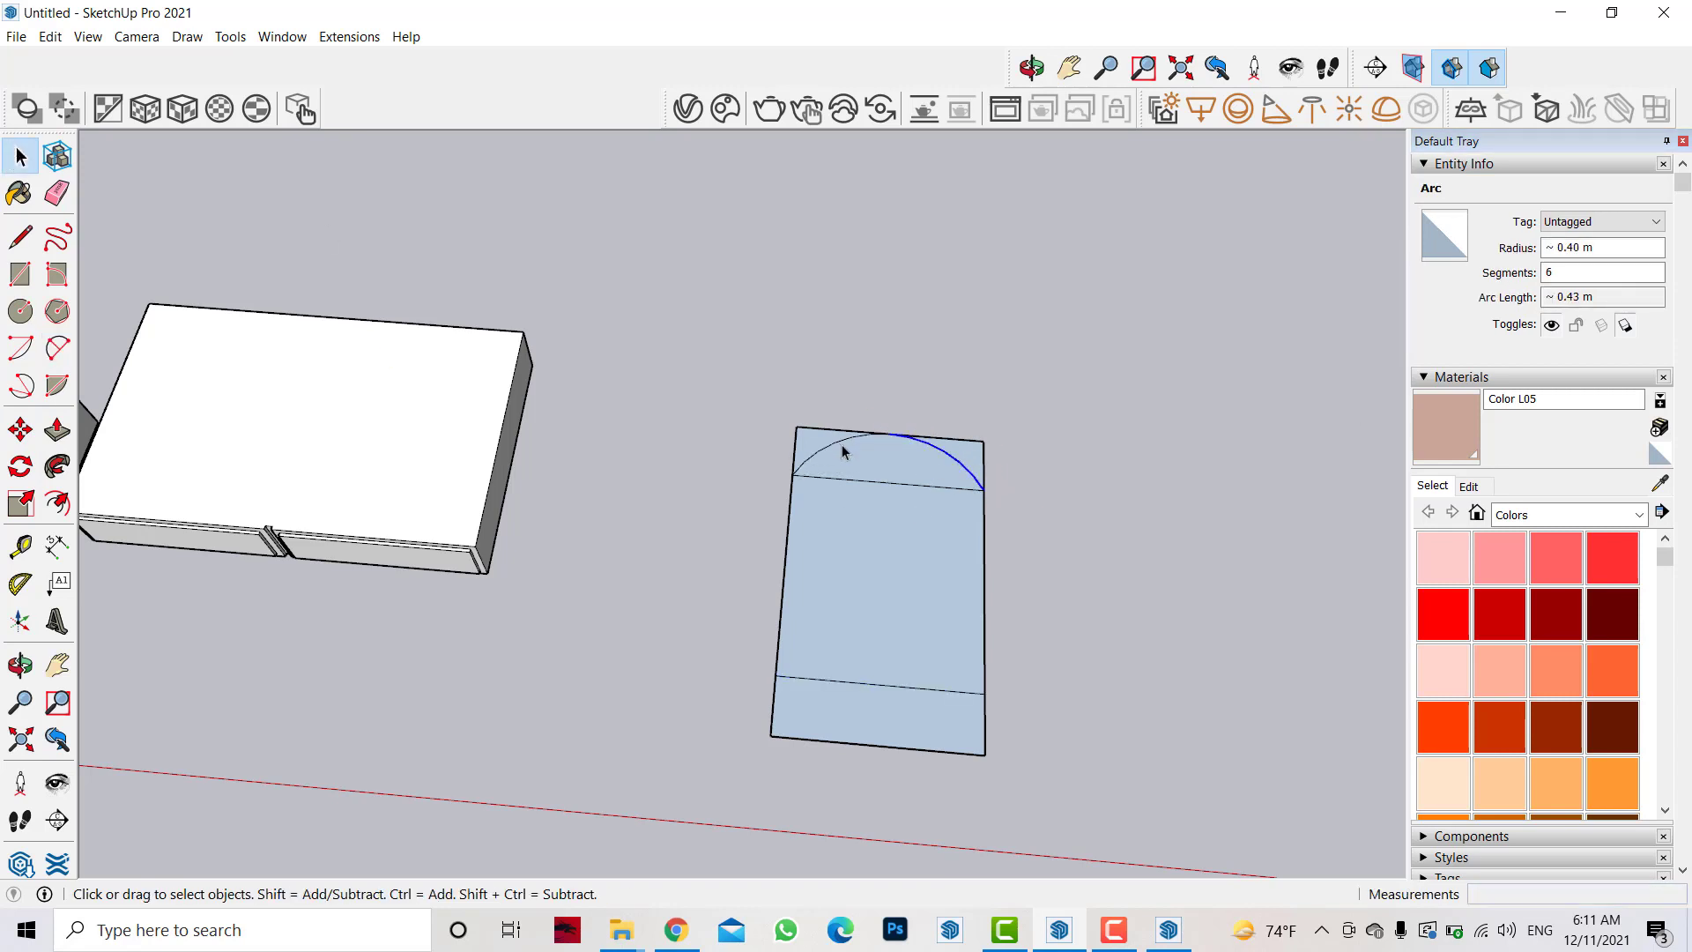
pyautogui.press('Delete')
pyautogui.click(965, 450)
pyautogui.press('Delete')
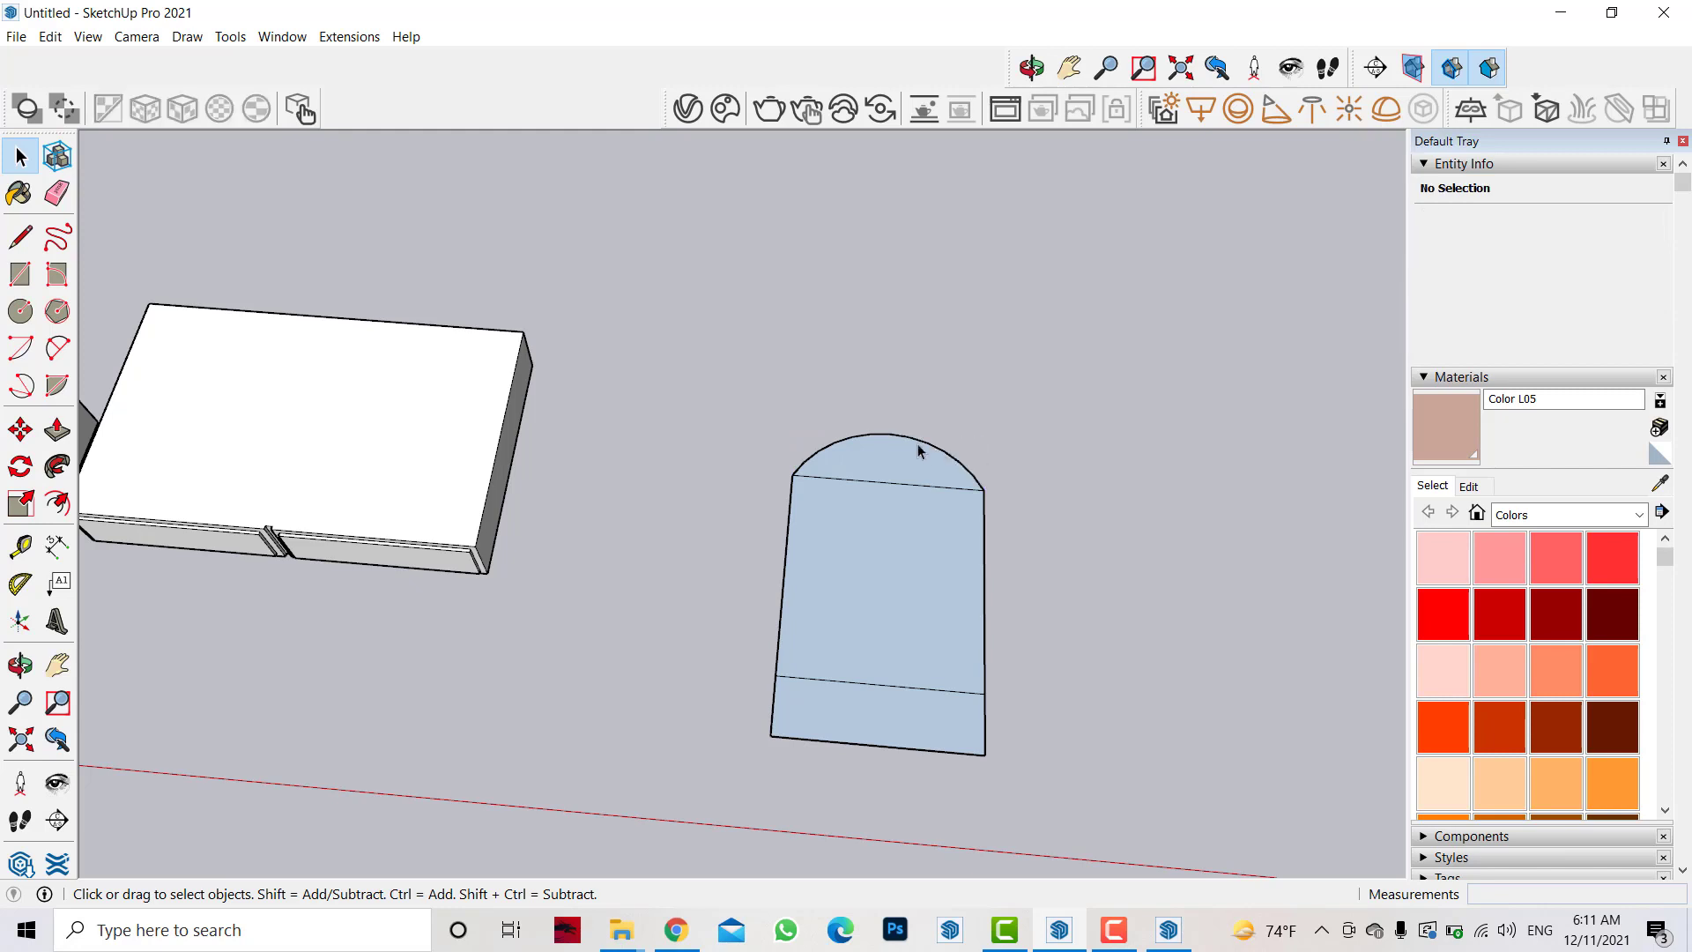
pyautogui.click(917, 440)
# - Copy the top arc, rotate it 180° and place it at the shape's bottom
pyautogui.click(934, 449)
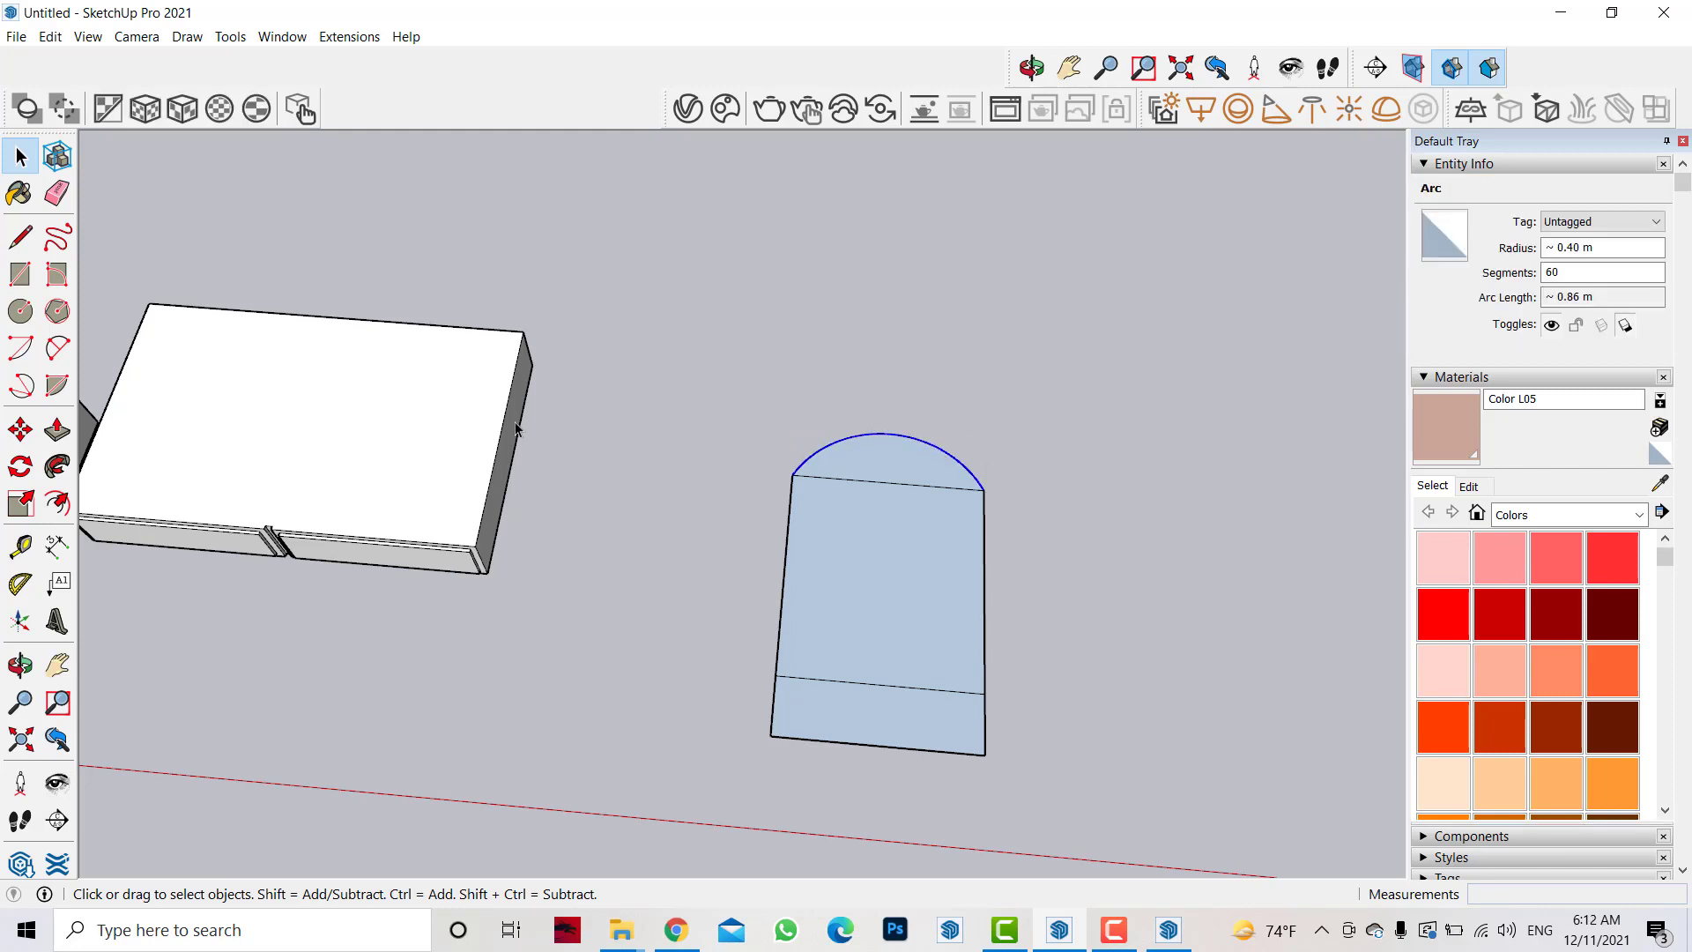
pyautogui.moveTo(518, 429); pyautogui.dragTo(1095, 555, button='middle')
pyautogui.hotkey('ctrl', 'v')
pyautogui.click(1025, 541)
pyautogui.click(20, 466)
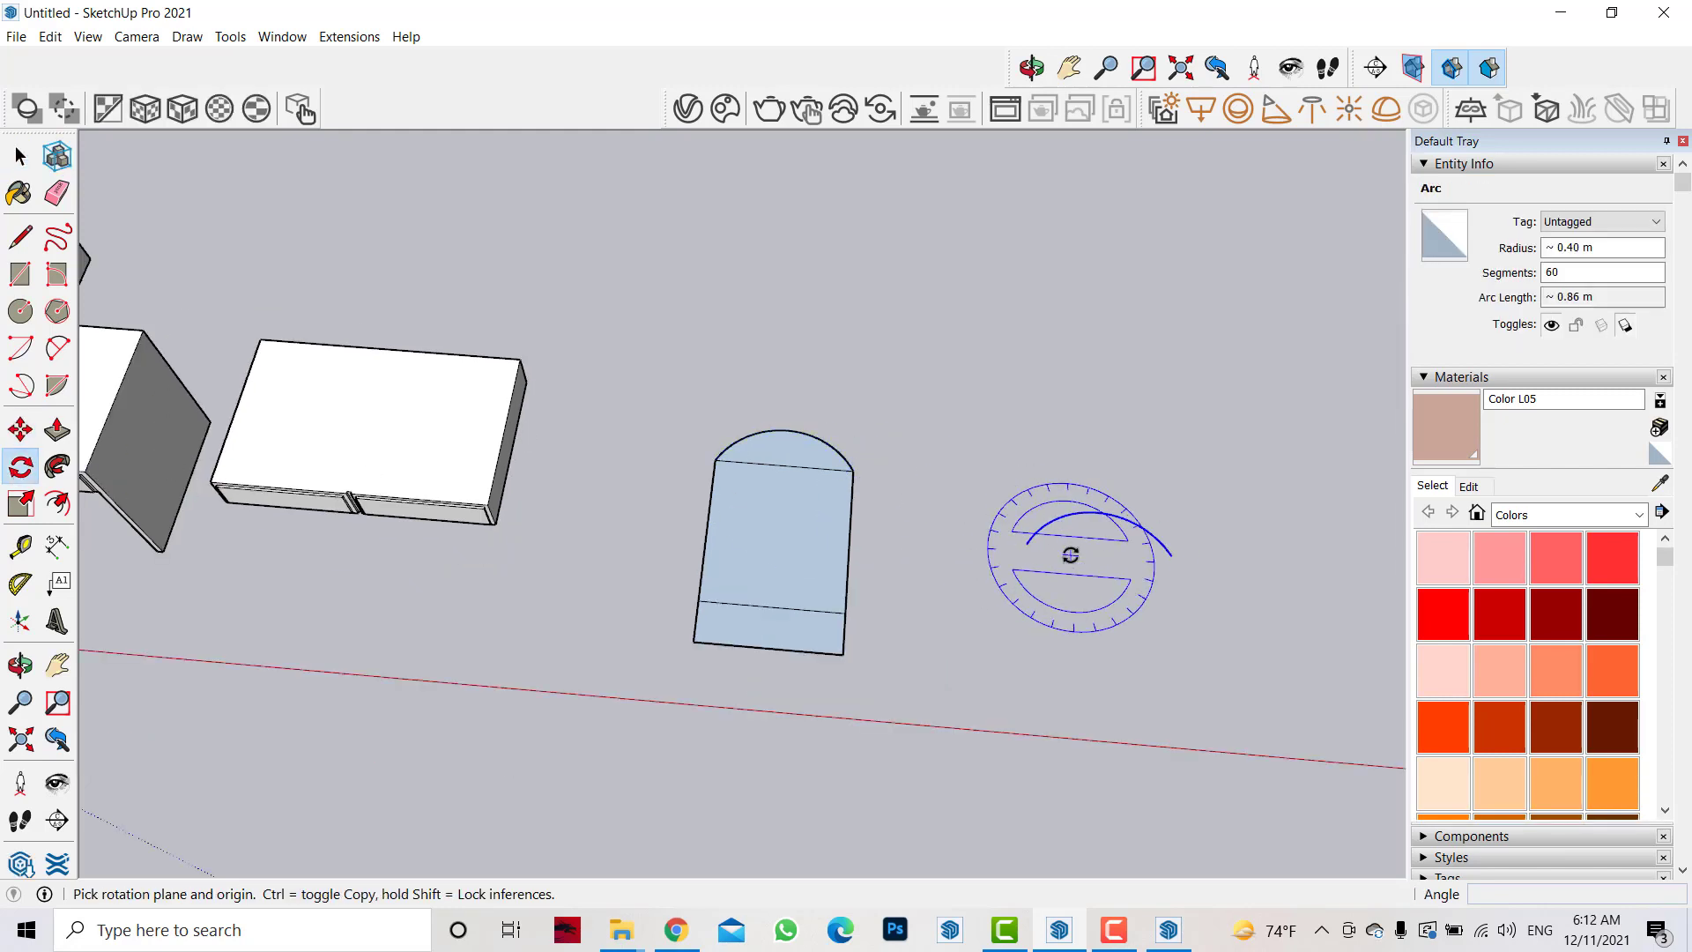
pyautogui.click(1071, 555)
pyautogui.click(1101, 556)
pyautogui.click(973, 537)
pyautogui.press('m')
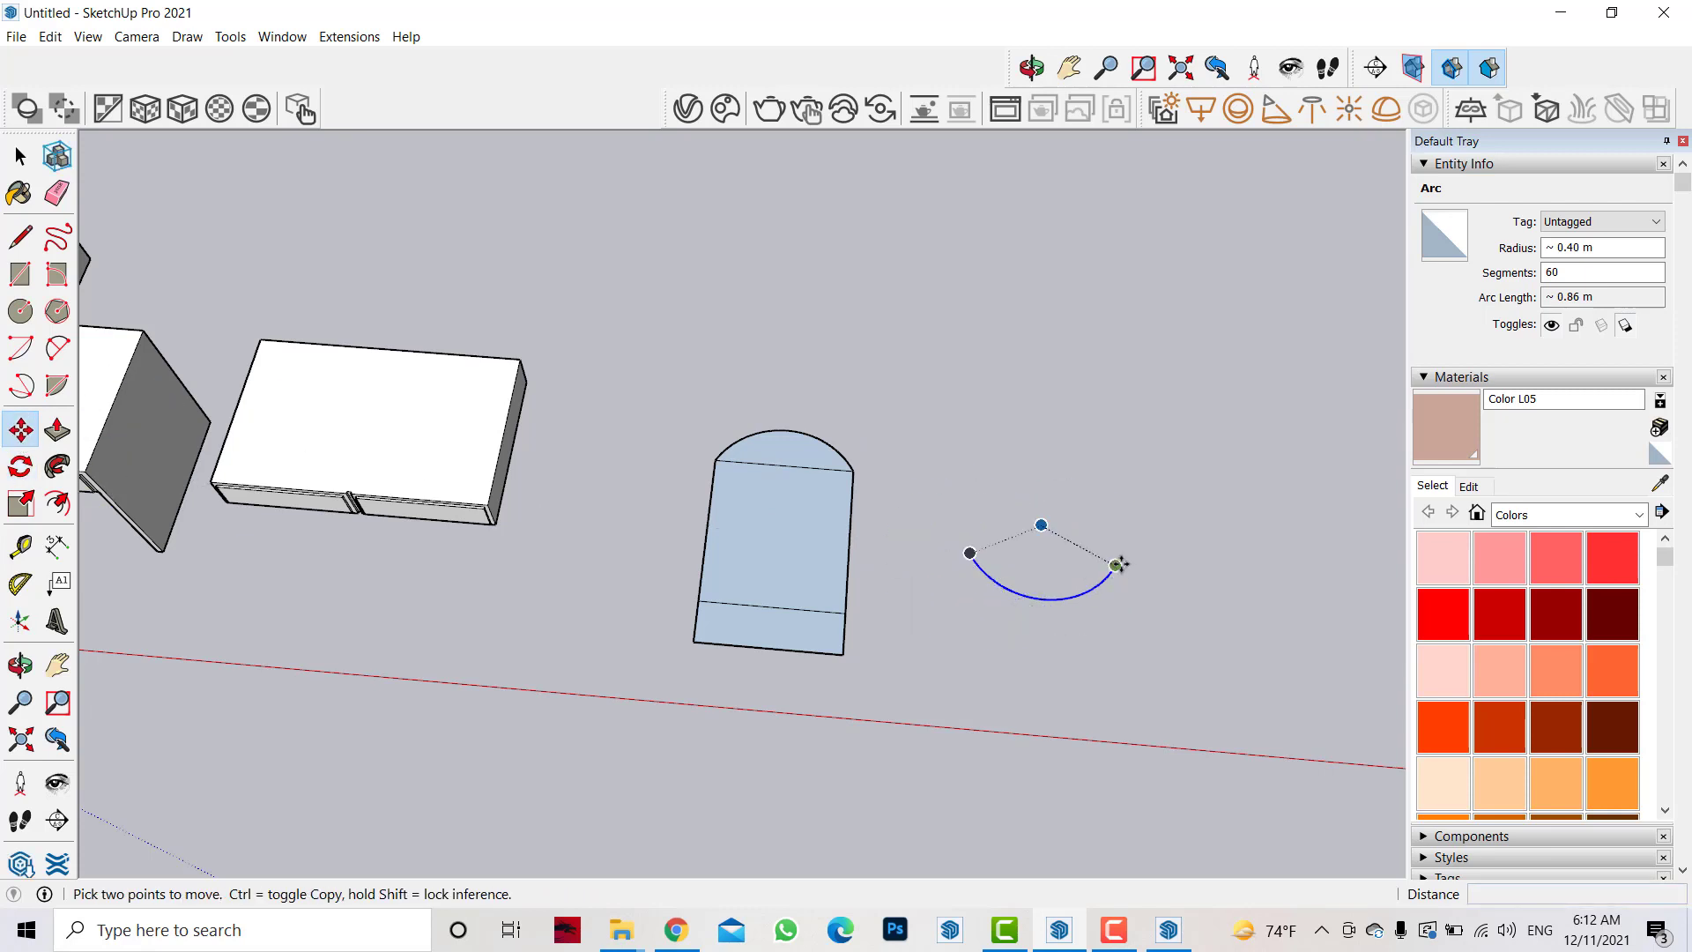
pyautogui.click(1119, 565)
pyautogui.click(846, 610)
# - Delete the leftover pieces below the bottom arc and the line across the top
pyautogui.scroll(3, 799, 505)
pyautogui.press('space')
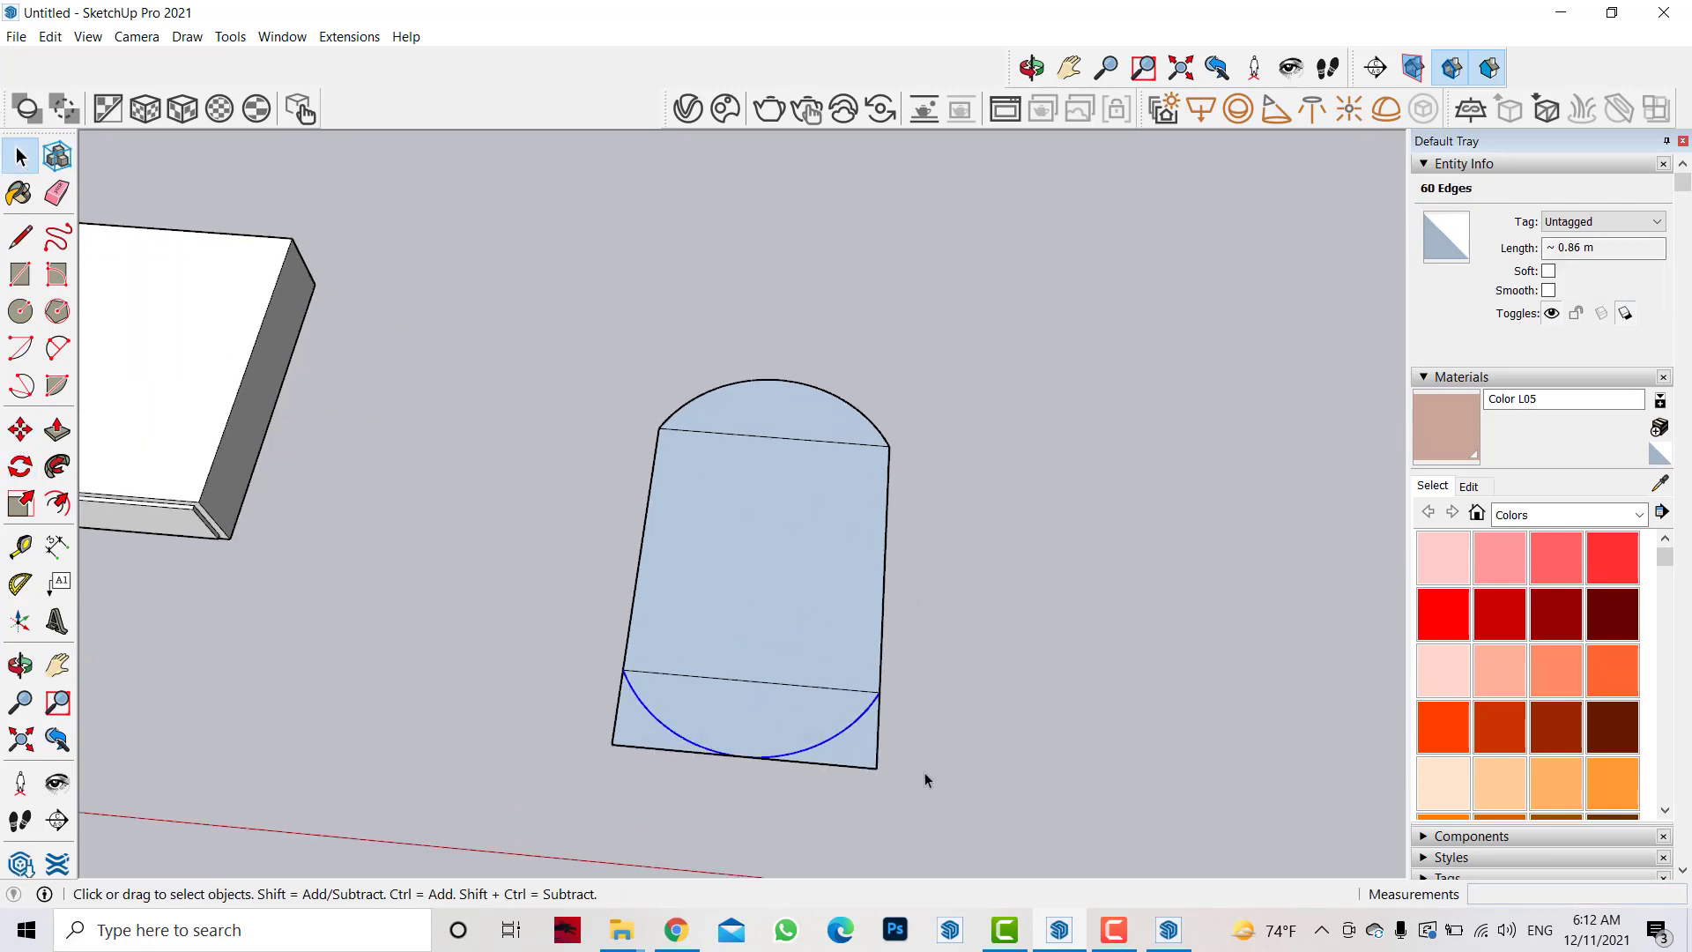
pyautogui.moveTo(924, 772); pyautogui.dragTo(670, 746)
pyautogui.click(670, 745)
pyautogui.press('Delete')
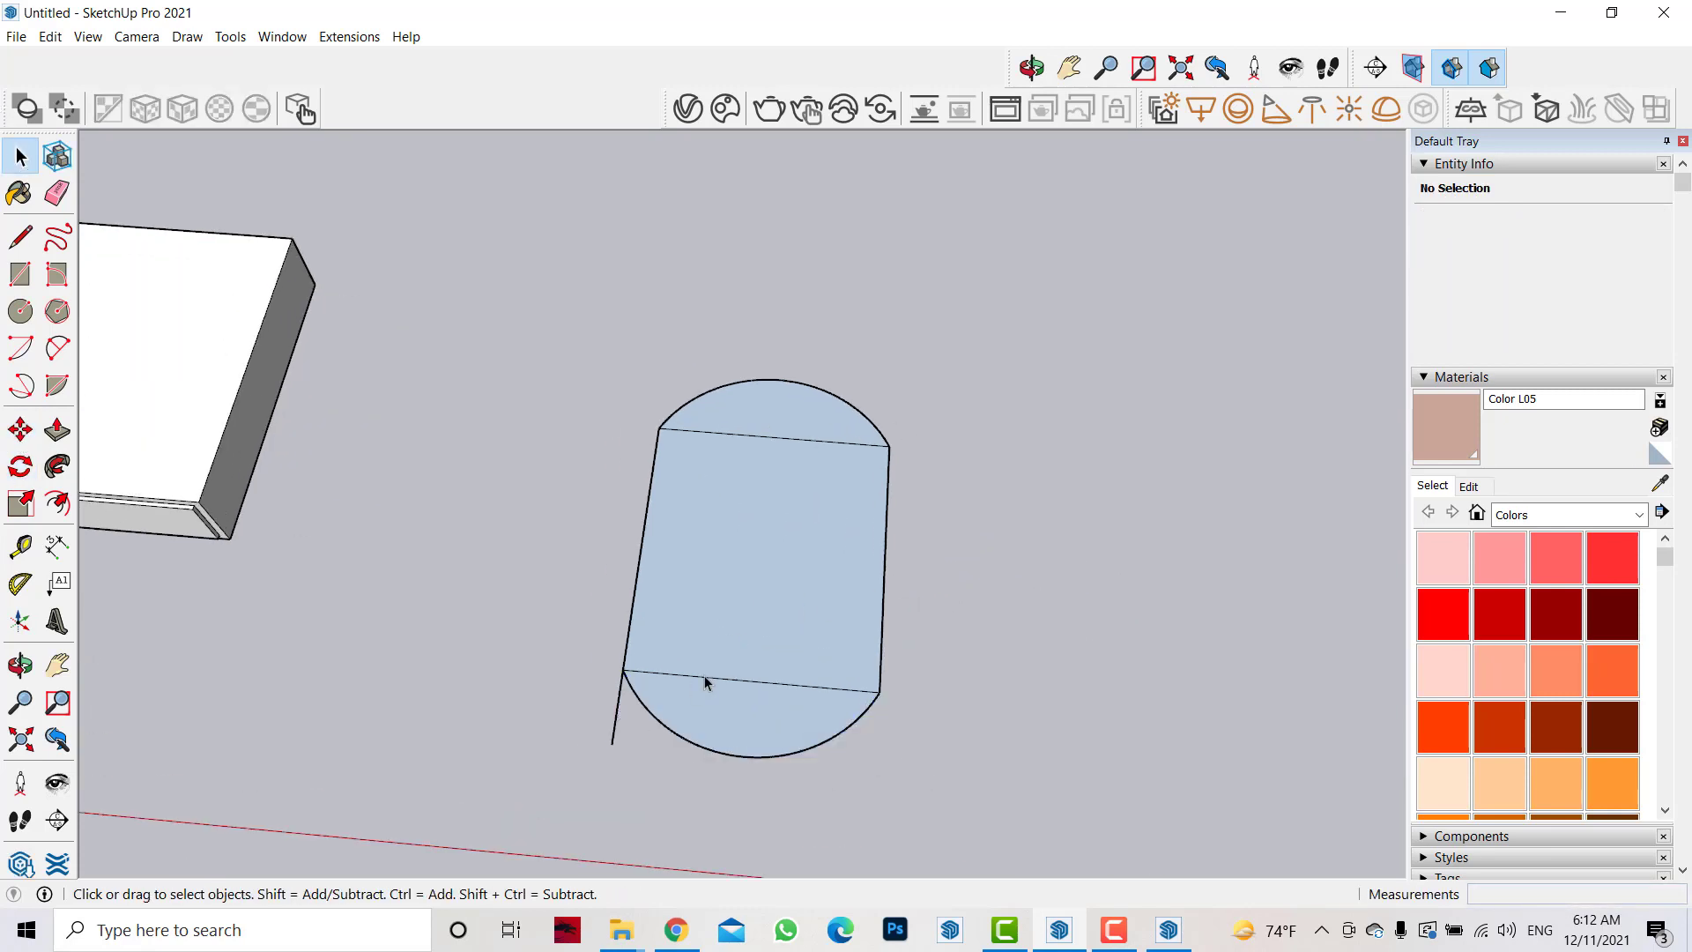
pyautogui.click(705, 675)
pyautogui.press('Delete')
pyautogui.click(765, 437)
pyautogui.press('Delete')
# - Begin an inward offset of the capsule's outline from its left edge
pyautogui.click(20, 665)
pyautogui.moveTo(755, 571); pyautogui.dragTo(745, 581)
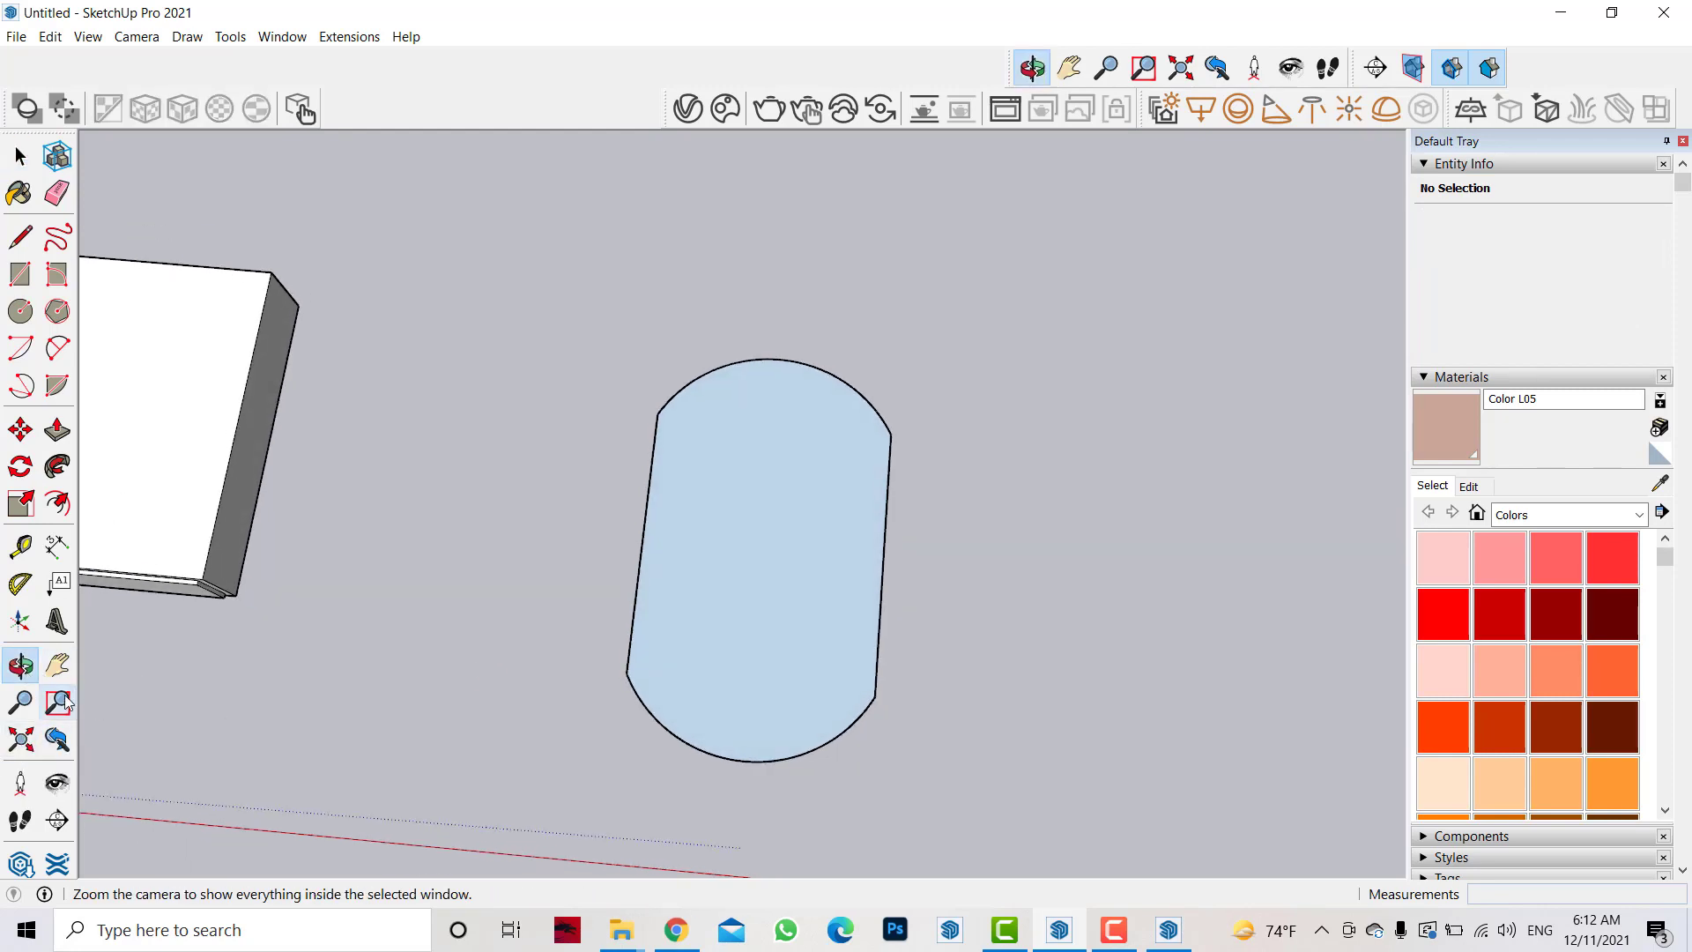
pyautogui.click(57, 503)
pyautogui.click(638, 574)
pyautogui.write('.03')
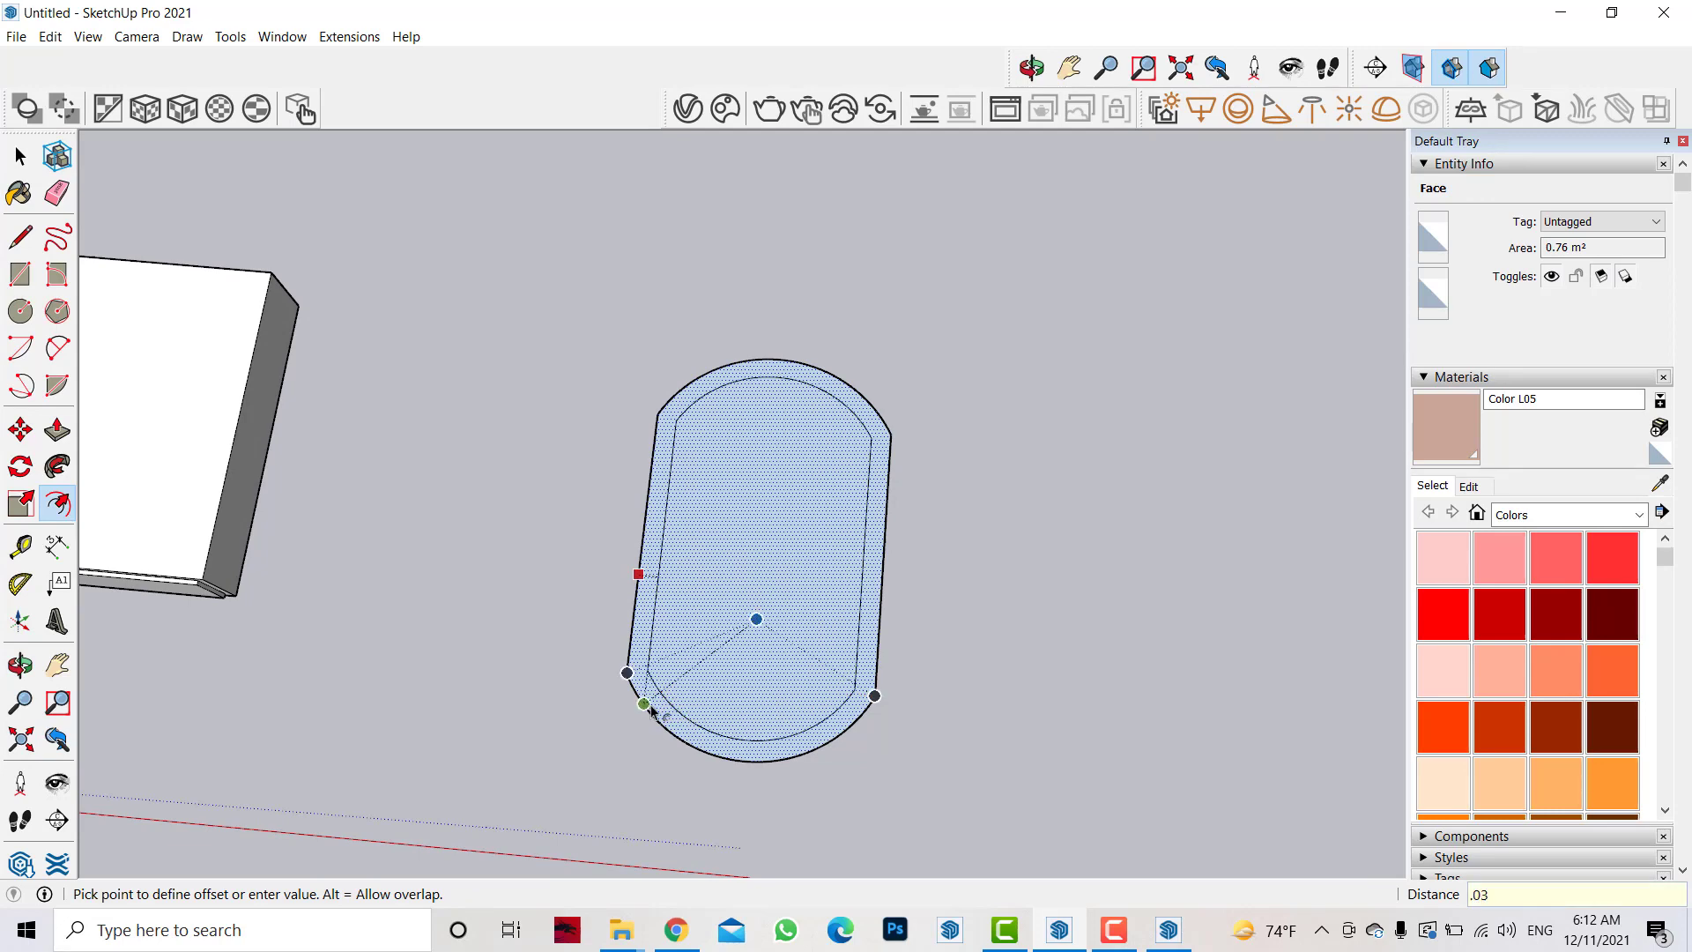
# - Inset the capsule outline 0.03, push/pull the inner panel for depth, and select the whole frame
pyautogui.press('Return')
pyautogui.scroll(3, 891, 604)
pyautogui.press('p')
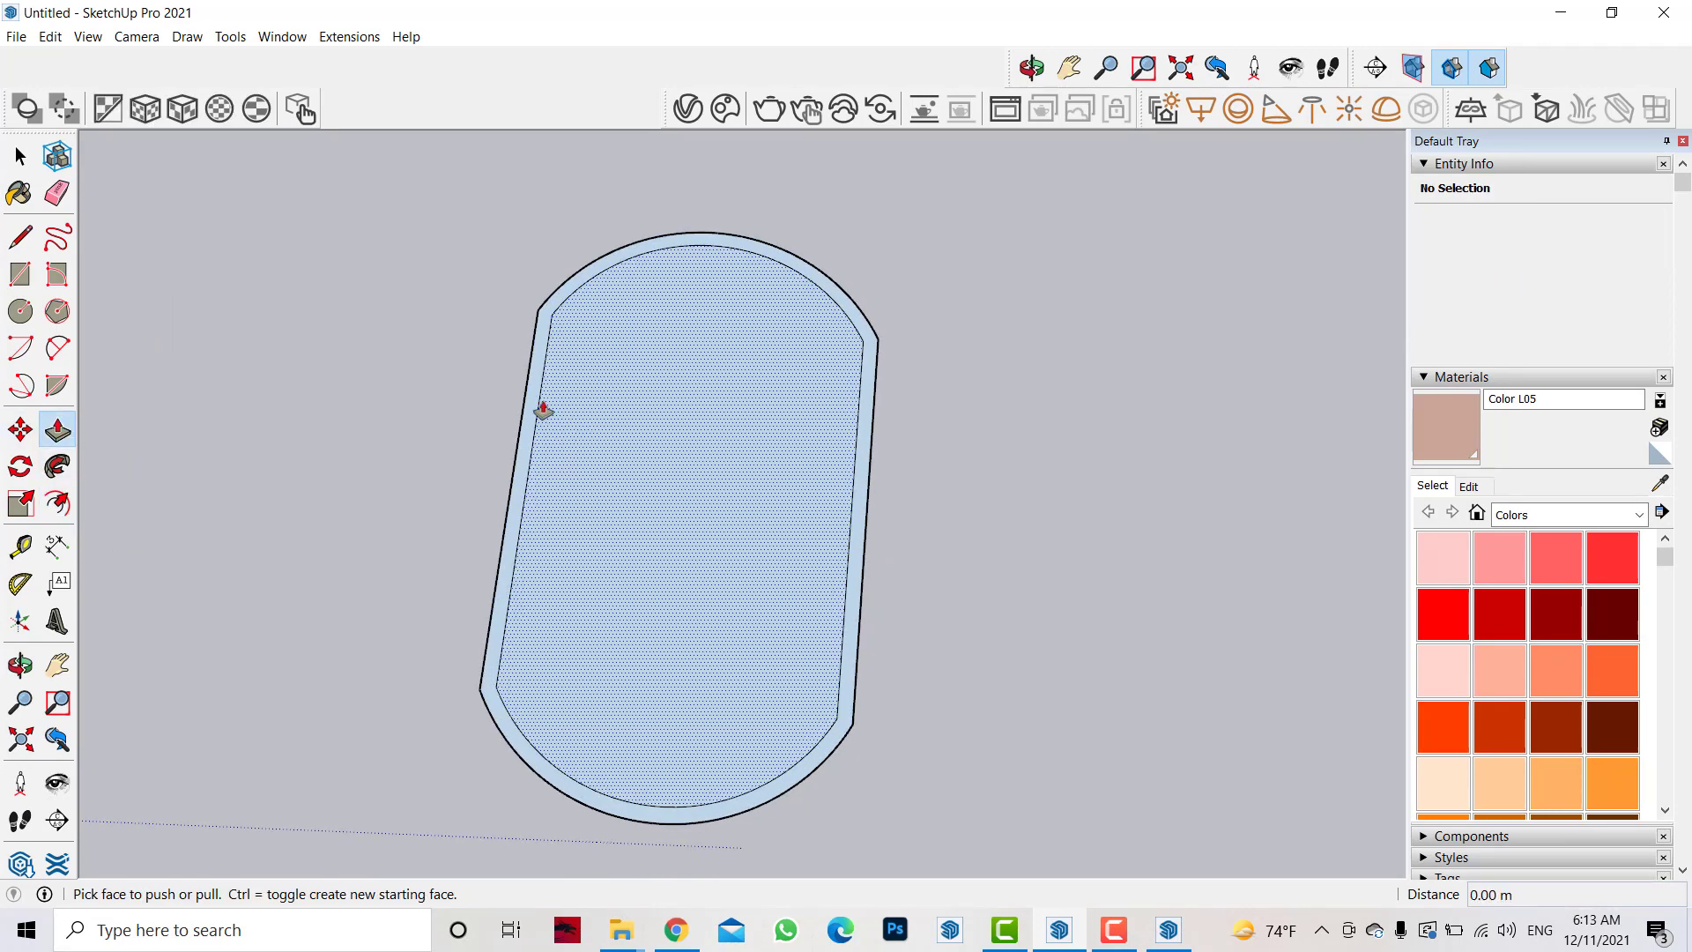
pyautogui.click(540, 408)
pyautogui.write('.03')
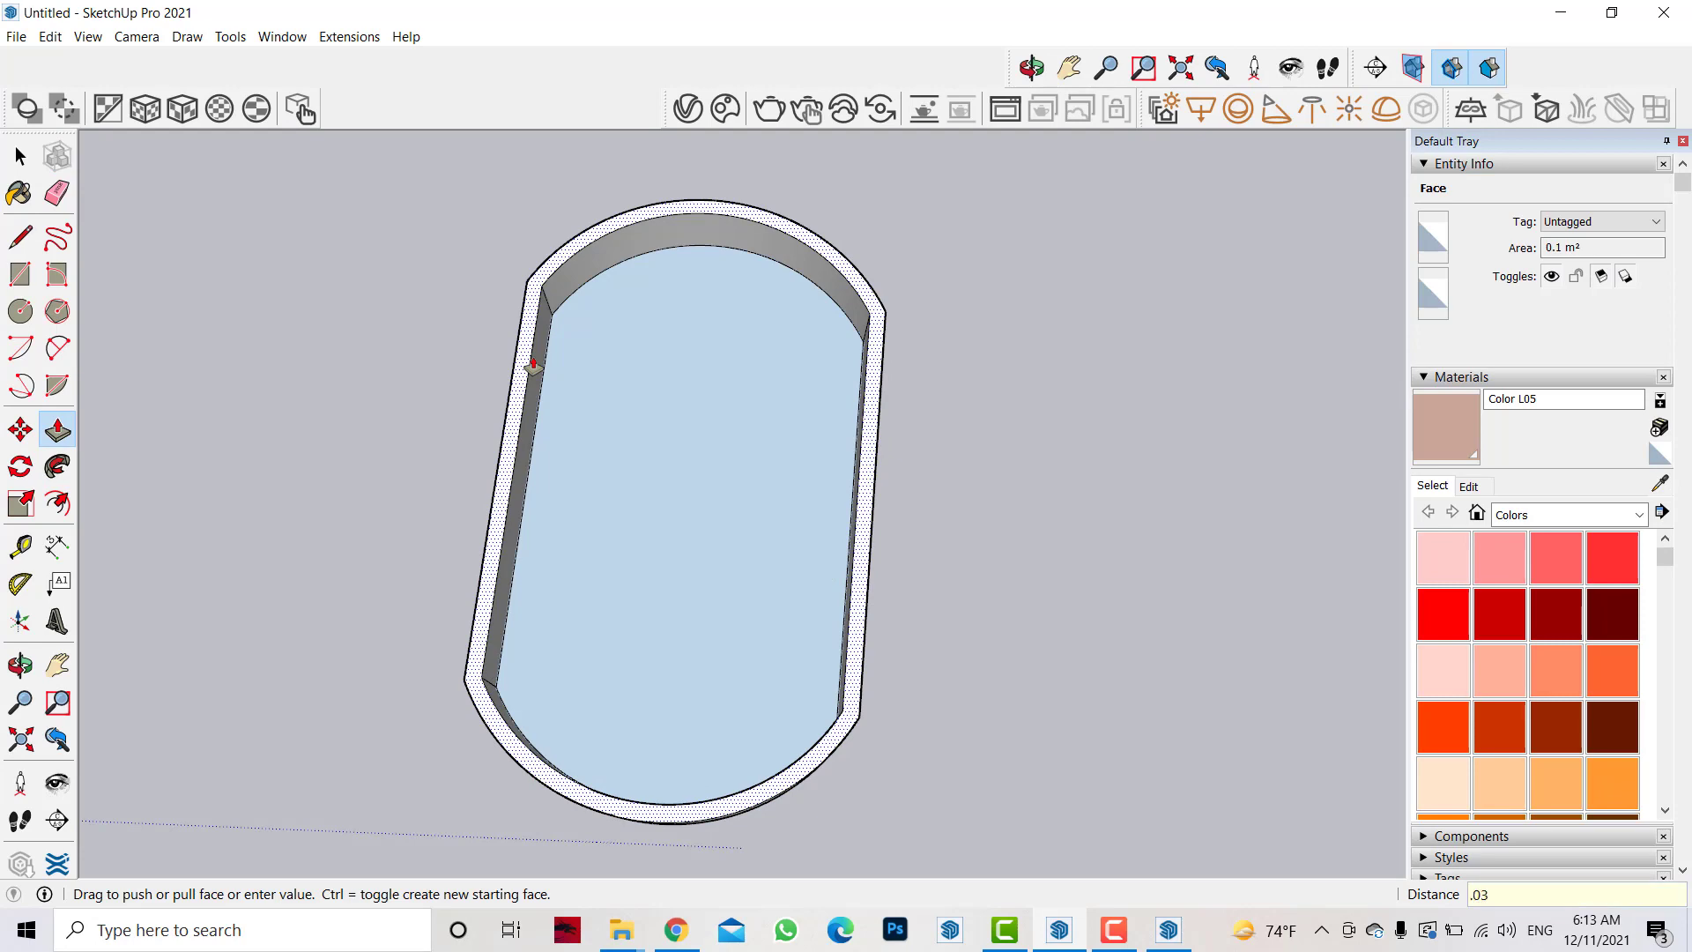
pyautogui.press('Return')
pyautogui.click(753, 333)
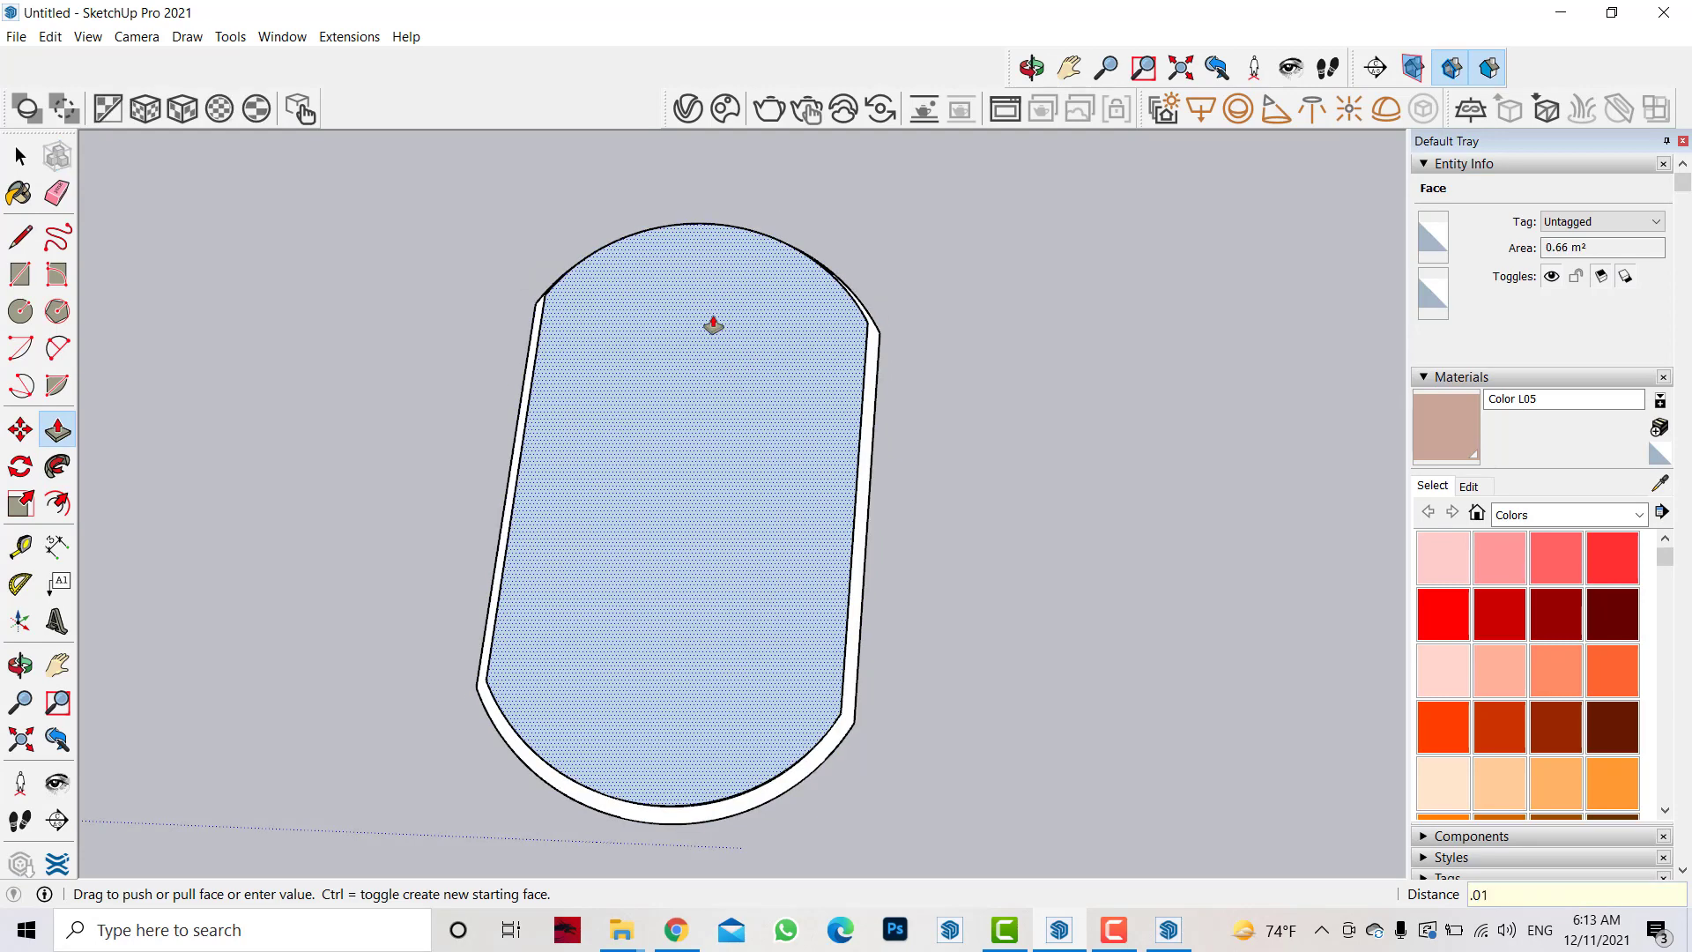
pyautogui.press('Return')
pyautogui.press('space')
pyautogui.tripleClick(743, 275)
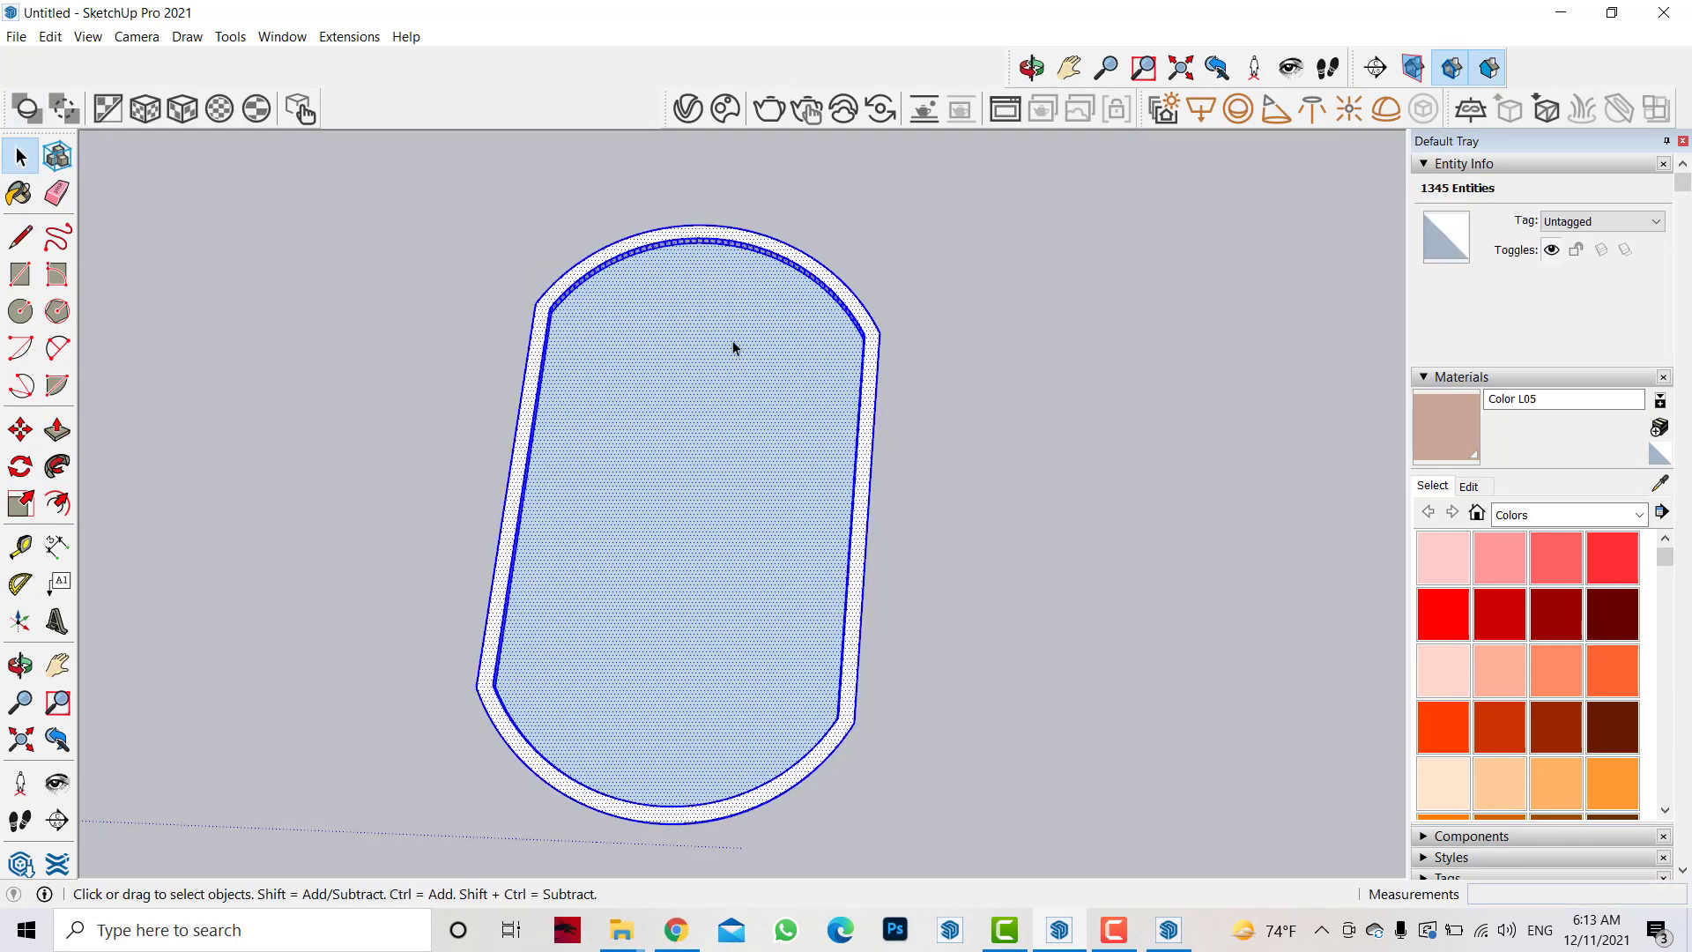
pyautogui.scroll(-1, 727, 349)
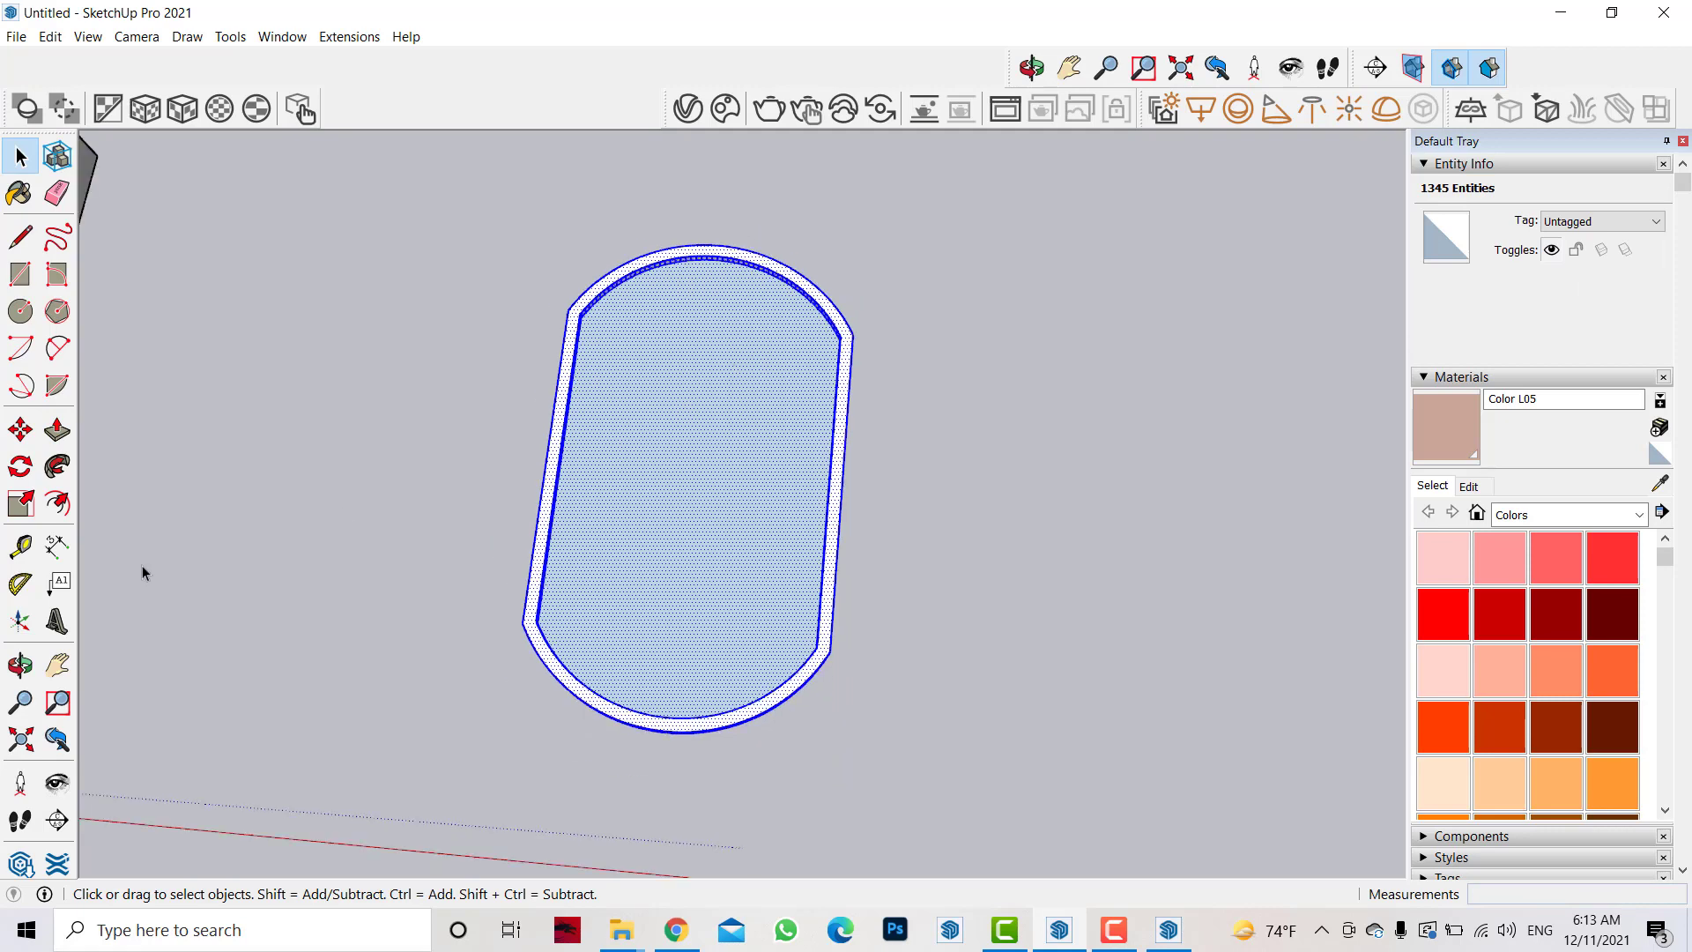
pyautogui.moveTo(495, 522); pyautogui.dragTo(495, 507, button='middle')
# - Group the rounded frame and move it onto the drawer box
pyautogui.rightClick(727, 348)
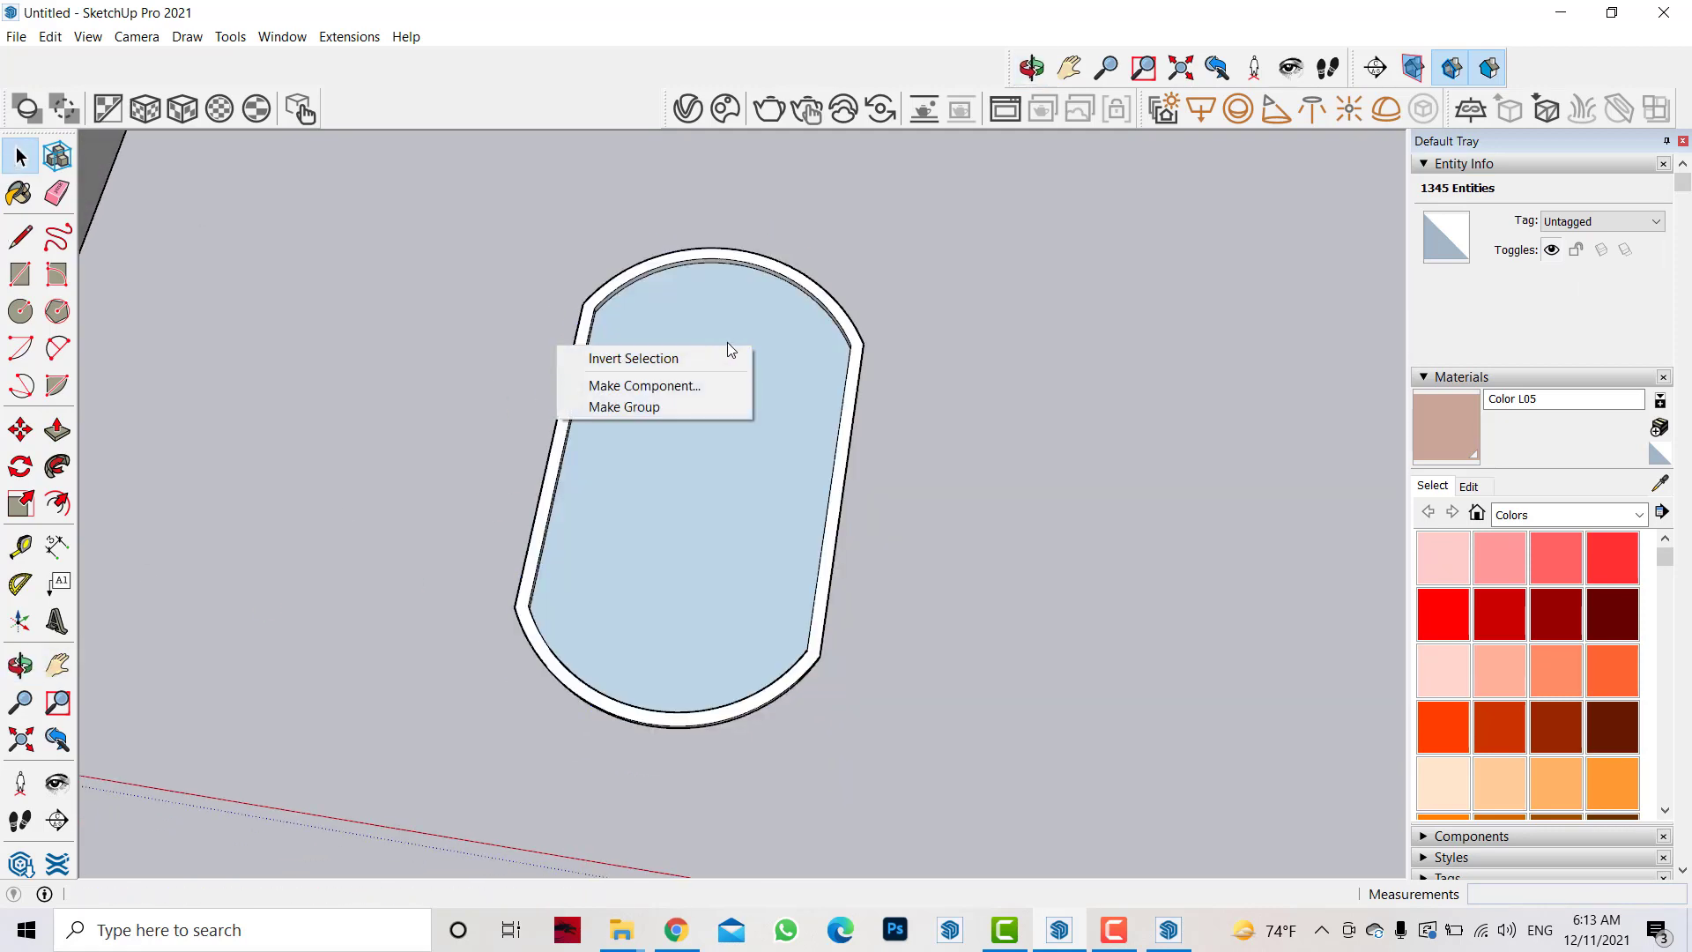
pyautogui.click(824, 509)
pyautogui.scroll(-2, 875, 527)
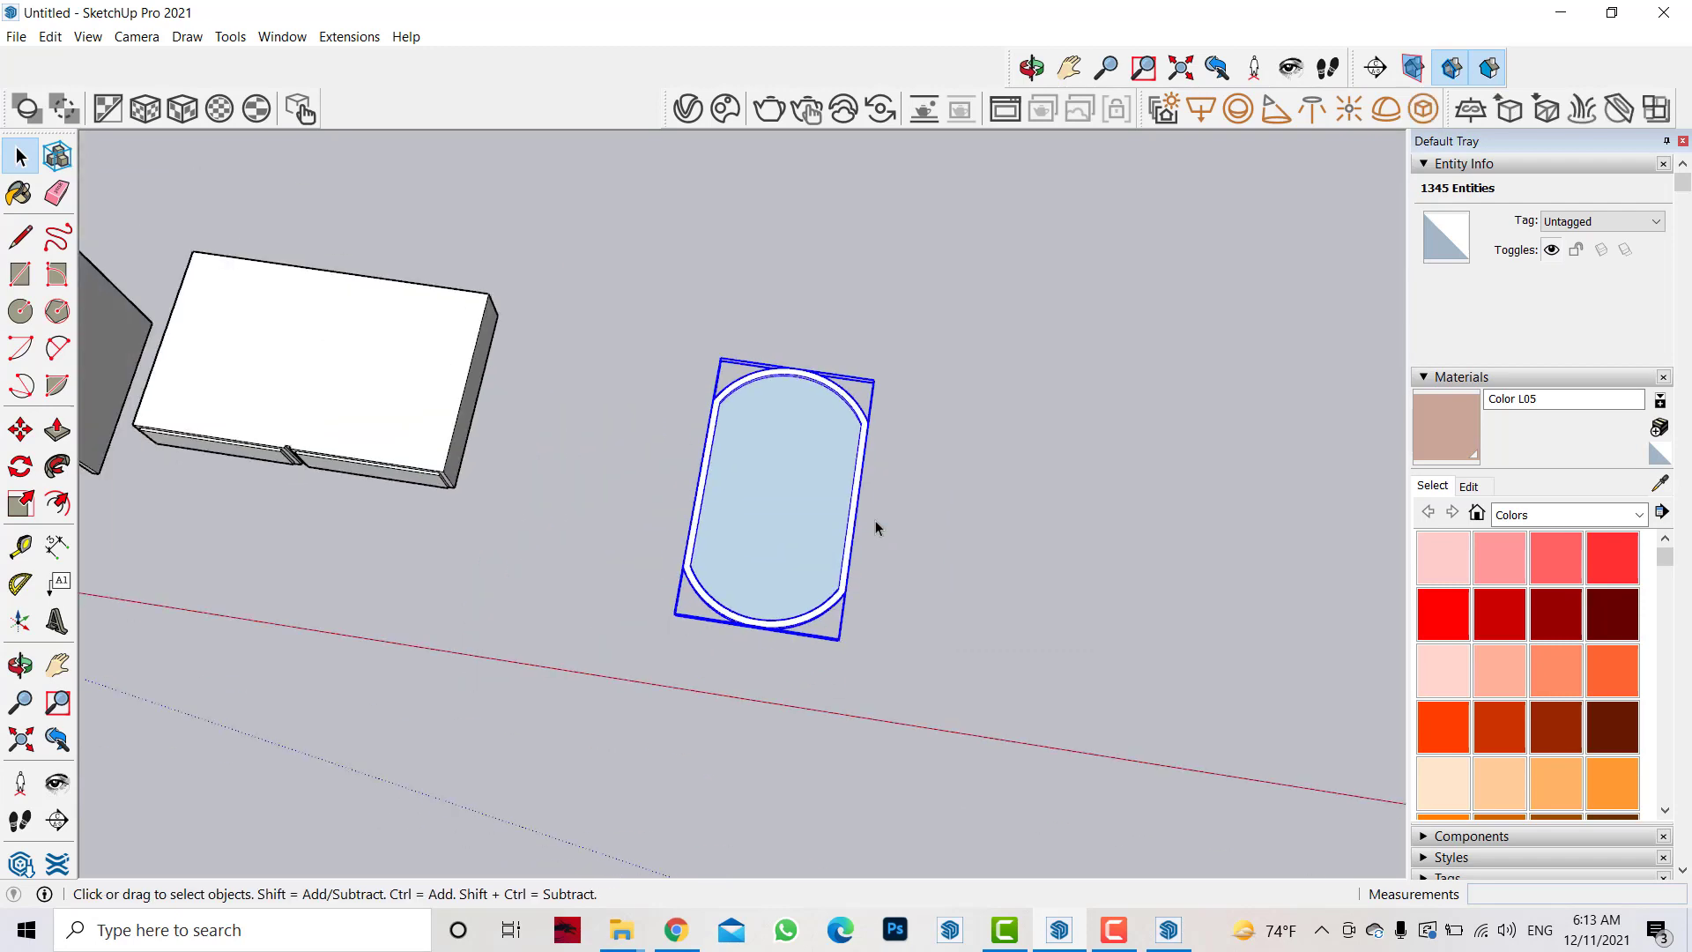
pyautogui.click(20, 429)
pyautogui.click(828, 404)
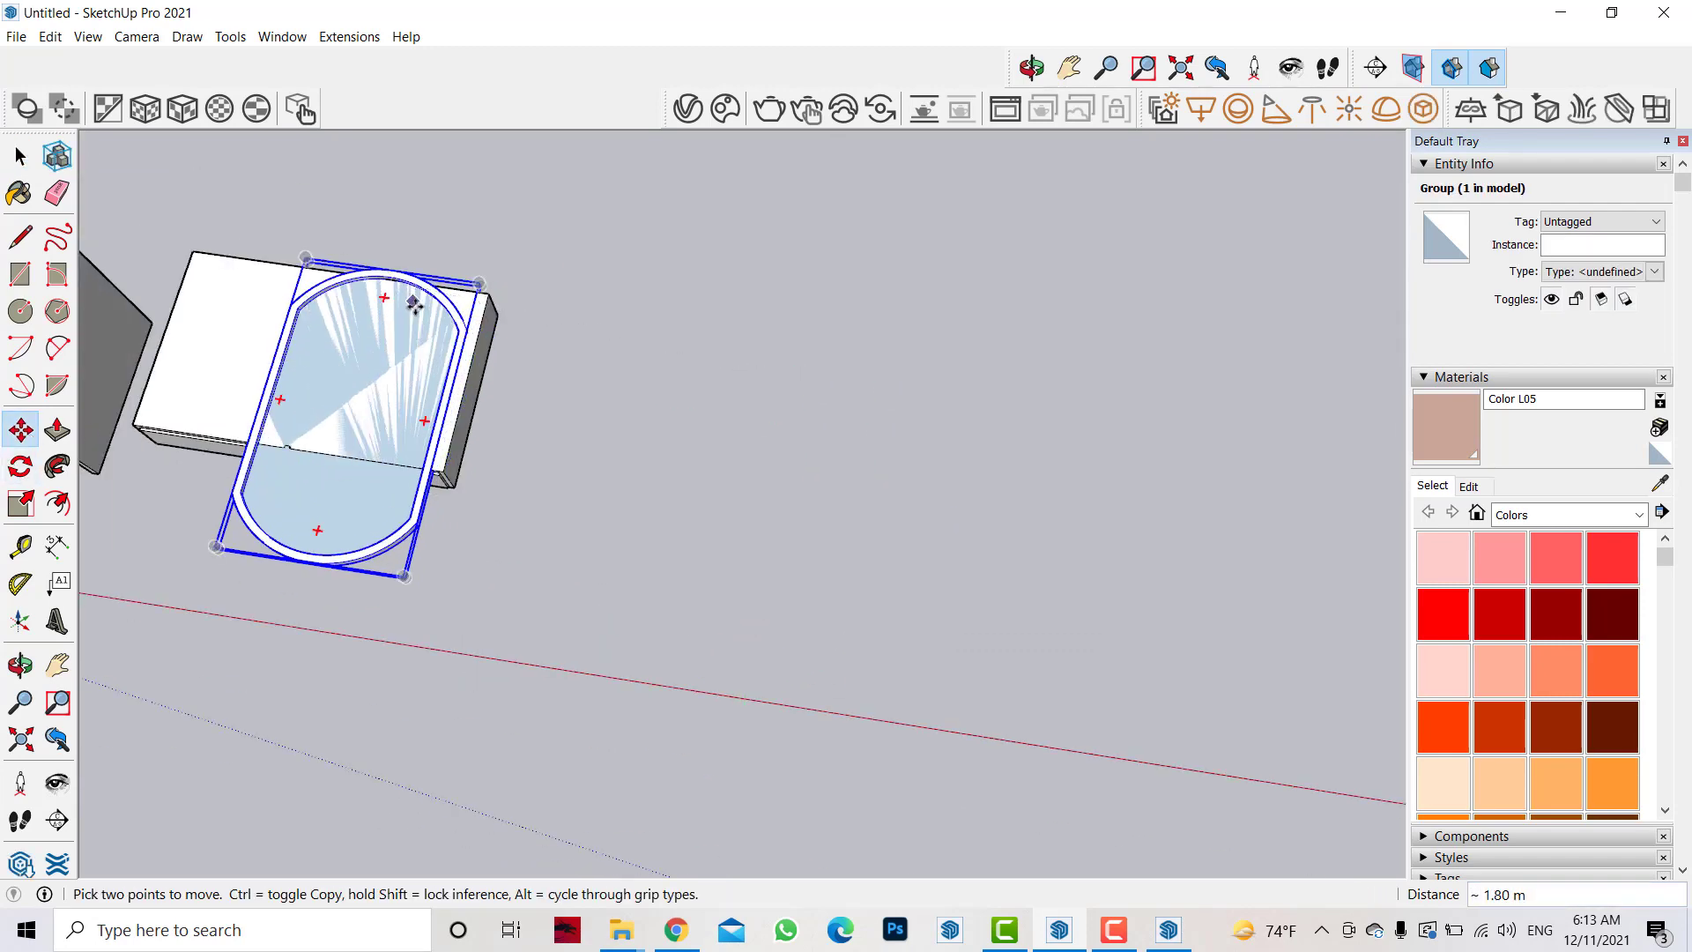
pyautogui.click(413, 304)
# - Rotate the frame 90° upright and place it at the box's back edge like a mirror
pyautogui.click(21, 664)
pyautogui.moveTo(535, 286); pyautogui.dragTo(74, 380)
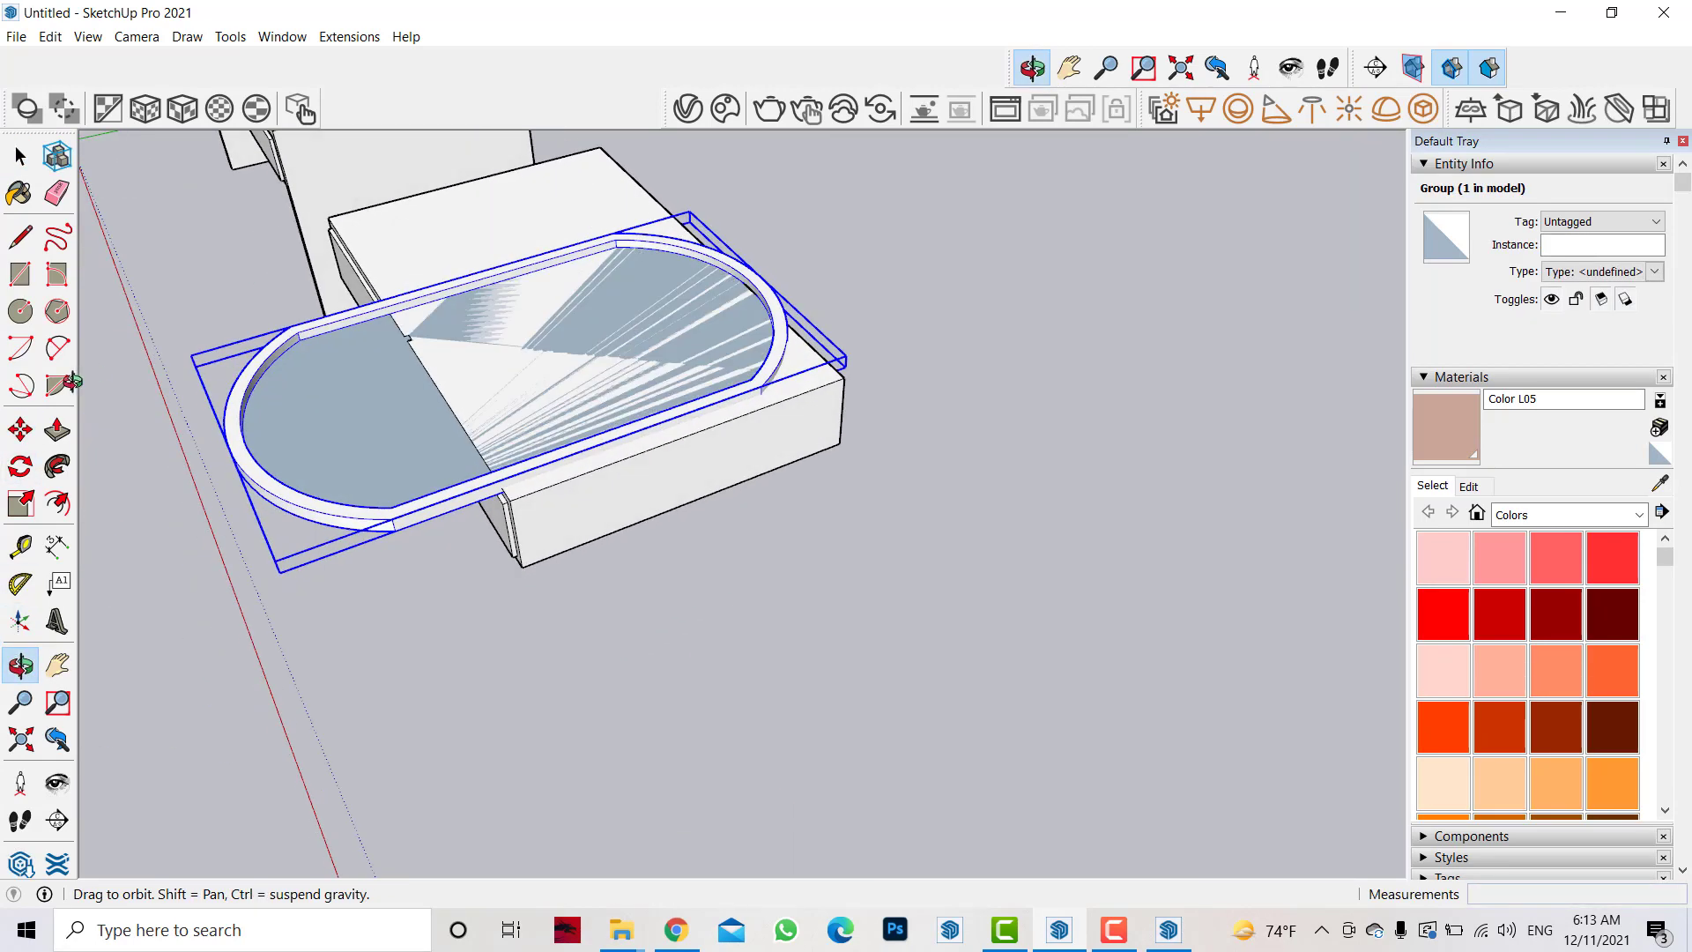
pyautogui.click(20, 465)
pyautogui.click(699, 449)
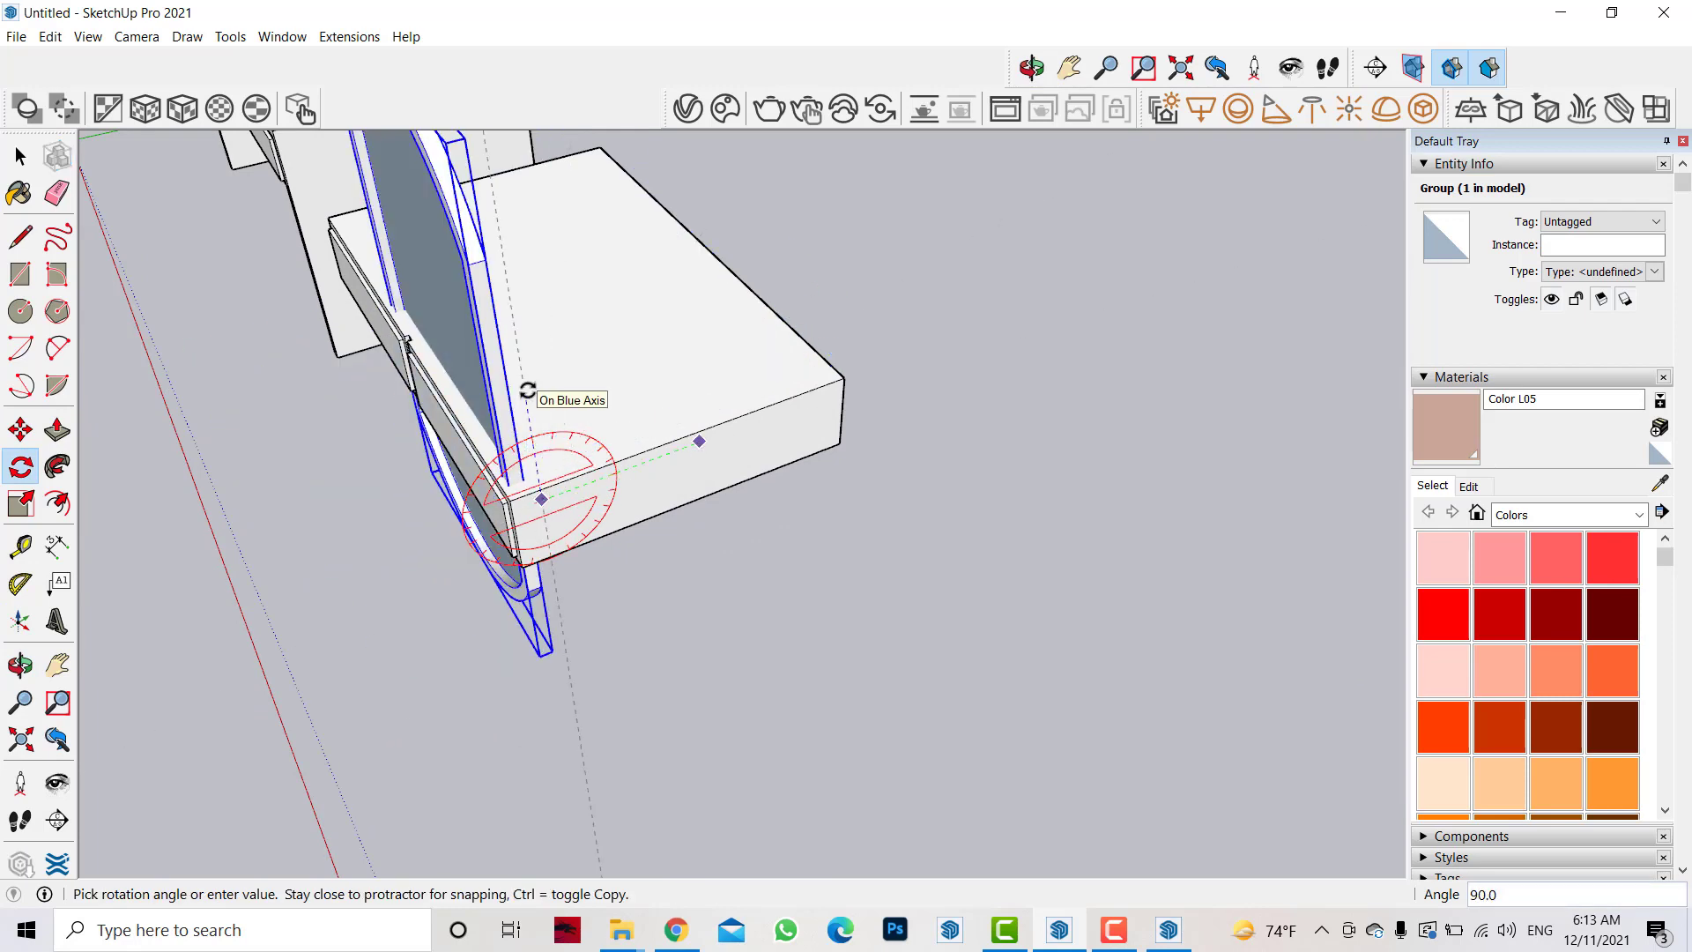
pyautogui.click(526, 384)
pyautogui.click(20, 429)
pyautogui.click(506, 469)
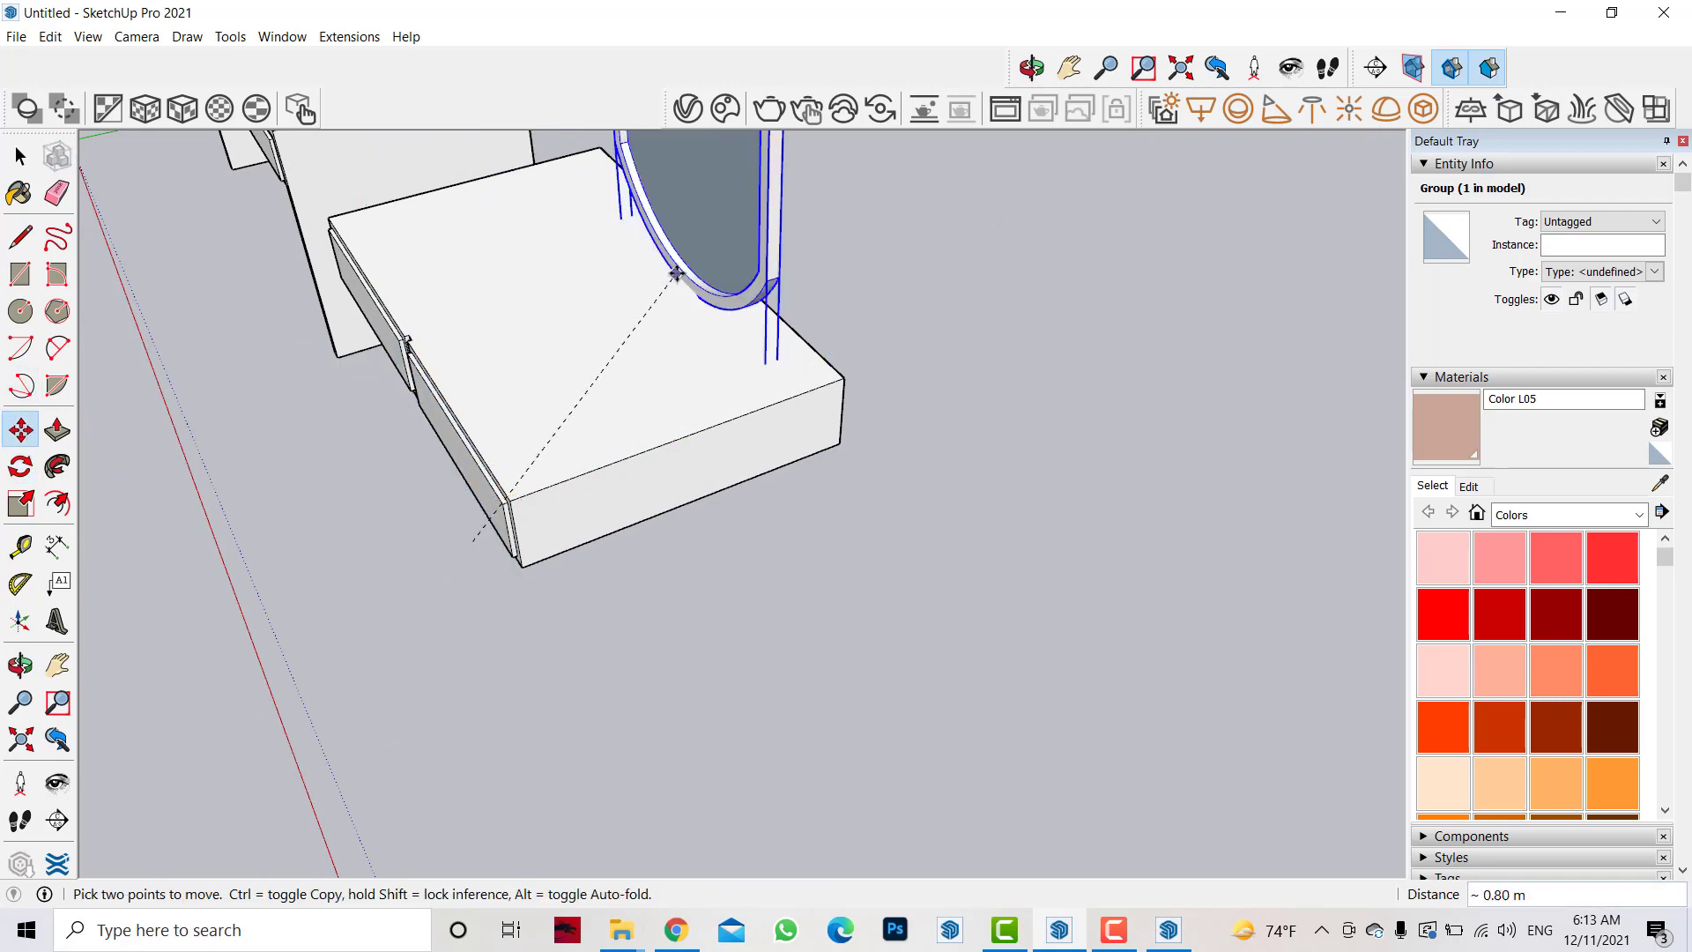
pyautogui.click(726, 249)
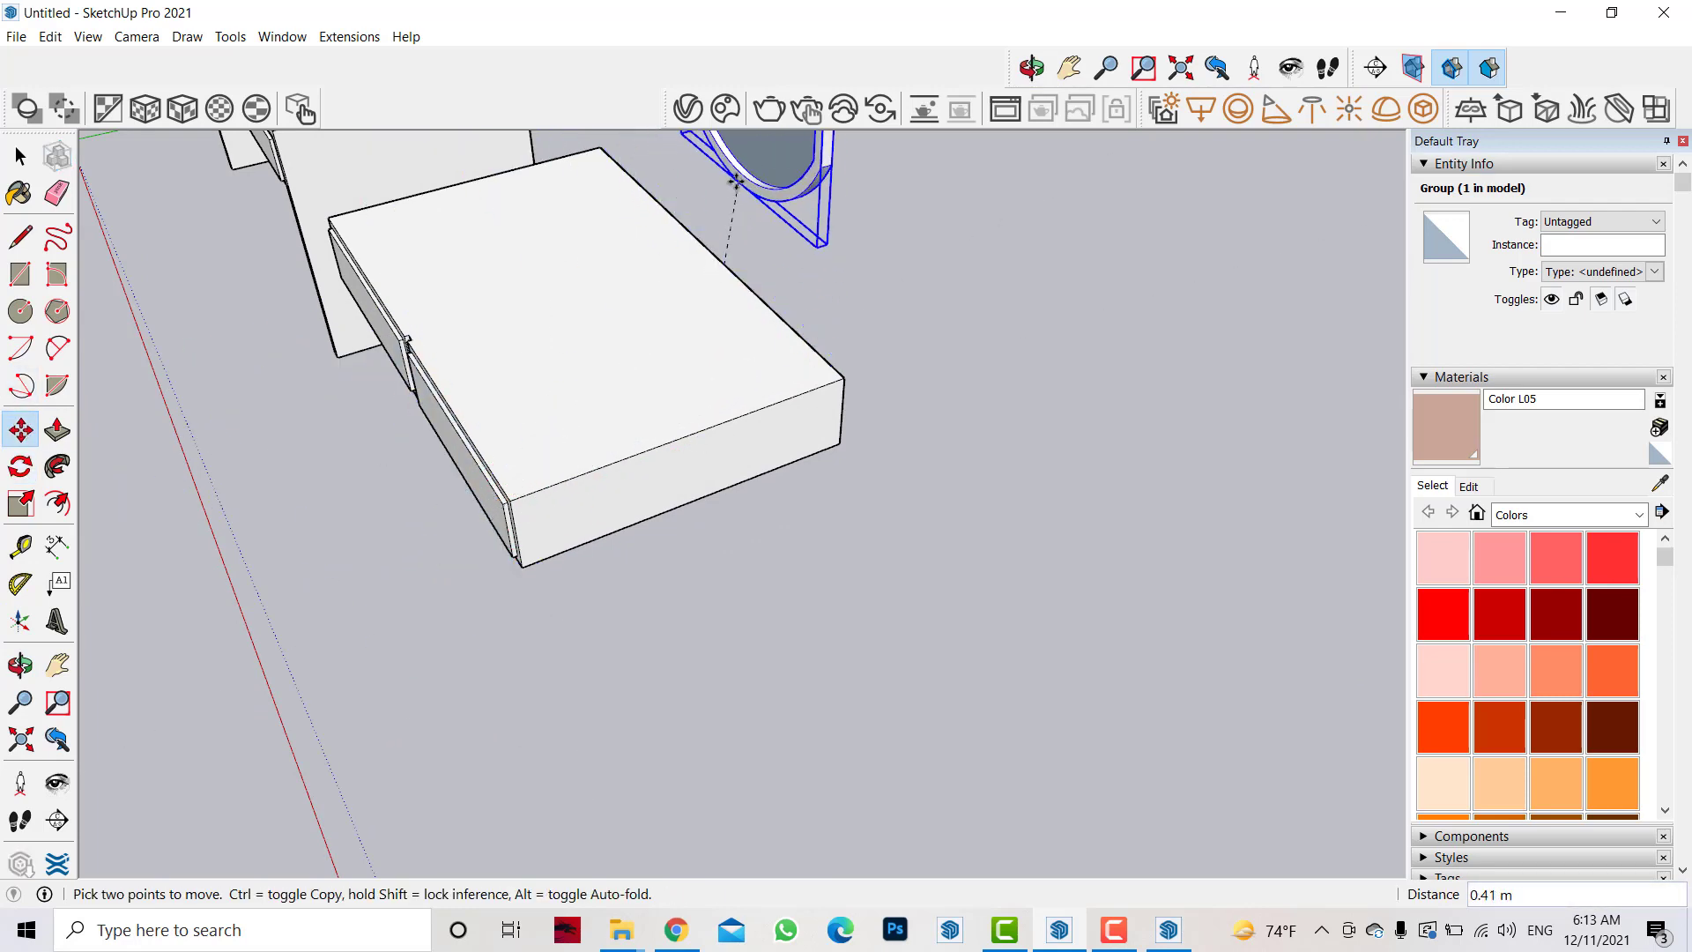
# - Orbit out to view the whole desk setup with the new mirror cabinet
pyautogui.click(20, 665)
pyautogui.moveTo(494, 422)
pyautogui.mouseDown()
pyautogui.moveTo(348, 420)
pyautogui.moveTo(105, 696)
pyautogui.mouseUp()
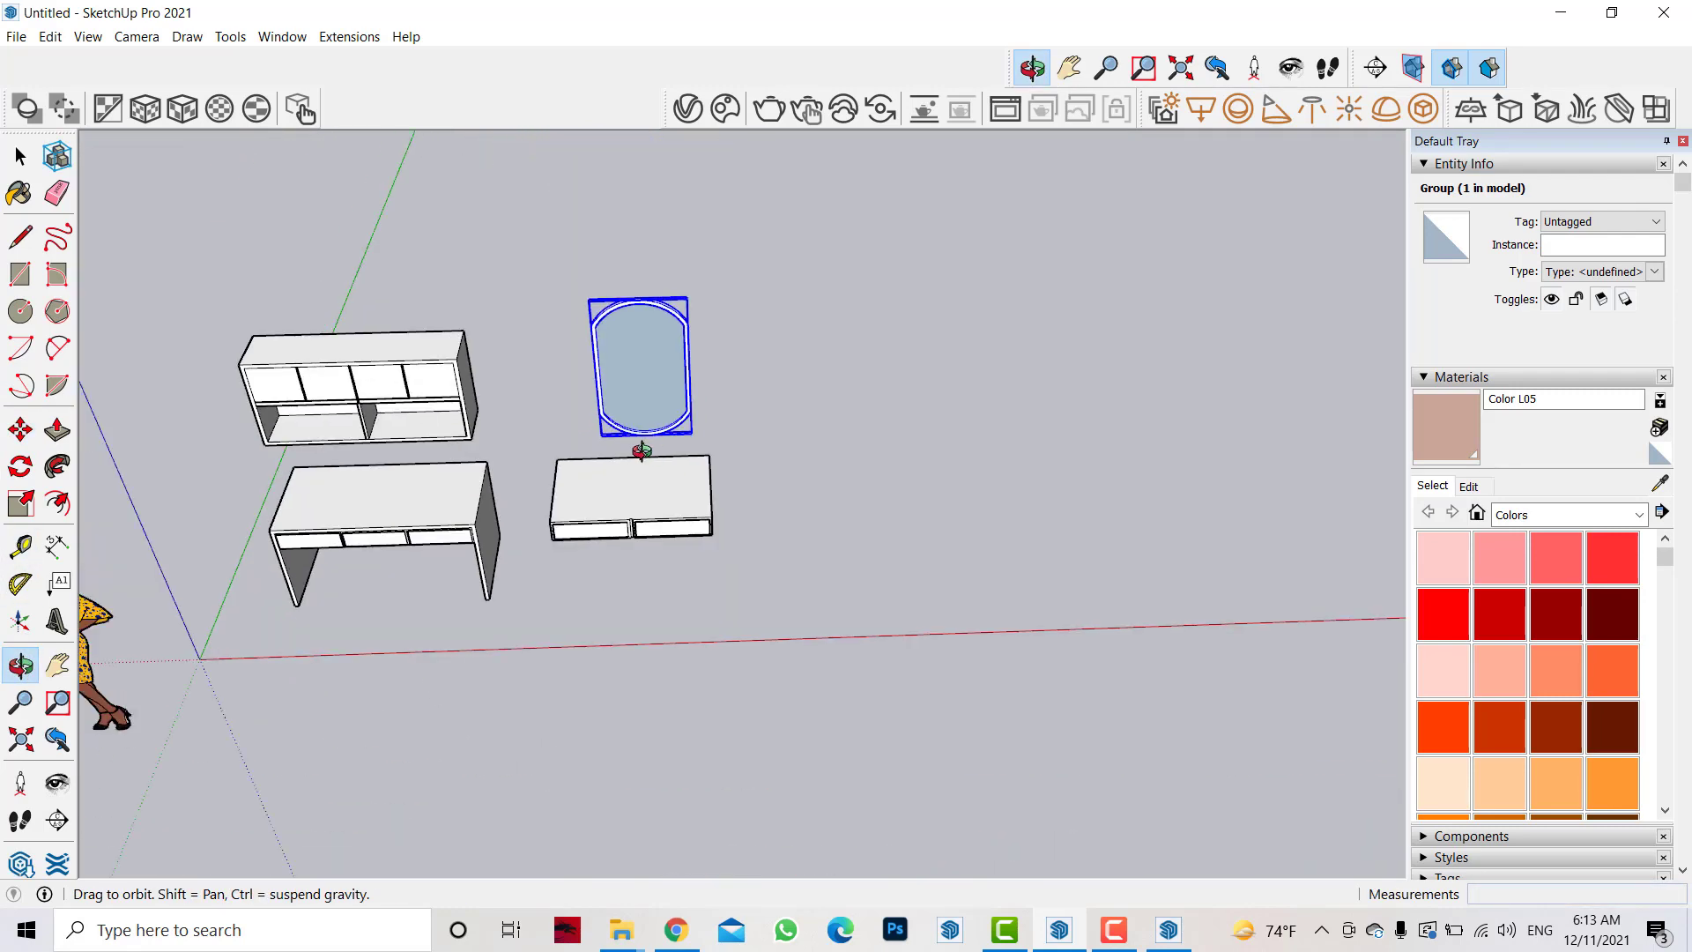
pyautogui.click(20, 429)
pyautogui.scroll(-3, 692, 478)
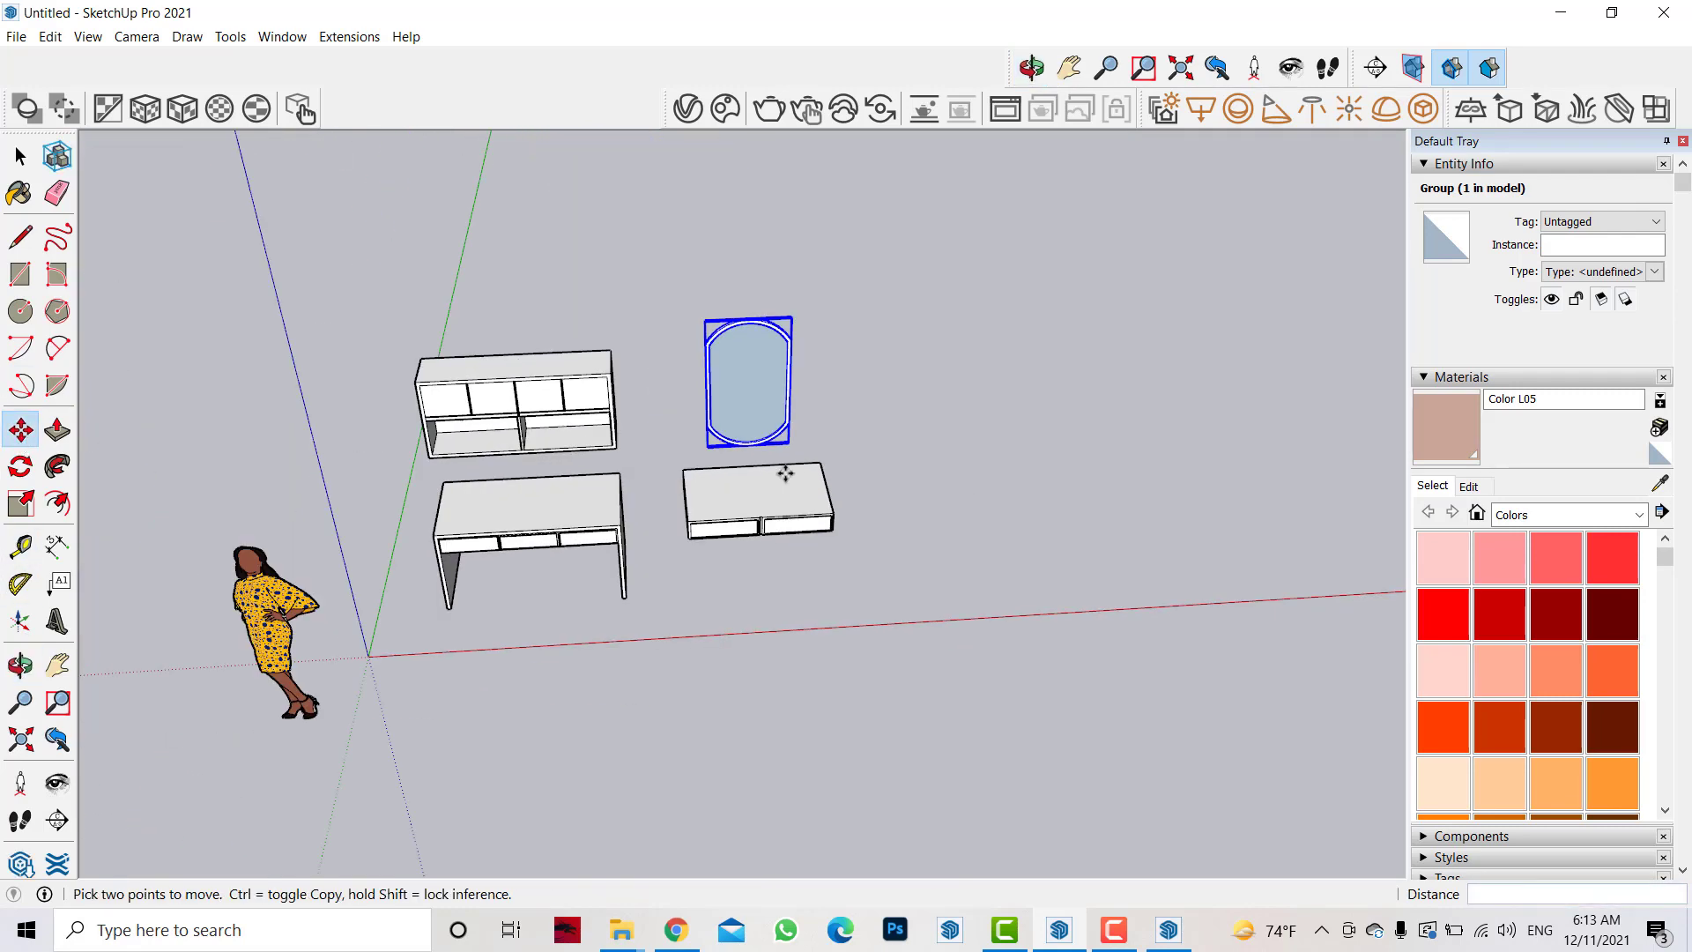
pyautogui.scroll(3, 656, 467)
pyautogui.press('o')
pyautogui.scroll(-2, 555, 418)
pyautogui.moveTo(555, 418); pyautogui.dragTo(632, 432)
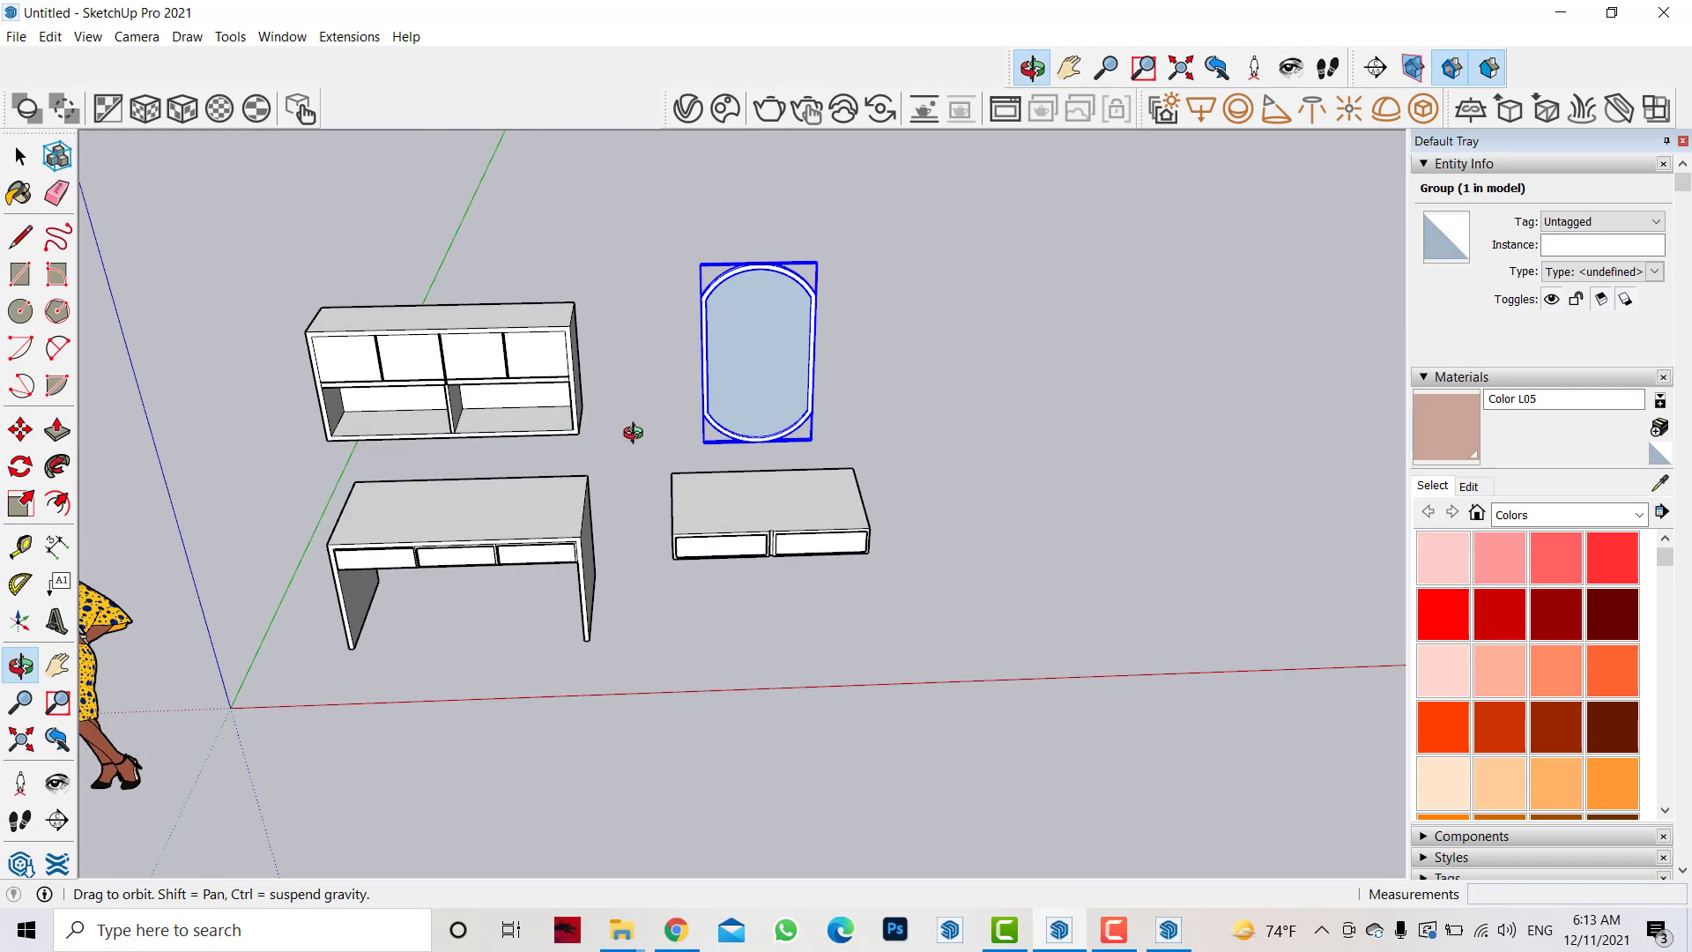
pyautogui.click(20, 156)
pyautogui.scroll(2, 508, 346)
pyautogui.scroll(2, 508, 346)
# - Paint the whole wall shelf unit tan Color L05
pyautogui.scroll(1, 508, 346)
pyautogui.tripleClick(508, 346)
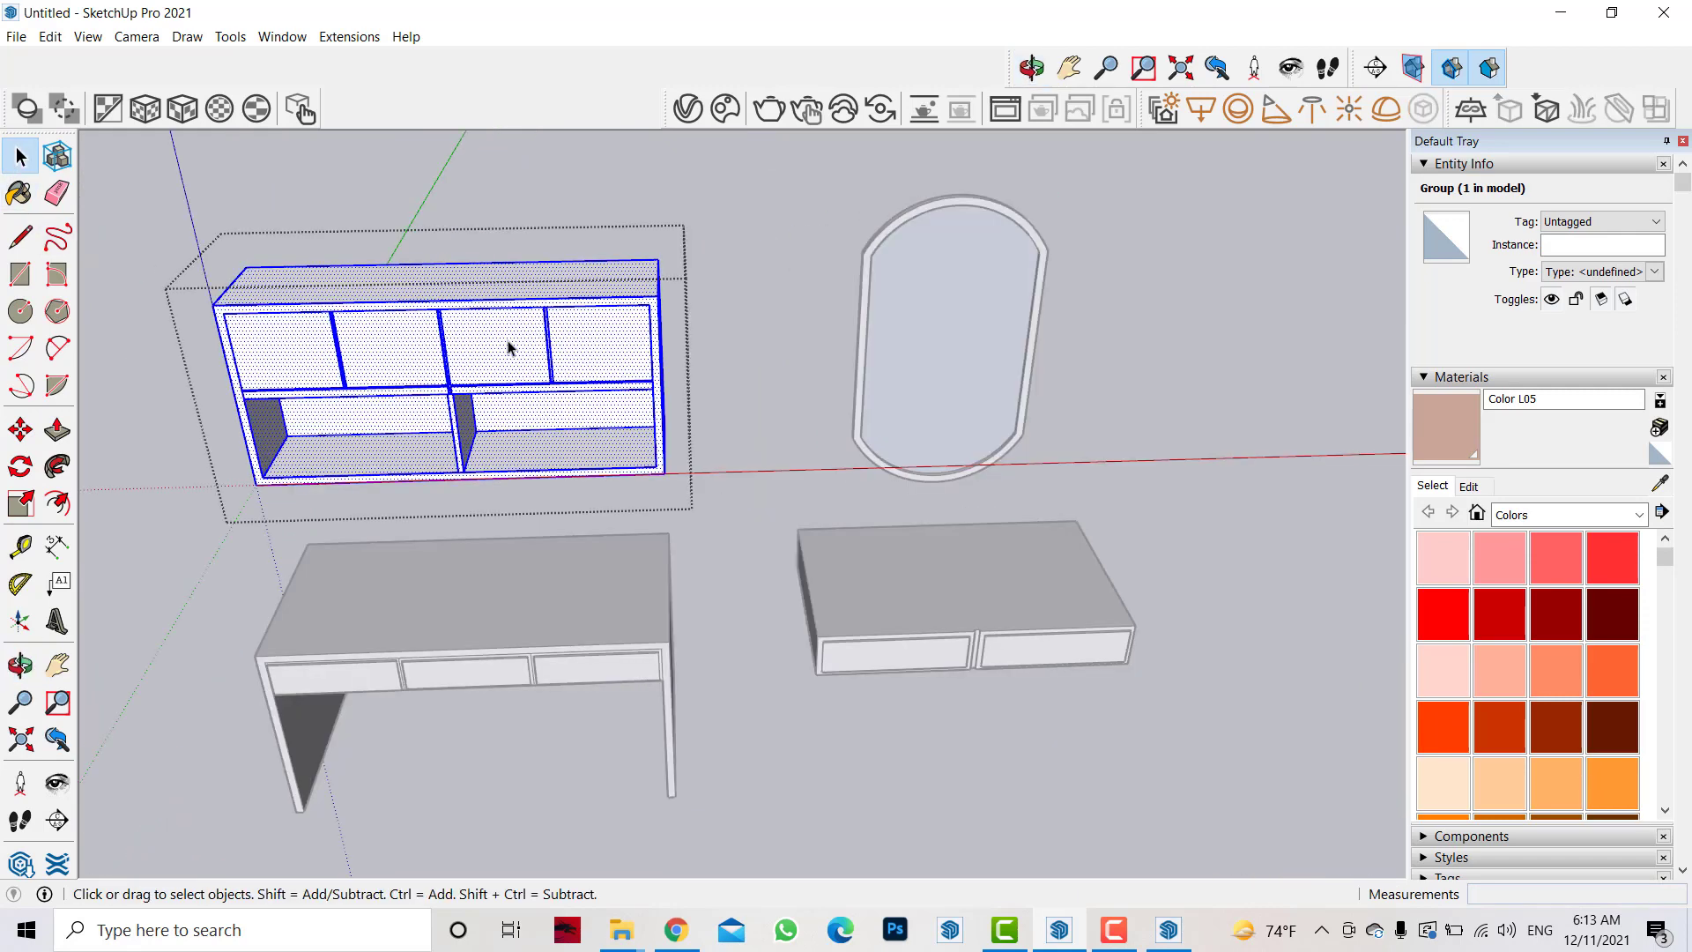
pyautogui.press('b')
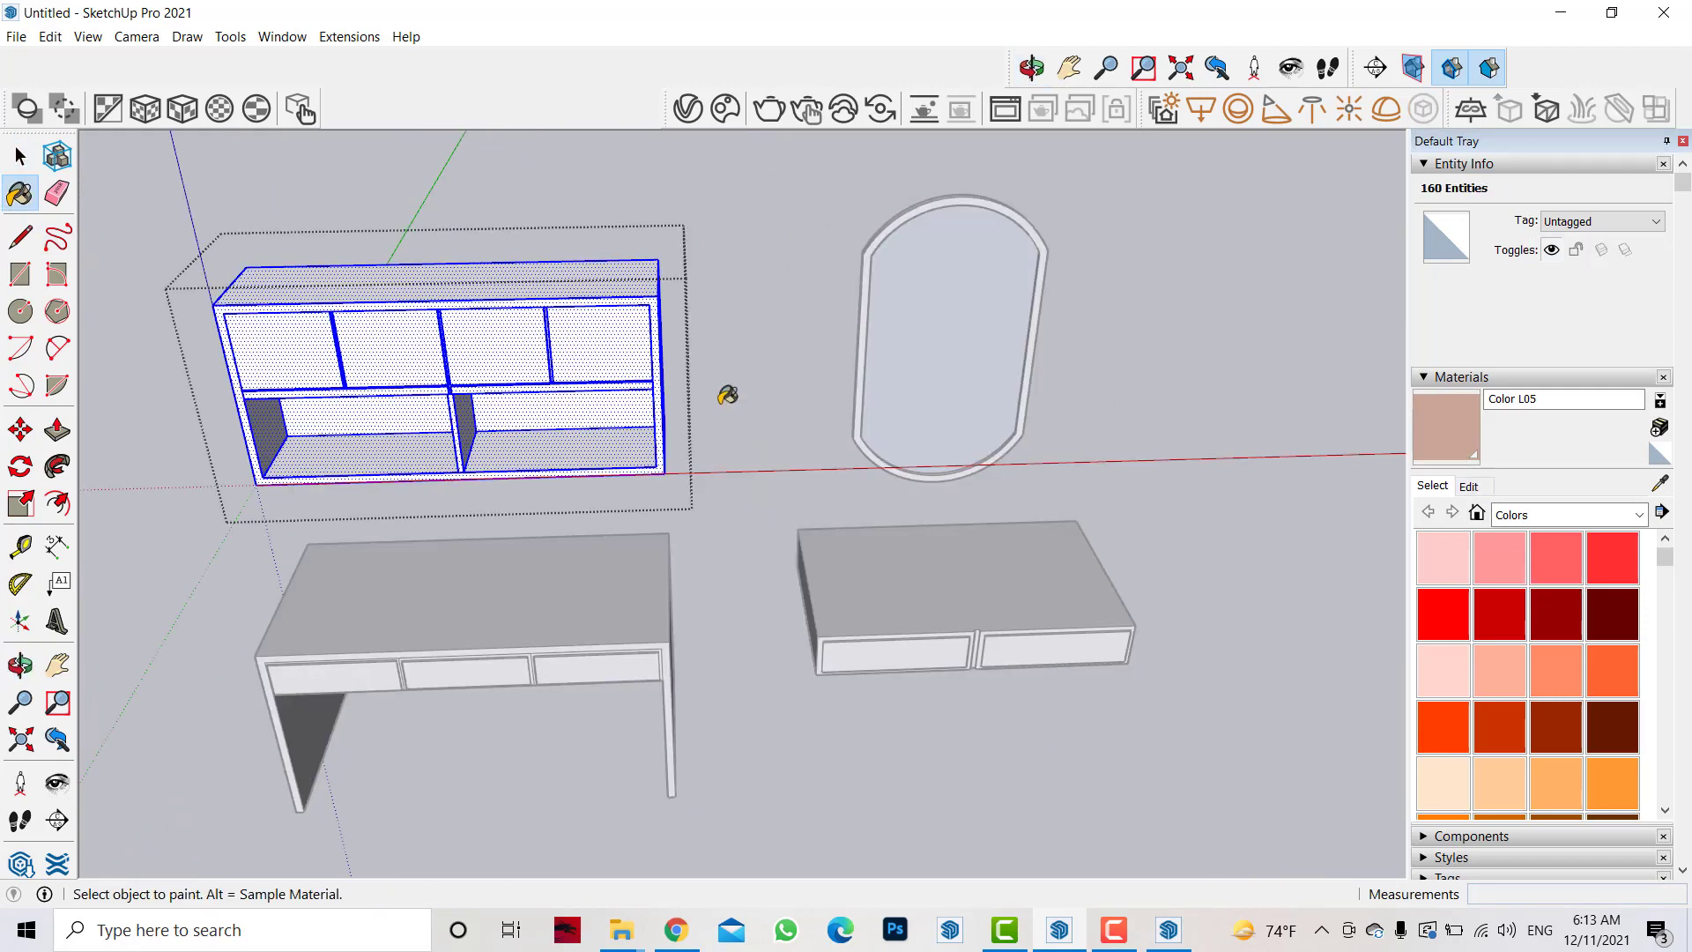
pyautogui.click(599, 414)
pyautogui.press('space')
# - Paint the desk and the low drawer cabinet in Color L05
pyautogui.tripleClick(540, 592)
pyautogui.click(17, 194)
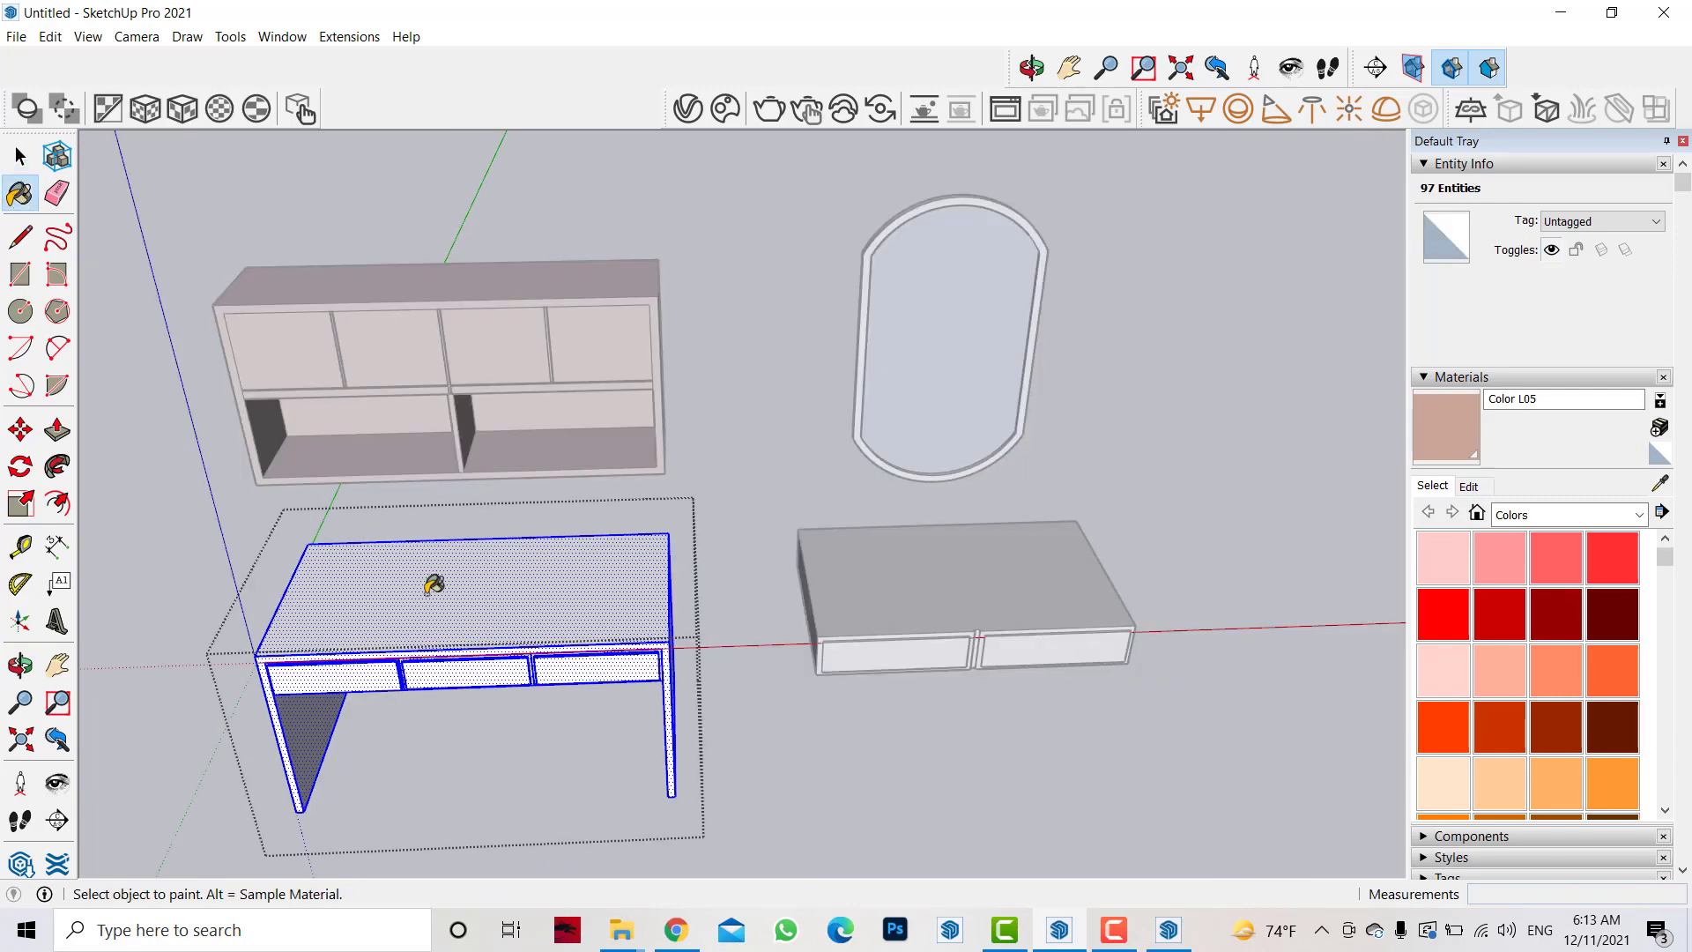
pyautogui.click(434, 586)
pyautogui.click(20, 156)
pyautogui.tripleClick(1013, 617)
pyautogui.click(16, 196)
pyautogui.click(911, 573)
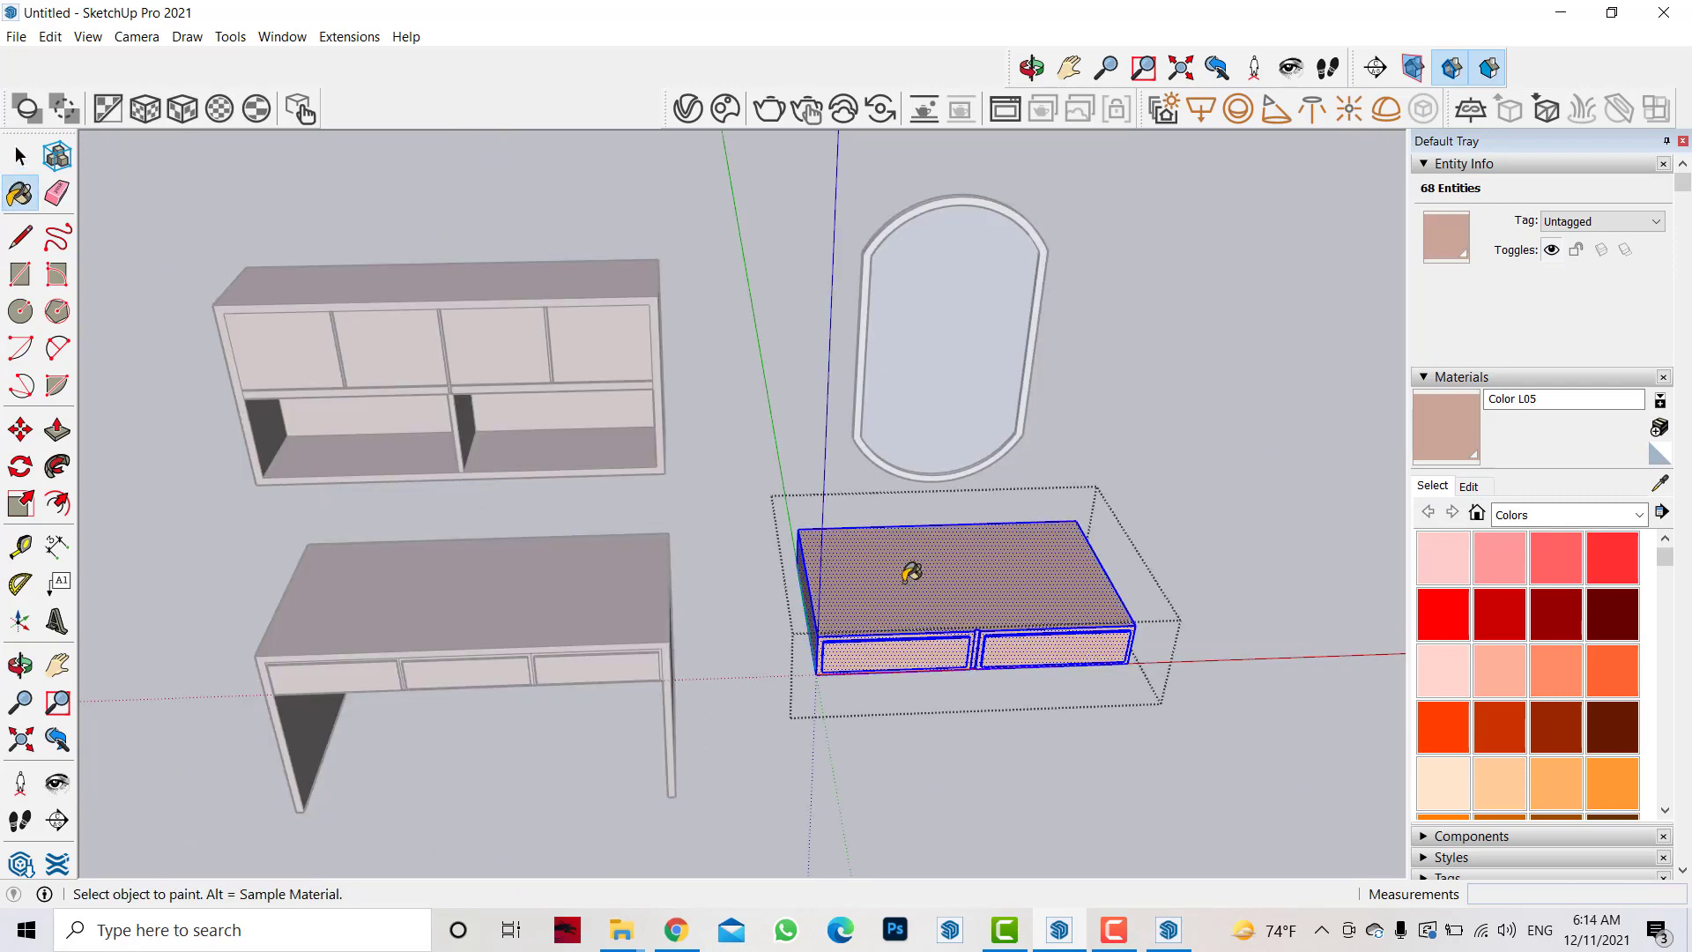
# - Choose white Color M00 as the active material in Materials
pyautogui.scroll(-5, 1516, 718)
pyautogui.scroll(-5, 1517, 718)
pyautogui.scroll(-5, 1516, 718)
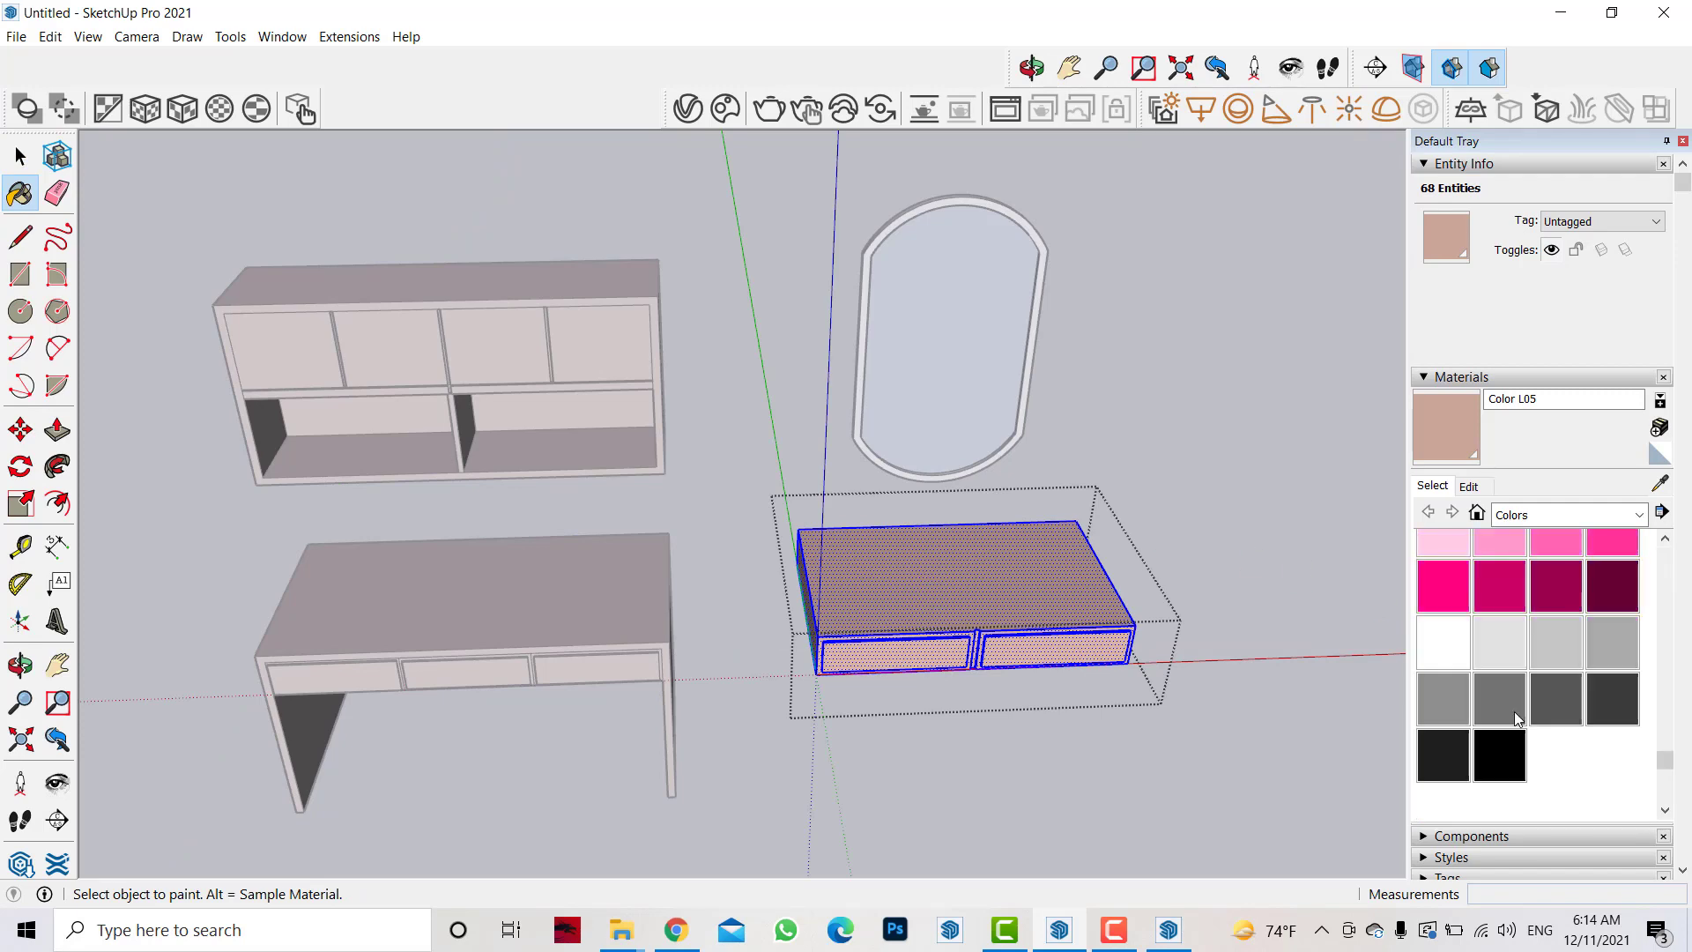
pyautogui.click(1443, 642)
pyautogui.click(20, 156)
# - Paint the first two door panels of the wall shelf unit white Color M00
pyautogui.click(483, 363)
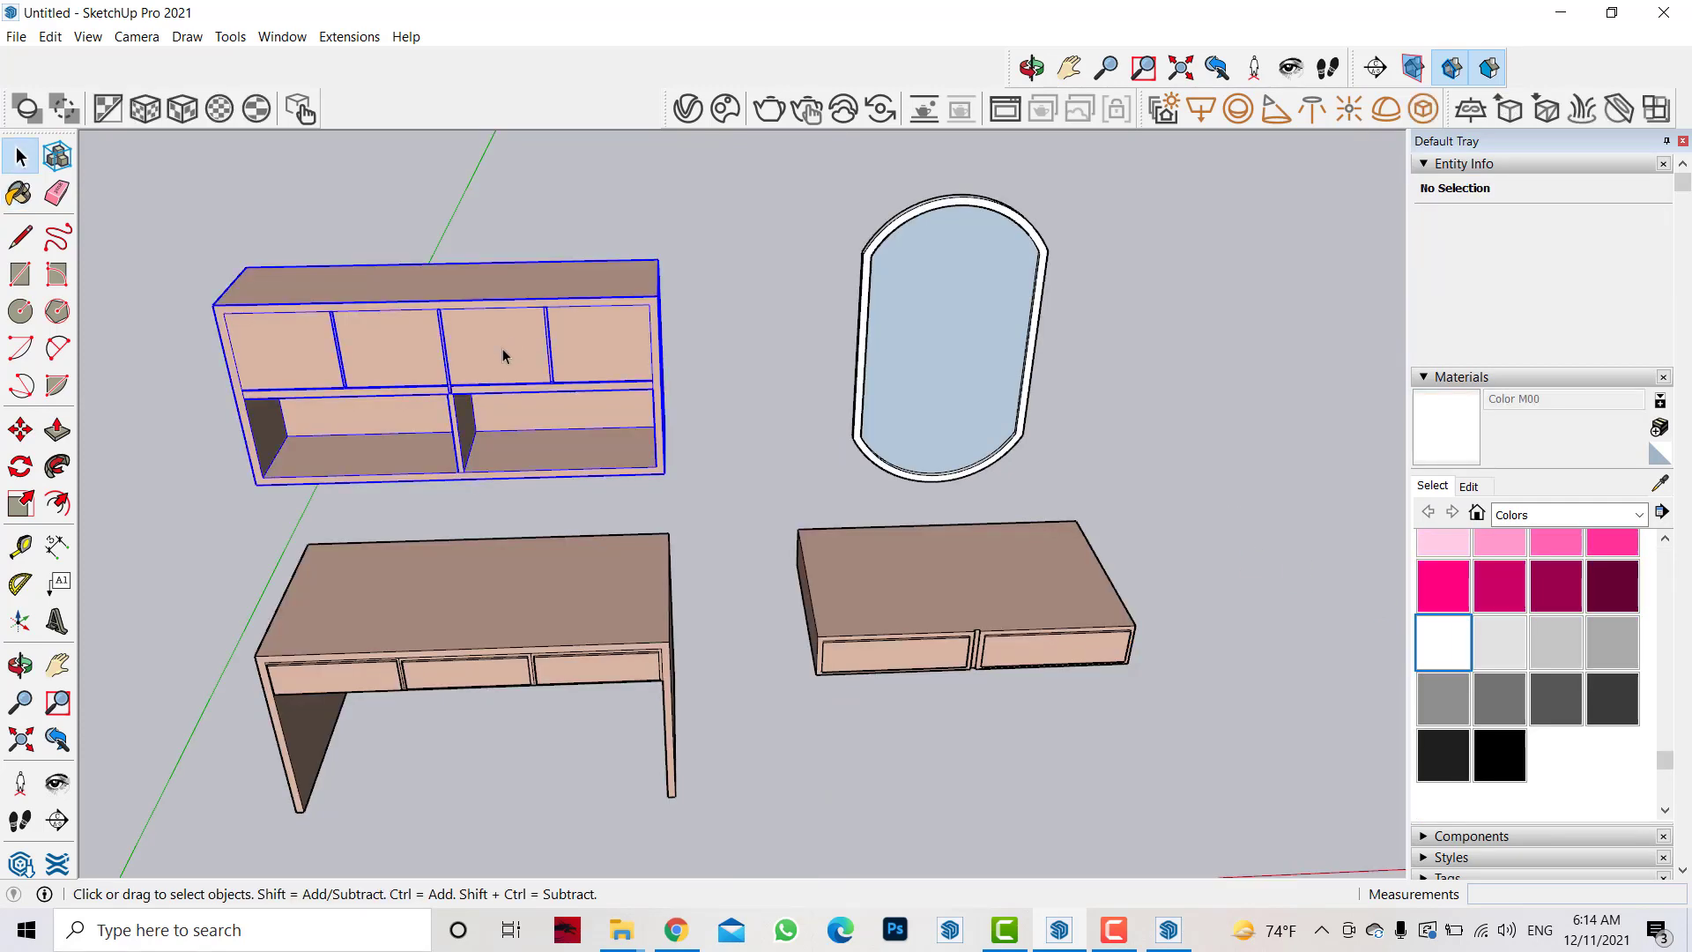
pyautogui.doubleClick(274, 295)
pyautogui.scroll(3, 274, 295)
pyautogui.click(659, 339)
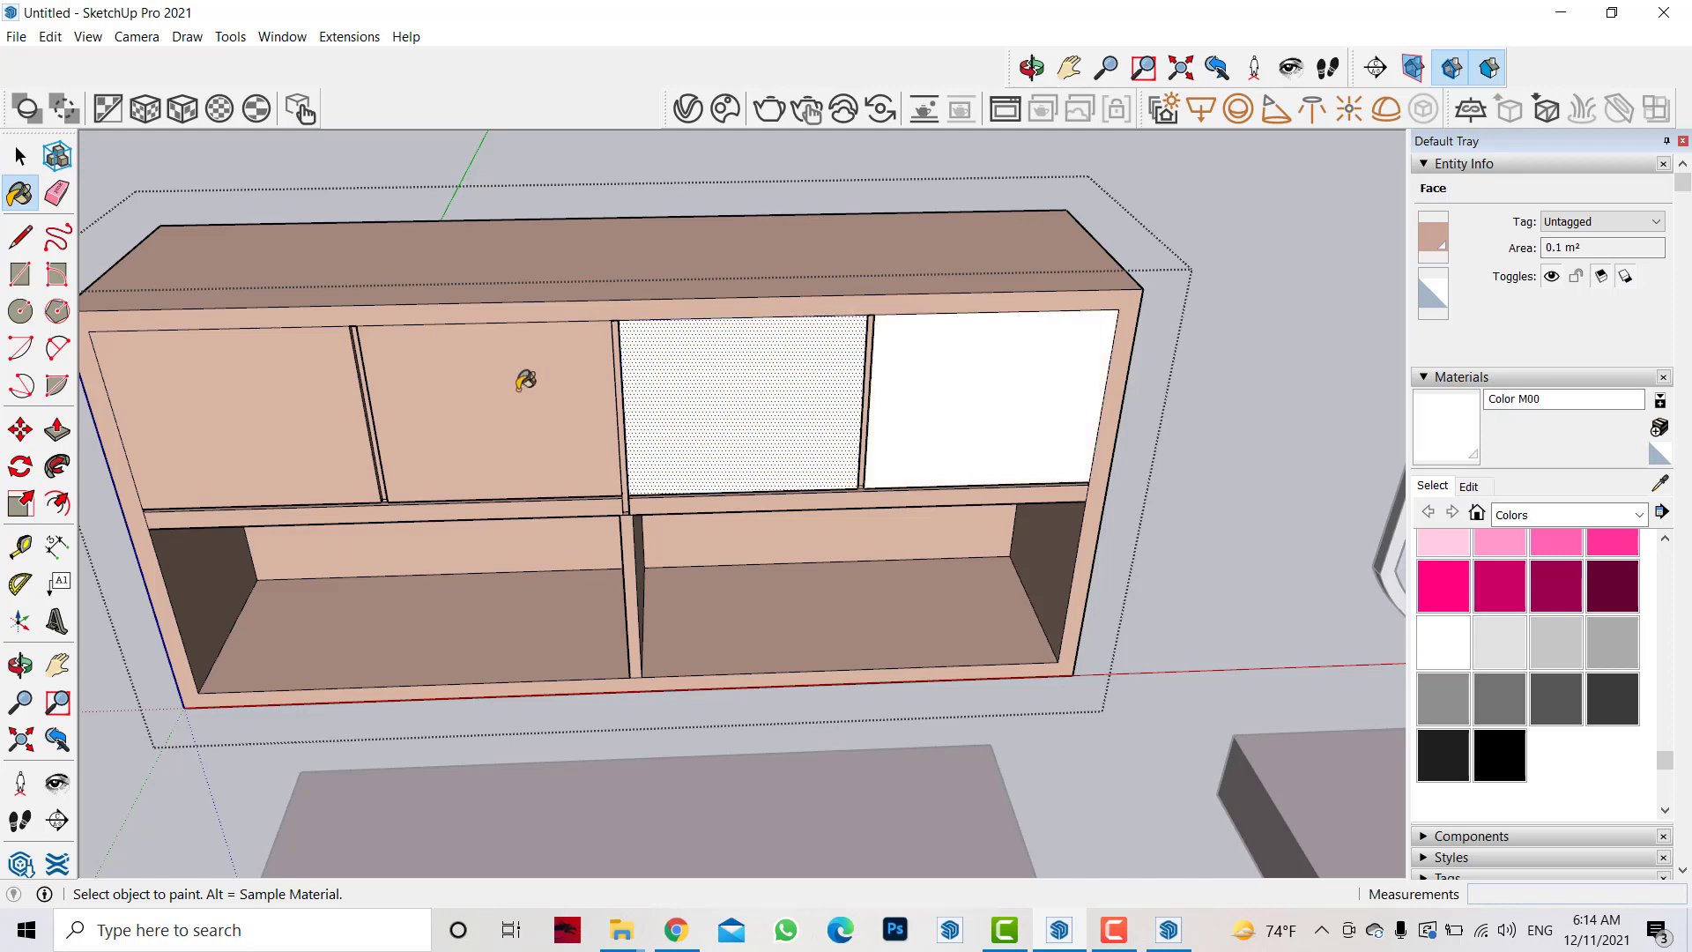
pyautogui.click(521, 378)
pyautogui.click(238, 378)
pyautogui.scroll(-3, 332, 378)
pyautogui.scroll(3, 650, 359)
pyautogui.scroll(3, 651, 363)
pyautogui.scroll(2, 650, 363)
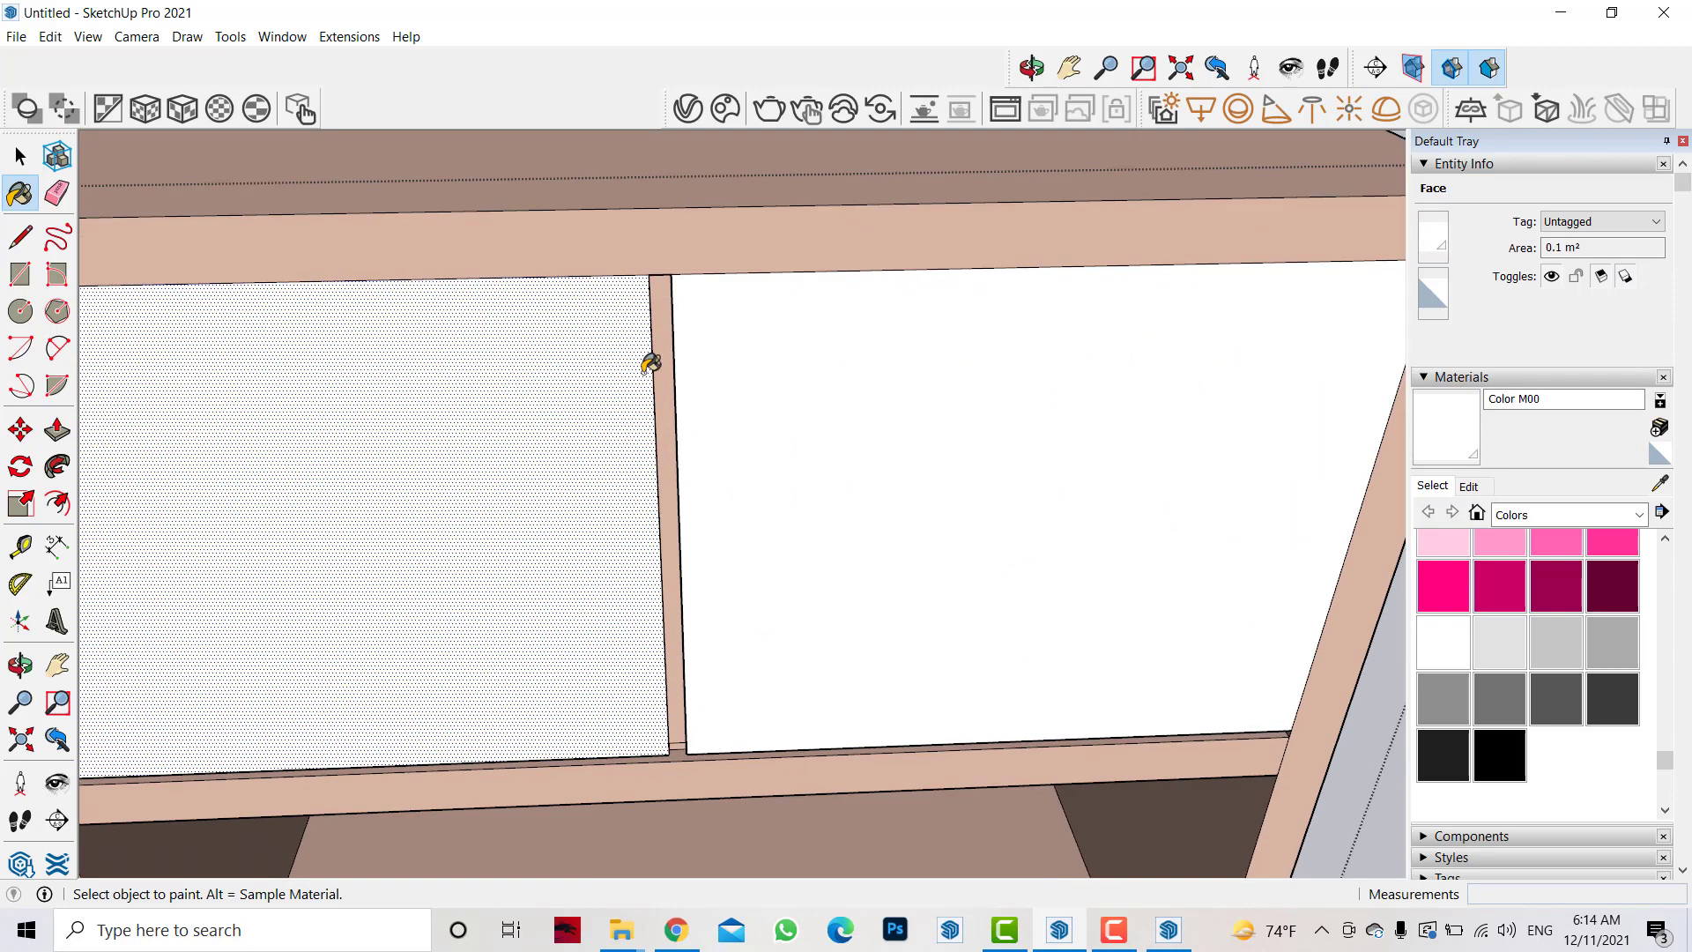
pyautogui.scroll(-2, 650, 363)
pyautogui.moveTo(651, 363)
pyautogui.mouseDown(button='middle')
pyautogui.moveTo(940, 378)
pyautogui.moveTo(856, 551)
pyautogui.moveTo(699, 597)
pyautogui.mouseUp(button='middle')
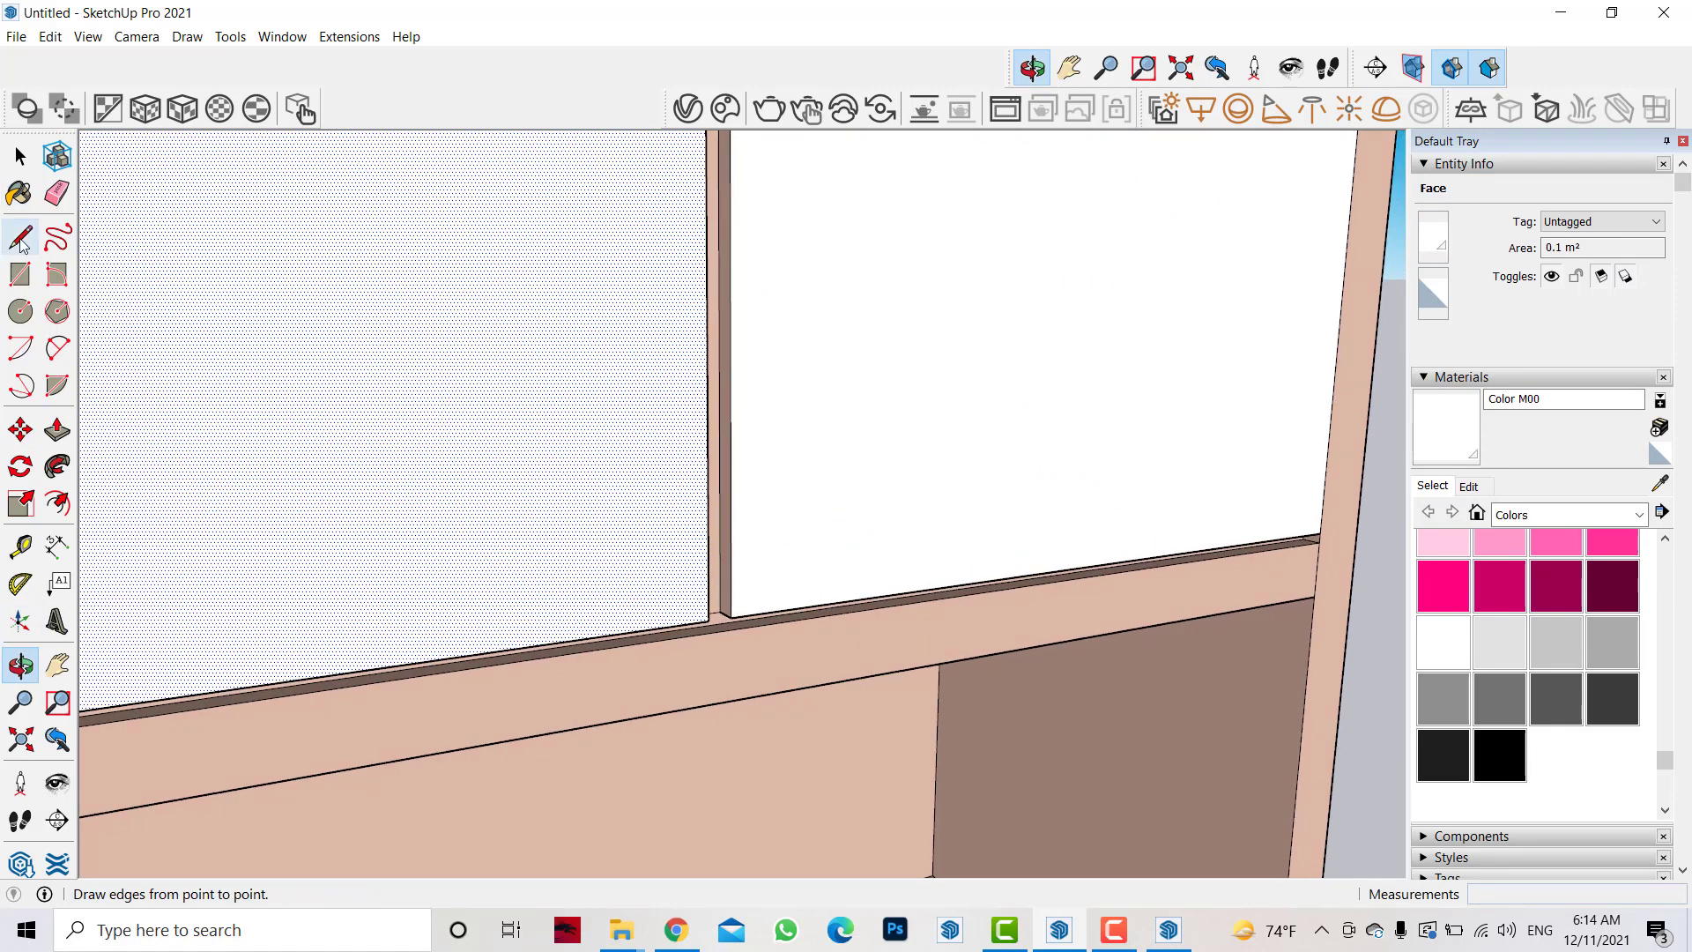
pyautogui.moveTo(220, 624)
pyautogui.mouseDown(button='middle')
pyautogui.moveTo(822, 539)
pyautogui.moveTo(408, 593)
pyautogui.mouseUp(button='middle')
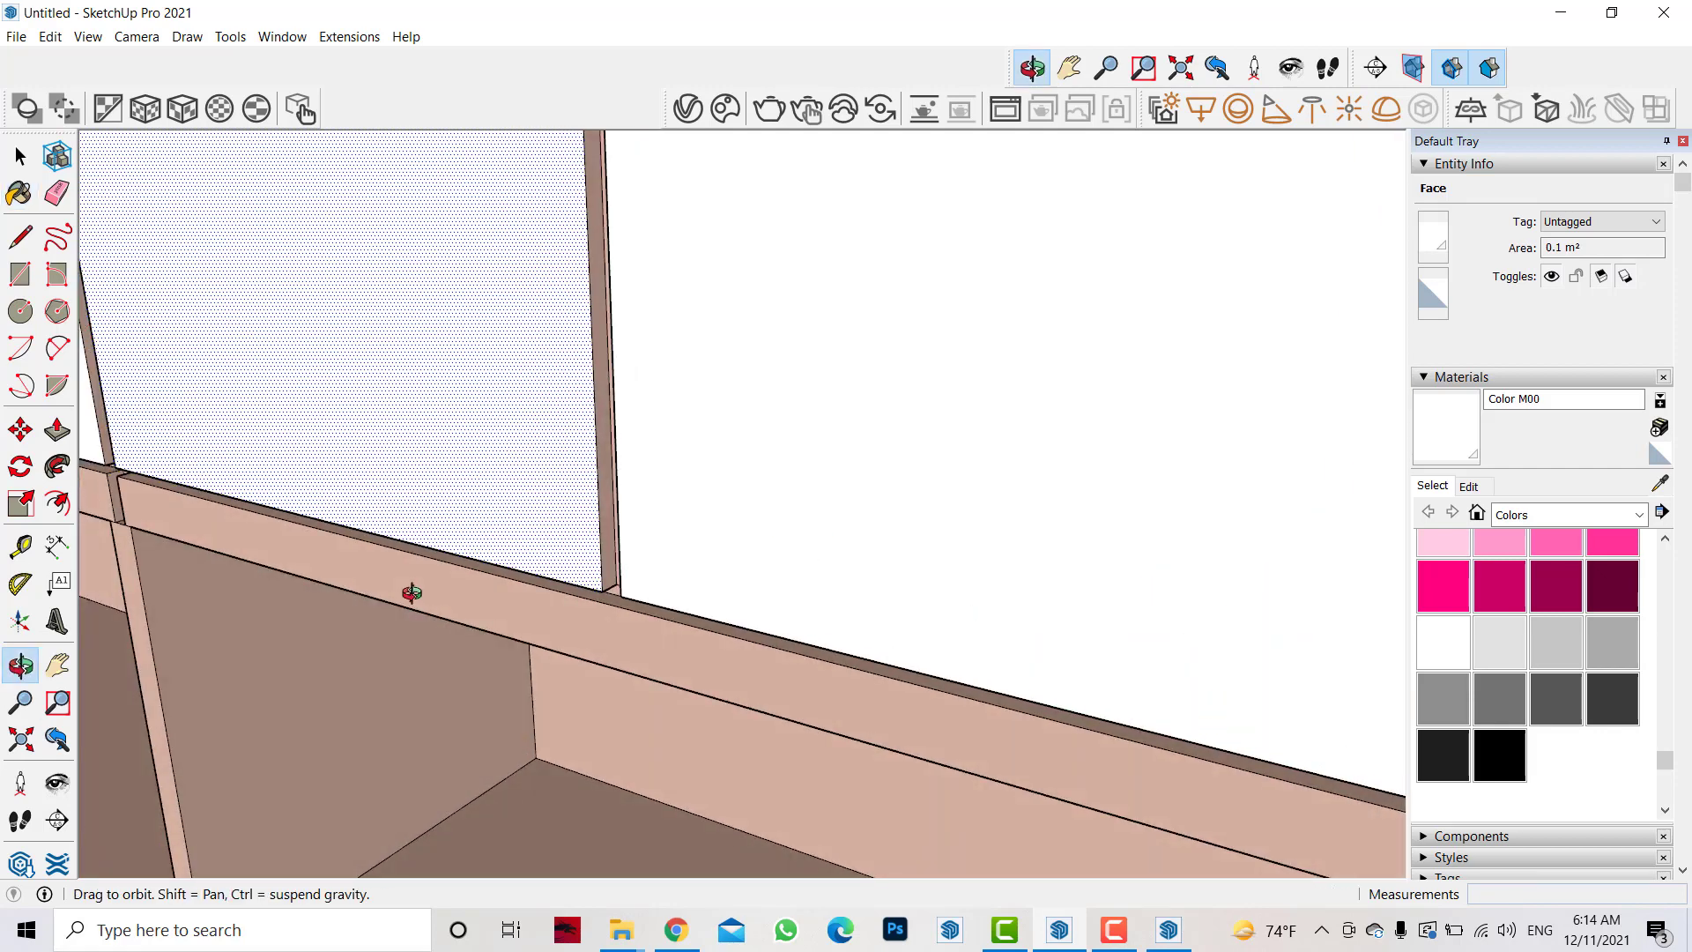
# - Paint the thin divider and the remaining shelf door surfaces white
pyautogui.click(607, 375)
pyautogui.scroll(-2, 607, 375)
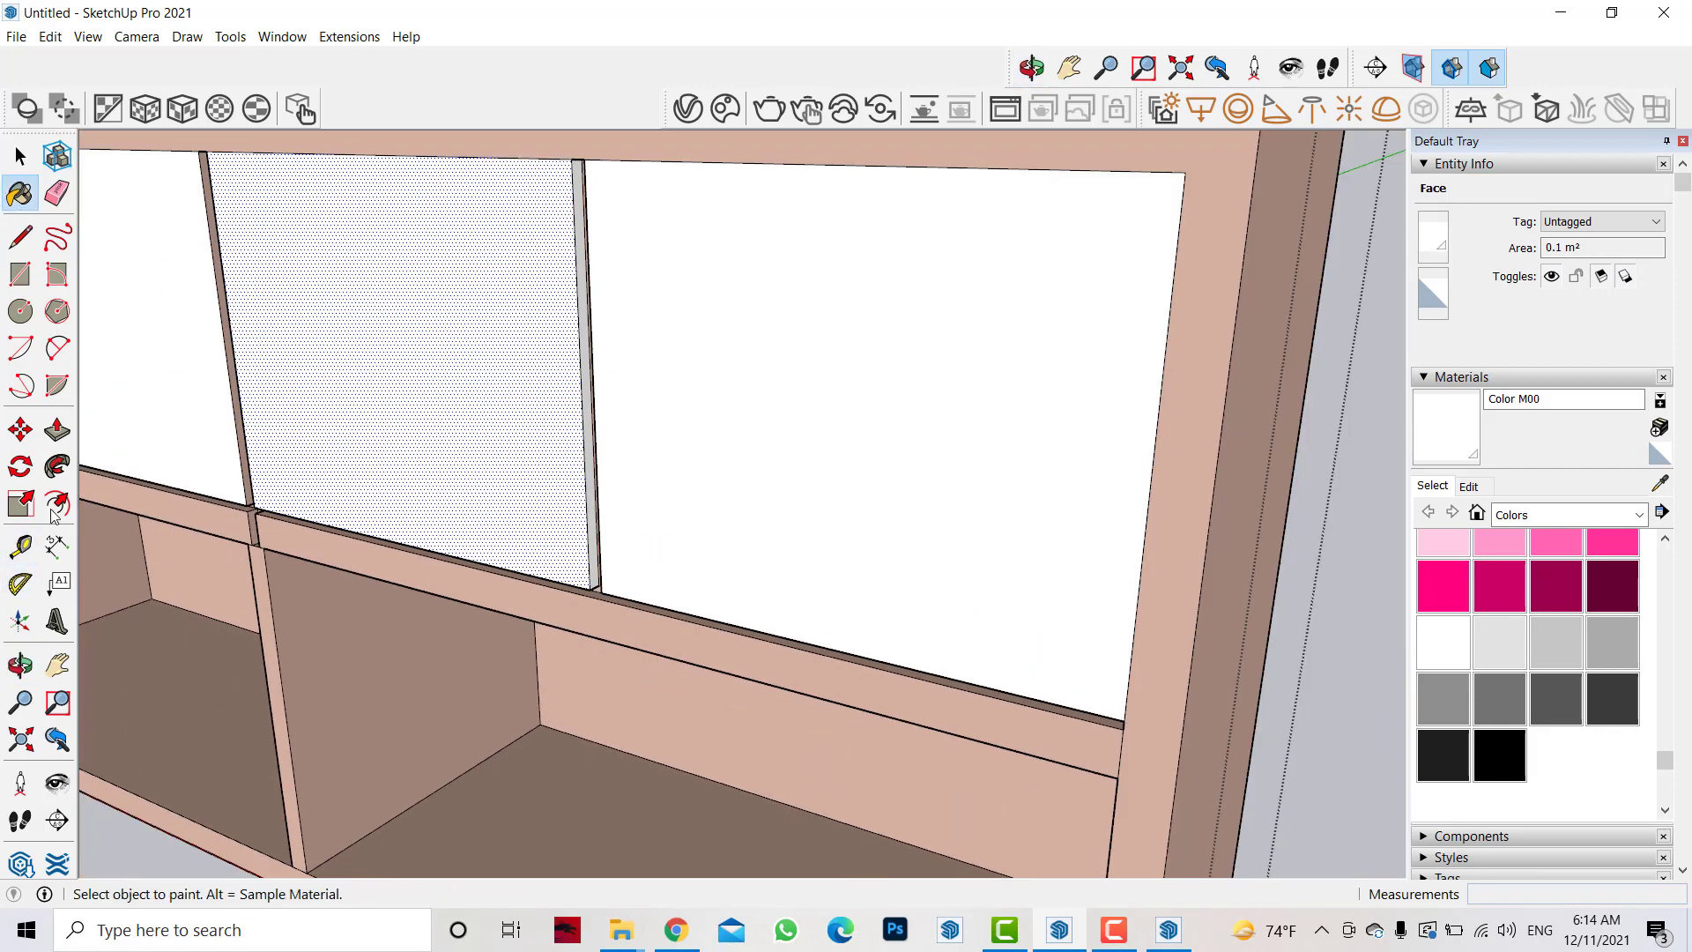
pyautogui.scroll(-2, 388, 414)
pyautogui.scroll(3, 218, 405)
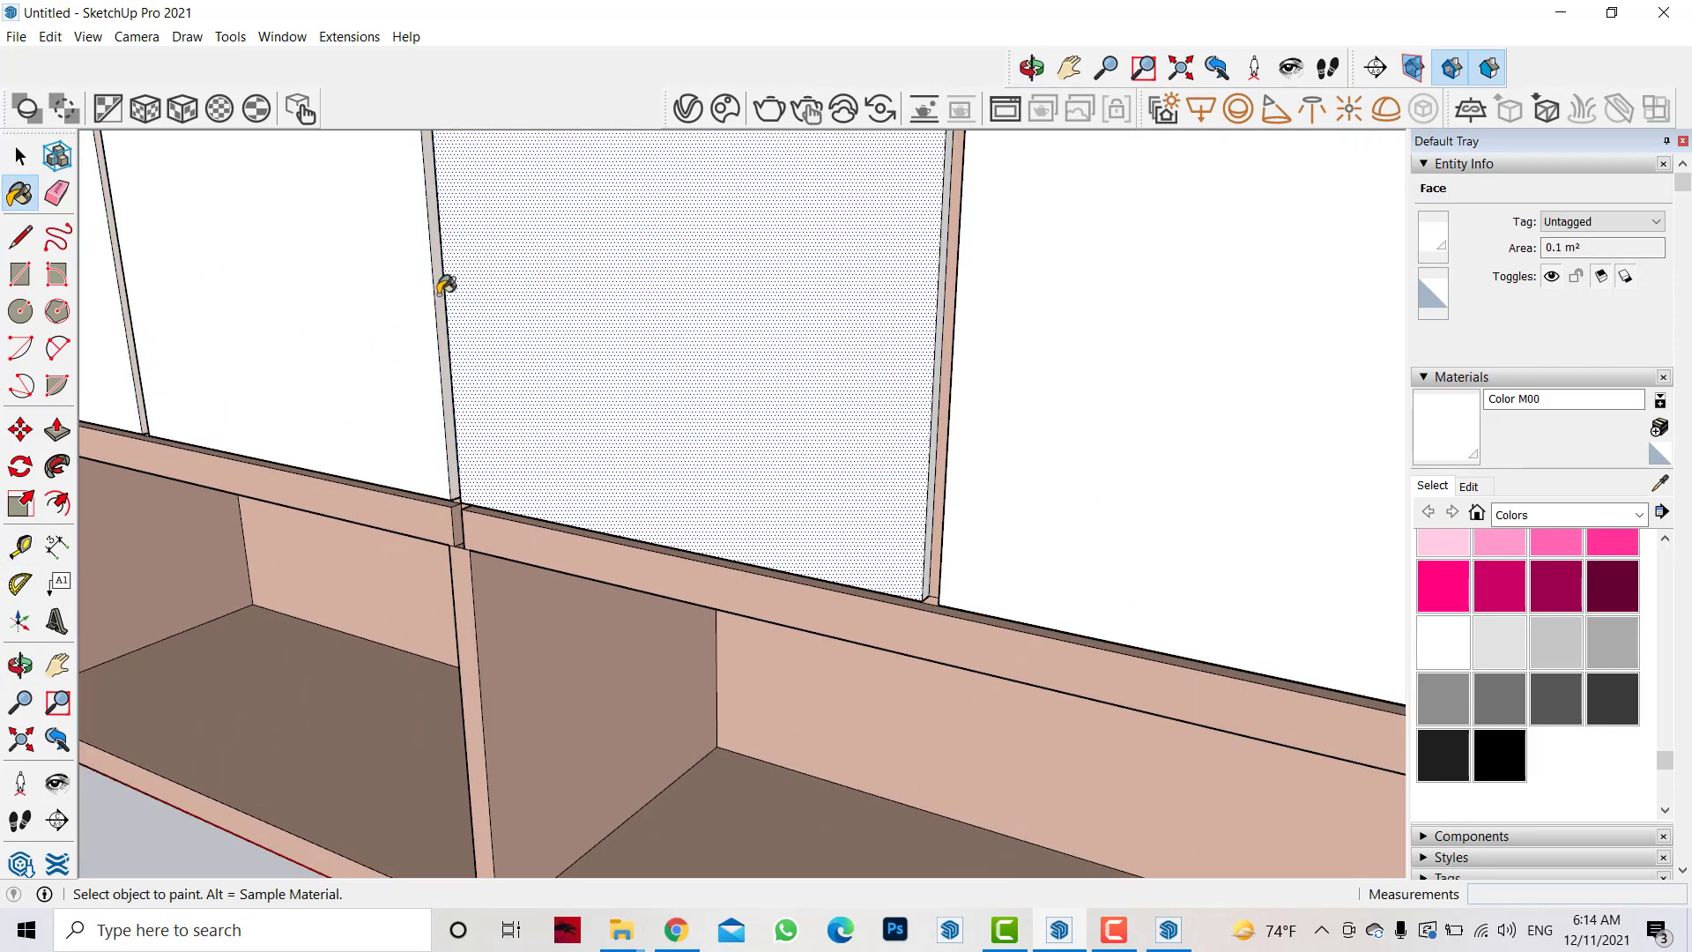
pyautogui.scroll(-3, 645, 478)
pyautogui.scroll(2, 691, 392)
pyautogui.moveTo(690, 391); pyautogui.dragTo(995, 368, button='middle')
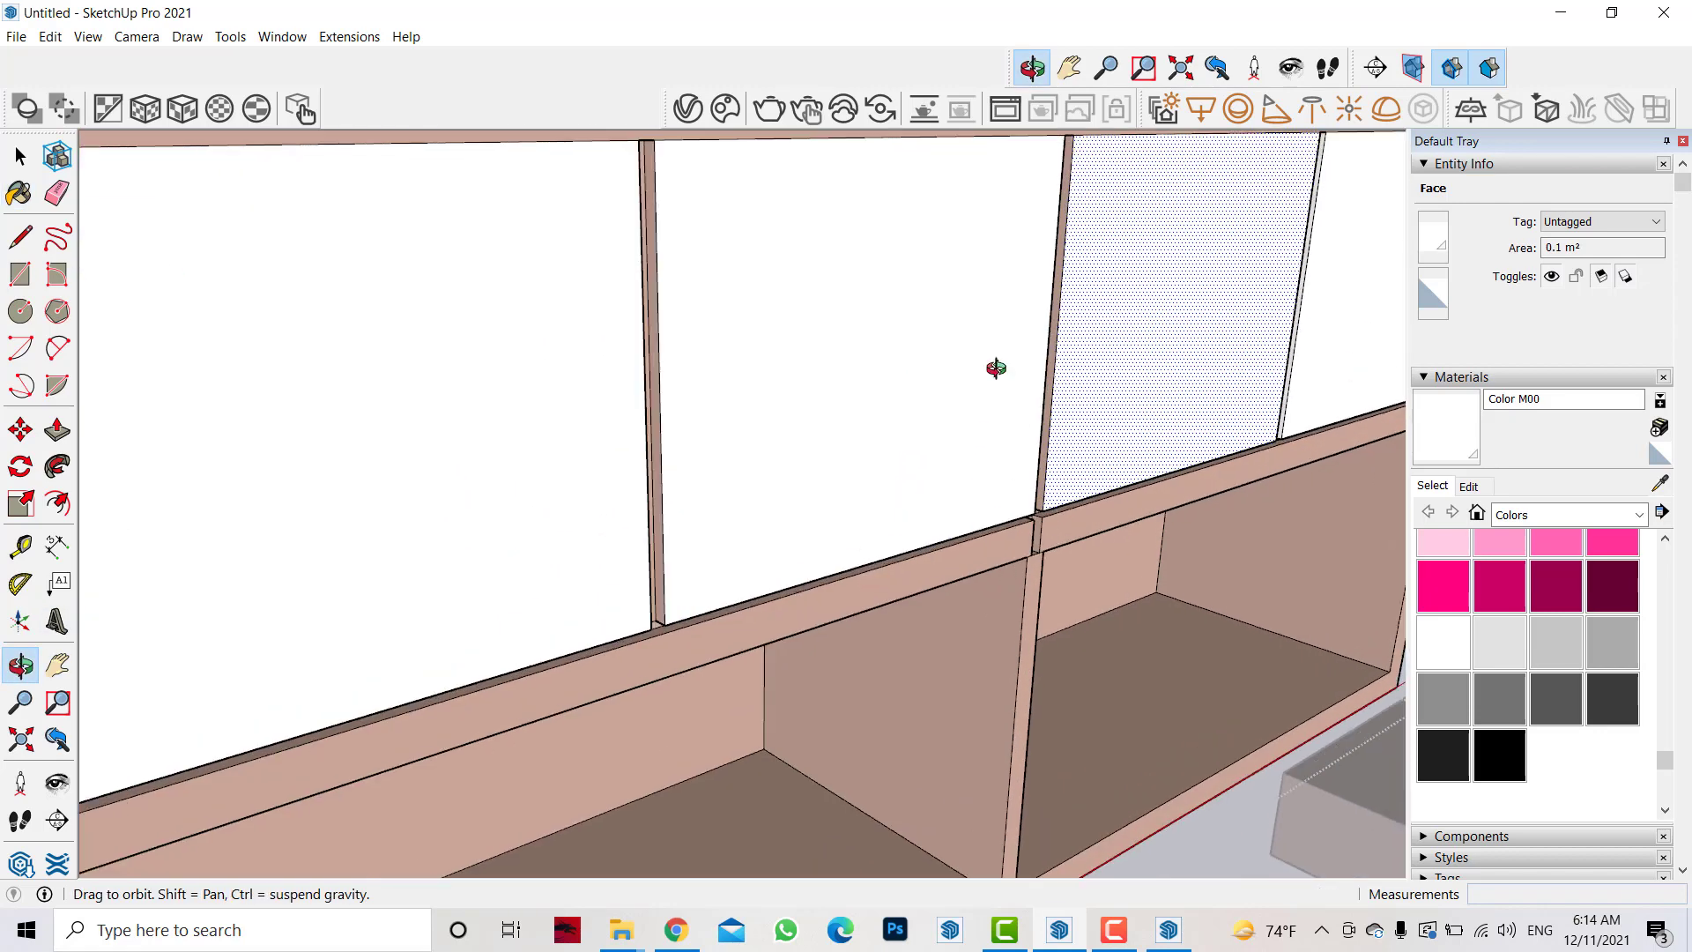
pyautogui.click(1069, 268)
pyautogui.scroll(-3, 758, 332)
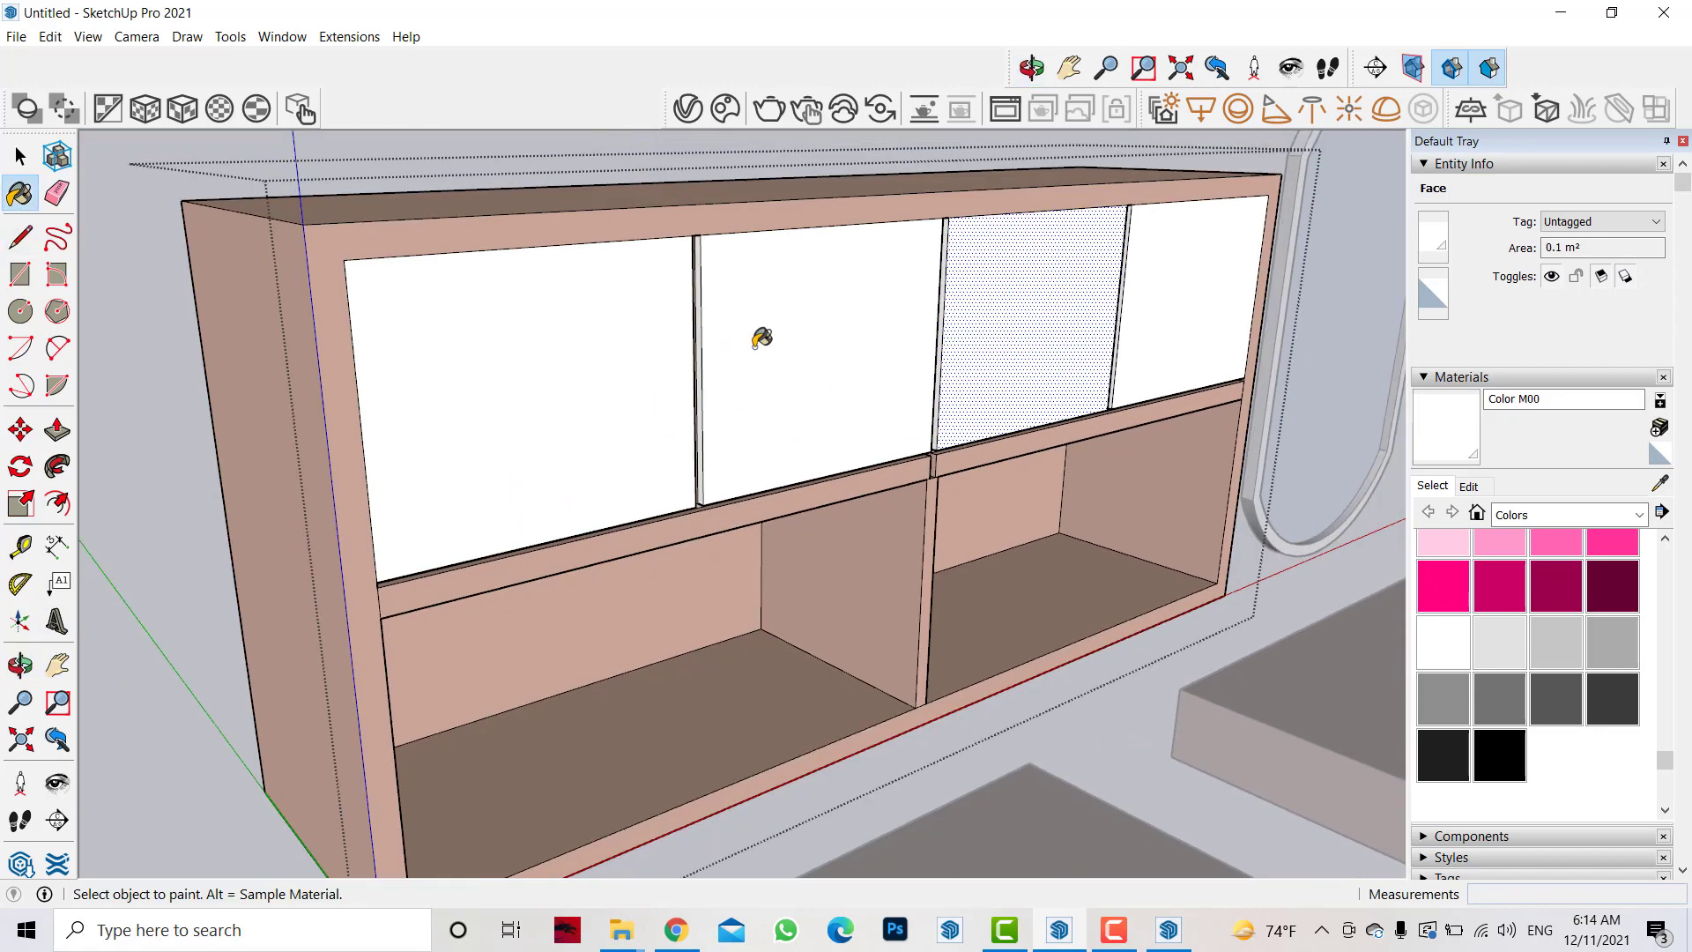
pyautogui.scroll(-3, 839, 475)
pyautogui.moveTo(839, 475); pyautogui.dragTo(793, 493, button='middle')
# - Paint the desk's left, middle and right drawer fronts white Color M00
pyautogui.press('space')
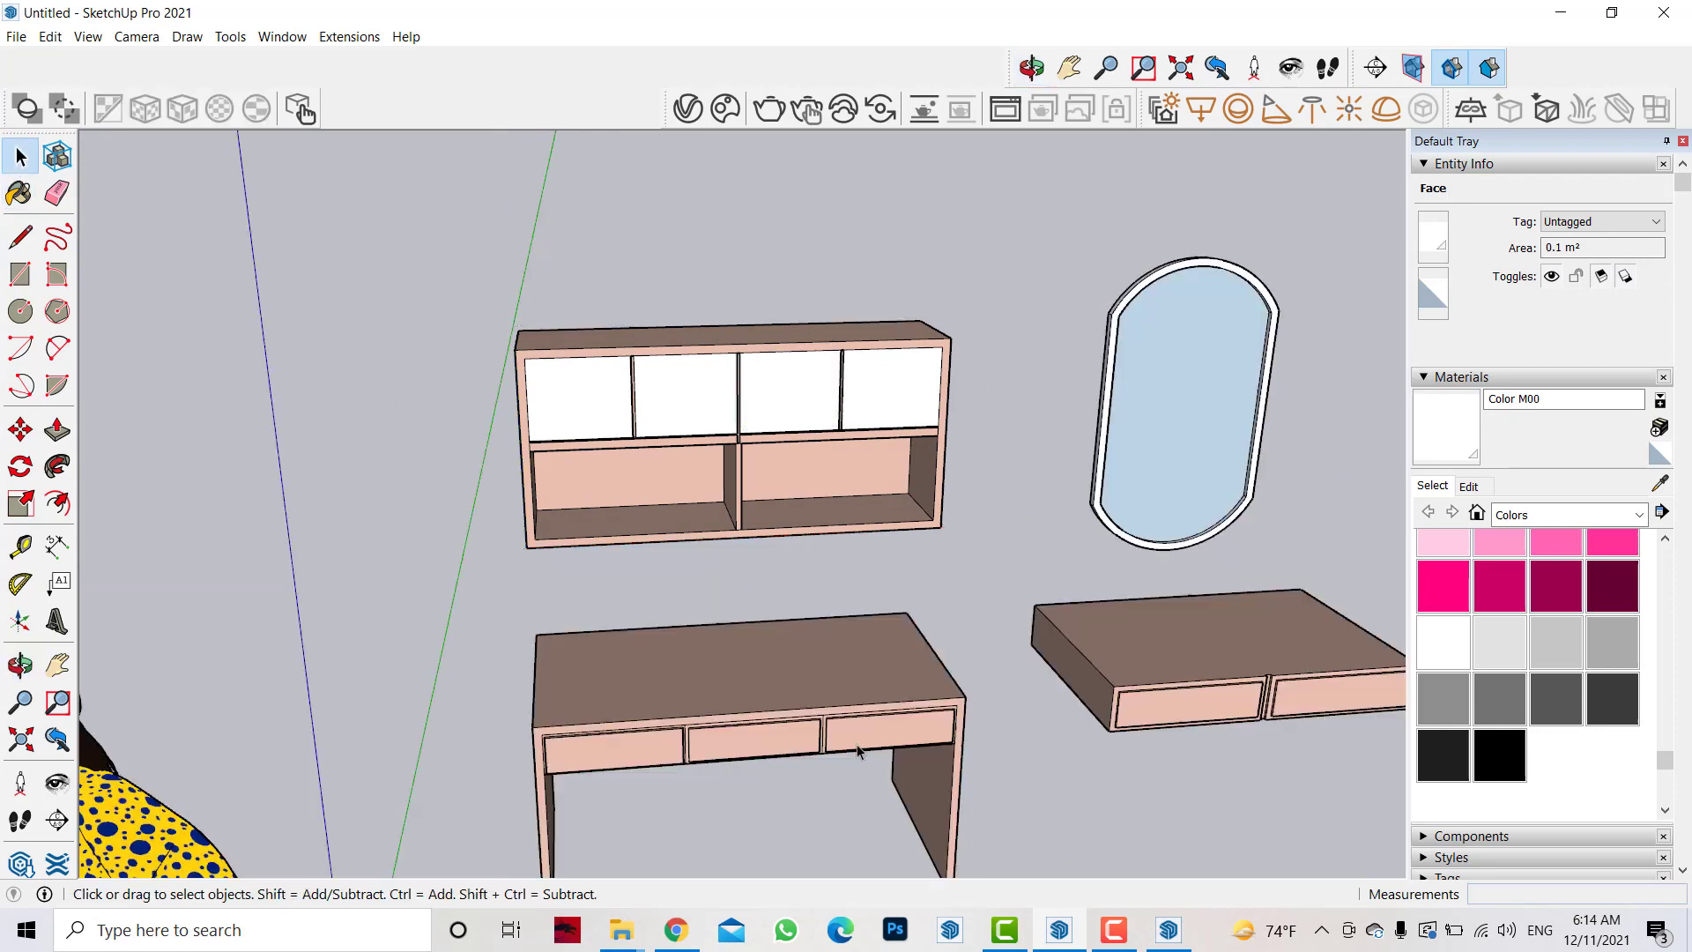
pyautogui.doubleClick(889, 731)
pyautogui.click(888, 731)
pyautogui.scroll(3, 638, 755)
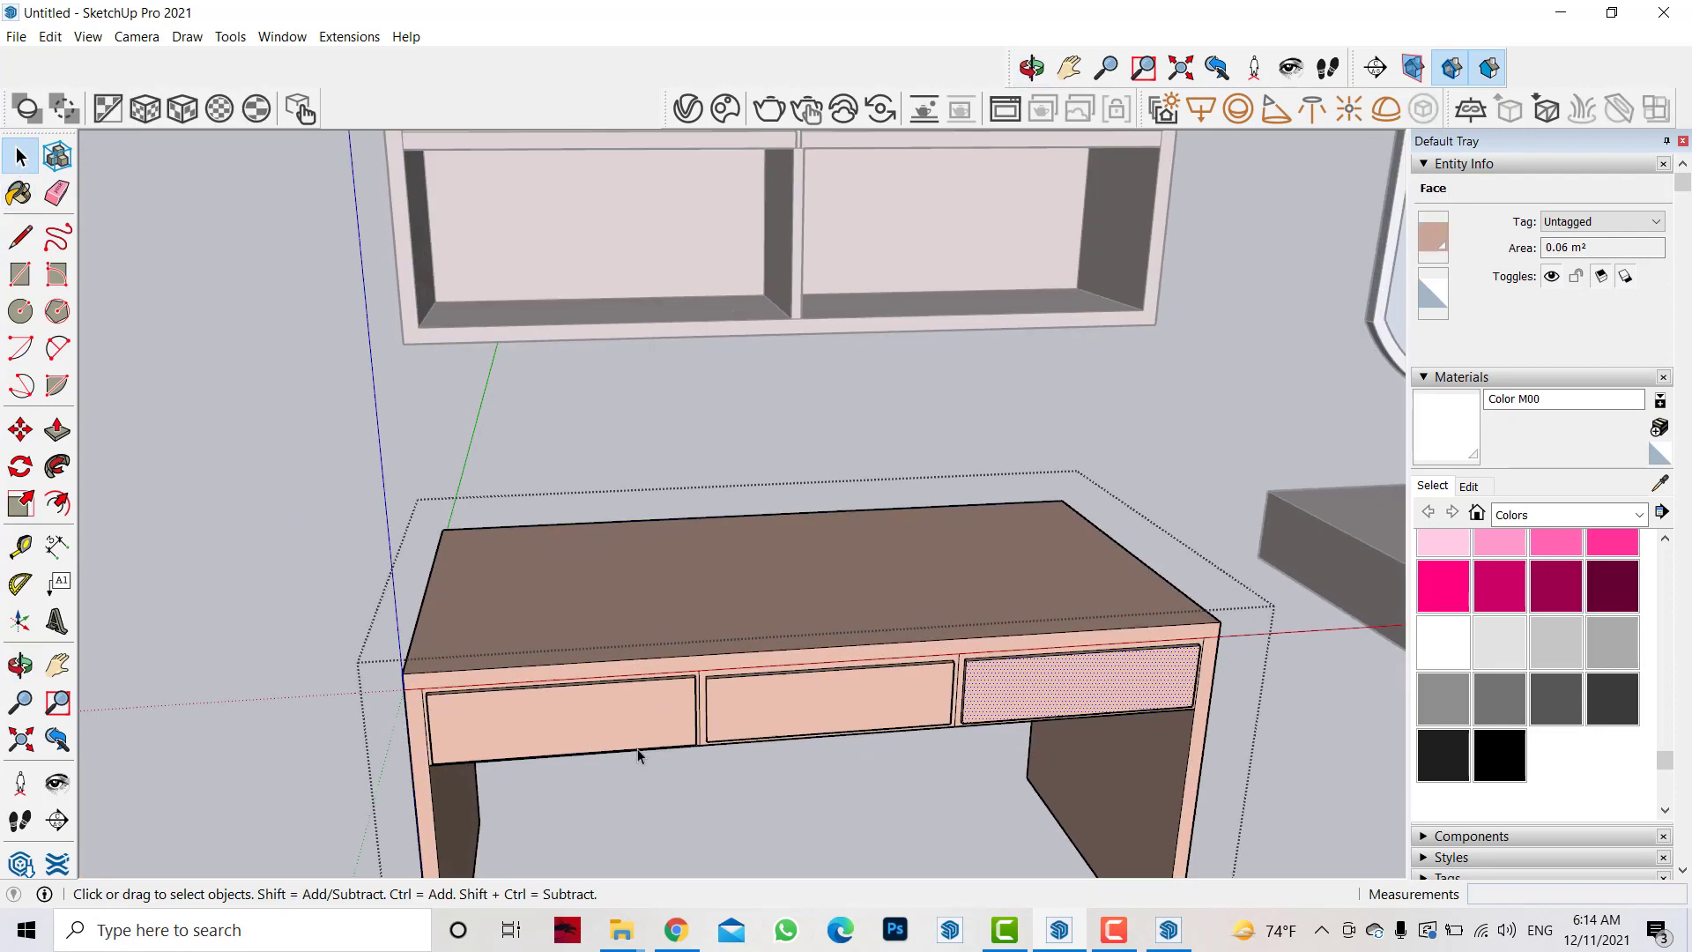
pyautogui.click(20, 193)
pyautogui.scroll(2, 975, 631)
pyautogui.click(975, 631)
pyautogui.click(648, 646)
pyautogui.click(374, 657)
pyautogui.scroll(2, 400, 605)
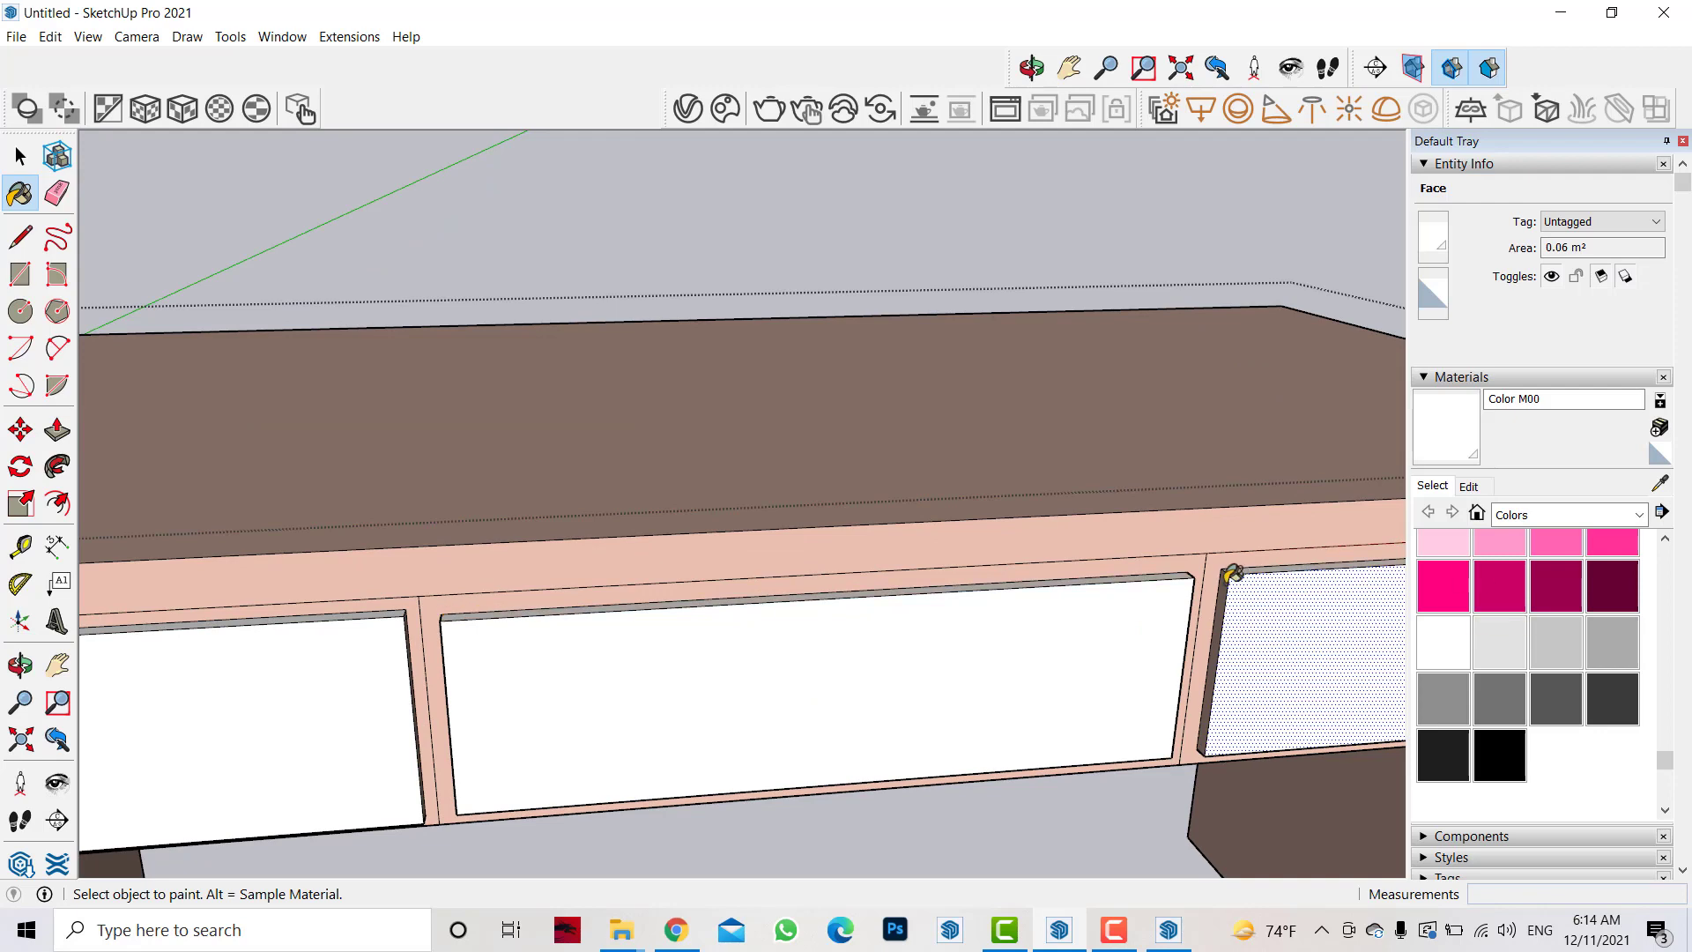
# - Orbit around the desk to check the white drawer fronts
pyautogui.moveTo(378, 677); pyautogui.dragTo(624, 642, button='middle')
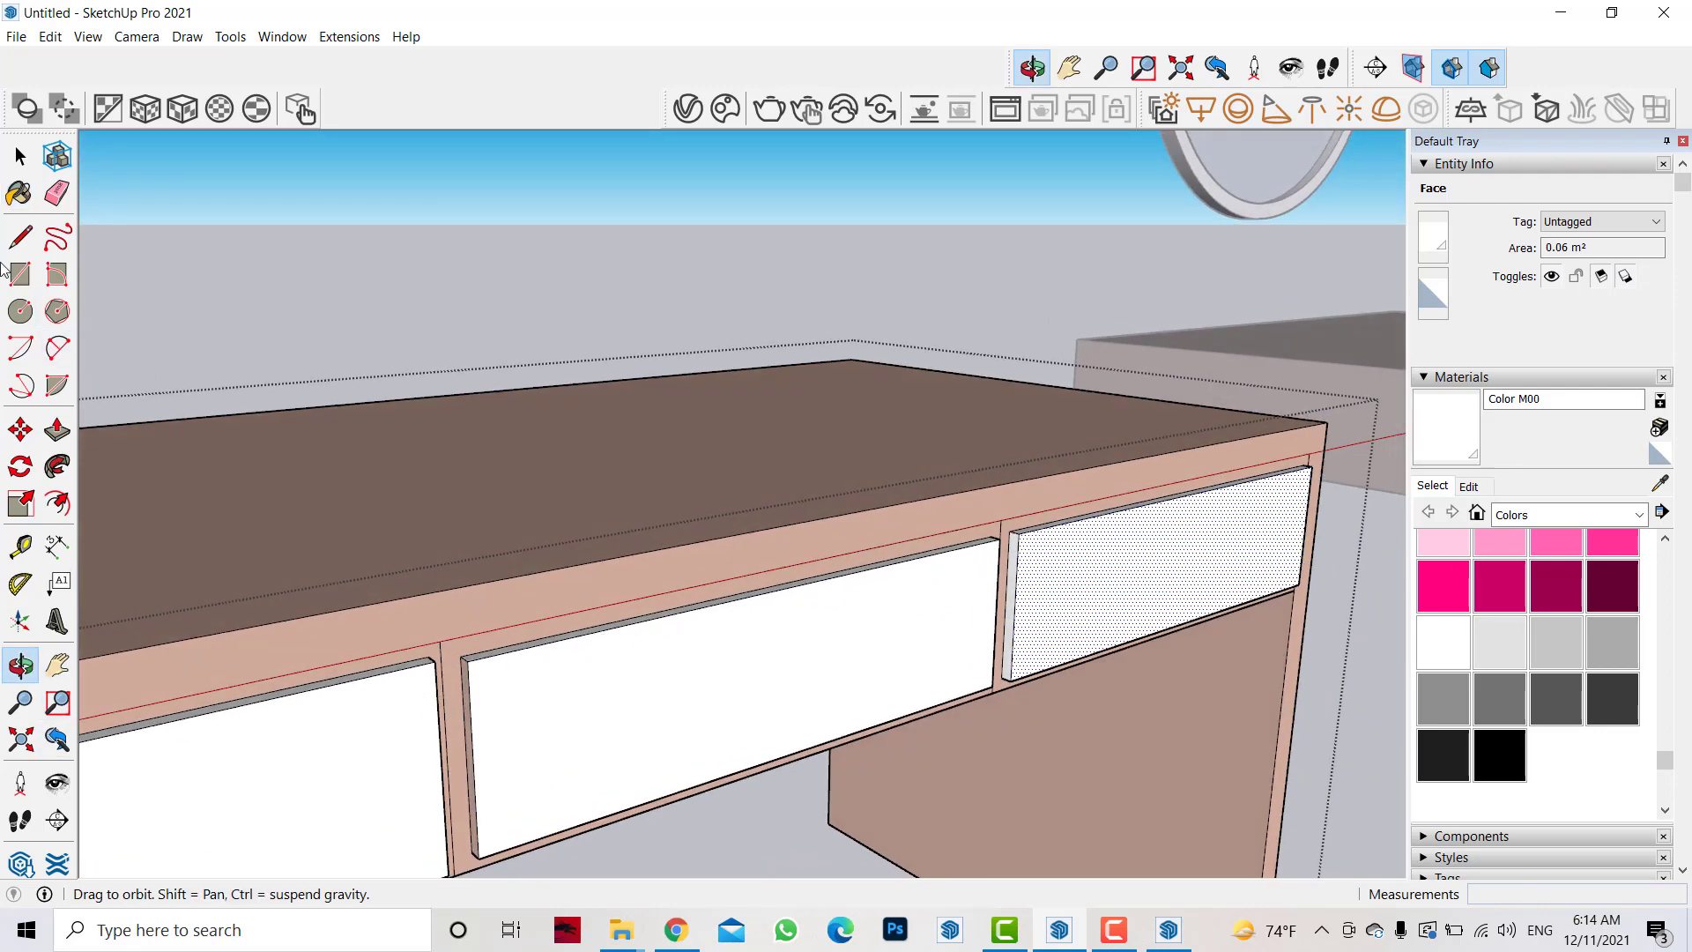
pyautogui.scroll(-3, 616, 683)
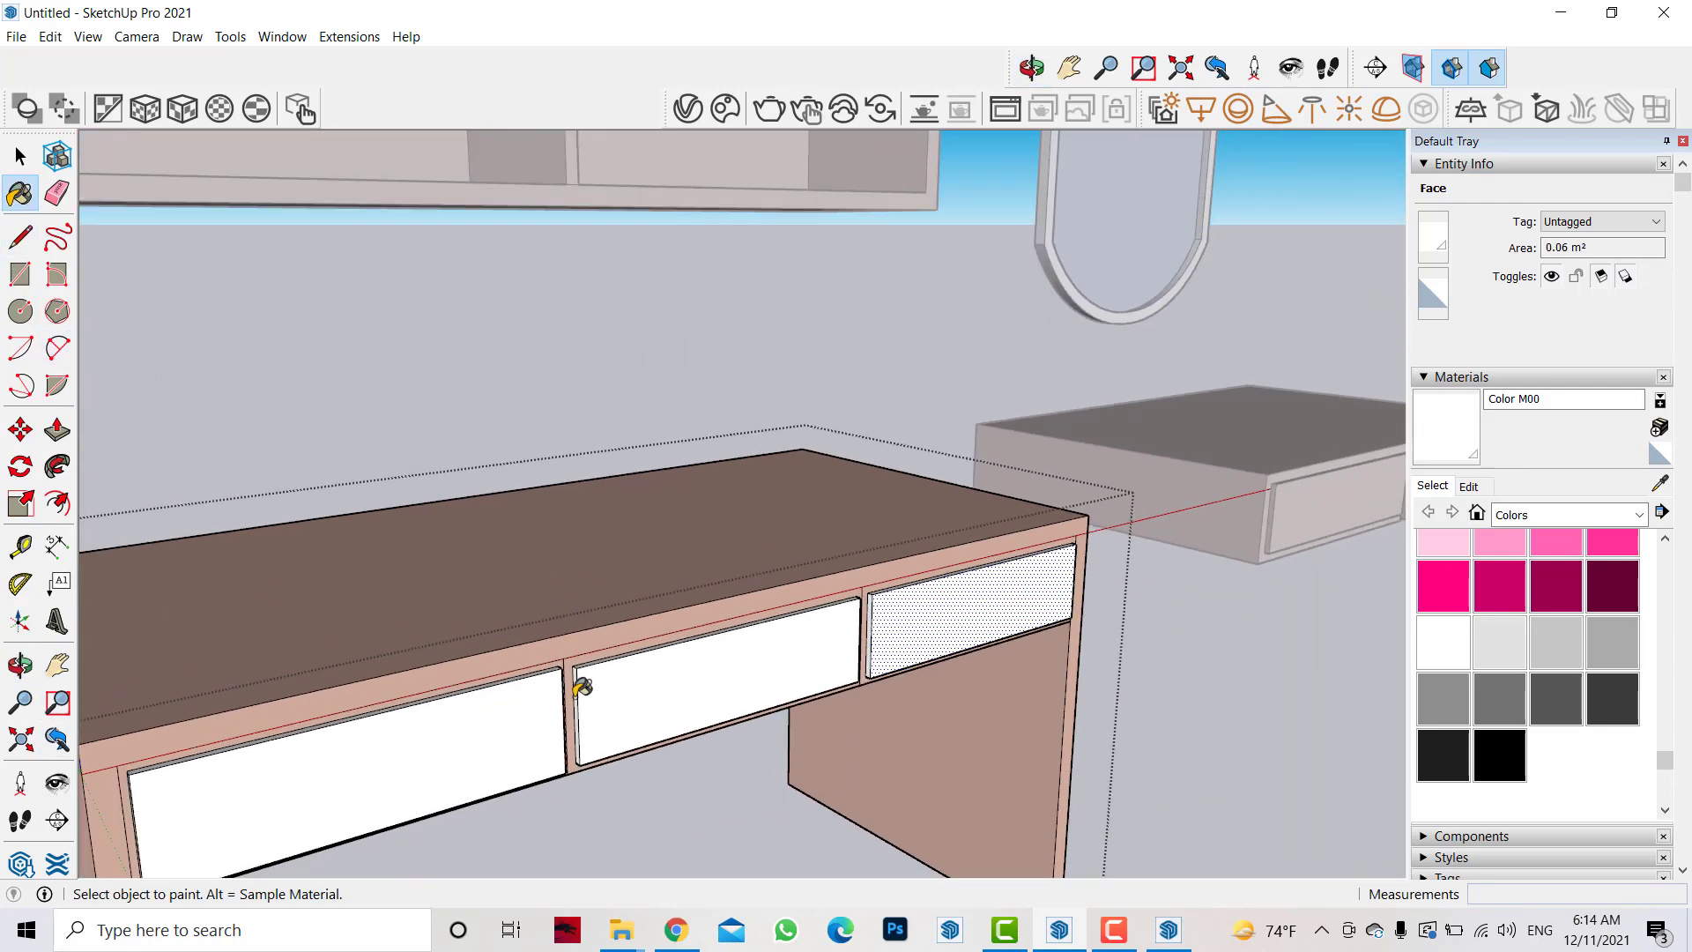
pyautogui.scroll(2, 97, 714)
pyautogui.scroll(3, 165, 676)
pyautogui.scroll(-3, 183, 652)
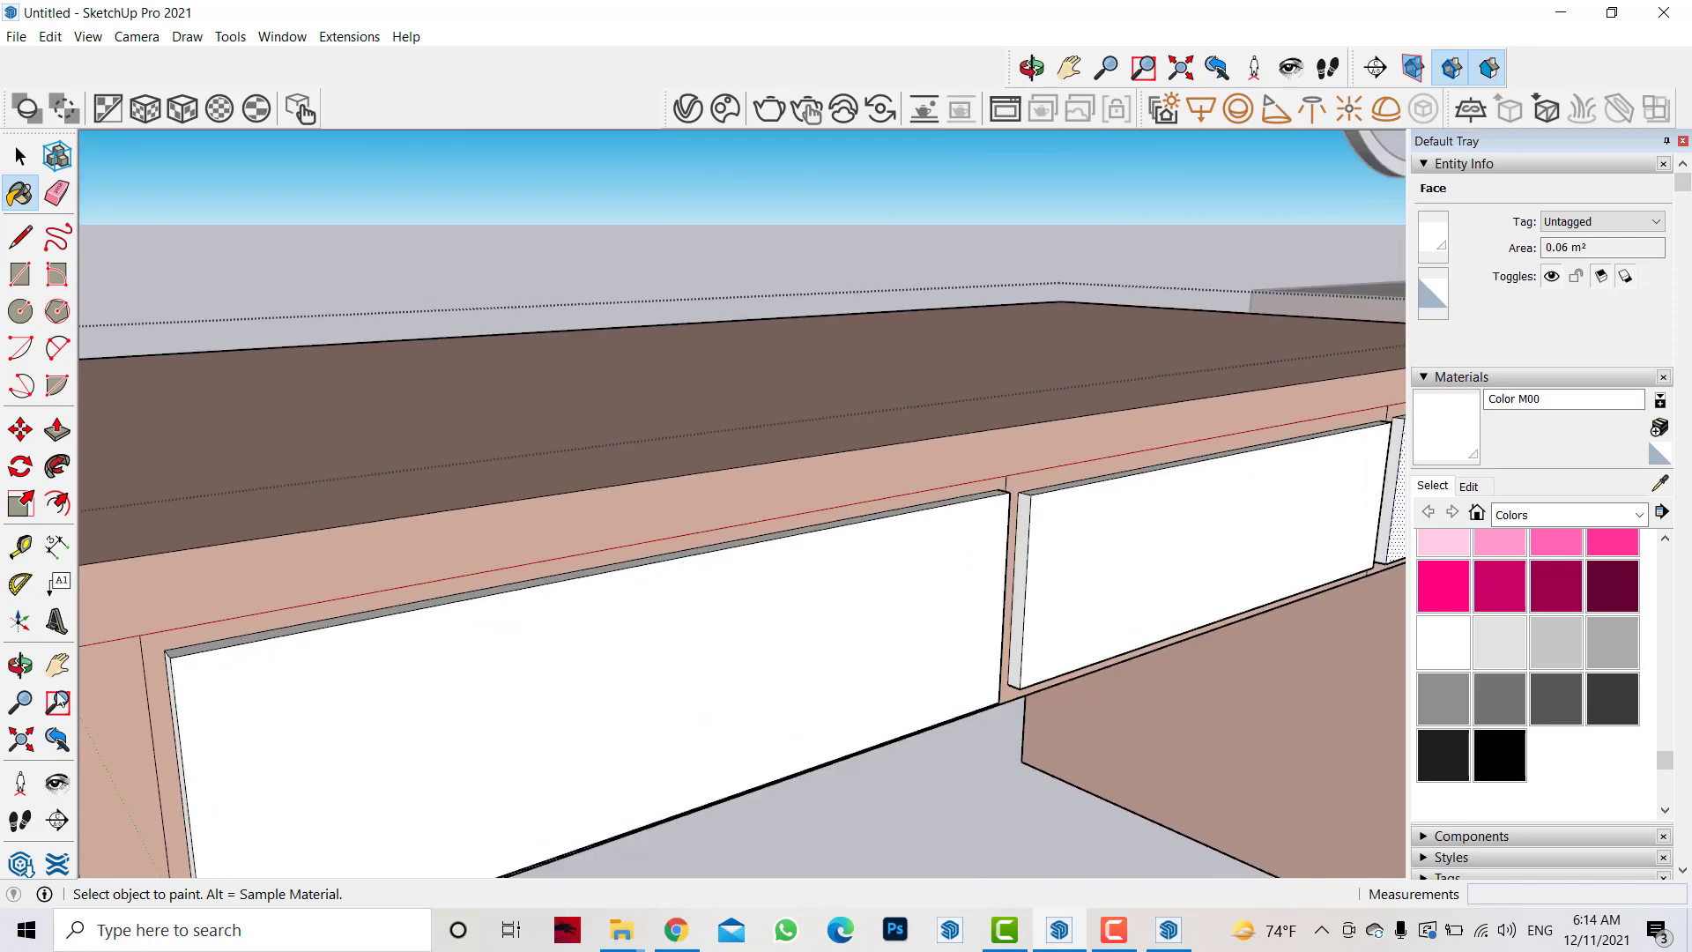
pyautogui.moveTo(1269, 480)
pyautogui.mouseDown(button='middle')
pyautogui.moveTo(1311, 480)
pyautogui.moveTo(543, 567)
pyautogui.moveTo(1194, 730)
pyautogui.moveTo(969, 493)
pyautogui.mouseUp(button='middle')
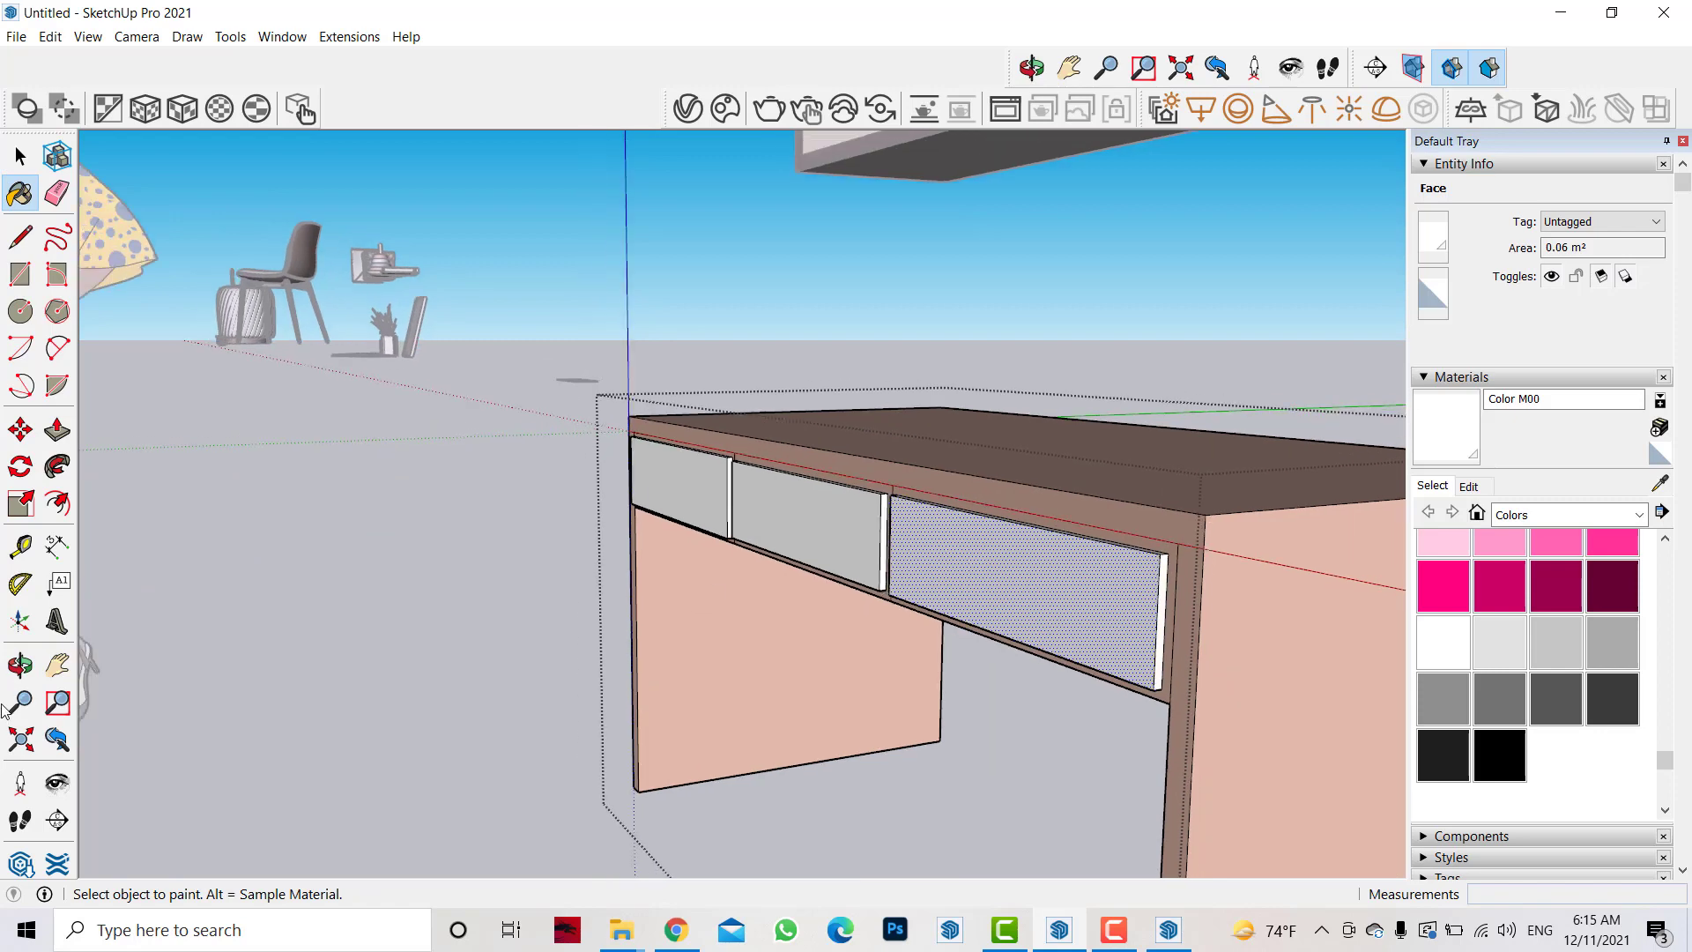
pyautogui.moveTo(1172, 573)
pyautogui.mouseDown(button='middle')
pyautogui.moveTo(793, 522)
pyautogui.moveTo(29, 644)
pyautogui.moveTo(287, 612)
pyautogui.mouseUp(button='middle')
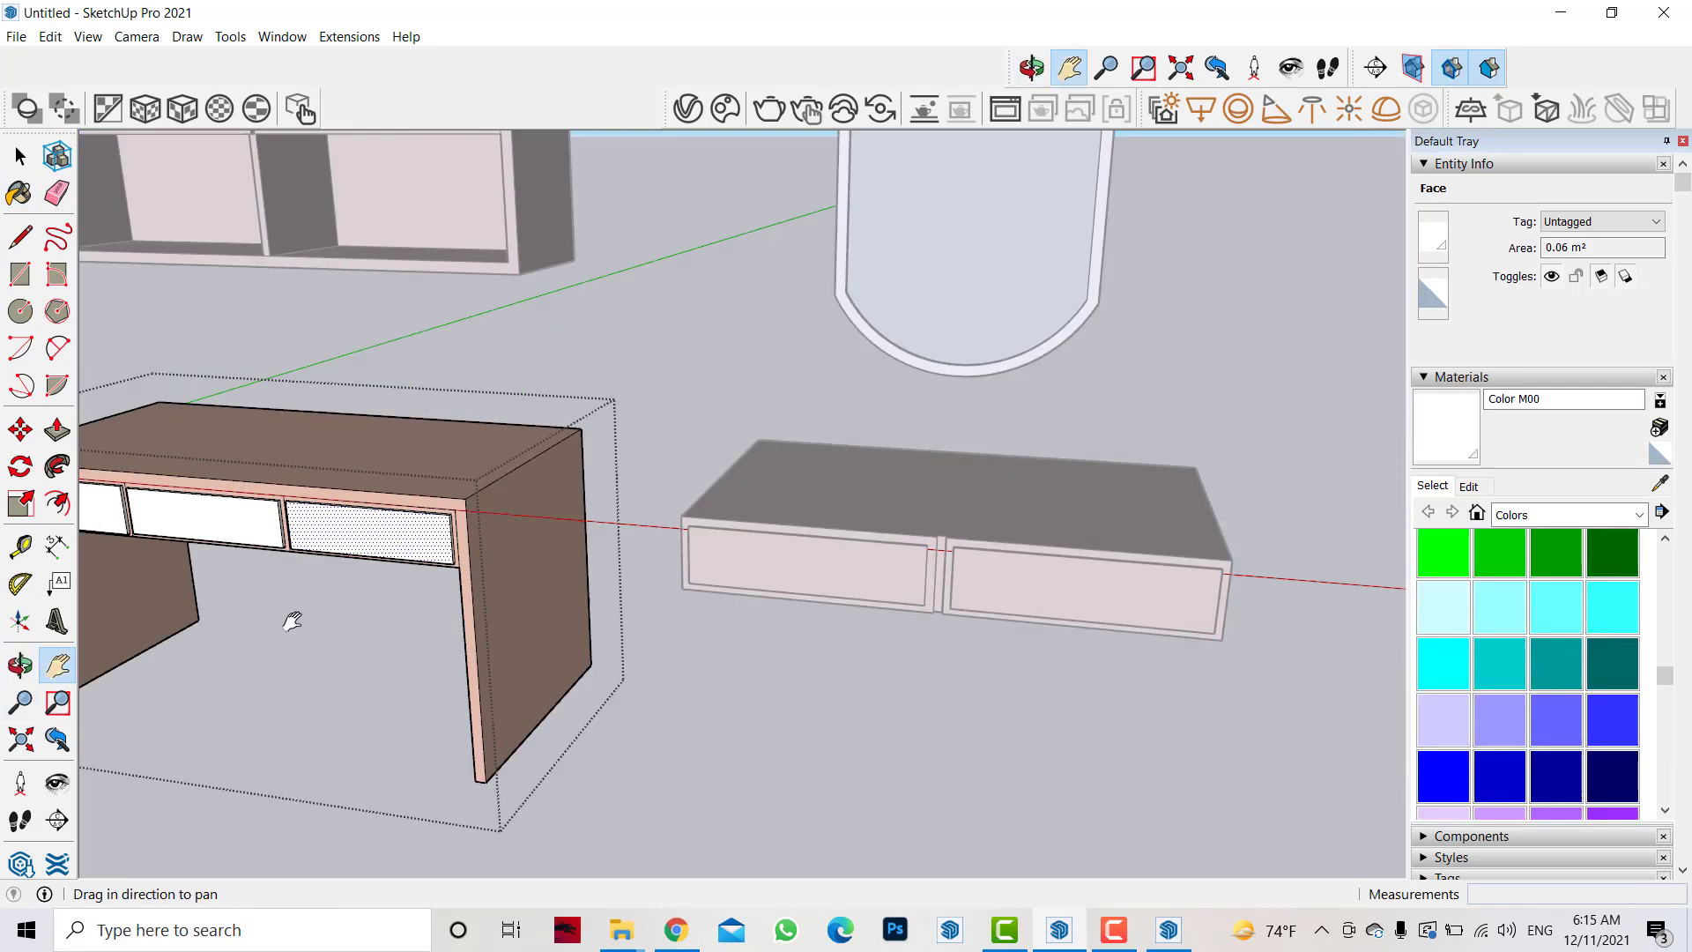
# - Paint the low cabinet's left and right drawer fronts white Color M00
pyautogui.press('space')
pyautogui.scroll(3, 585, 579)
pyautogui.doubleClick(588, 586)
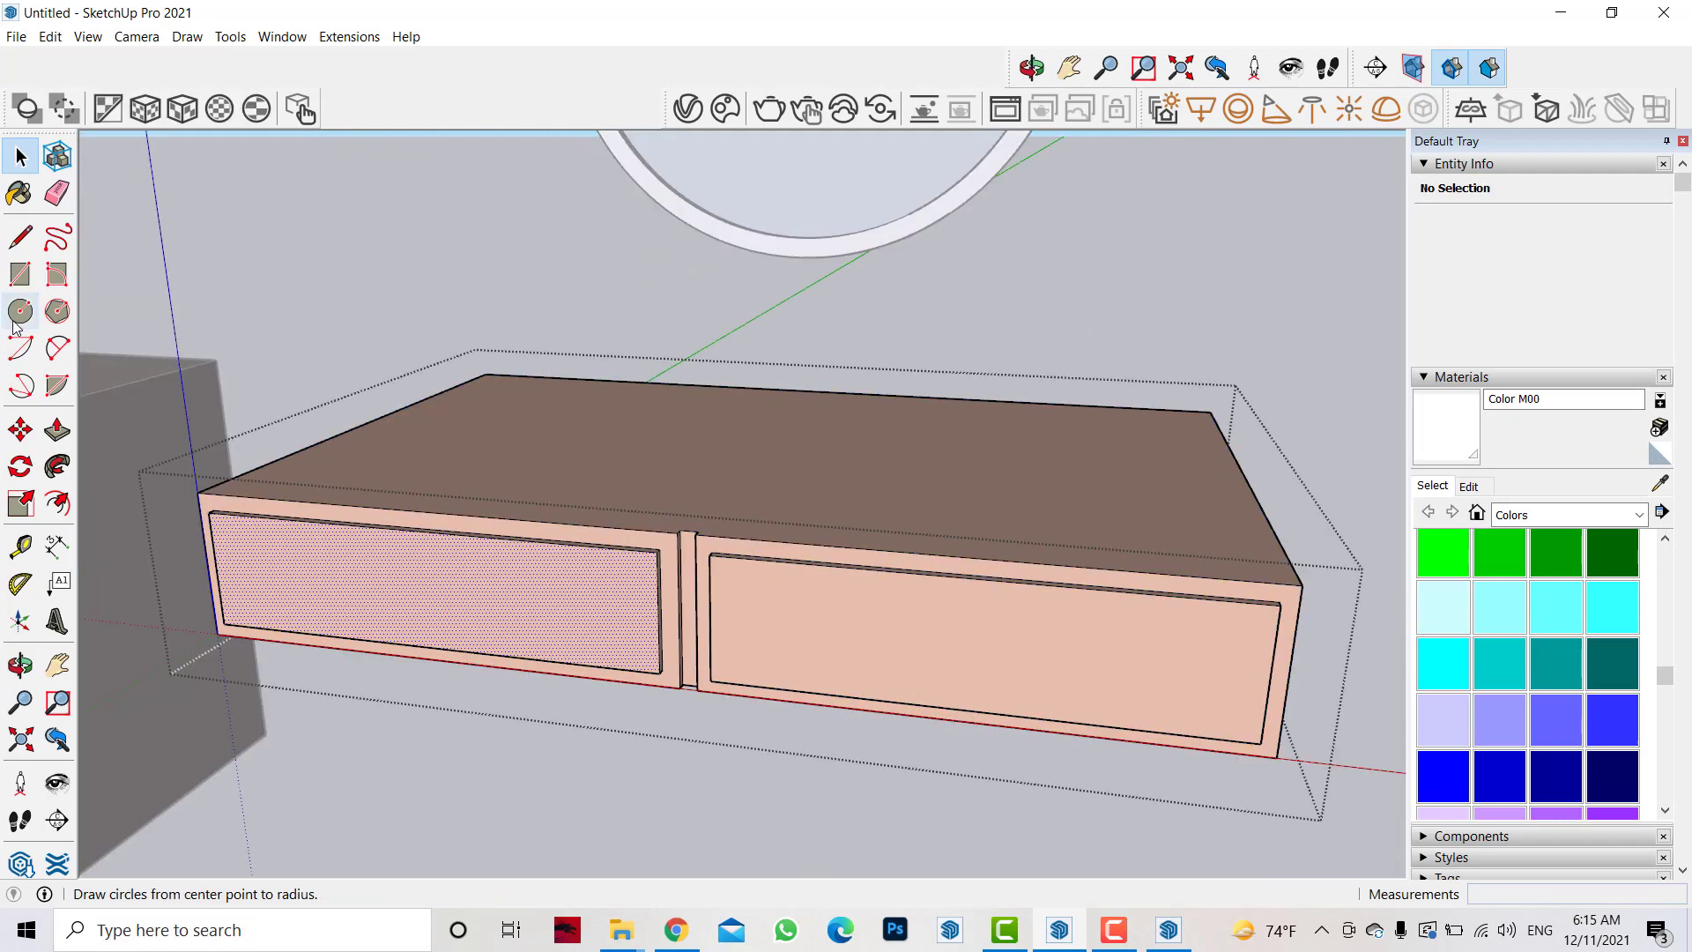
pyautogui.press('b')
pyautogui.click(593, 564)
pyautogui.scroll(3, 608, 555)
pyautogui.click(744, 572)
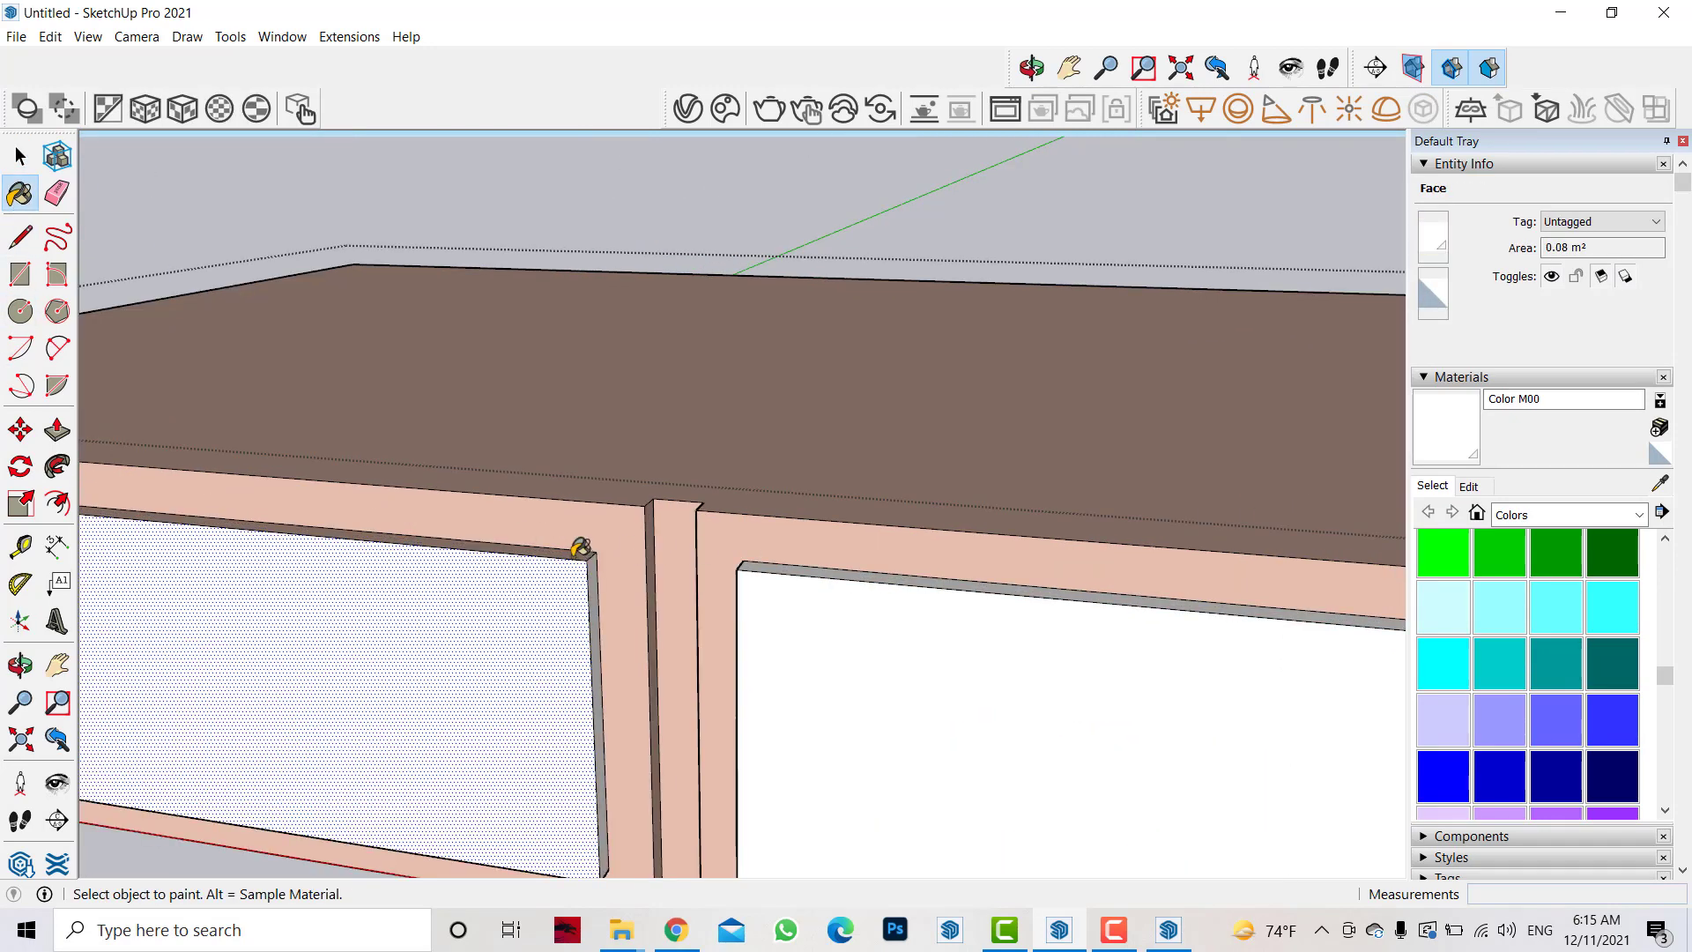
# - Paint the thin drawer edge strip white, viewed from below
pyautogui.moveTo(440, 617)
pyautogui.mouseDown(button='middle')
pyautogui.moveTo(785, 626)
pyautogui.moveTo(704, 572)
pyautogui.mouseUp(button='middle')
pyautogui.scroll(3, 672, 555)
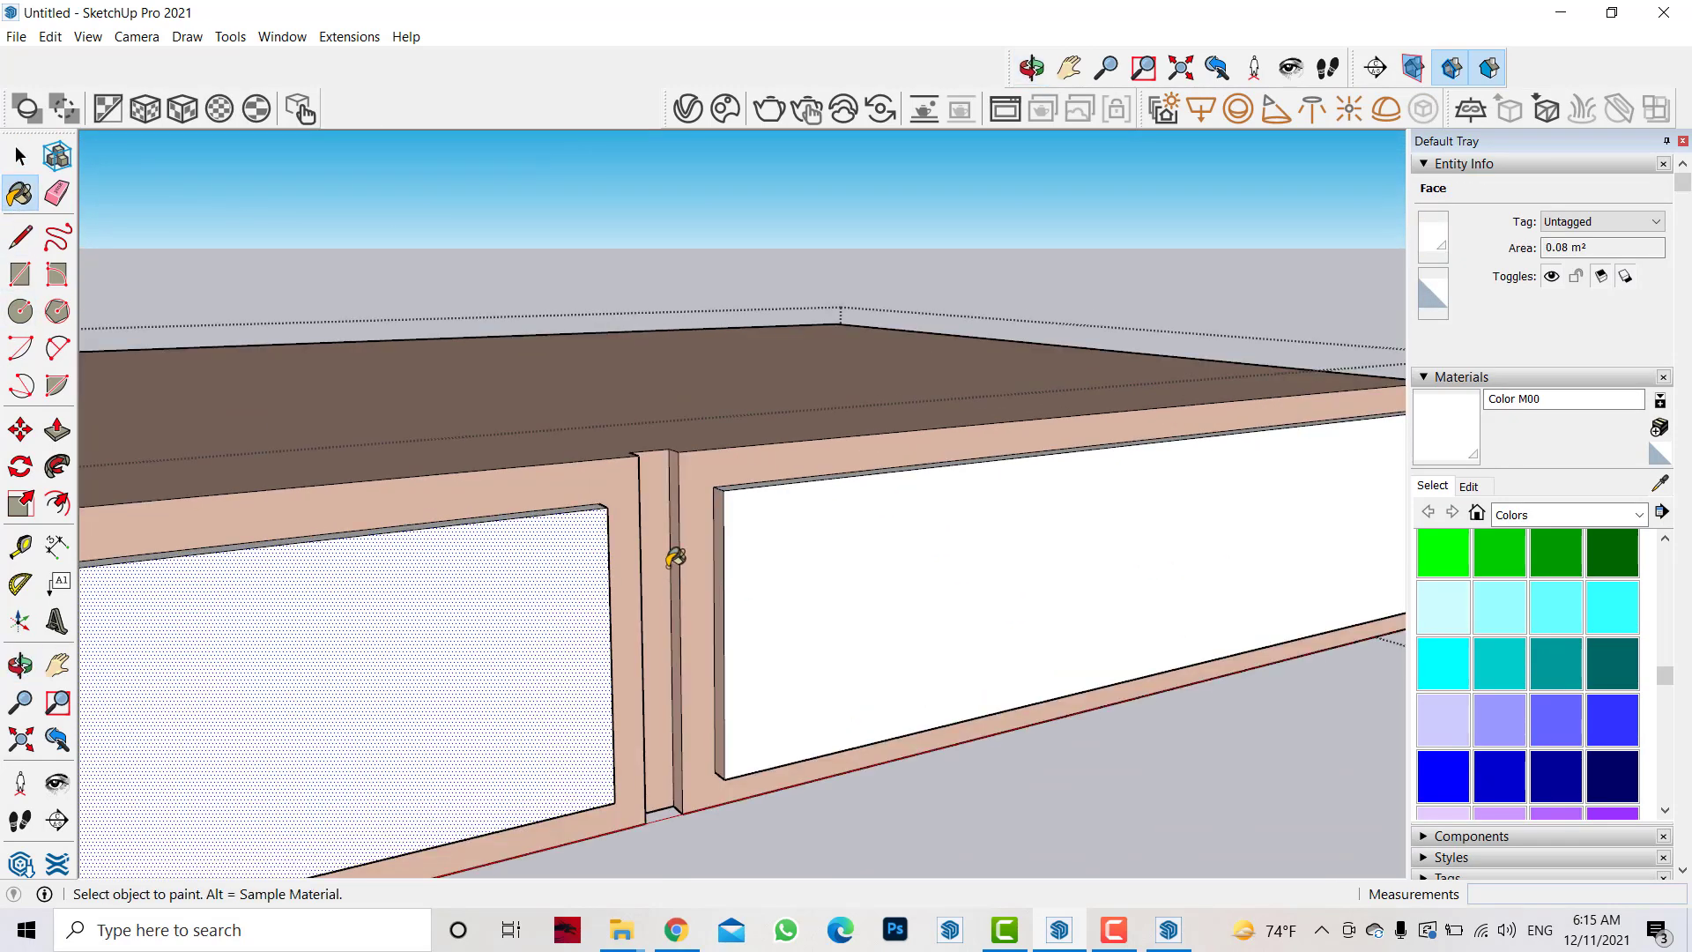
pyautogui.scroll(-3, 738, 511)
pyautogui.scroll(2, 351, 623)
pyautogui.scroll(2, 322, 559)
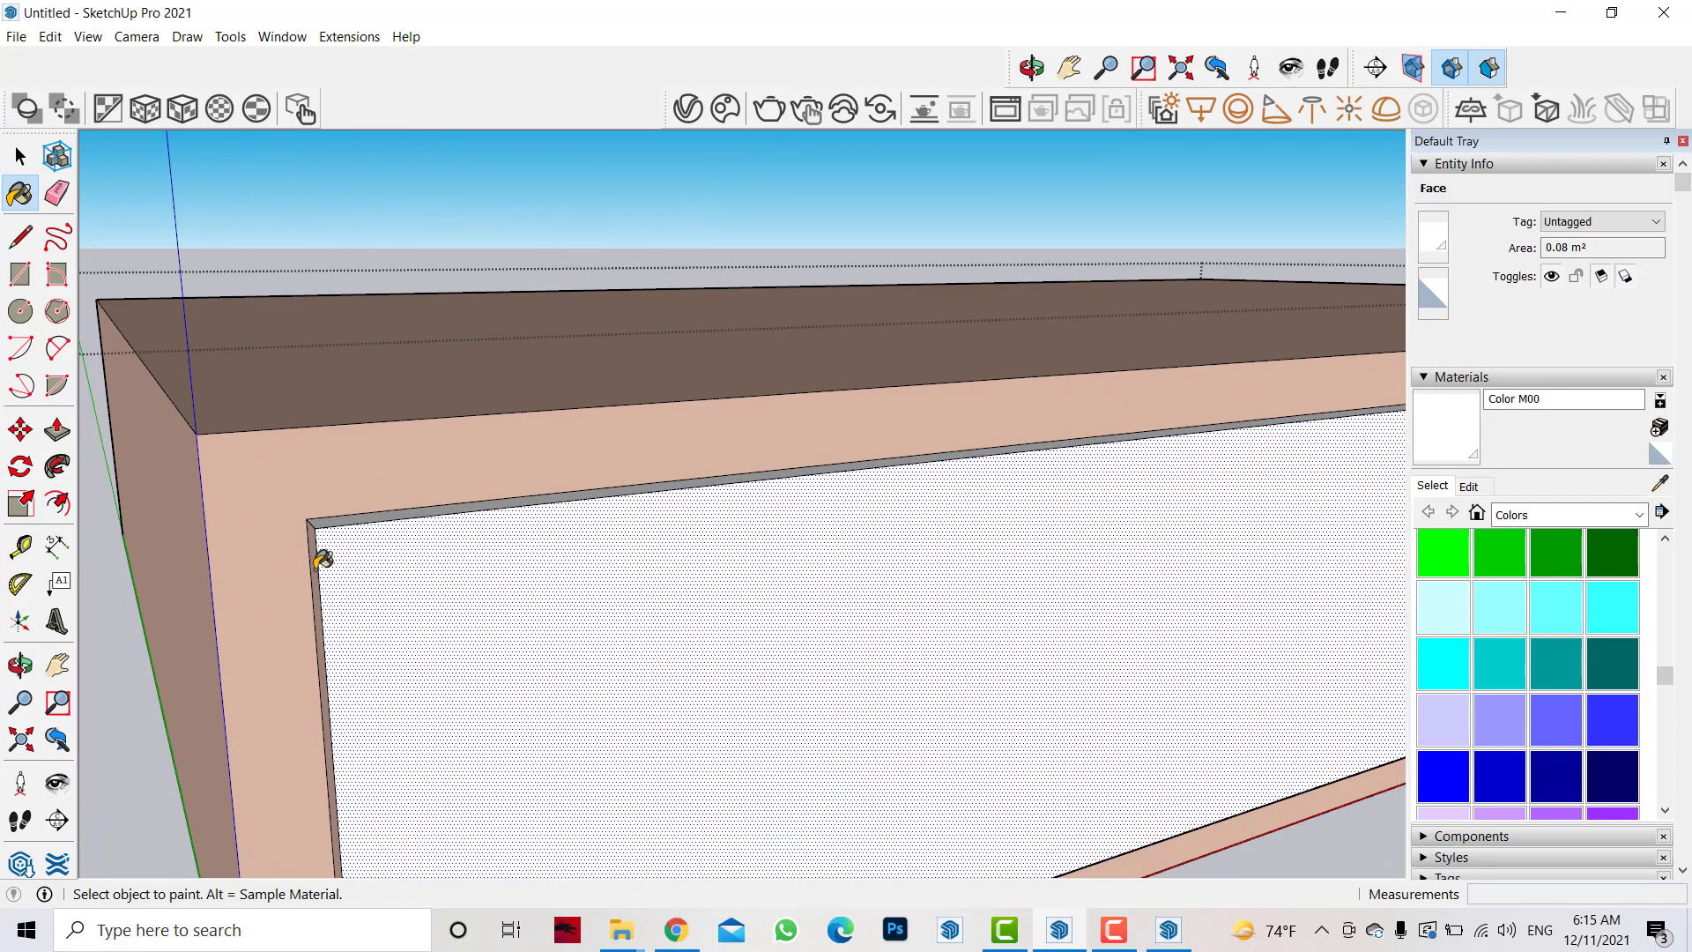
pyautogui.scroll(-2, 442, 611)
pyautogui.scroll(-3, 441, 612)
pyautogui.click(20, 665)
pyautogui.moveTo(529, 528)
pyautogui.mouseDown()
pyautogui.moveTo(766, 435)
pyautogui.moveTo(602, 464)
pyautogui.moveTo(596, 408)
pyautogui.mouseUp()
pyautogui.press('b')
pyautogui.click(728, 324)
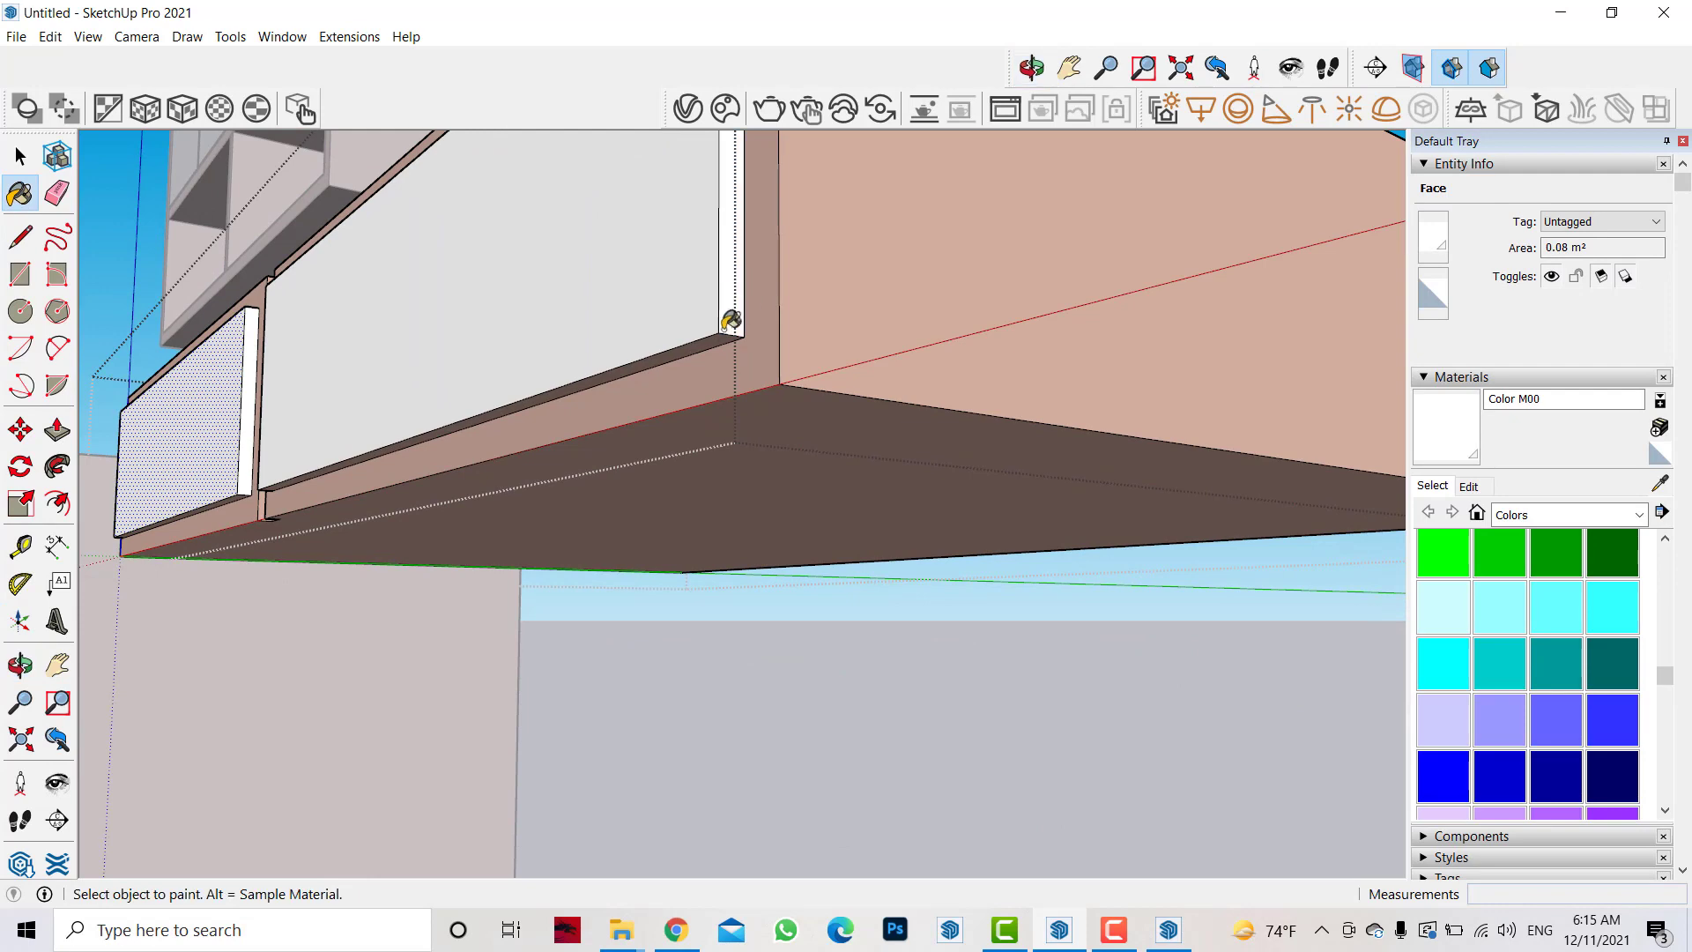
# - Return to a front overview, close the cabinet and clear the selection
pyautogui.press('o')
pyautogui.scroll(-3, 846, 597)
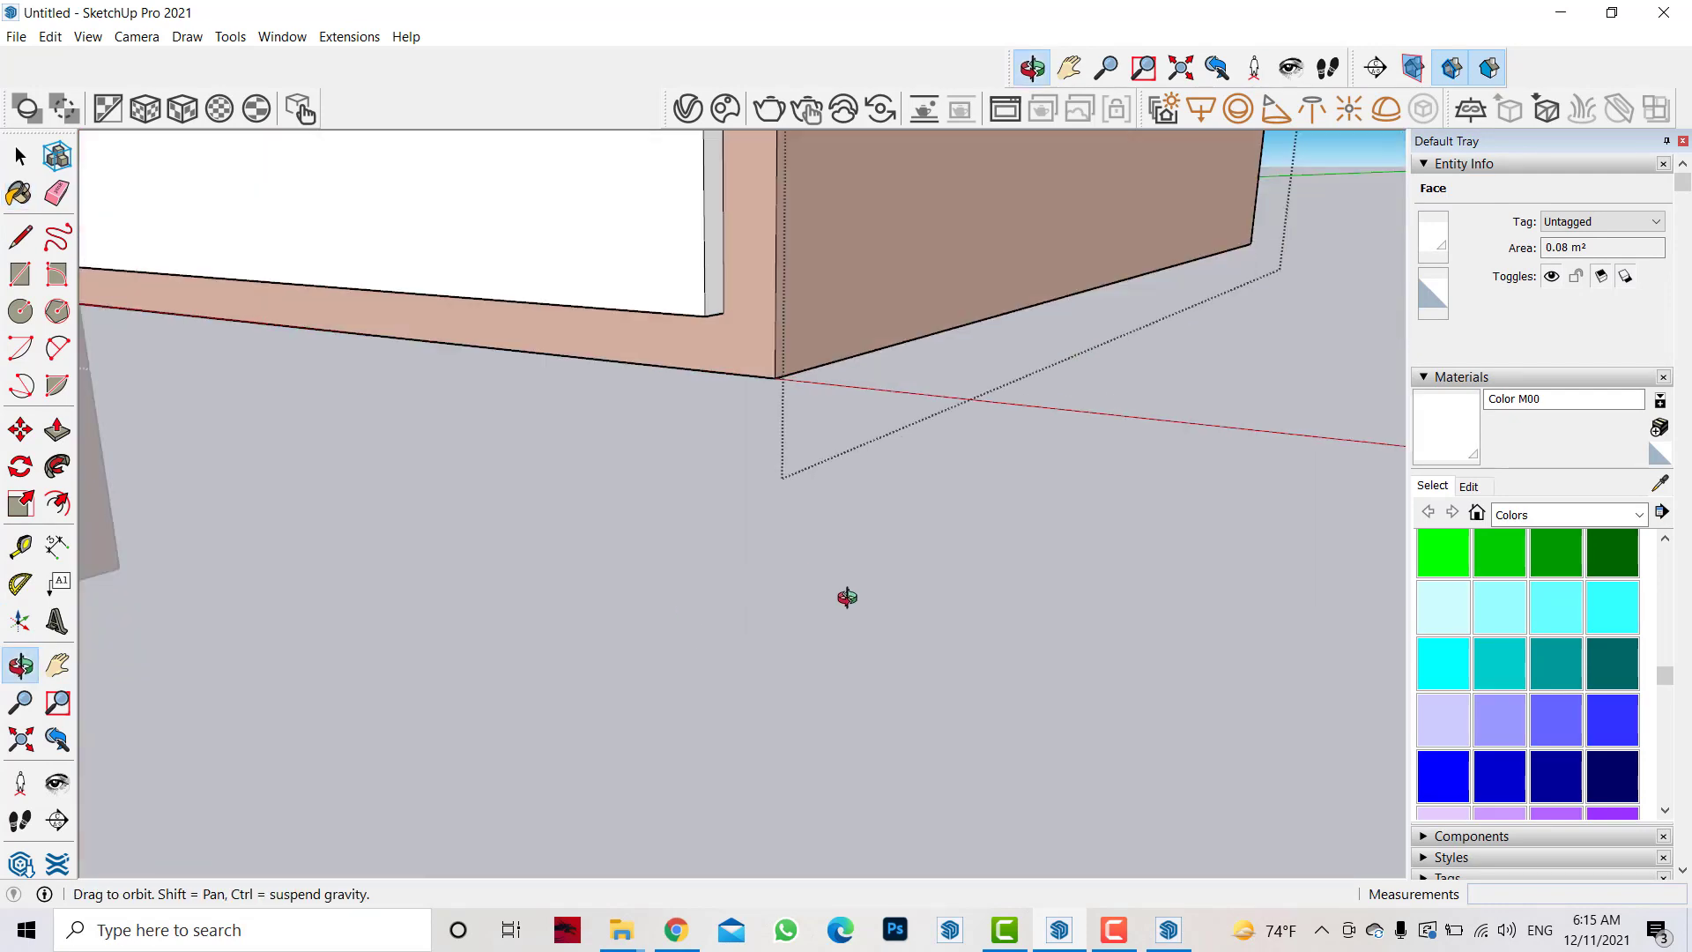
pyautogui.moveTo(845, 597); pyautogui.dragTo(454, 491)
pyautogui.scroll(1, 699, 496)
pyautogui.moveTo(699, 497); pyautogui.dragTo(491, 315)
pyautogui.press('space')
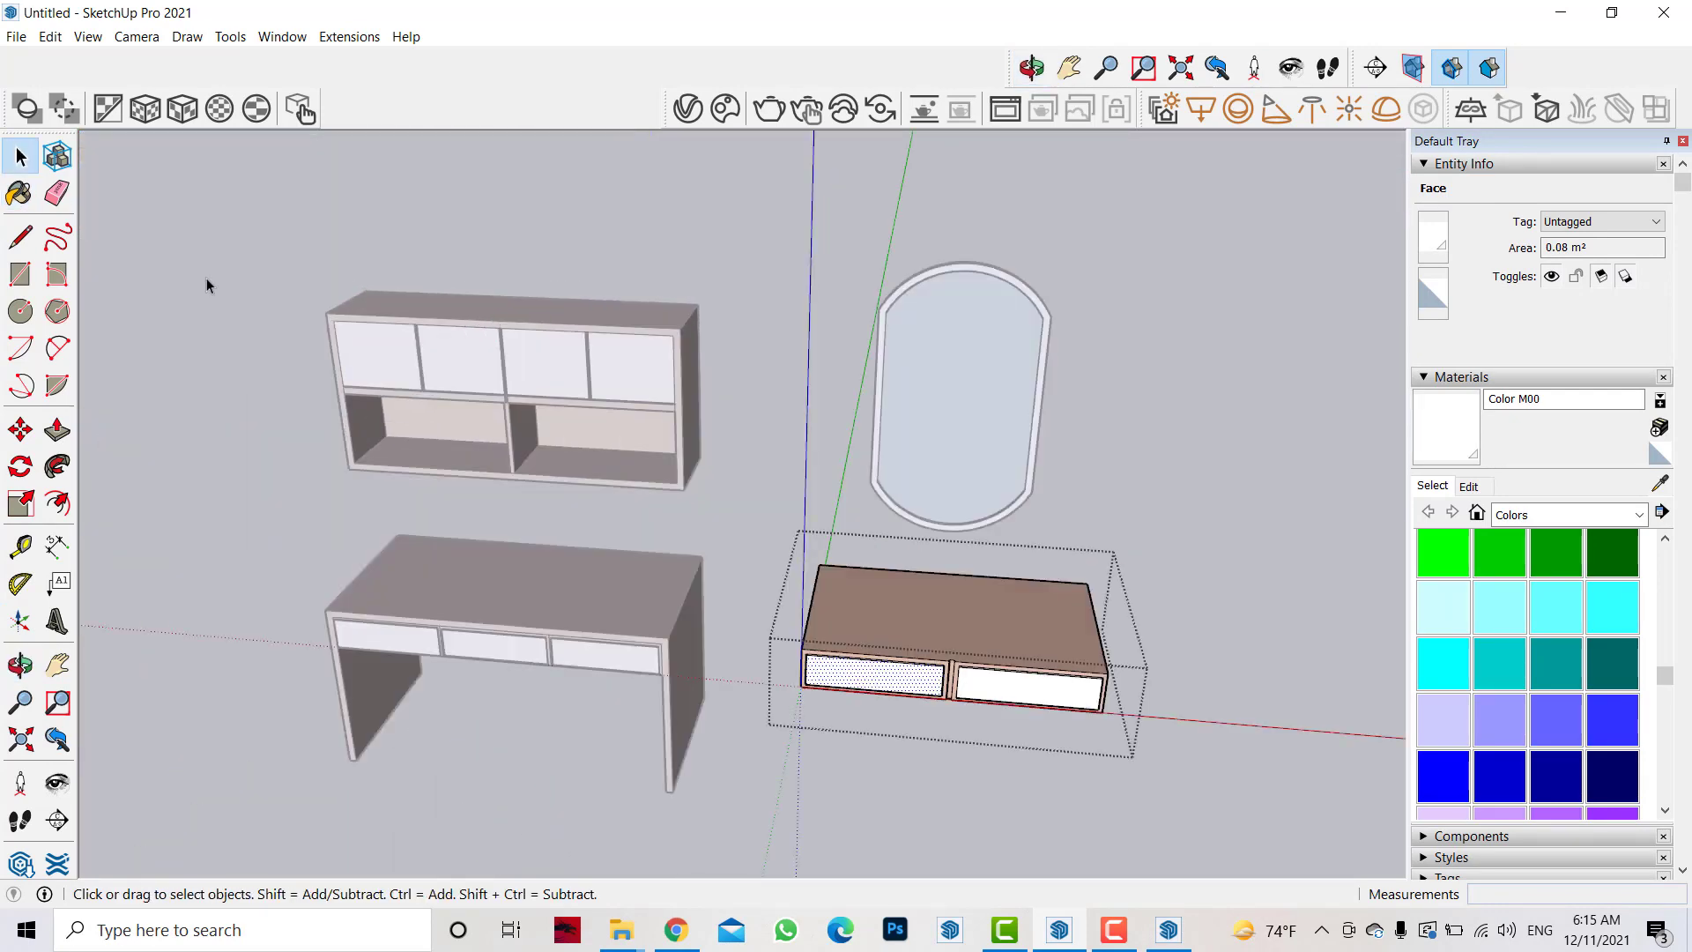
pyautogui.click(239, 303)
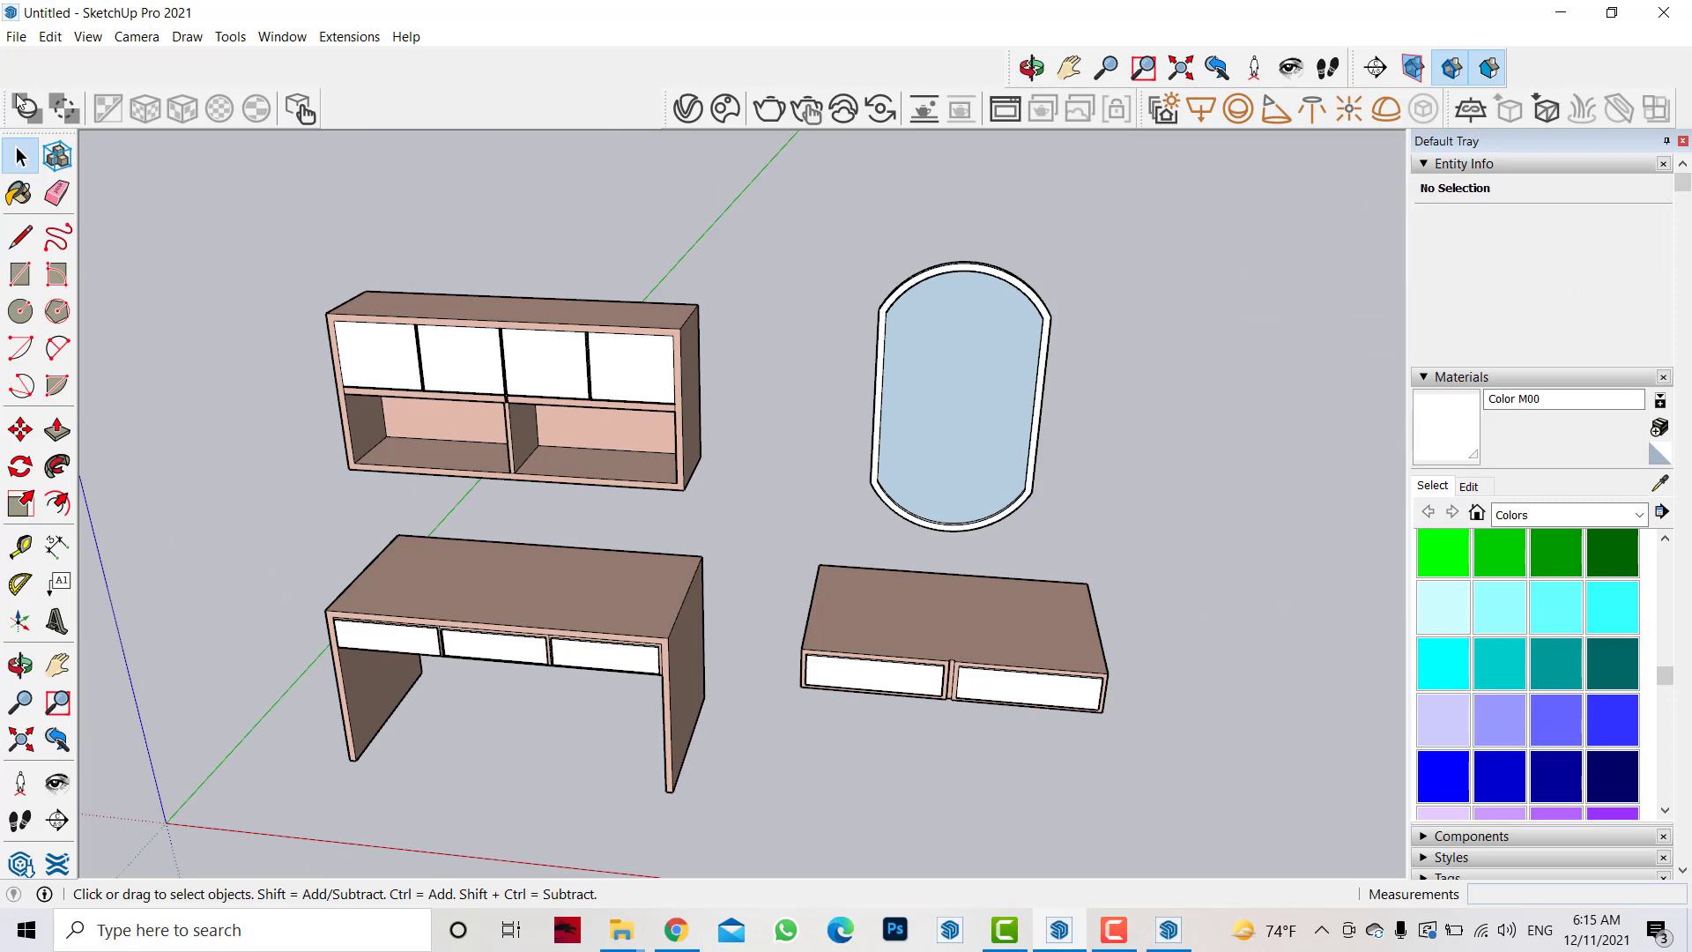
pyautogui.scroll(3, 924, 405)
pyautogui.scroll(-3, 974, 311)
# - Pan the scene to find the chair and select it
pyautogui.scroll(-2, 974, 312)
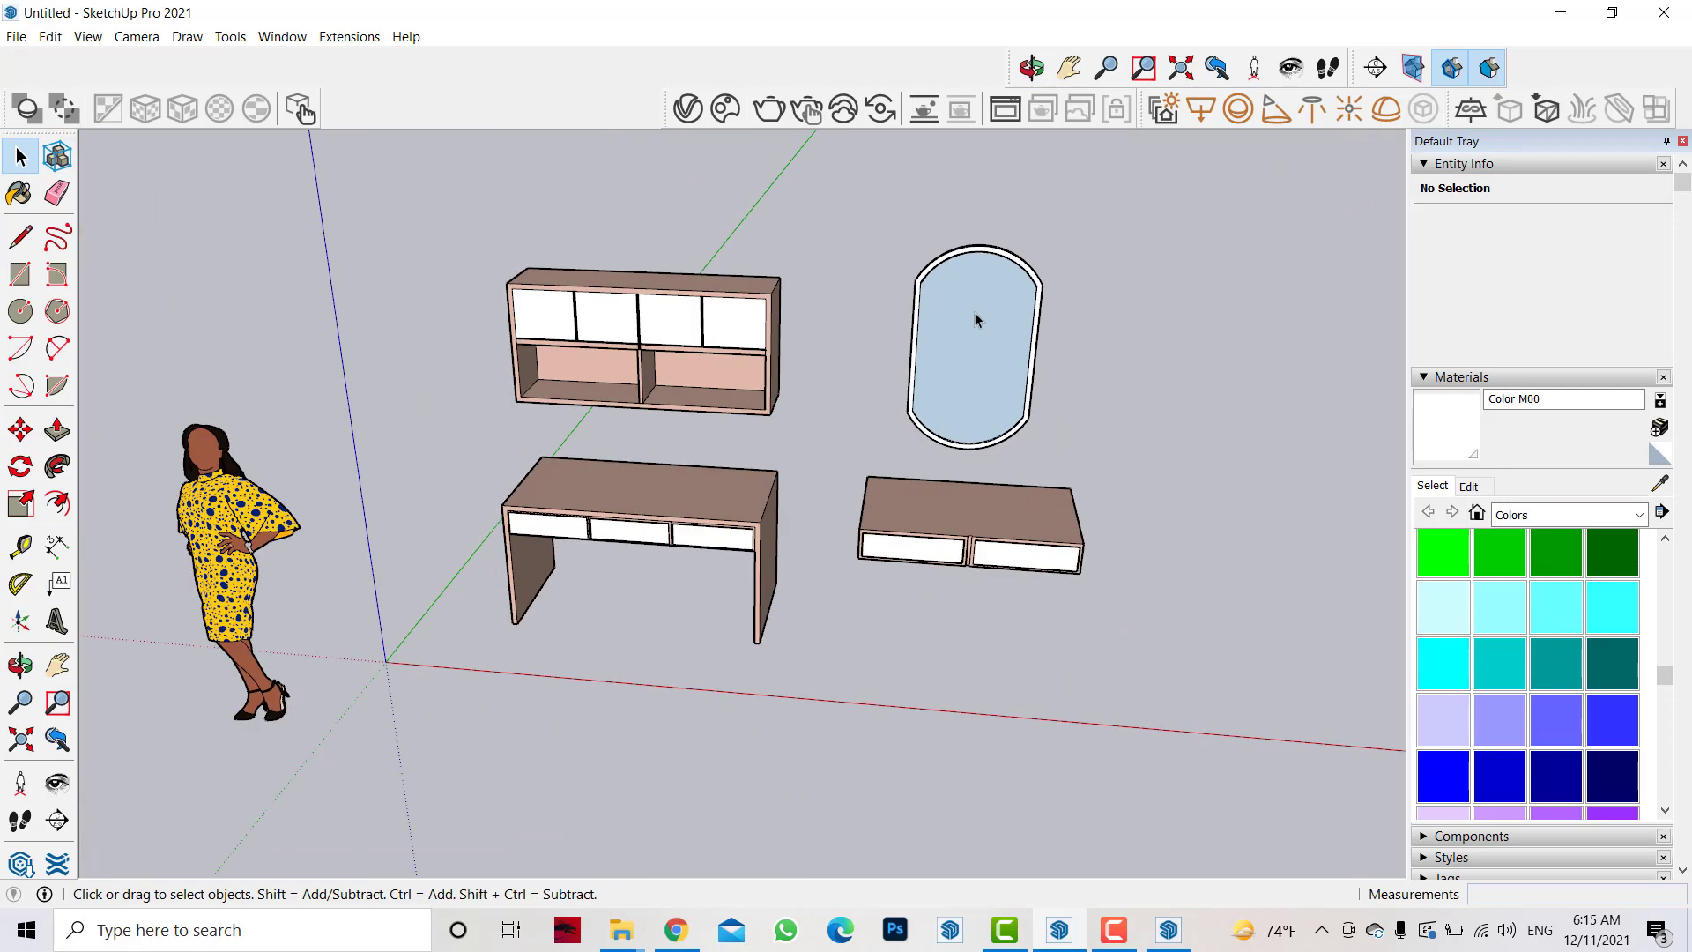
pyautogui.press('h')
pyautogui.moveTo(203, 379)
pyautogui.mouseDown()
pyautogui.moveTo(877, 480)
pyautogui.moveTo(510, 435)
pyautogui.moveTo(282, 446)
pyautogui.mouseUp()
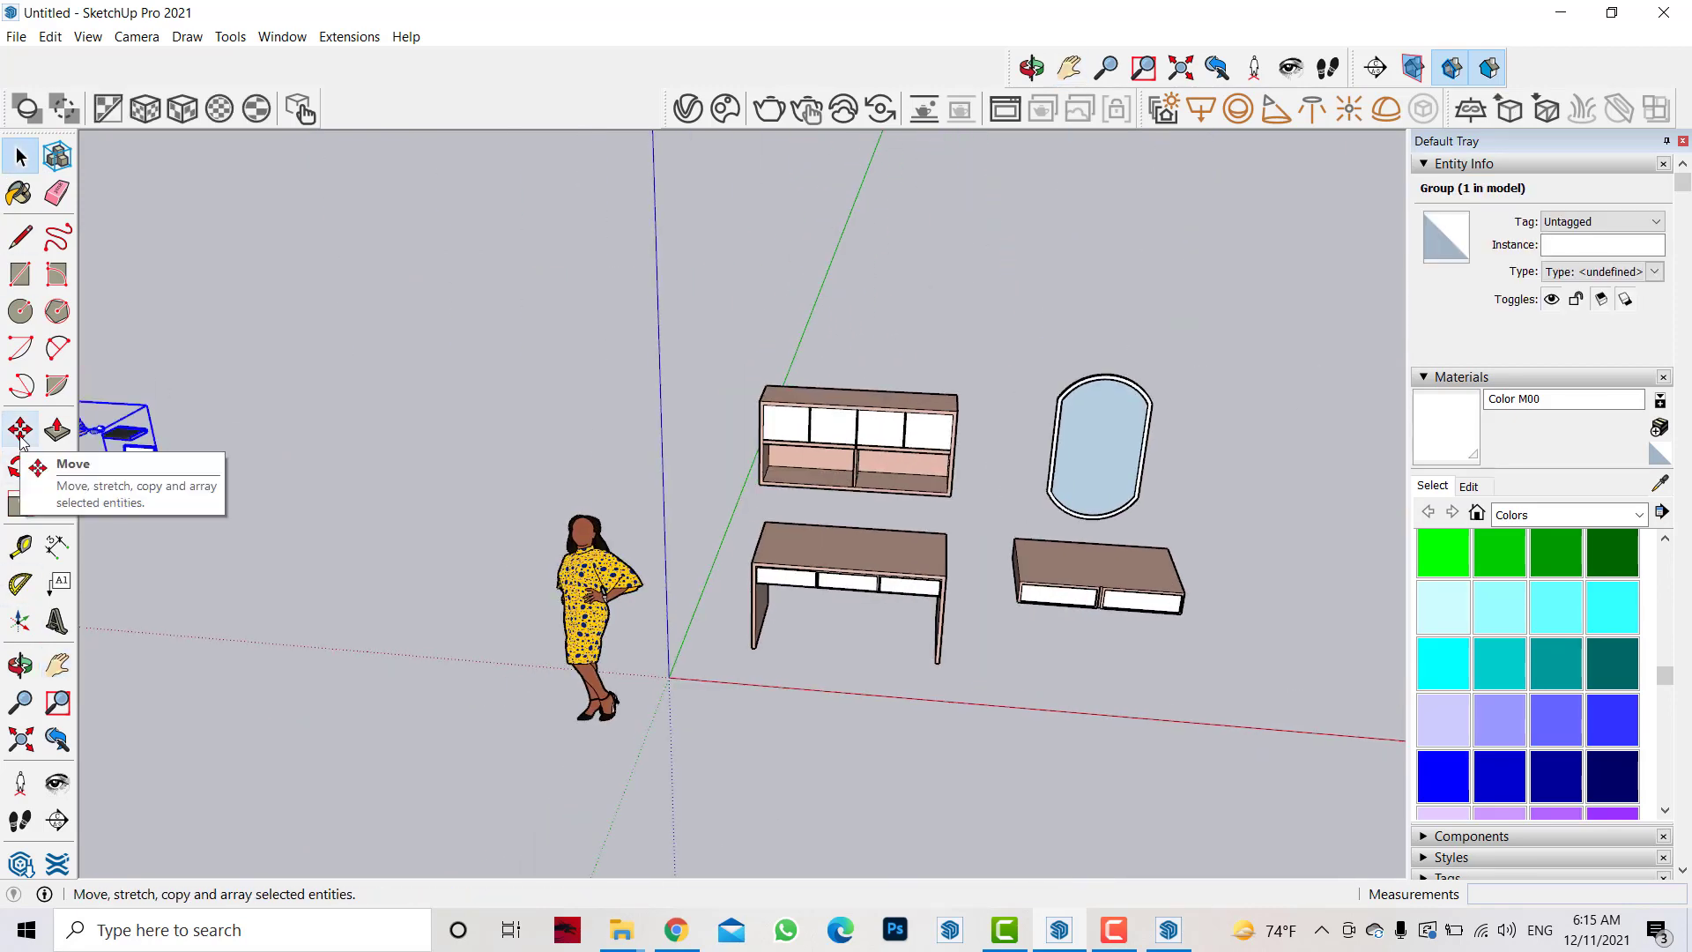
pyautogui.click(60, 685)
pyautogui.moveTo(188, 592); pyautogui.dragTo(585, 566)
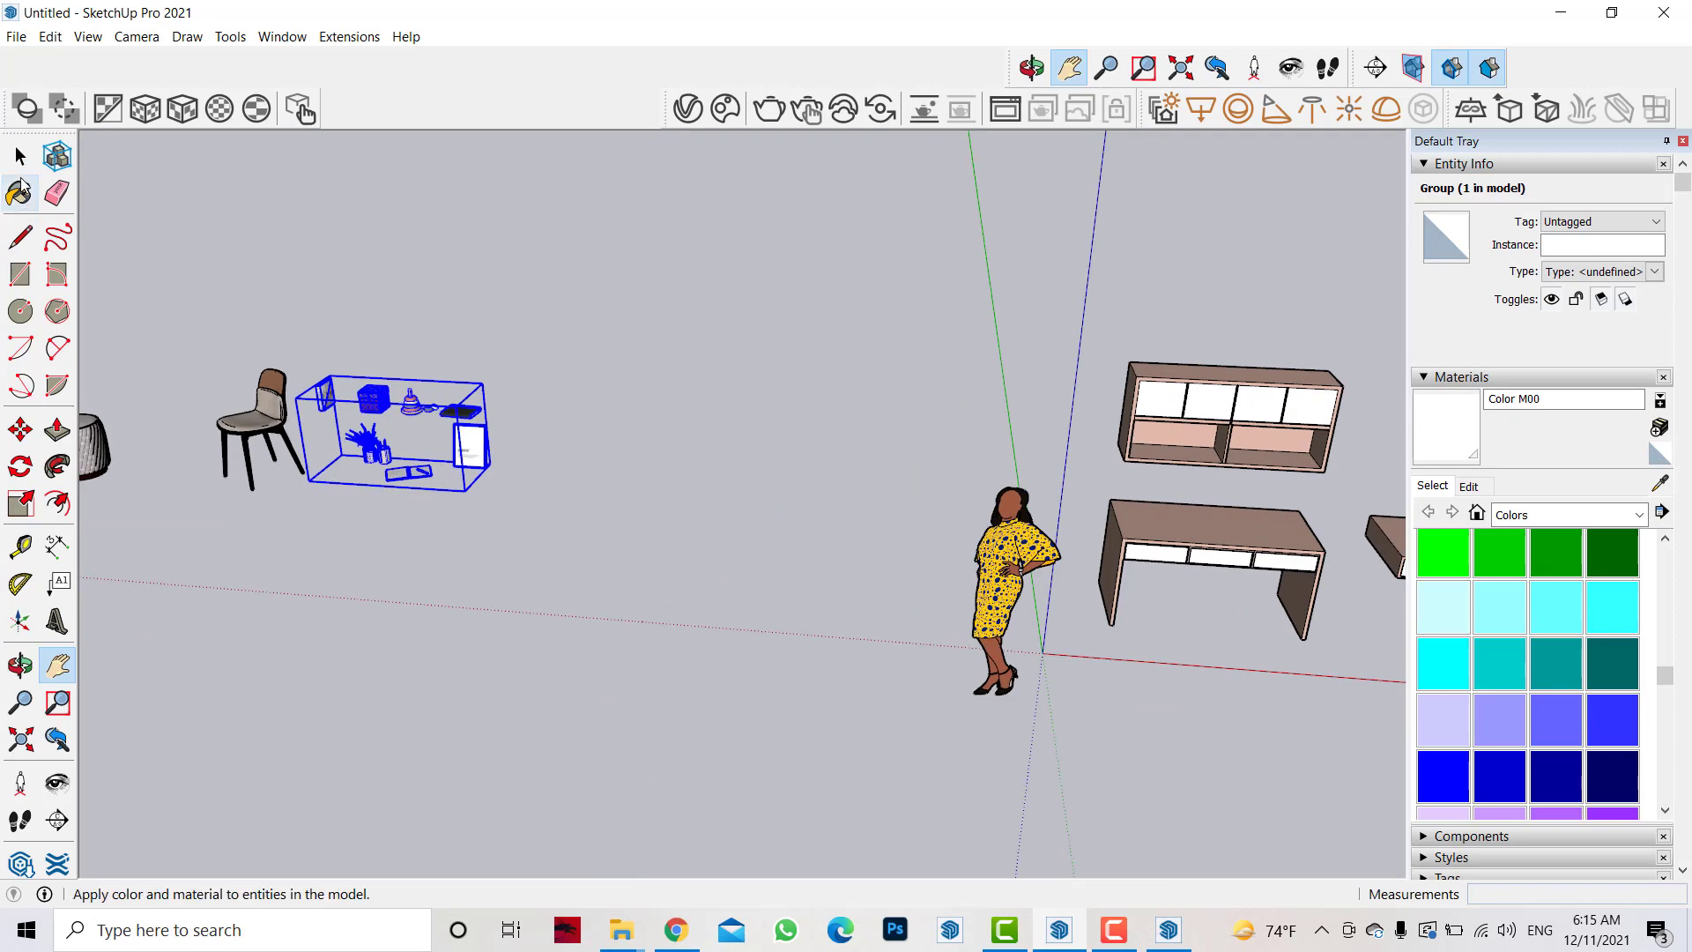
pyautogui.click(21, 156)
pyautogui.click(271, 415)
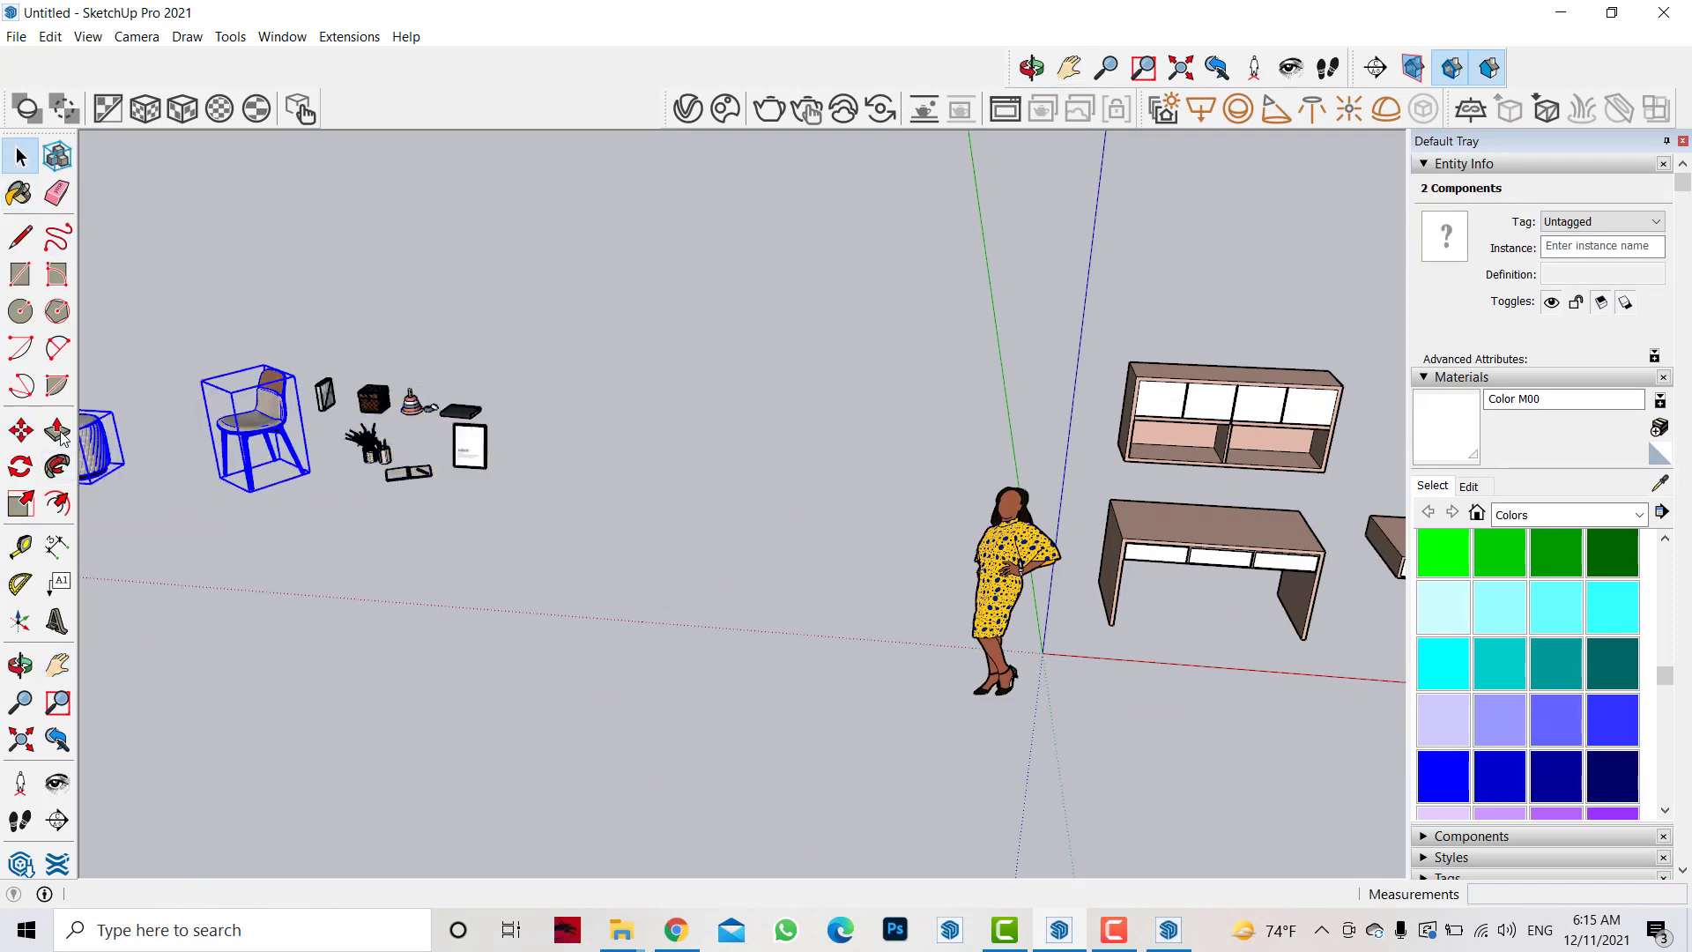
# - Move the chair and pouf in front of the desk
pyautogui.click(21, 430)
pyautogui.scroll(-2, 608, 546)
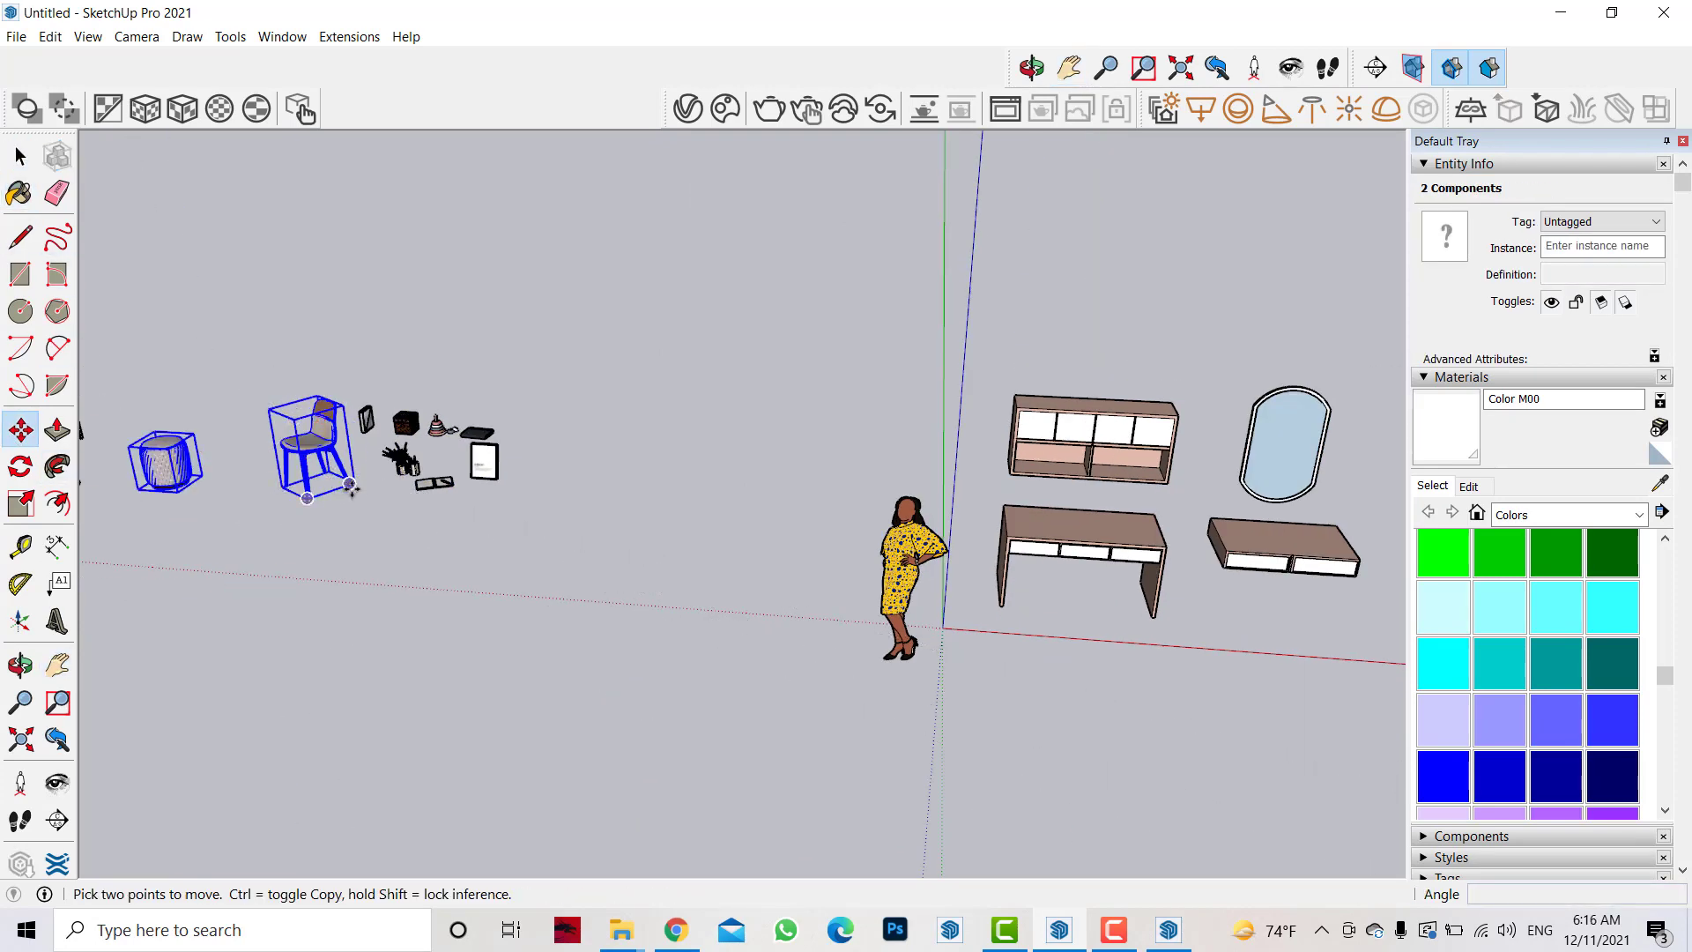
pyautogui.click(350, 486)
pyautogui.scroll(4, 1145, 528)
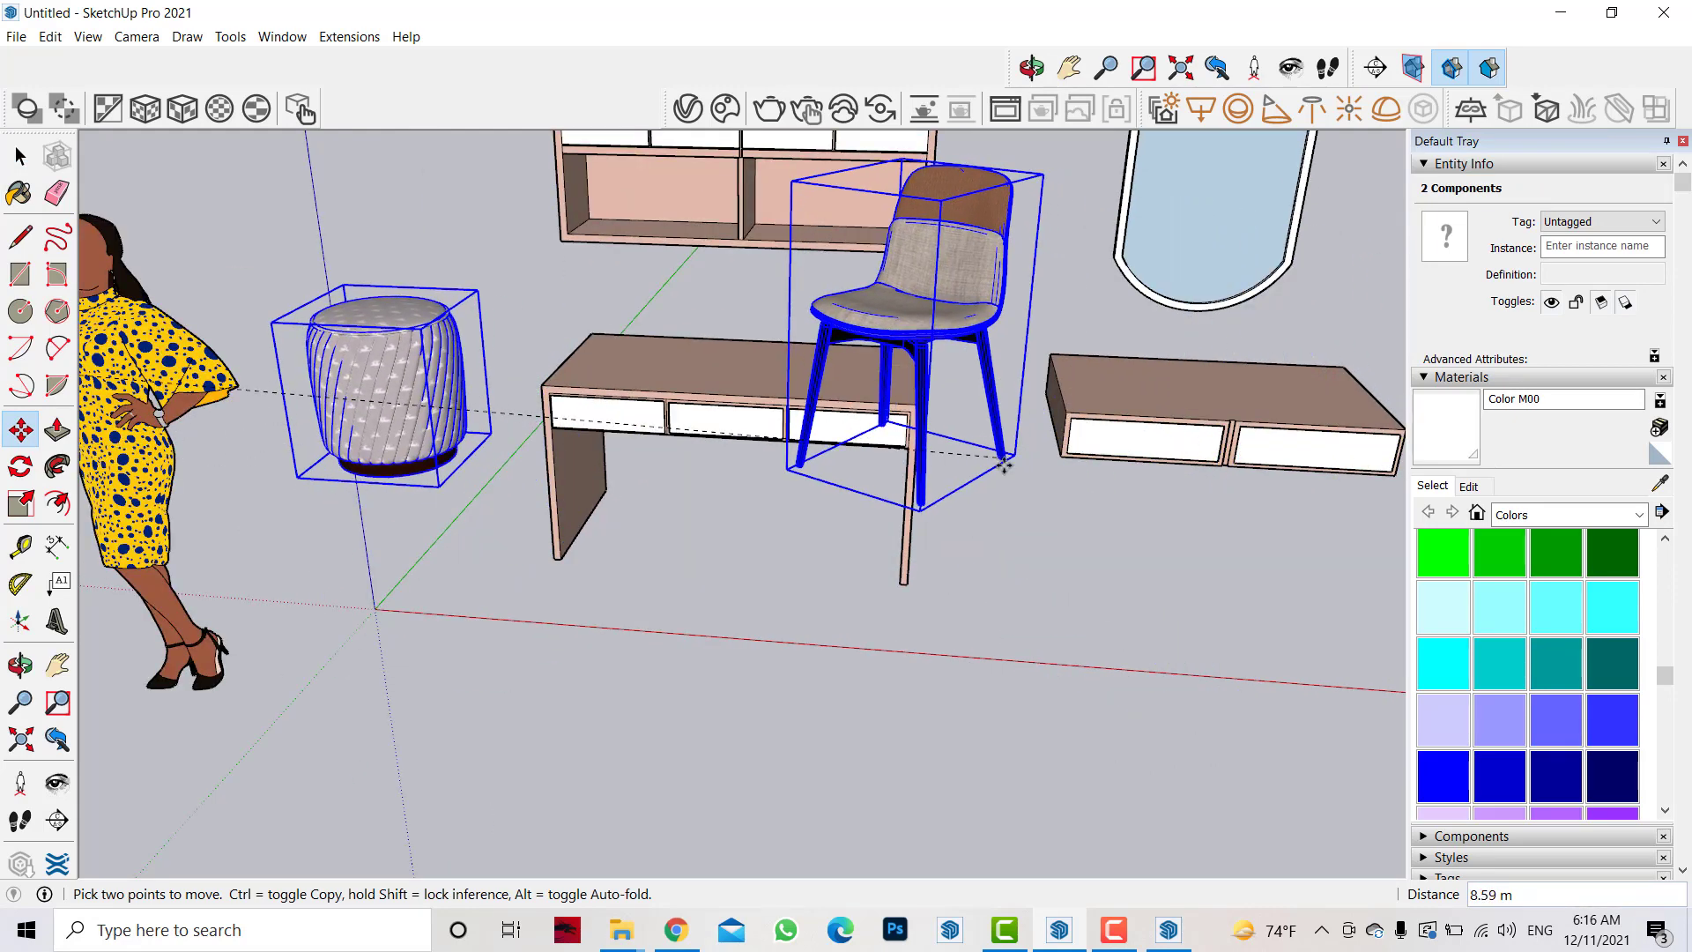
pyautogui.click(786, 552)
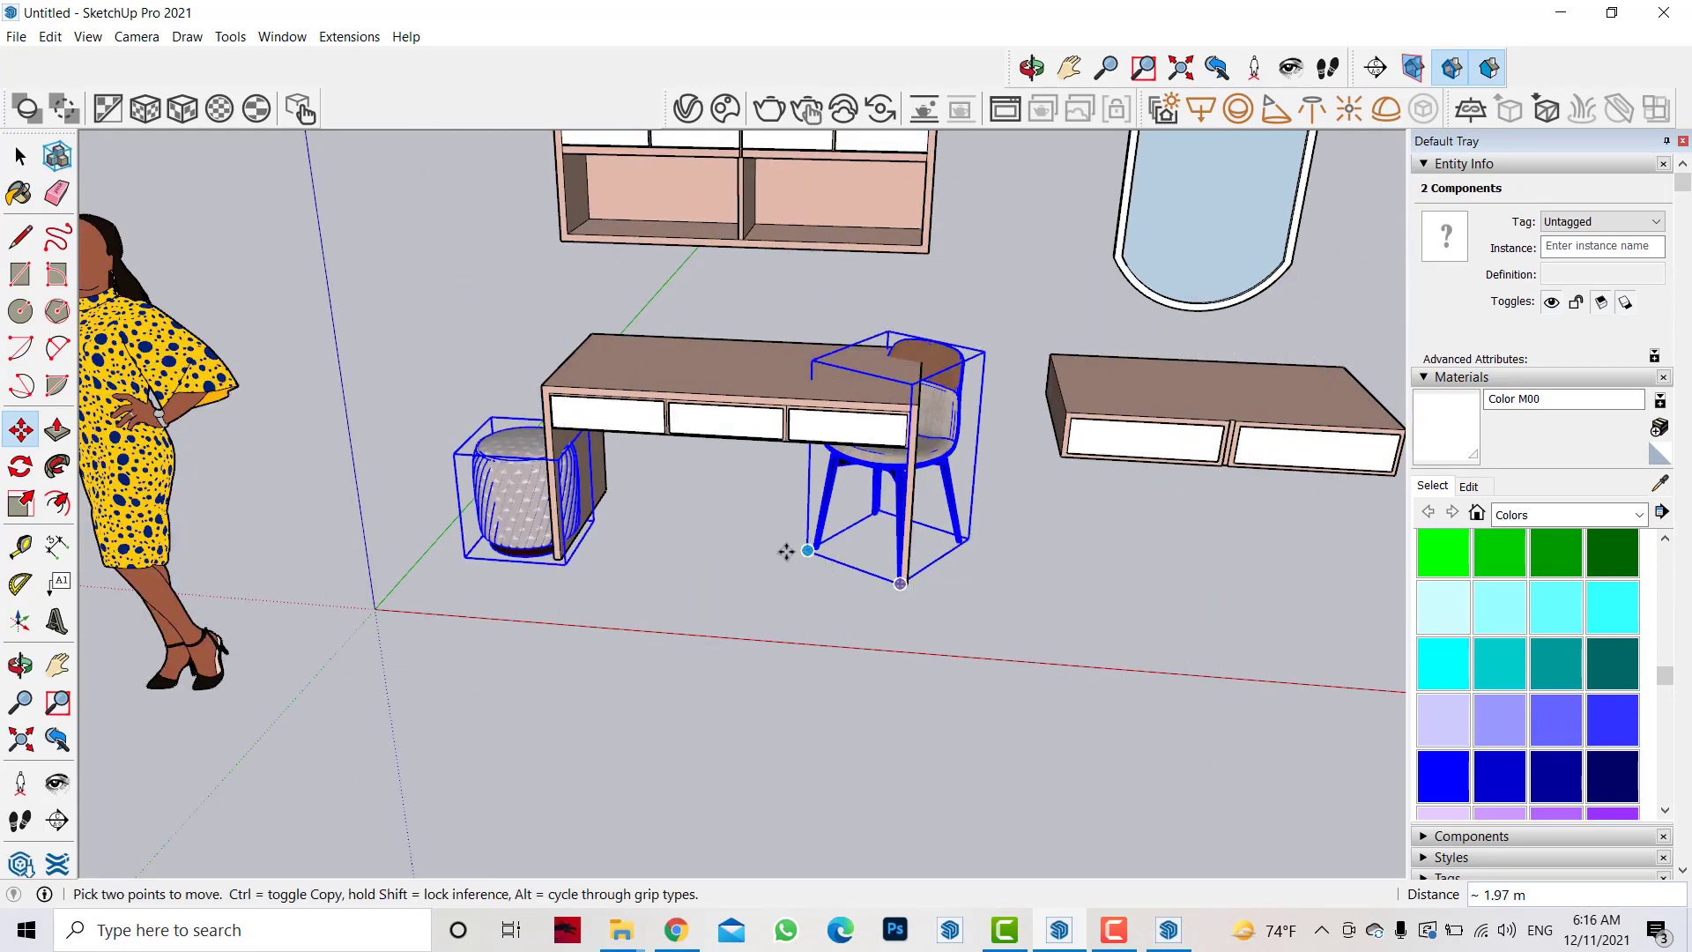
pyautogui.click(752, 646)
# - Turn the chair and pouf 180° to face the desk and set the chair under it
pyautogui.press('q')
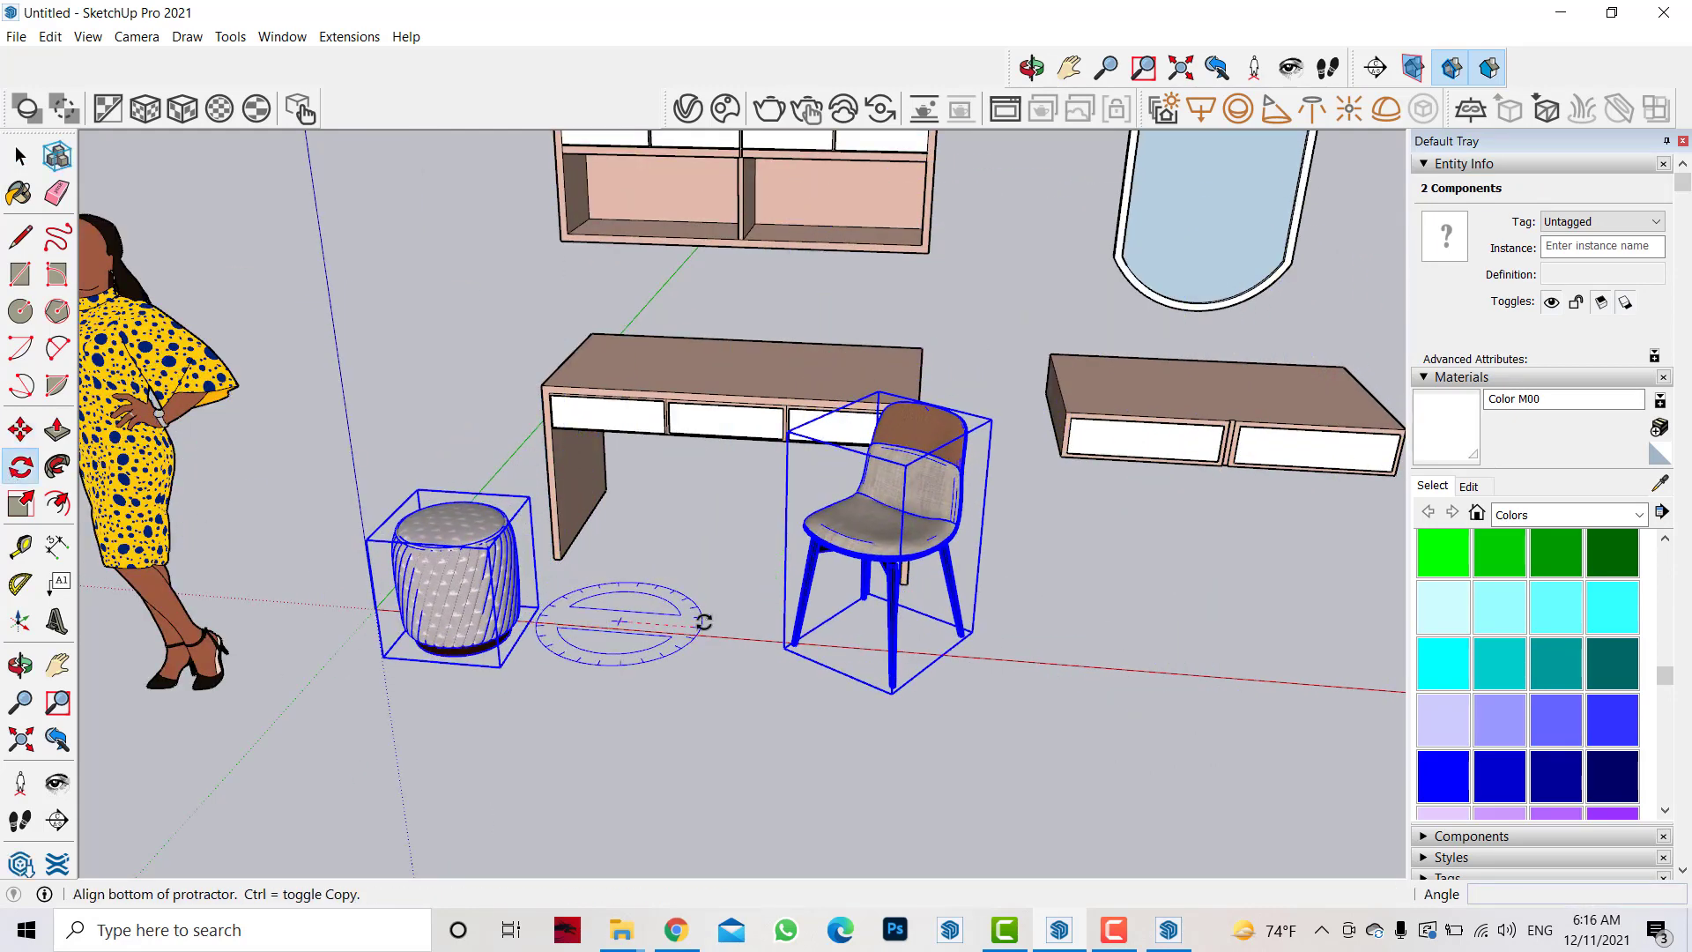
pyautogui.click(704, 621)
pyautogui.click(405, 608)
pyautogui.press('m')
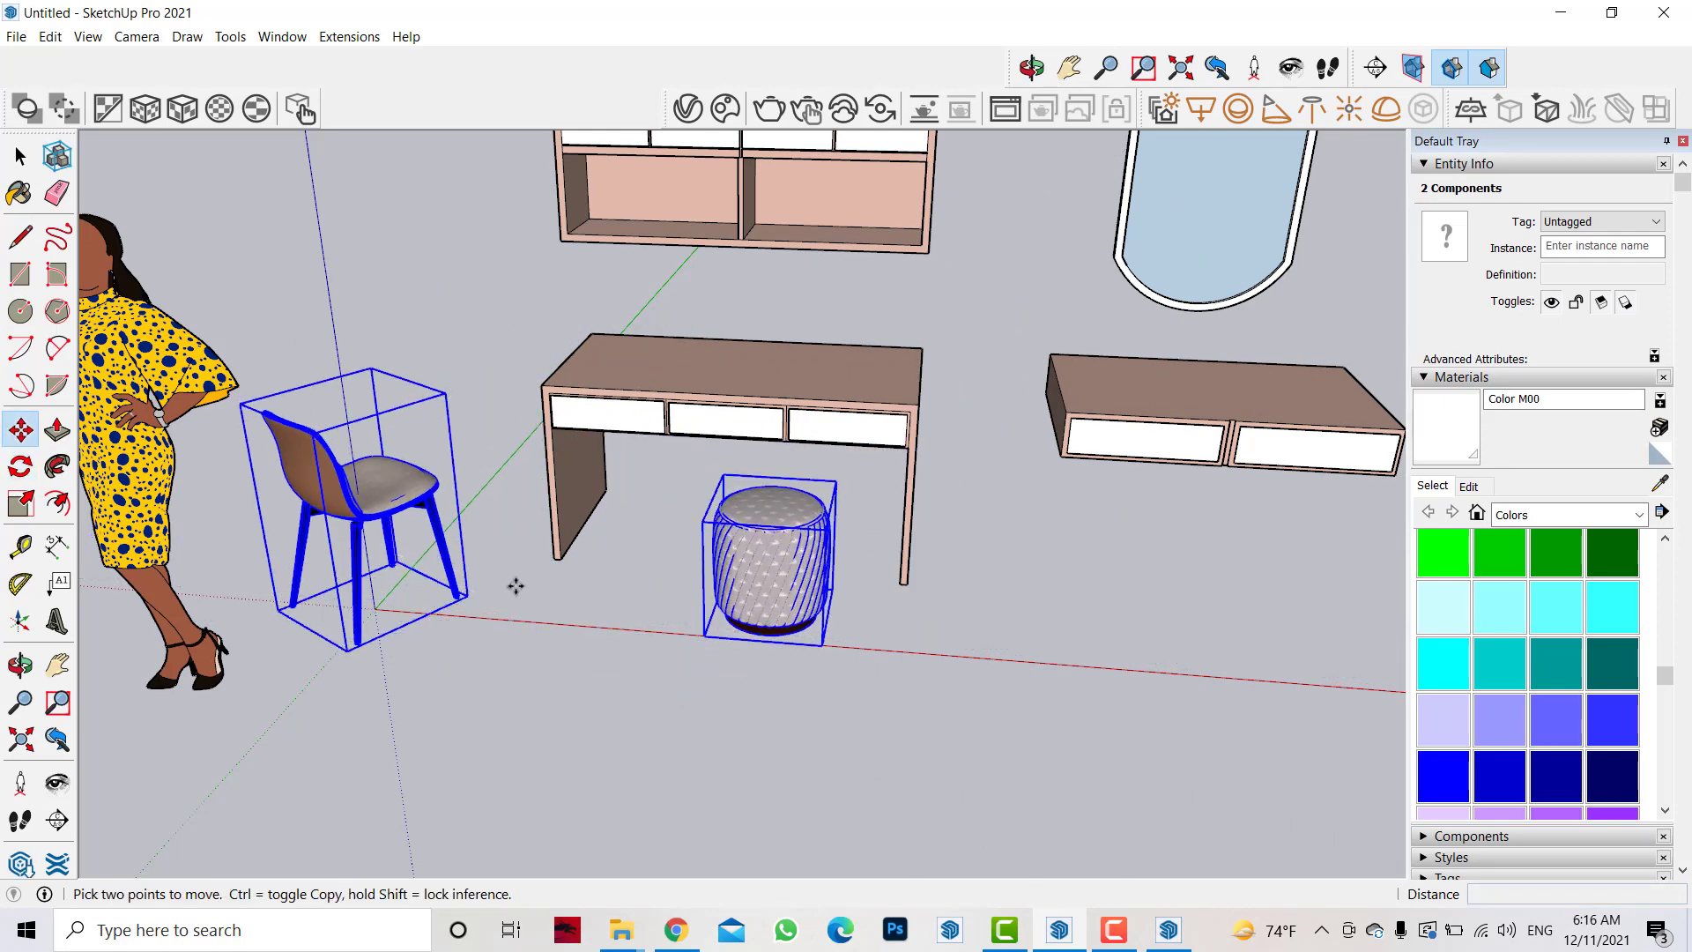
pyautogui.click(516, 586)
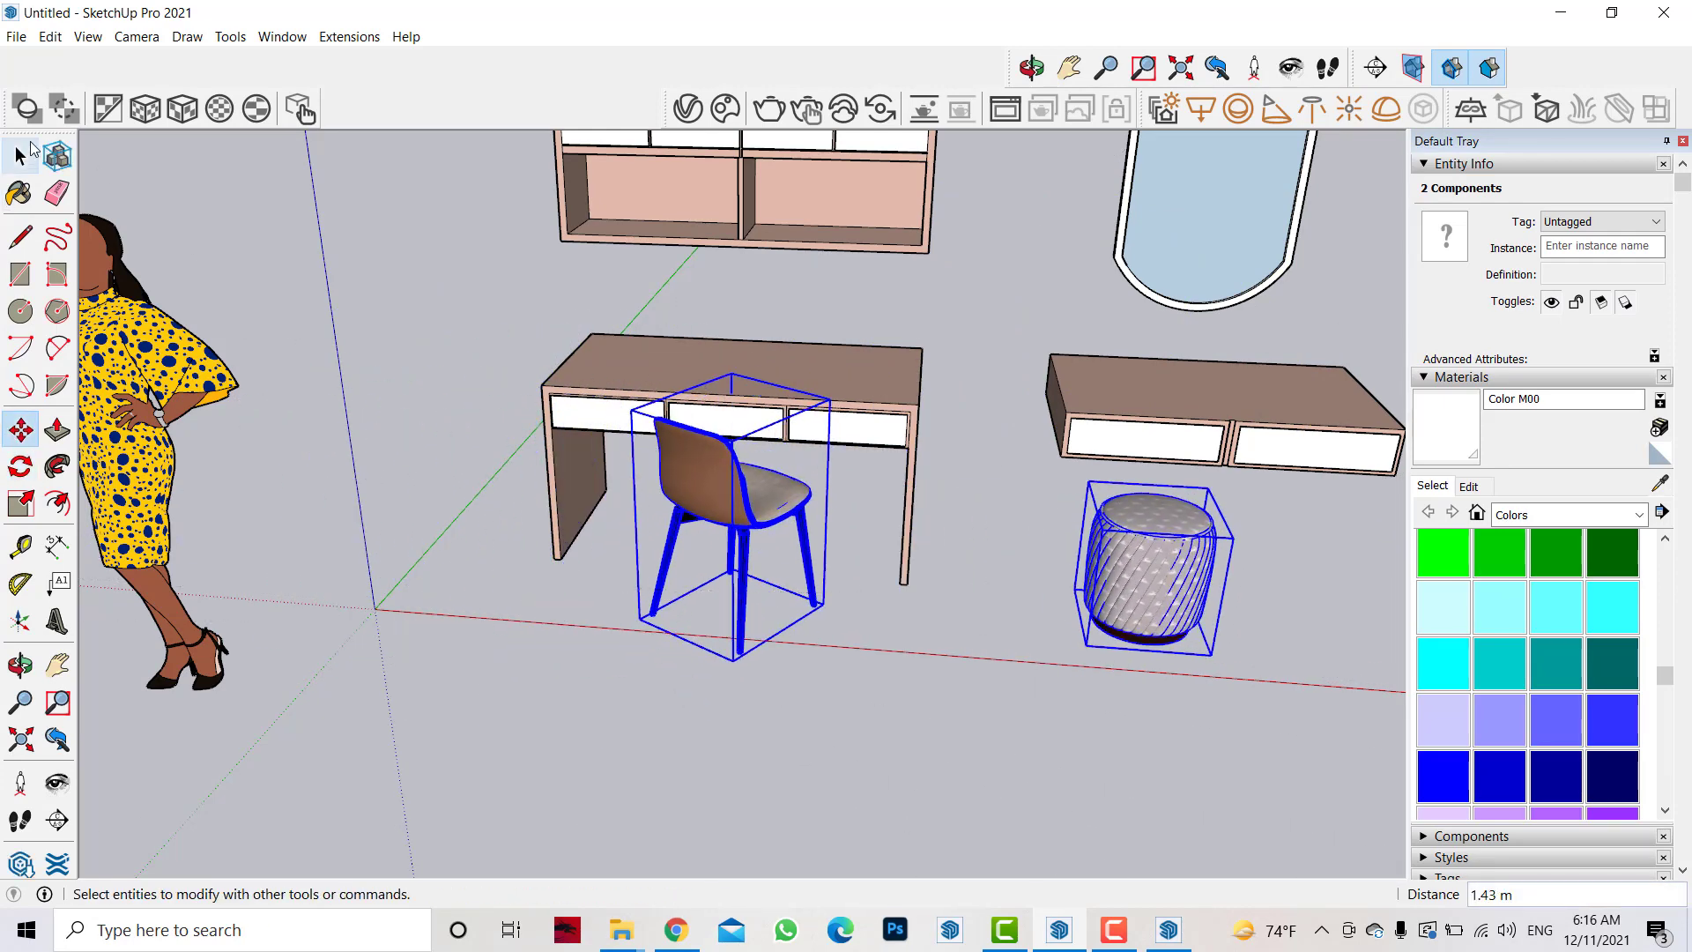
pyautogui.click(20, 154)
# - Move the pouf on its own in front of the console
pyautogui.click(1145, 569)
pyautogui.click(20, 430)
pyautogui.click(881, 569)
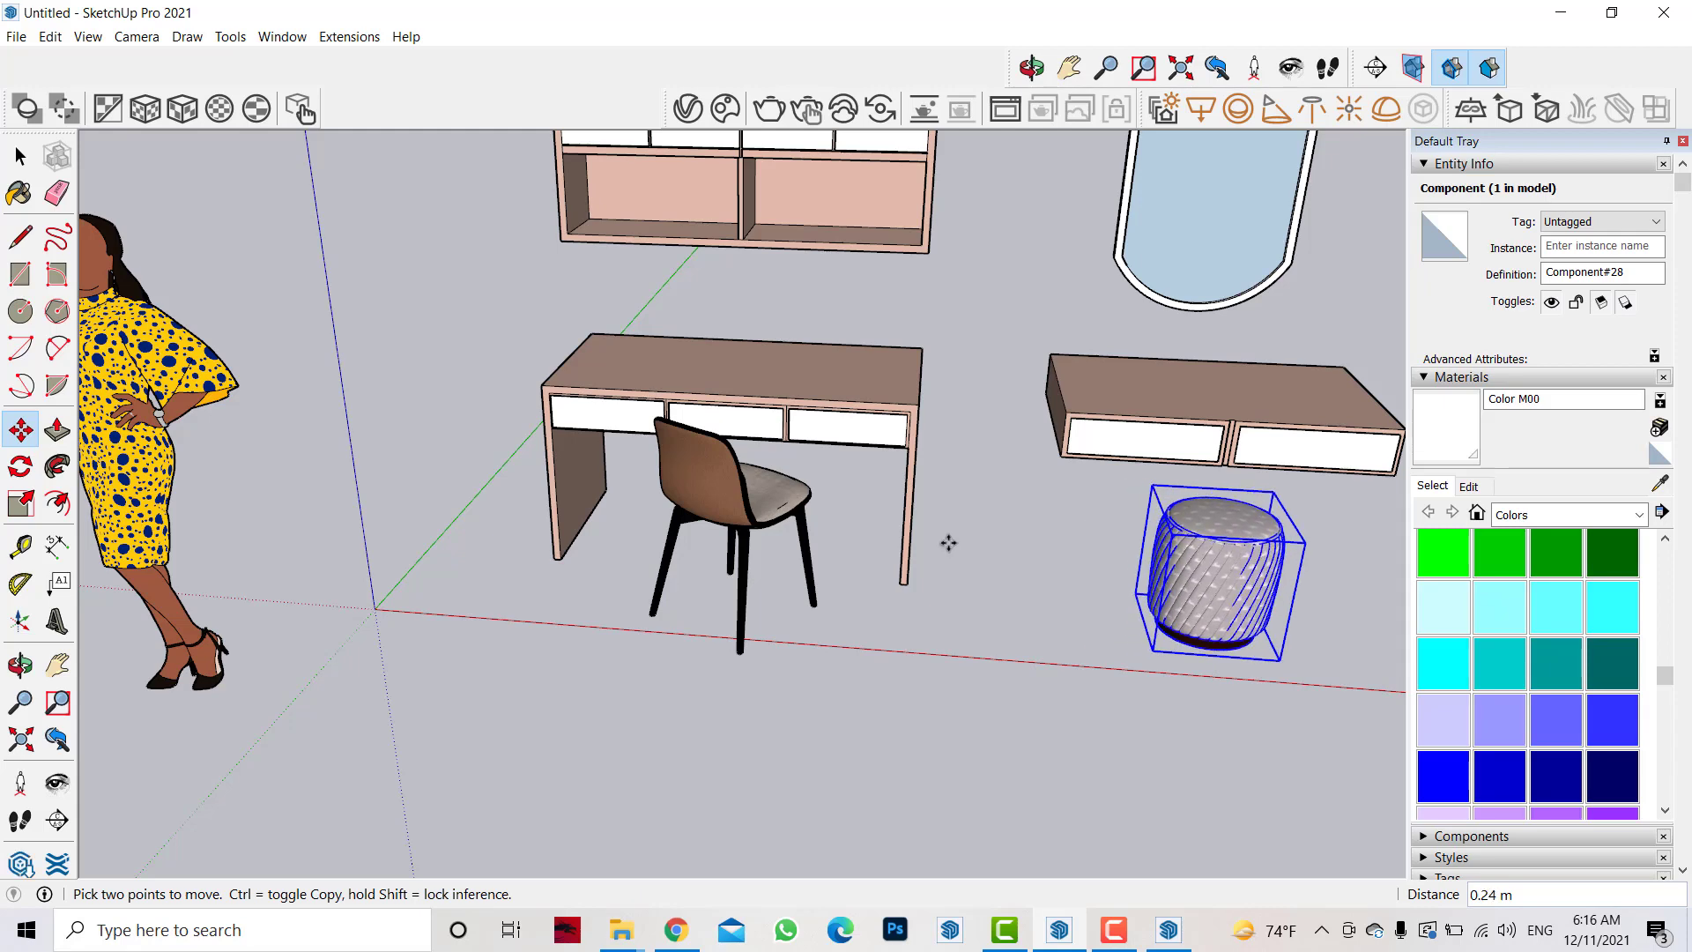
pyautogui.scroll(-3, 661, 170)
pyautogui.scroll(3, 661, 170)
pyautogui.click(57, 664)
pyautogui.moveTo(318, 445)
pyautogui.mouseDown()
pyautogui.moveTo(562, 401)
pyautogui.moveTo(943, 428)
pyautogui.mouseUp()
pyautogui.press('space')
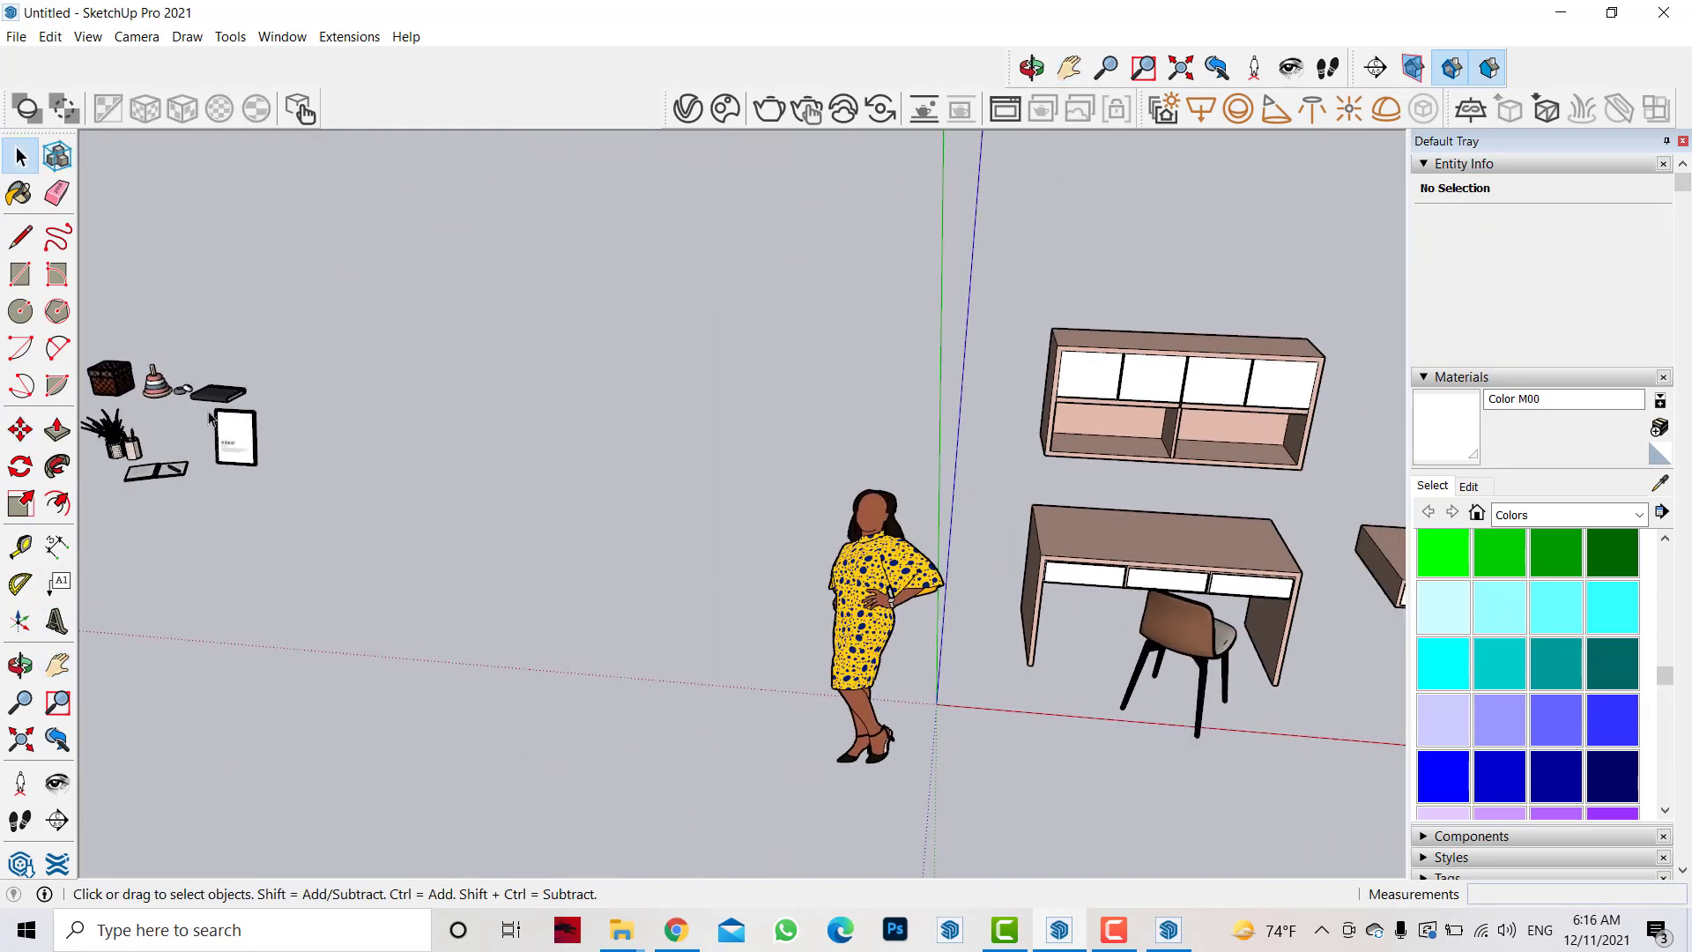
# - Move the decor cluster onto the desk and hutch shelf
pyautogui.click(104, 388)
pyautogui.click(20, 429)
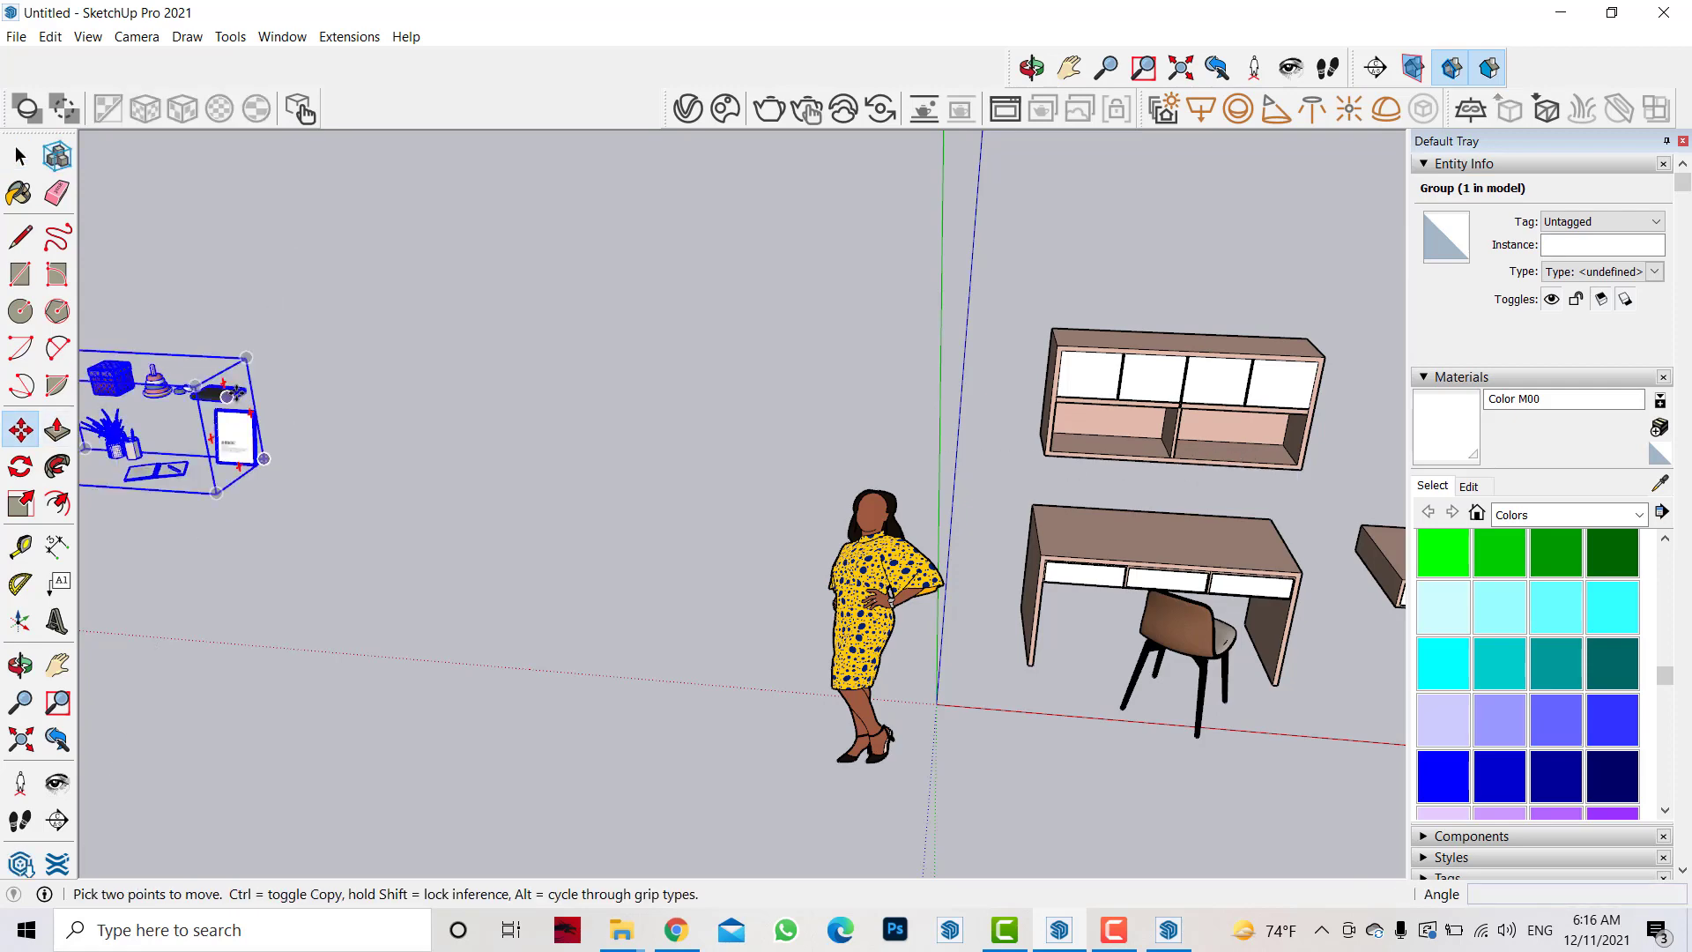
pyautogui.click(255, 411)
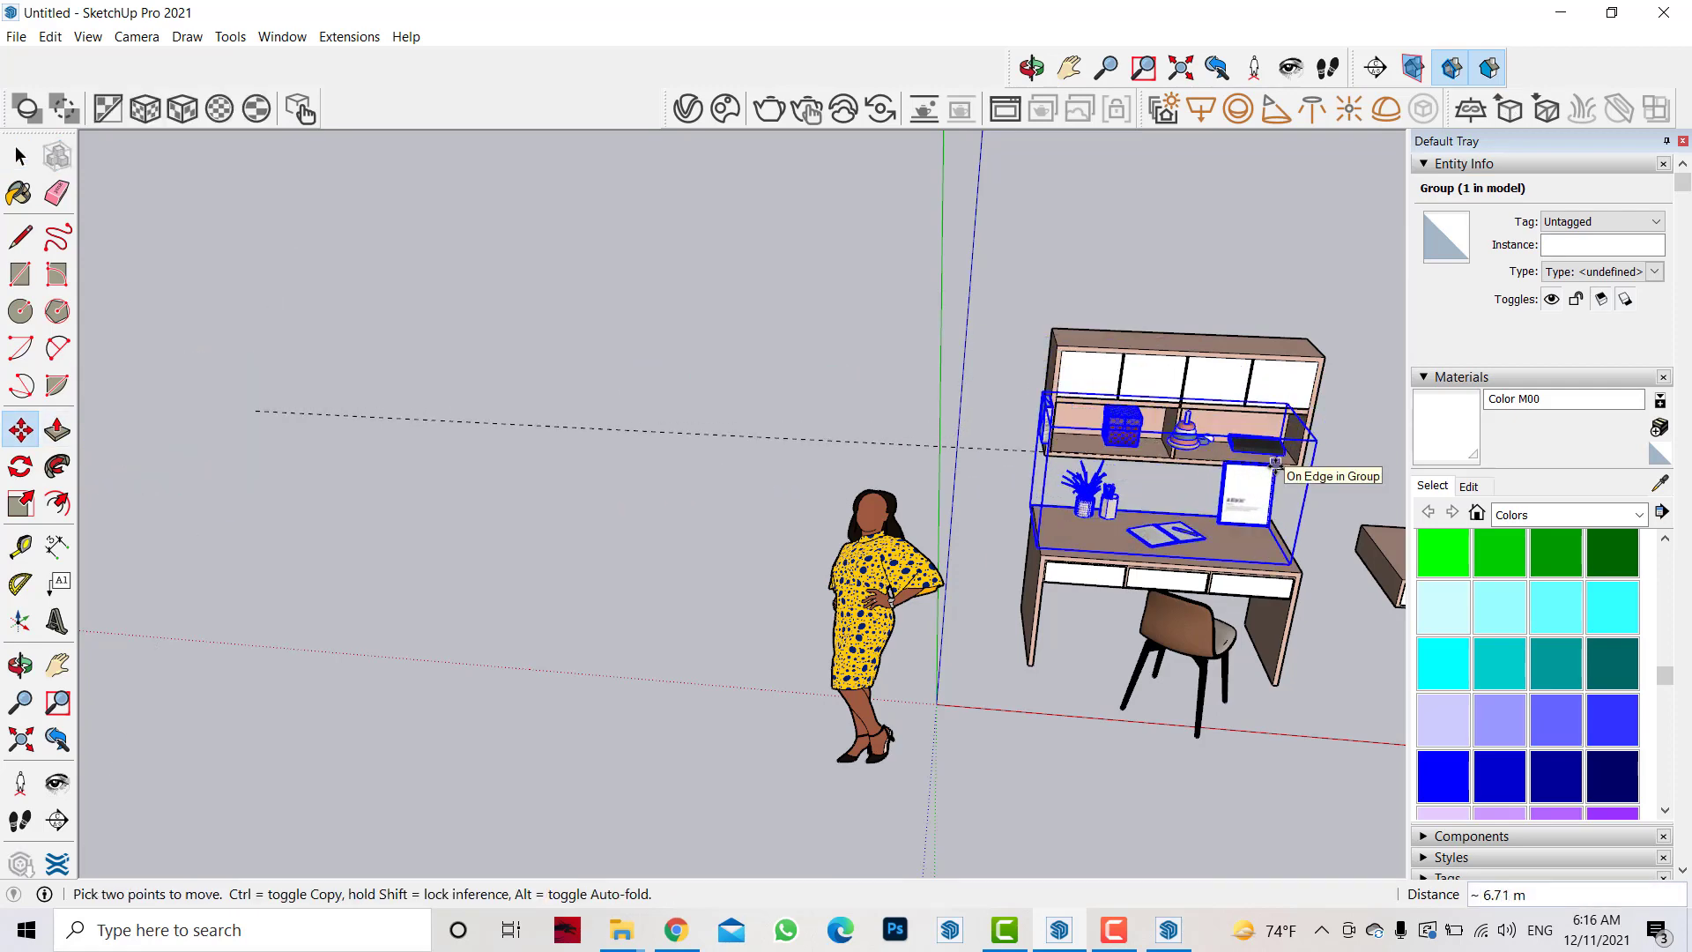
pyautogui.click(1284, 474)
pyautogui.scroll(3, 1339, 441)
pyautogui.scroll(3, 1340, 441)
pyautogui.click(775, 396)
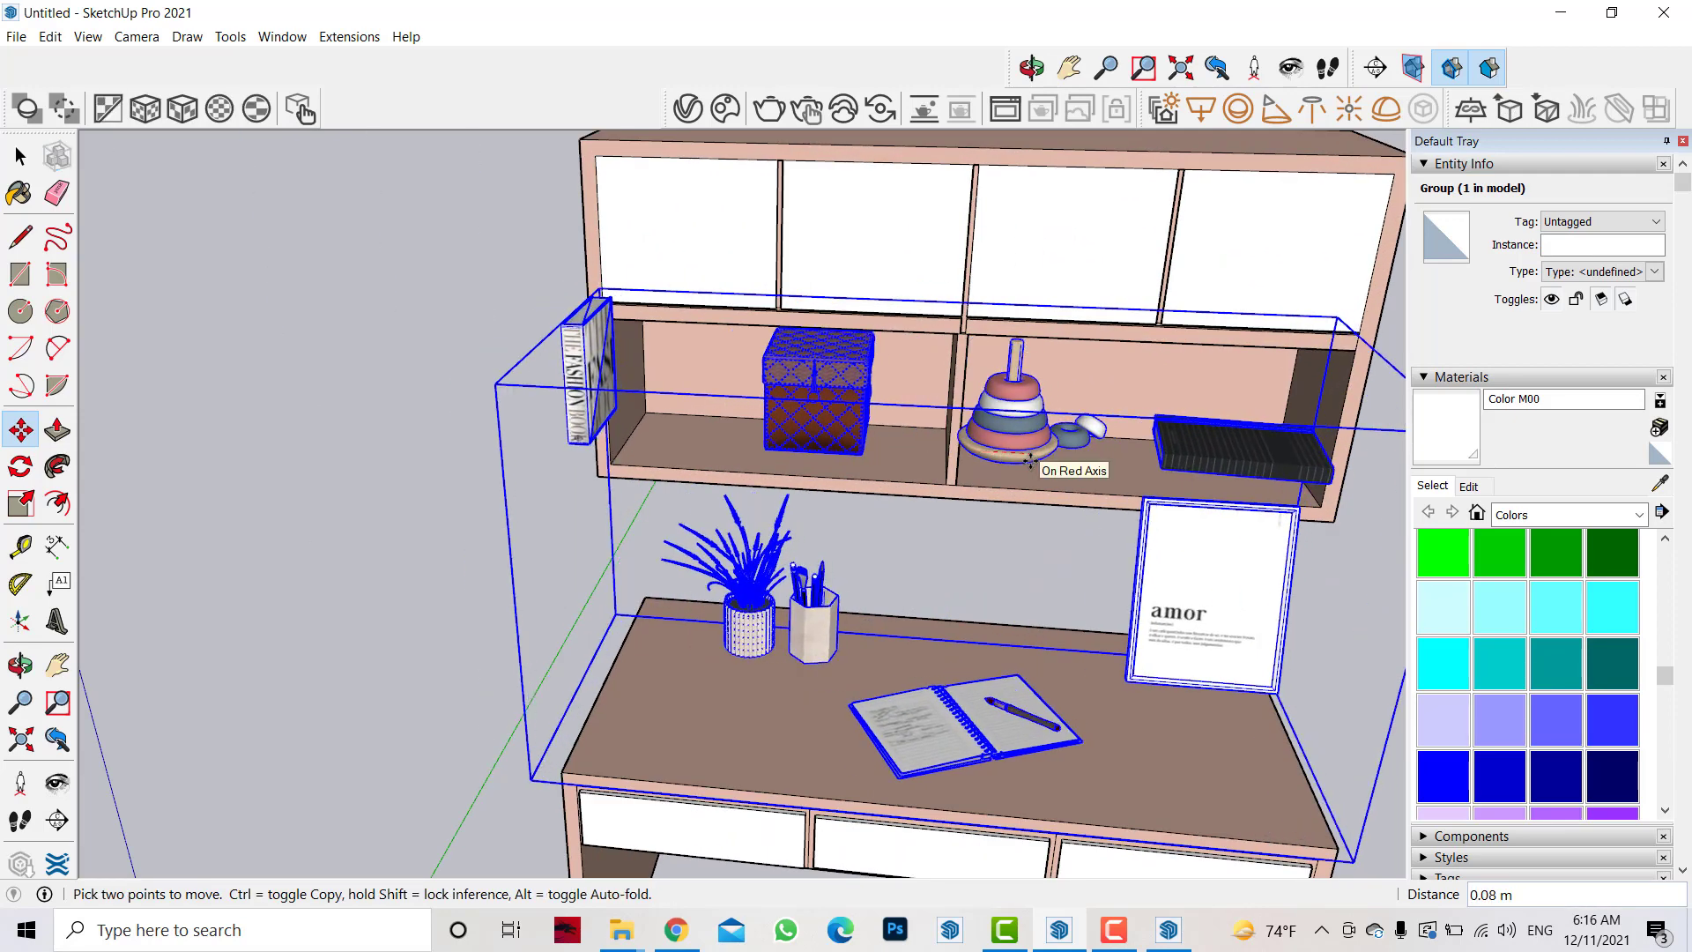
pyautogui.click(820, 392)
pyautogui.click(19, 156)
# - Inside the decor group, move the book into the shelf corner
pyautogui.click(582, 370)
pyautogui.doubleClick(582, 370)
pyautogui.press('m')
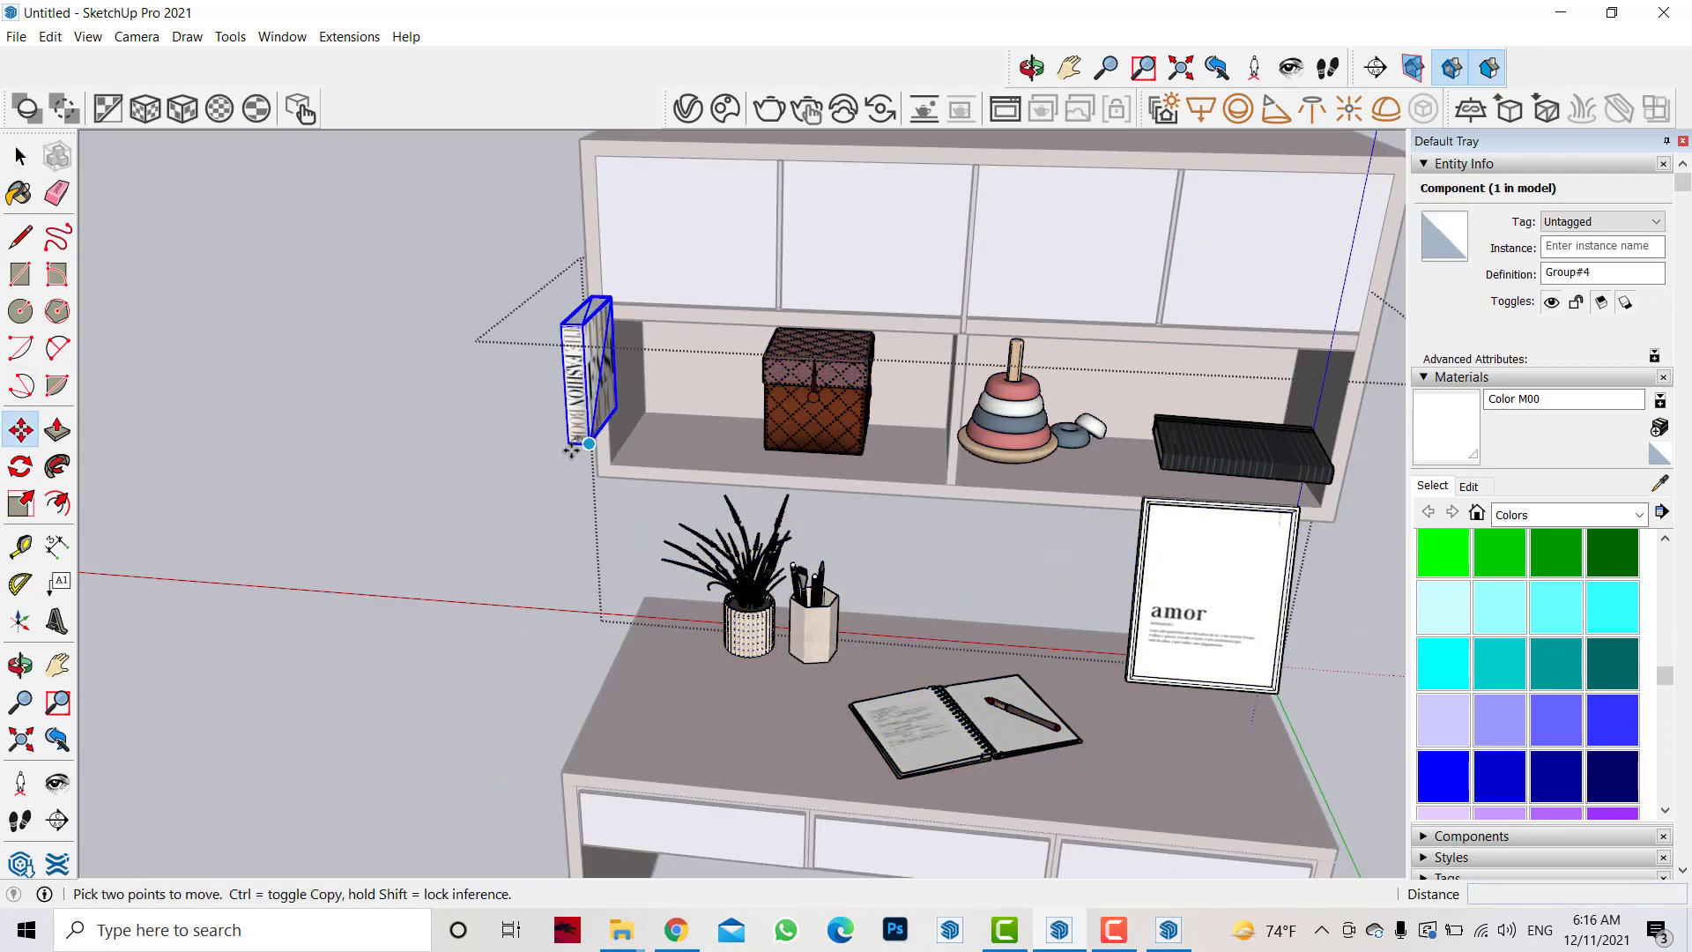
pyautogui.click(569, 443)
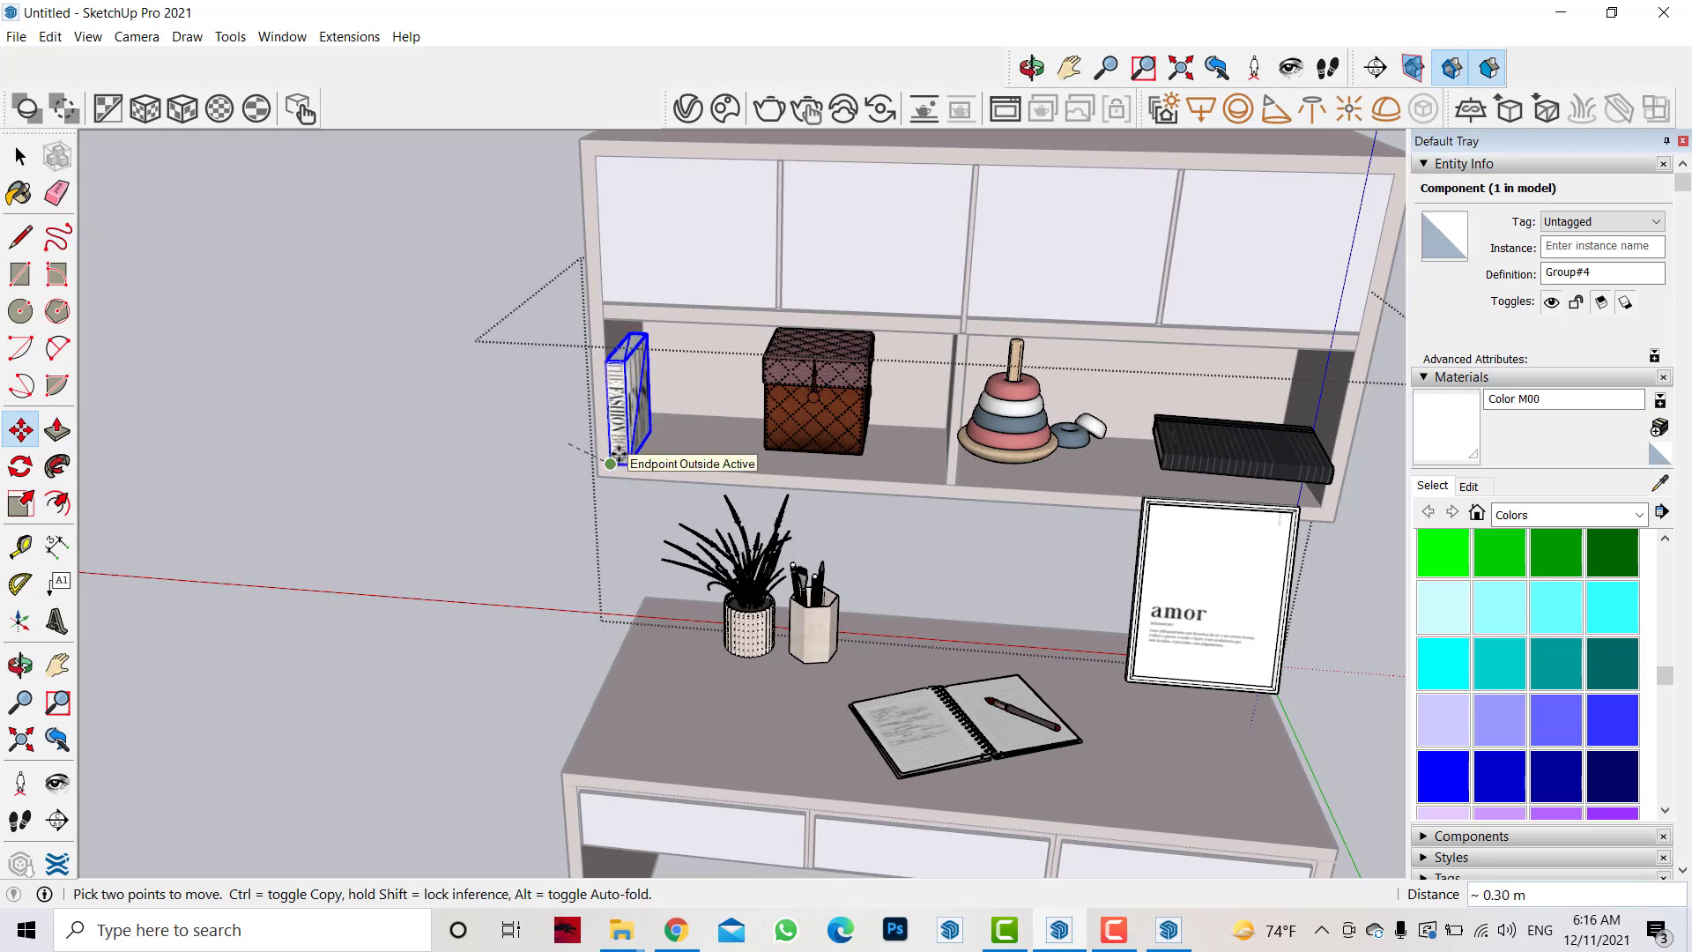
pyautogui.click(618, 452)
pyautogui.scroll(2, 621, 454)
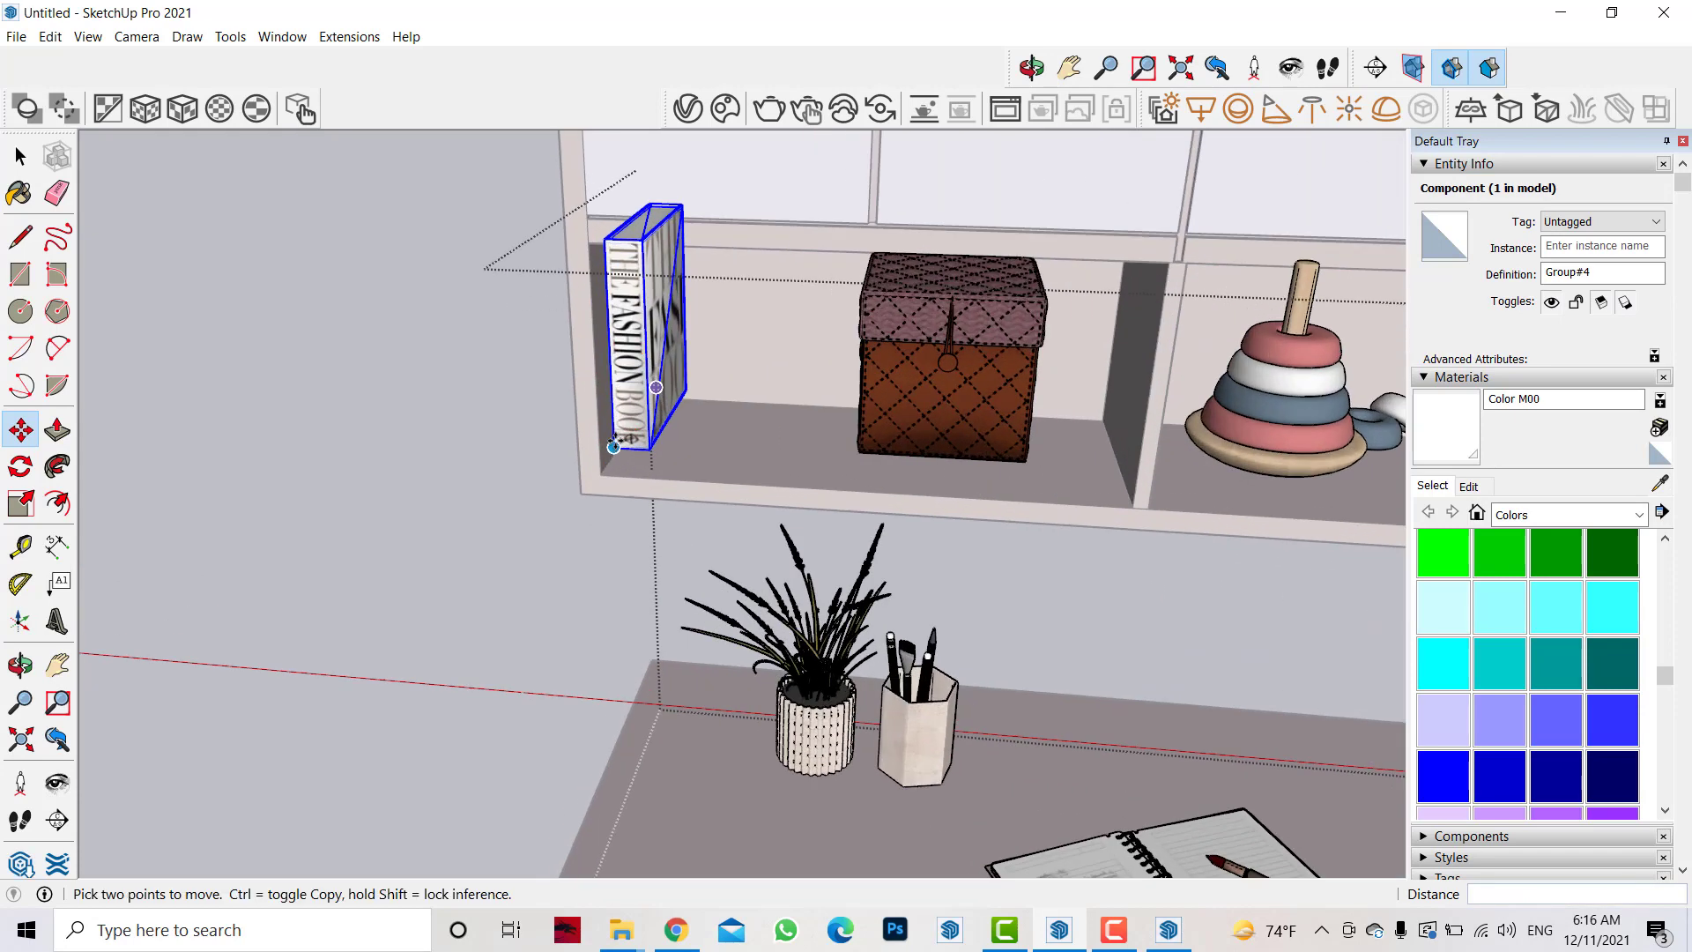
pyautogui.click(678, 464)
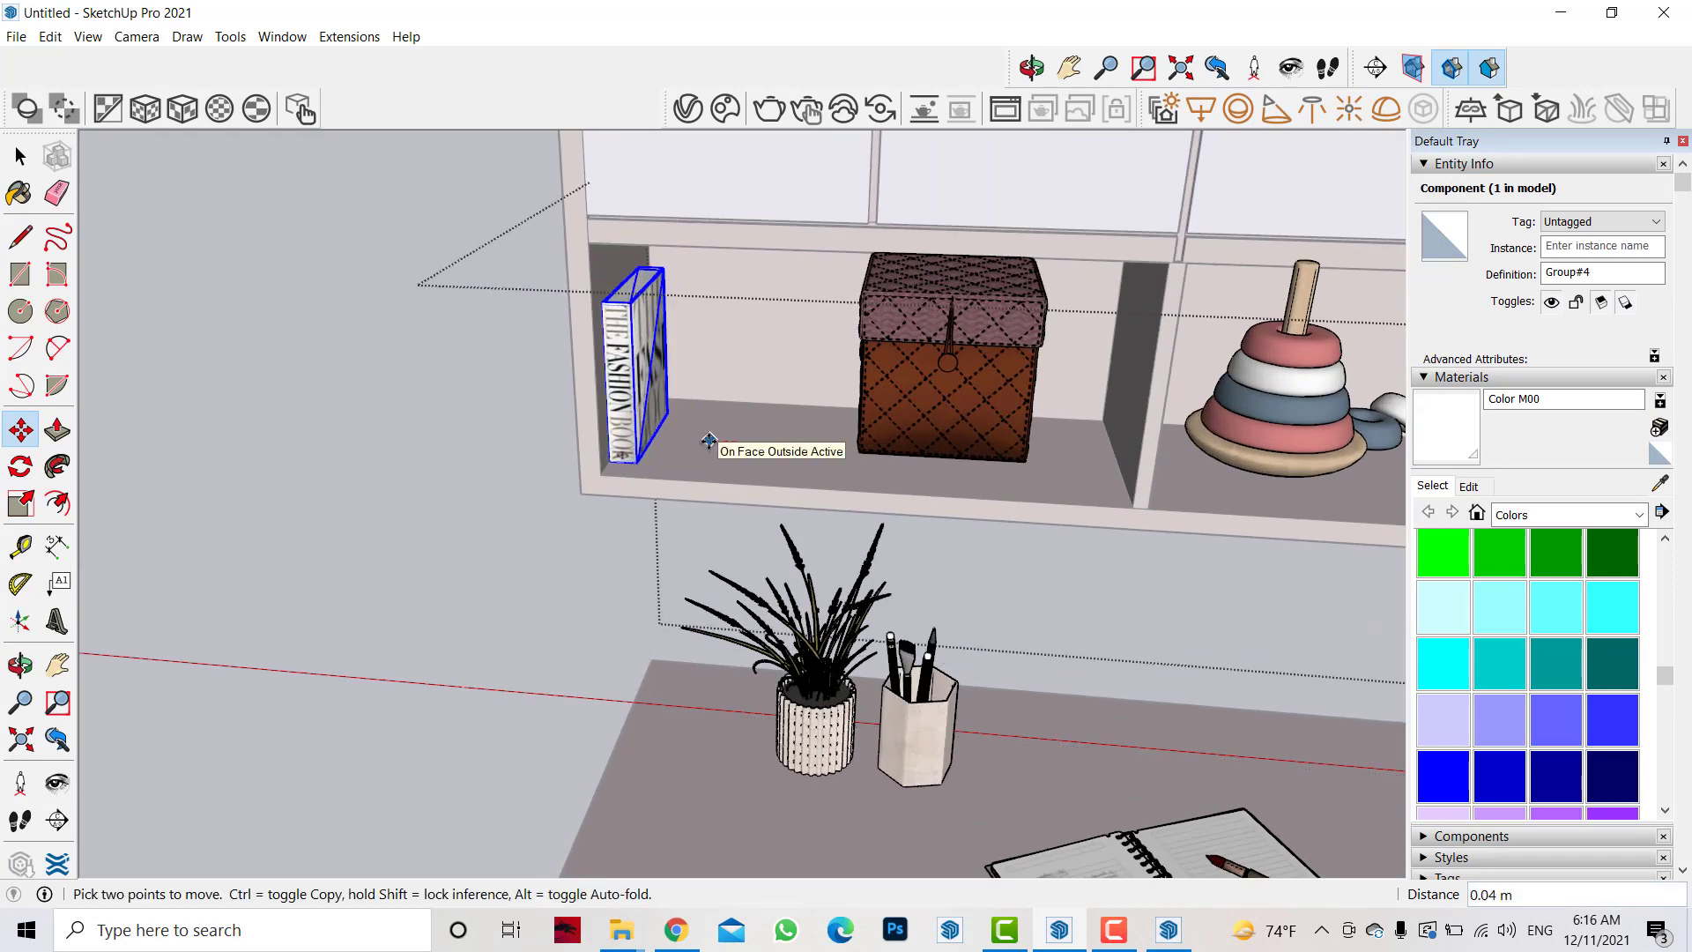
pyautogui.click(17, 159)
# - Slide the chest further along the shelf beside the book
pyautogui.click(947, 396)
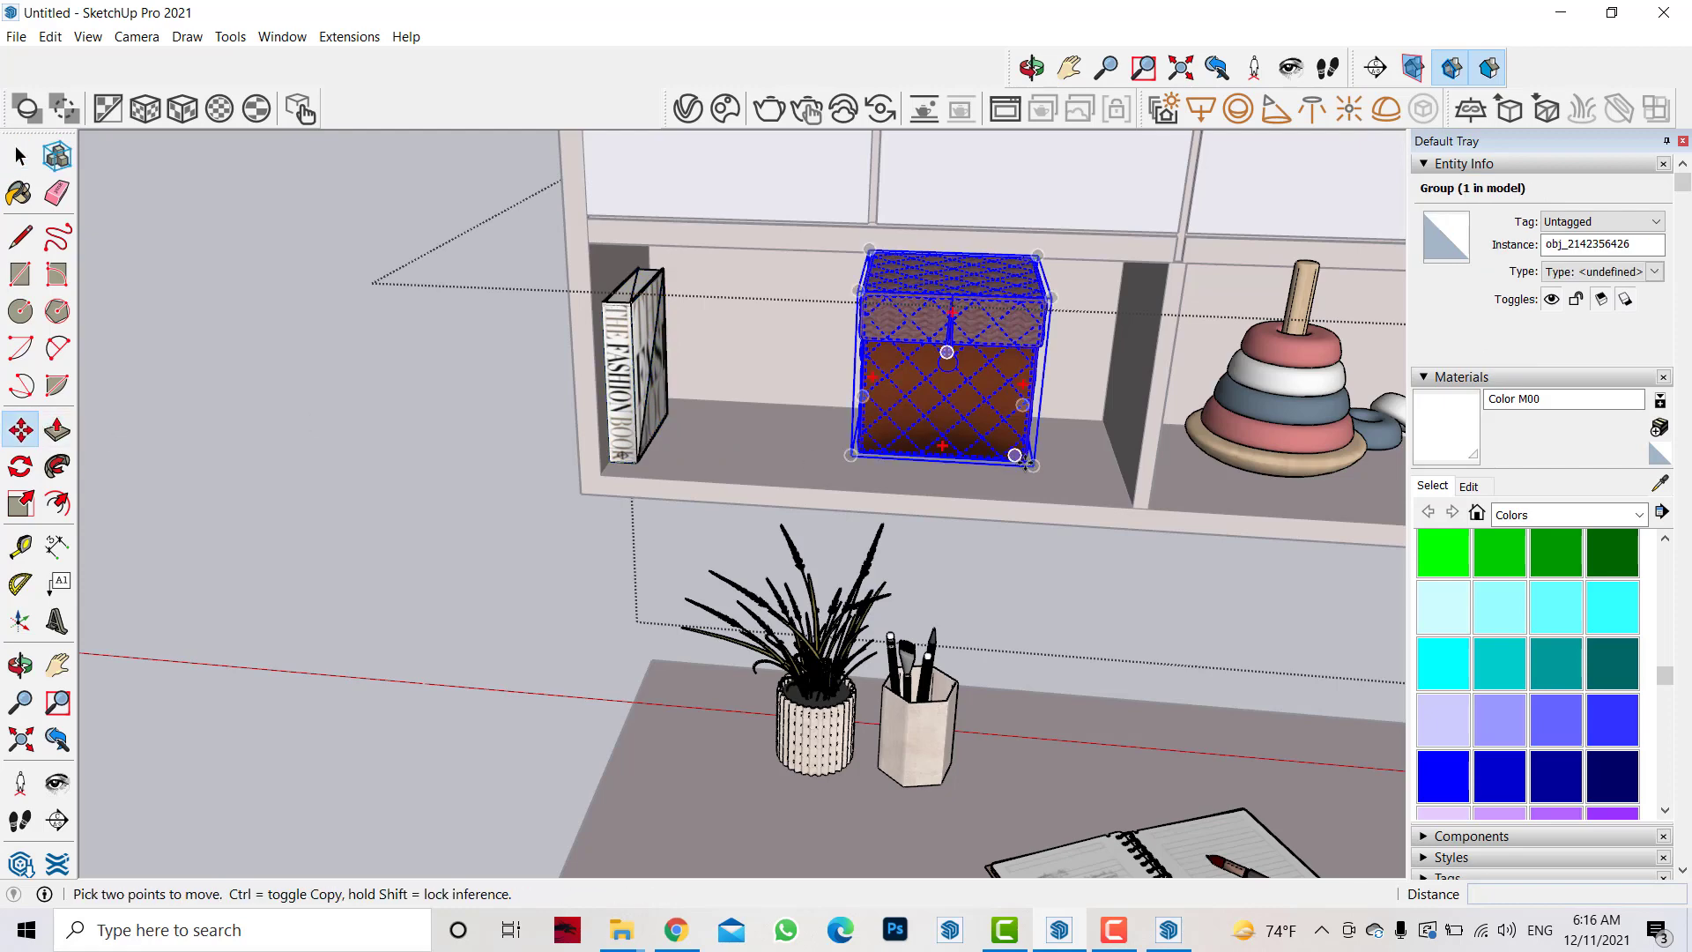
pyautogui.click(1015, 455)
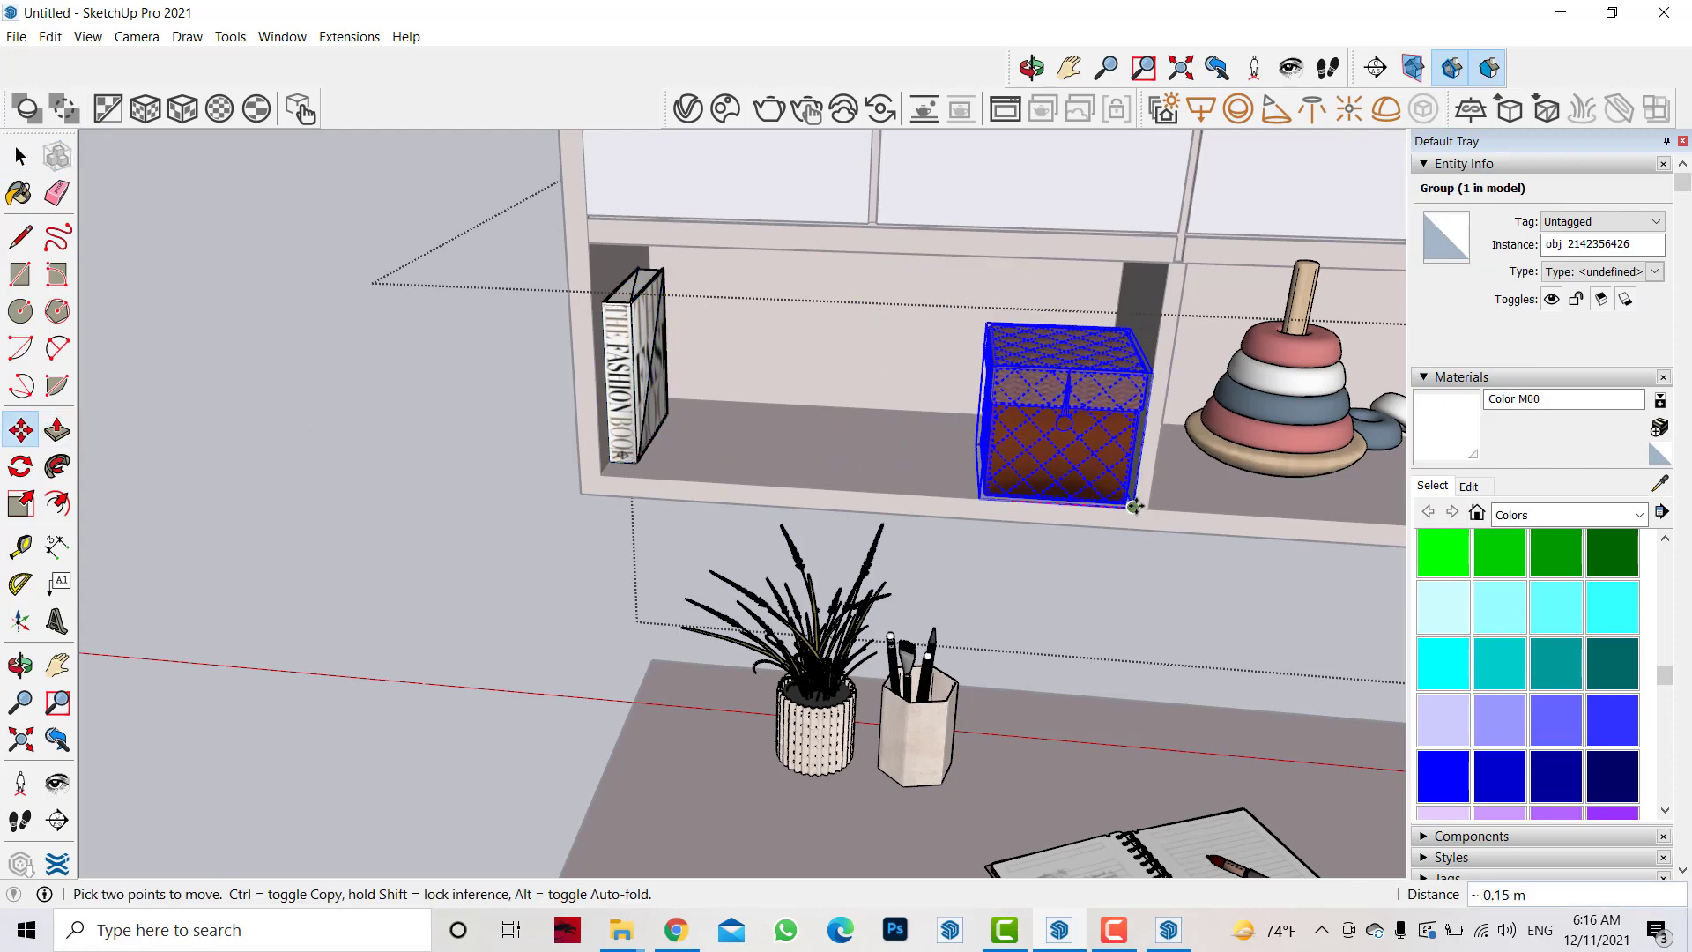
pyautogui.click(1038, 463)
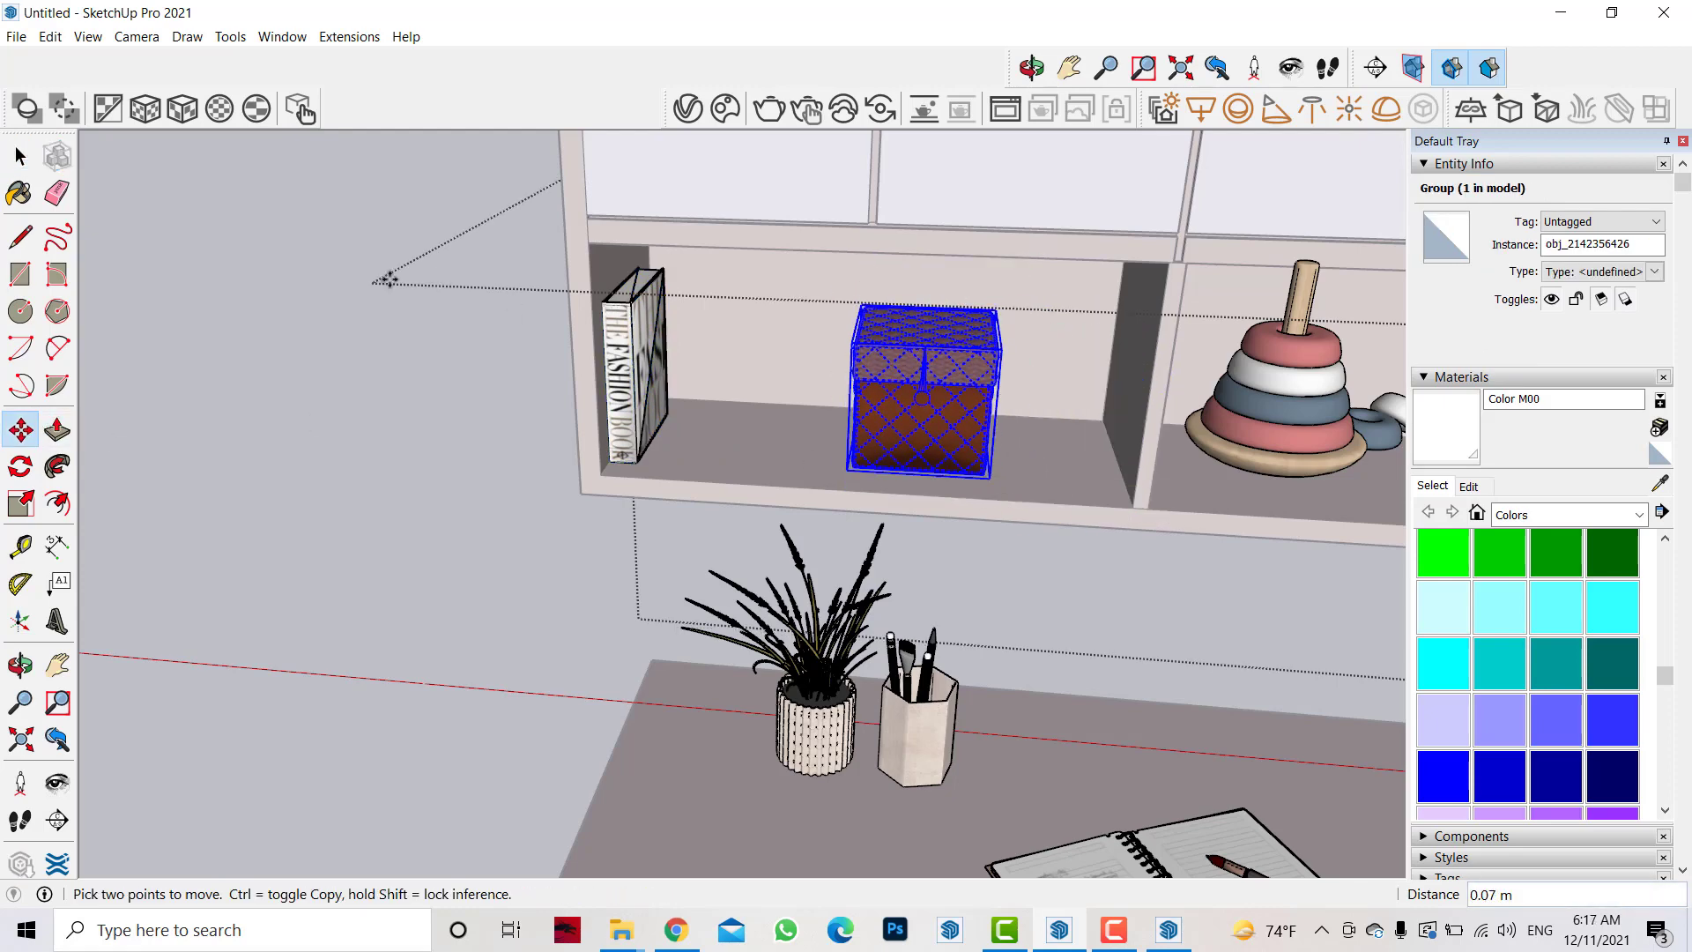
pyautogui.scroll(-1, 456, 199)
pyautogui.scroll(-1, 393, 225)
pyautogui.scroll(-1, 264, 211)
pyautogui.press('space')
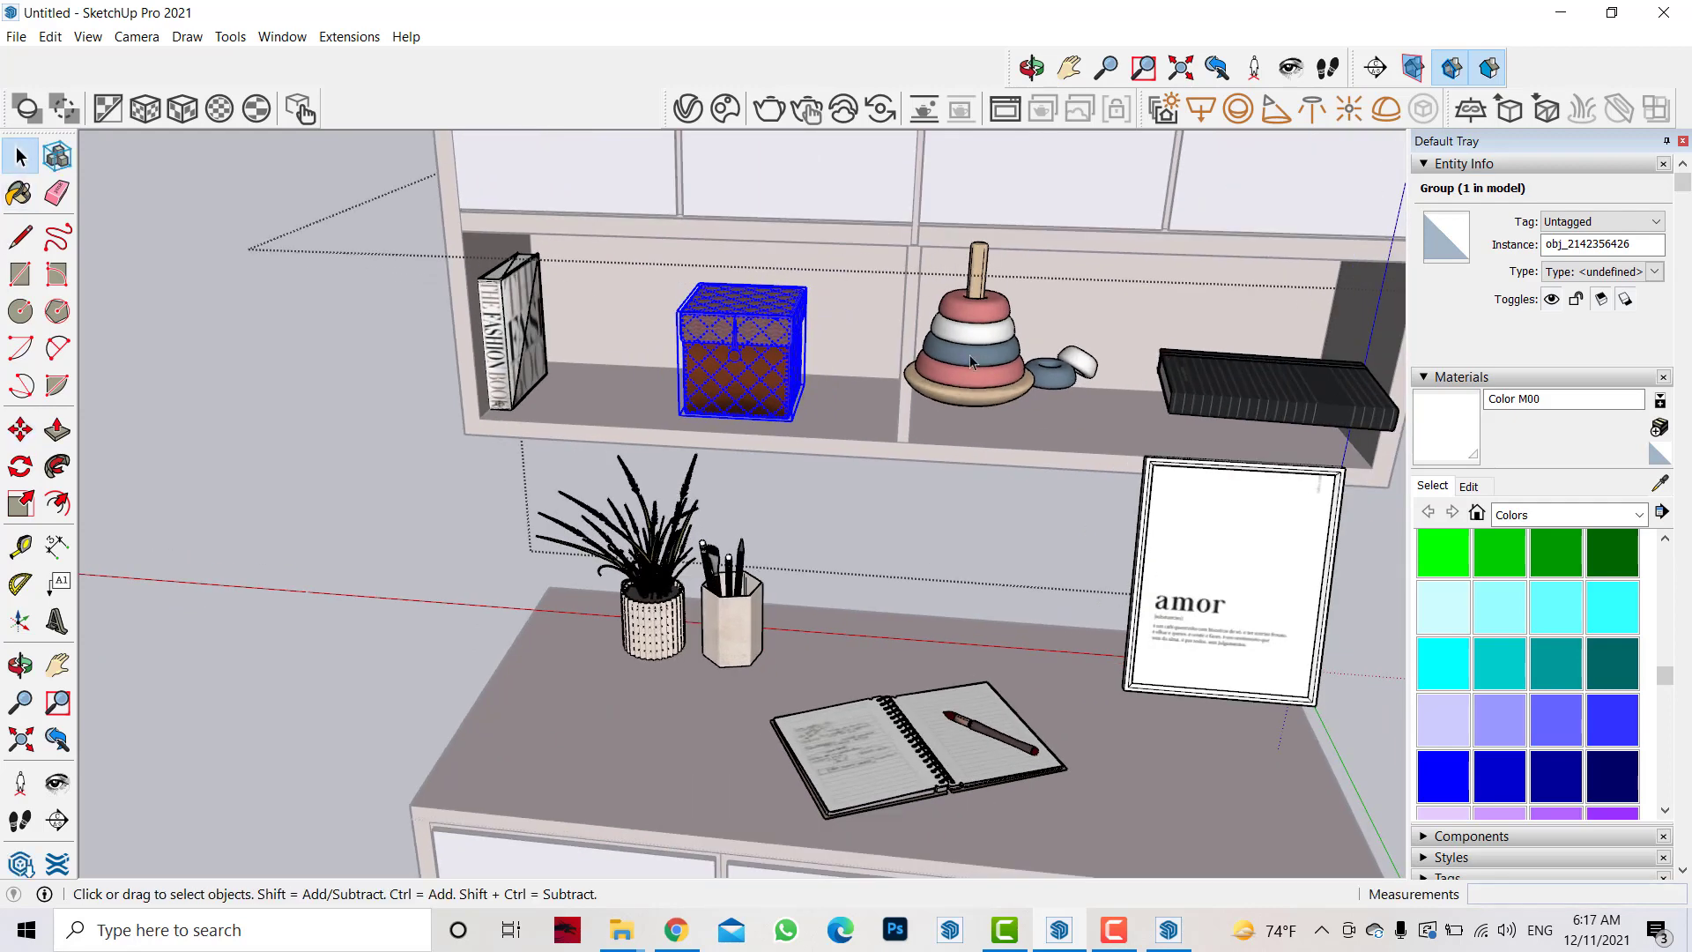
pyautogui.click(984, 407)
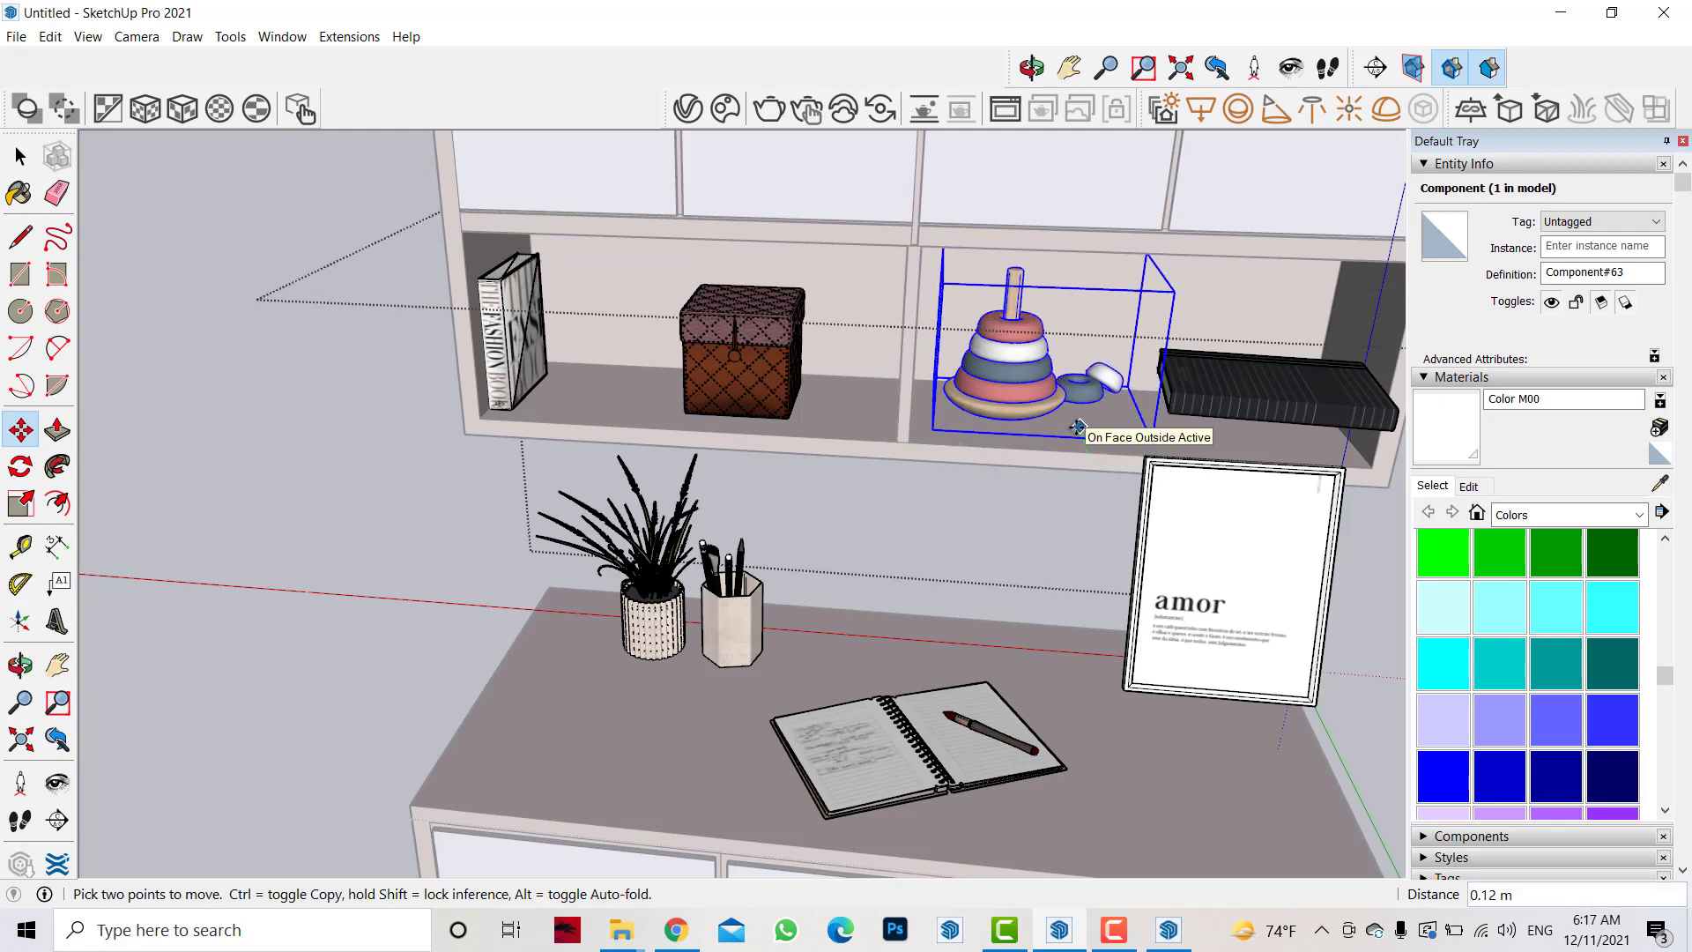
# - Settle the dark tray onto the hutch shelf
pyautogui.click(58, 664)
pyautogui.moveTo(881, 529); pyautogui.dragTo(626, 484)
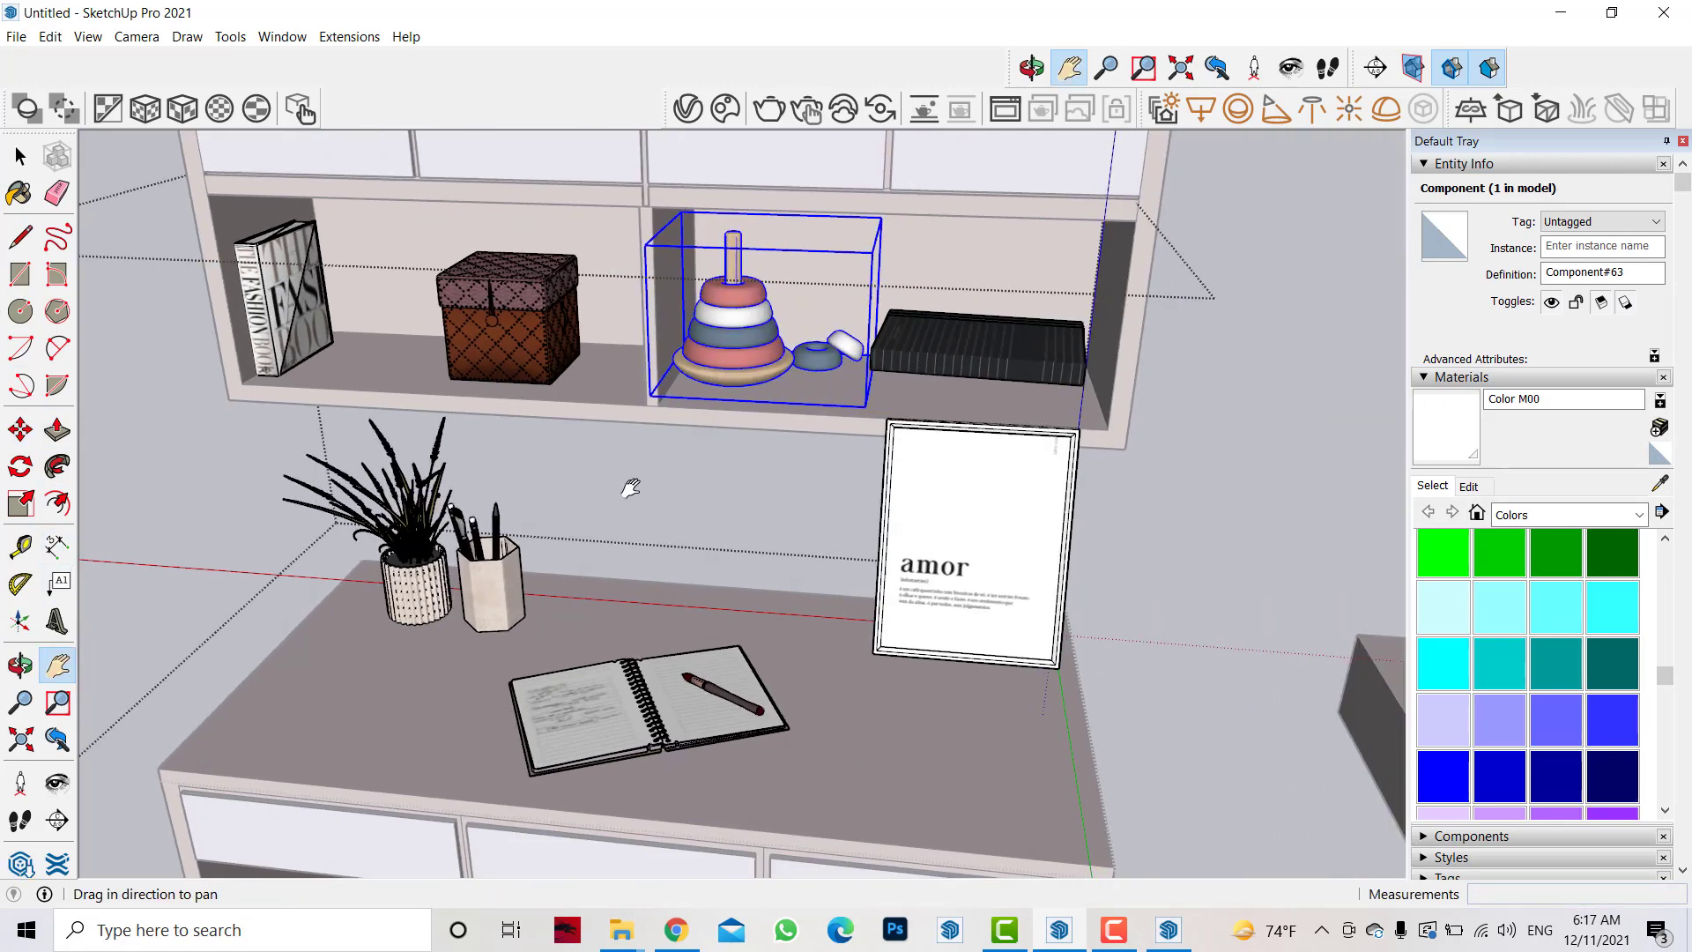
pyautogui.click(1024, 348)
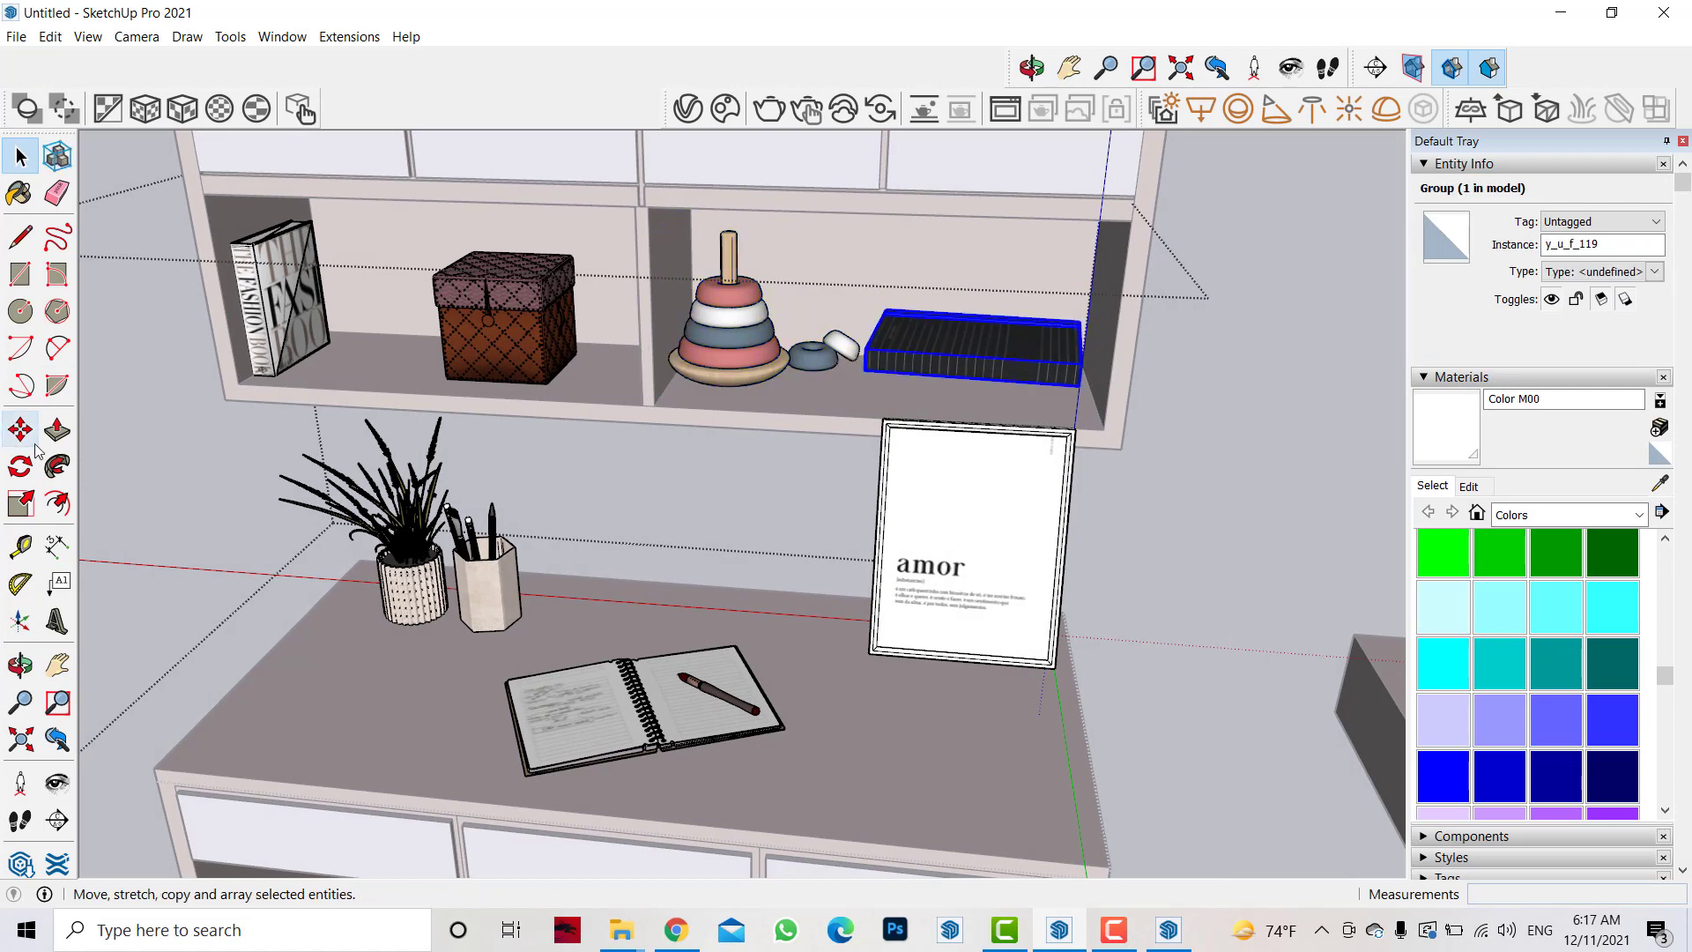
pyautogui.click(1094, 390)
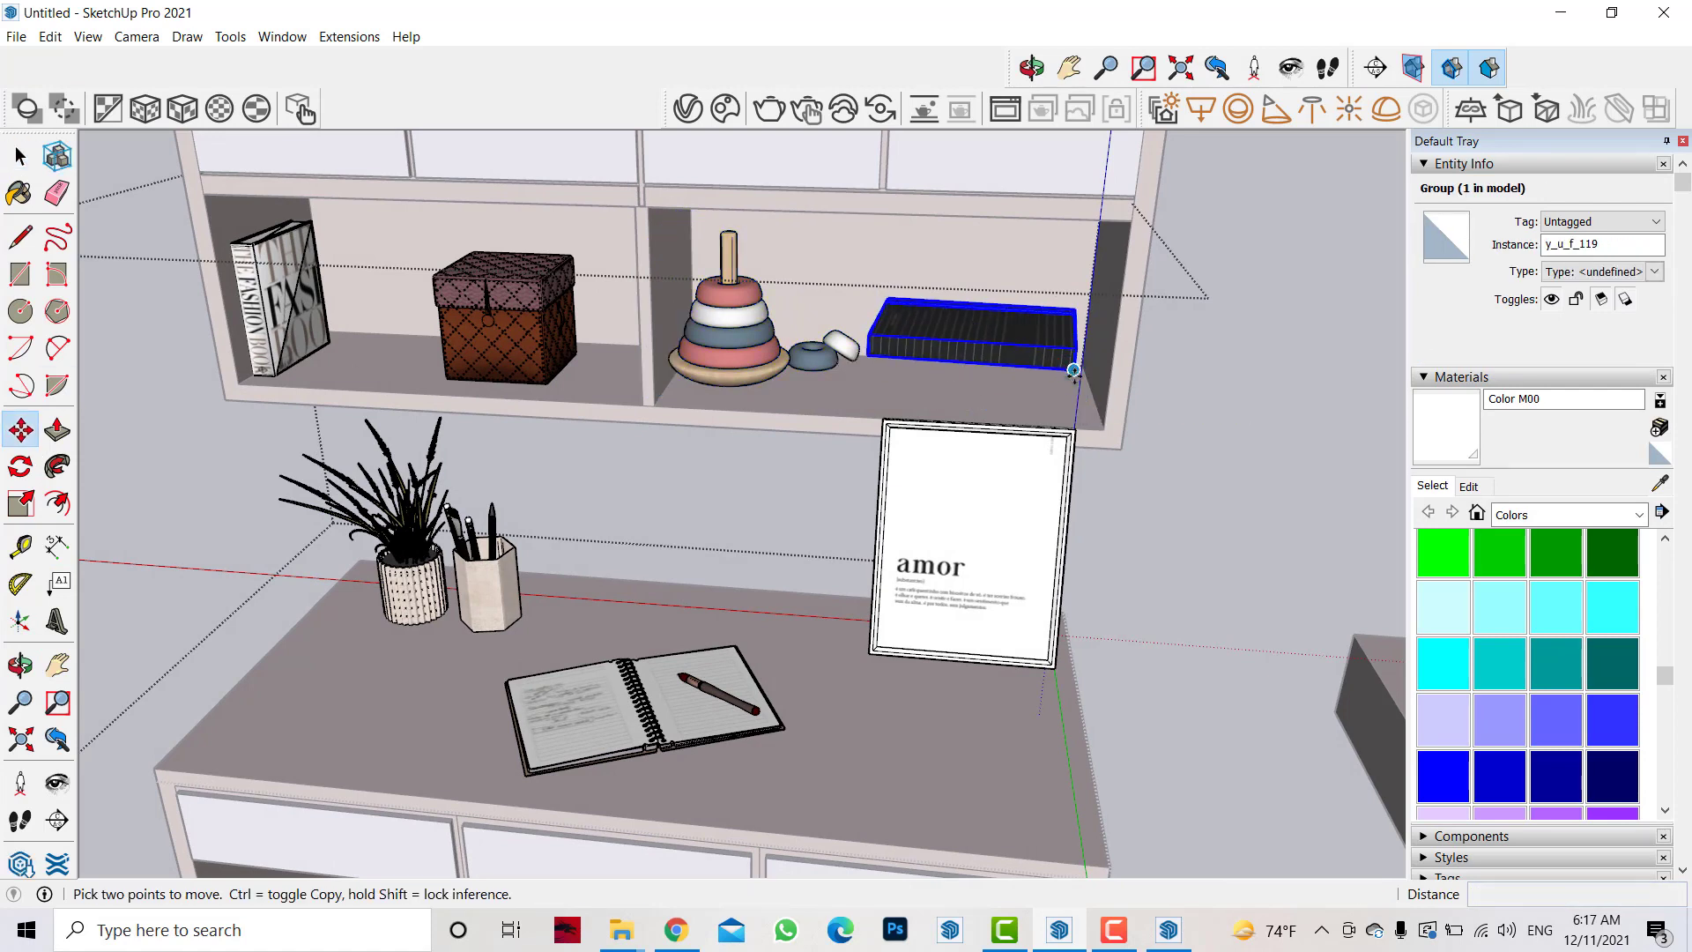
pyautogui.click(1074, 370)
pyautogui.click(1060, 424)
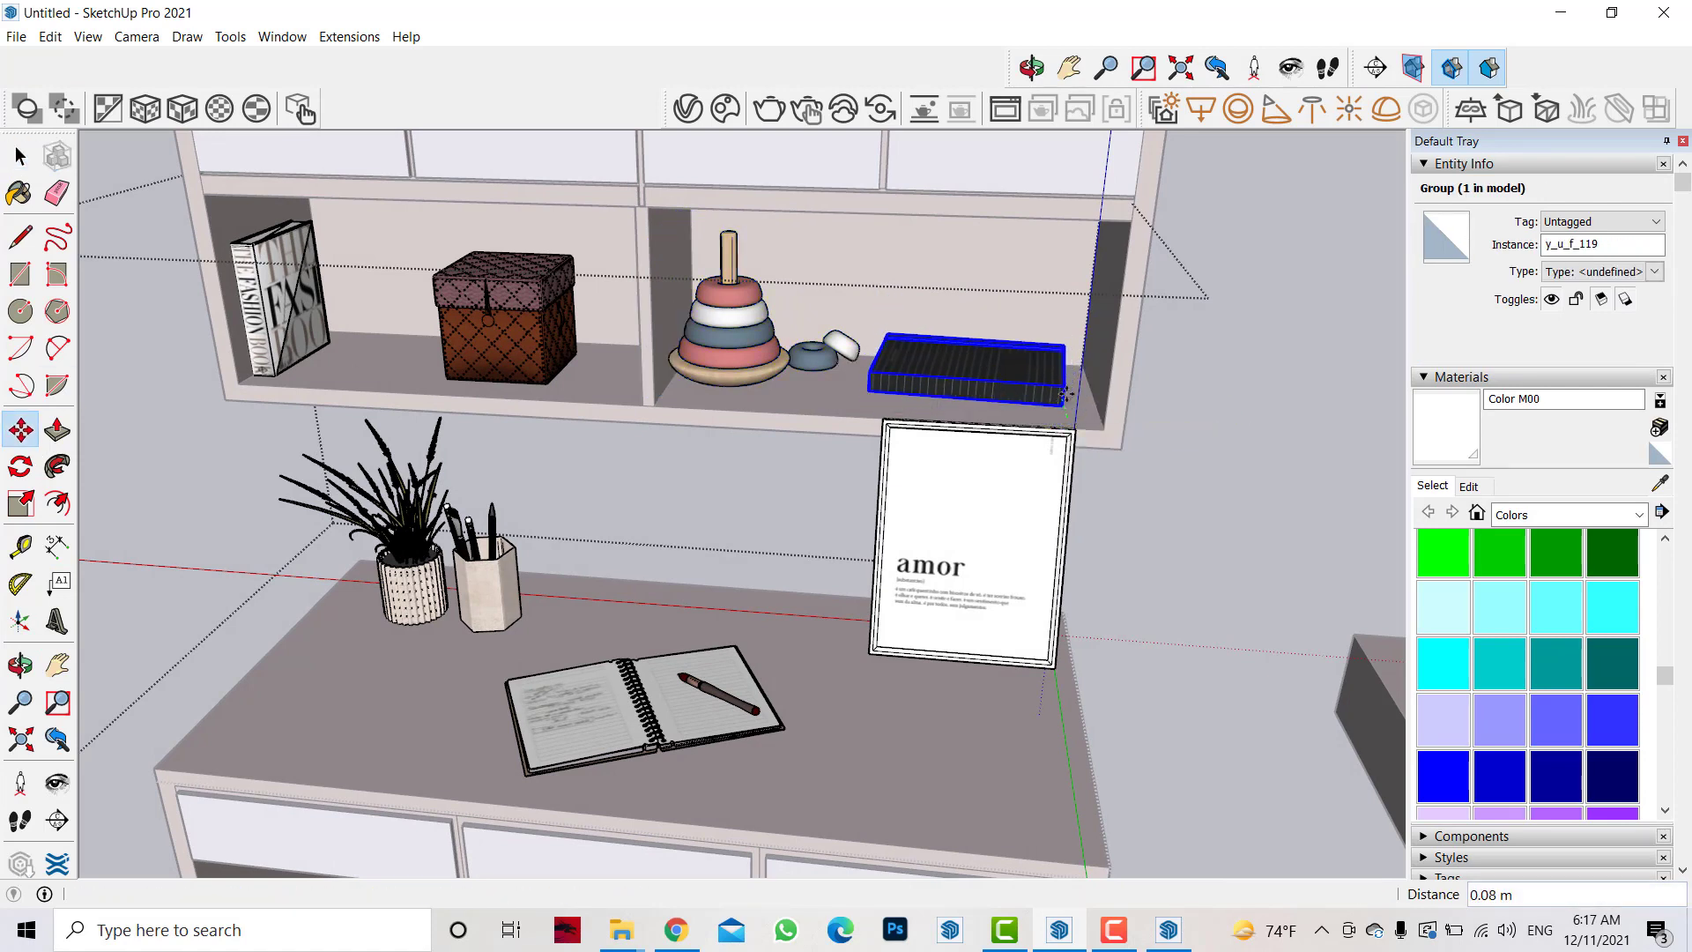
pyautogui.click(1058, 427)
pyautogui.scroll(2, 795, 409)
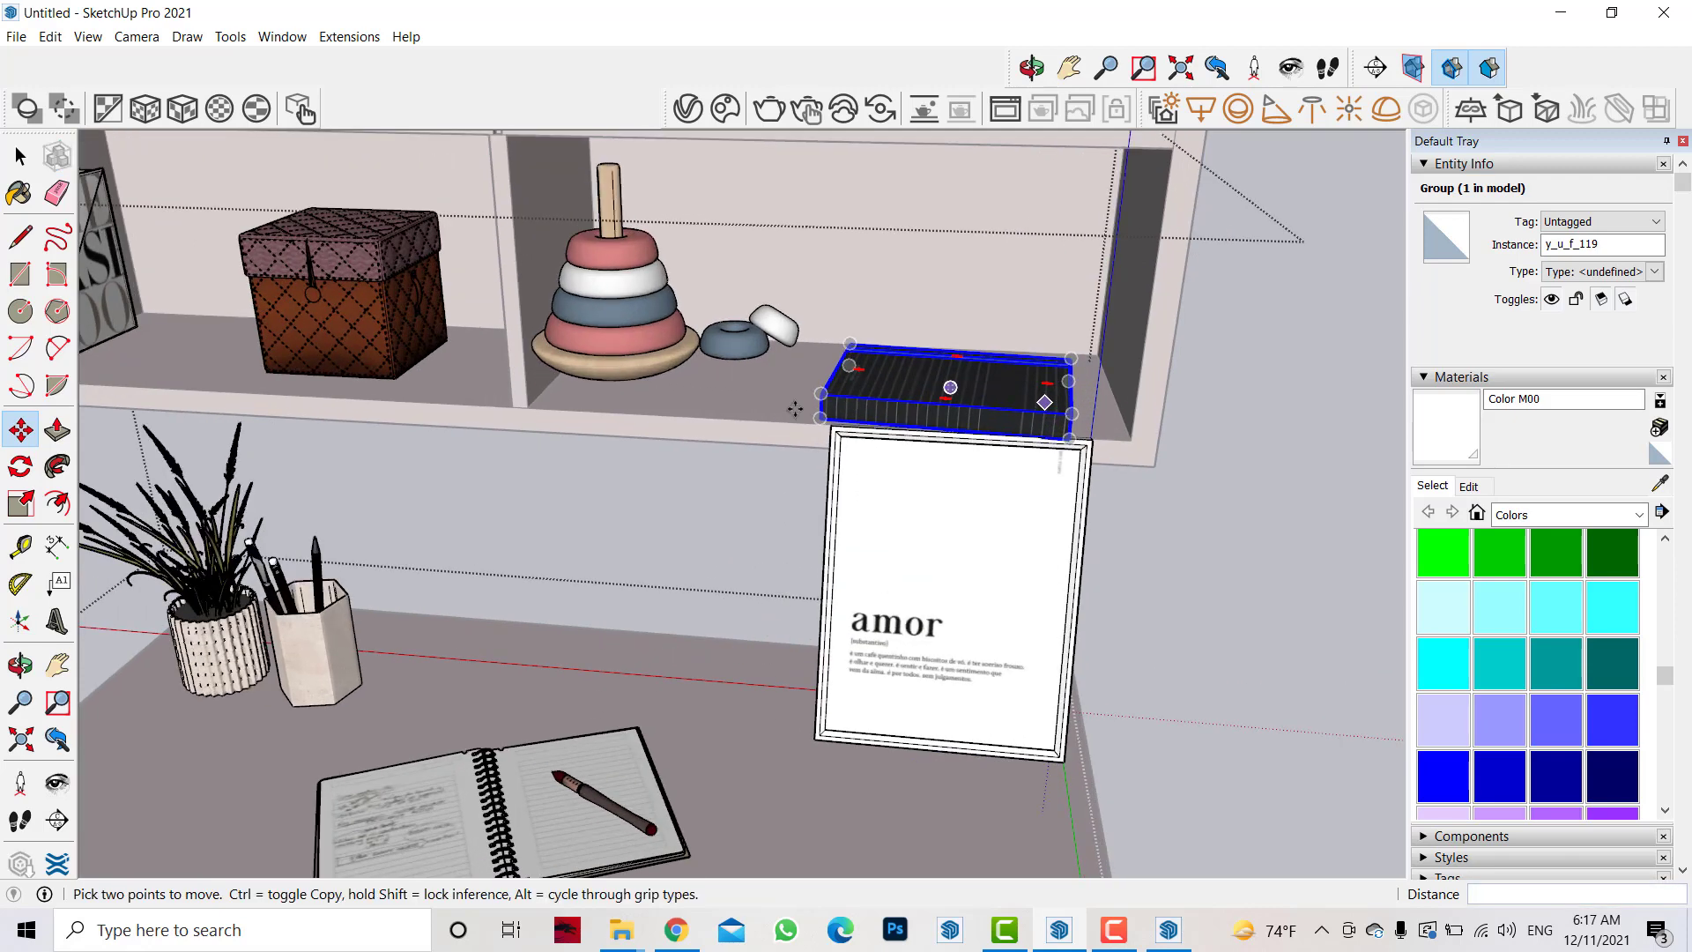
pyautogui.click(1097, 416)
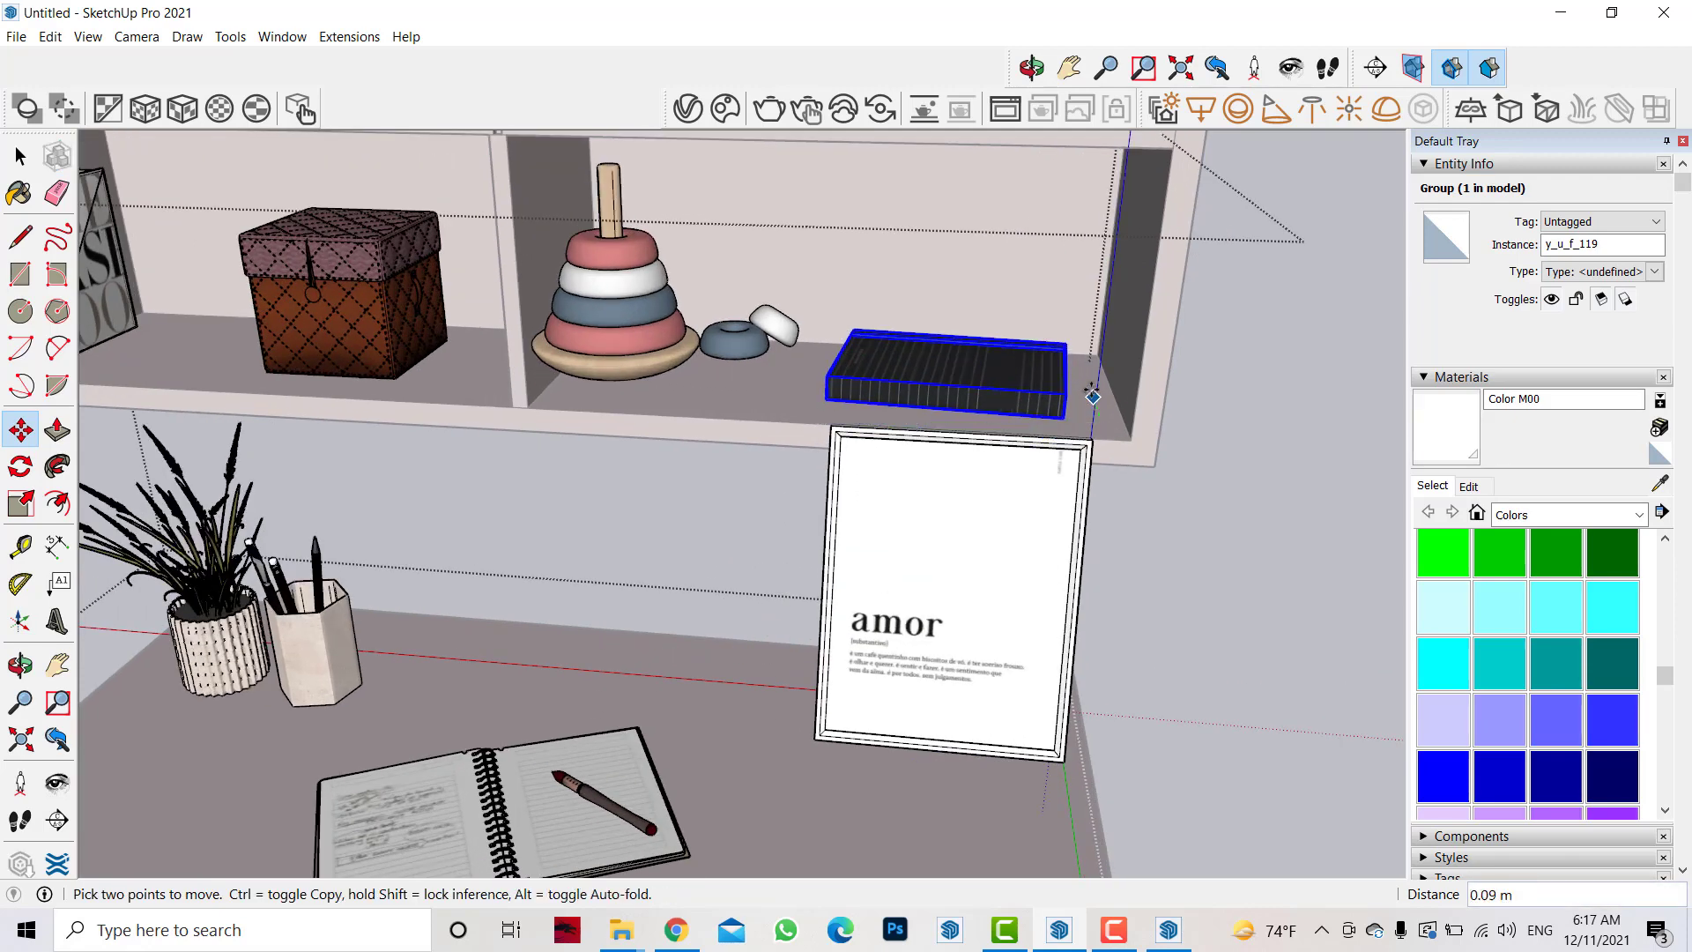
pyautogui.click(1056, 424)
pyautogui.scroll(2, 1057, 414)
pyautogui.moveTo(1057, 414)
pyautogui.mouseDown(button='middle')
pyautogui.moveTo(1065, 366)
pyautogui.moveTo(617, 397)
pyautogui.mouseUp(button='middle')
# - Slide the stacking-ring toy farther along the shelf, fine-tuning it with a typed move distance
pyautogui.press('space')
pyautogui.click(458, 255)
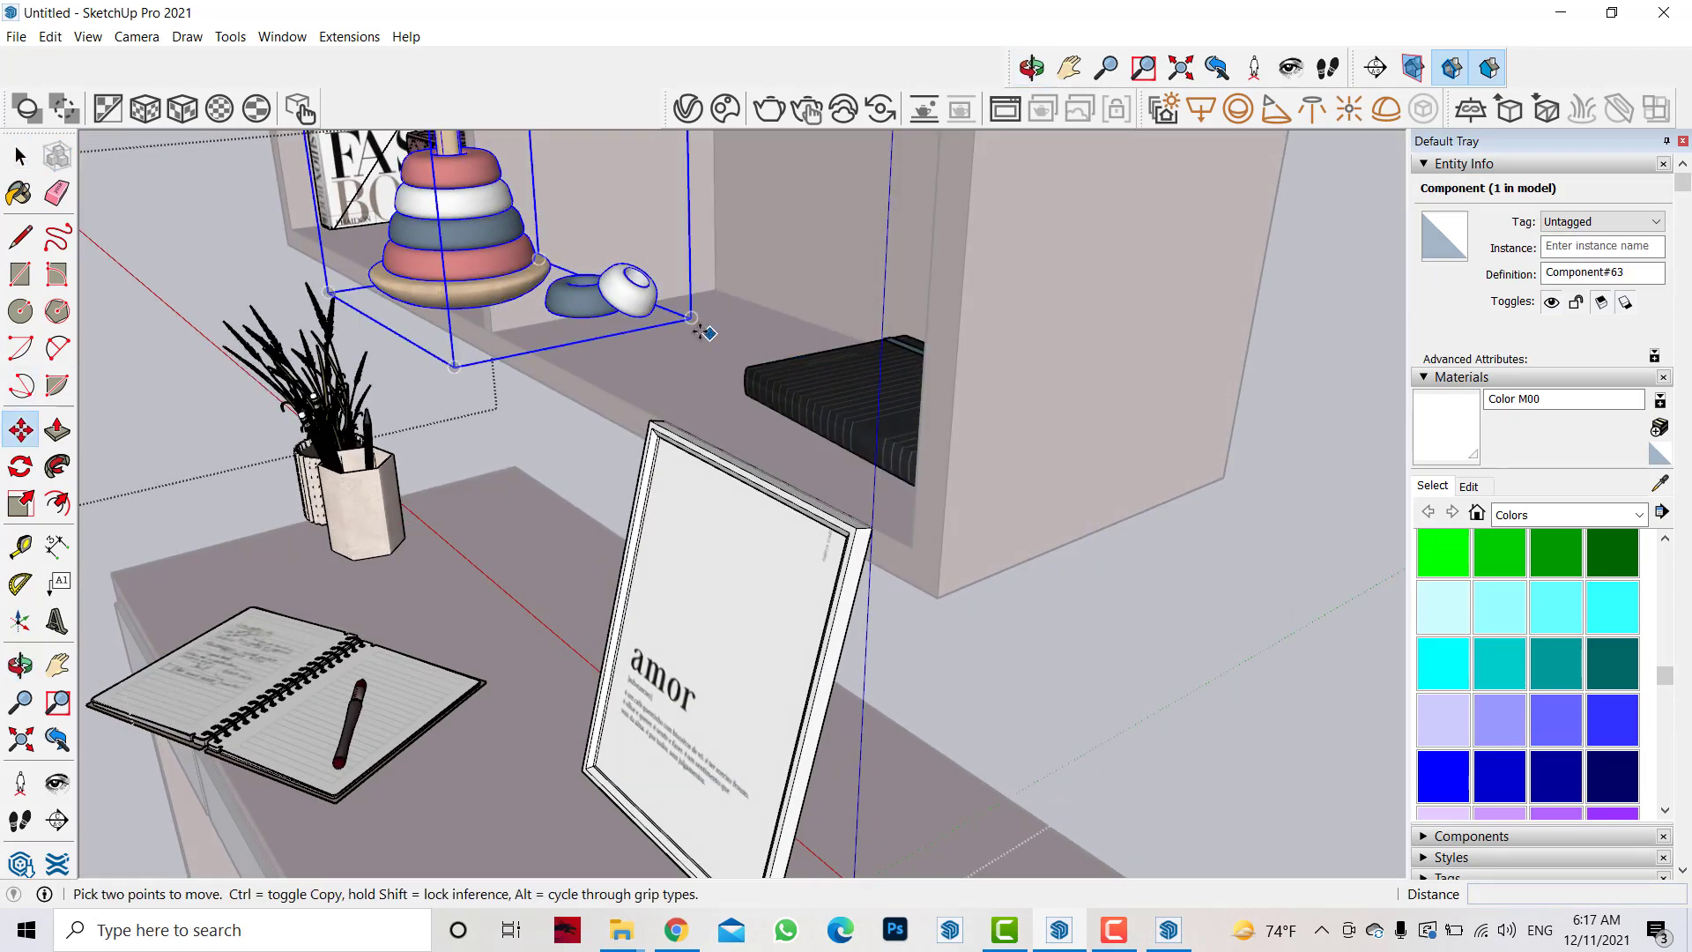
pyautogui.click(568, 315)
pyautogui.click(636, 357)
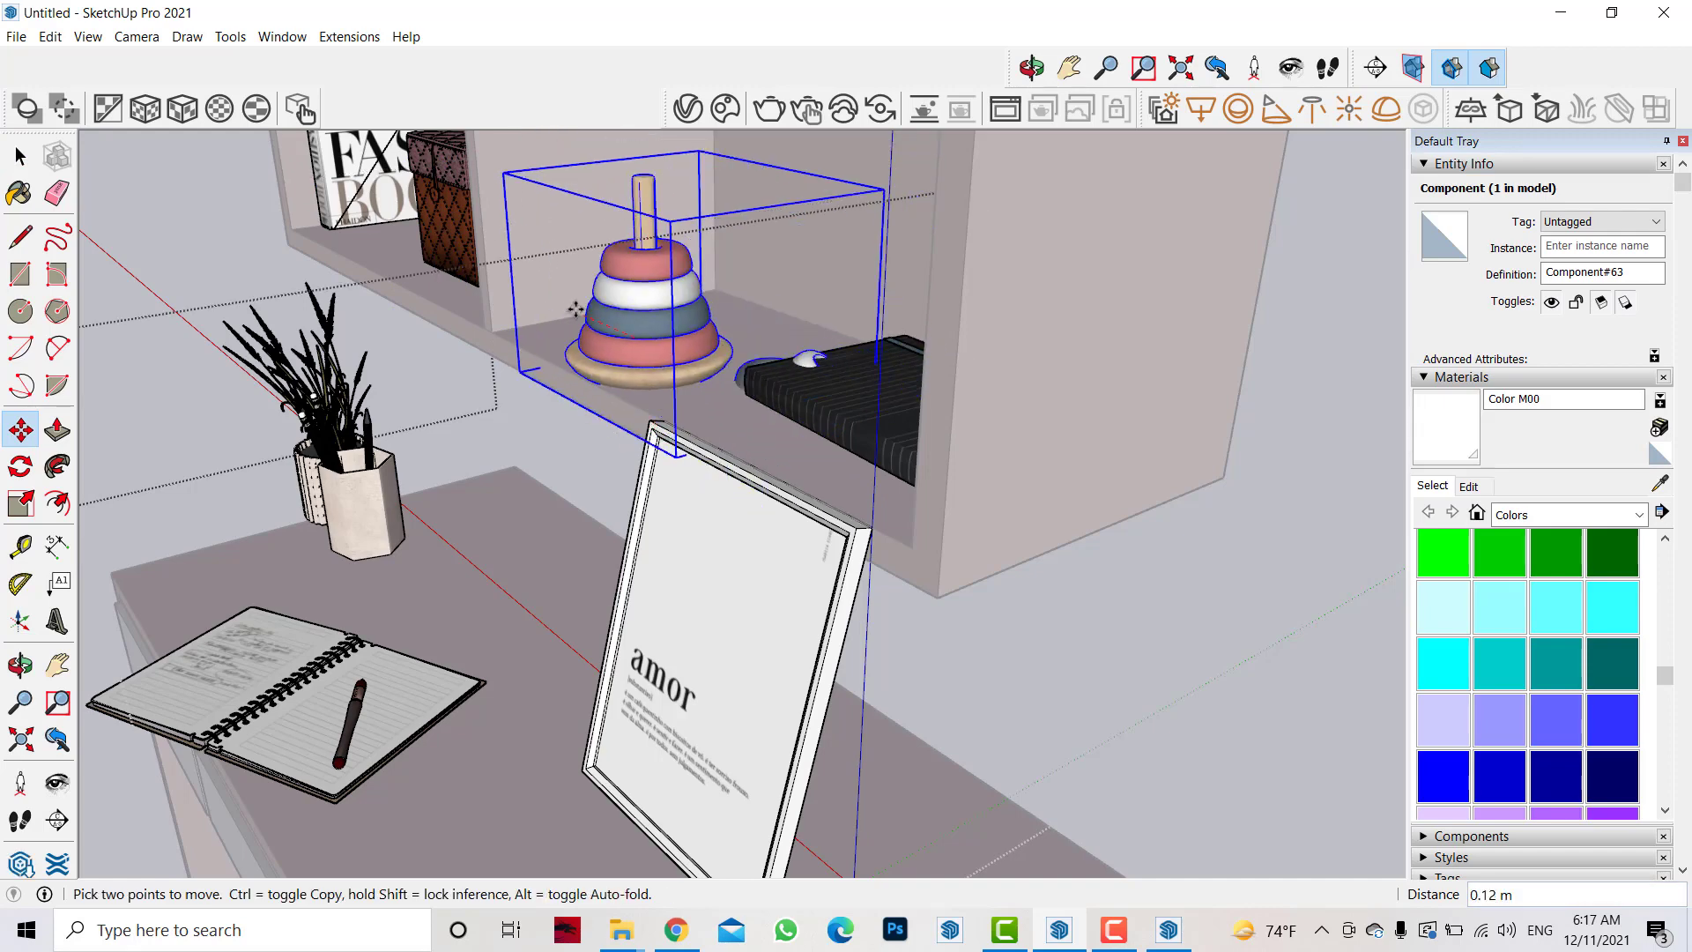
pyautogui.scroll(3, 529, 303)
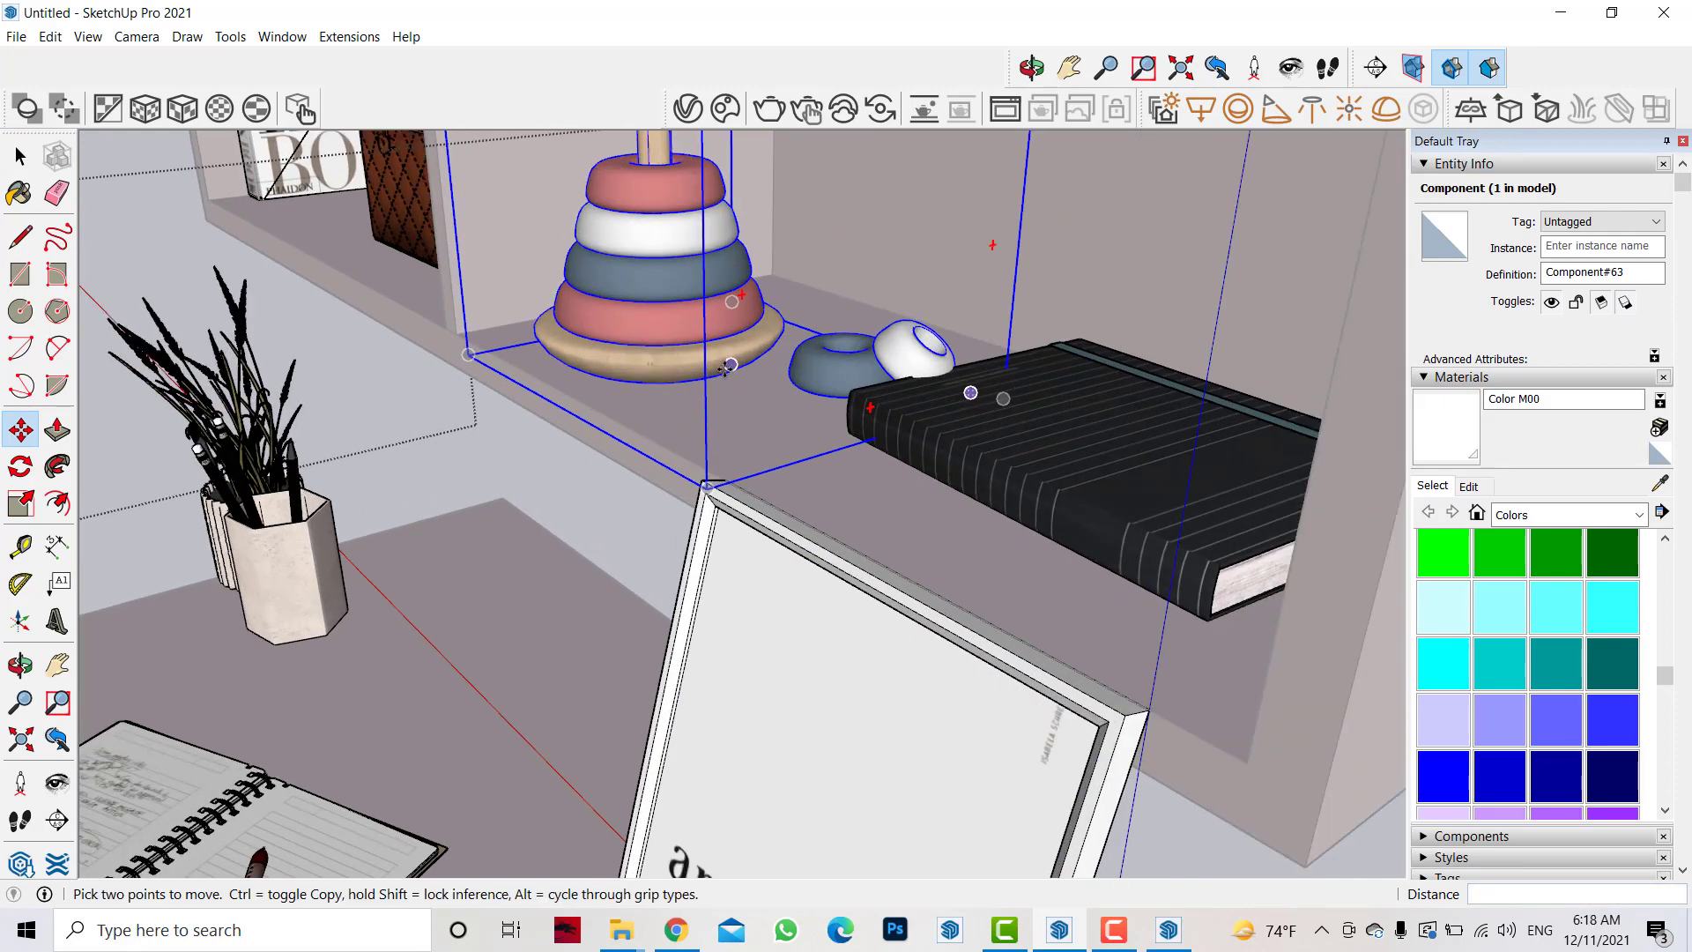
pyautogui.click(727, 385)
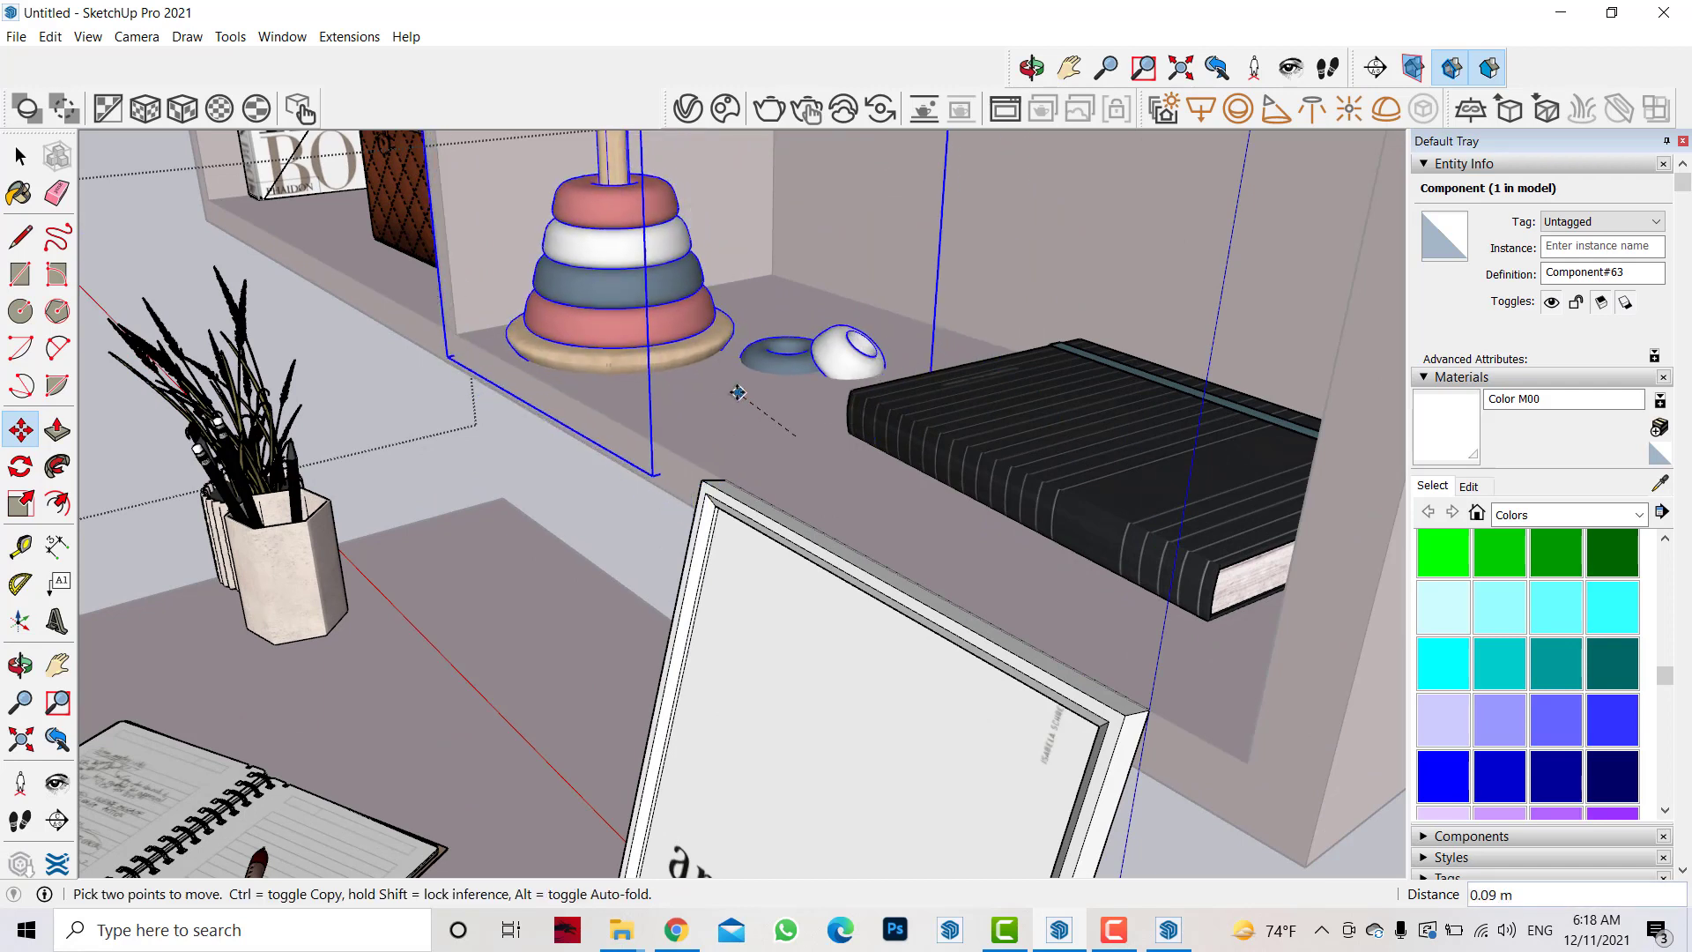
pyautogui.click(889, 272)
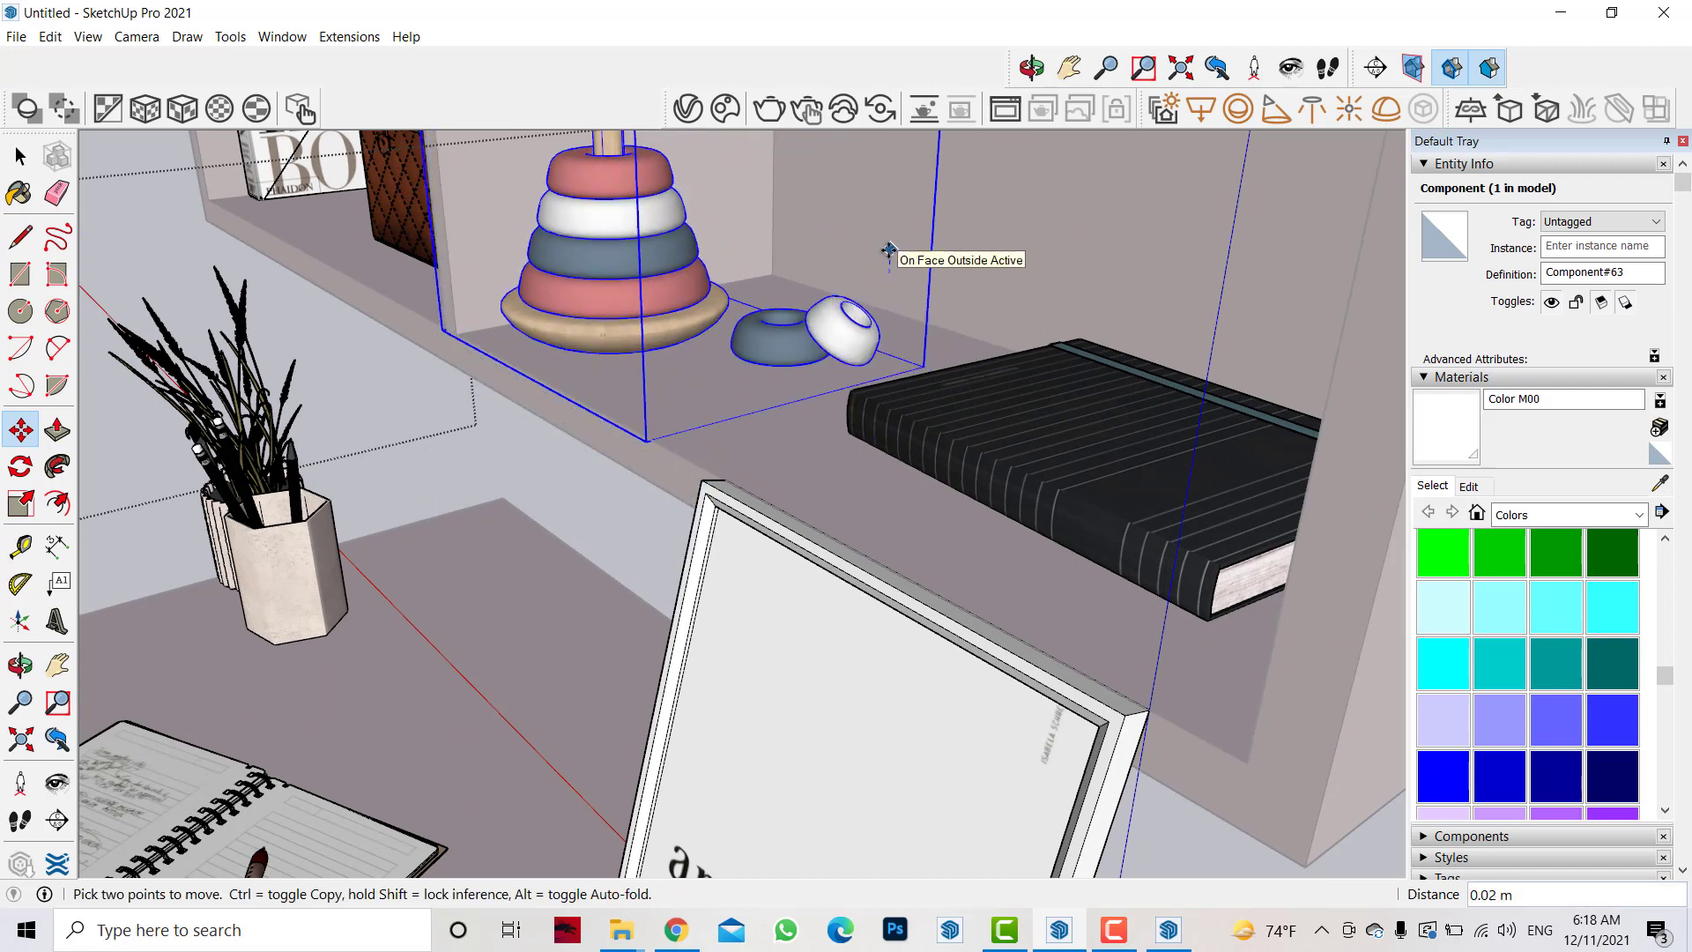
pyautogui.write('1')
pyautogui.press('Return')
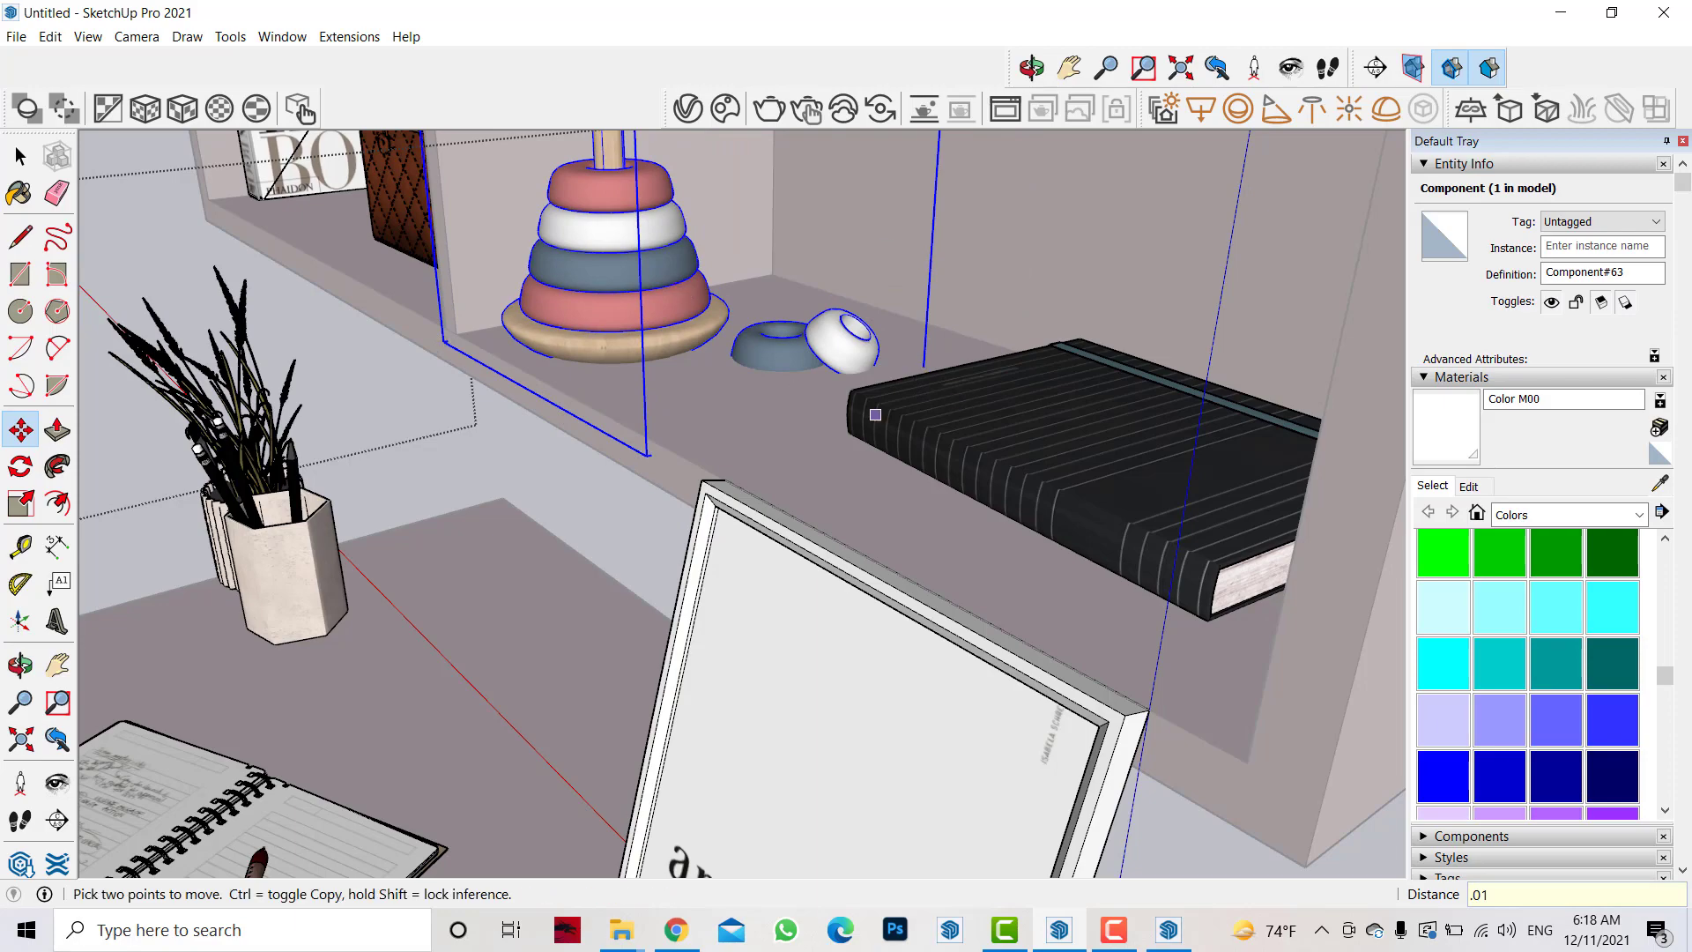
# - Select the amor frame and pick it up to move it
pyautogui.moveTo(491, 445)
pyautogui.mouseDown(button='middle')
pyautogui.moveTo(590, 505)
pyautogui.moveTo(403, 433)
pyautogui.moveTo(12, 150)
pyautogui.mouseUp(button='middle')
pyautogui.click(754, 521)
pyautogui.click(31, 433)
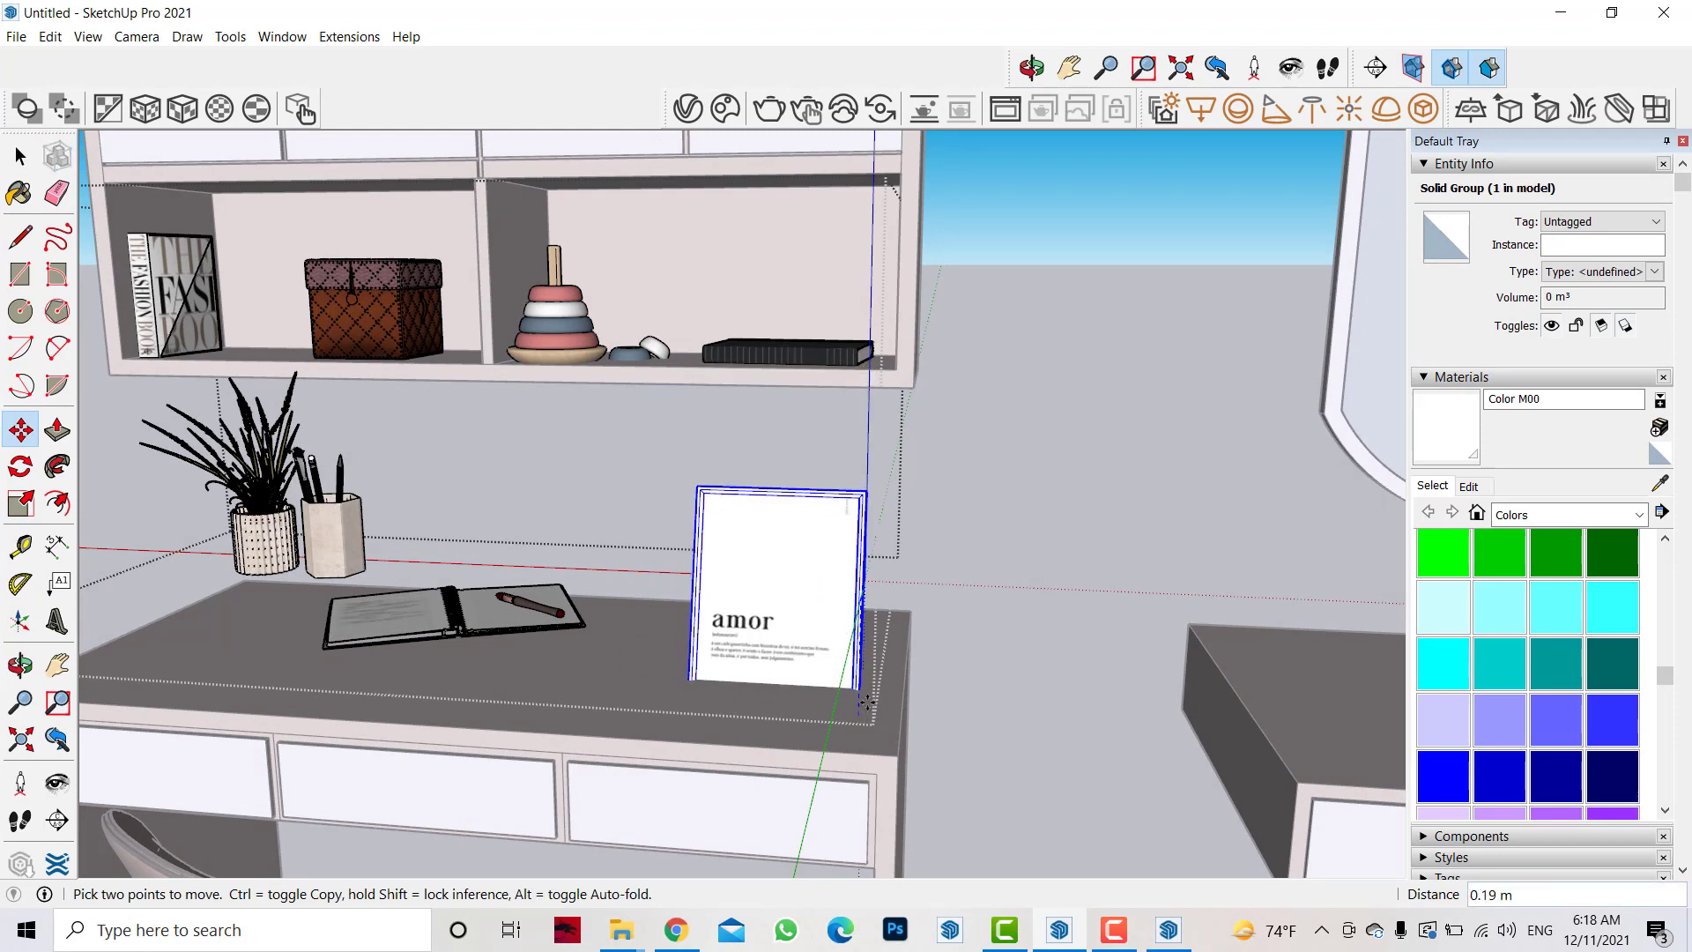
# - Set the amor frame down on the desk and select the pen holder, plant and notebook
pyautogui.click(856, 687)
pyautogui.press('space')
pyautogui.click(334, 533)
pyautogui.click(264, 538)
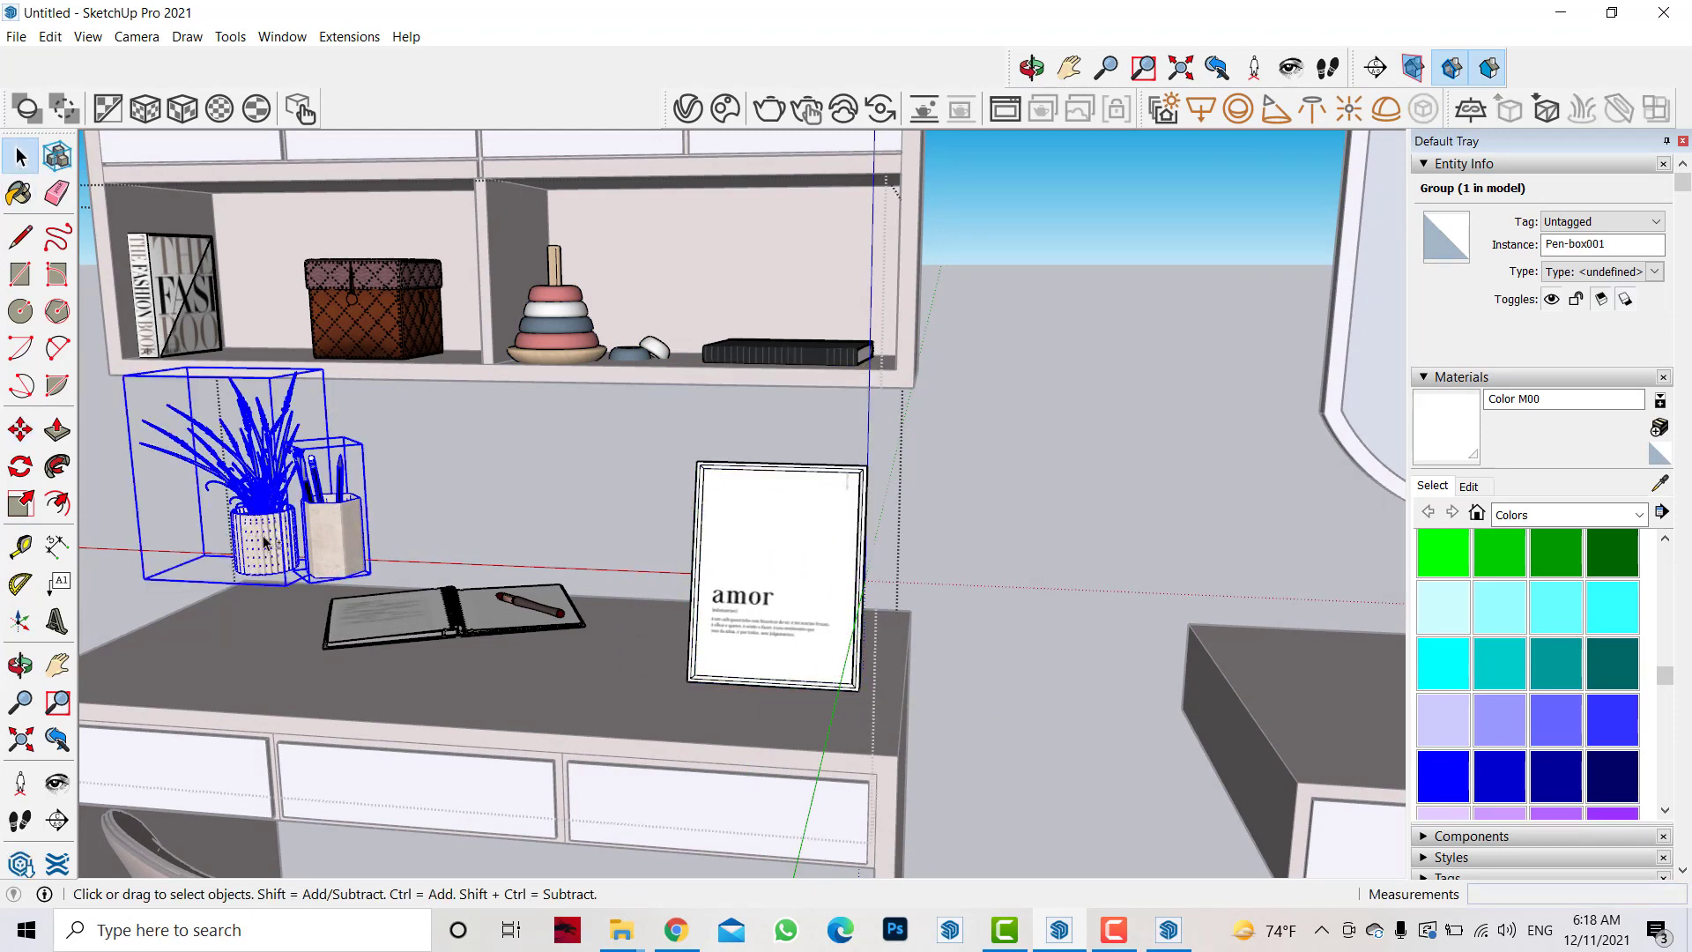
pyautogui.click(485, 631)
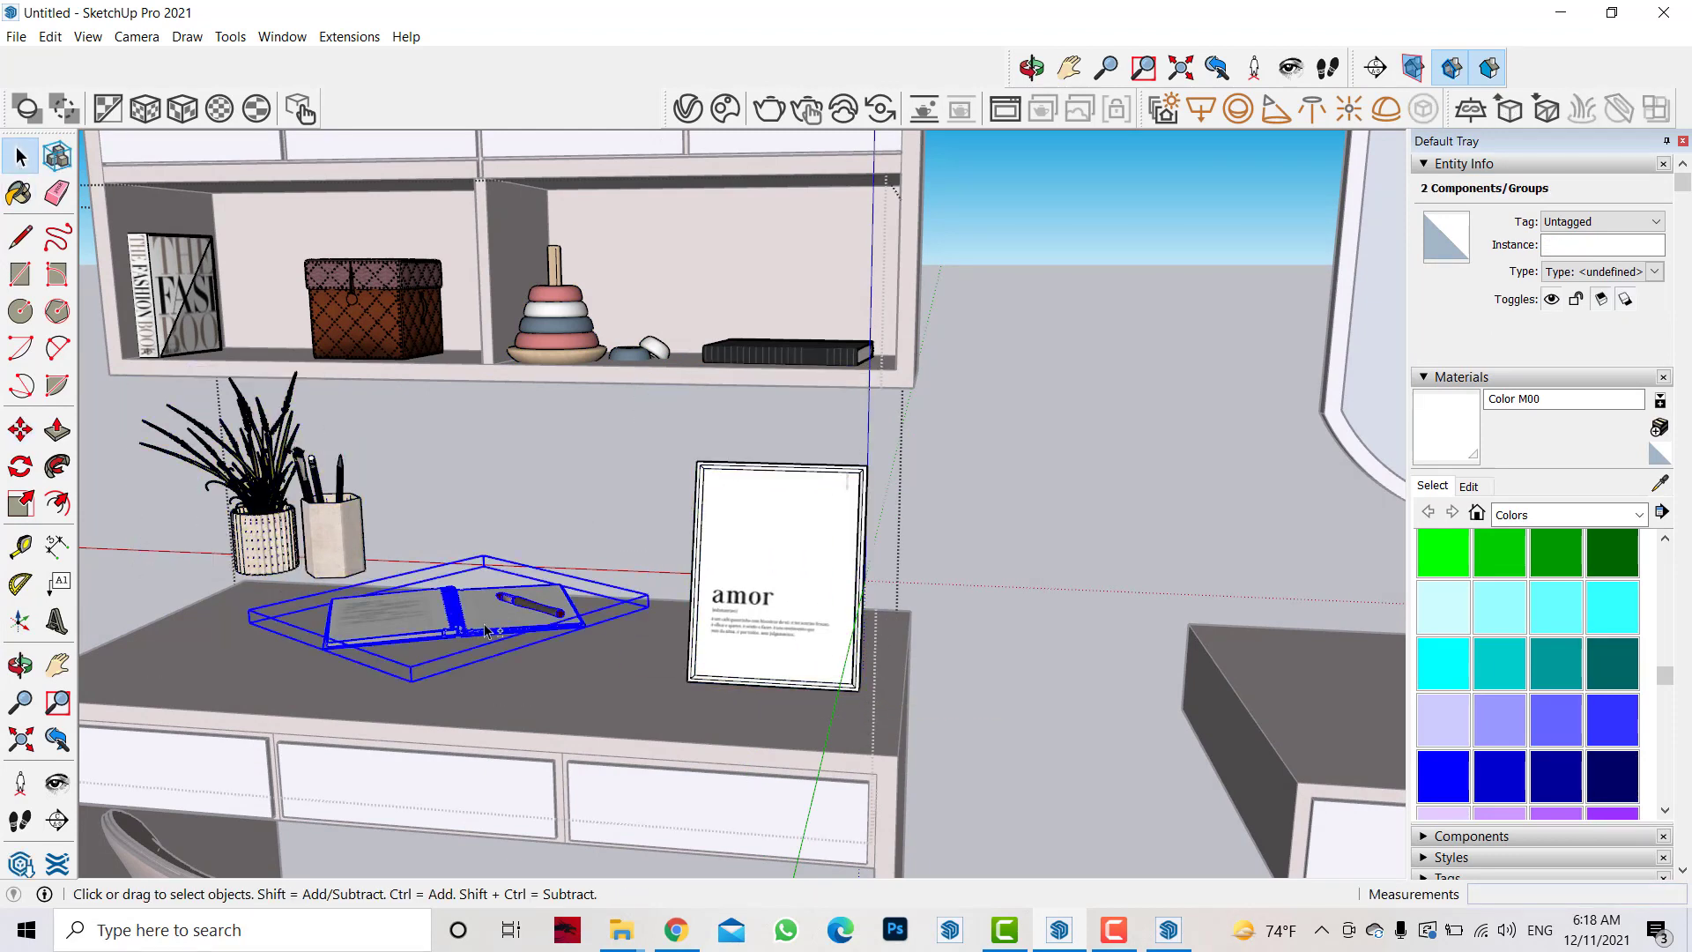
# - Move the notebook with pen farther back on the desk with a small vertical offset
pyautogui.click(585, 633)
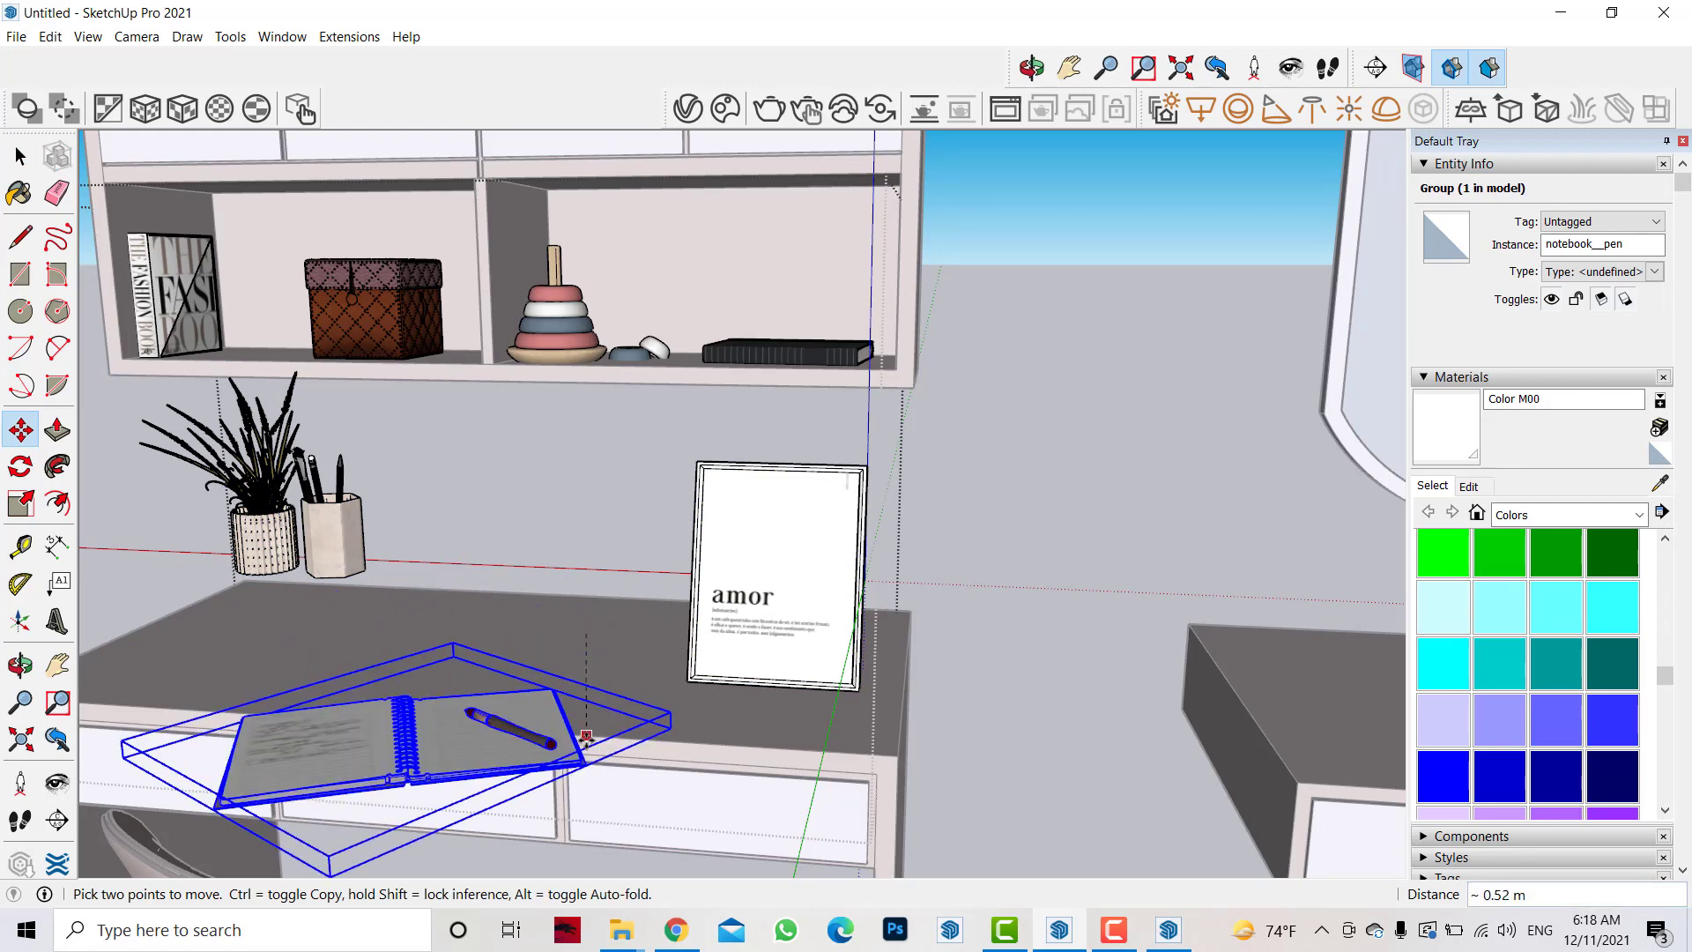
pyautogui.click(622, 727)
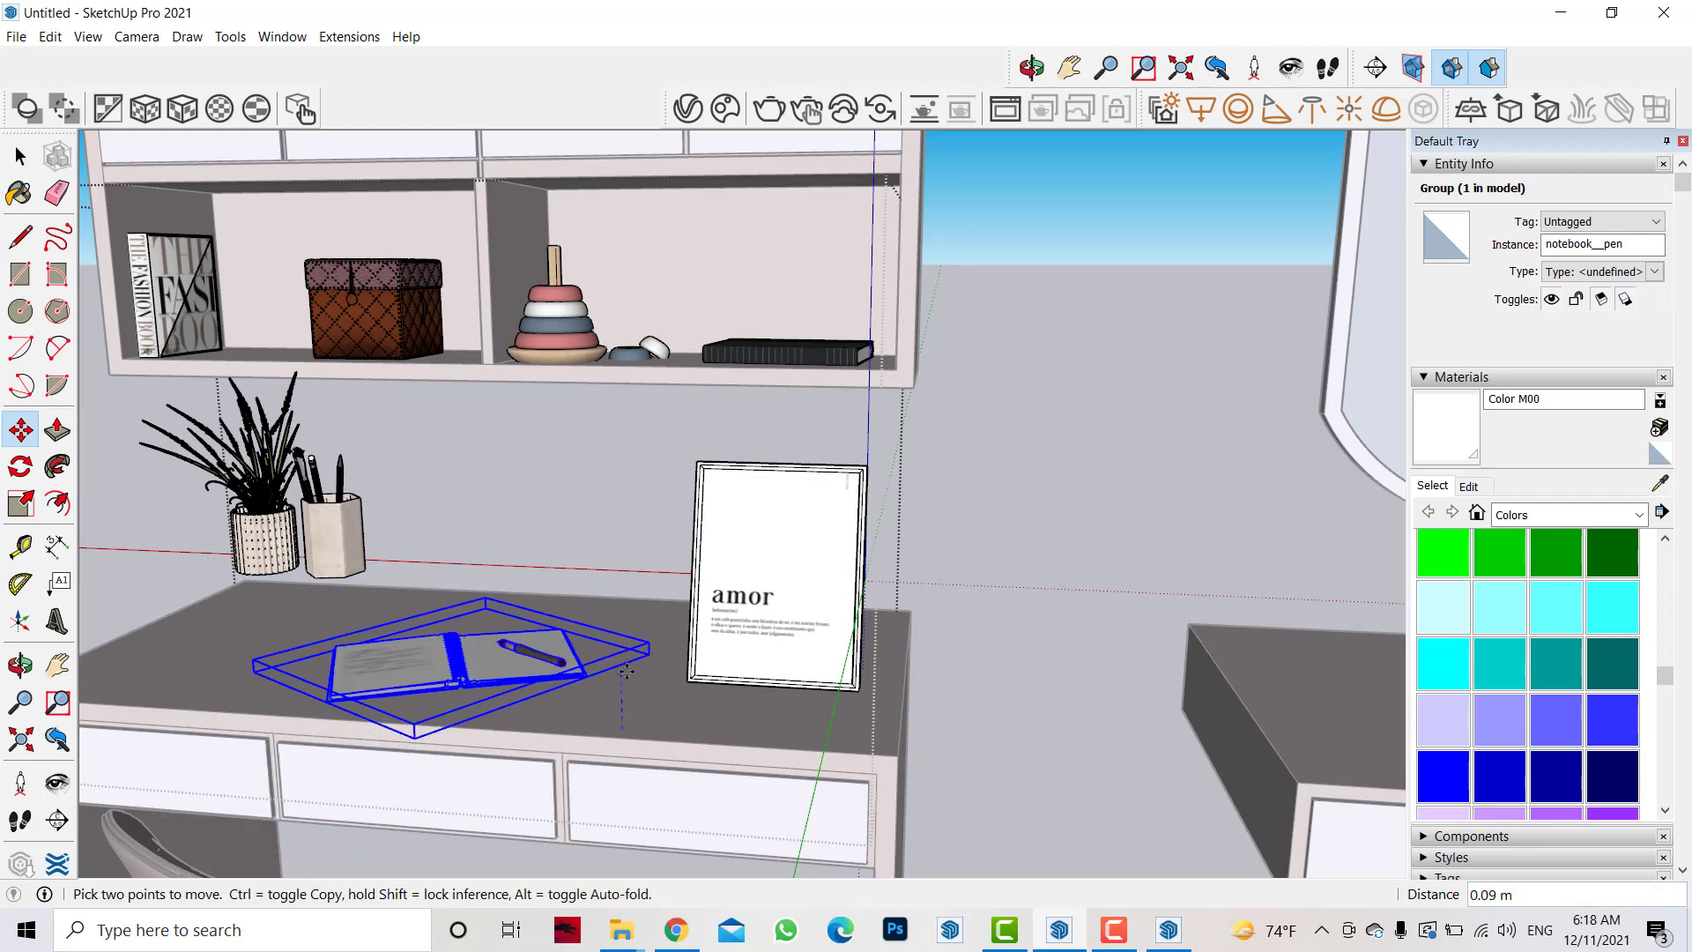
pyautogui.click(649, 679)
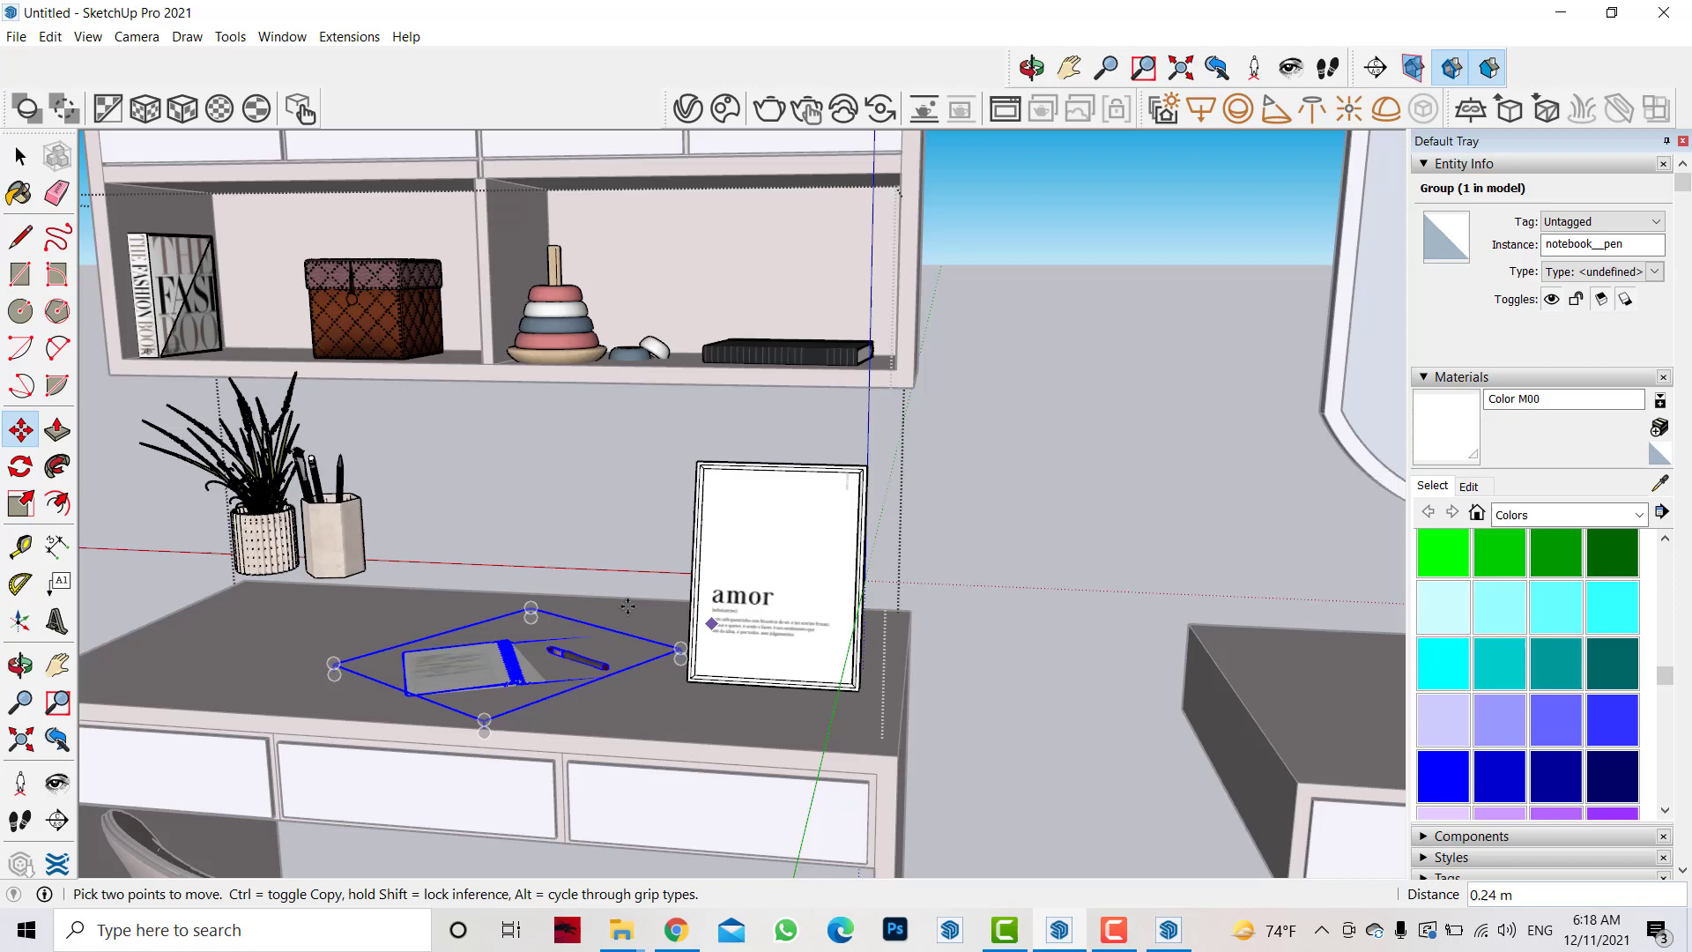
pyautogui.click(639, 691)
pyautogui.click(633, 697)
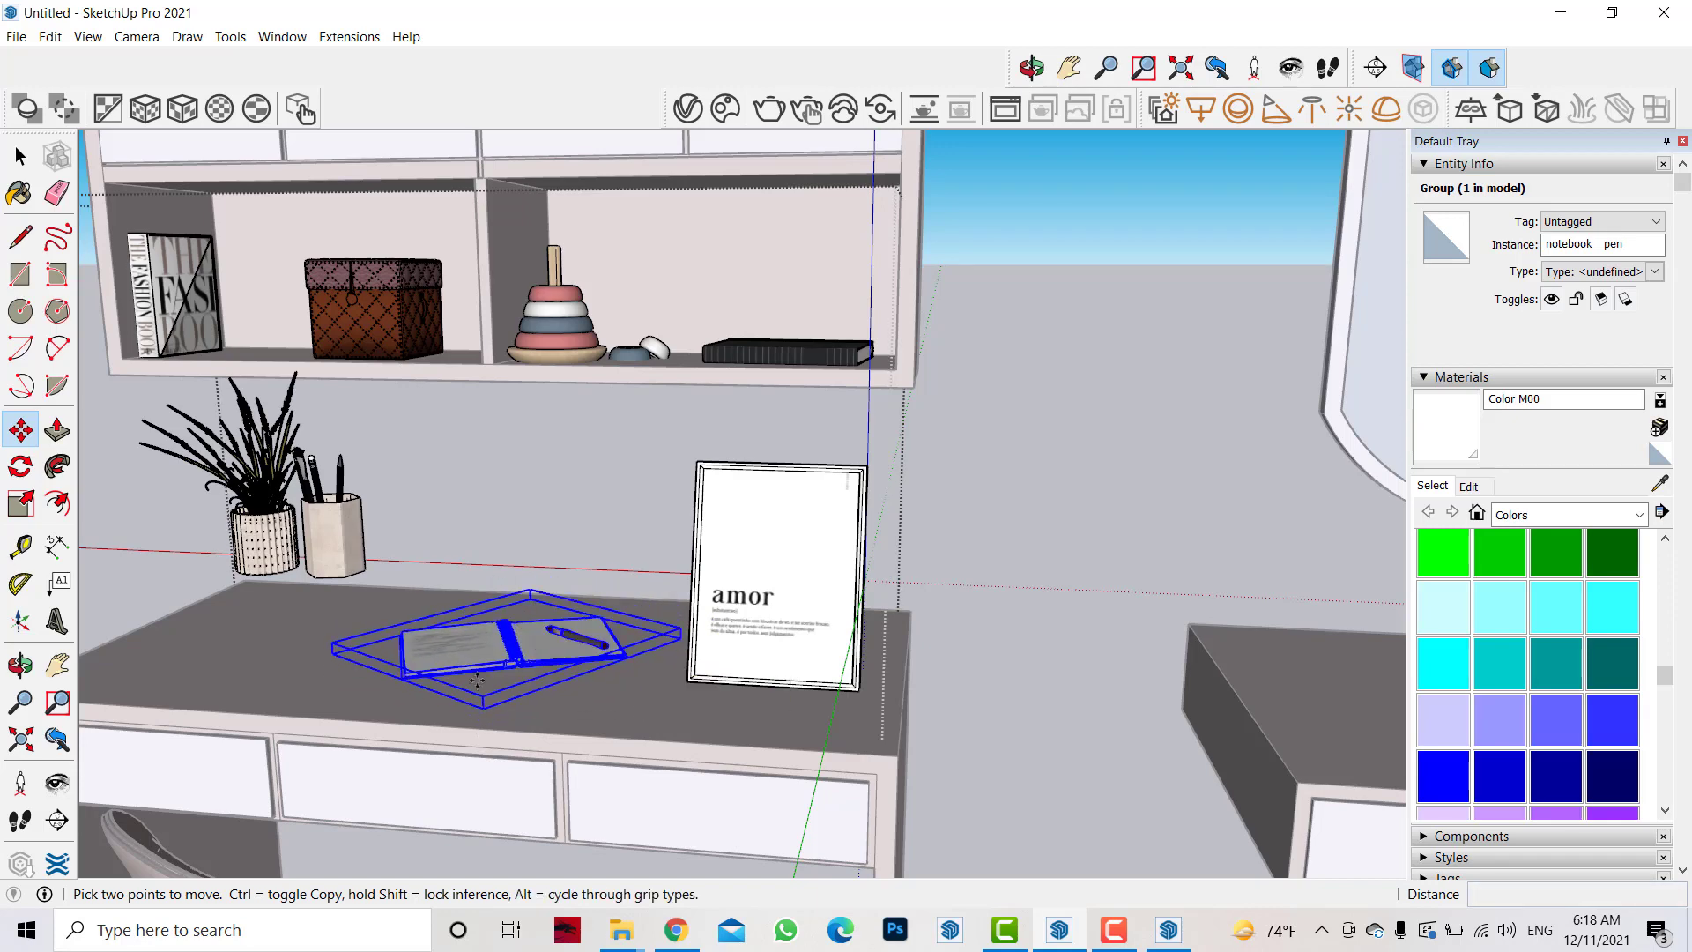
pyautogui.scroll(5, 633, 670)
pyautogui.scroll(3, 633, 631)
pyautogui.click(652, 648)
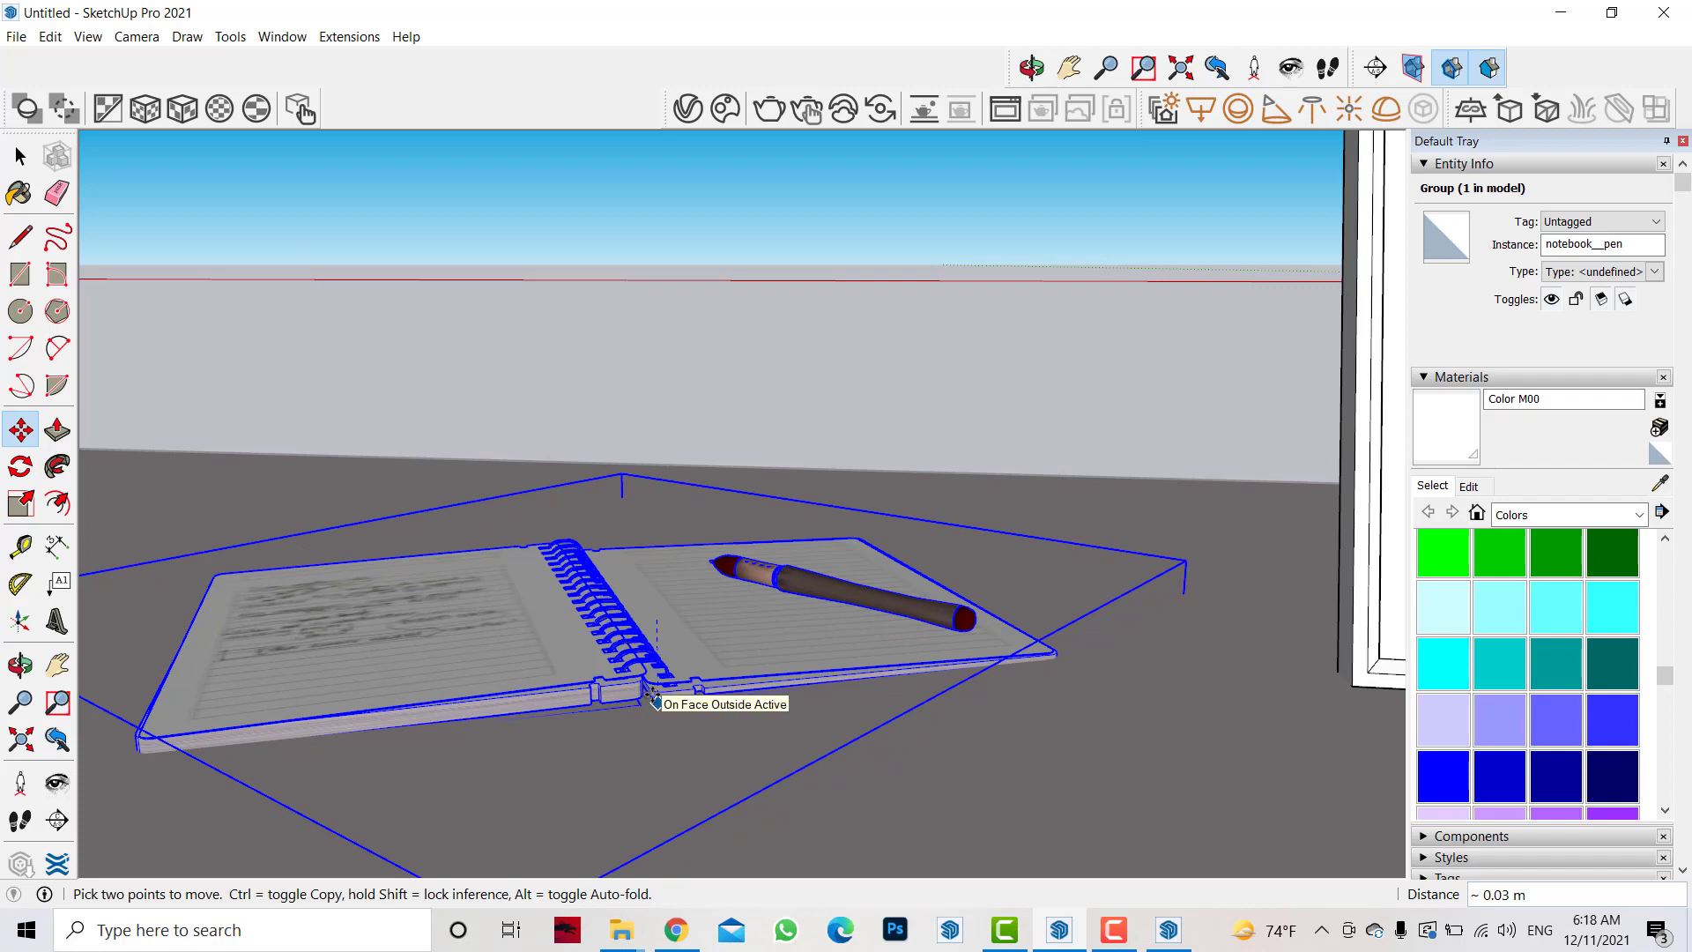
pyautogui.click(656, 702)
pyautogui.write('.005')
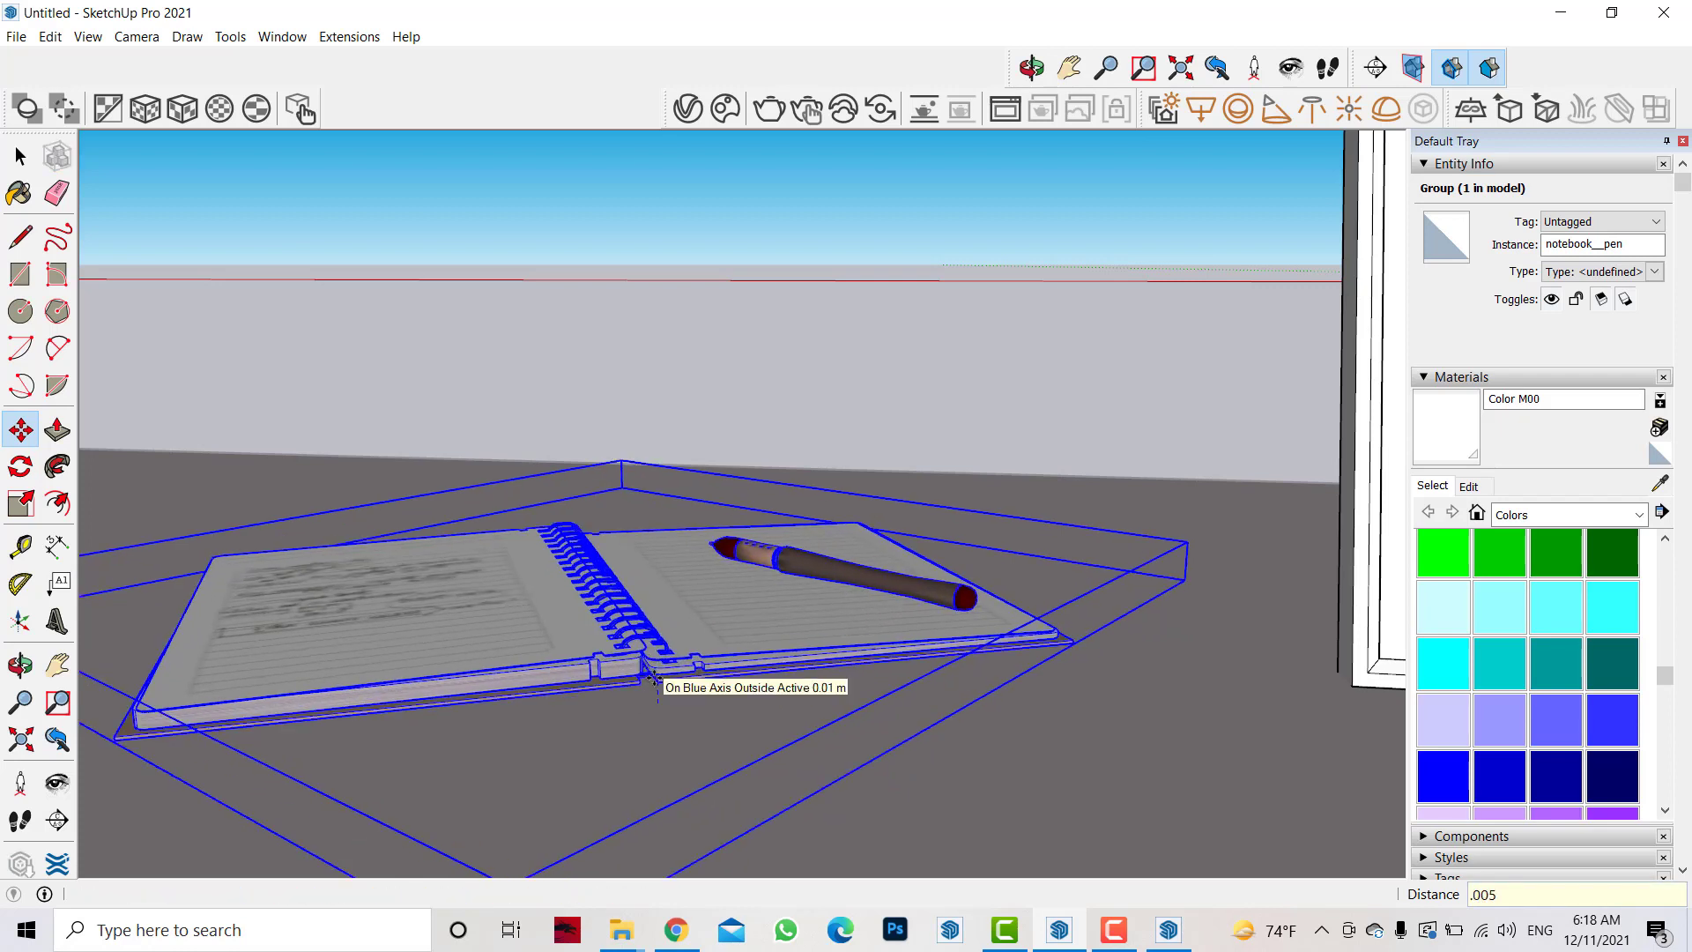
pyautogui.press('Return')
pyautogui.scroll(-5, 657, 692)
# - Move the plant and pencil cup down onto the desk top
pyautogui.press('space')
pyautogui.click(403, 499)
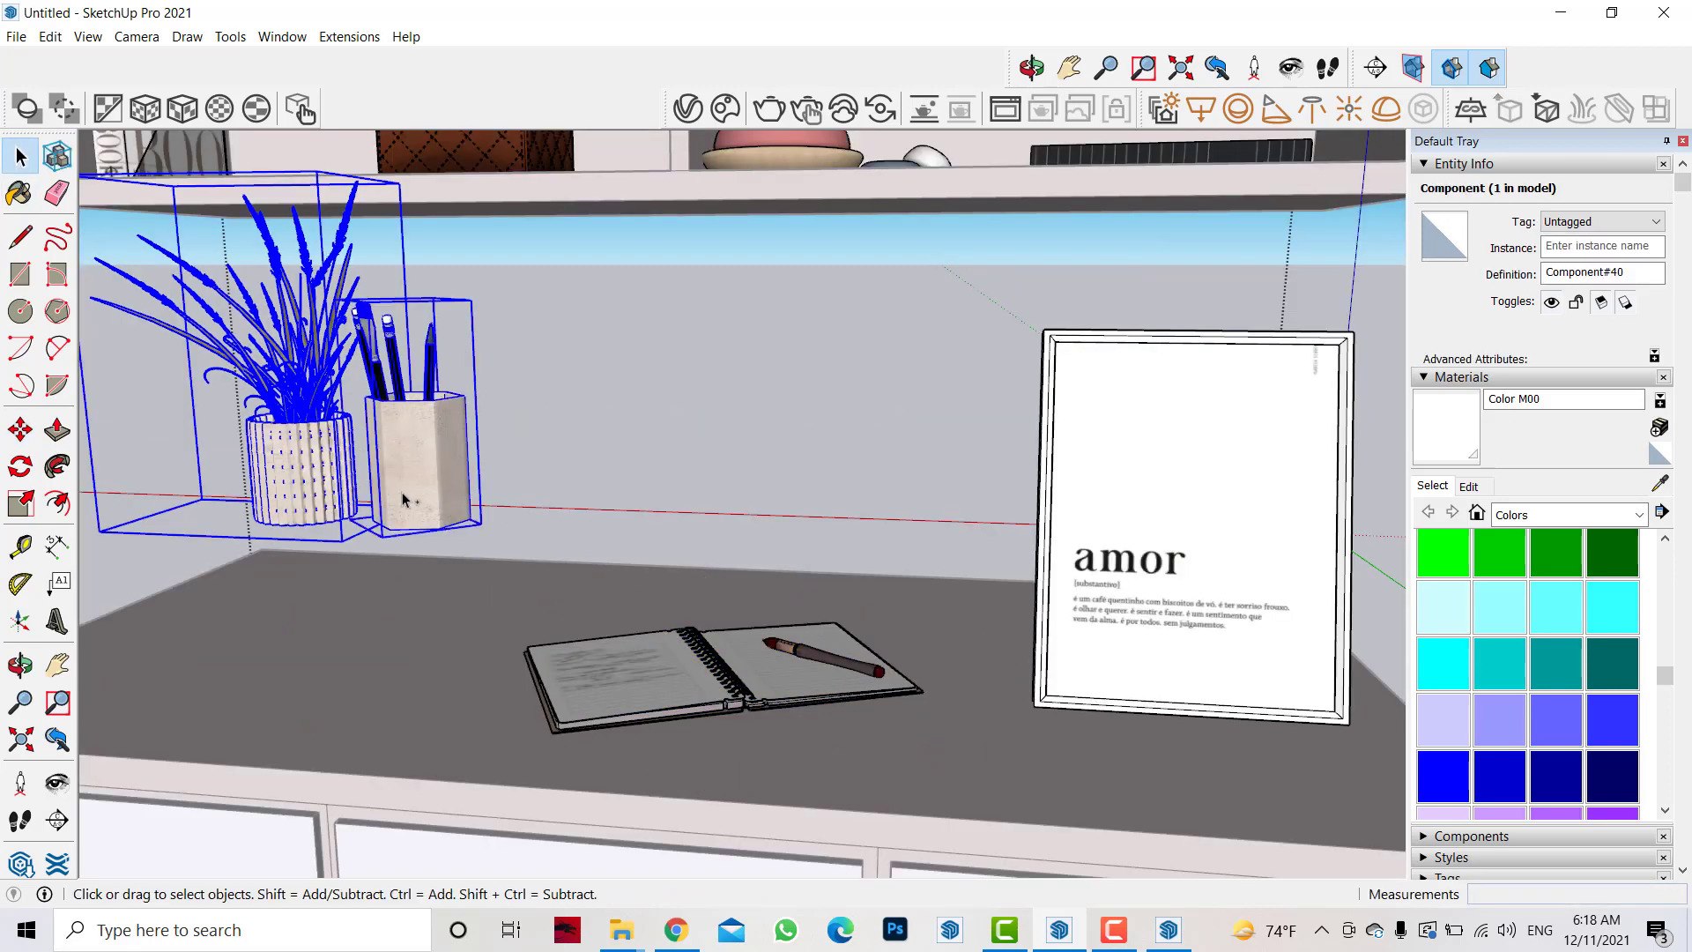
pyautogui.press('m')
pyautogui.click(439, 527)
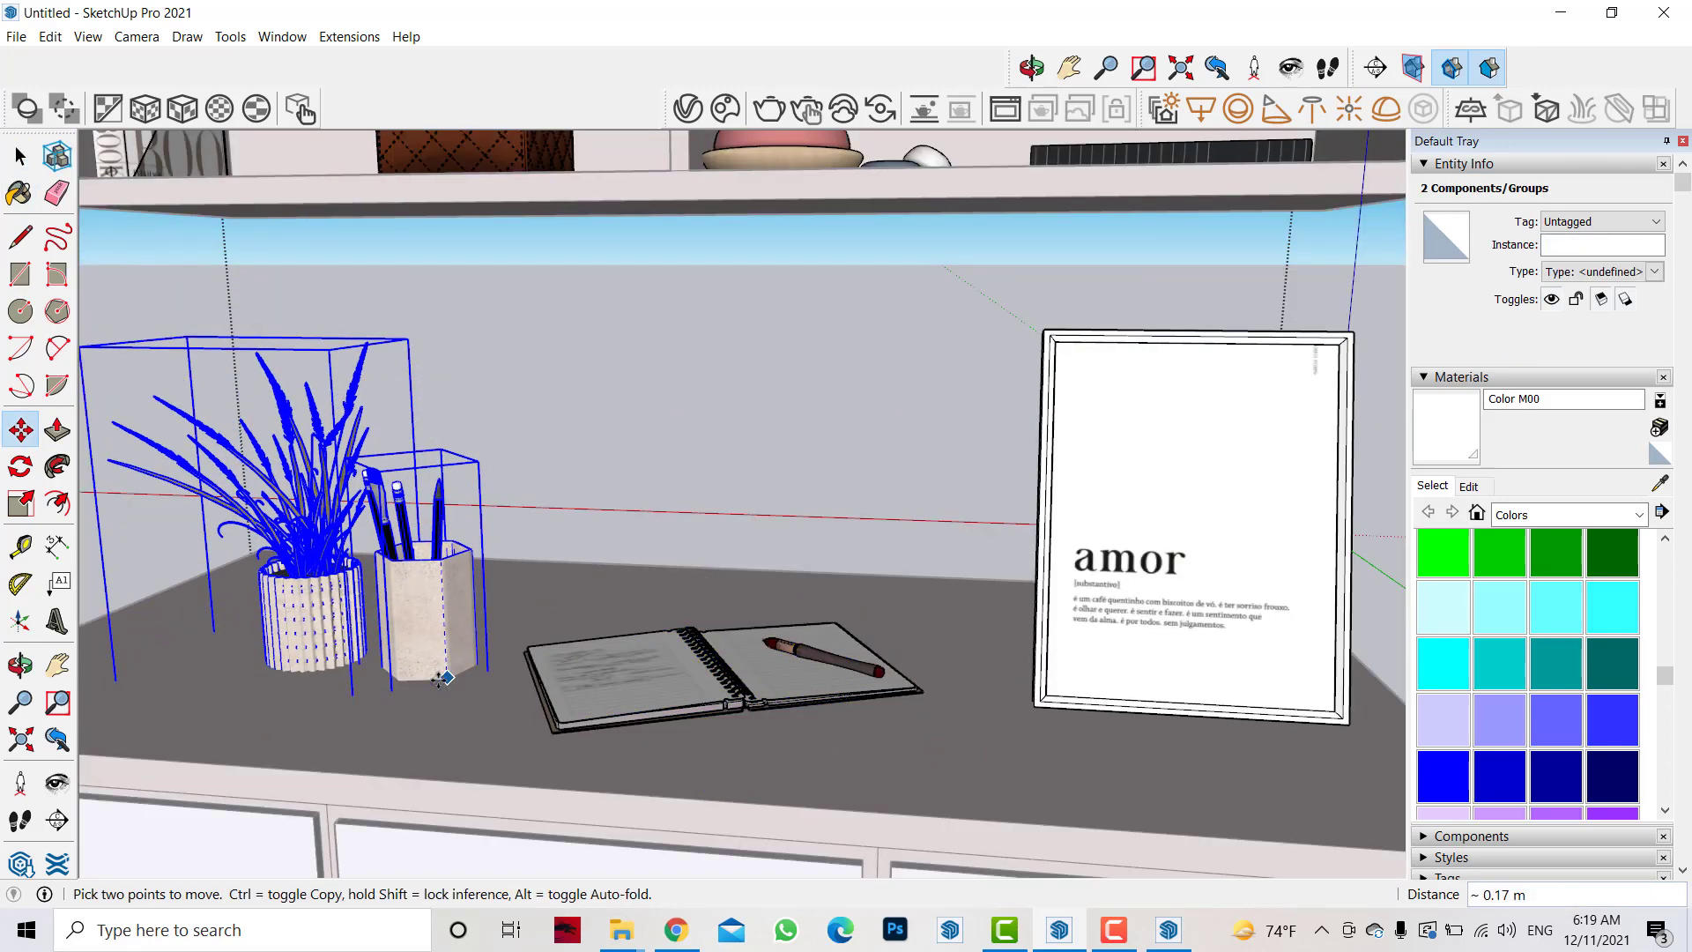
pyautogui.scroll(-2, 625, 644)
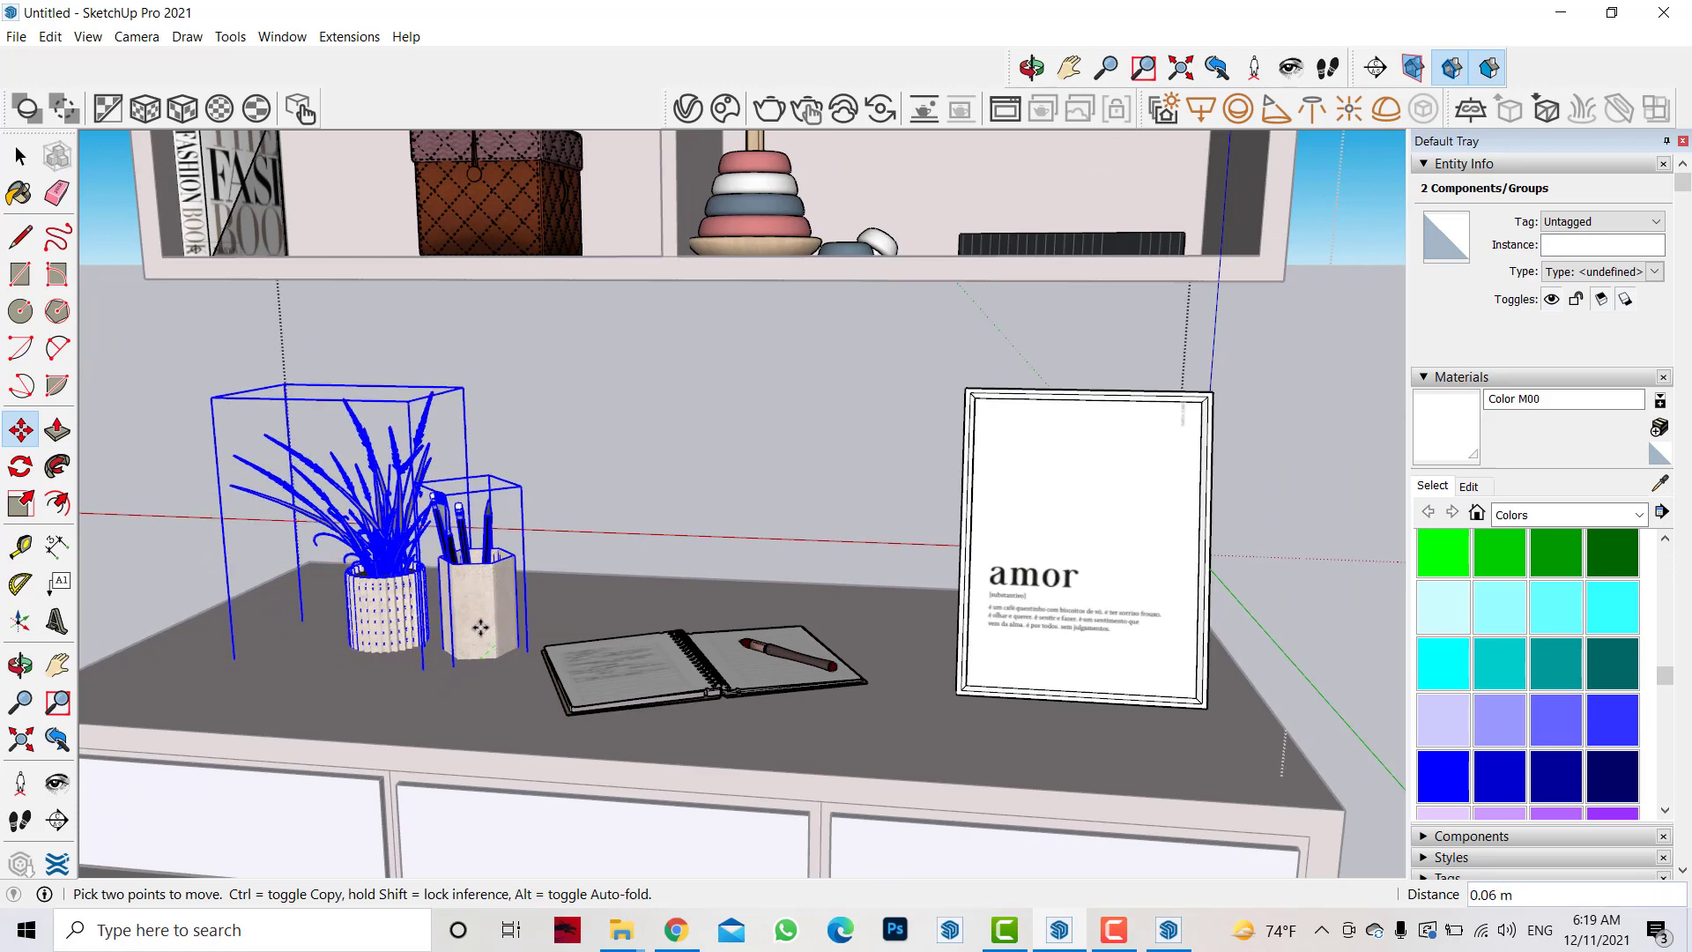
pyautogui.click(477, 627)
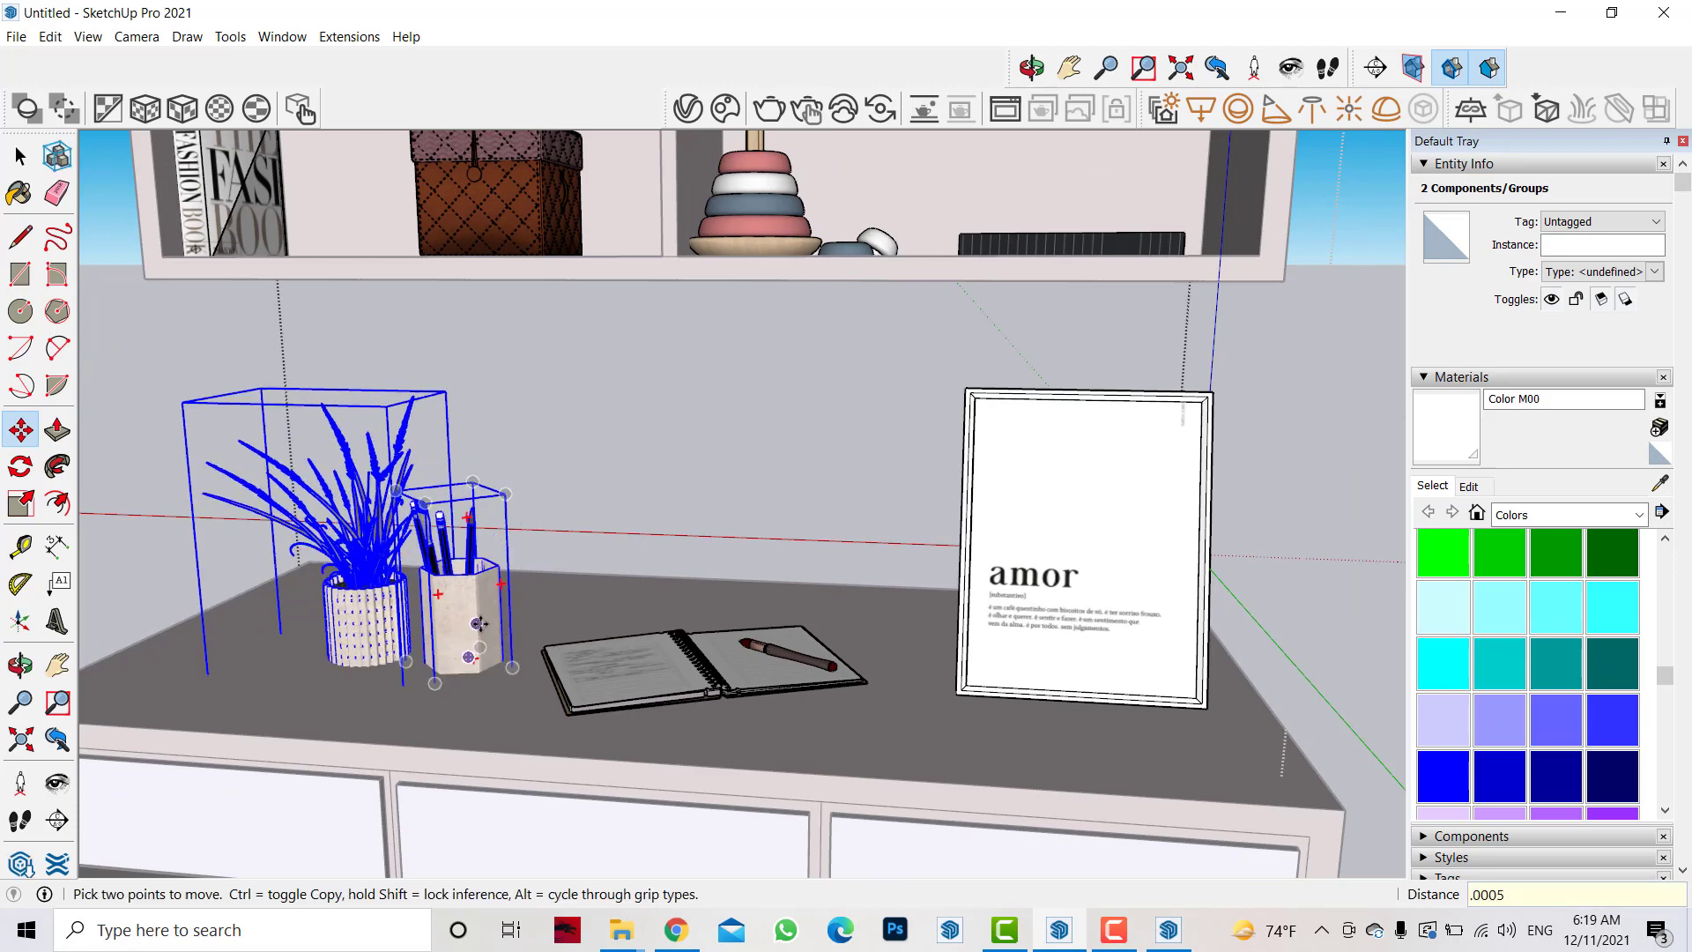
pyautogui.scroll(-3, 478, 628)
pyautogui.scroll(-1, 477, 627)
pyautogui.keyDown('shift'); pyautogui.moveTo(341, 567); pyautogui.dragTo(491, 581, button='middle'); pyautogui.keyUp('shift')
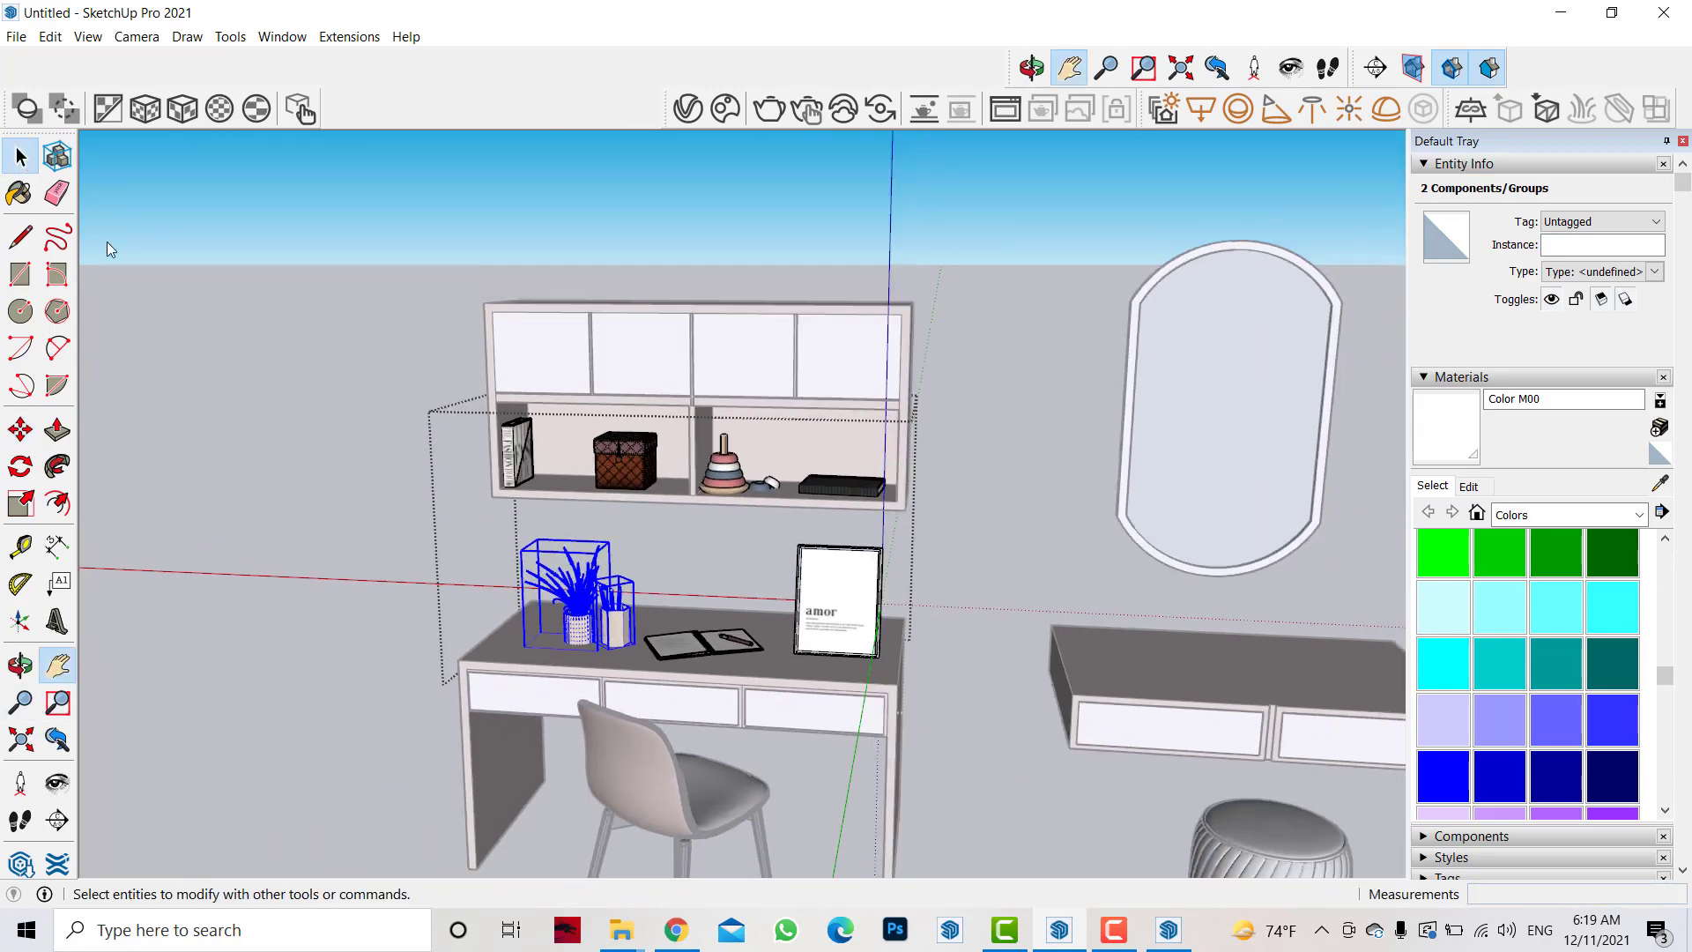
pyautogui.click(106, 249)
pyautogui.scroll(-5, 106, 249)
pyautogui.scroll(3, 848, 619)
pyautogui.moveTo(264, 573)
pyautogui.keyDown('shift'); pyautogui.mouseDown(button='middle')
pyautogui.moveTo(848, 620)
pyautogui.moveTo(507, 571)
pyautogui.mouseUp(button='middle'); pyautogui.keyUp('shift')
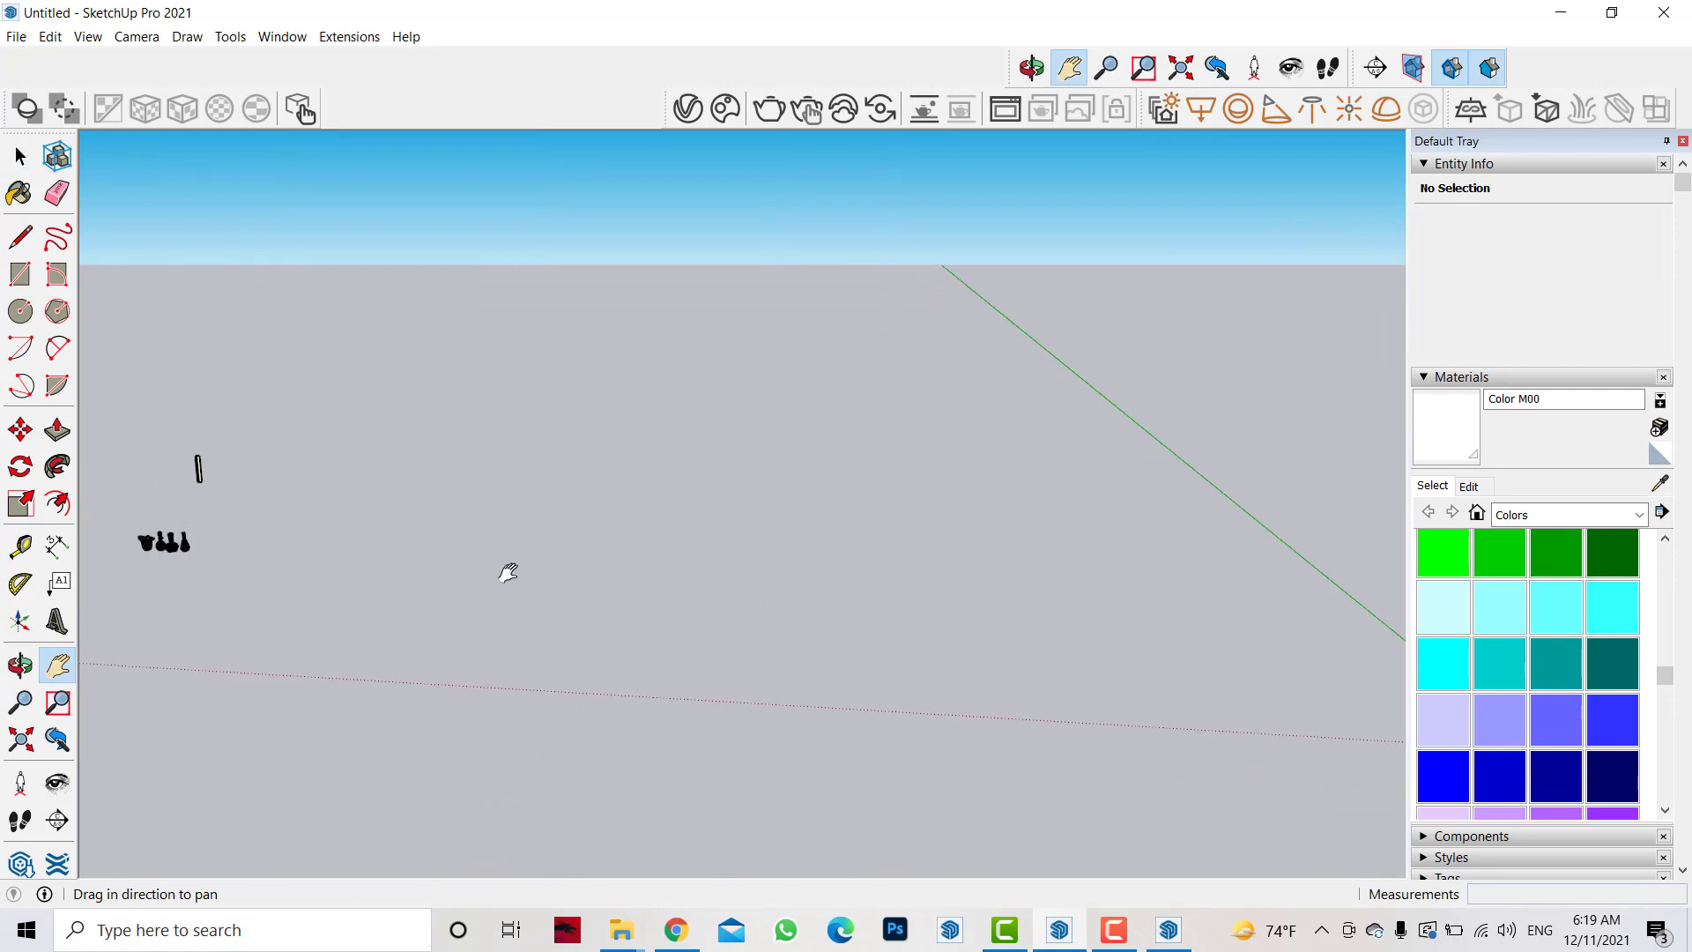
# - Window-select the four vases and handle bar and carry them toward the console
pyautogui.moveTo(88, 624); pyautogui.dragTo(23, 465)
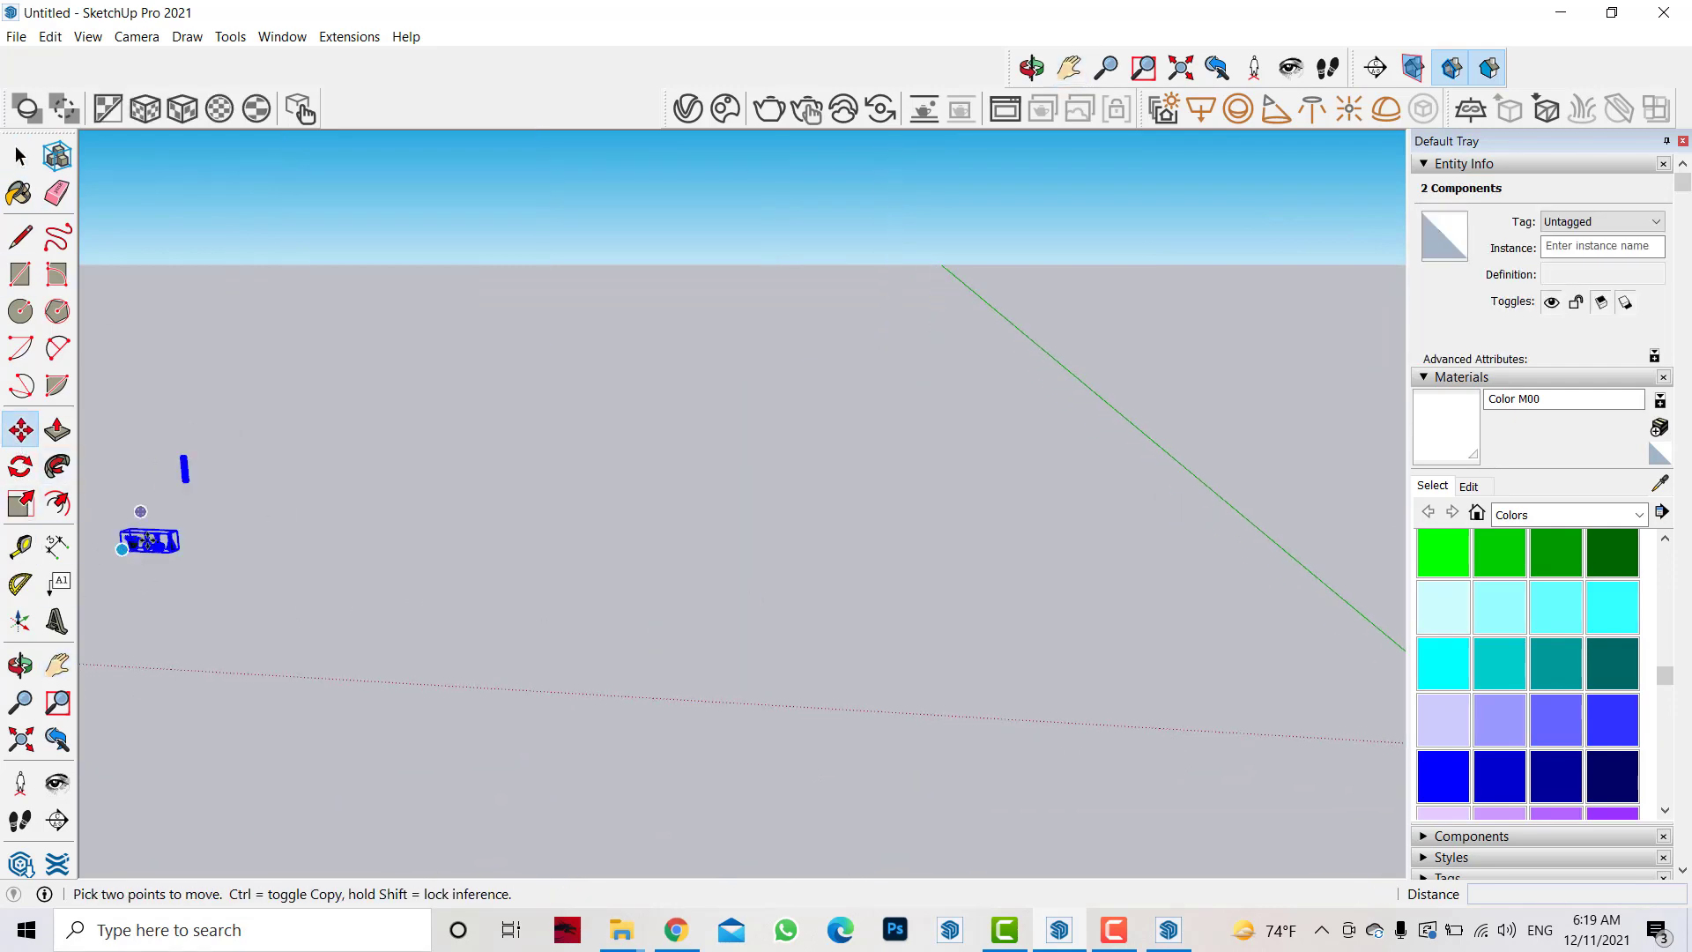
pyautogui.click(227, 558)
pyautogui.moveTo(227, 557); pyautogui.dragTo(1184, 562, button='middle')
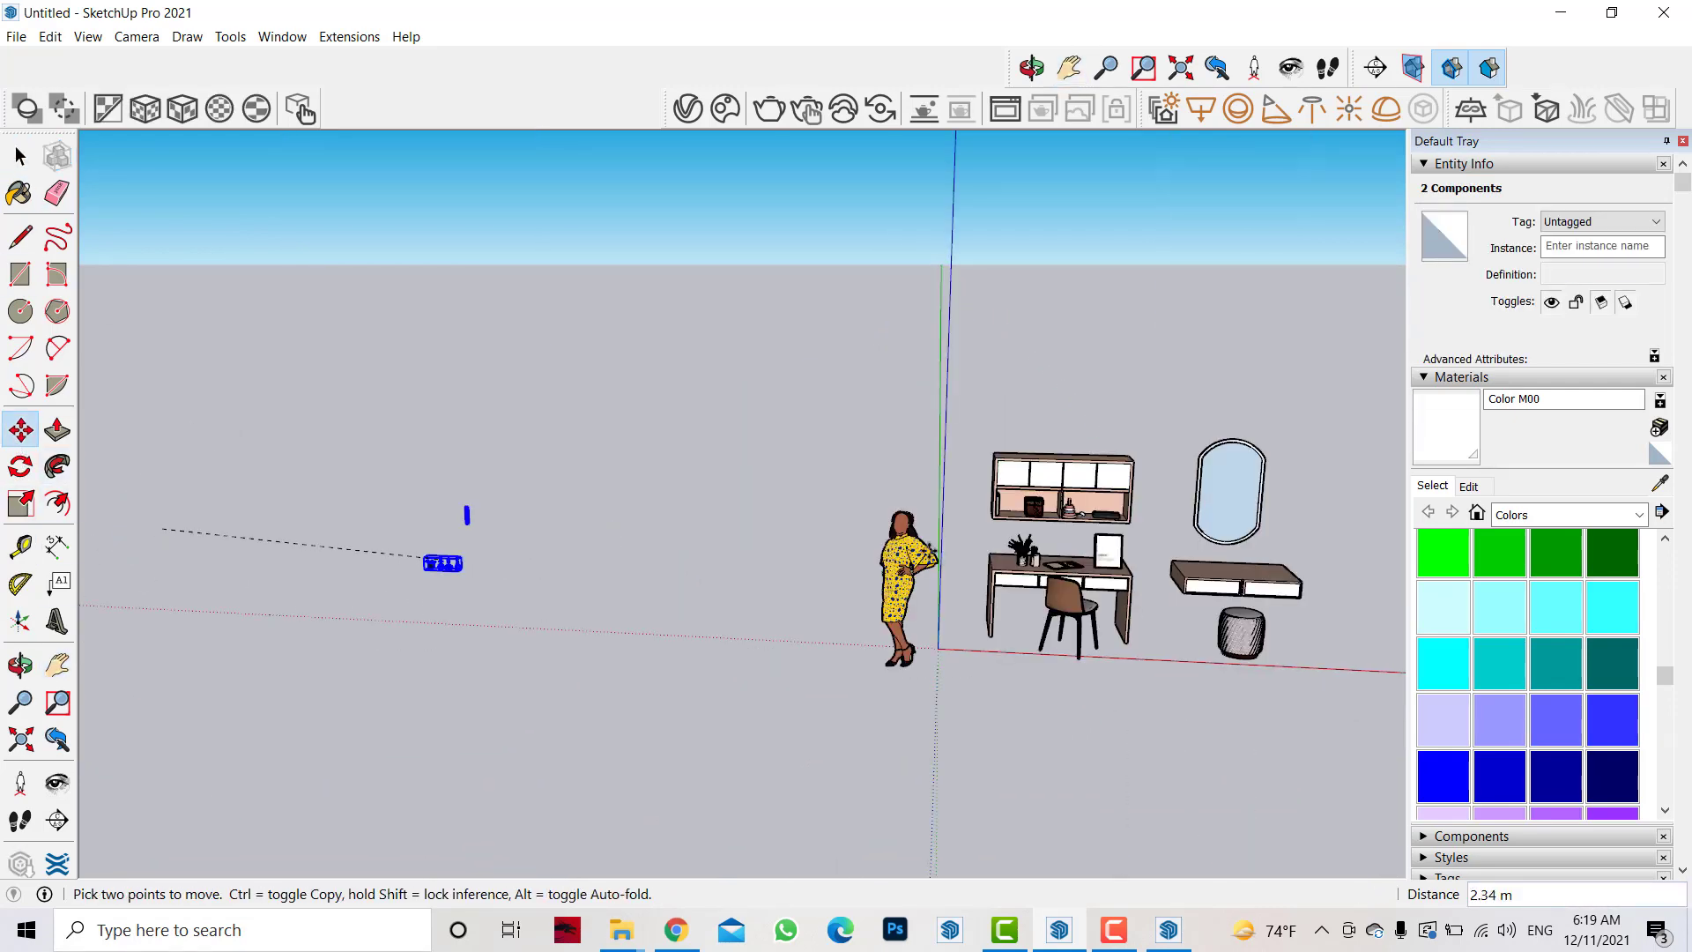
pyautogui.scroll(3, 1185, 562)
pyautogui.scroll(2, 1180, 557)
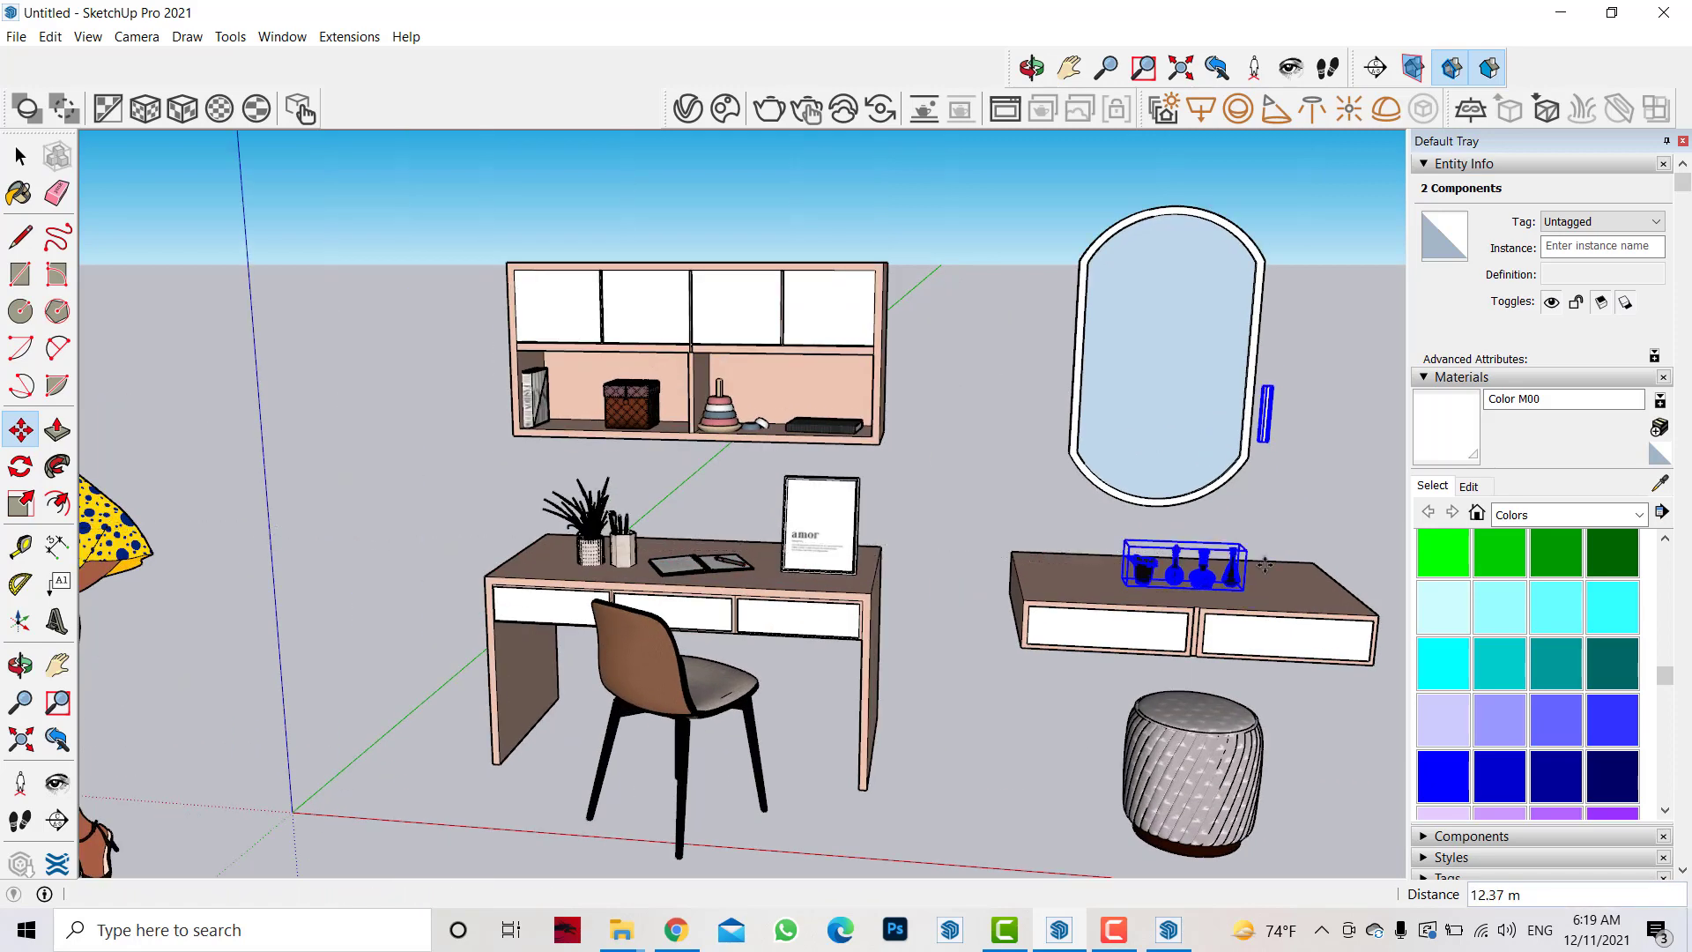
pyautogui.moveTo(62, 675)
pyautogui.keyDown('shift'); pyautogui.mouseDown(button='middle')
pyautogui.moveTo(265, 529)
pyautogui.moveTo(56, 502)
pyautogui.mouseUp(button='middle'); pyautogui.keyUp('shift')
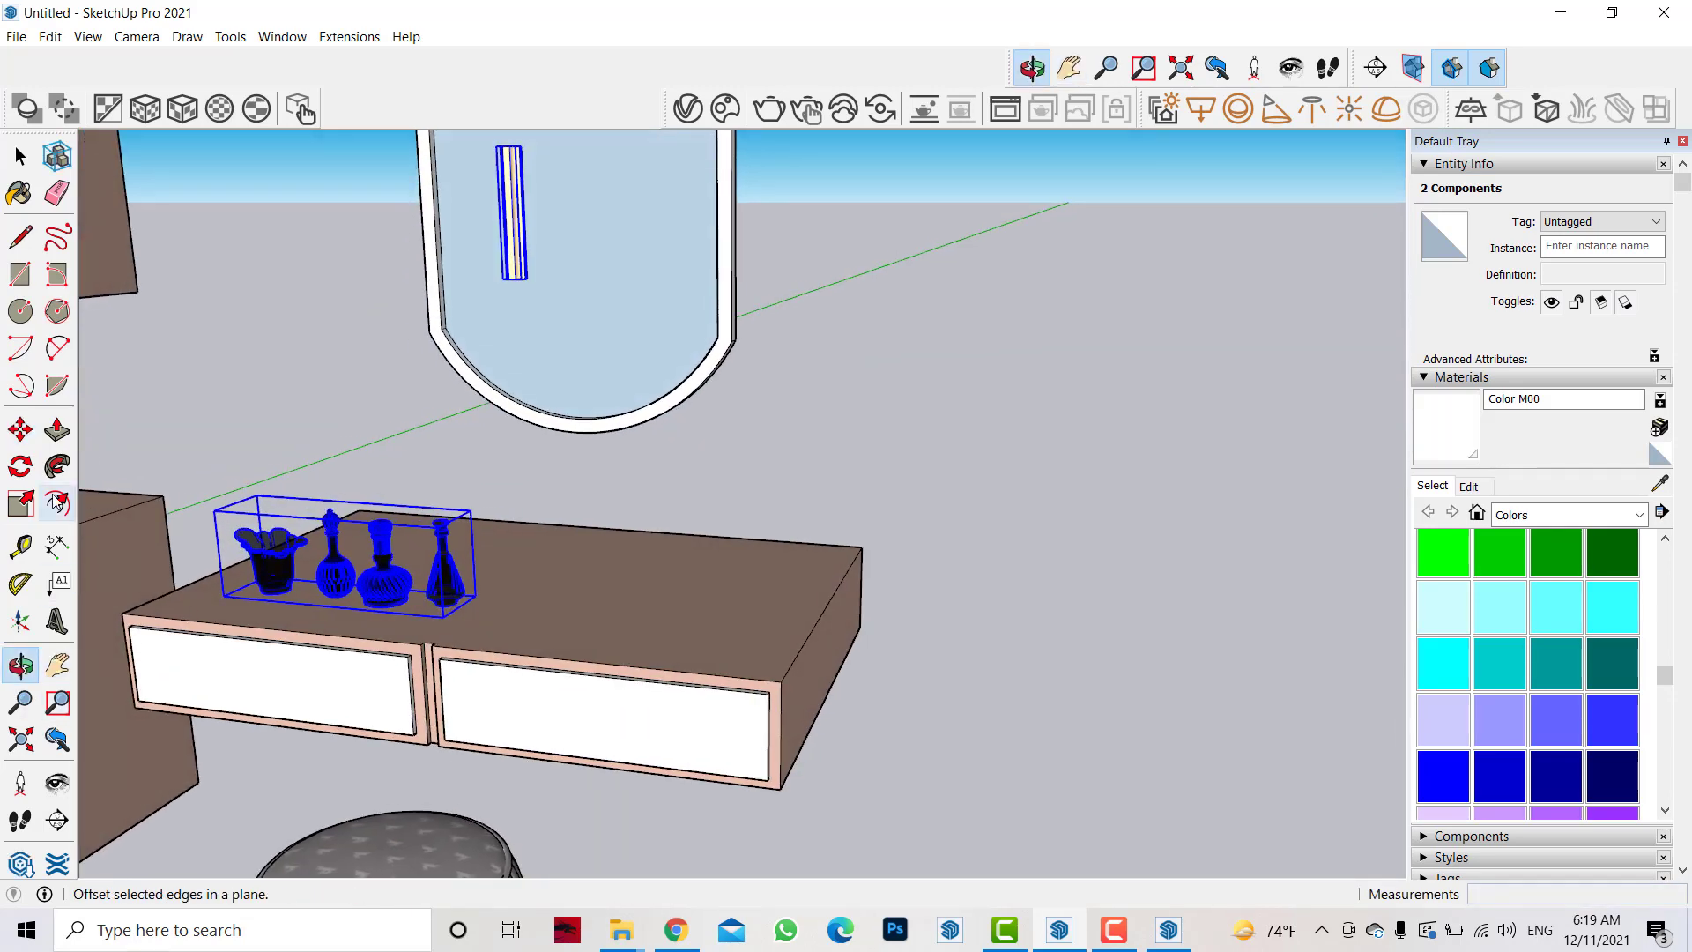
# - Place the vases standing on the console top, fine-tuning their position
pyautogui.click(21, 429)
pyautogui.click(445, 600)
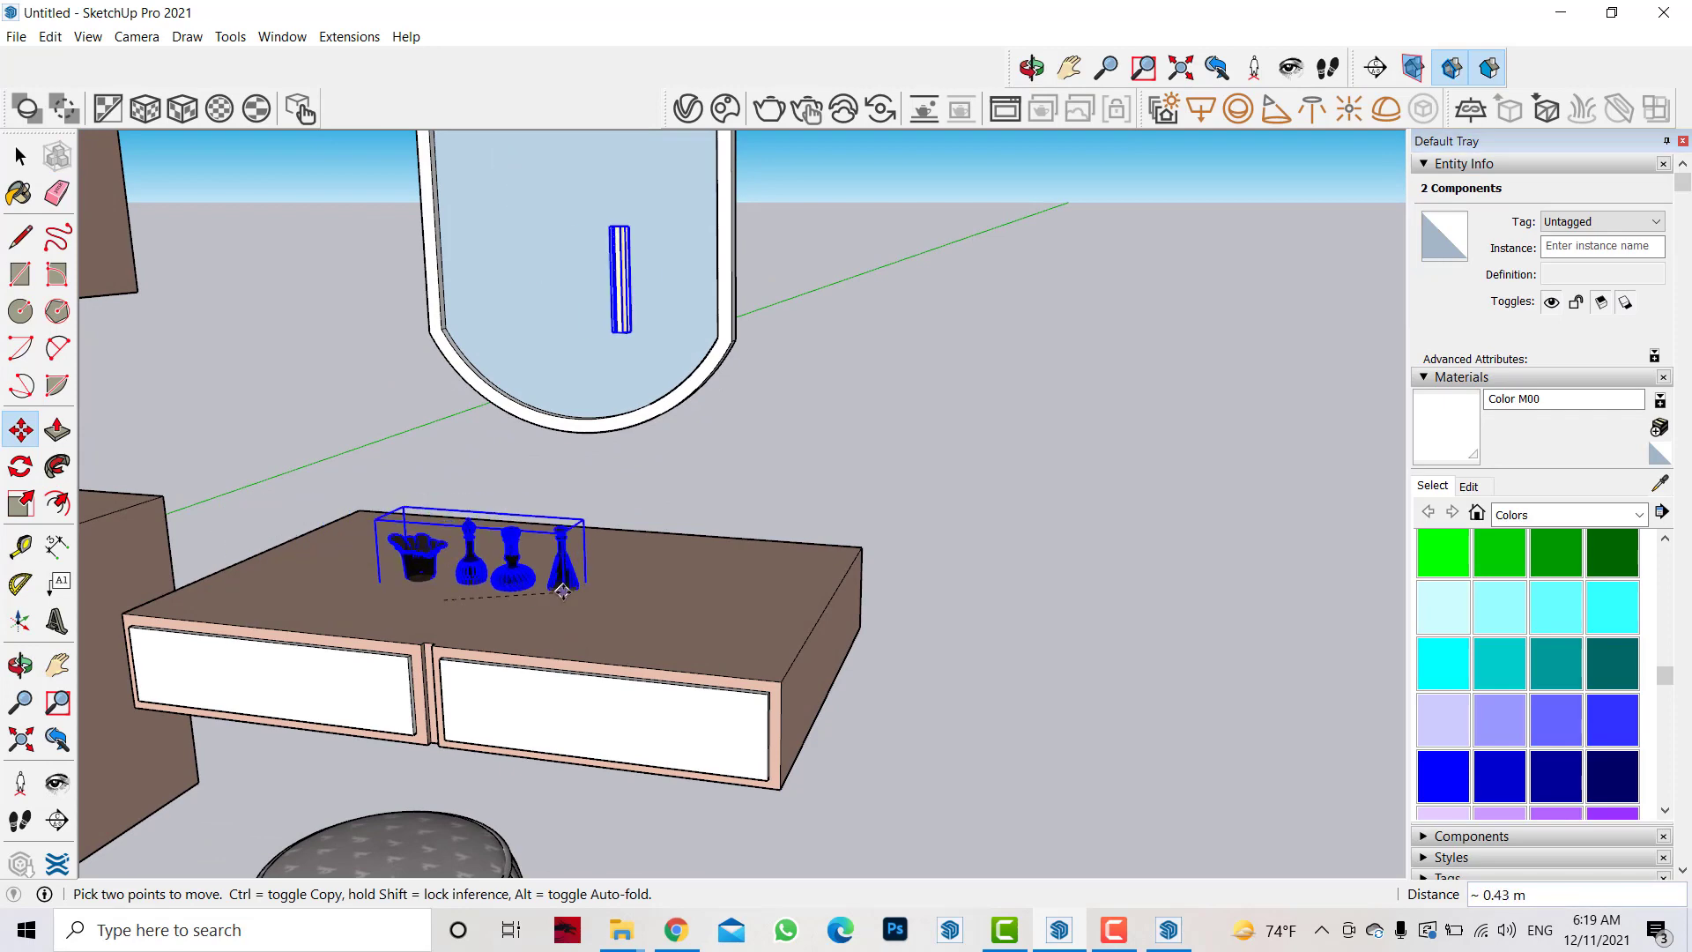
pyautogui.click(571, 372)
pyautogui.scroll(1, 362, 405)
pyautogui.scroll(3, 501, 571)
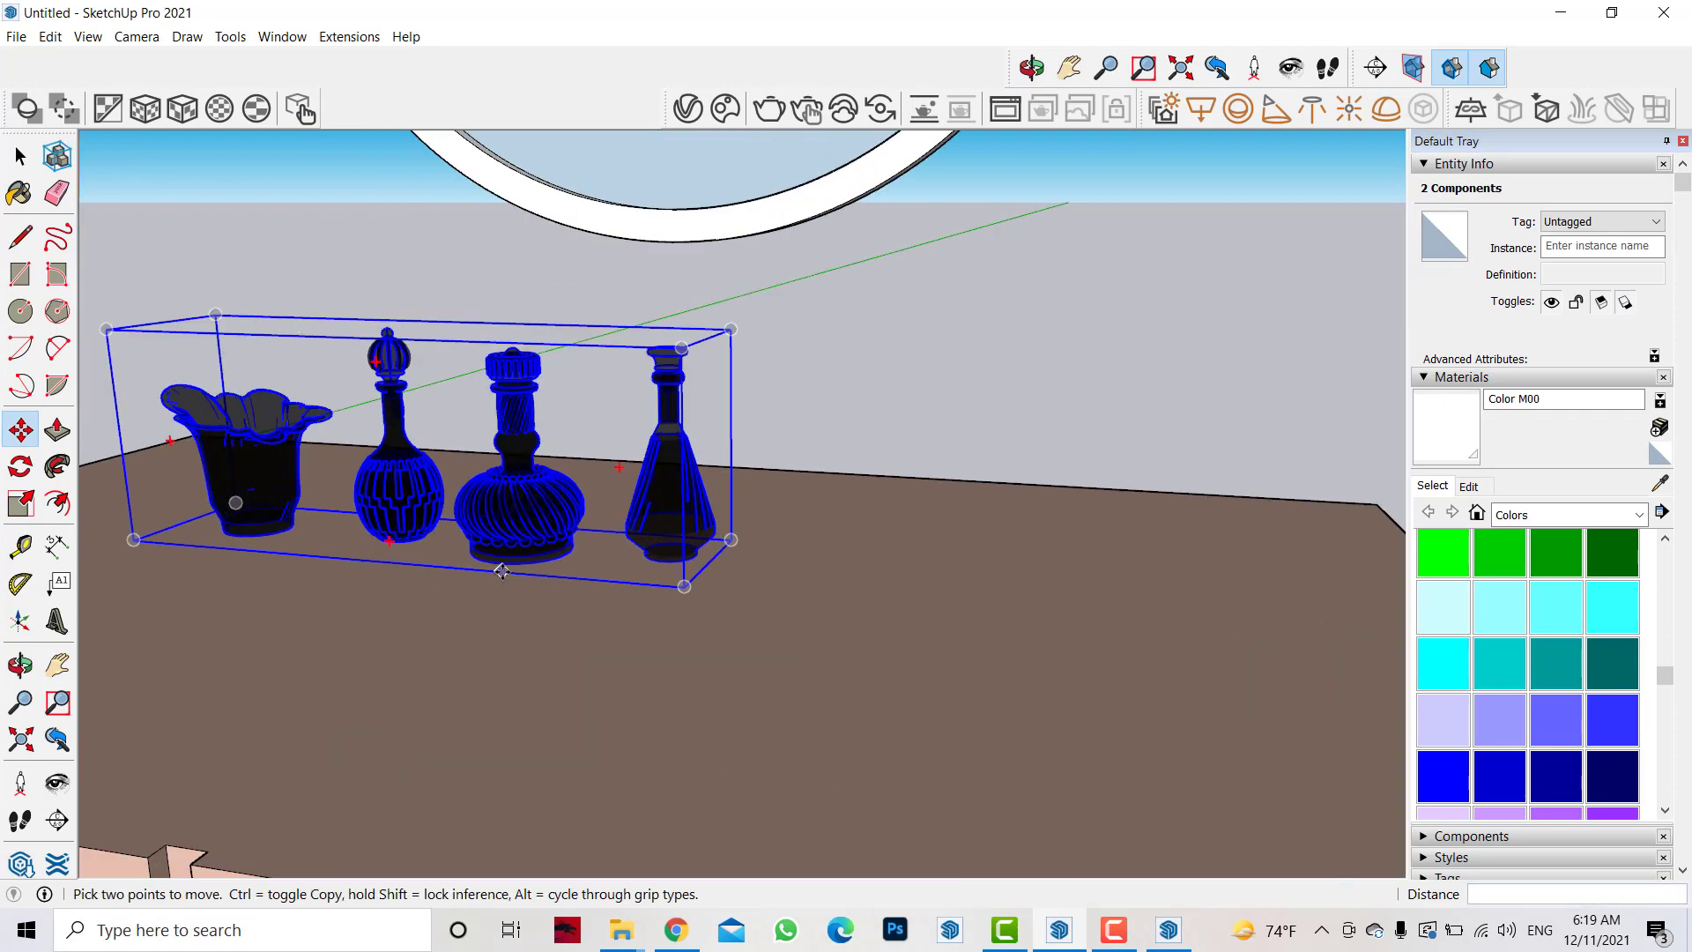
pyautogui.click(511, 564)
pyautogui.click(514, 610)
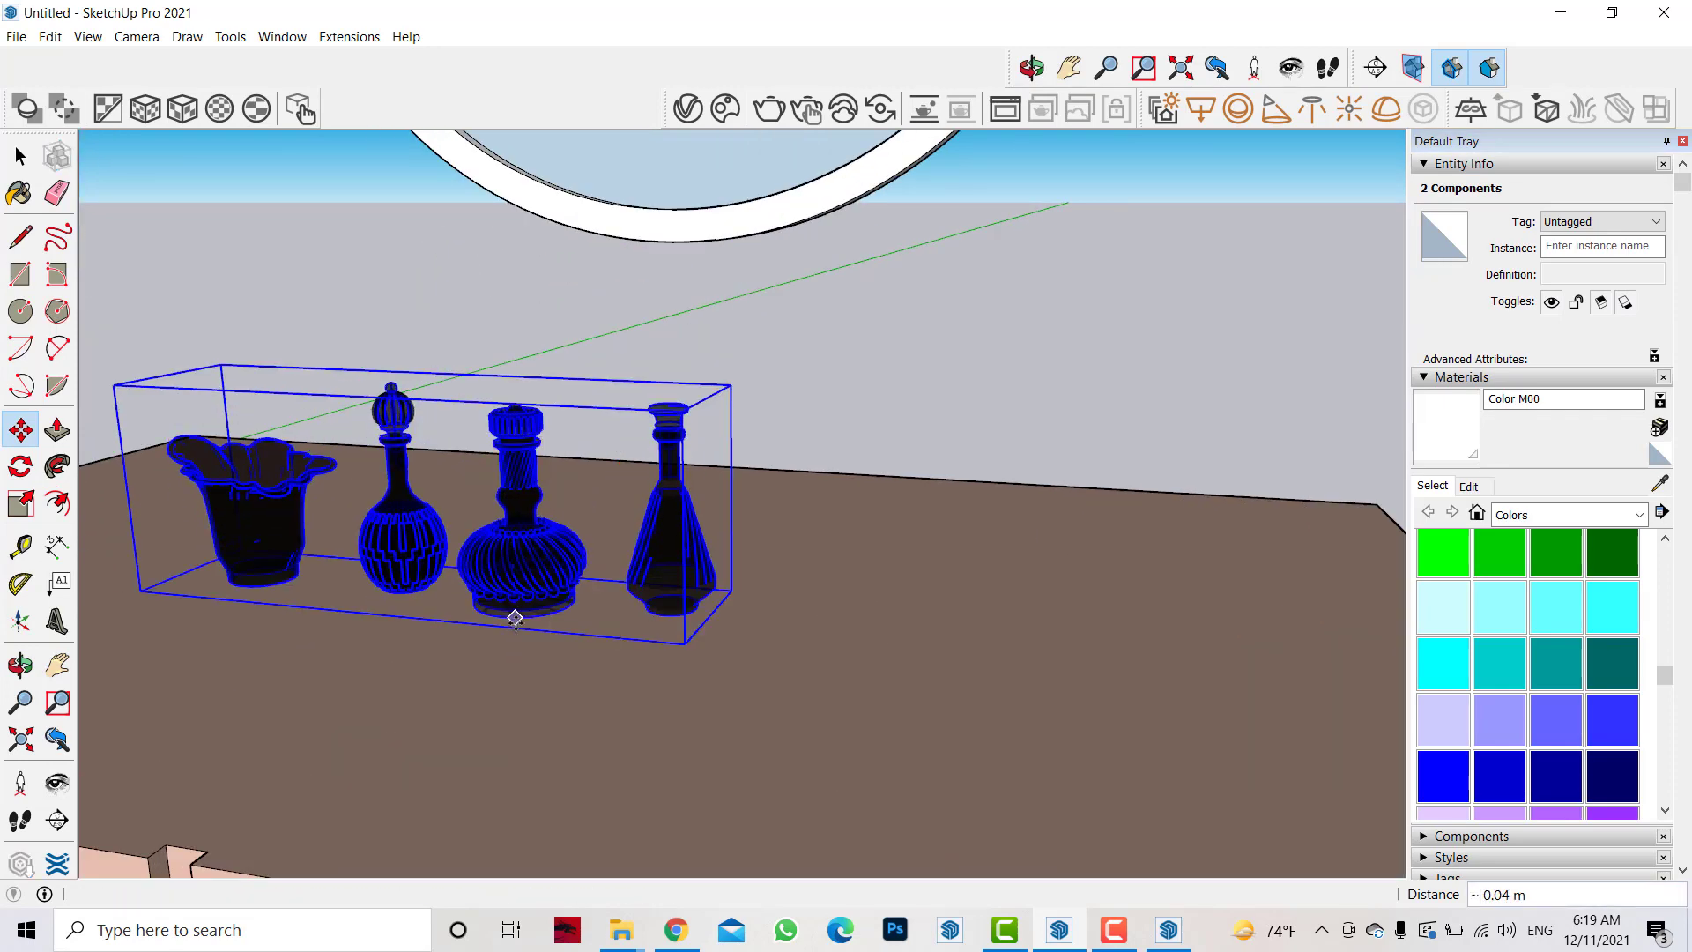
pyautogui.scroll(-3, 709, 698)
pyautogui.scroll(-4, 709, 699)
# - Select the handle bar in front of the mirror
pyautogui.press('space')
pyautogui.click(948, 510)
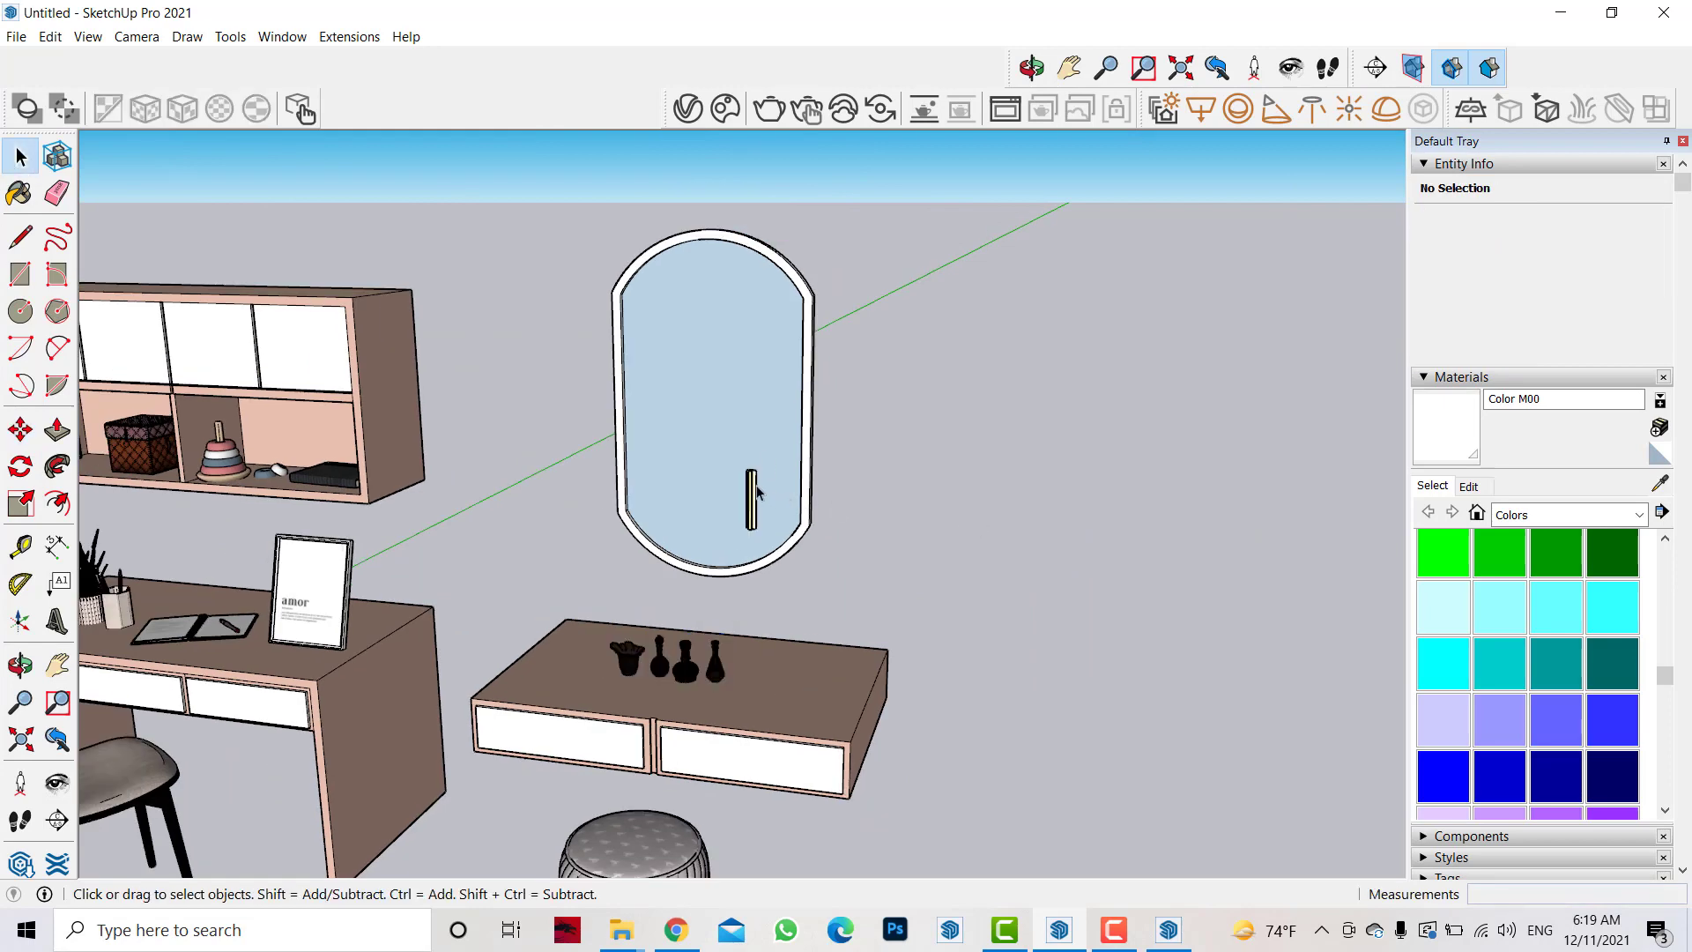
pyautogui.click(751, 500)
# - Zoom in on the handle bar and attempt a rotation, then cancel it
pyautogui.click(20, 431)
pyautogui.scroll(1, 760, 448)
pyautogui.scroll(3, 745, 787)
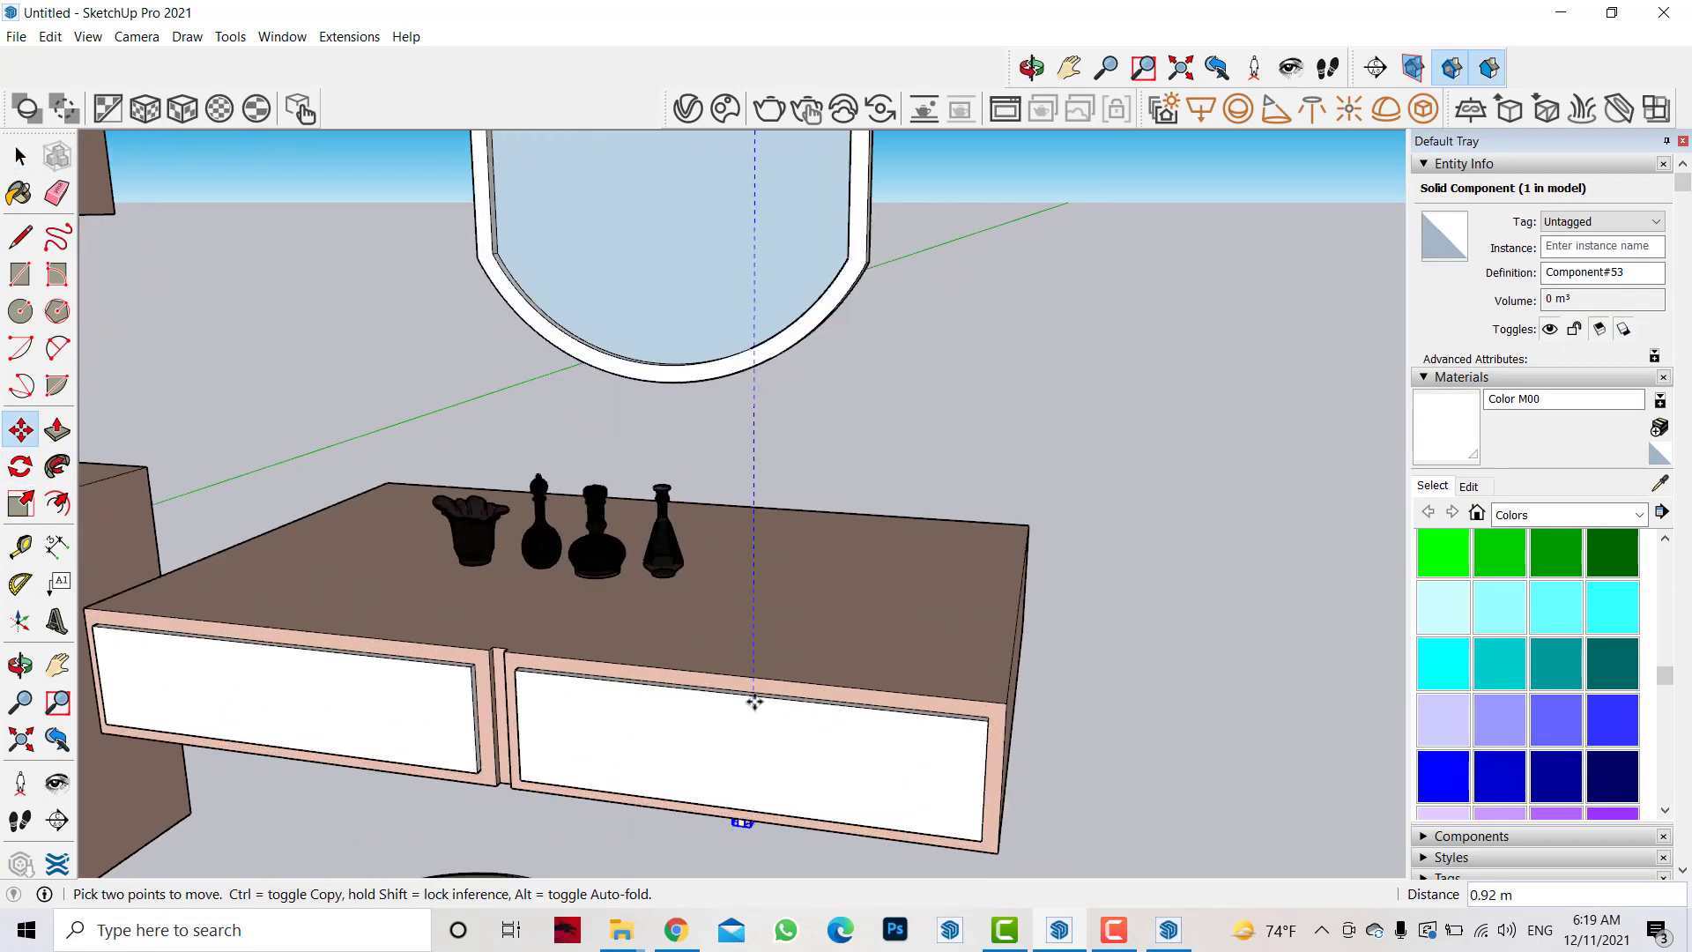
pyautogui.moveTo(755, 698); pyautogui.dragTo(564, 755, button='middle')
pyautogui.scroll(3, 564, 755)
pyautogui.scroll(-2, 564, 755)
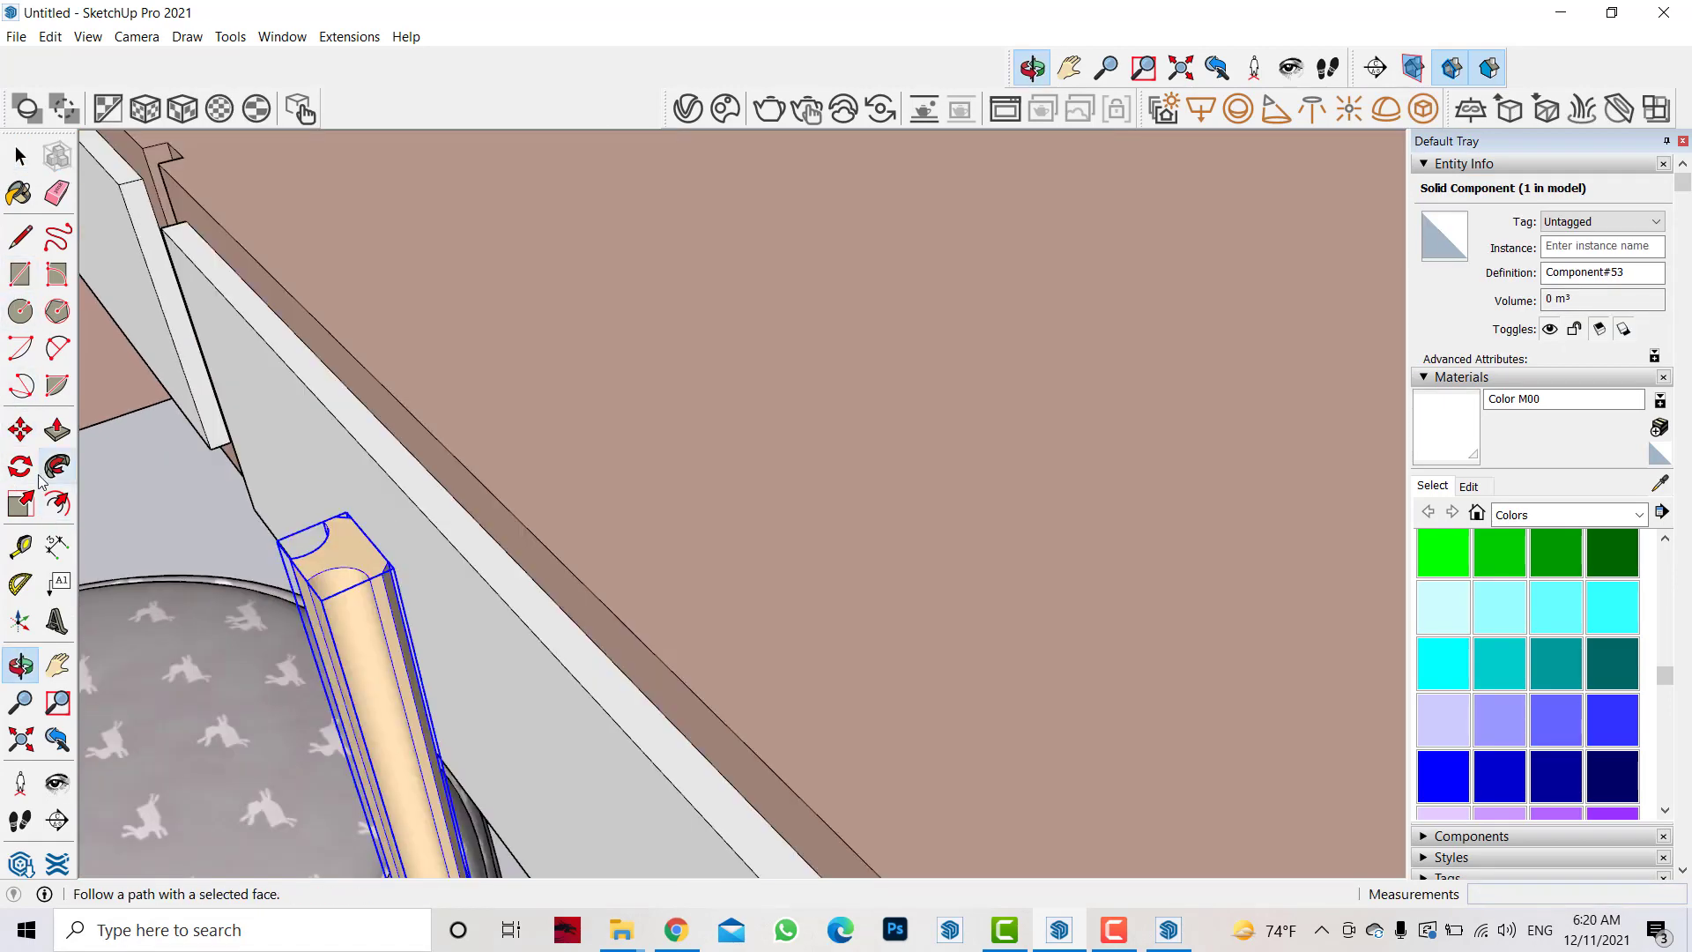
pyautogui.click(21, 467)
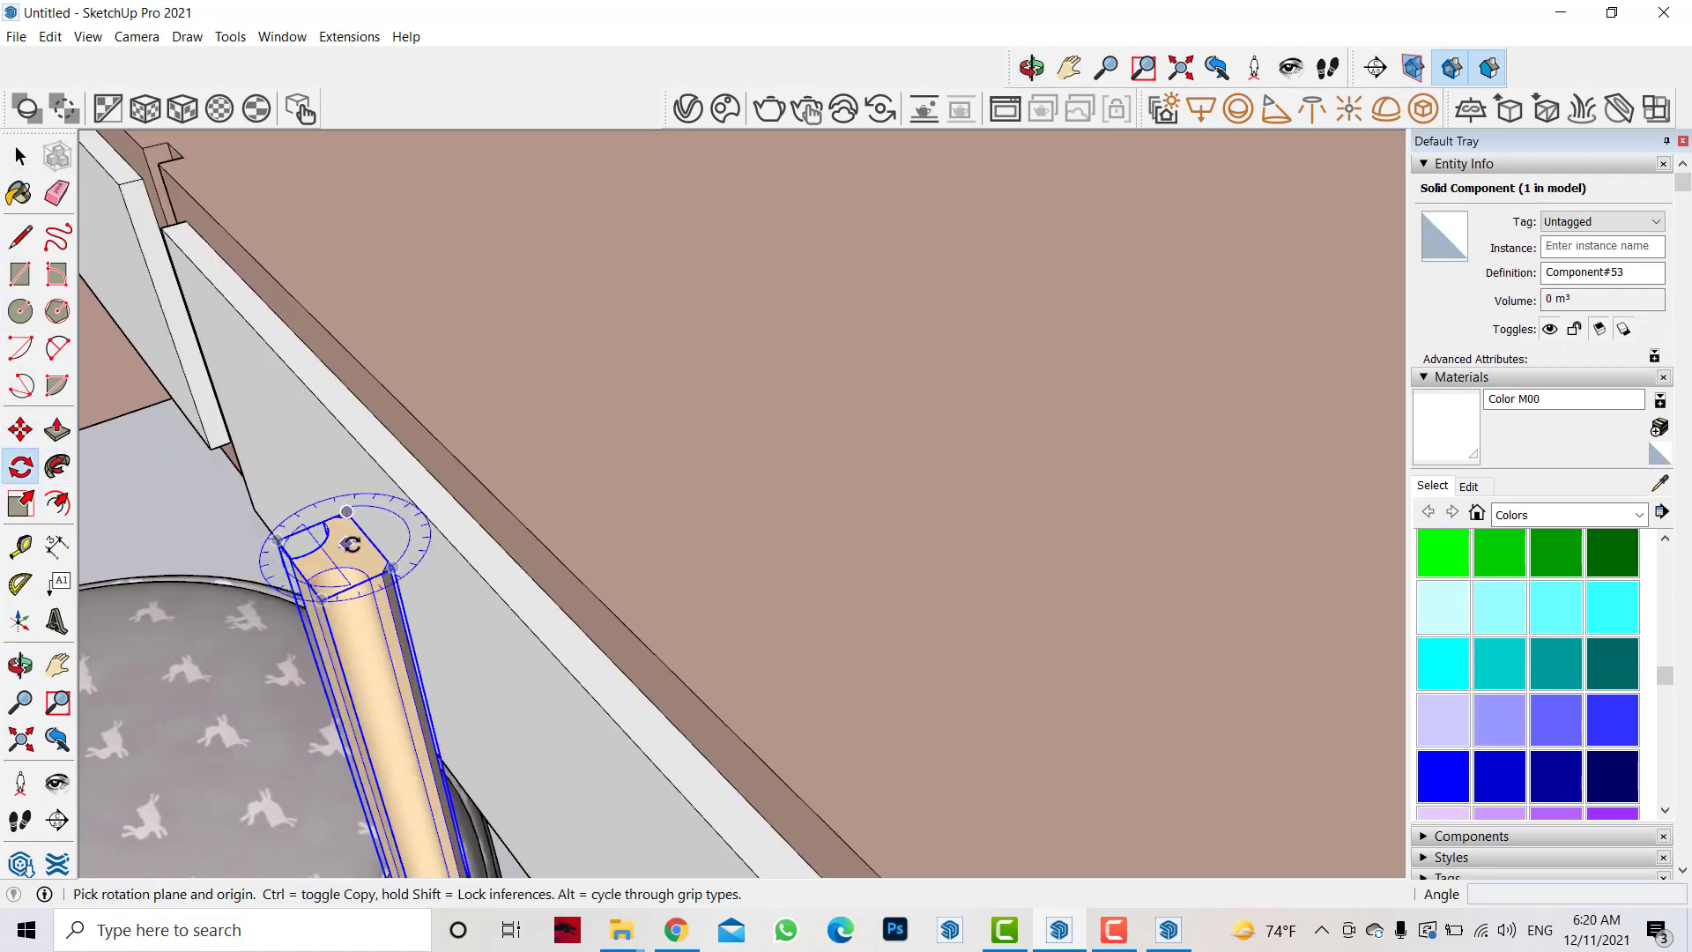
pyautogui.moveTo(367, 567); pyautogui.dragTo(352, 541)
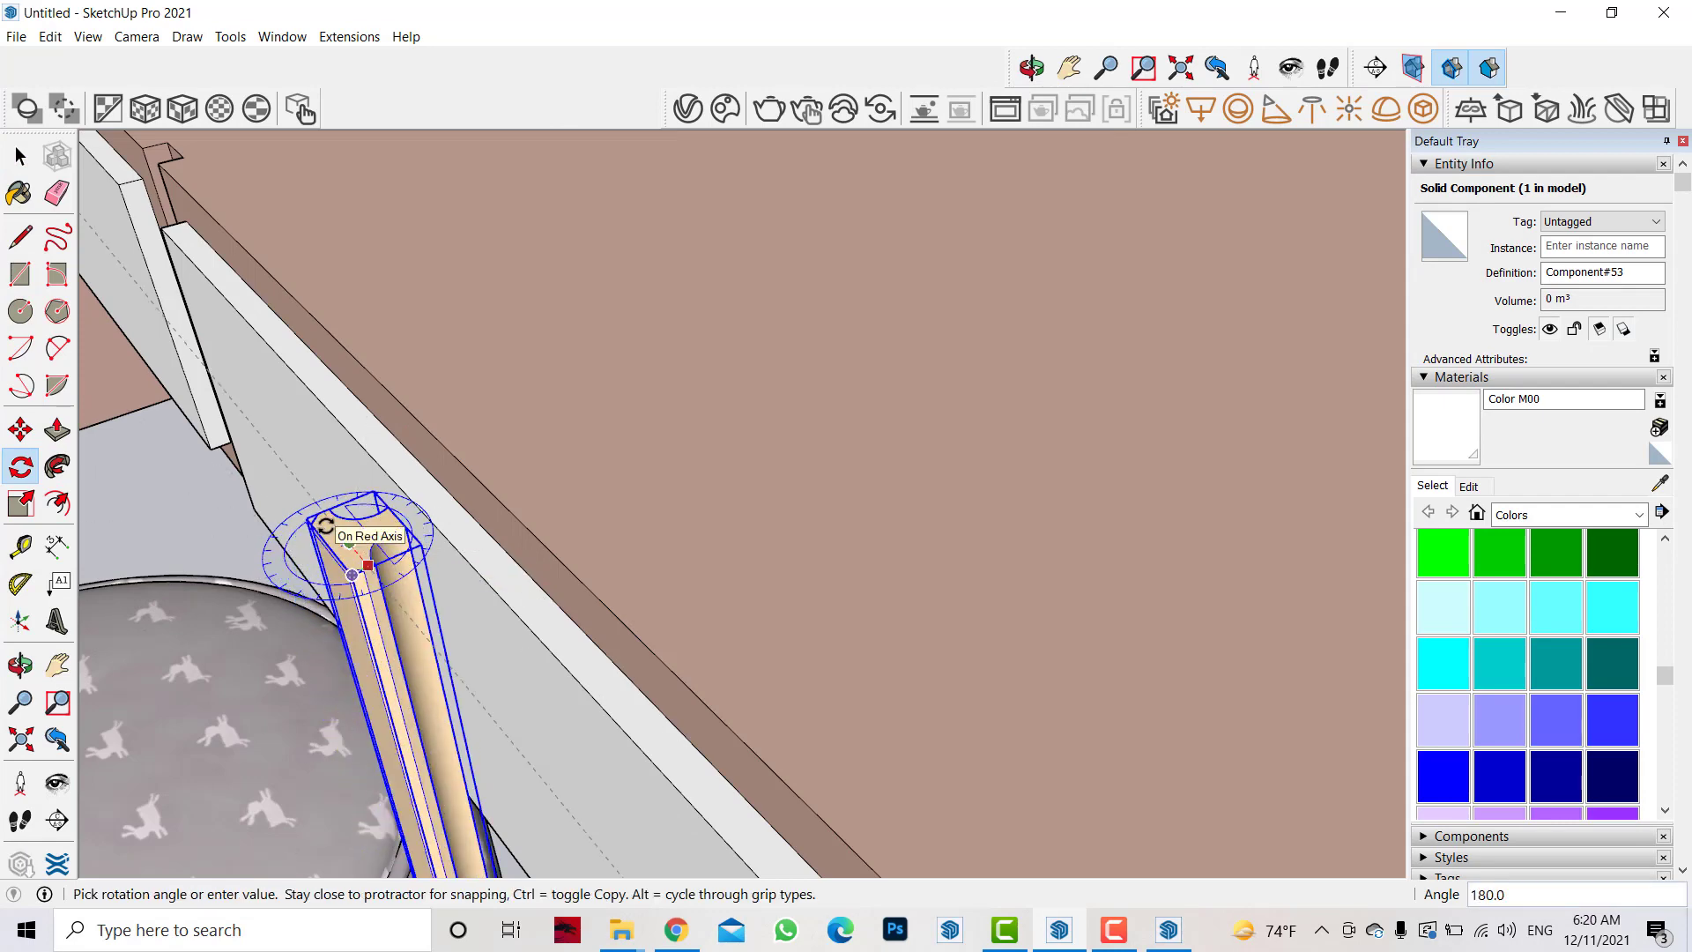
pyautogui.press('Escape')
pyautogui.scroll(-3, 551, 563)
pyautogui.moveTo(571, 673); pyautogui.dragTo(616, 702)
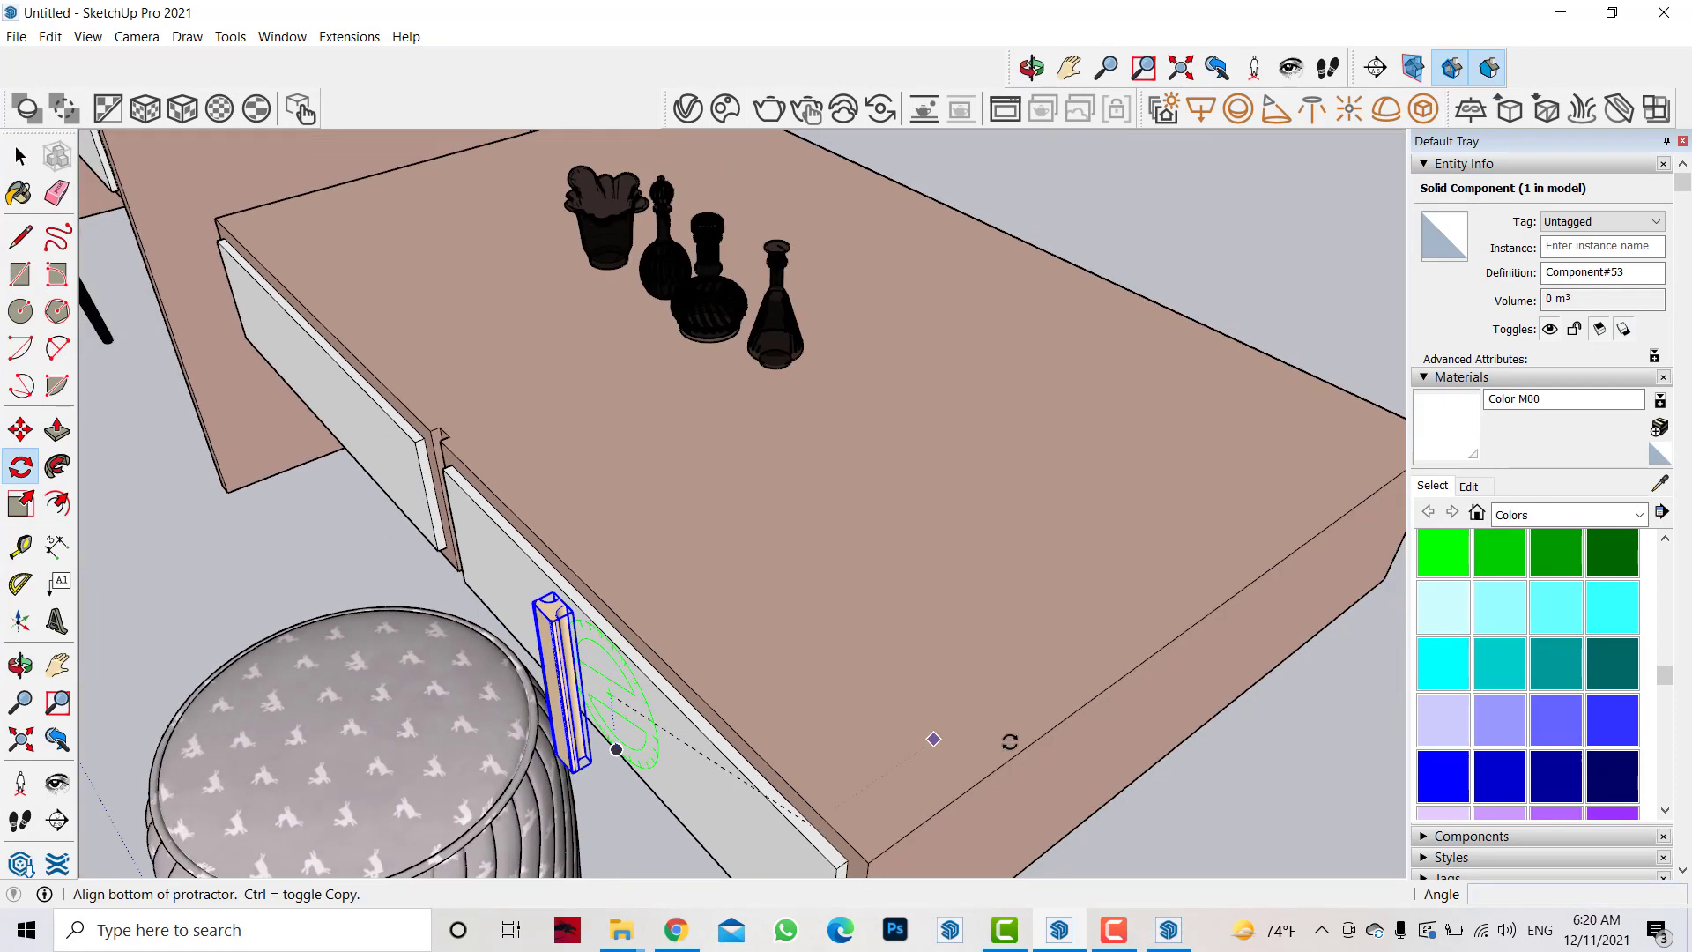
pyautogui.scroll(-5, 616, 702)
pyautogui.moveTo(394, 656)
pyautogui.mouseDown(button='middle')
pyautogui.moveTo(974, 679)
pyautogui.moveTo(236, 361)
pyautogui.mouseUp(button='middle')
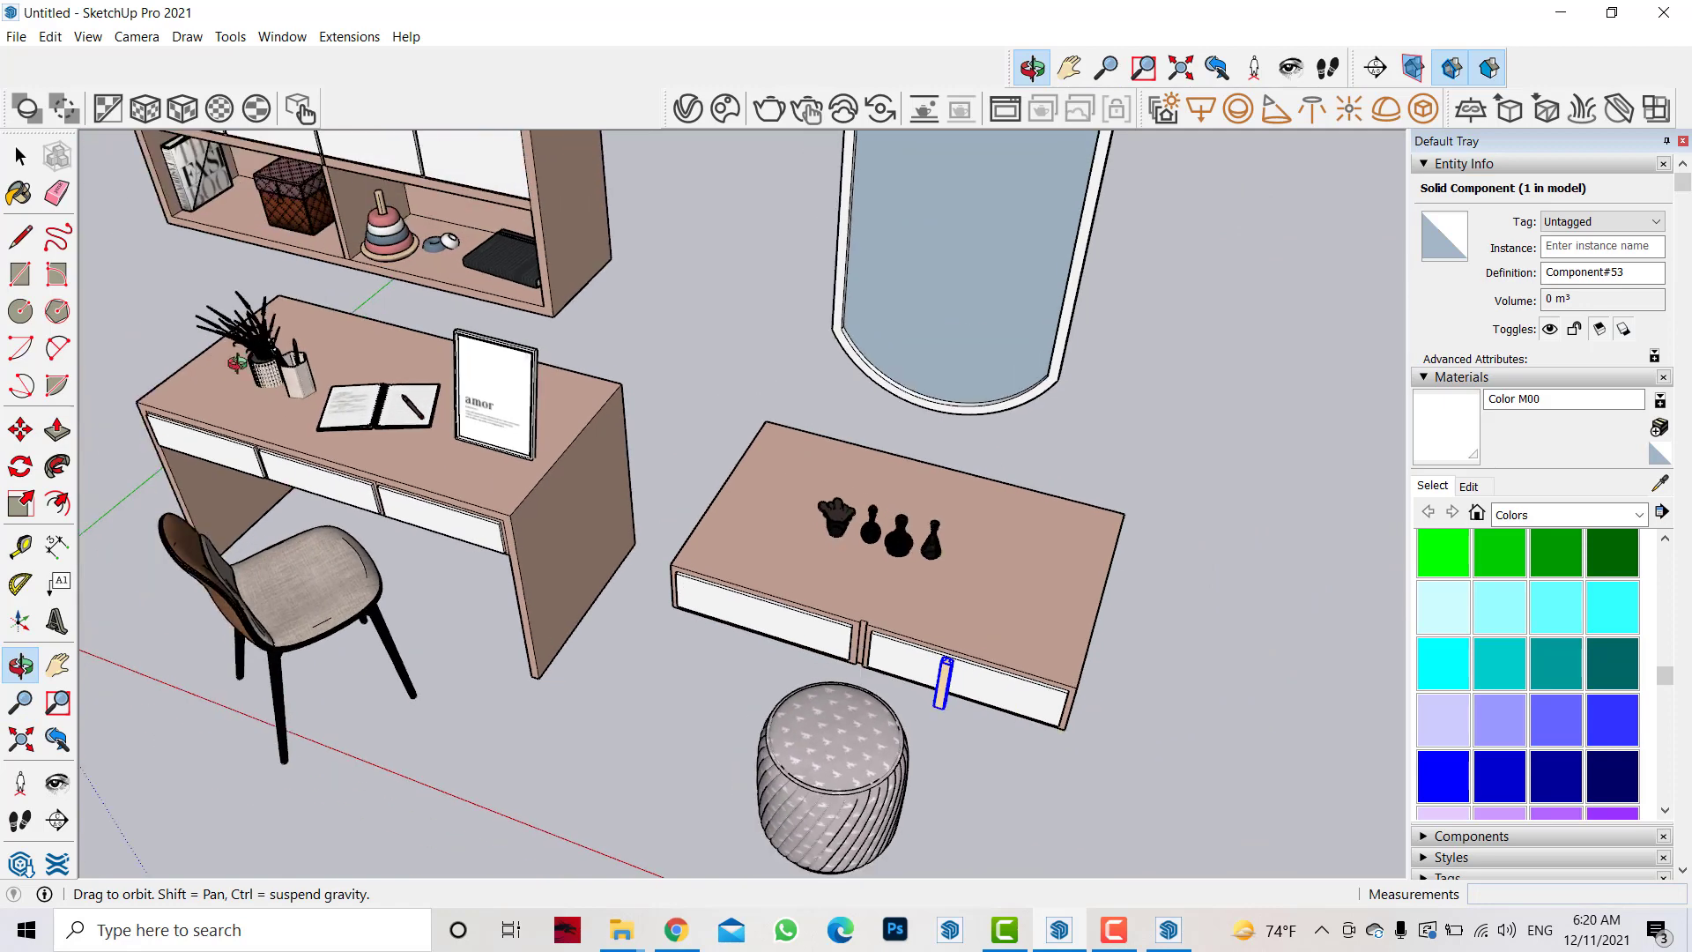
pyautogui.keyDown('shift'); pyautogui.moveTo(83, 637); pyautogui.dragTo(44, 740, button='middle'); pyautogui.keyUp('shift')
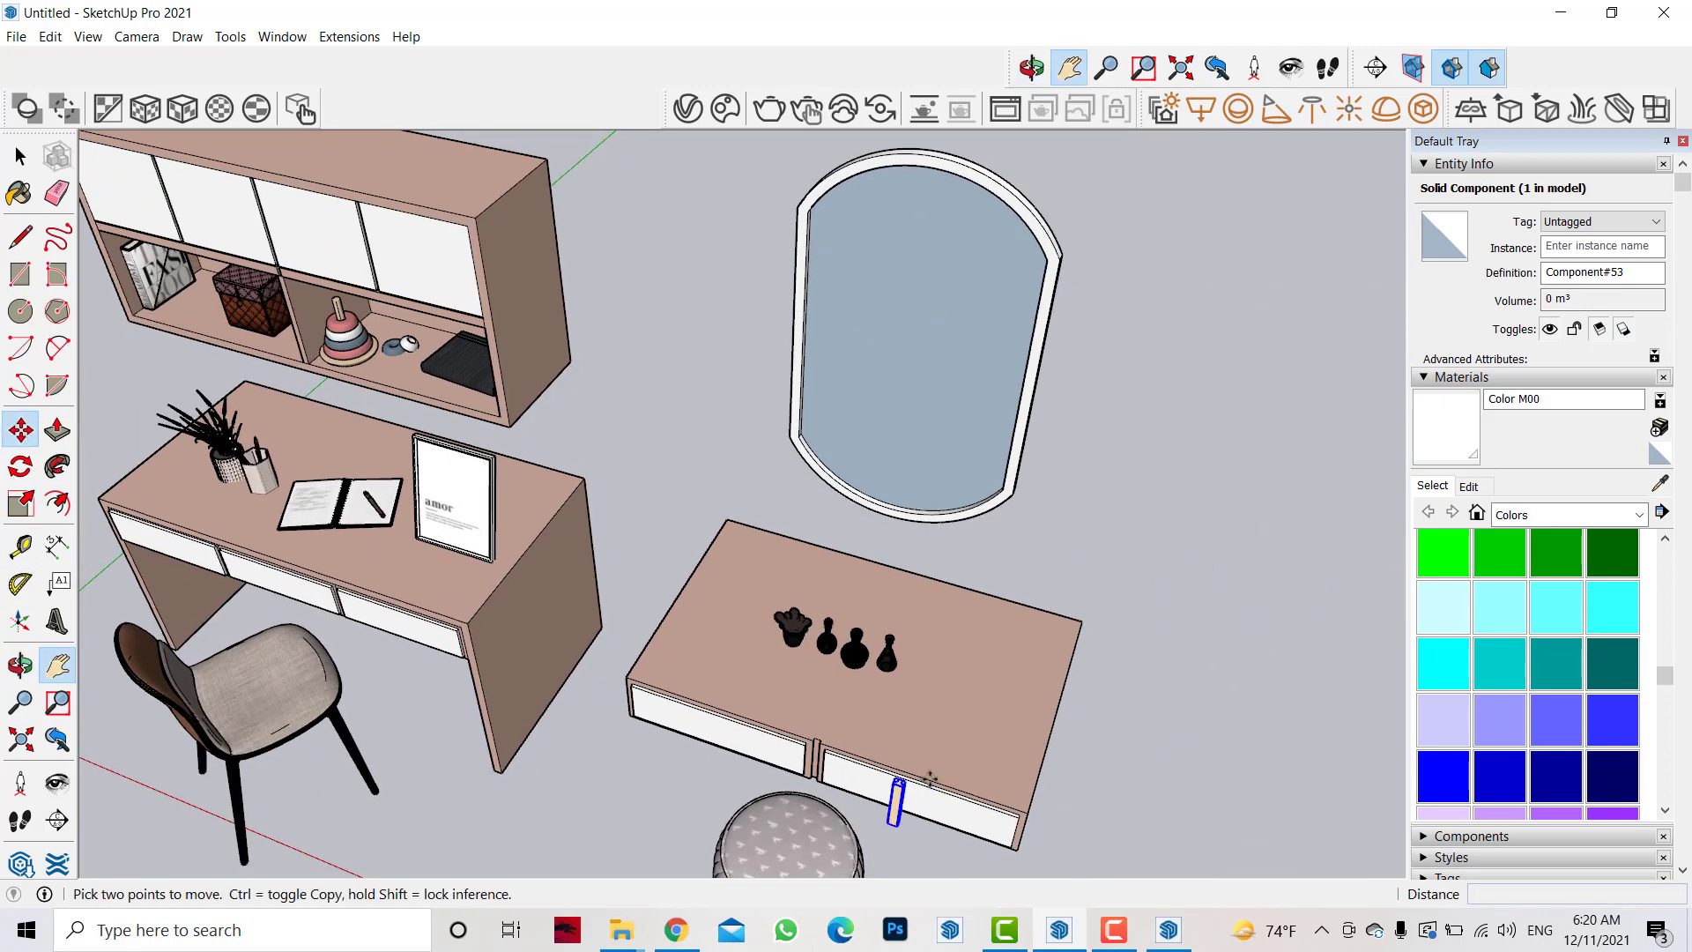
# - Copy the handle and rotate it 90° to lie horizontal on the drawer
pyautogui.click(930, 778)
pyautogui.press('ctrl')
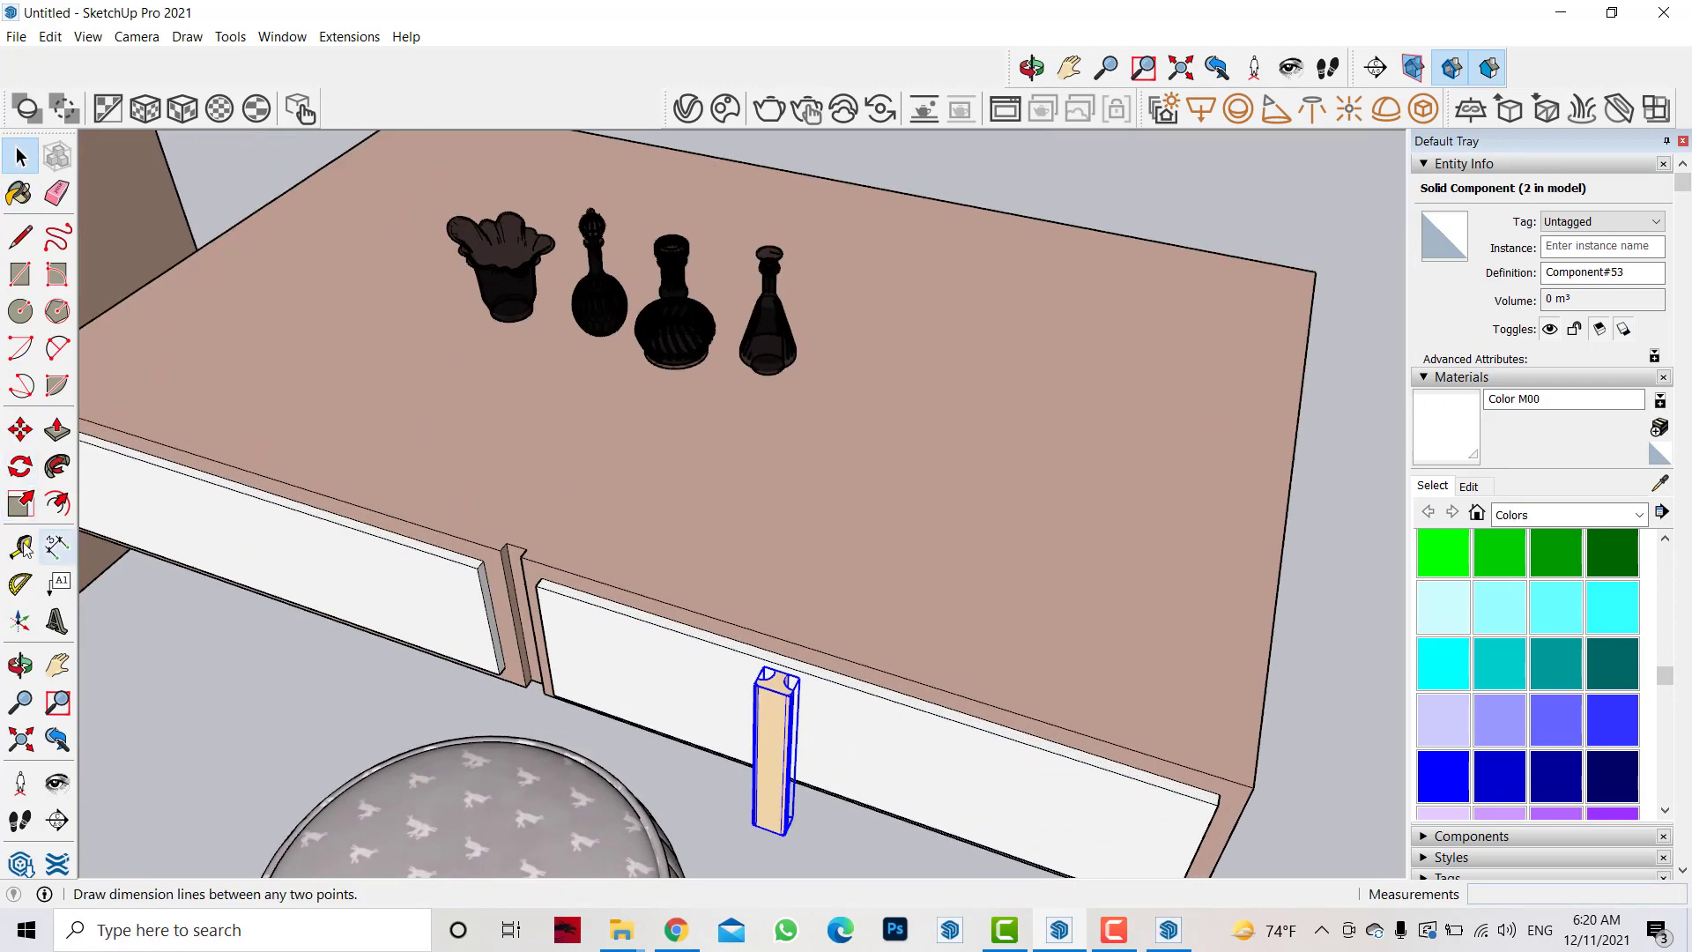
pyautogui.click(21, 466)
pyautogui.click(944, 755)
pyautogui.click(940, 776)
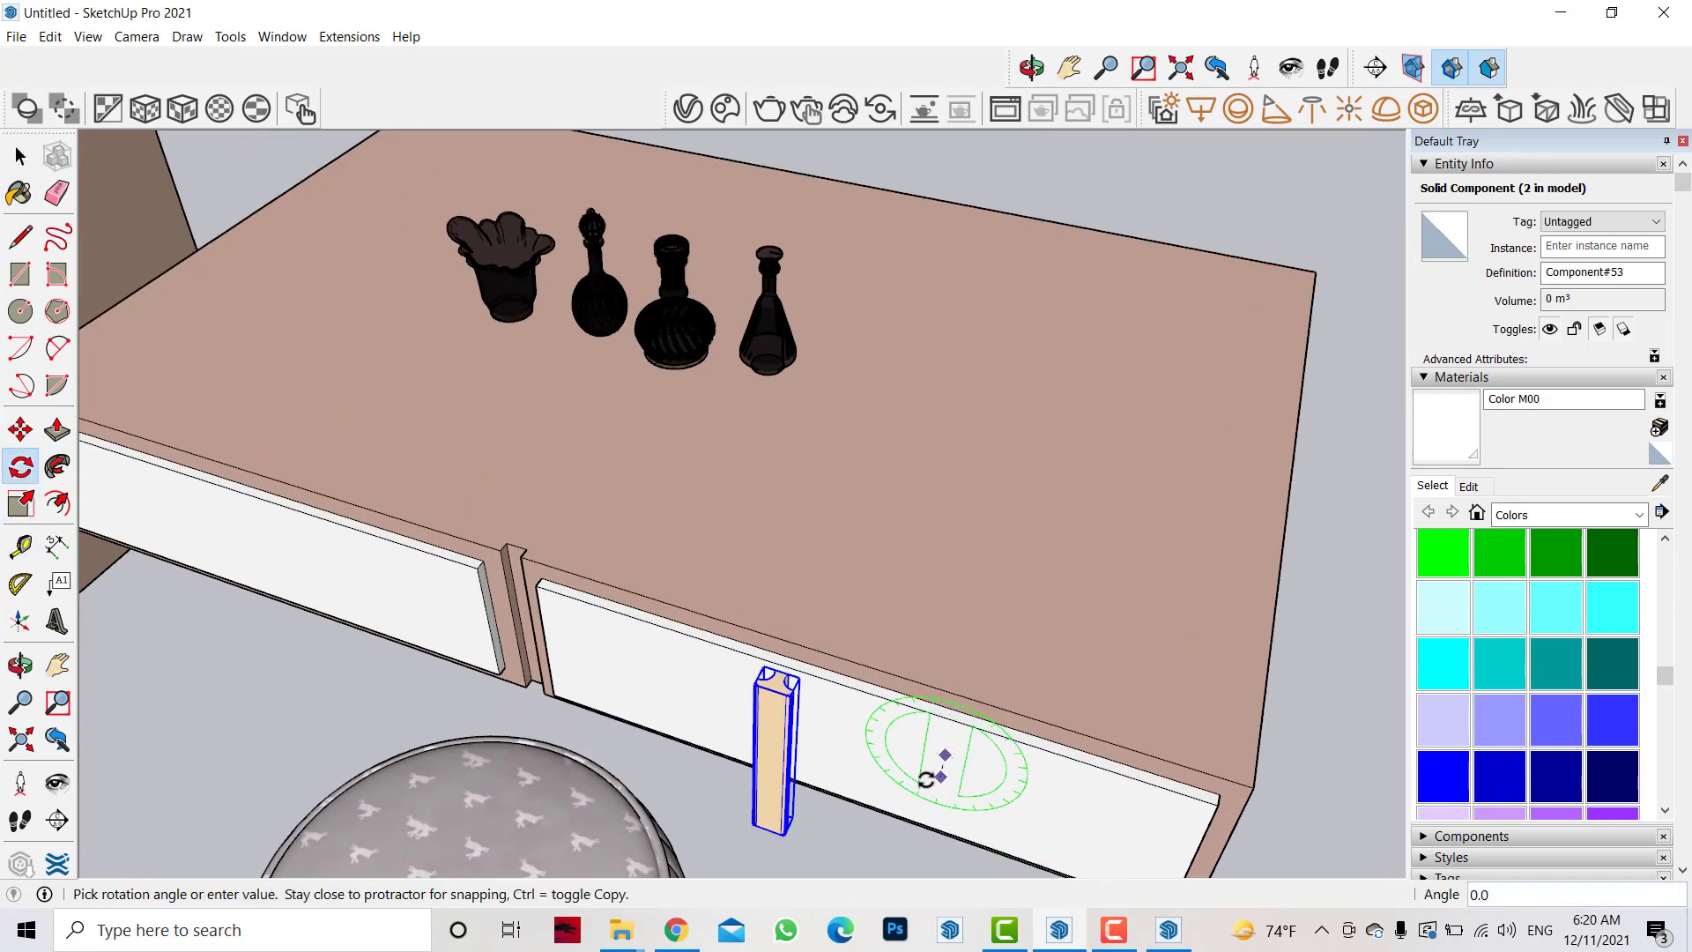
pyautogui.click(875, 731)
# - Copy the horizontal handle onto the left console drawer
pyautogui.moveTo(1034, 675); pyautogui.dragTo(768, 578, button='middle')
pyautogui.press('m')
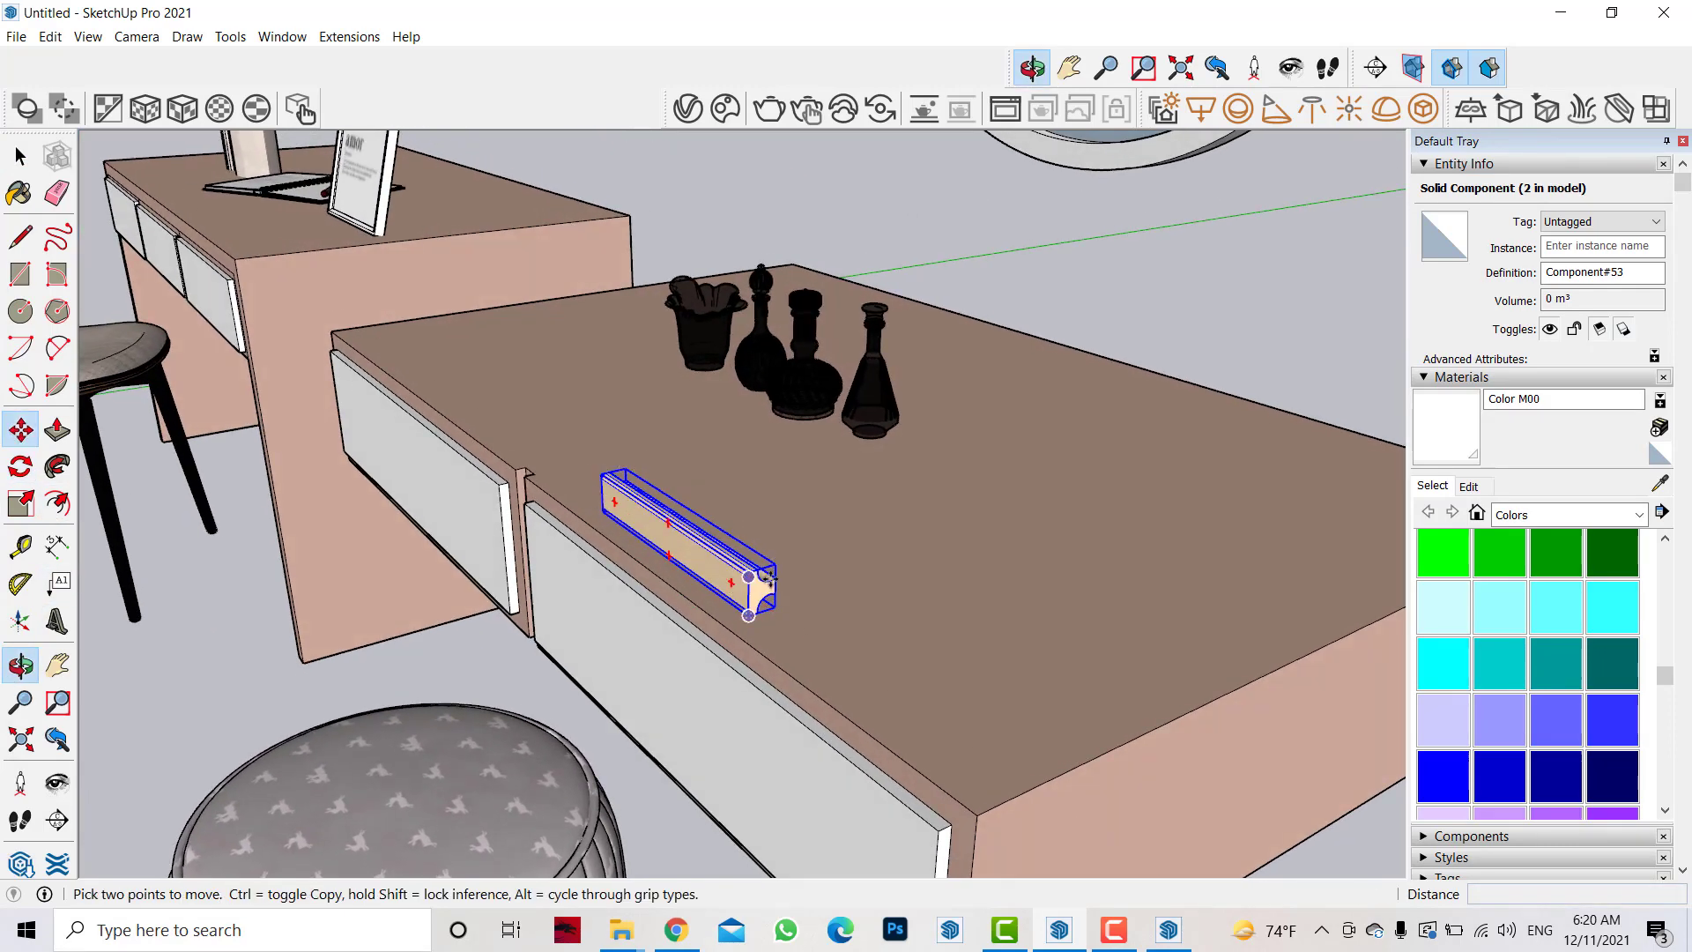
pyautogui.click(769, 578)
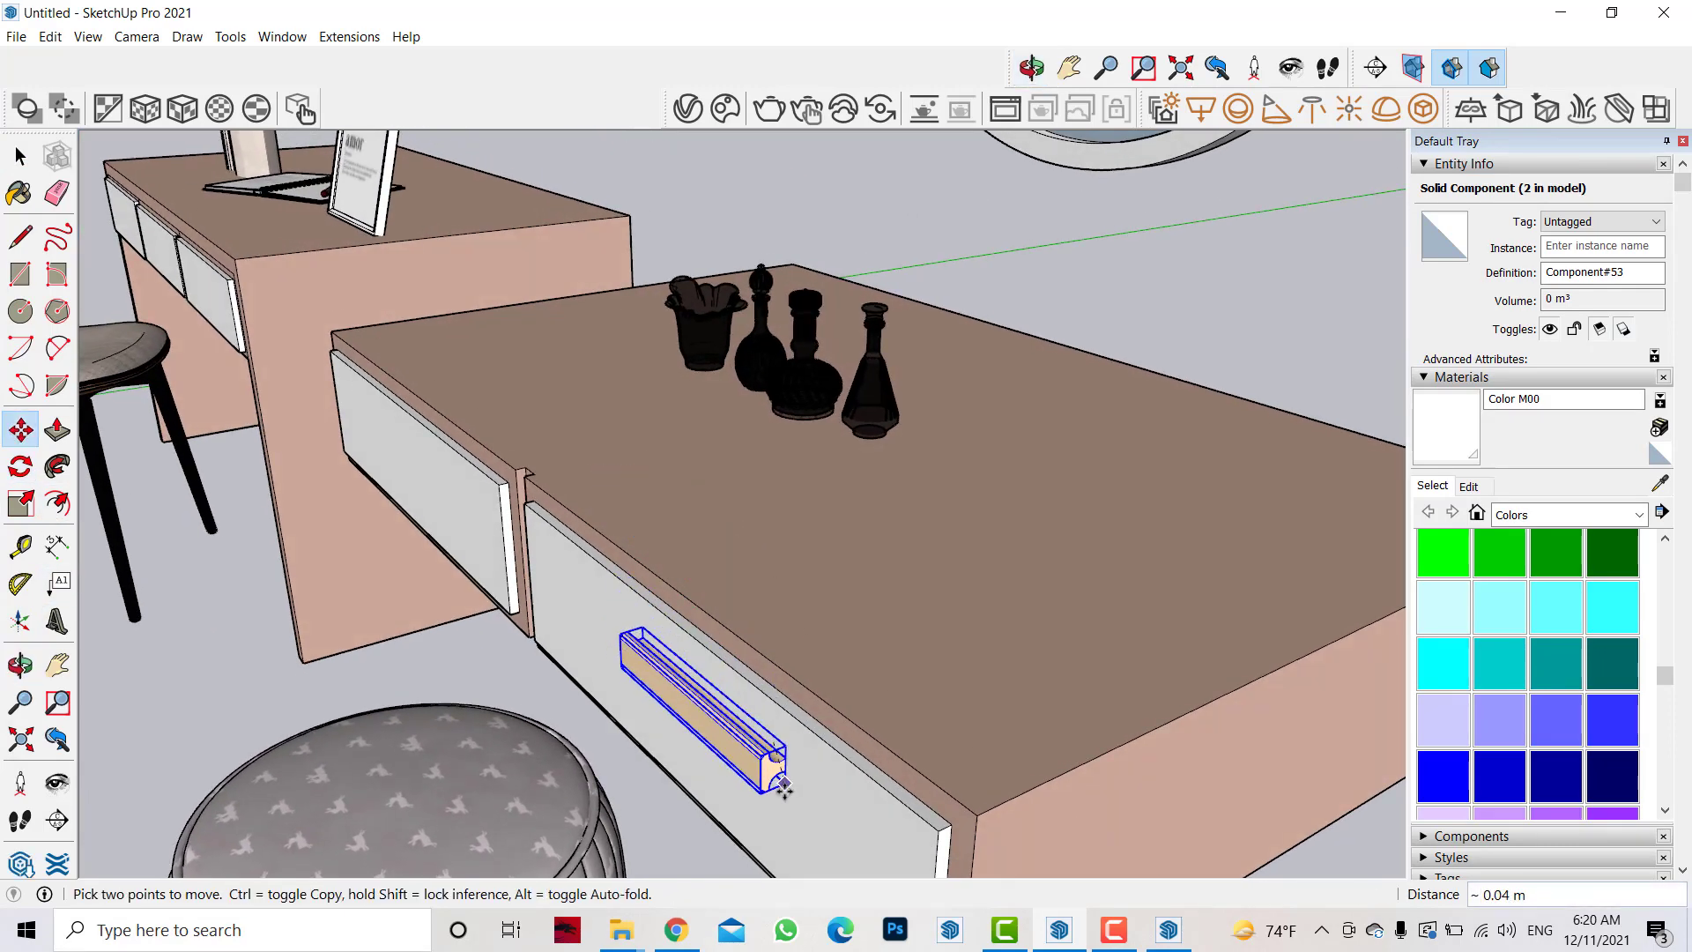
pyautogui.moveTo(740, 547); pyautogui.dragTo(1137, 588, button='middle')
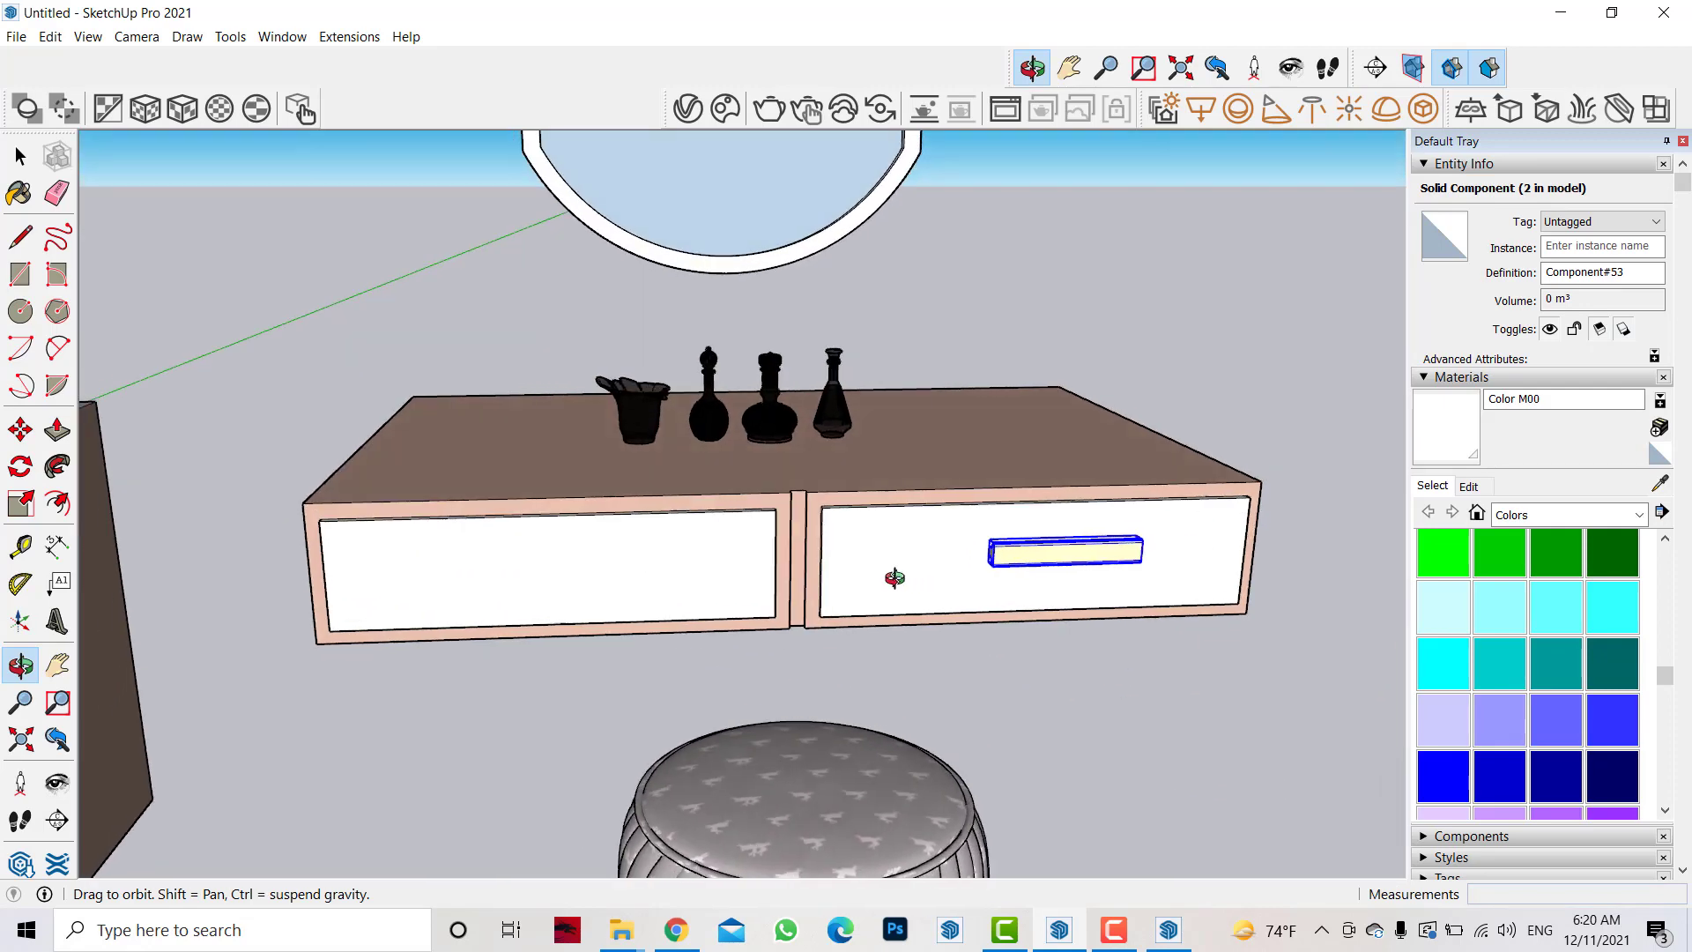
pyautogui.press('ctrl')
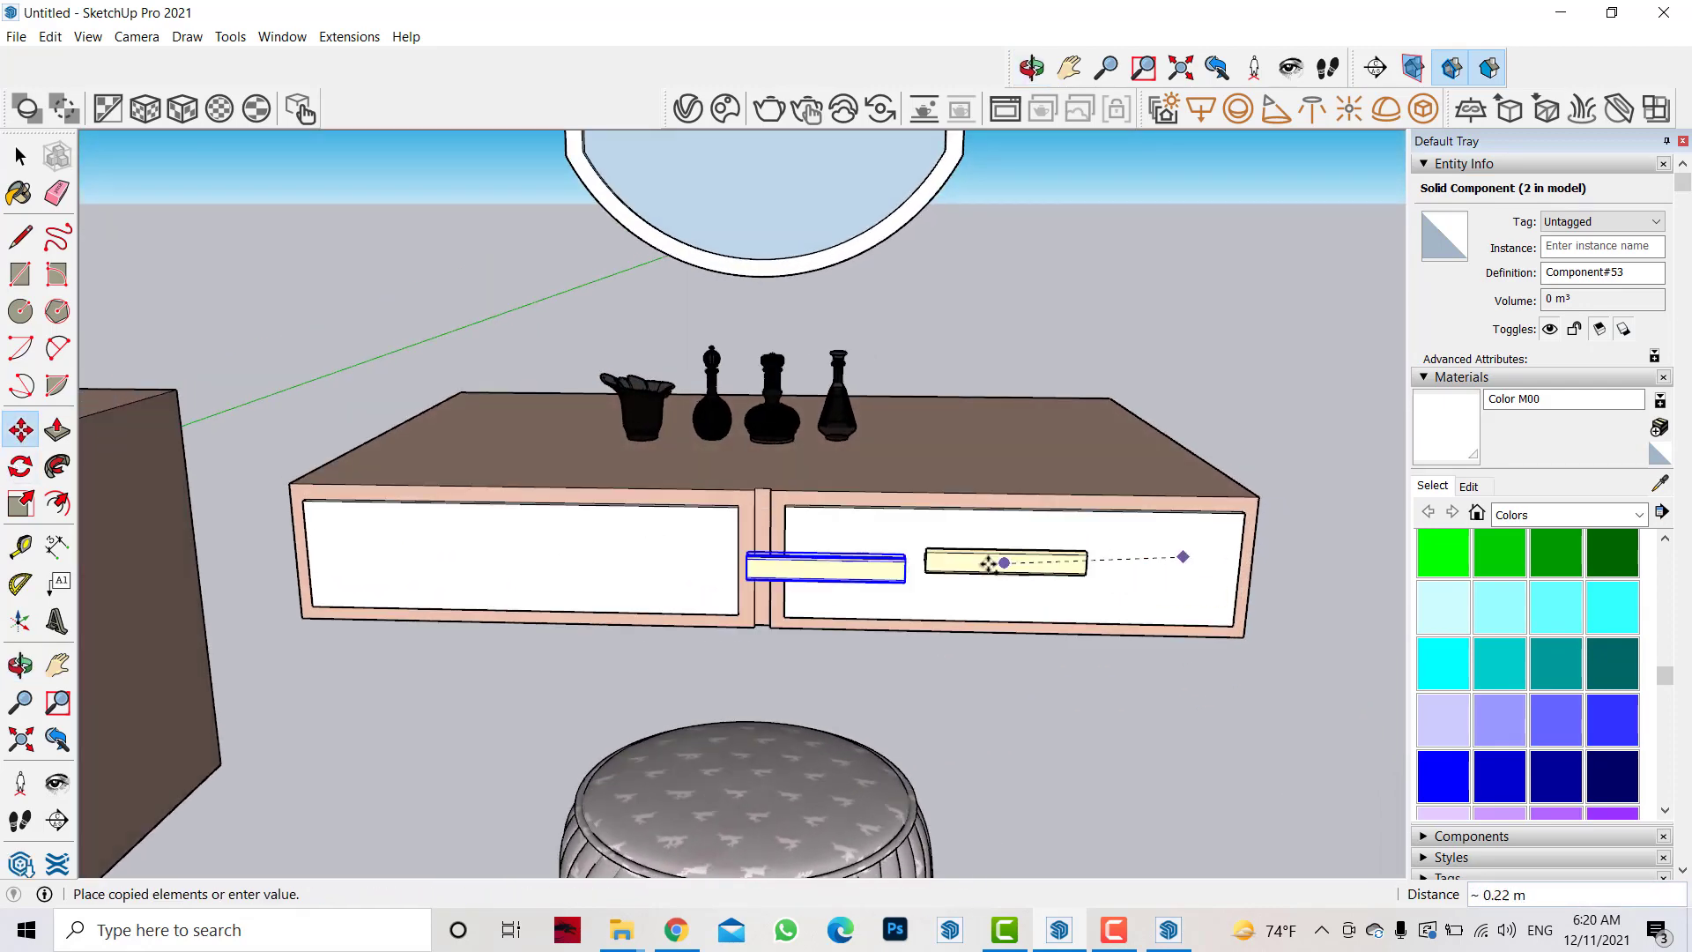
pyautogui.click(696, 548)
# - Copy the handle onto a desk drawer
pyautogui.scroll(-3, 1176, 574)
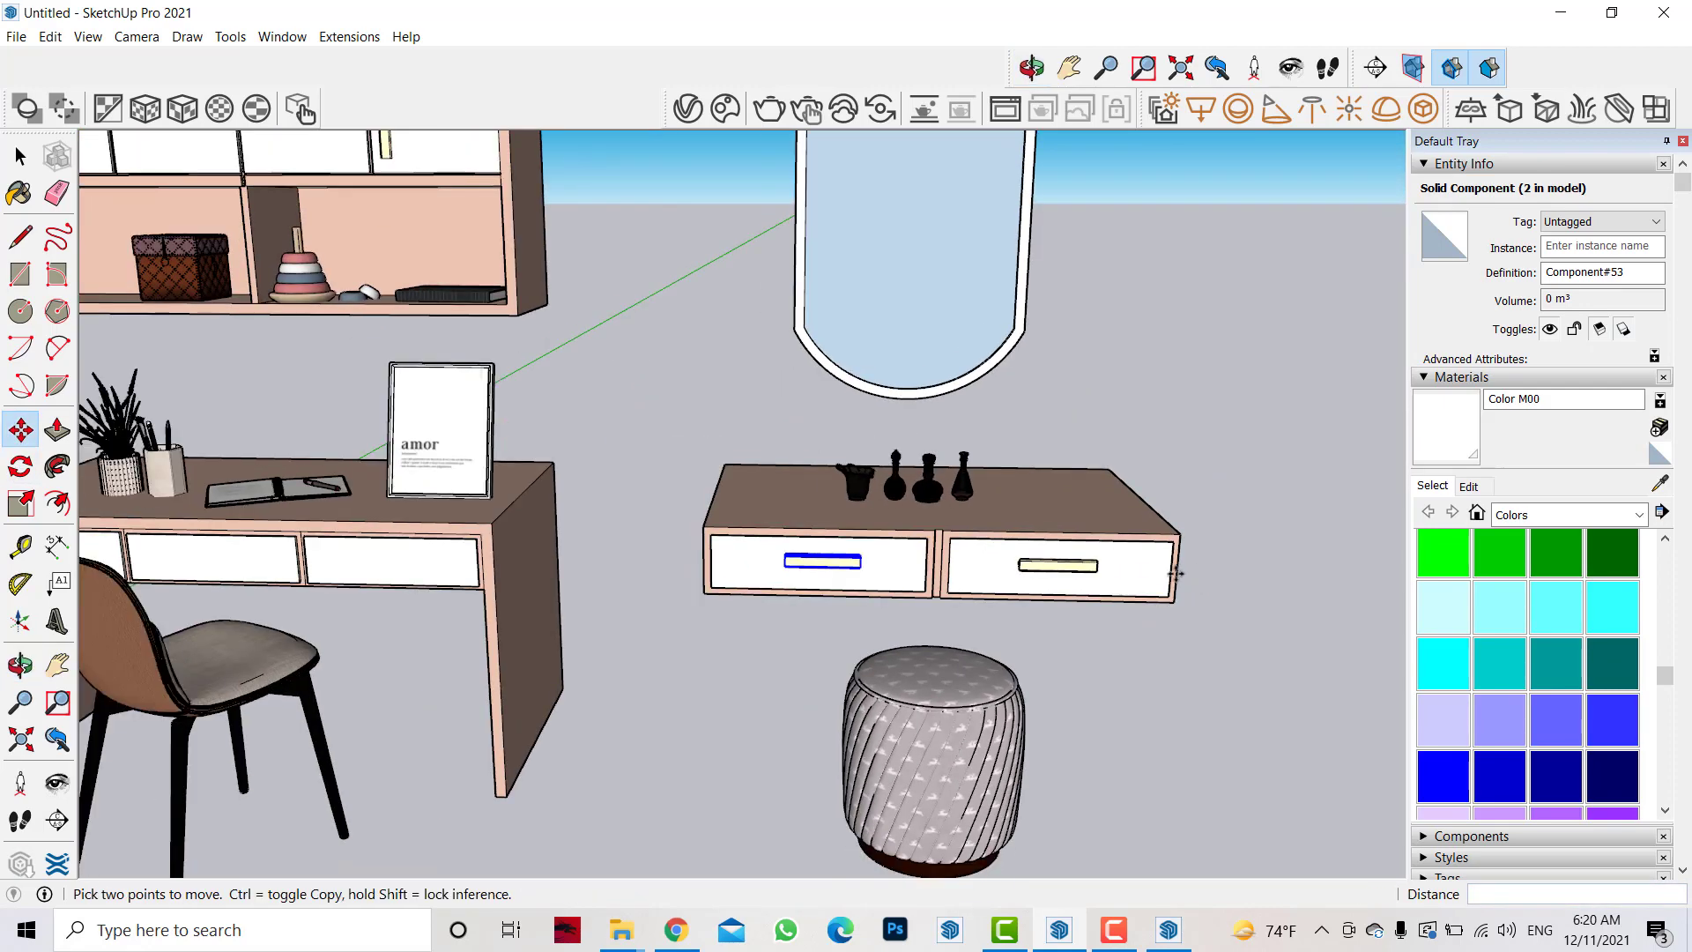
pyautogui.click(860, 555)
pyautogui.press('ctrl')
pyautogui.click(429, 562)
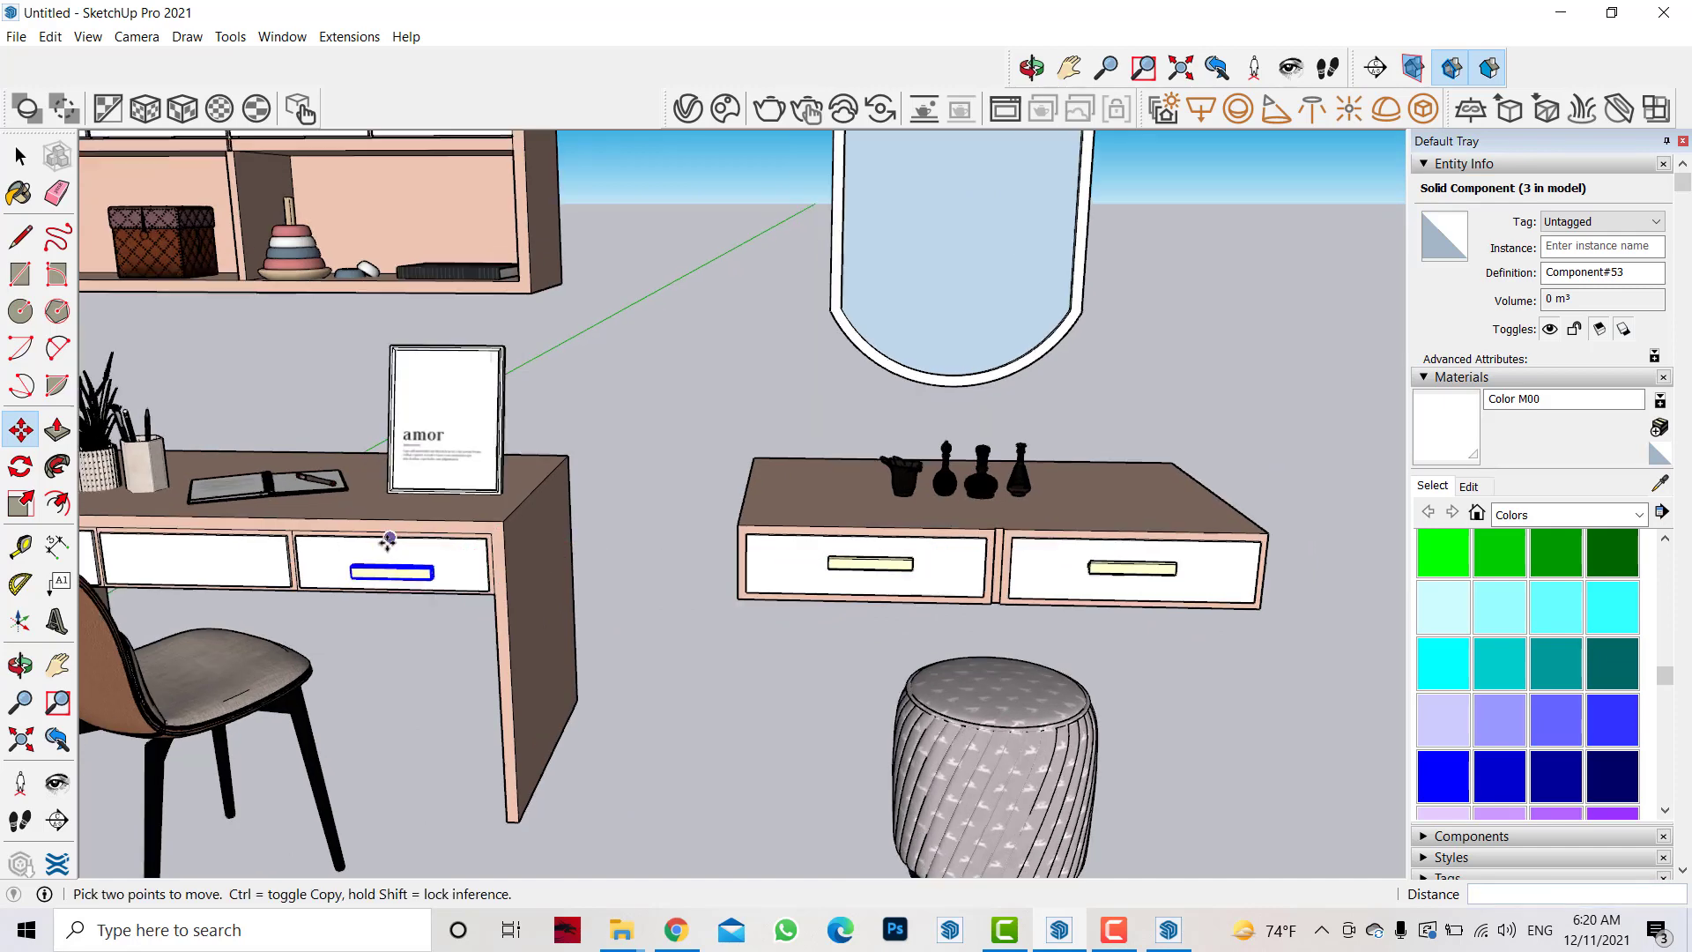
pyautogui.scroll(3, 388, 573)
pyautogui.moveTo(387, 573); pyautogui.dragTo(153, 541, button='middle')
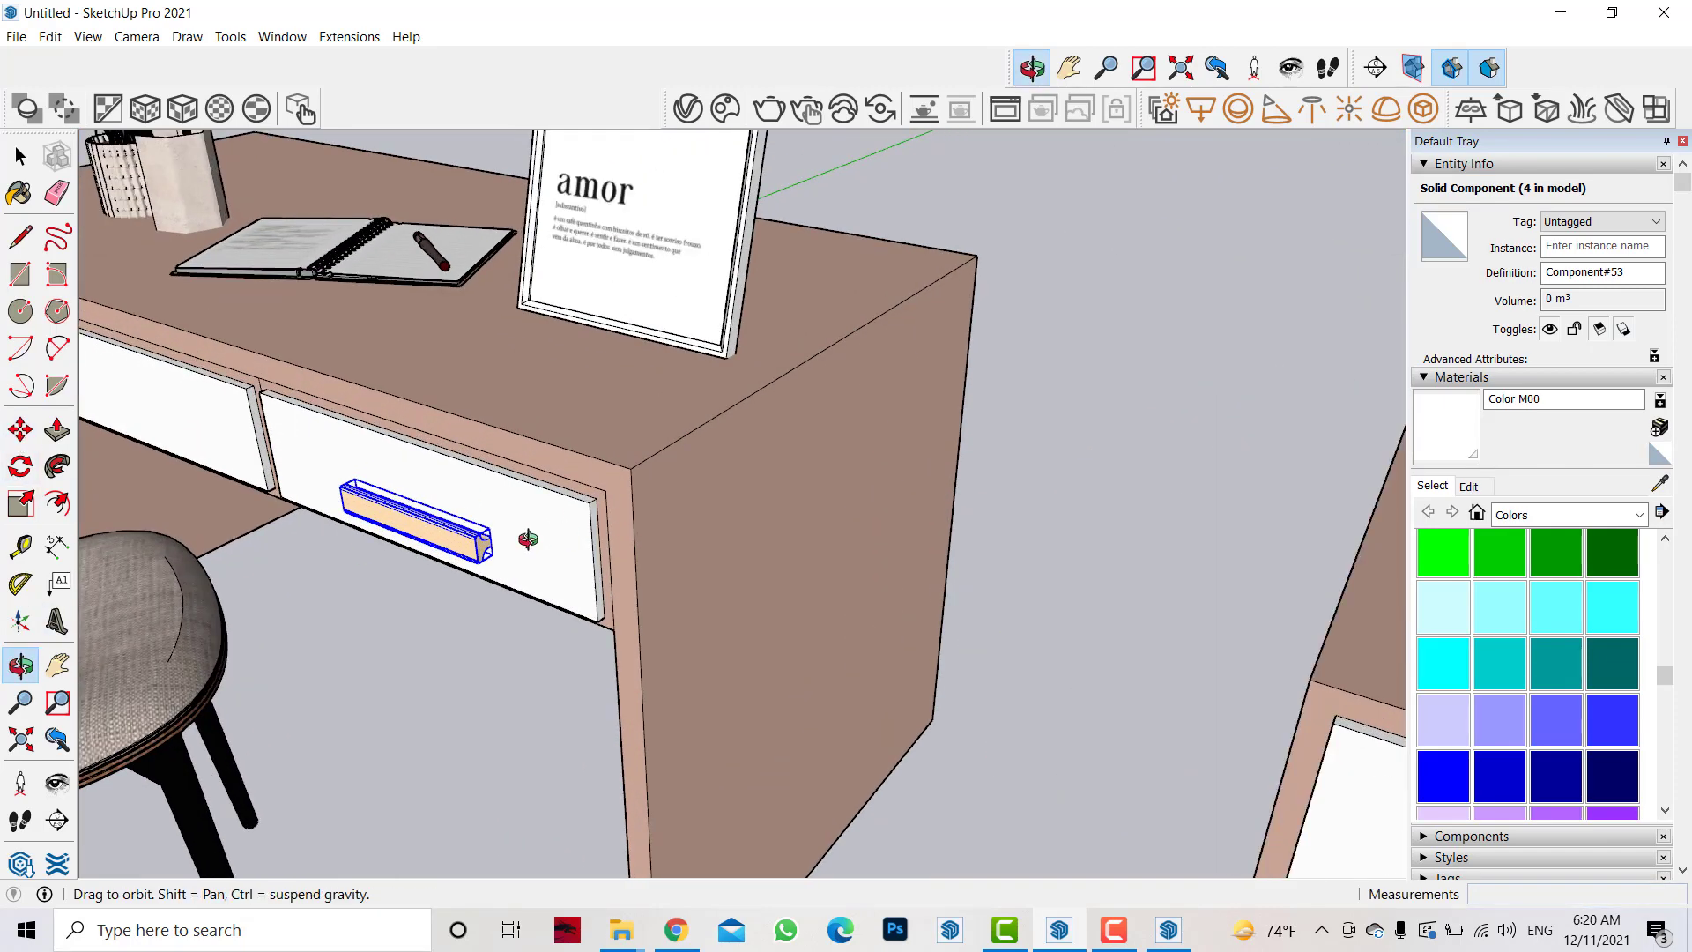
# - Copy the handle onto the left desk drawer
pyautogui.click(21, 429)
pyautogui.click(529, 552)
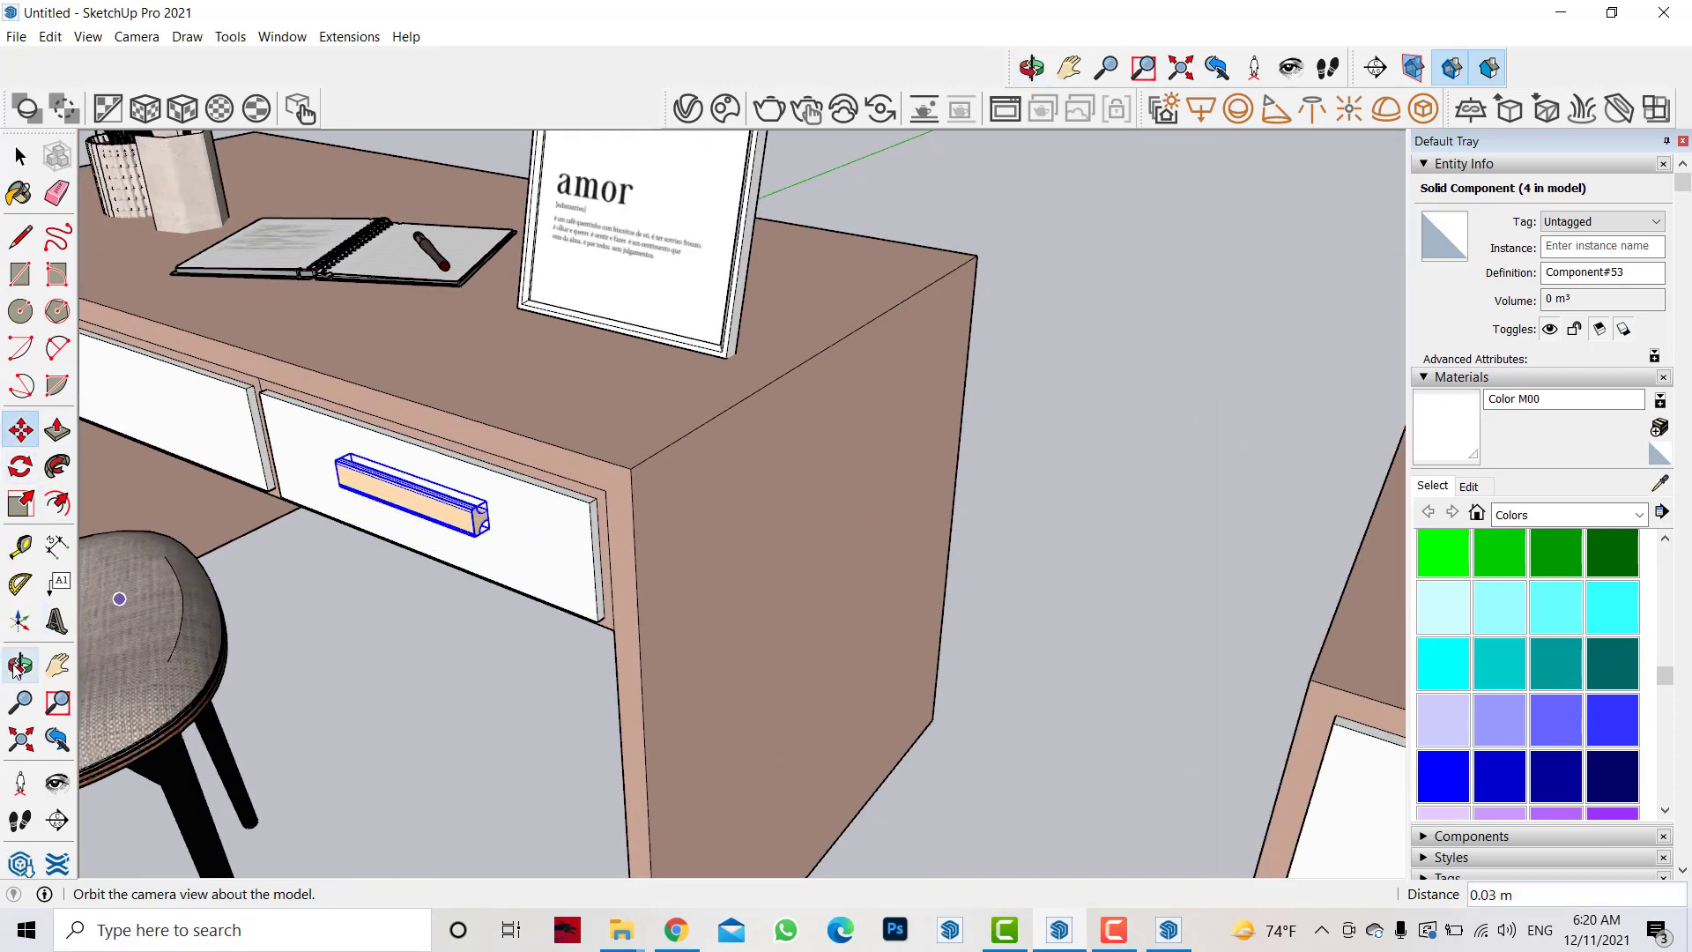
pyautogui.scroll(-5, 994, 555)
pyautogui.moveTo(994, 555); pyautogui.dragTo(754, 538, button='middle')
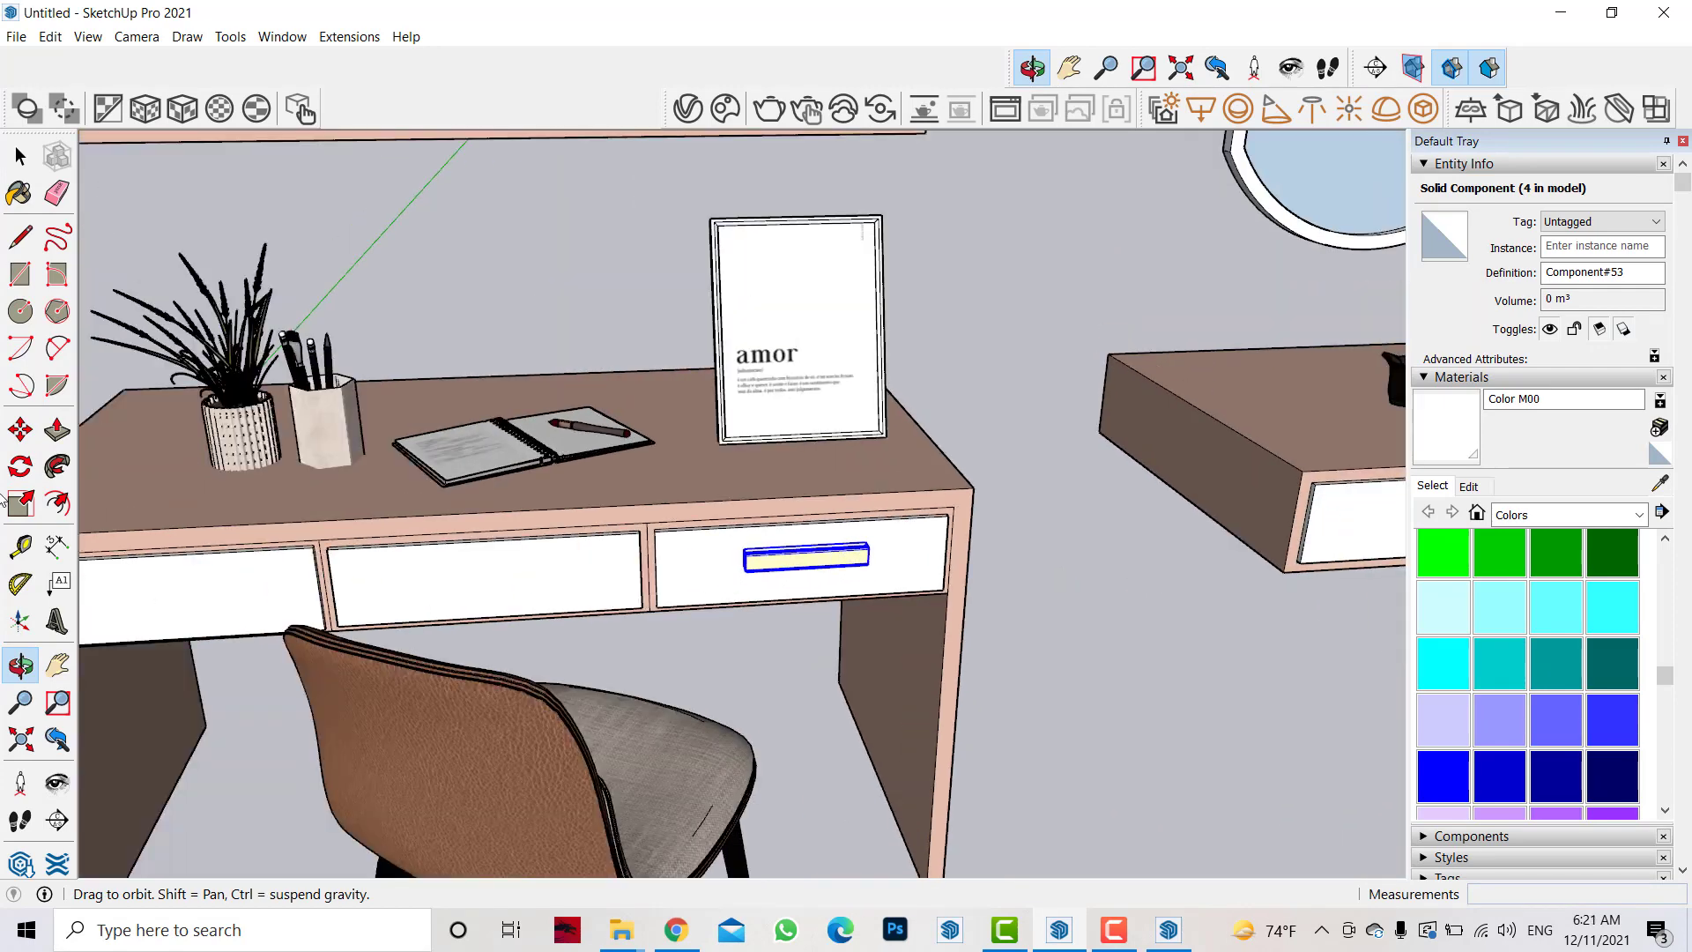
pyautogui.press('ctrl')
pyautogui.click(886, 527)
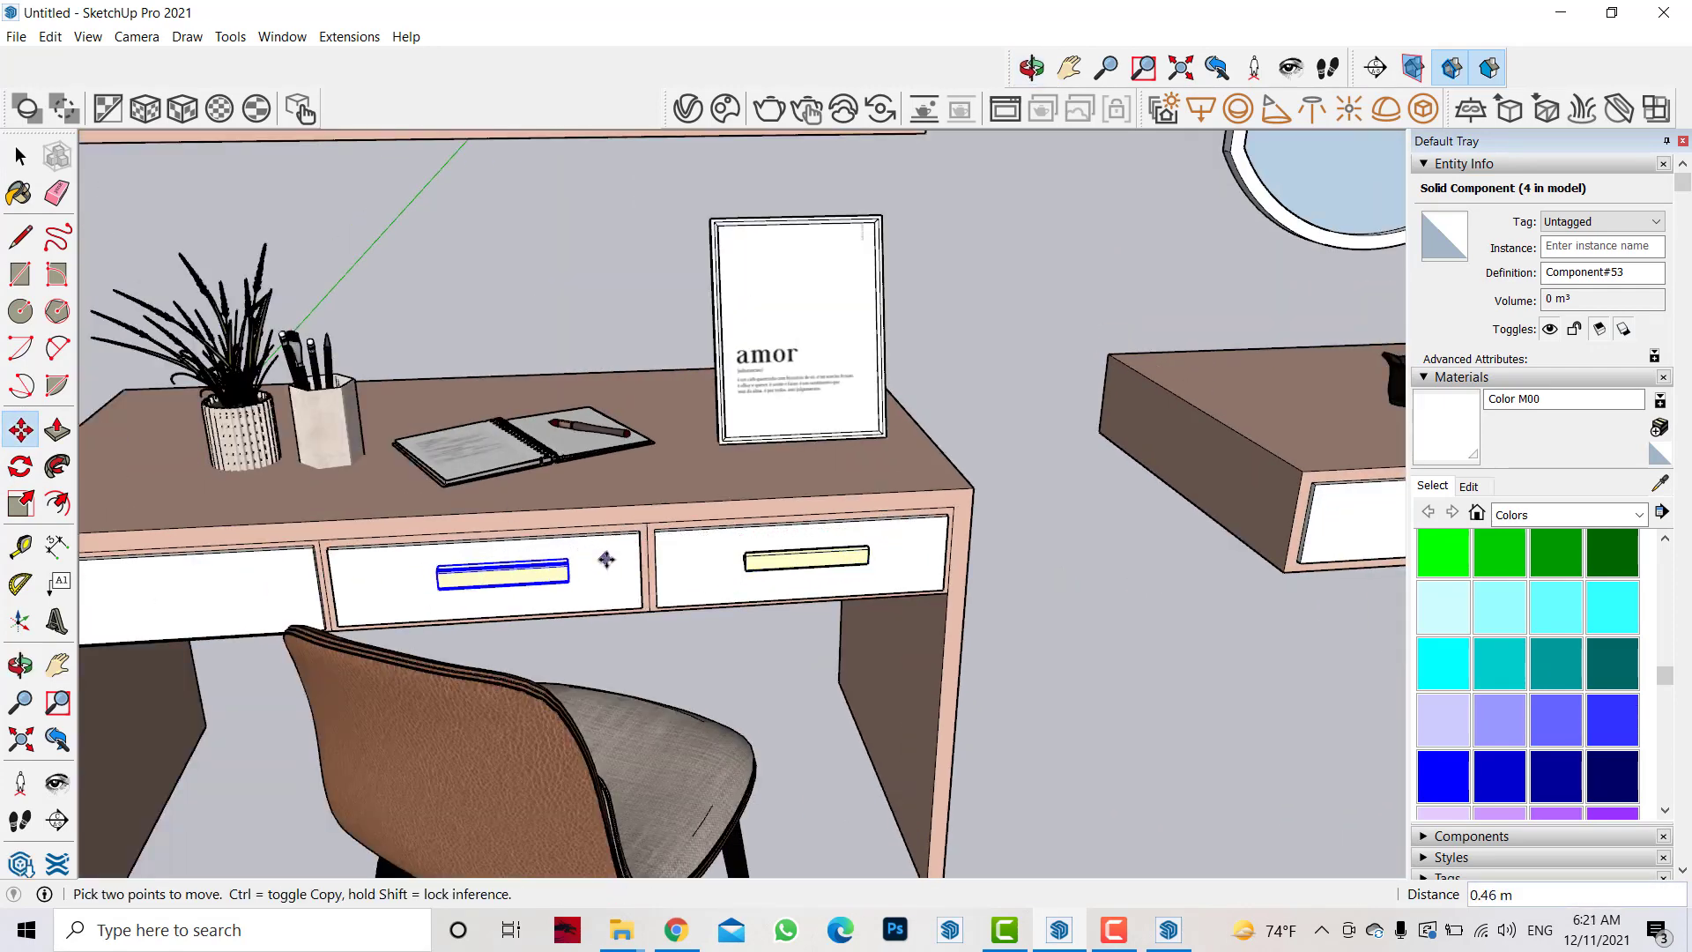
pyautogui.scroll(-2, 358, 579)
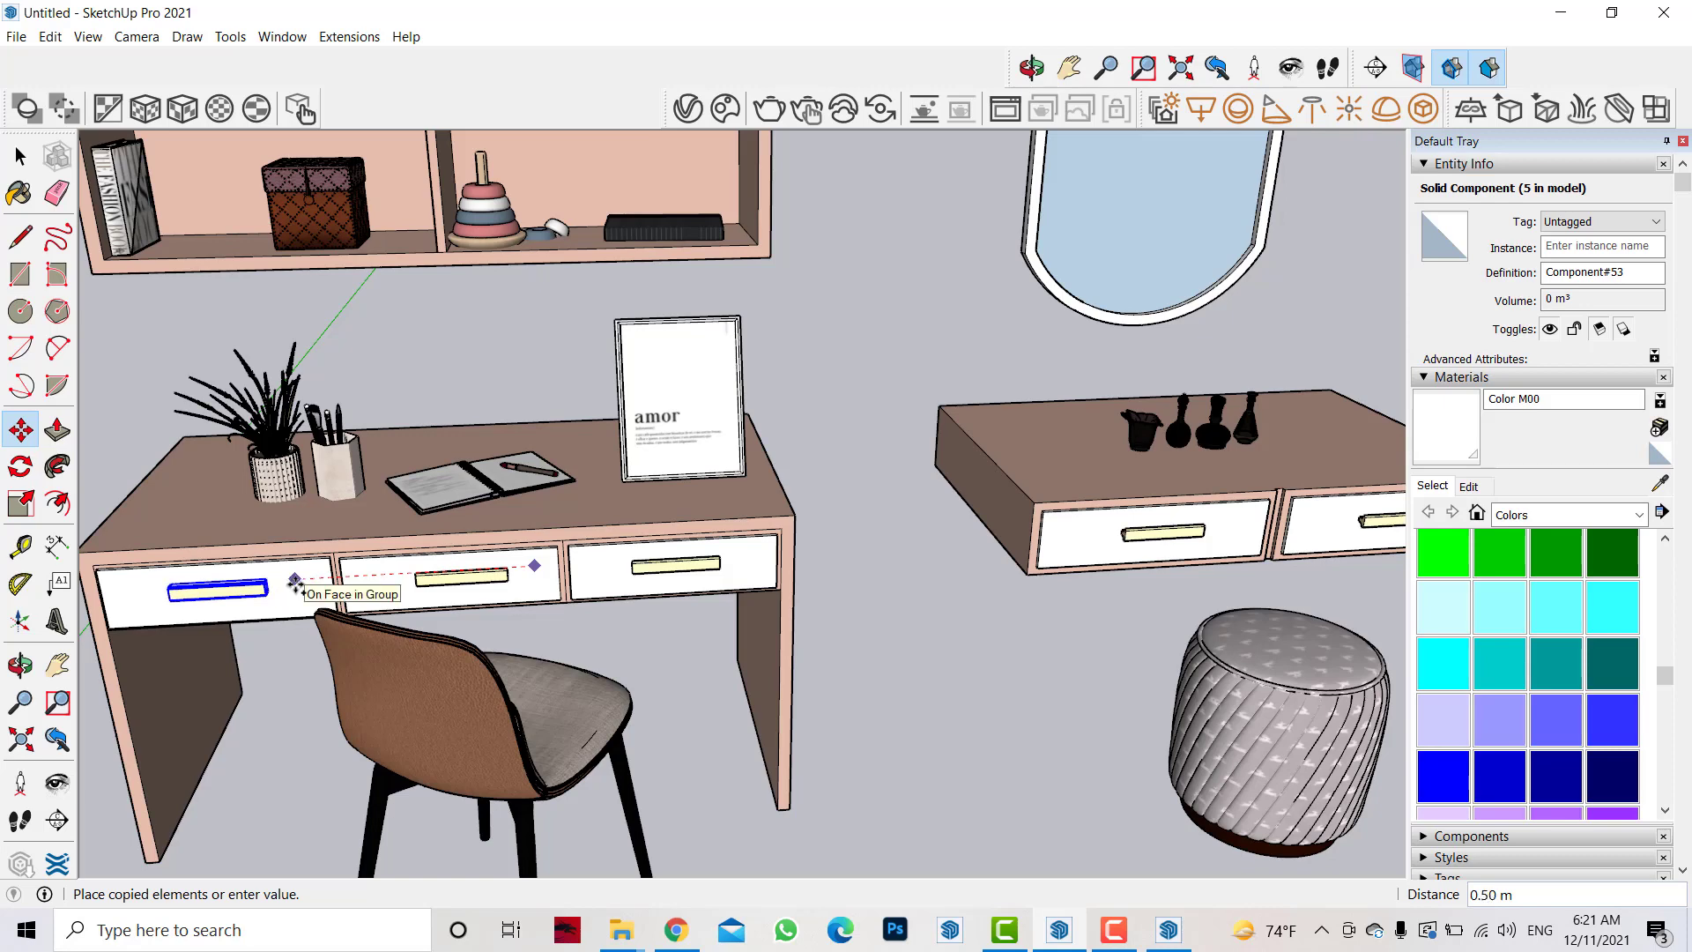
pyautogui.click(20, 667)
pyautogui.moveTo(493, 379); pyautogui.dragTo(552, 470)
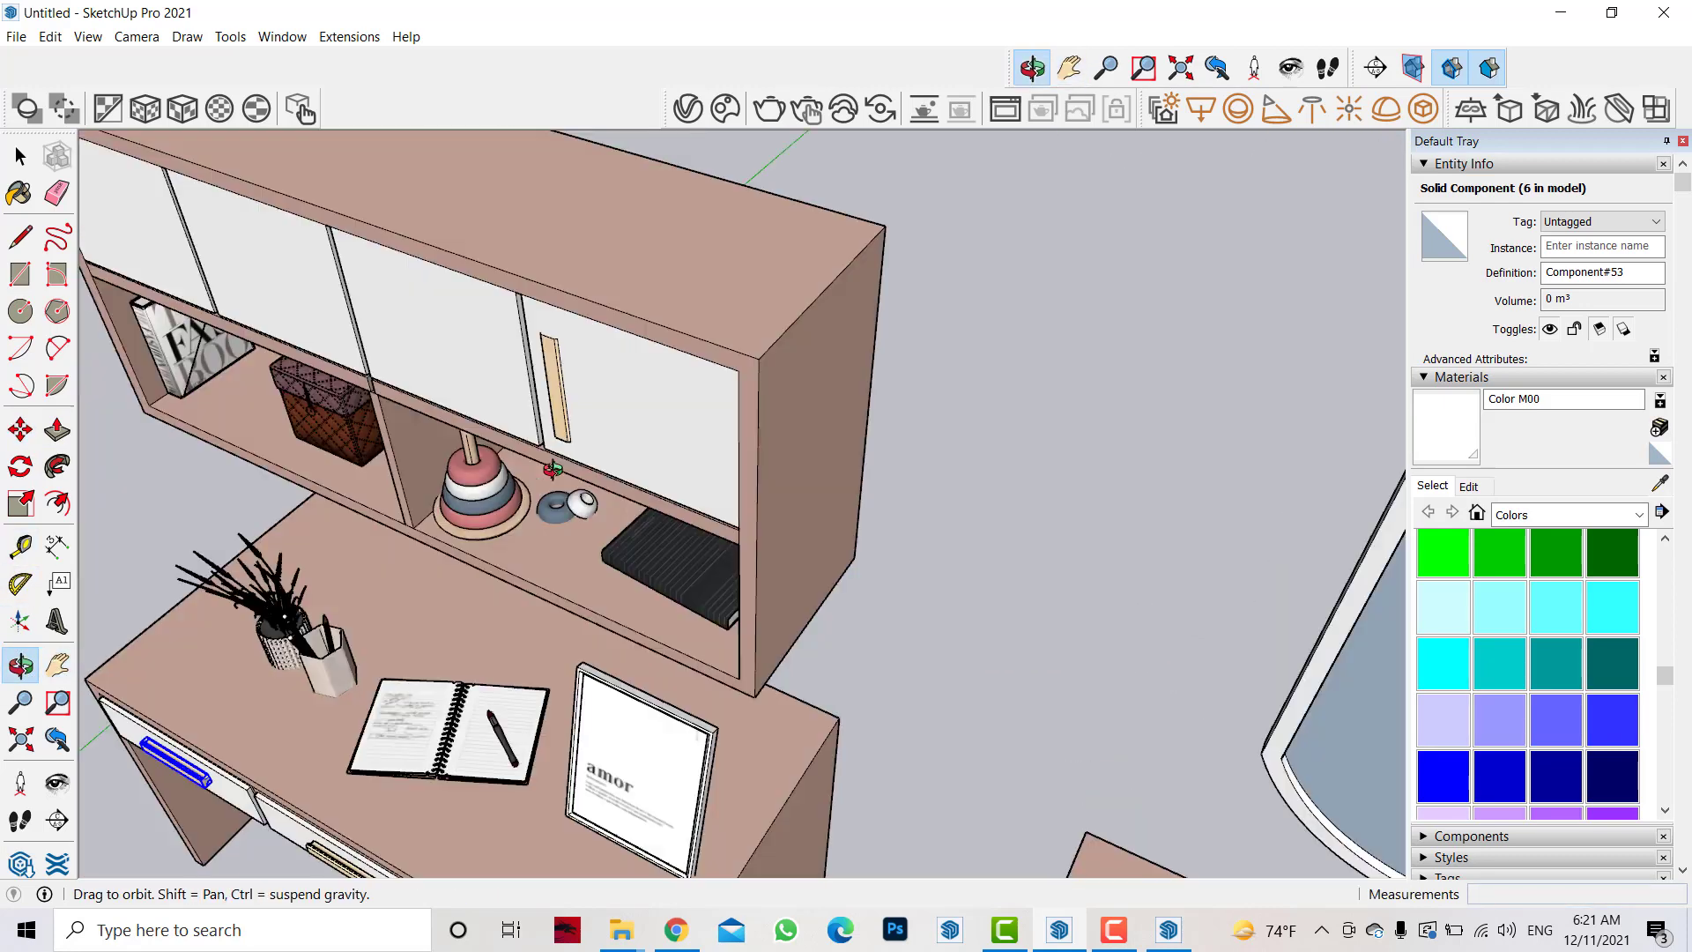
# - Ctrl-copy the hutch door handle onto the neighbouring door to form a vertical pair
pyautogui.scroll(3, 553, 470)
pyautogui.scroll(2, 555, 423)
pyautogui.press('space')
pyautogui.click(562, 372)
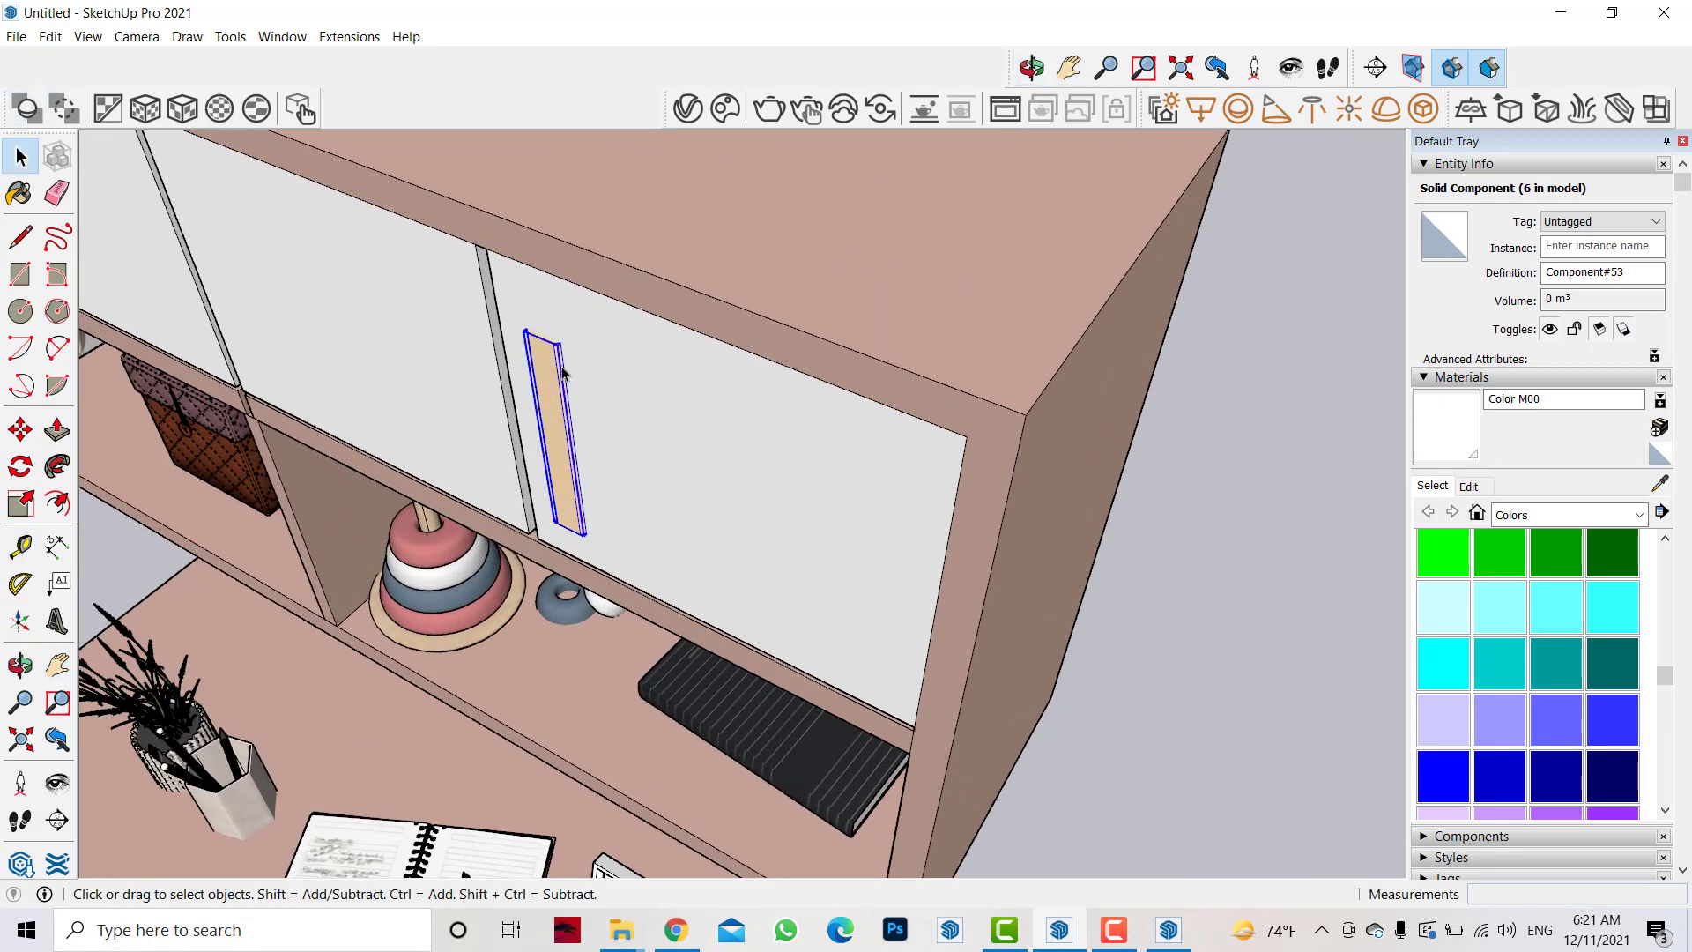
pyautogui.click(35, 427)
pyautogui.click(555, 343)
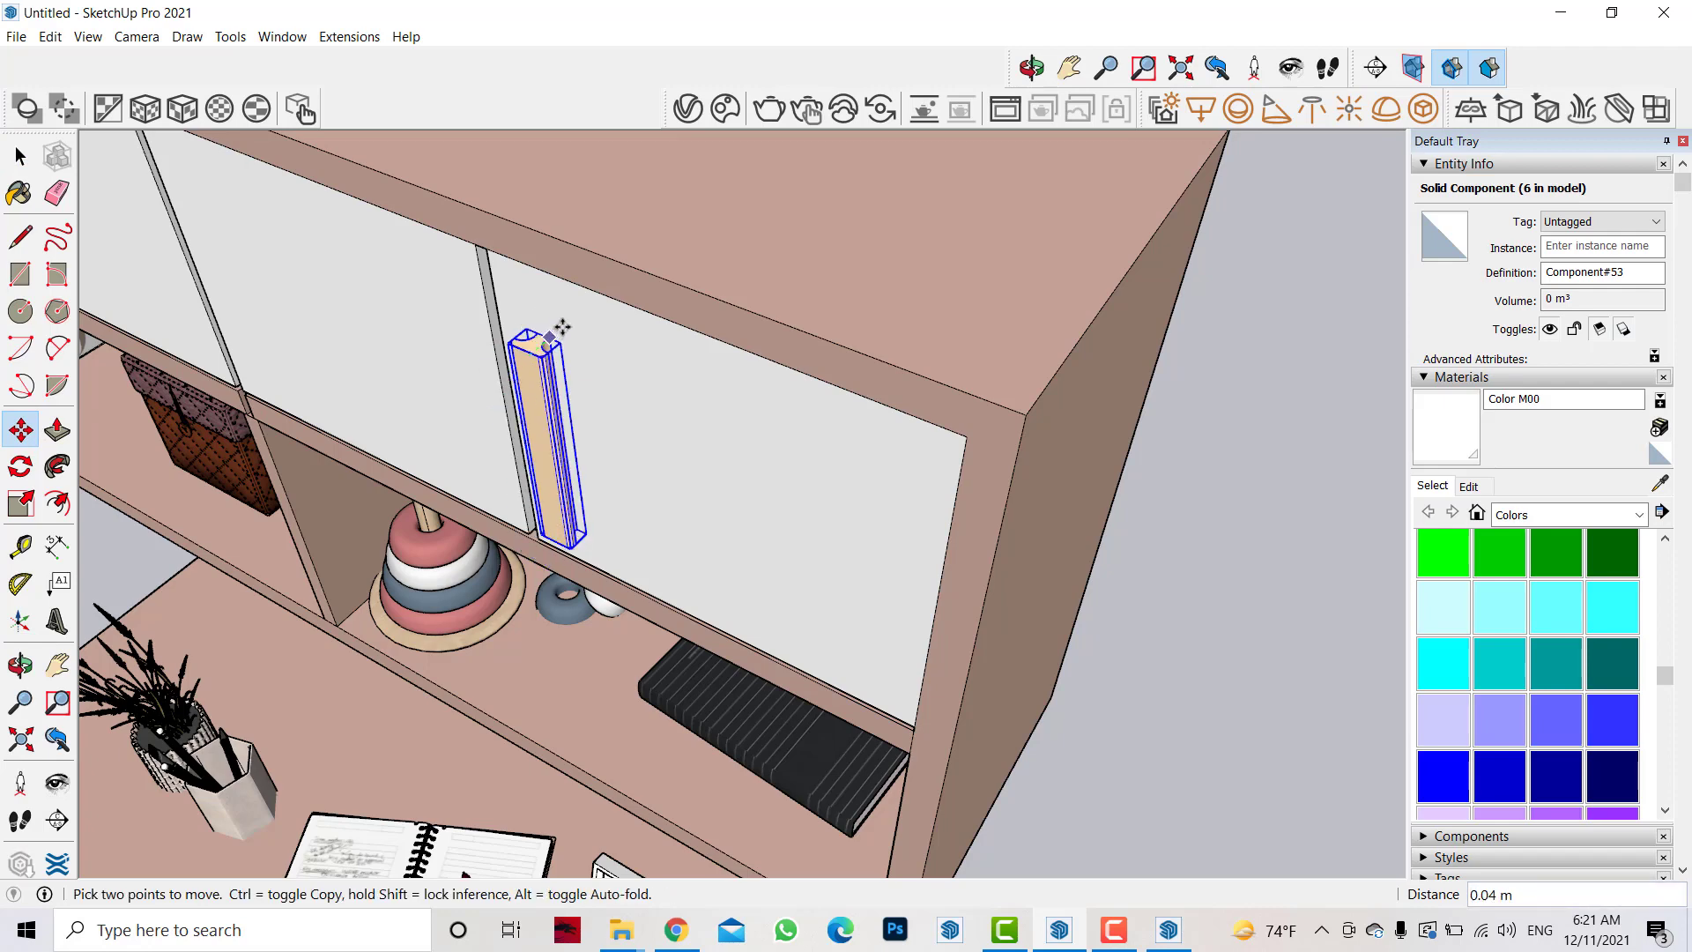
pyautogui.moveTo(766, 314); pyautogui.dragTo(672, 336, button='middle')
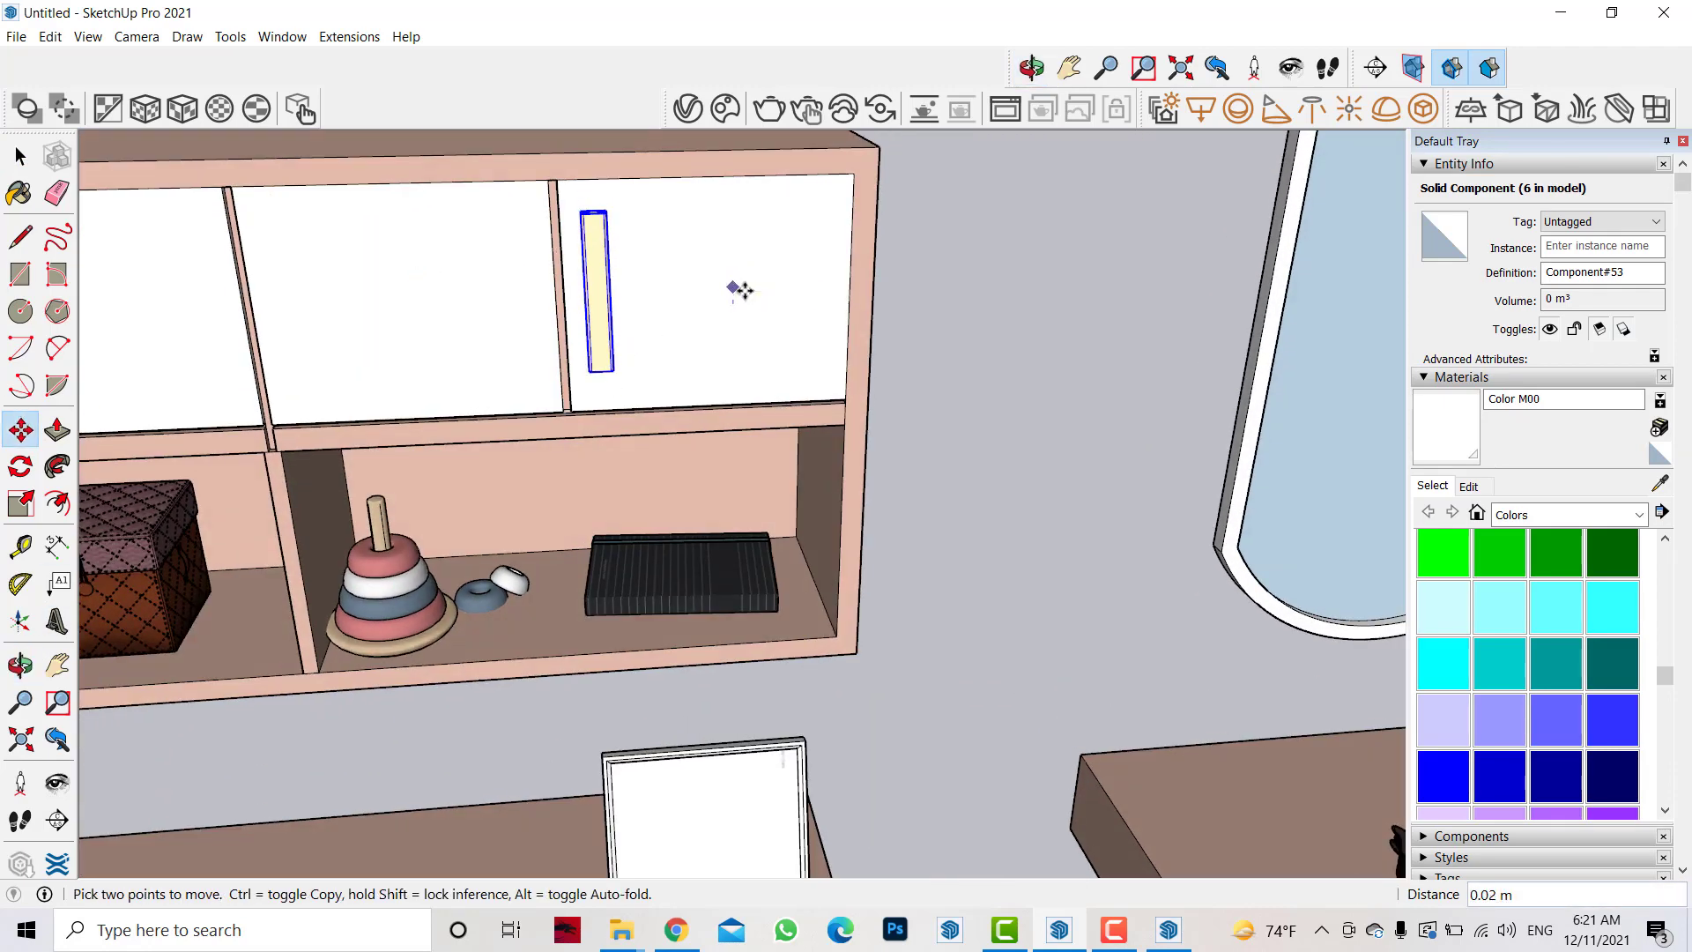
pyautogui.click(635, 209)
pyautogui.press('ctrl')
pyautogui.click(532, 210)
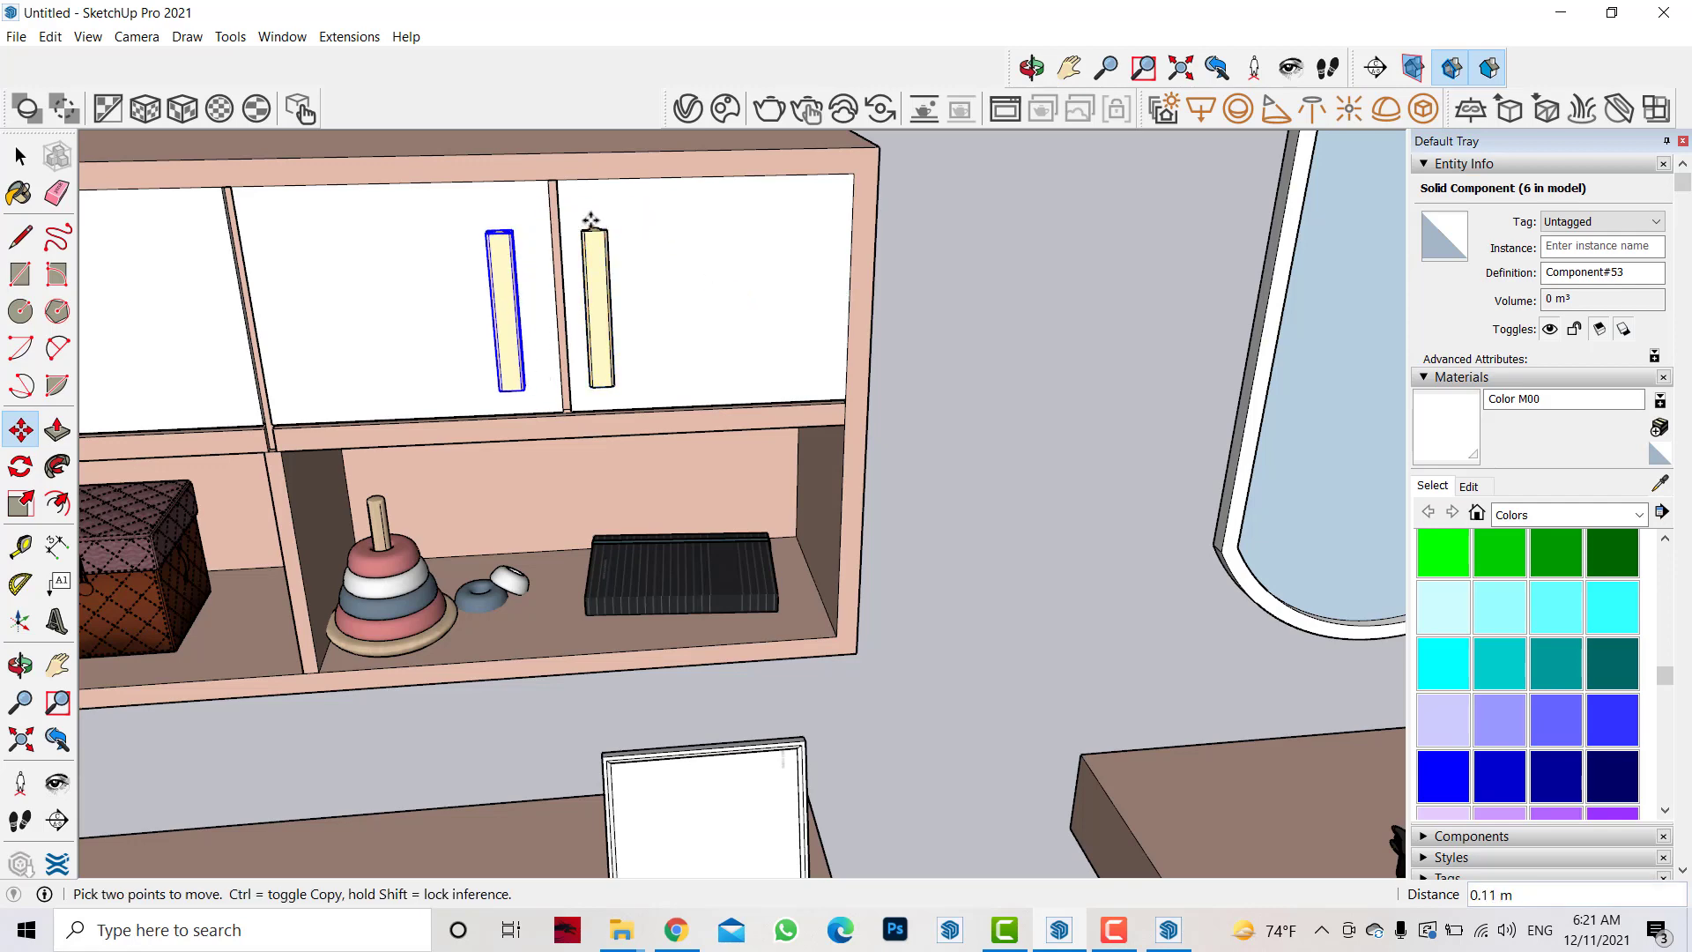
pyautogui.moveTo(531, 209); pyautogui.dragTo(538, 241, button='middle')
pyautogui.scroll(5, 537, 240)
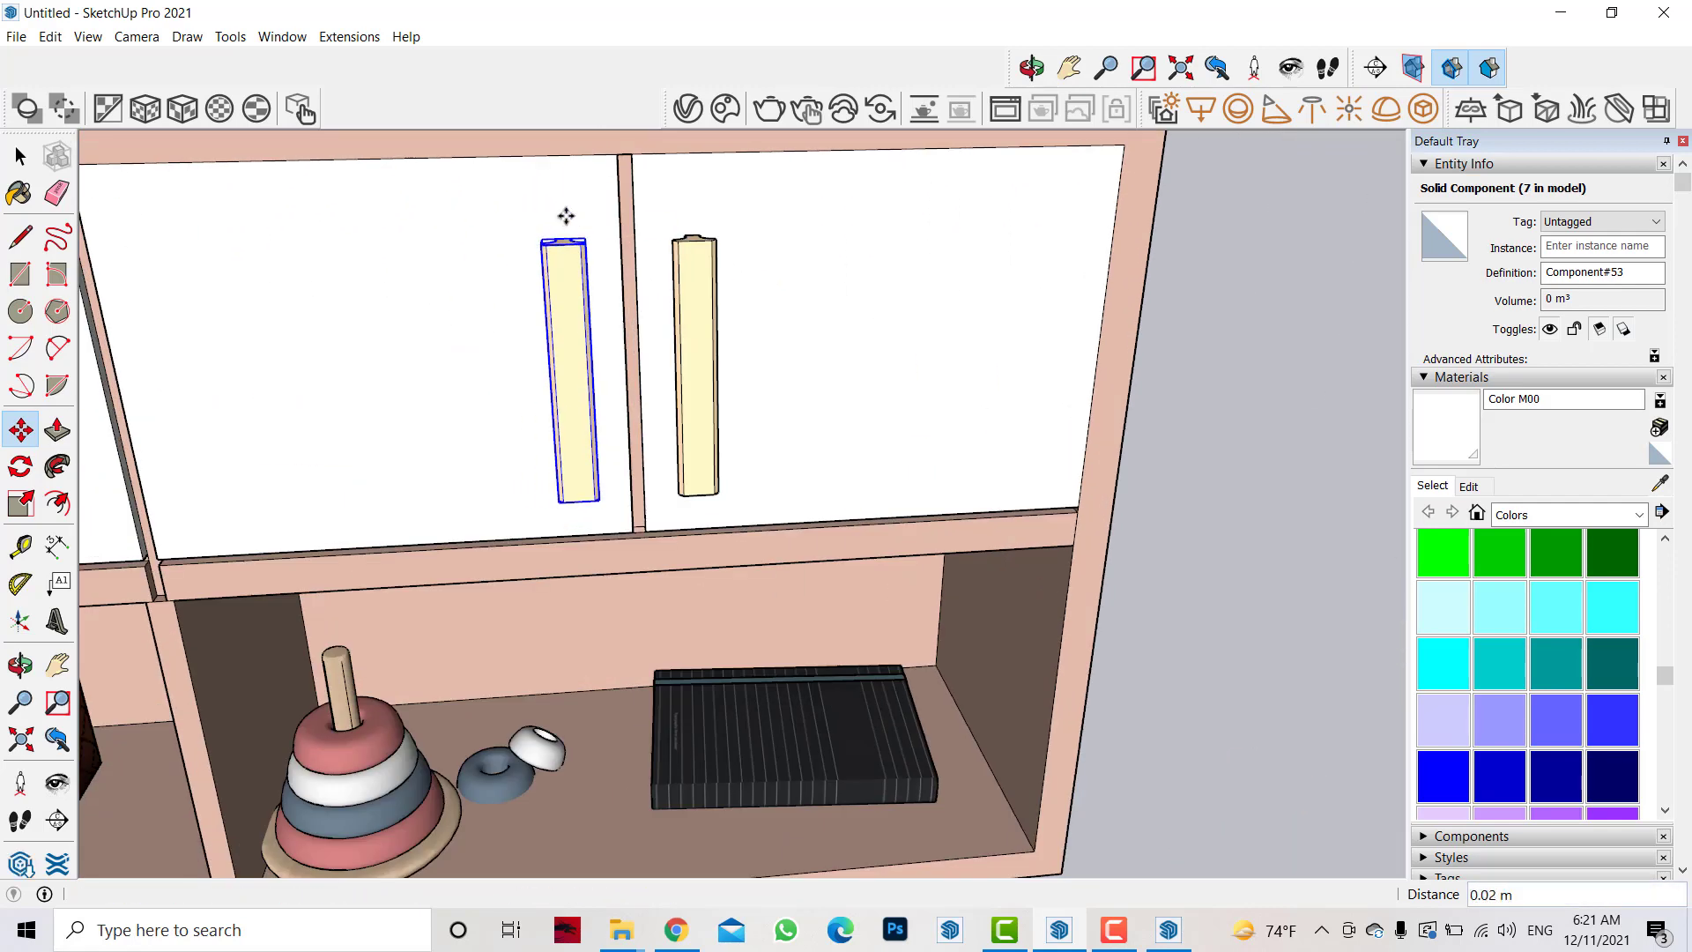
pyautogui.click(566, 220)
pyautogui.press('space')
# - Copy the handle pair onto the two left hutch doors
pyautogui.scroll(-3, 923, 288)
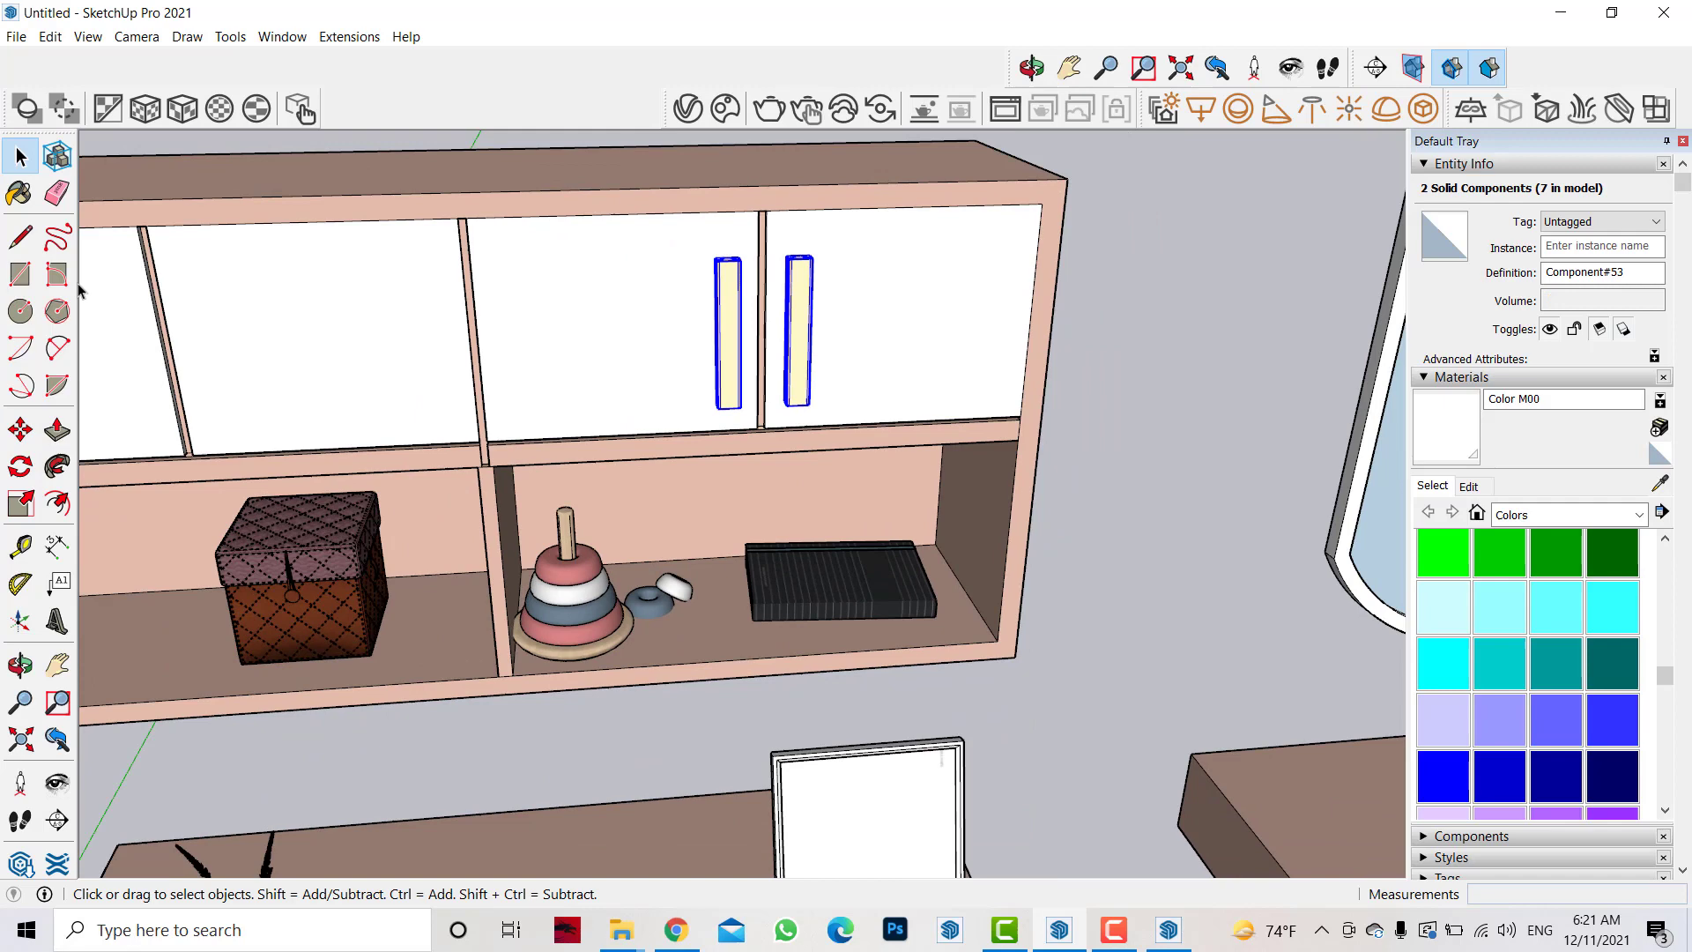
pyautogui.click(21, 429)
pyautogui.click(798, 259)
pyautogui.press('ctrl')
pyautogui.scroll(-2, 494, 275)
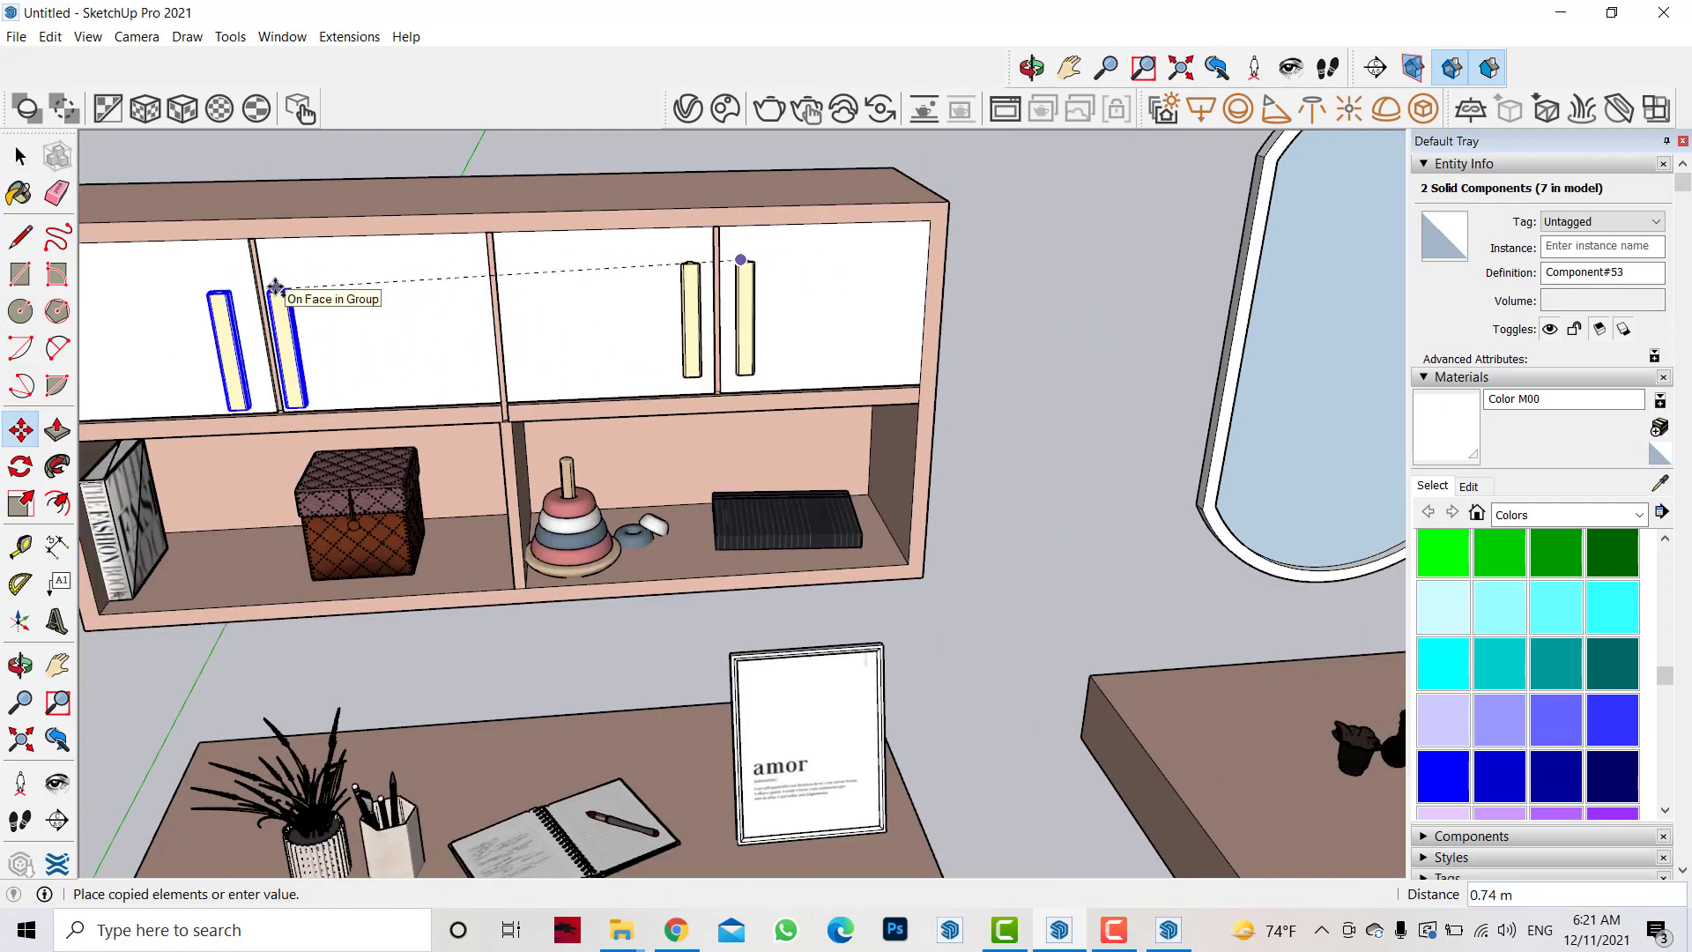
pyautogui.press('Escape')
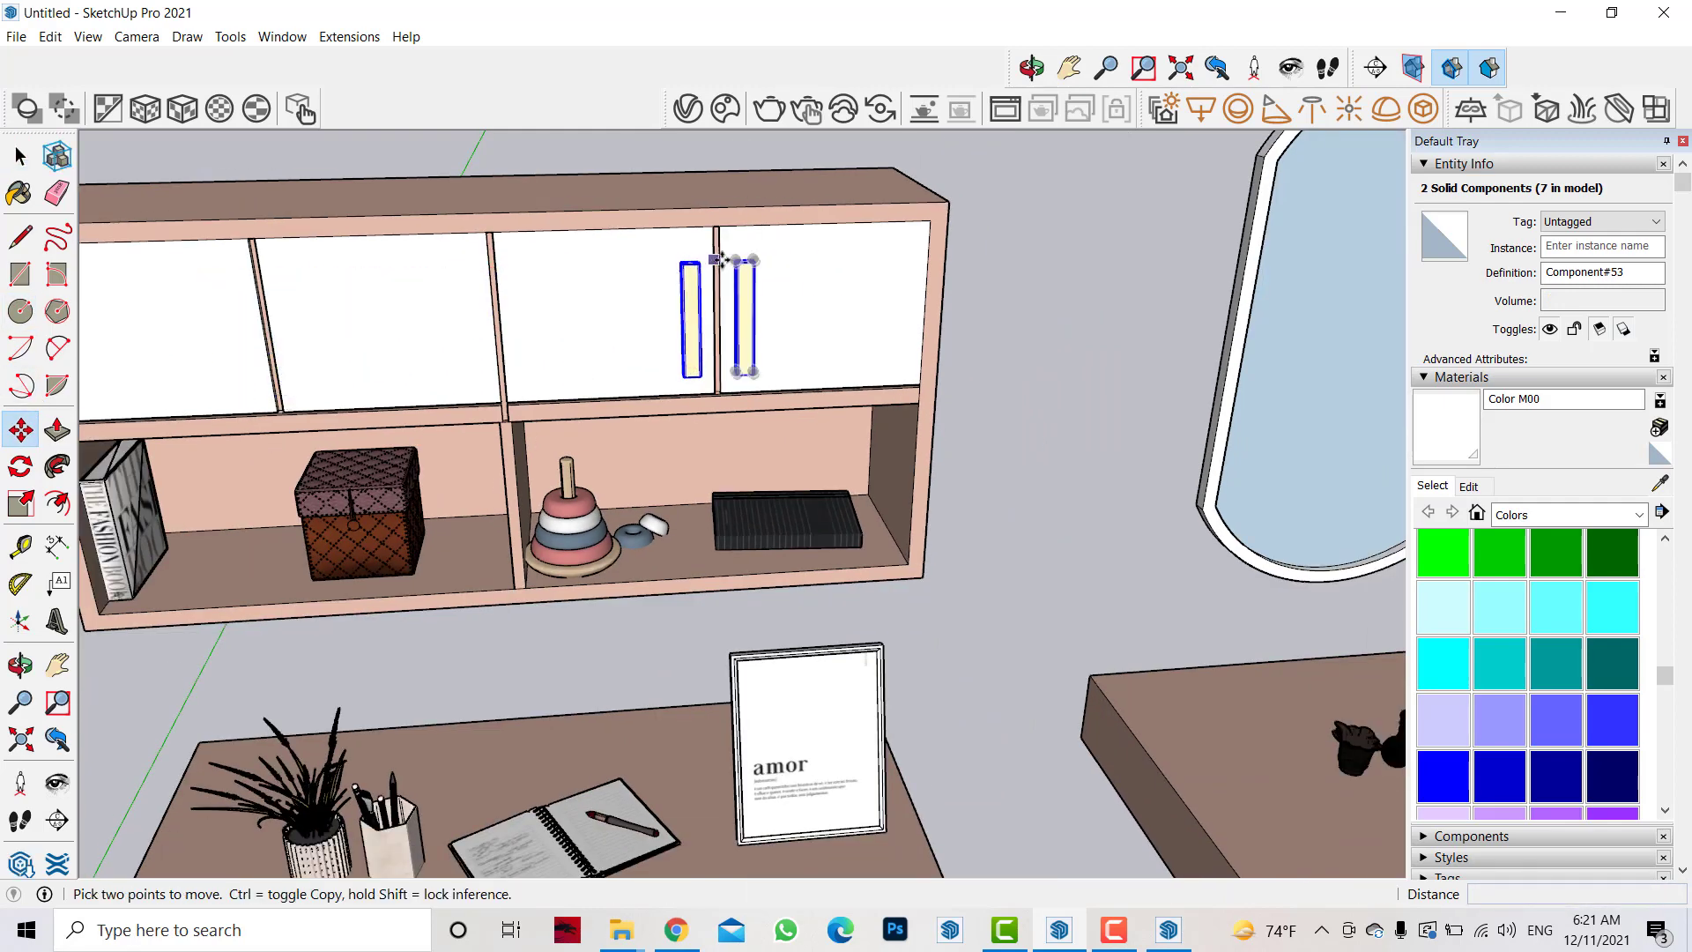
pyautogui.click(735, 260)
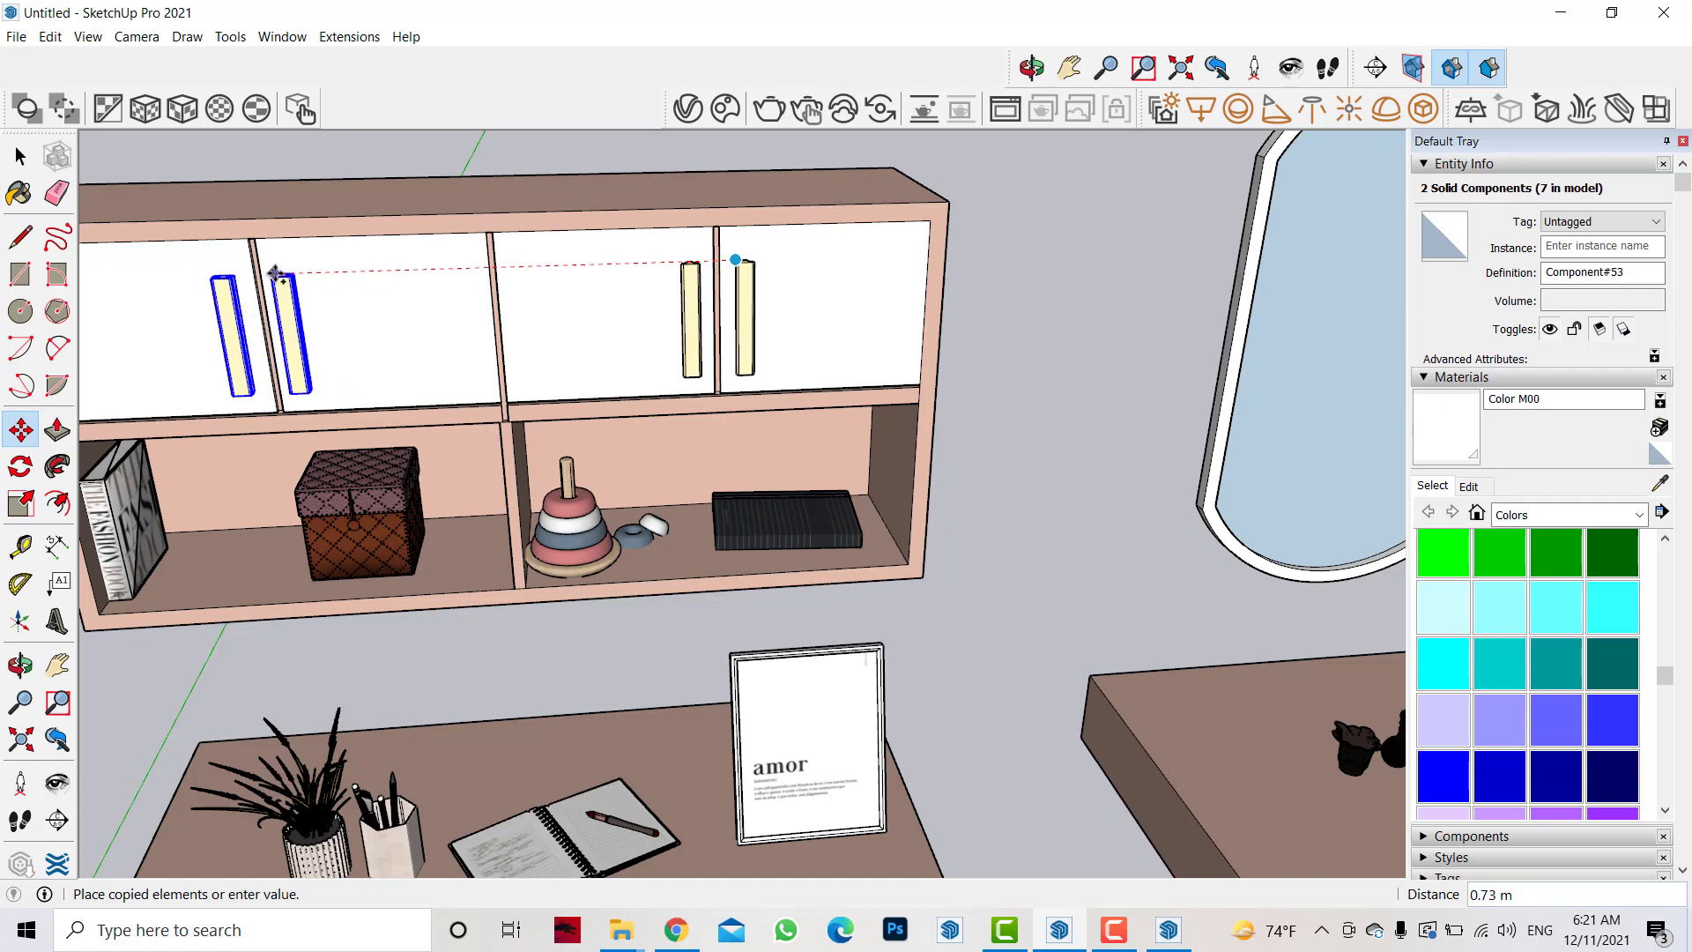
pyautogui.click(275, 273)
# - Nudge both handles into place by .005
pyautogui.scroll(-2, 275, 273)
pyautogui.scroll(5, 510, 303)
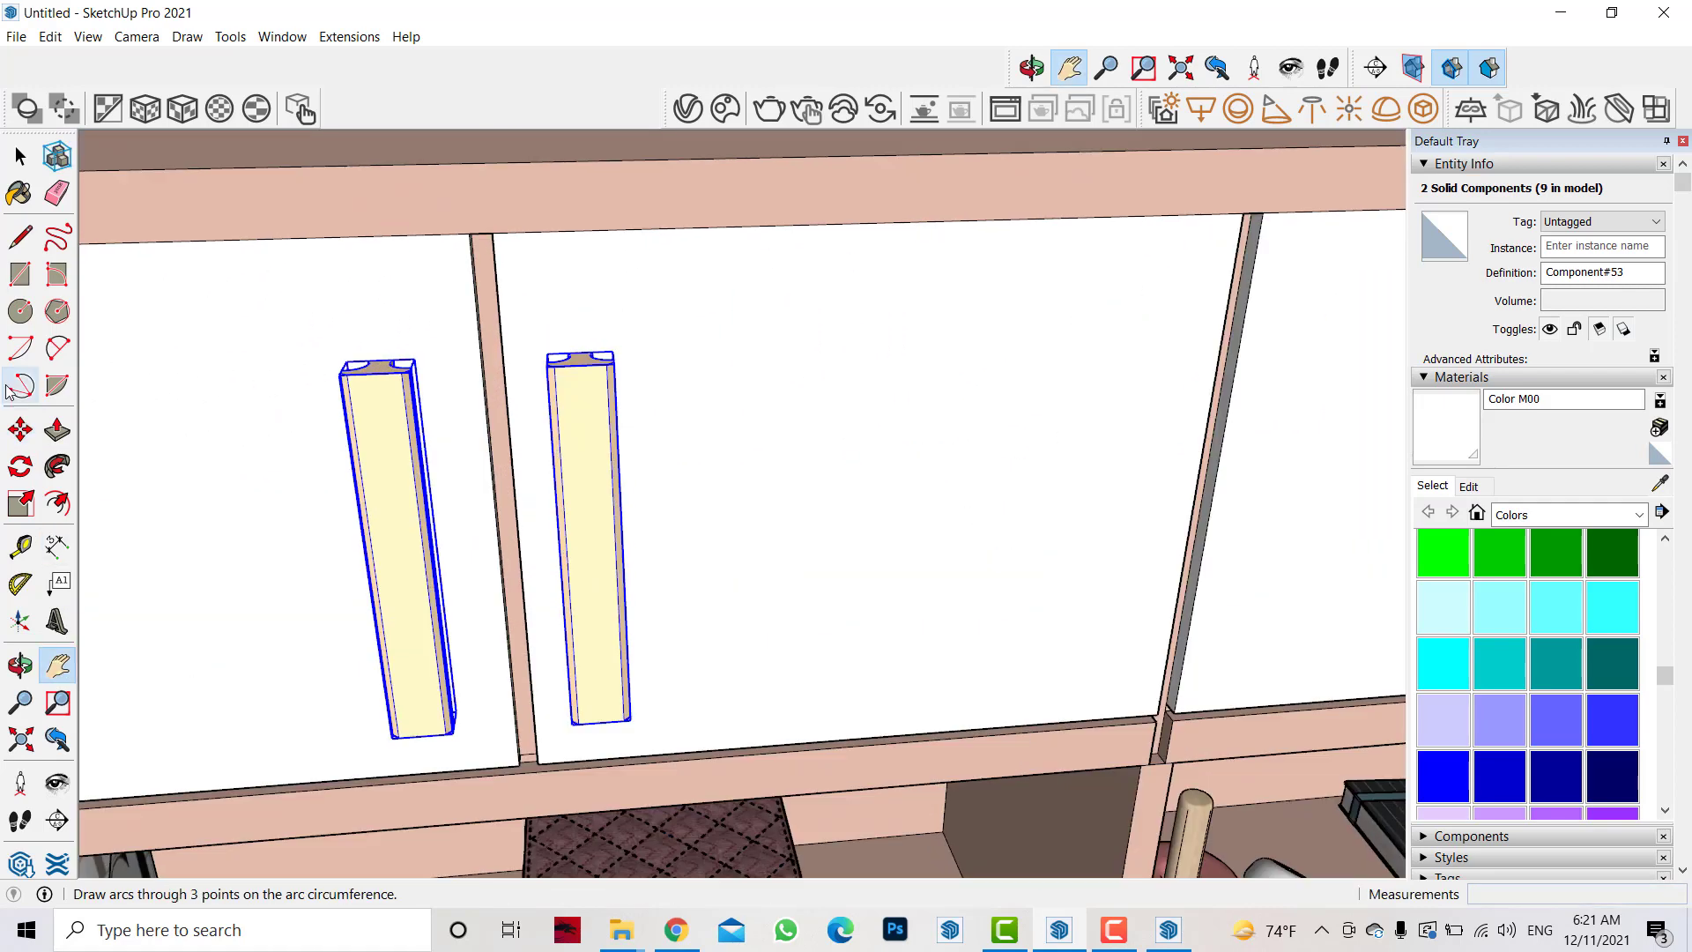
pyautogui.click(510, 304)
pyautogui.write('.005')
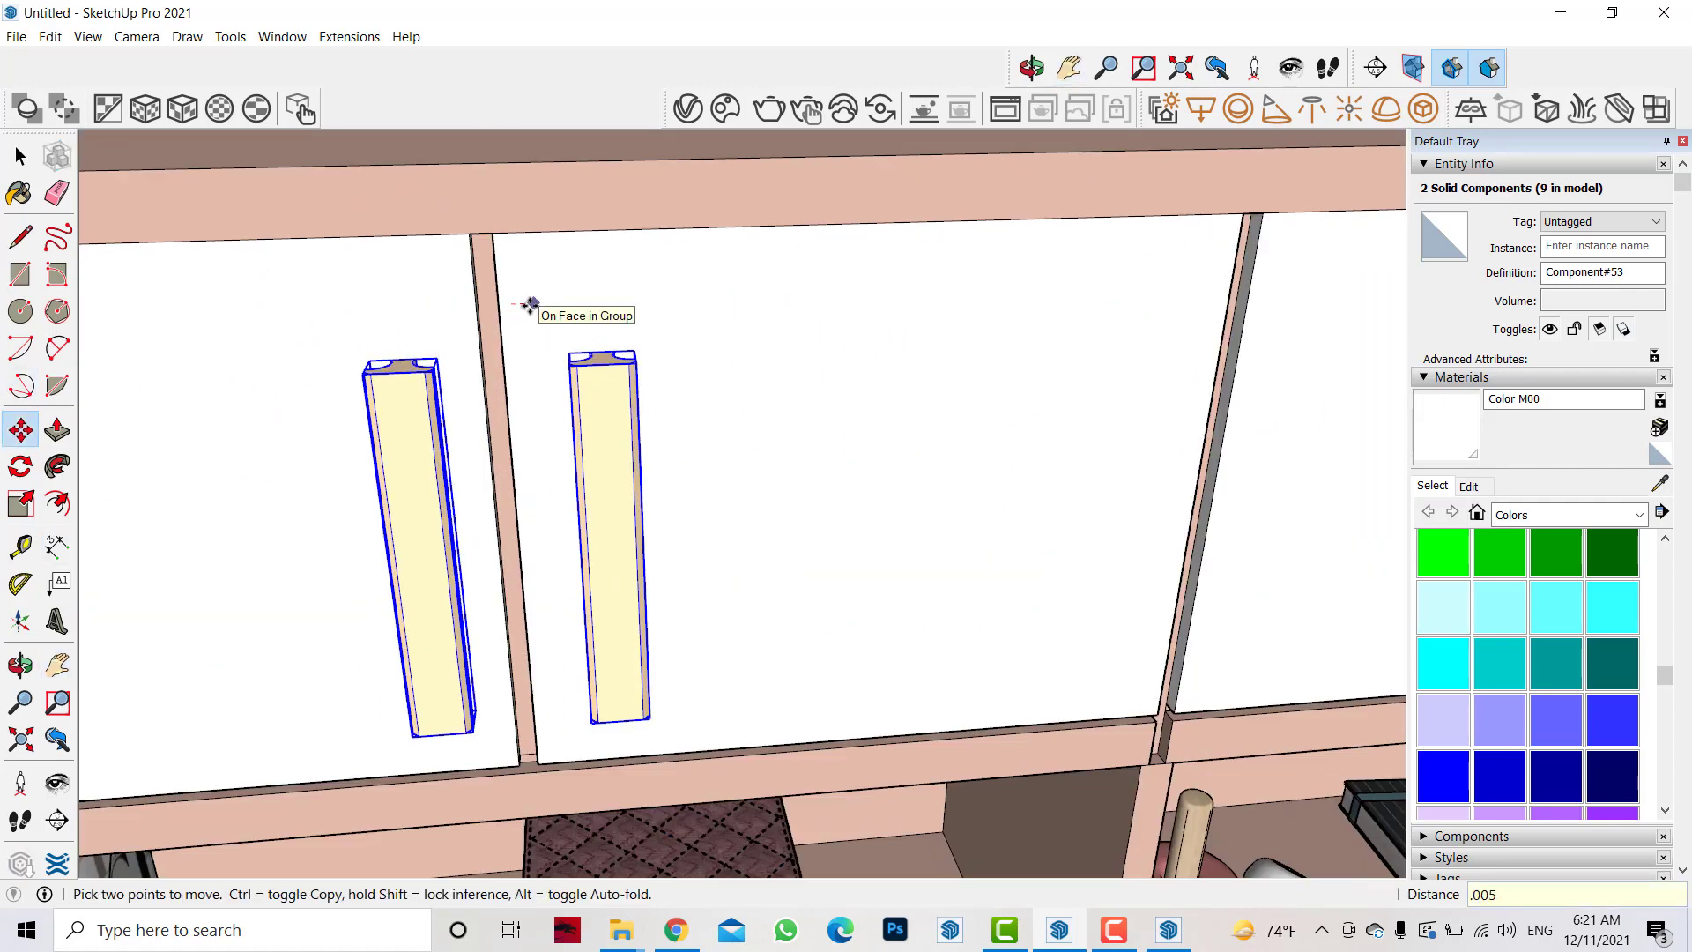
pyautogui.press('Return')
pyautogui.scroll(-4, 476, 343)
pyautogui.scroll(-2, 476, 344)
pyautogui.scroll(-1, 617, 343)
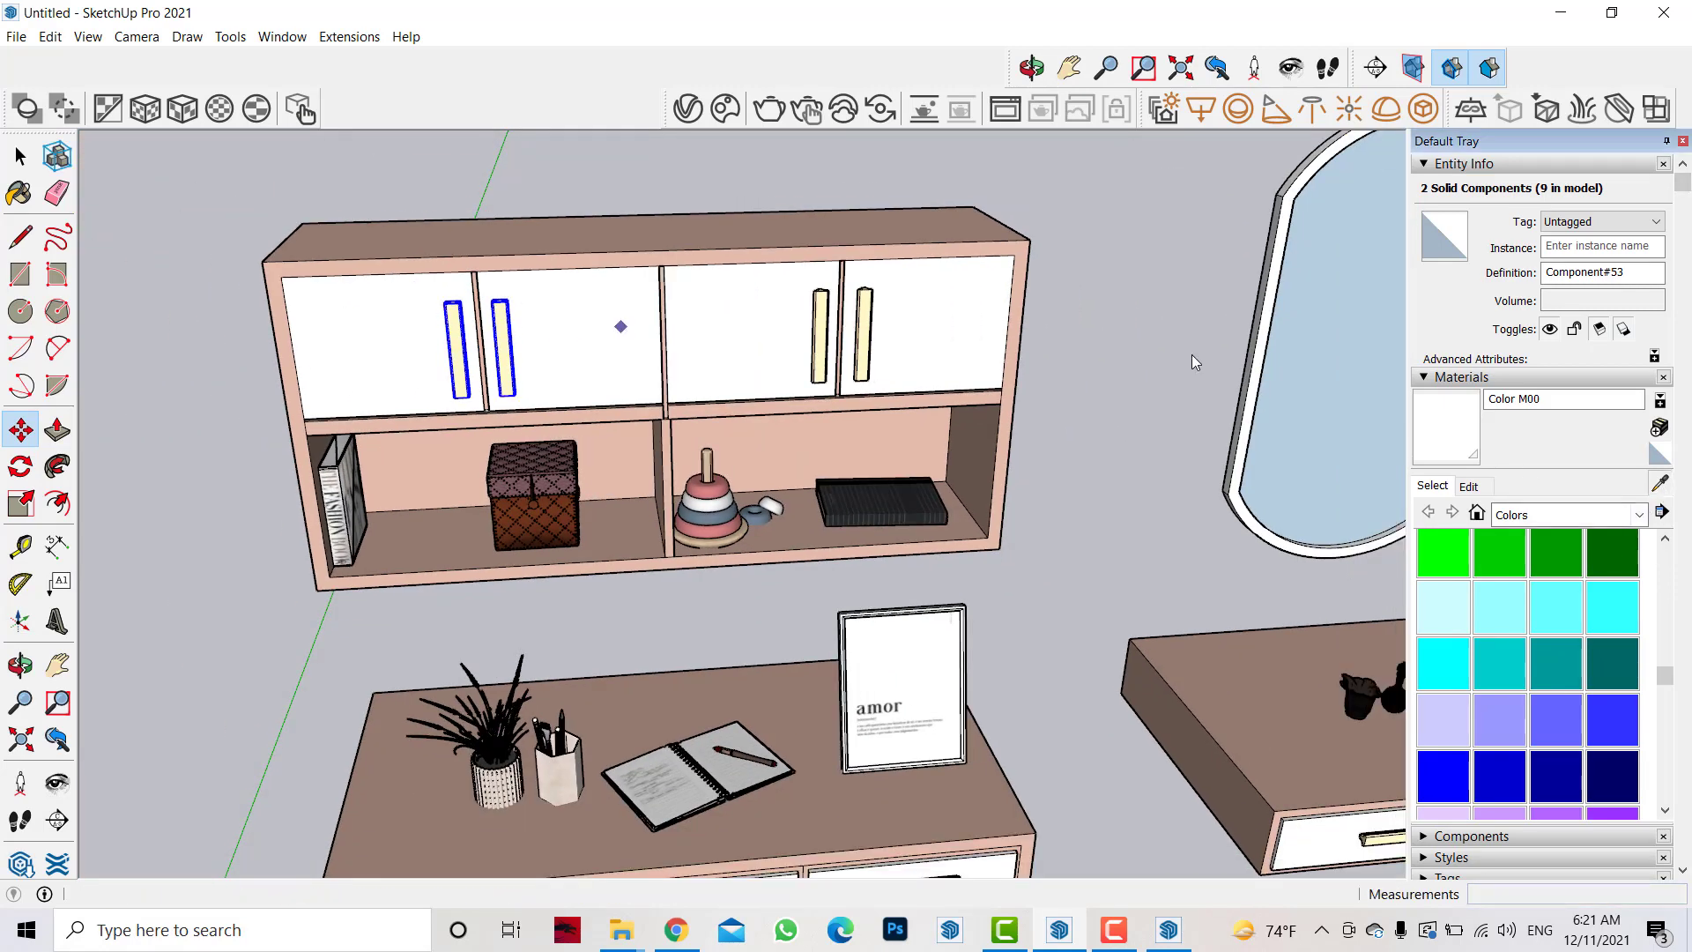
pyautogui.press('b')
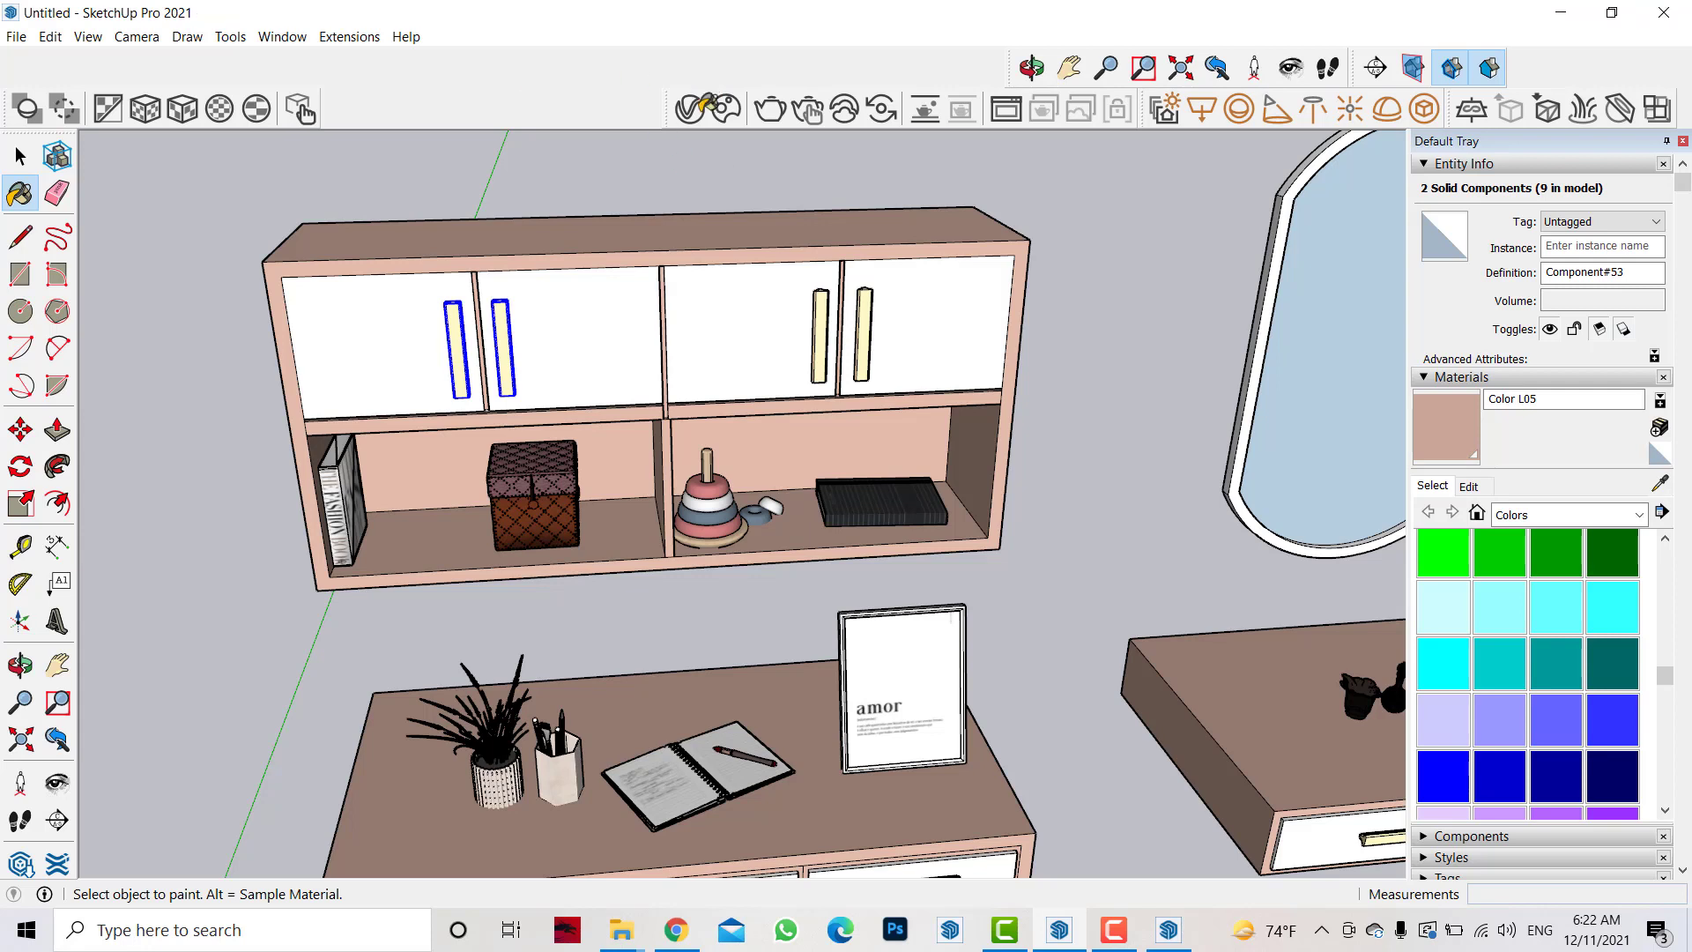
# - In the V-Ray Asset Editor, set Reflection Glossiness to 0.95 for Color M00 and 0.9 for Color L05
pyautogui.click(708, 108)
pyautogui.moveTo(793, 92); pyautogui.dragTo(288, 92)
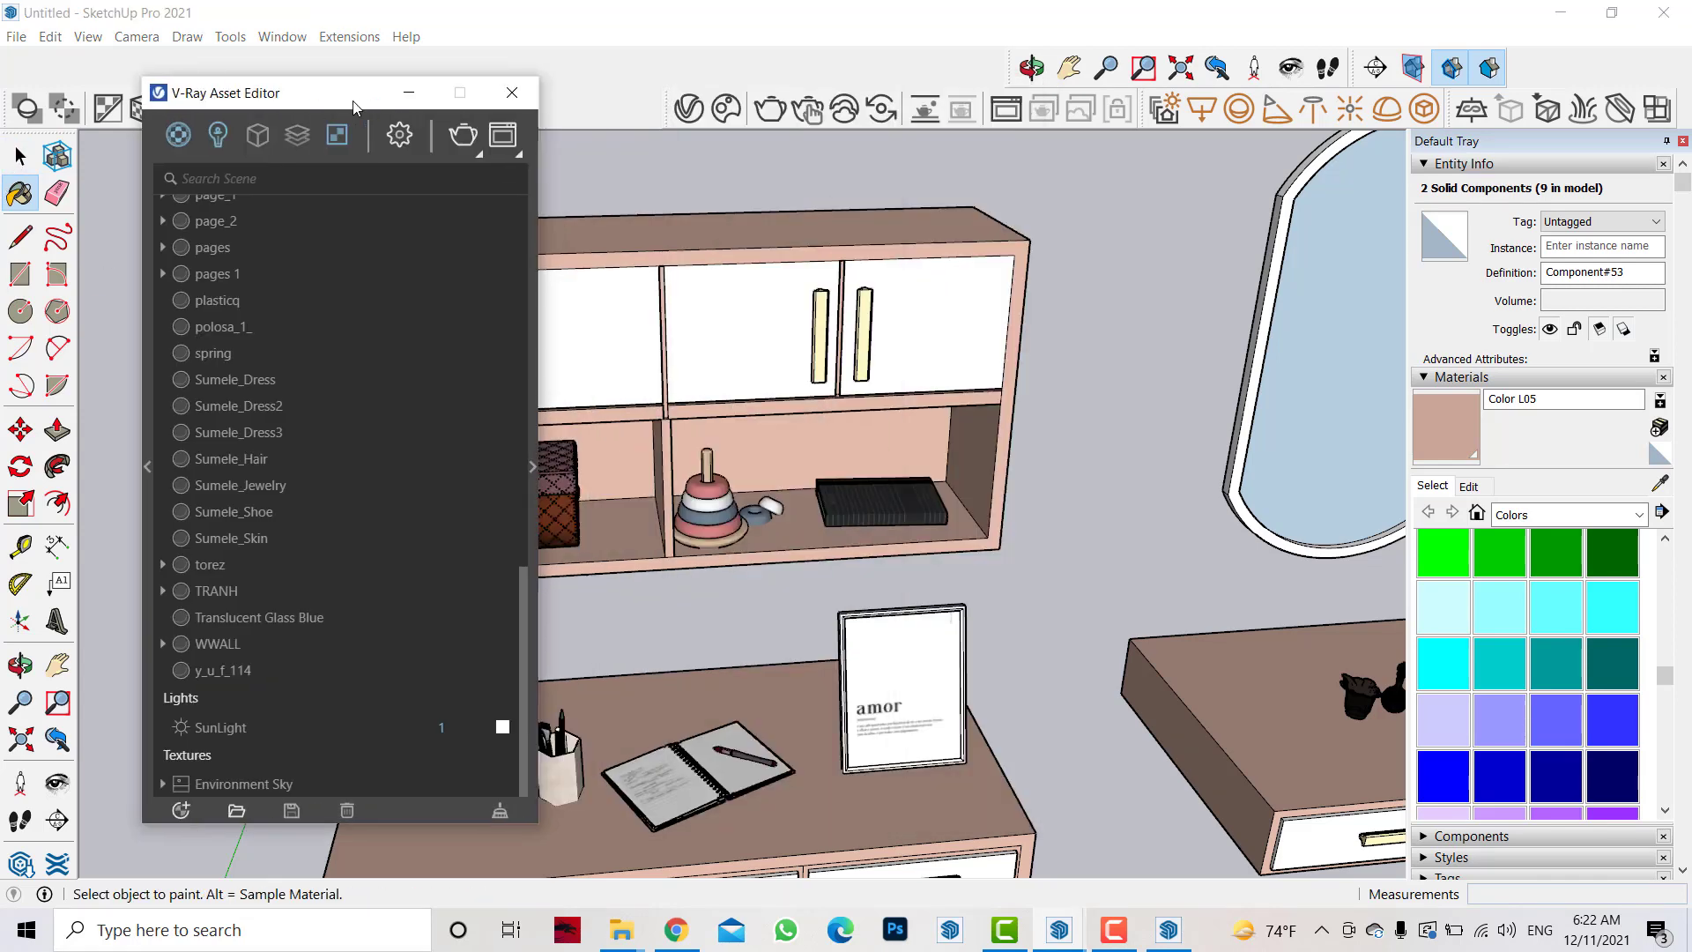
pyautogui.click(527, 462)
pyautogui.keyDown('alt'); pyautogui.click(989, 231); pyautogui.keyUp('alt')
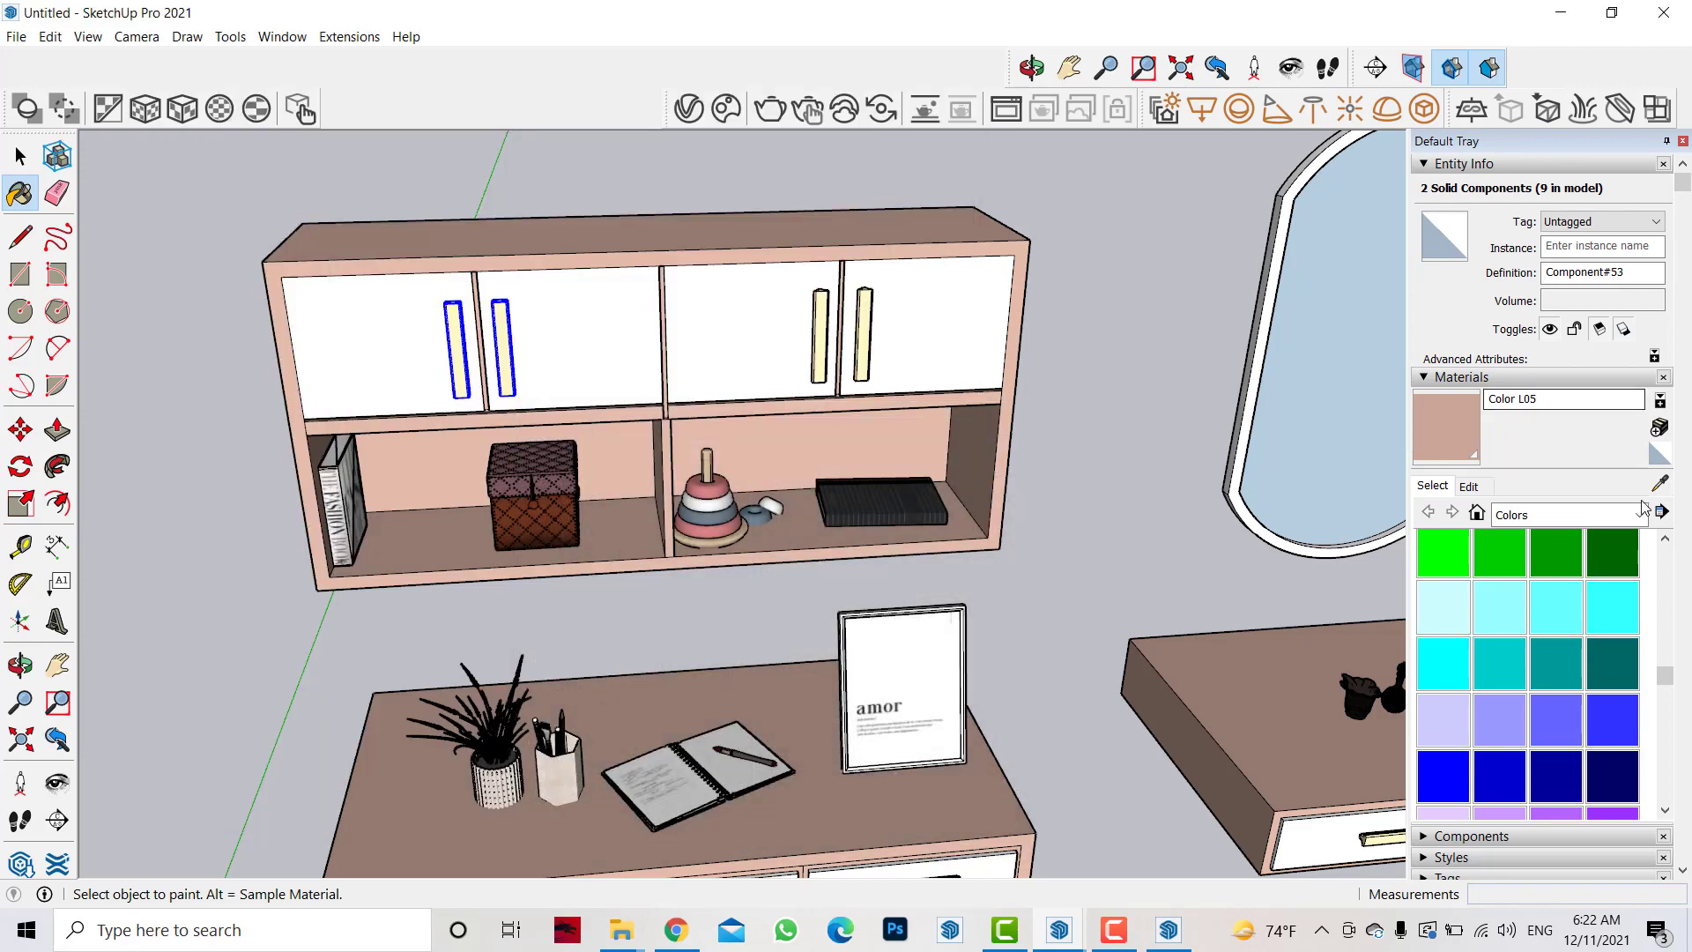
pyautogui.keyDown('alt'); pyautogui.click(910, 317); pyautogui.keyUp('alt')
pyautogui.click(641, 543)
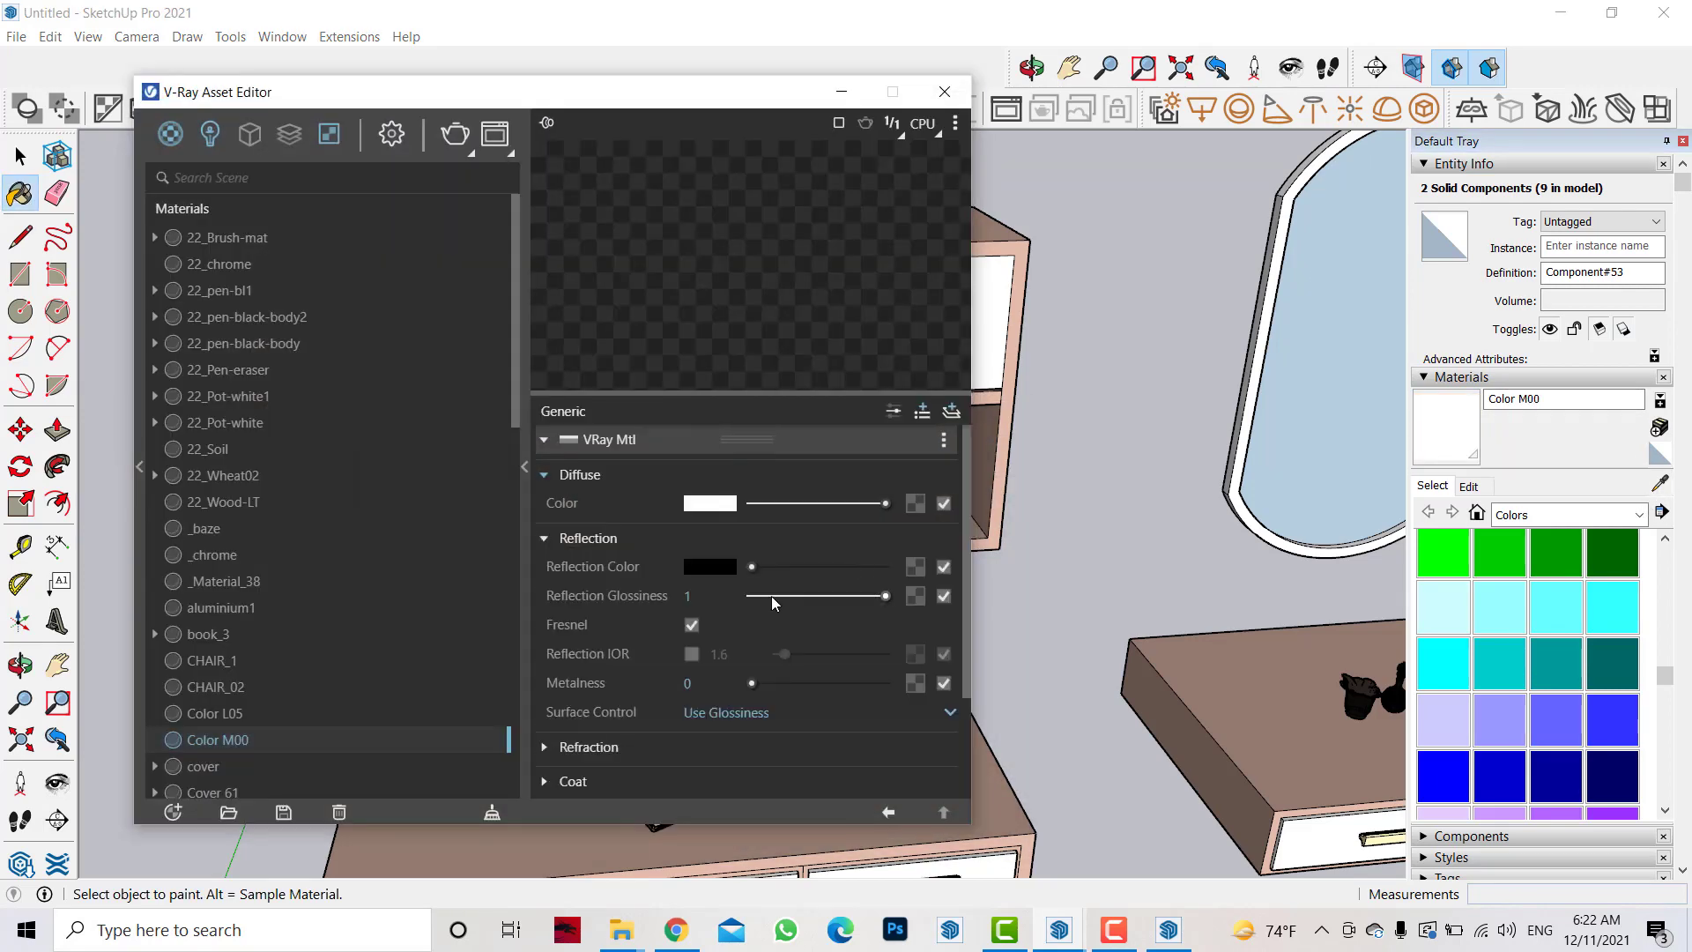
pyautogui.moveTo(885, 595); pyautogui.dragTo(874, 596)
pyautogui.keyDown('alt'); pyautogui.click(1272, 661); pyautogui.keyUp('alt')
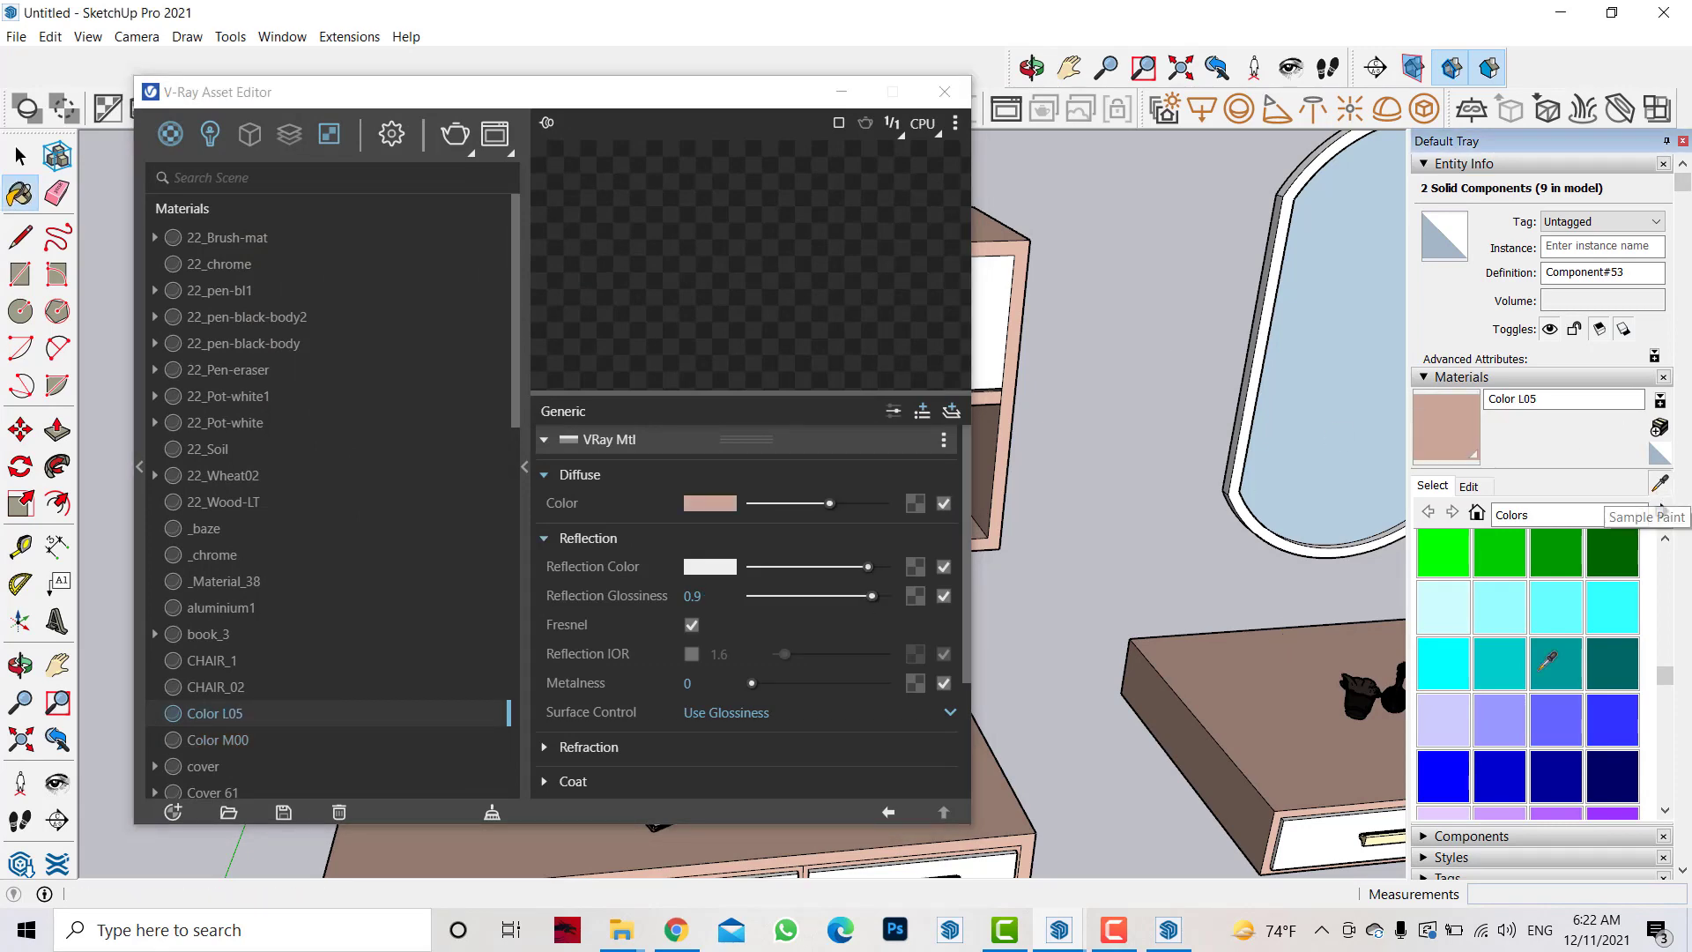
pyautogui.keyDown('alt'); pyautogui.click(1185, 806); pyautogui.keyUp('alt')
# - Close the V-Ray editor and zoom out and orbit so all the furniture is visible
pyautogui.click(841, 92)
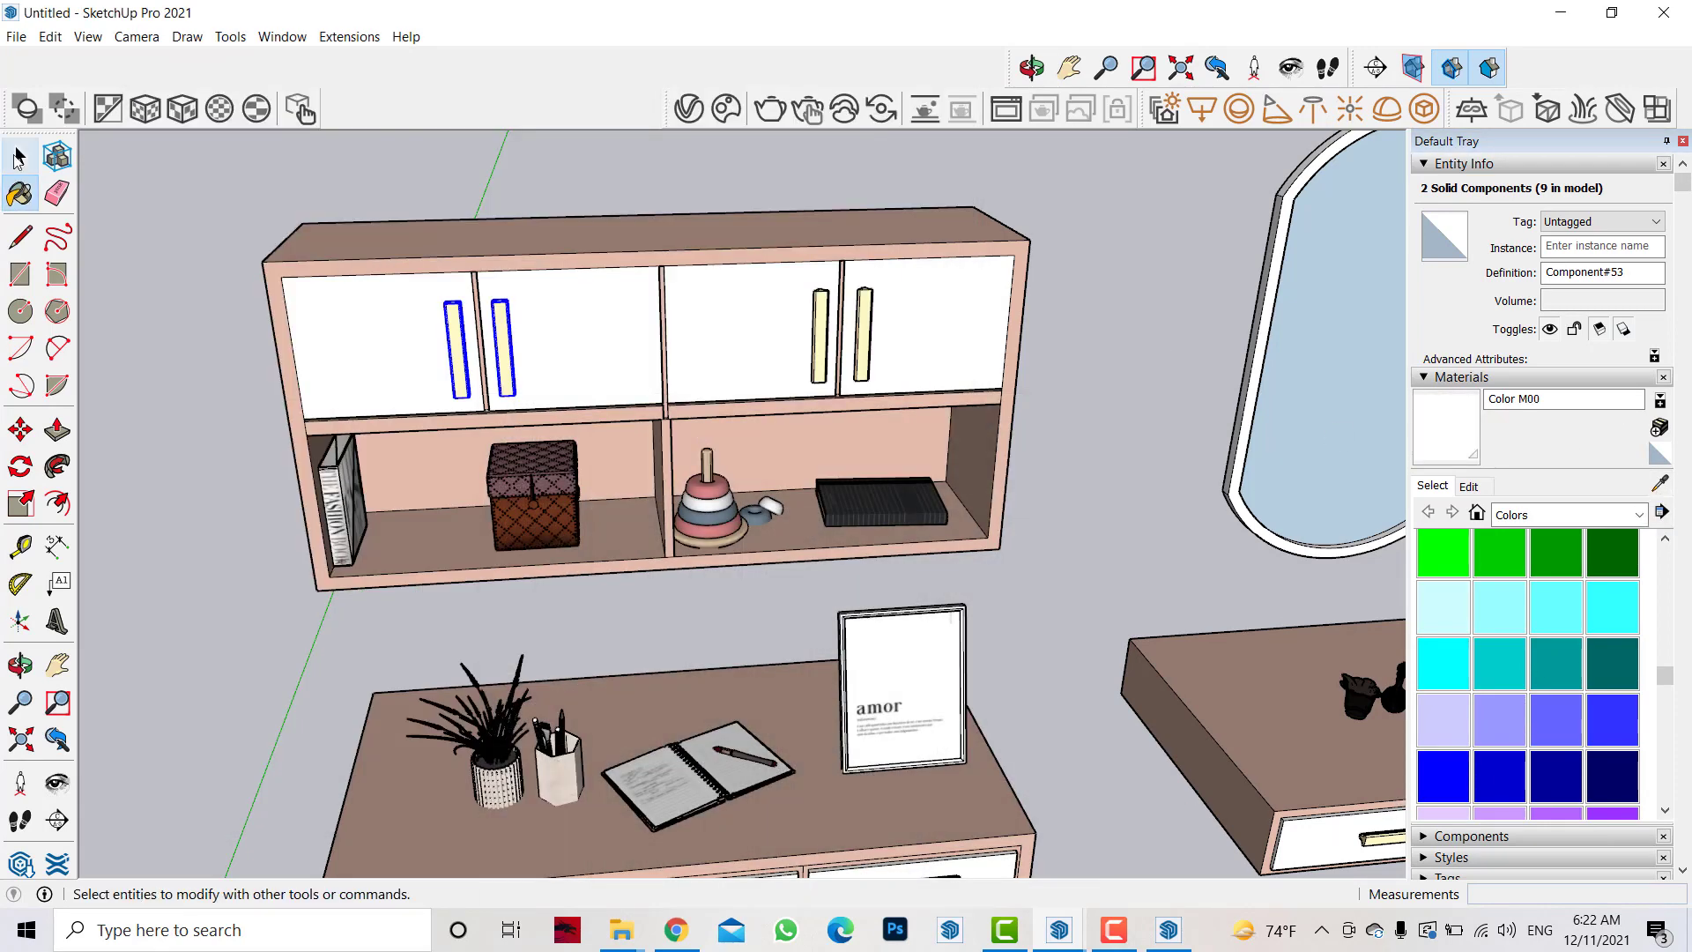
pyautogui.press('space')
pyautogui.scroll(-2, 456, 689)
pyautogui.scroll(-2, 457, 689)
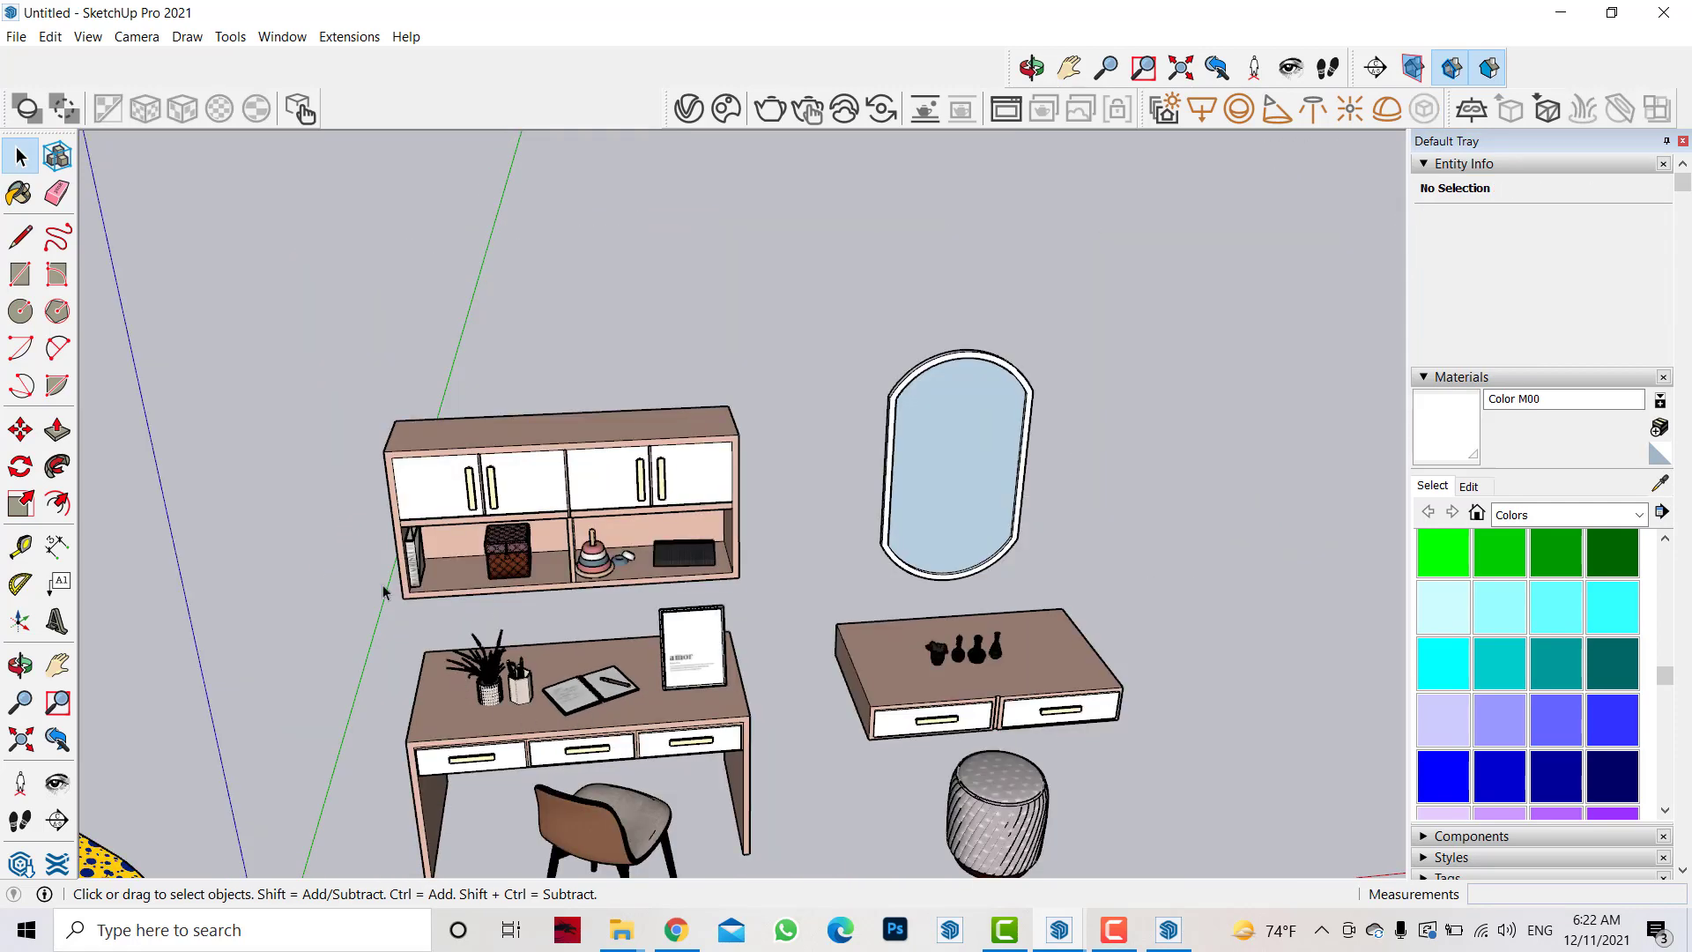
pyautogui.press('o')
pyautogui.moveTo(493, 564)
pyautogui.mouseDown()
pyautogui.moveTo(565, 605)
pyautogui.moveTo(705, 781)
pyautogui.mouseUp()
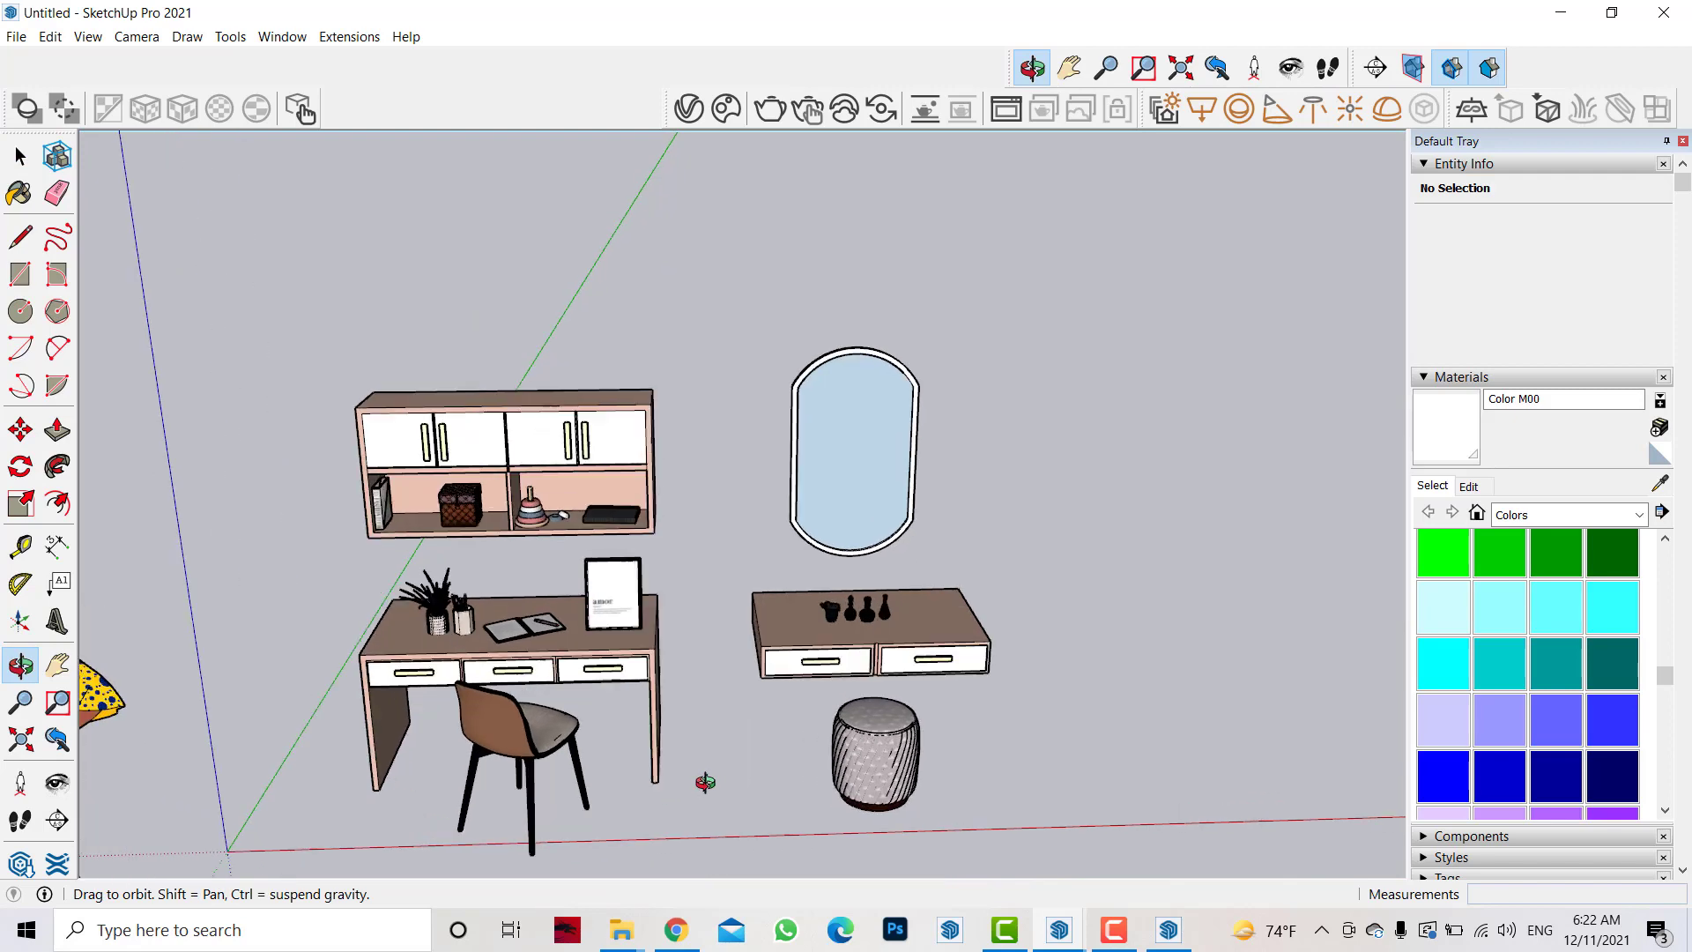
# - Window-select all the furniture pieces and make them one group
pyautogui.click(18, 156)
pyautogui.moveTo(1133, 294); pyautogui.dragTo(367, 811)
pyautogui.rightClick(550, 491)
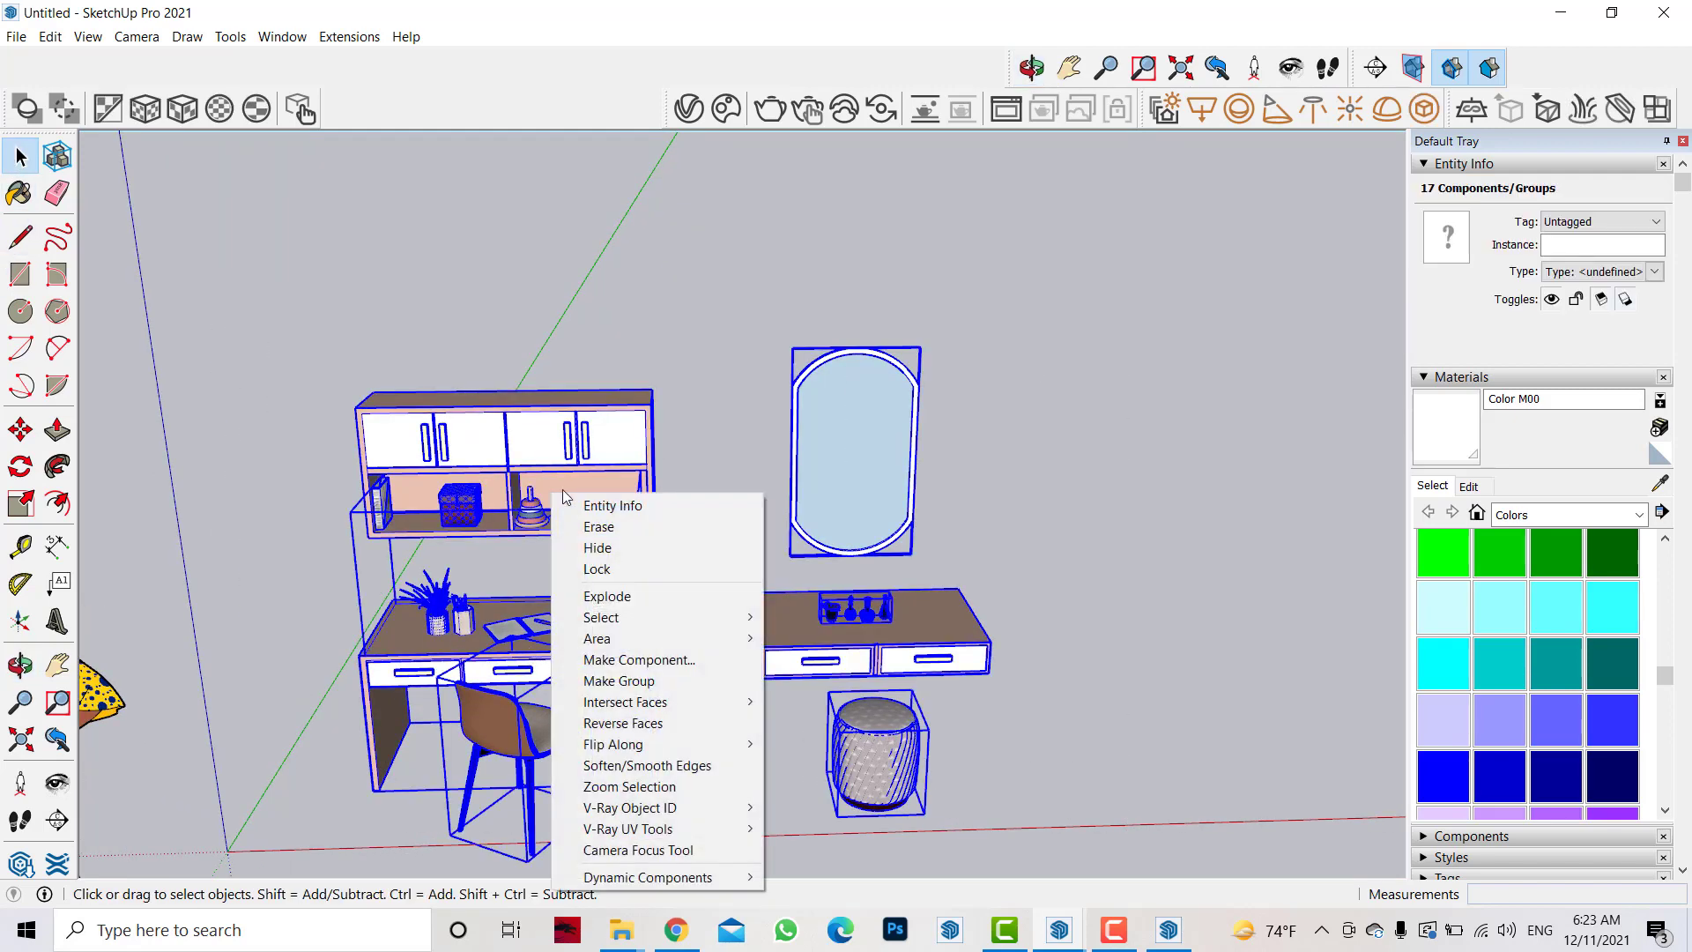
pyautogui.click(637, 690)
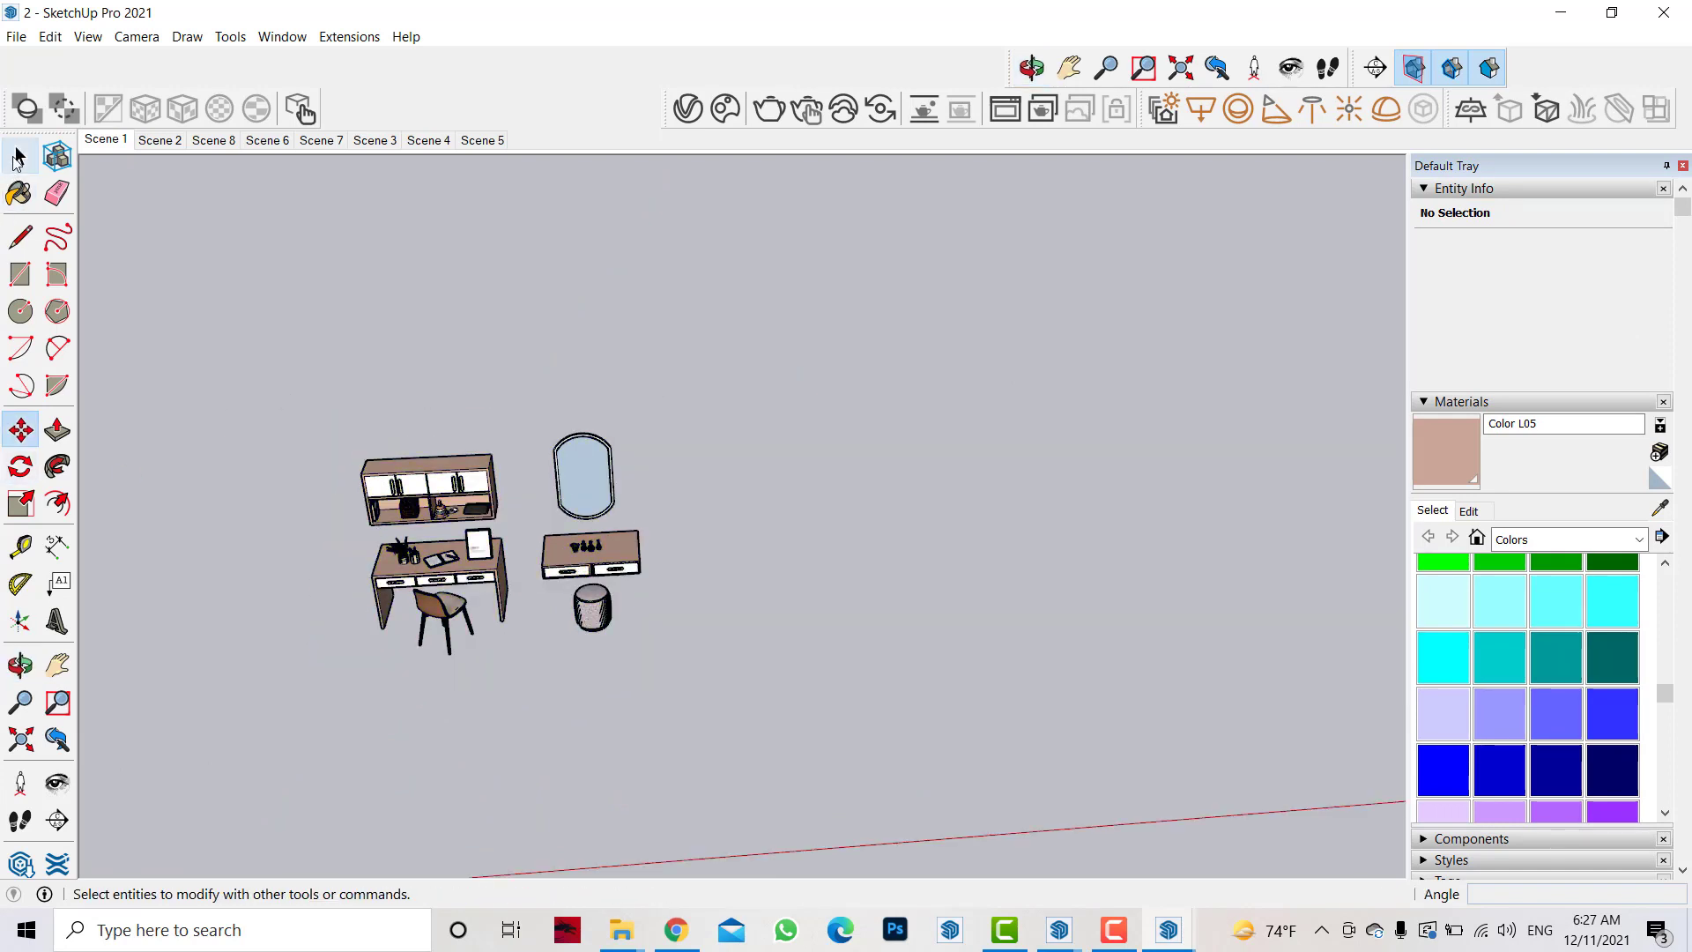
# - Move the furniture group from outside into the room
pyautogui.click(494, 564)
pyautogui.click(19, 429)
pyautogui.click(641, 641)
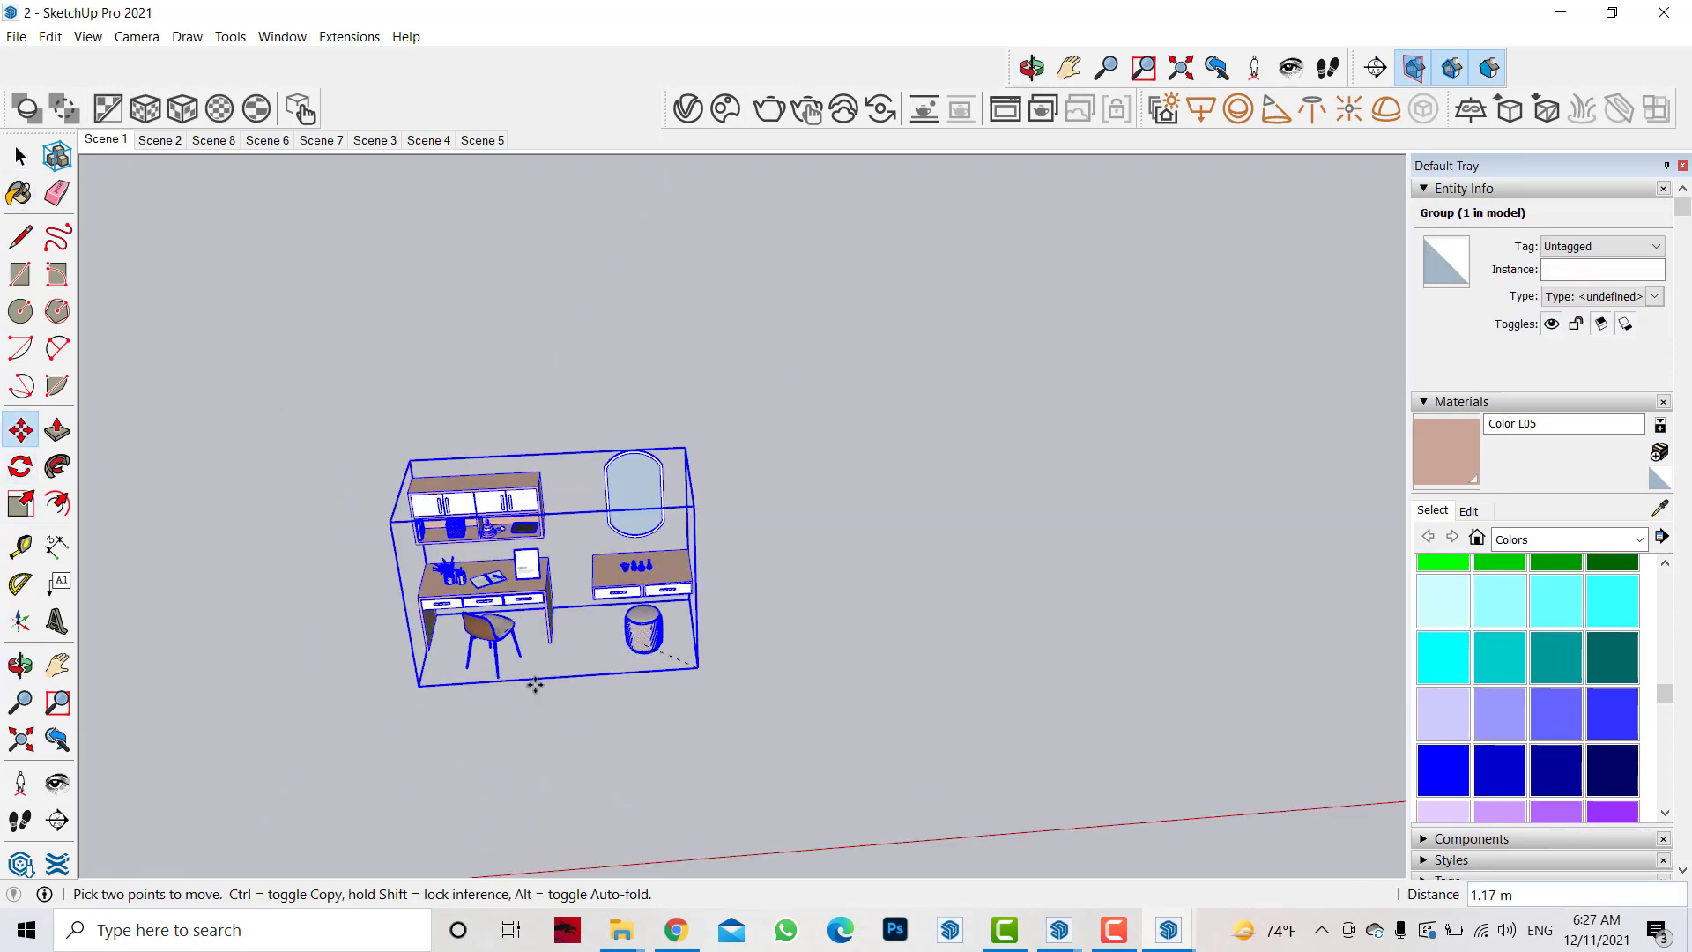
pyautogui.click(56, 665)
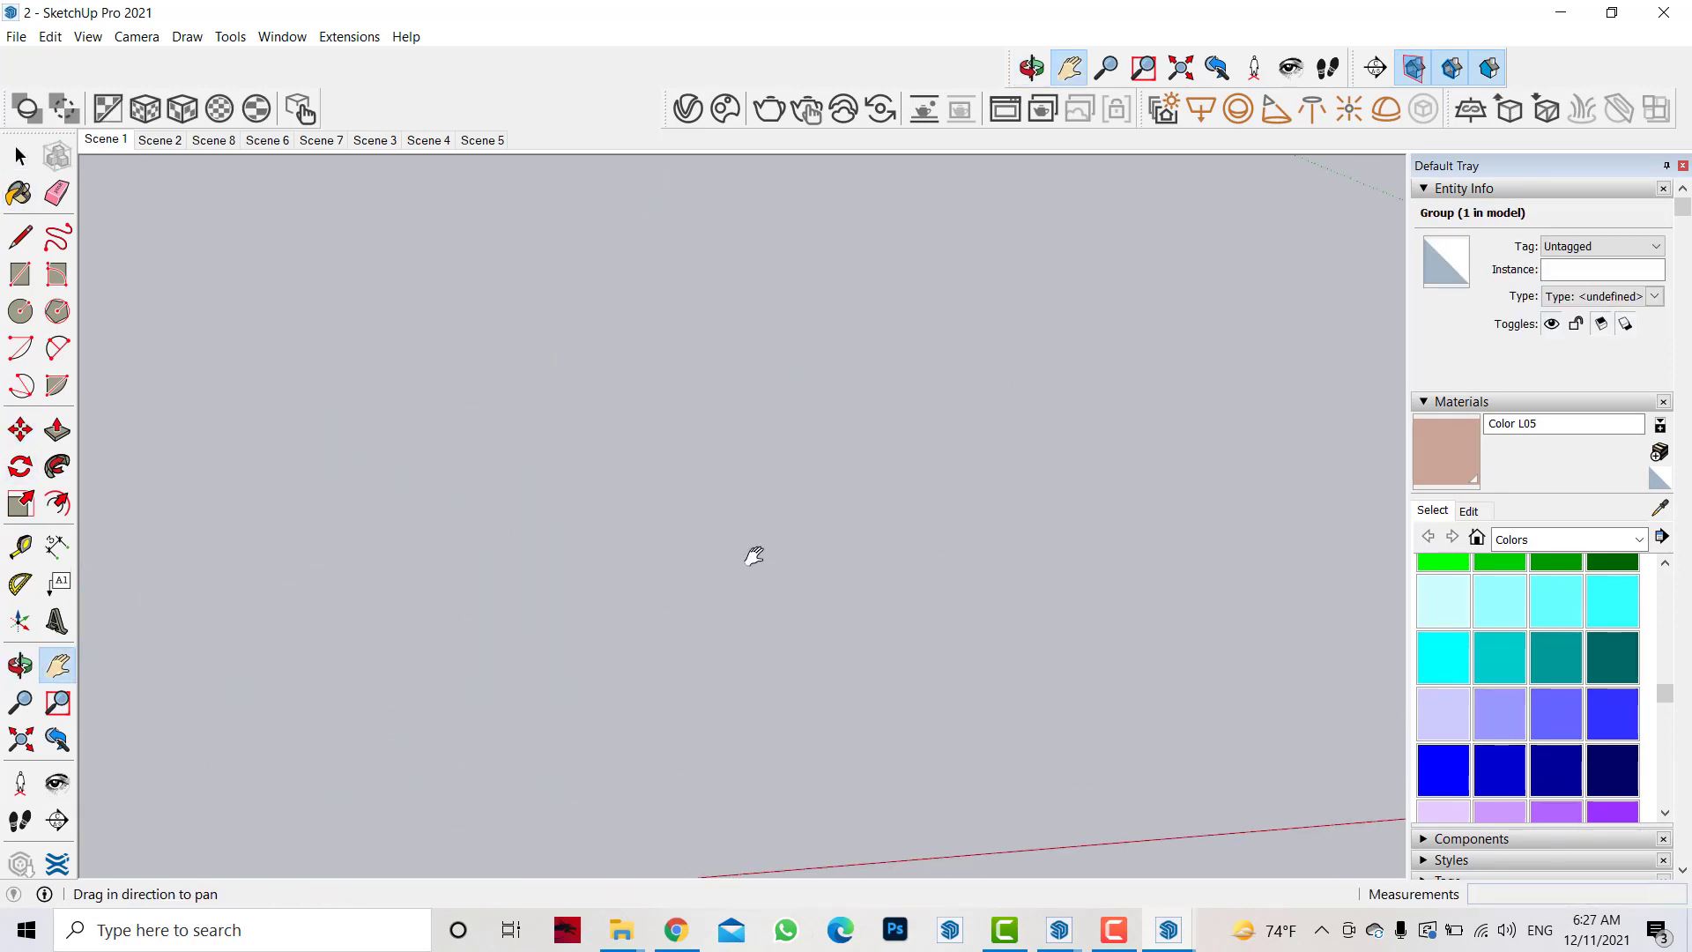
pyautogui.scroll(-3, 967, 582)
pyautogui.scroll(-3, 502, 740)
pyautogui.scroll(3, 585, 317)
pyautogui.scroll(2, 607, 712)
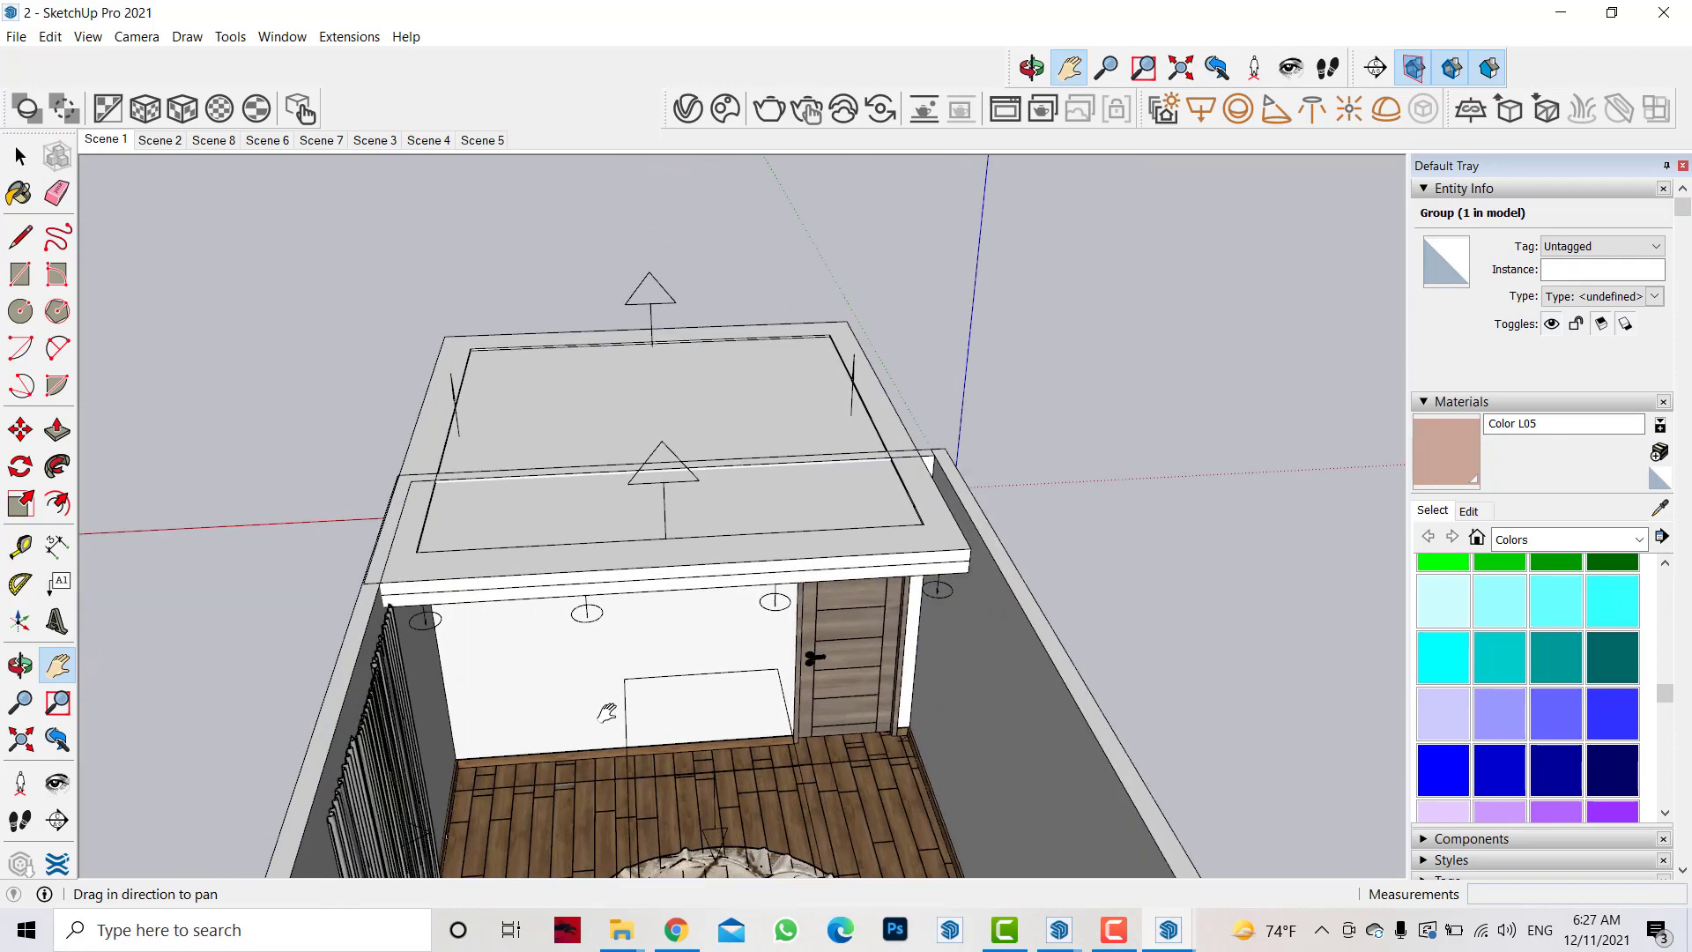
pyautogui.click(19, 429)
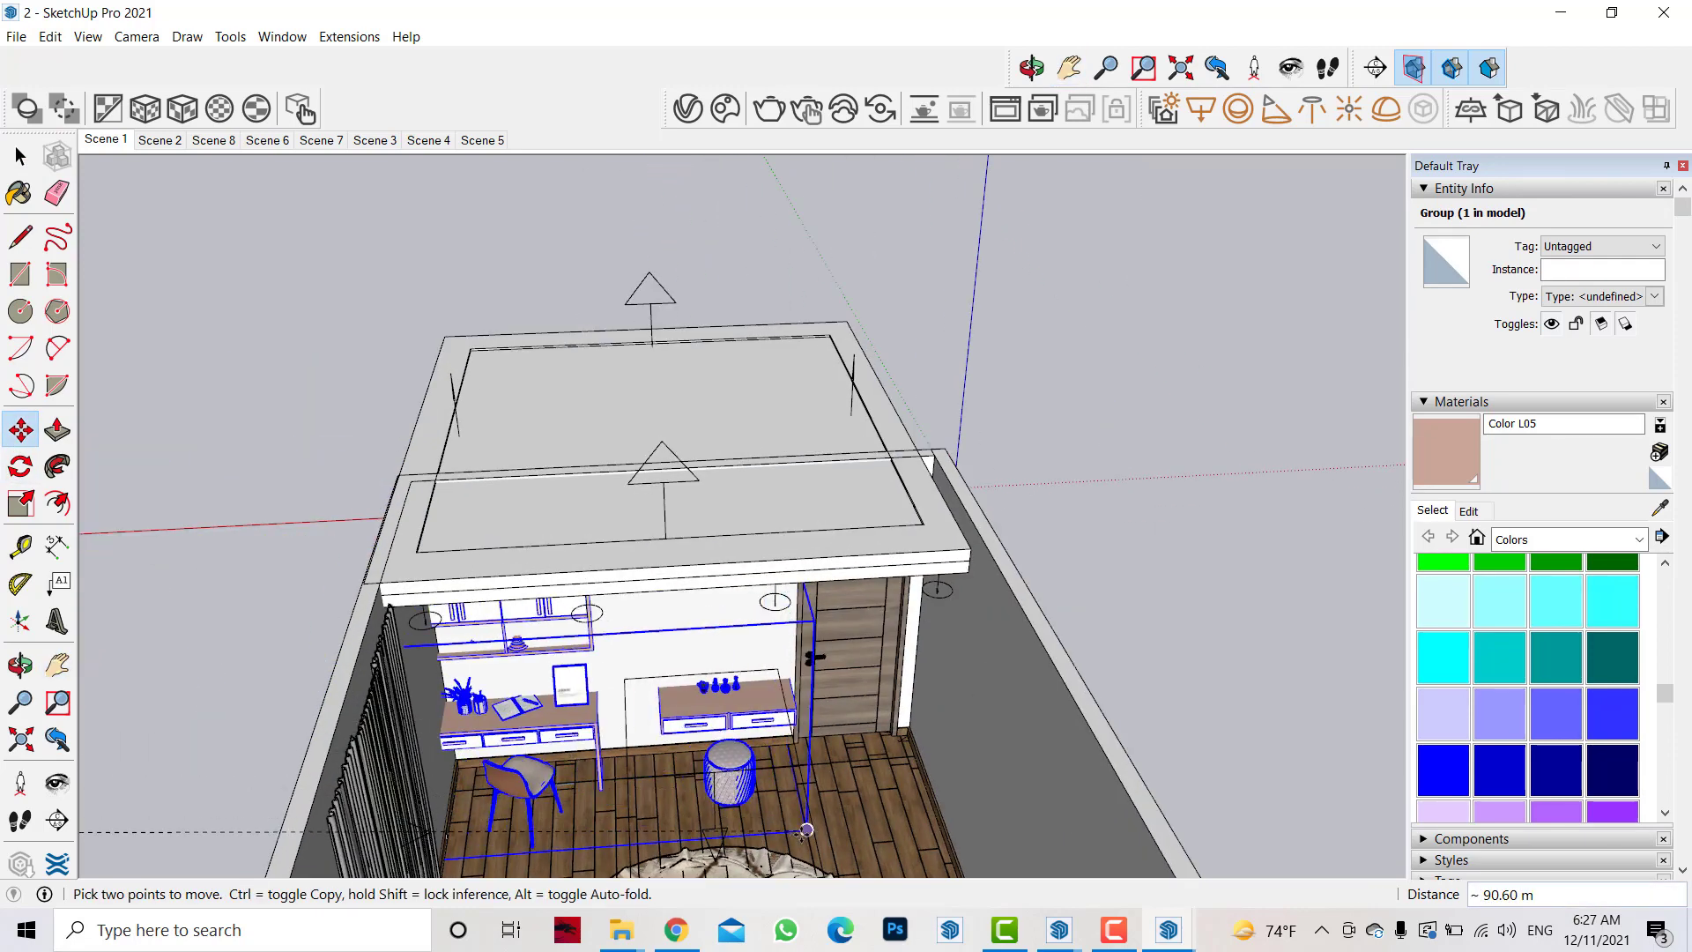
pyautogui.click(809, 866)
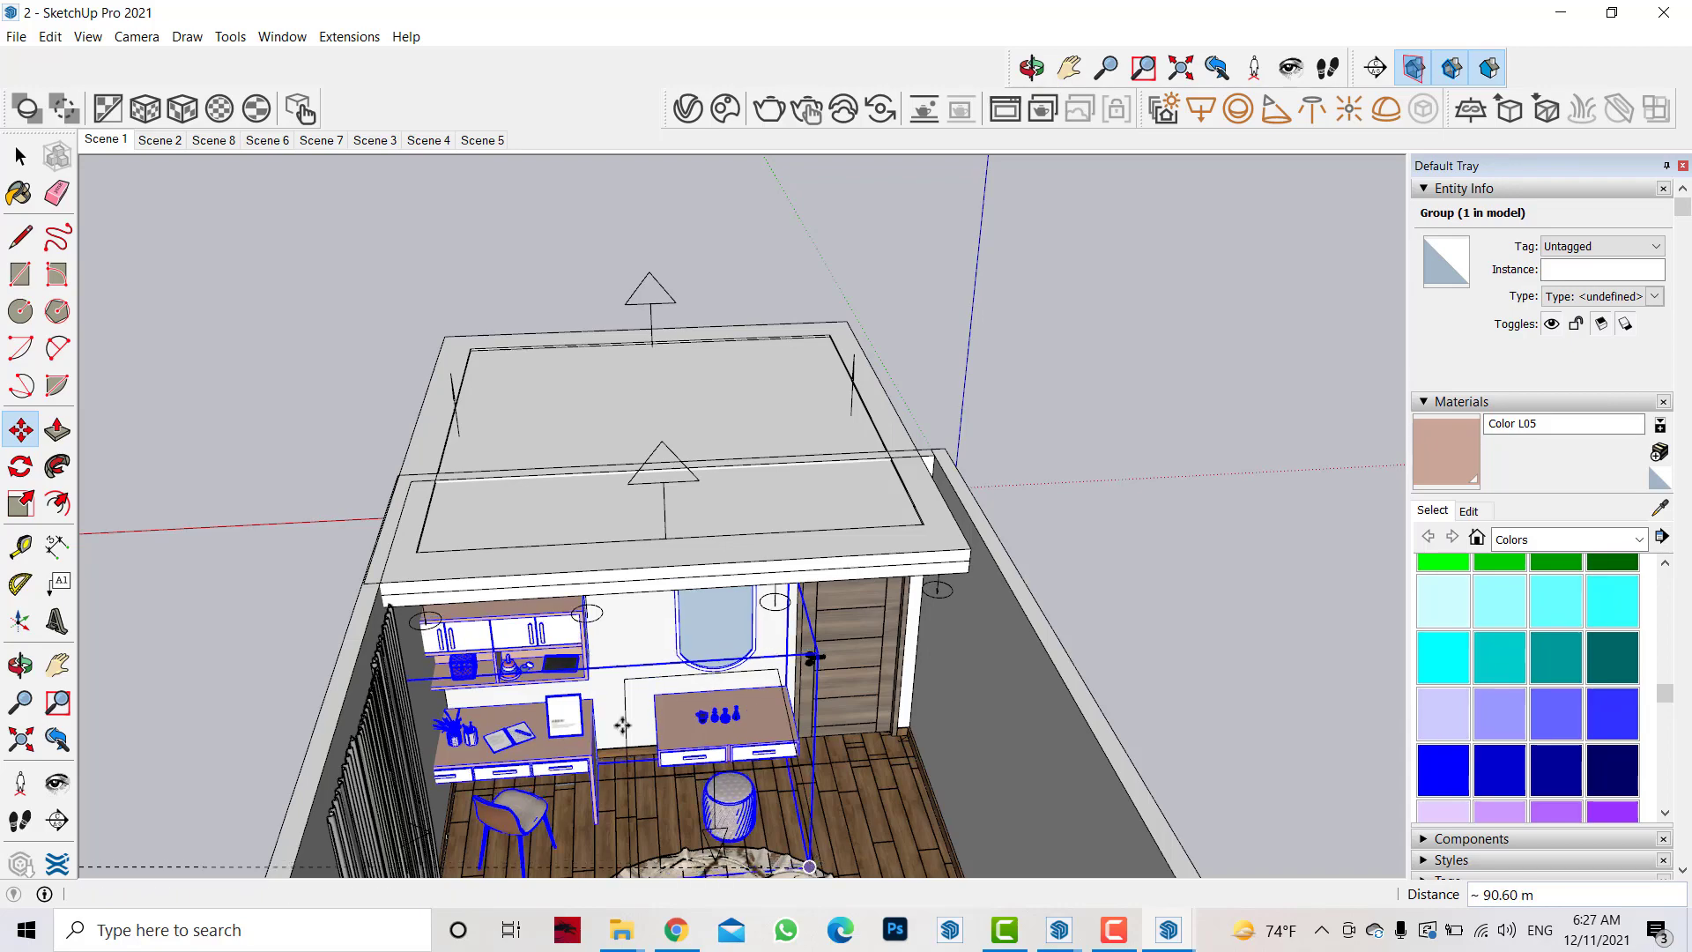
# - Slide the furniture group along the red axis against the back wall beside the door
pyautogui.scroll(2, 622, 725)
pyautogui.scroll(2, 617, 713)
pyautogui.scroll(2, 599, 696)
pyautogui.scroll(2, 567, 662)
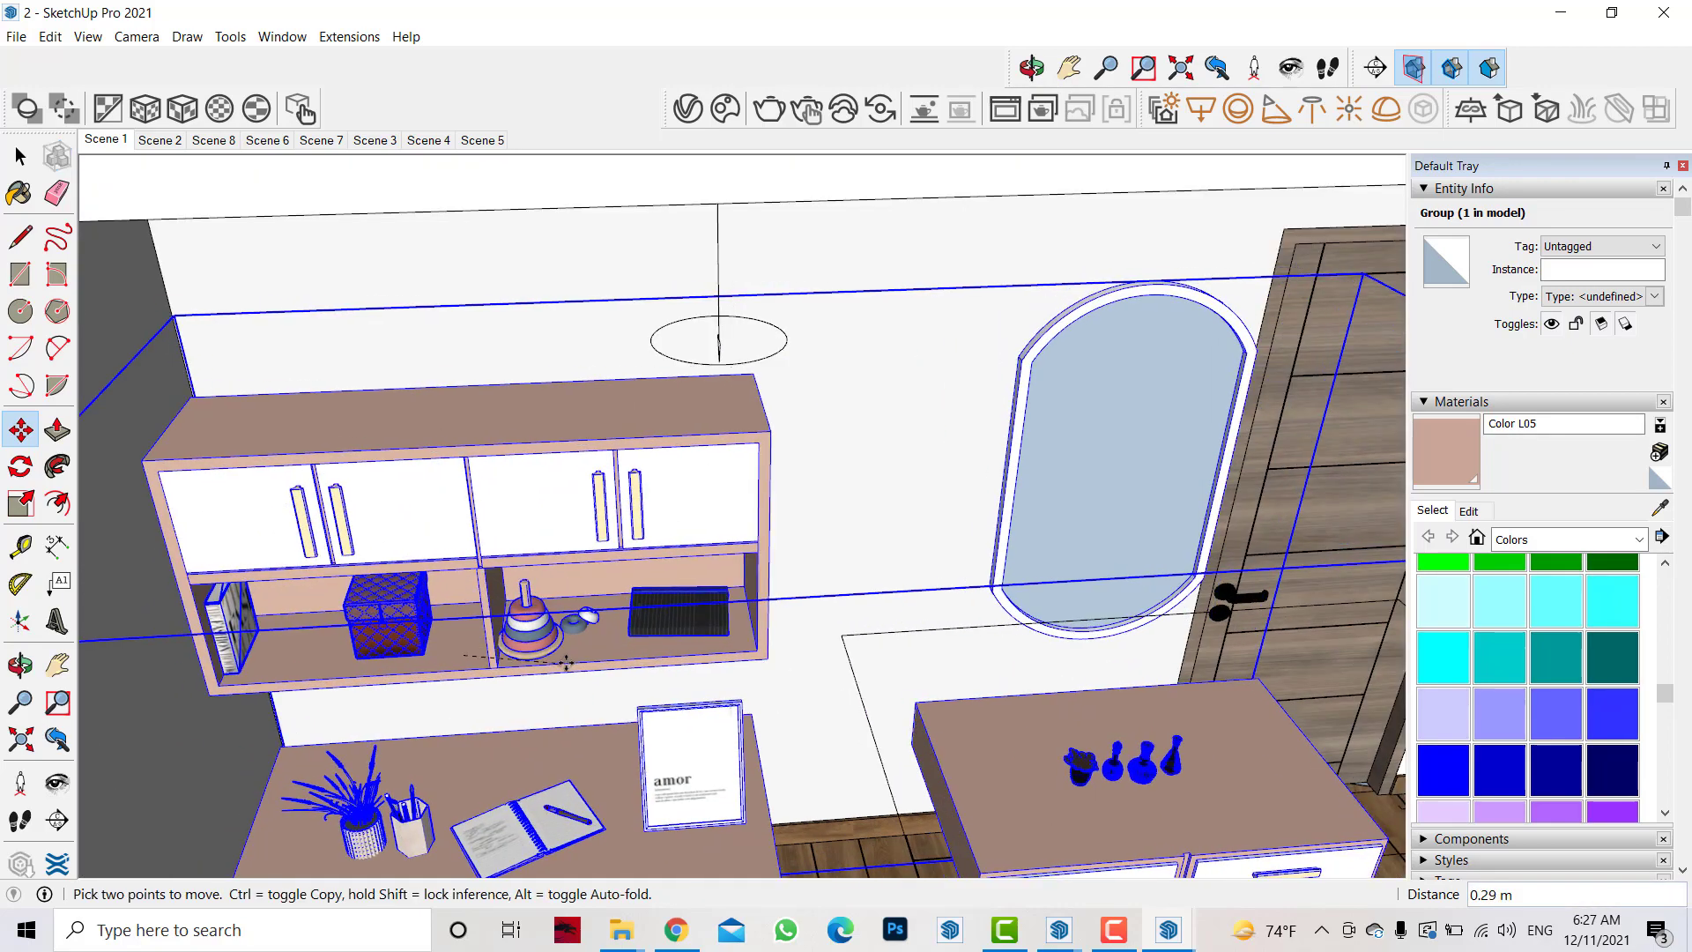
pyautogui.click(567, 663)
pyautogui.click(254, 381)
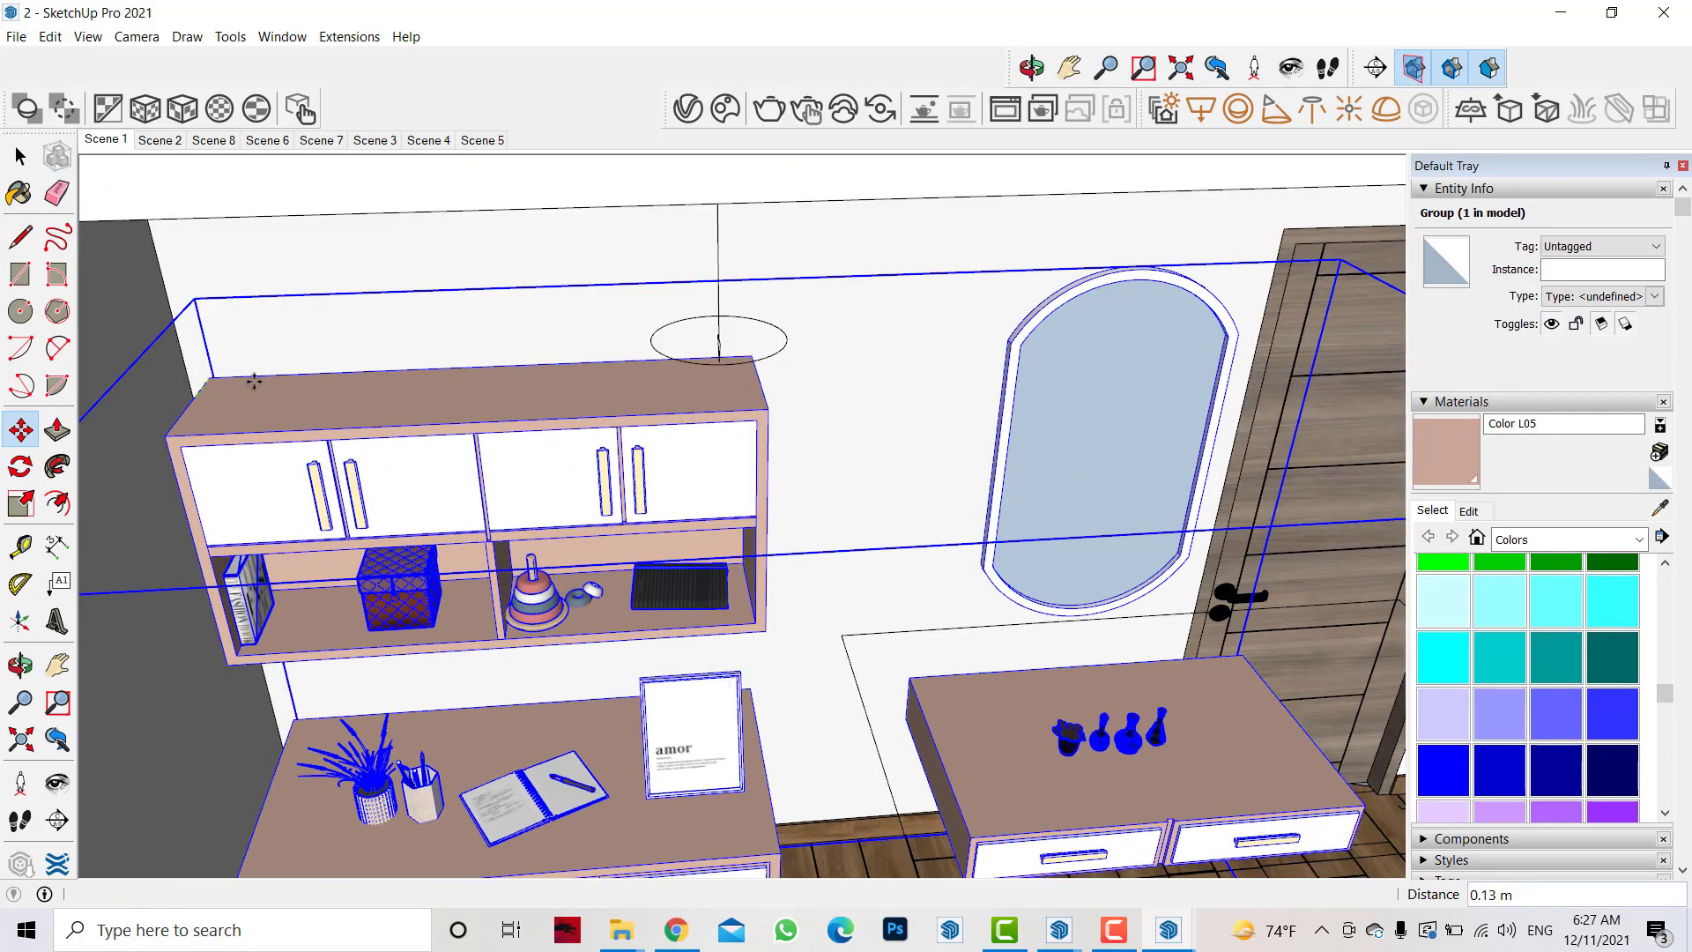
pyautogui.click(254, 380)
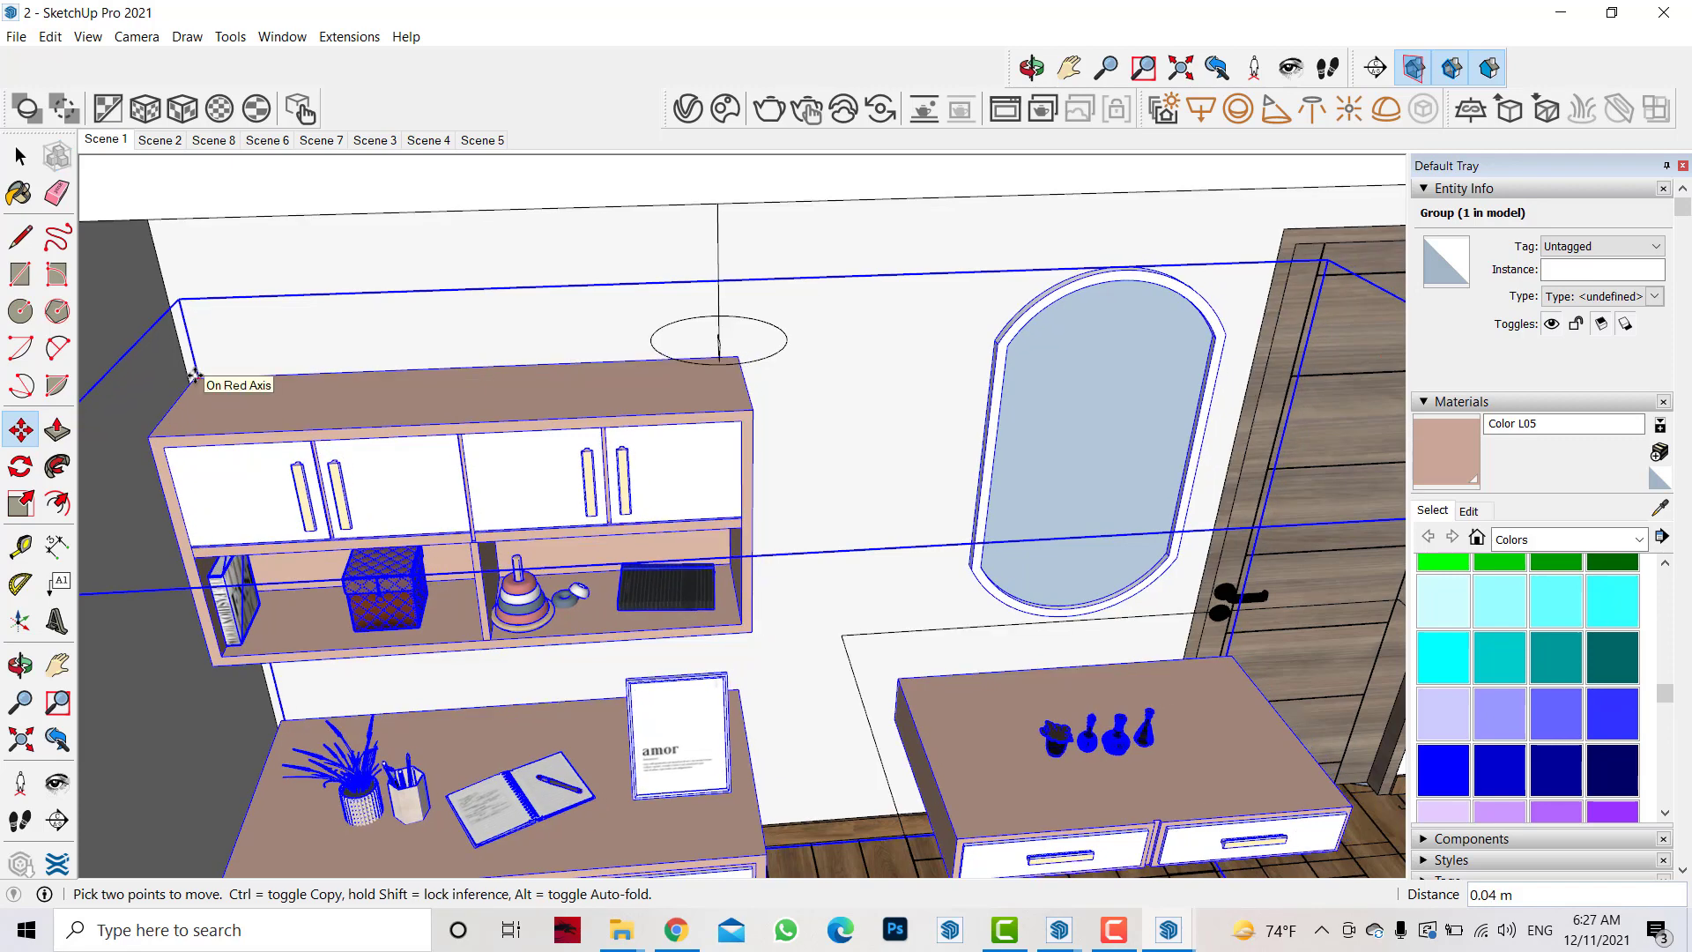
pyautogui.click(57, 665)
pyautogui.moveTo(573, 529); pyautogui.dragTo(286, 379)
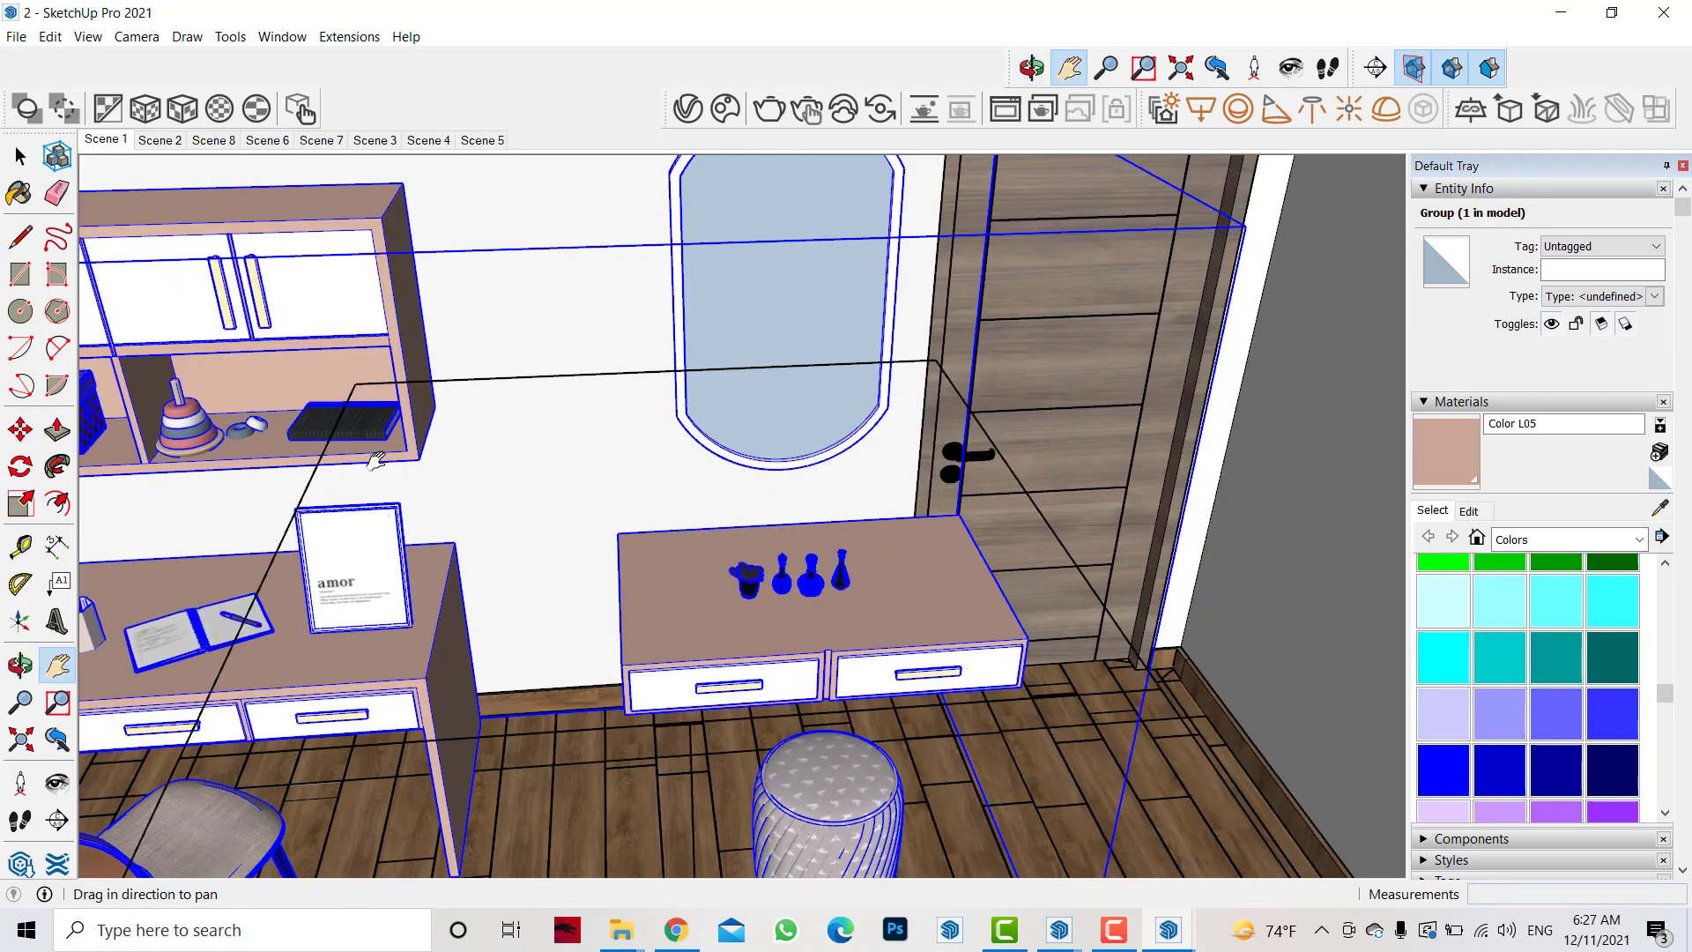
# - Inside the furniture group, move the mirror and dresser further left
pyautogui.click(21, 158)
pyautogui.doubleClick(718, 321)
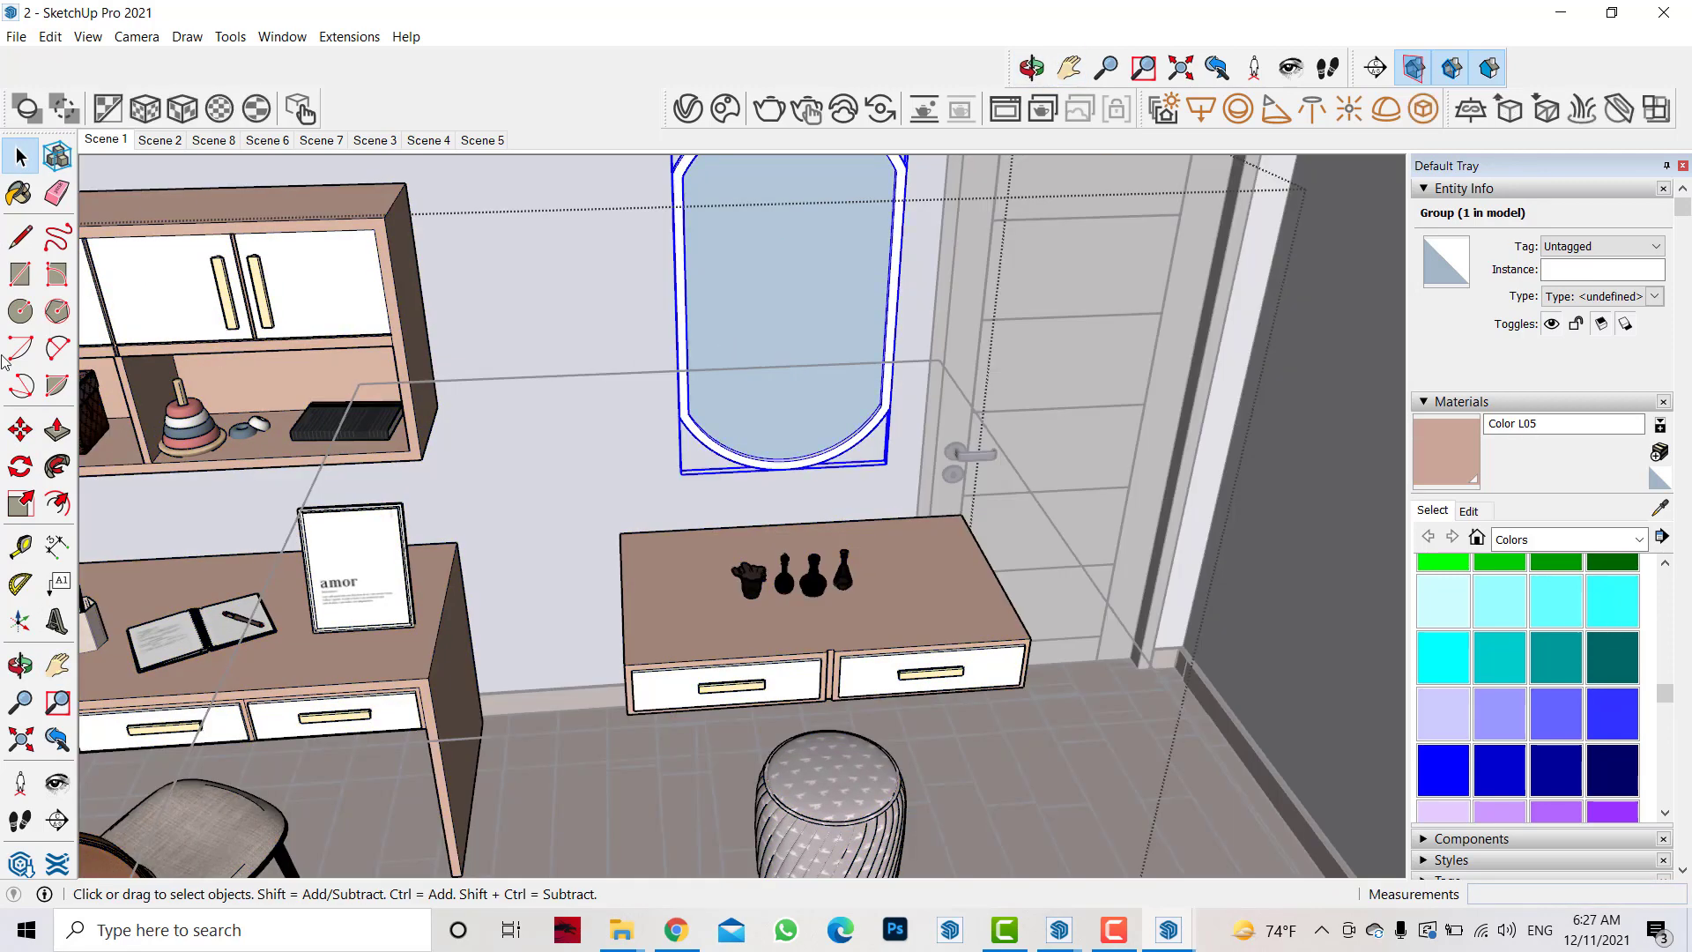
pyautogui.keyDown('shift'); pyautogui.click(659, 606); pyautogui.keyUp('shift')
pyautogui.click(22, 429)
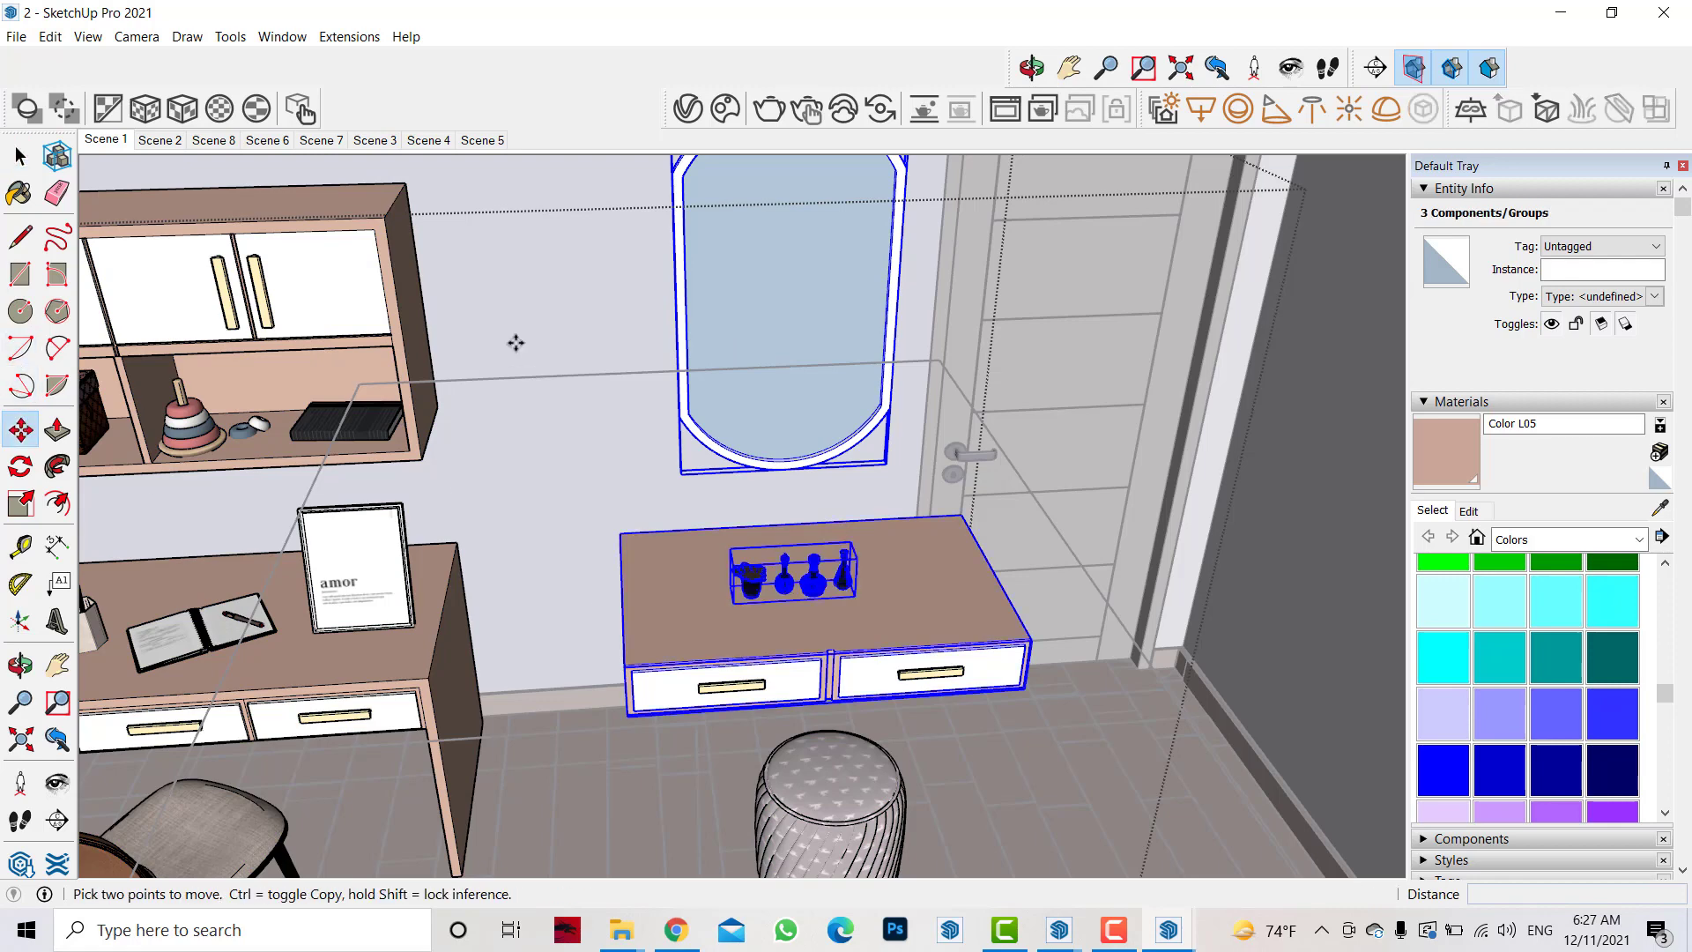
pyautogui.click(633, 327)
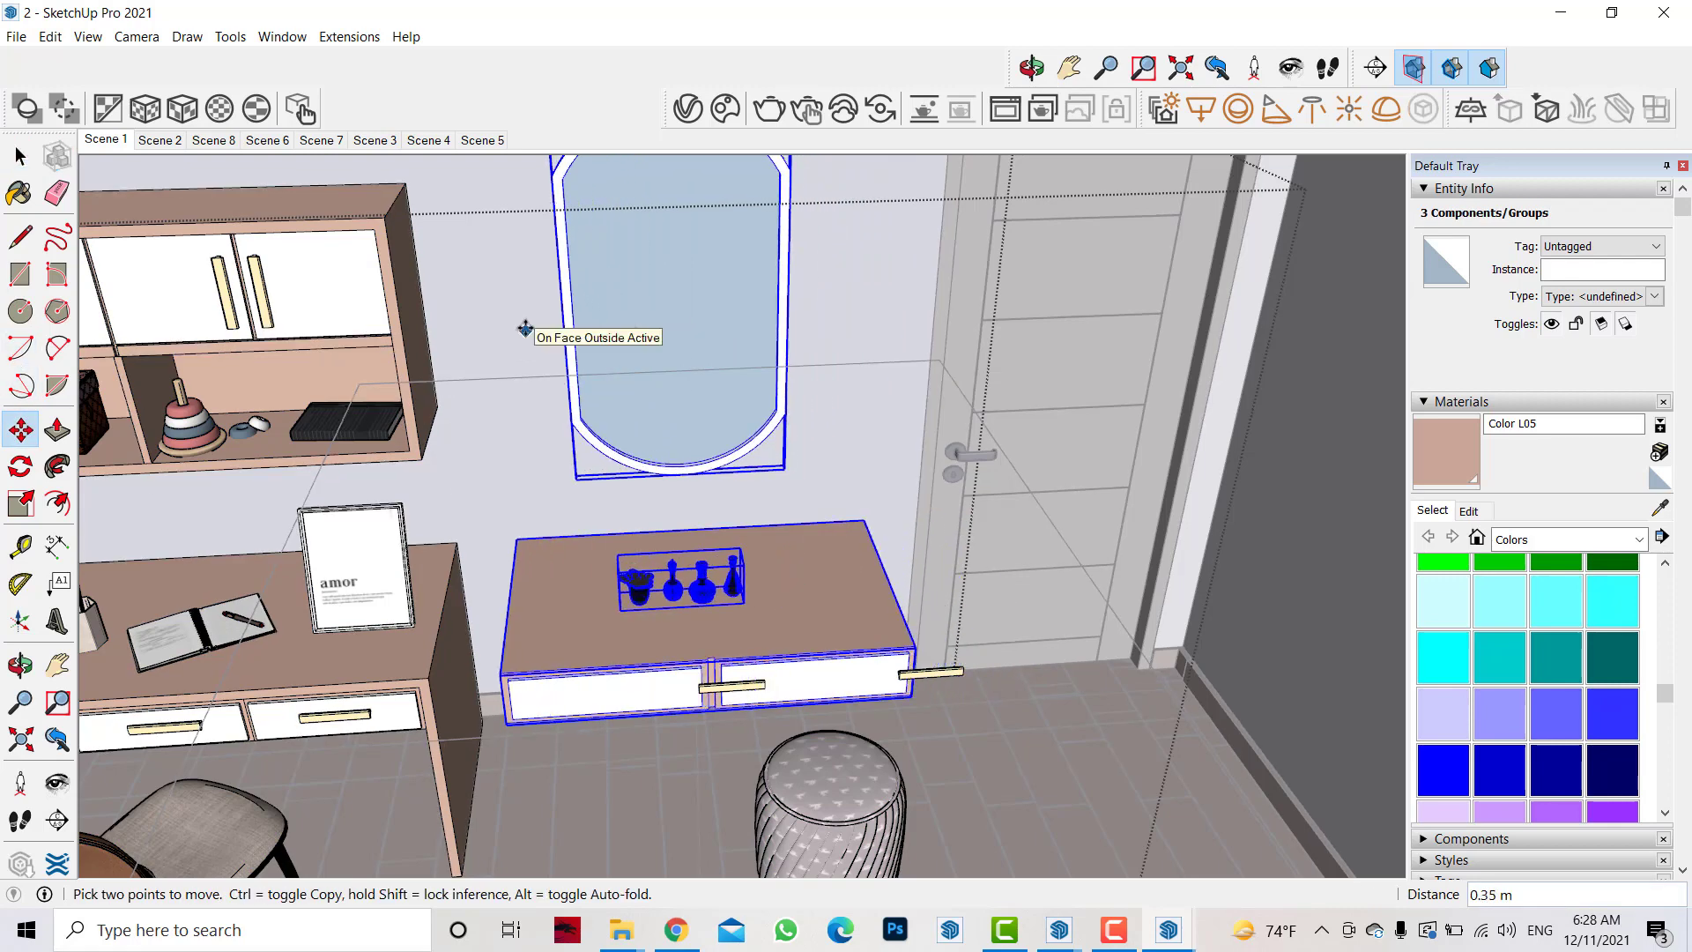
pyautogui.click(512, 344)
# - Move both drawer handles and the stool to the left
pyautogui.click(20, 156)
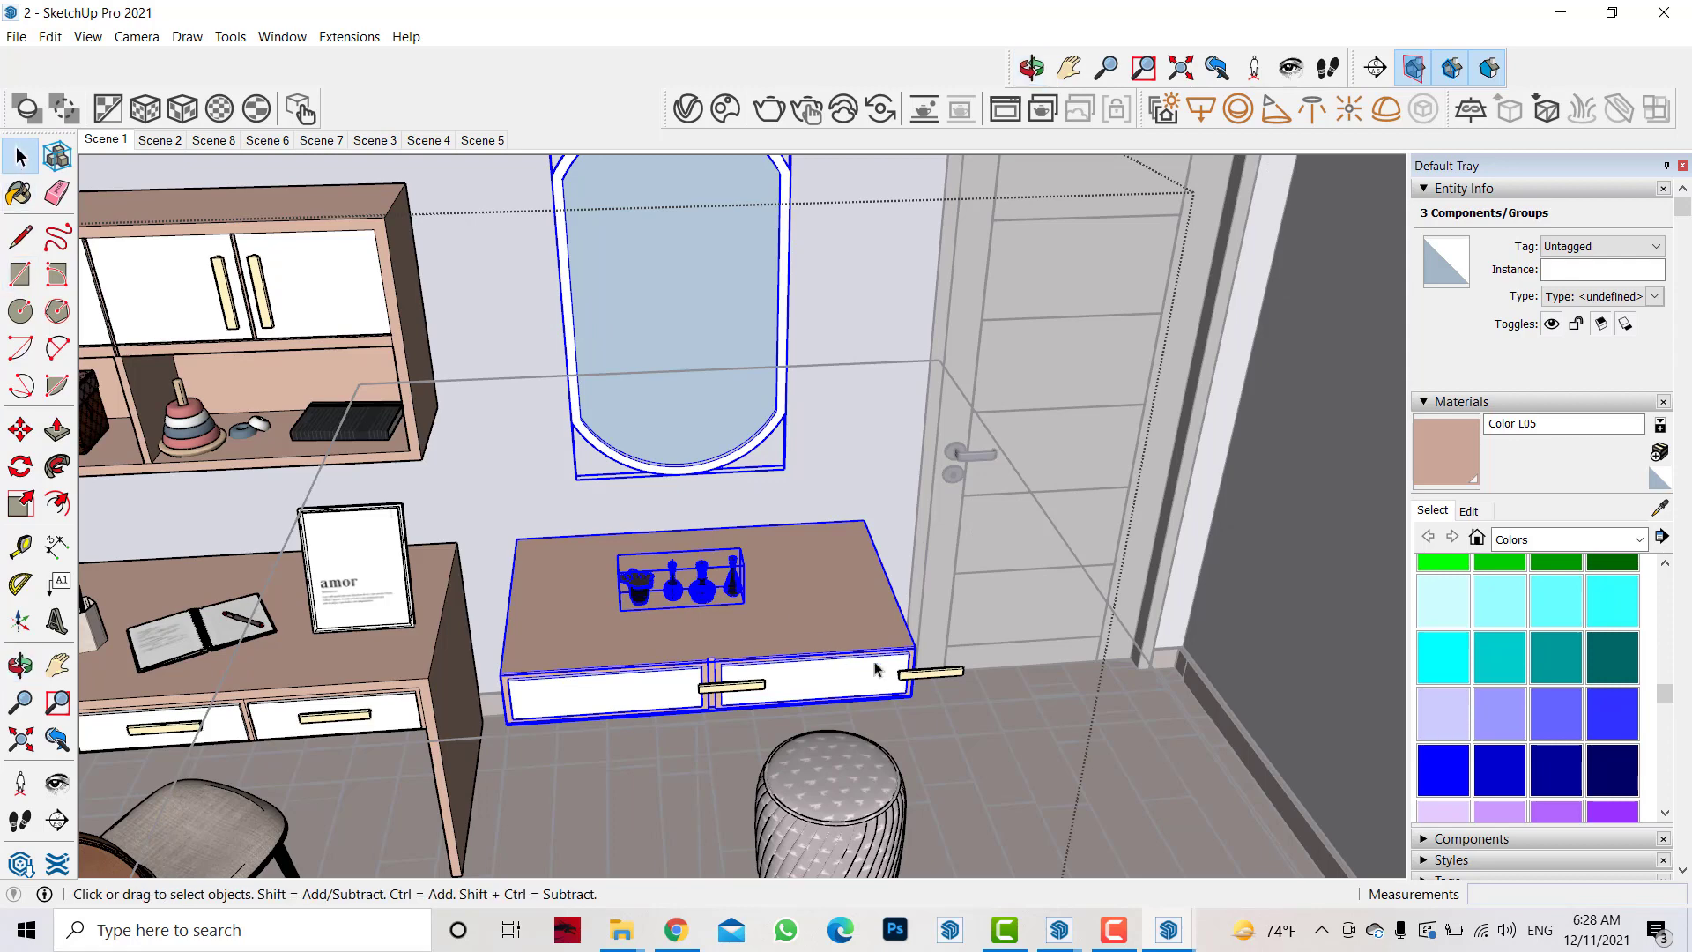
pyautogui.click(925, 672)
pyautogui.keyDown('shift'); pyautogui.click(731, 685); pyautogui.keyUp('shift')
pyautogui.keyDown('shift'); pyautogui.click(811, 779); pyautogui.keyUp('shift')
pyautogui.press('m')
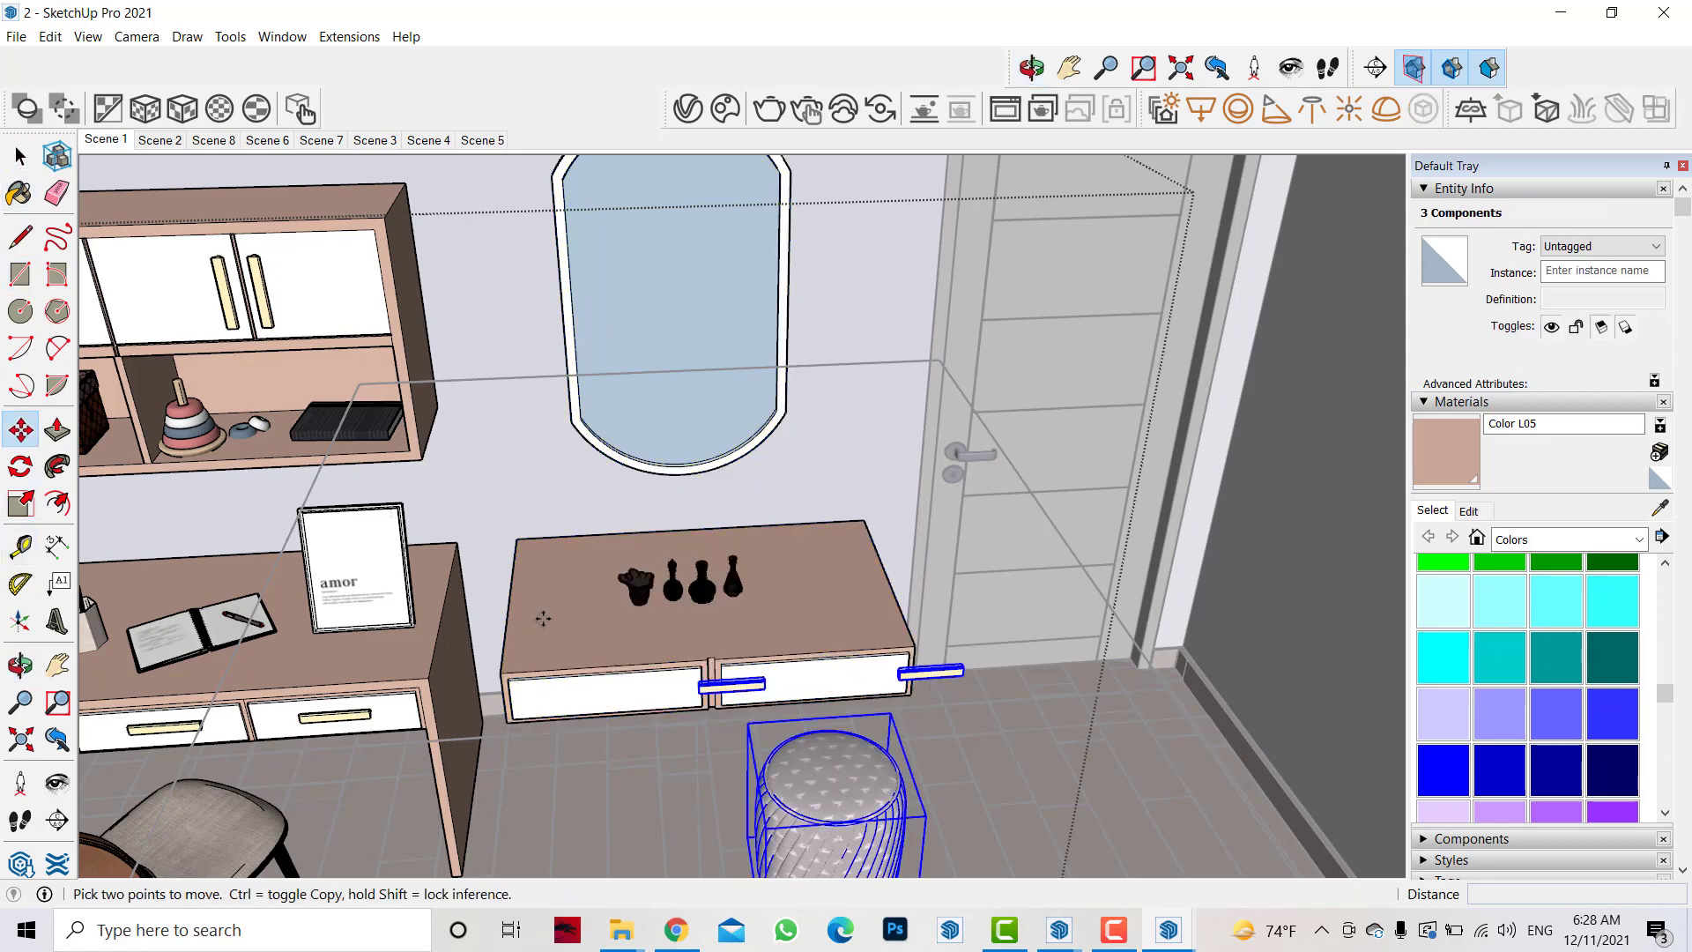
pyautogui.click(833, 681)
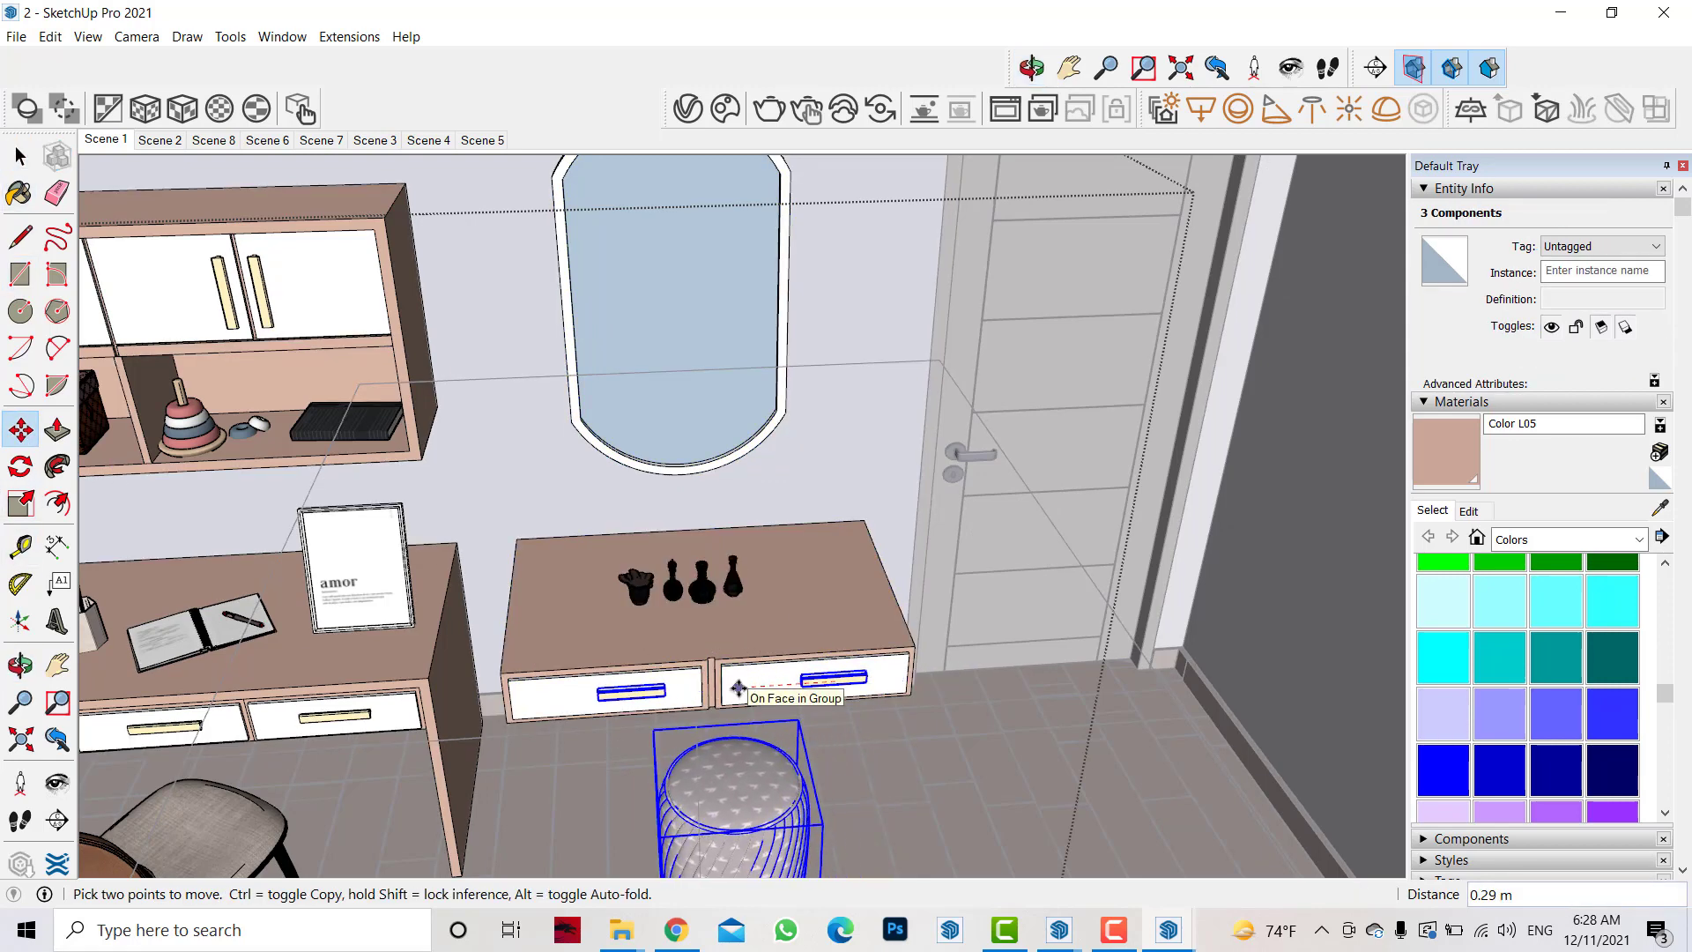
# - Place a Ctrl-copy of the grey slab group a short distance along the wall
pyautogui.press('o')
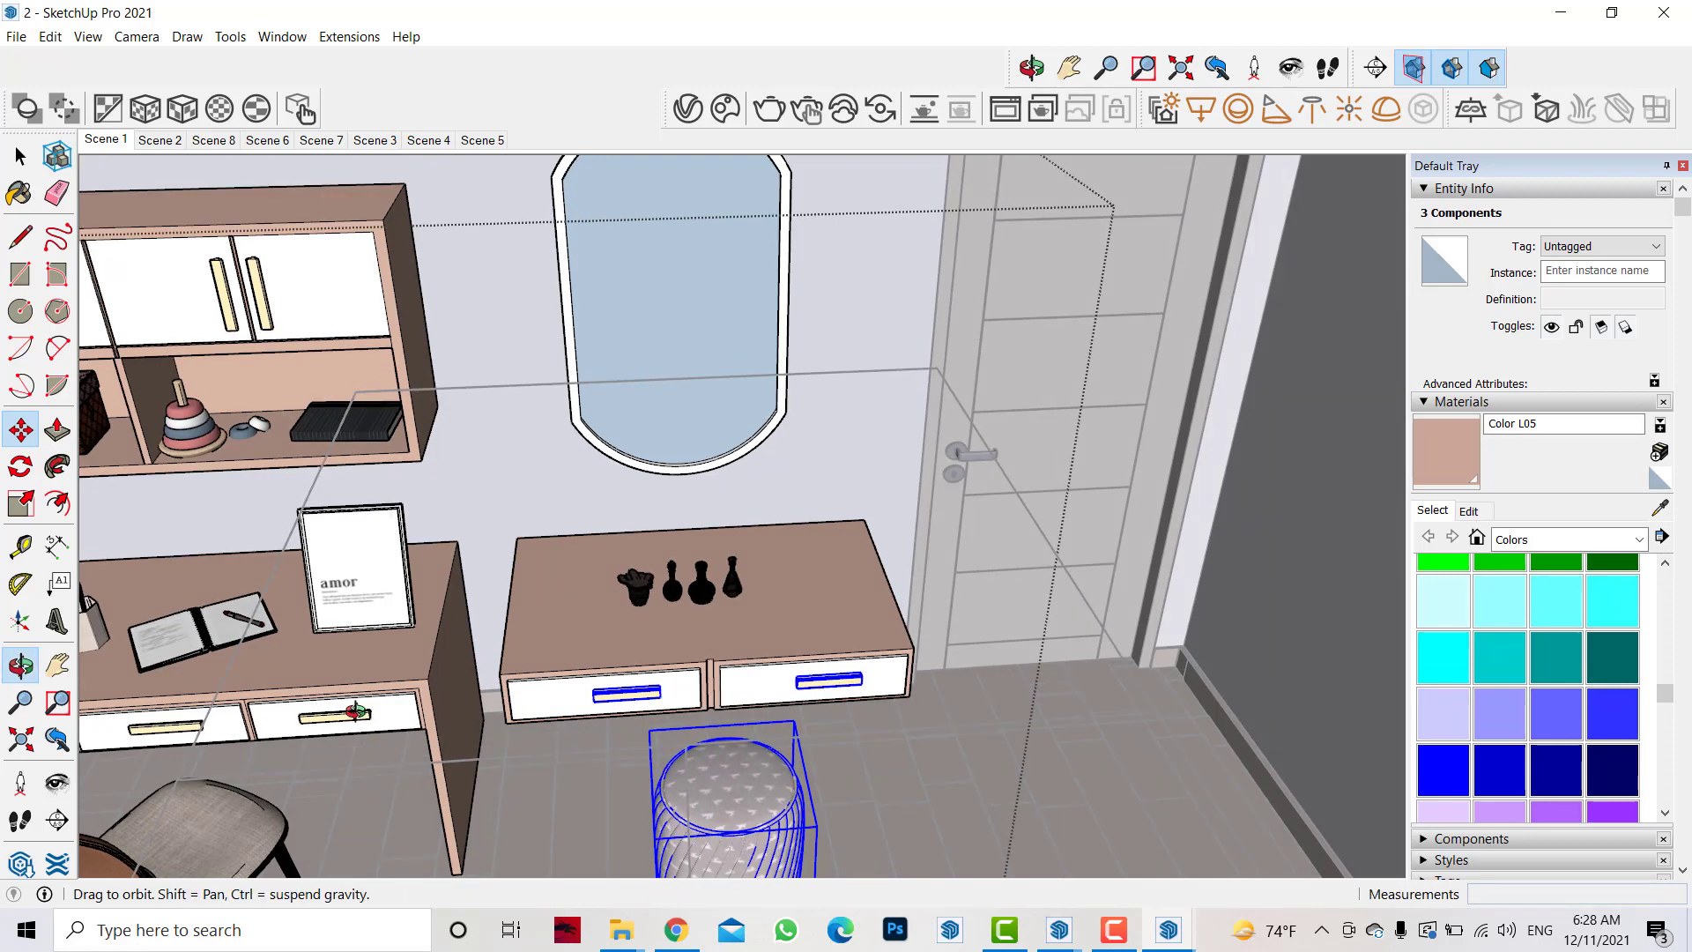
pyautogui.moveTo(731, 689)
pyautogui.mouseDown()
pyautogui.moveTo(628, 638)
pyautogui.moveTo(615, 450)
pyautogui.mouseUp()
pyautogui.press('space')
pyautogui.moveTo(615, 450)
pyautogui.mouseDown(button='middle')
pyautogui.moveTo(695, 466)
pyautogui.moveTo(182, 166)
pyautogui.moveTo(744, 294)
pyautogui.mouseUp(button='middle')
pyautogui.click(745, 294)
pyautogui.press('m')
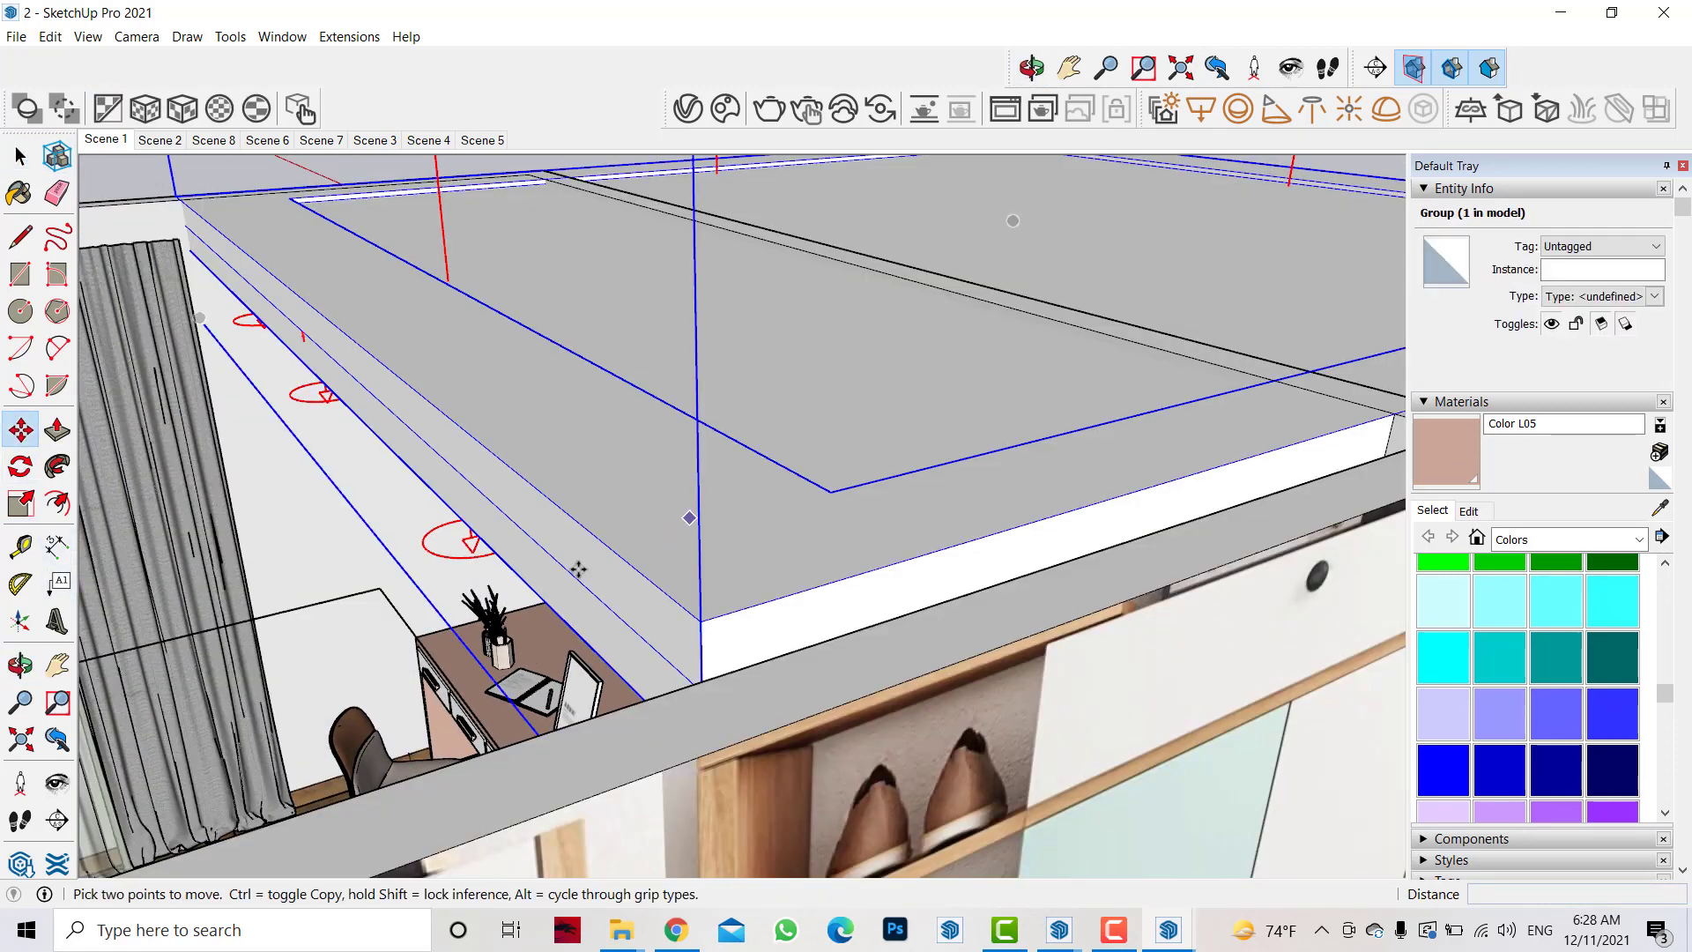
pyautogui.click(578, 571)
pyautogui.moveTo(578, 571); pyautogui.dragTo(1136, 412, button='middle')
pyautogui.press('ctrl')
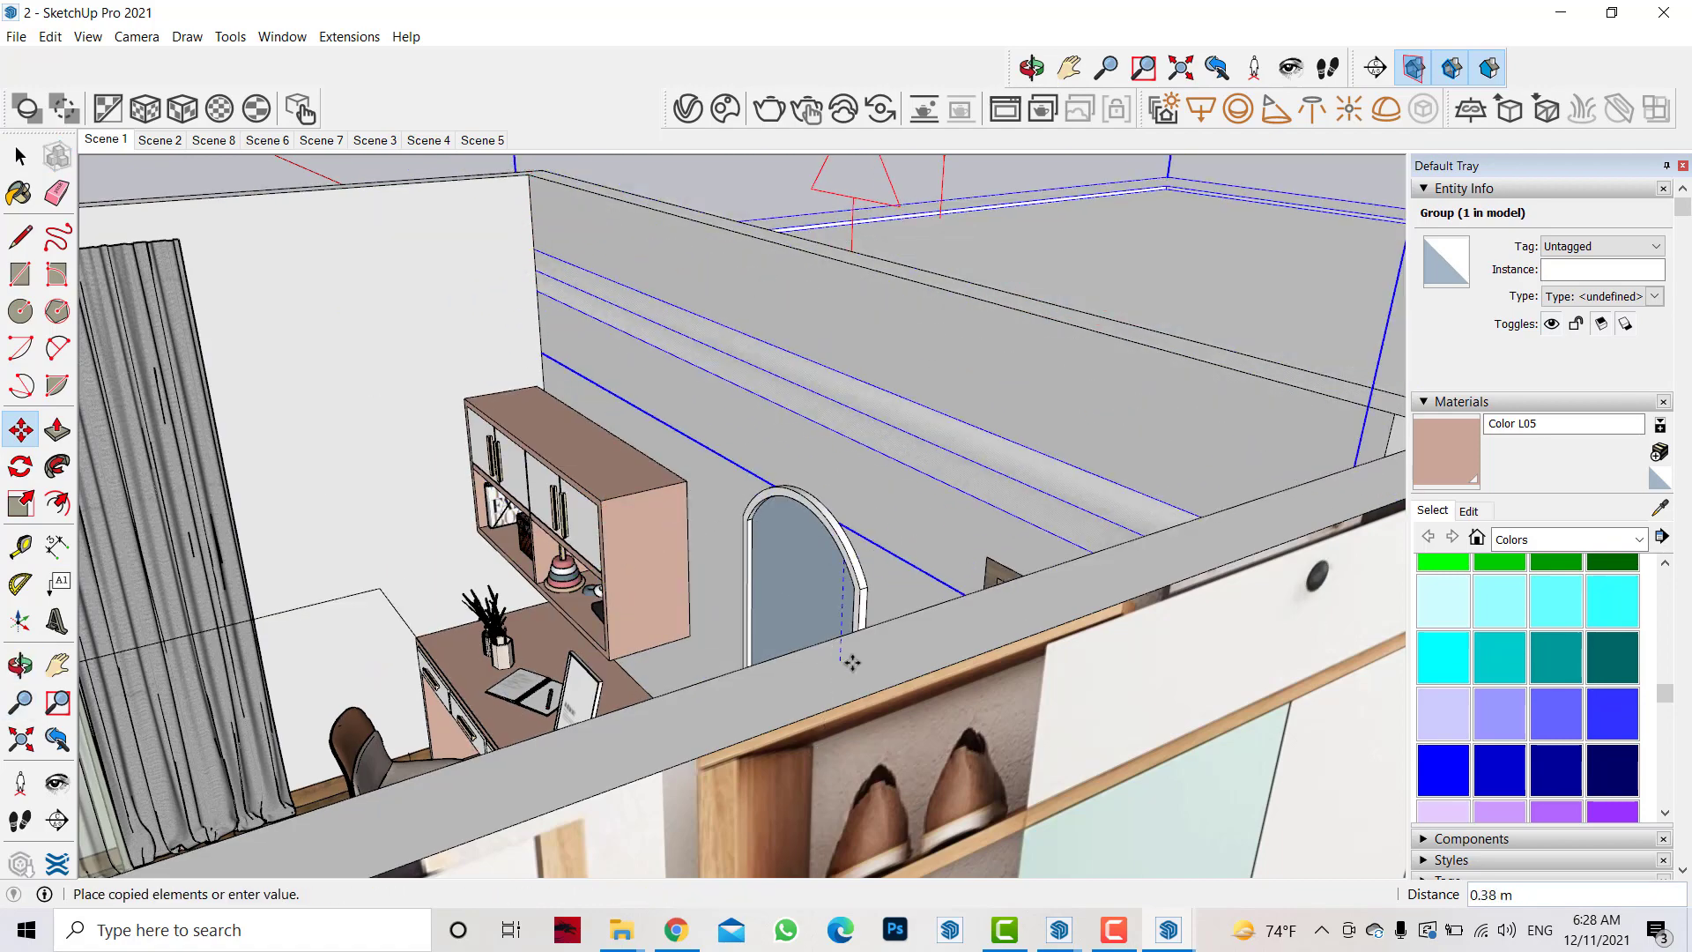
pyautogui.click(20, 665)
pyautogui.moveTo(617, 528)
pyautogui.mouseDown()
pyautogui.moveTo(839, 734)
pyautogui.moveTo(775, 672)
pyautogui.moveTo(805, 672)
pyautogui.moveTo(767, 616)
pyautogui.mouseUp()
# - Move the console together with its black vases
pyautogui.press('space')
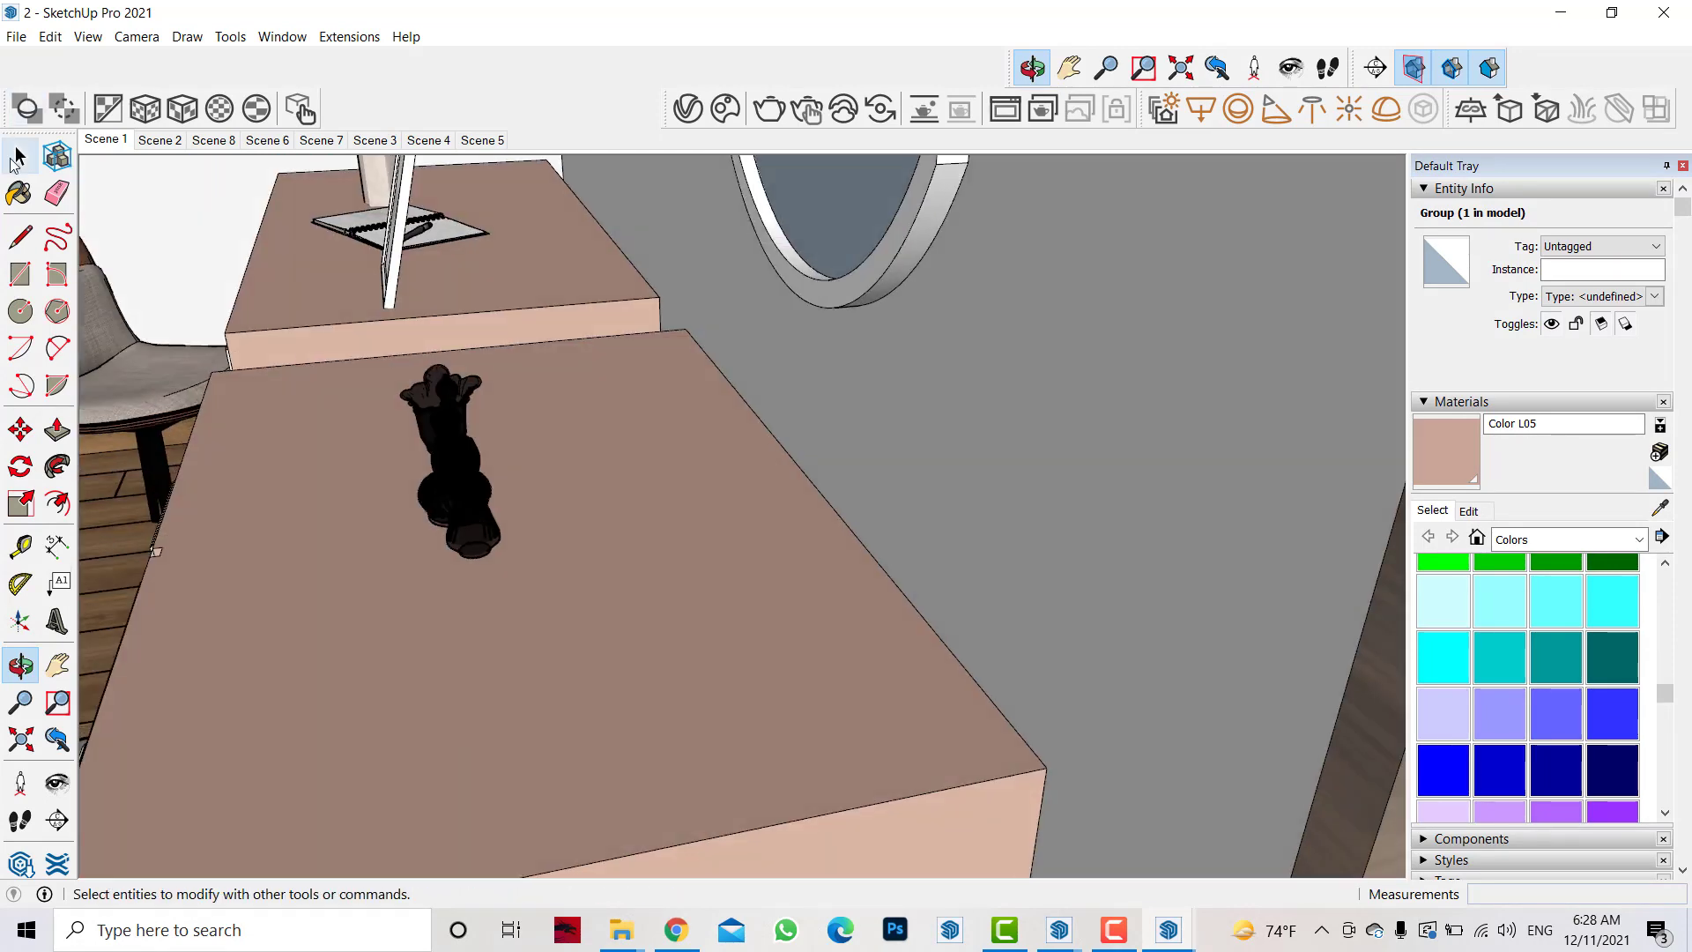
pyautogui.moveTo(767, 615); pyautogui.dragTo(601, 591, button='middle')
pyautogui.click(578, 569)
pyautogui.keyDown('ctrl'); pyautogui.click(481, 500); pyautogui.keyUp('ctrl')
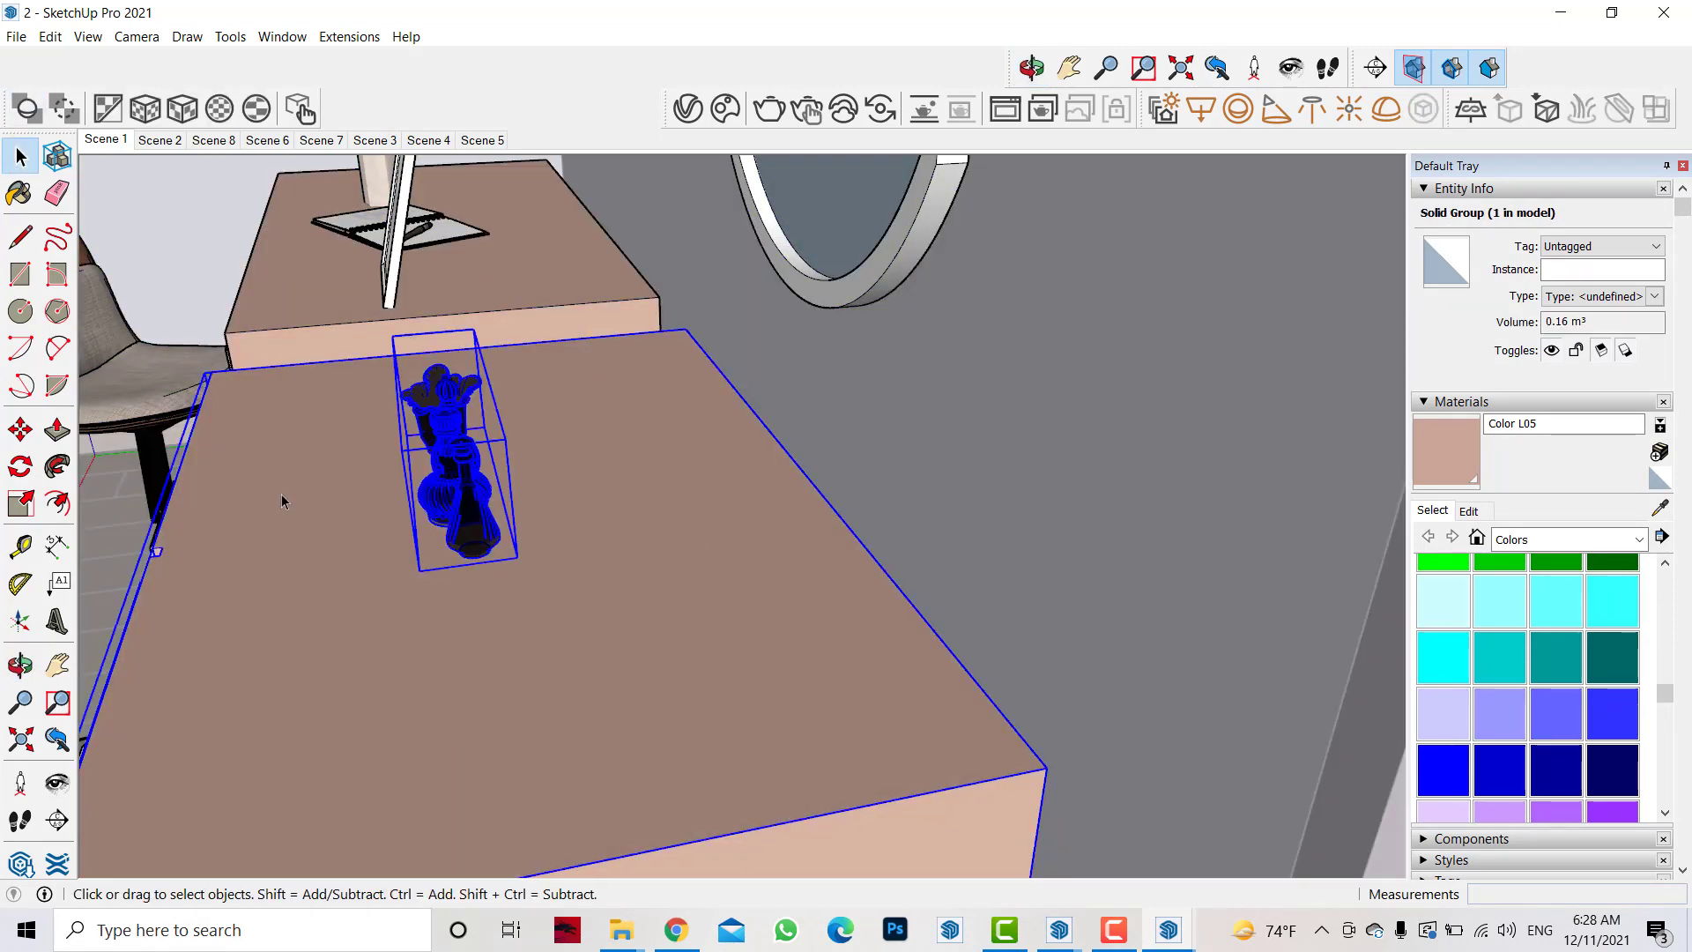
pyautogui.press('m')
pyautogui.click(1047, 767)
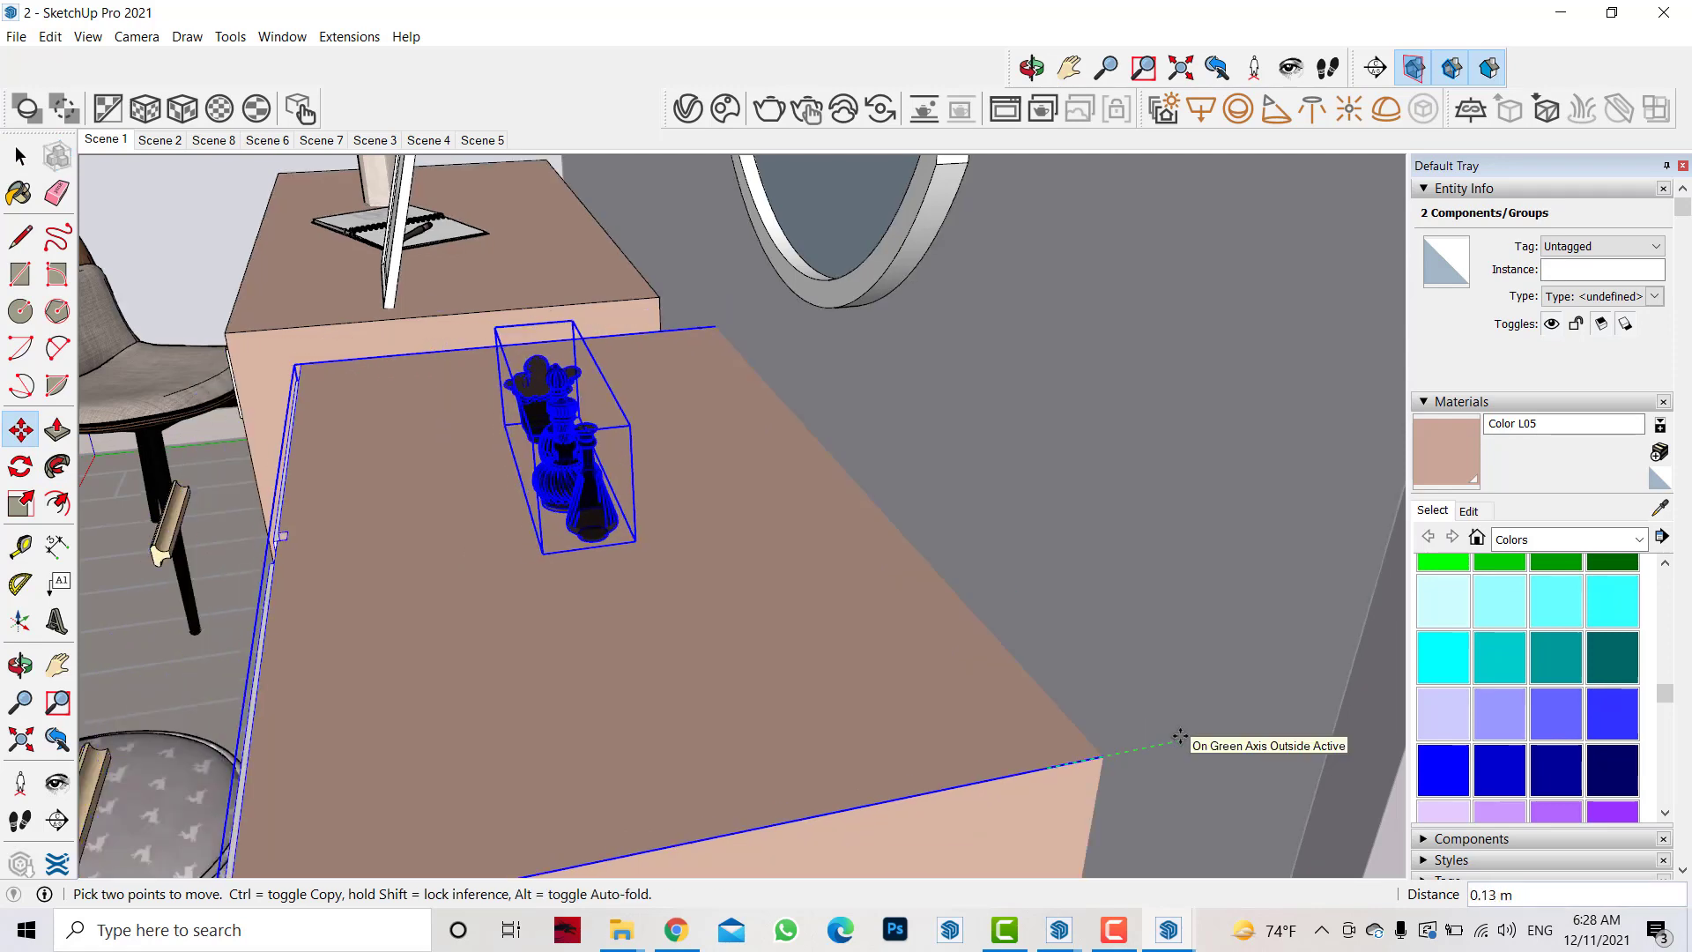
# - Narrow the console by scaling its left side inward
pyautogui.click(57, 665)
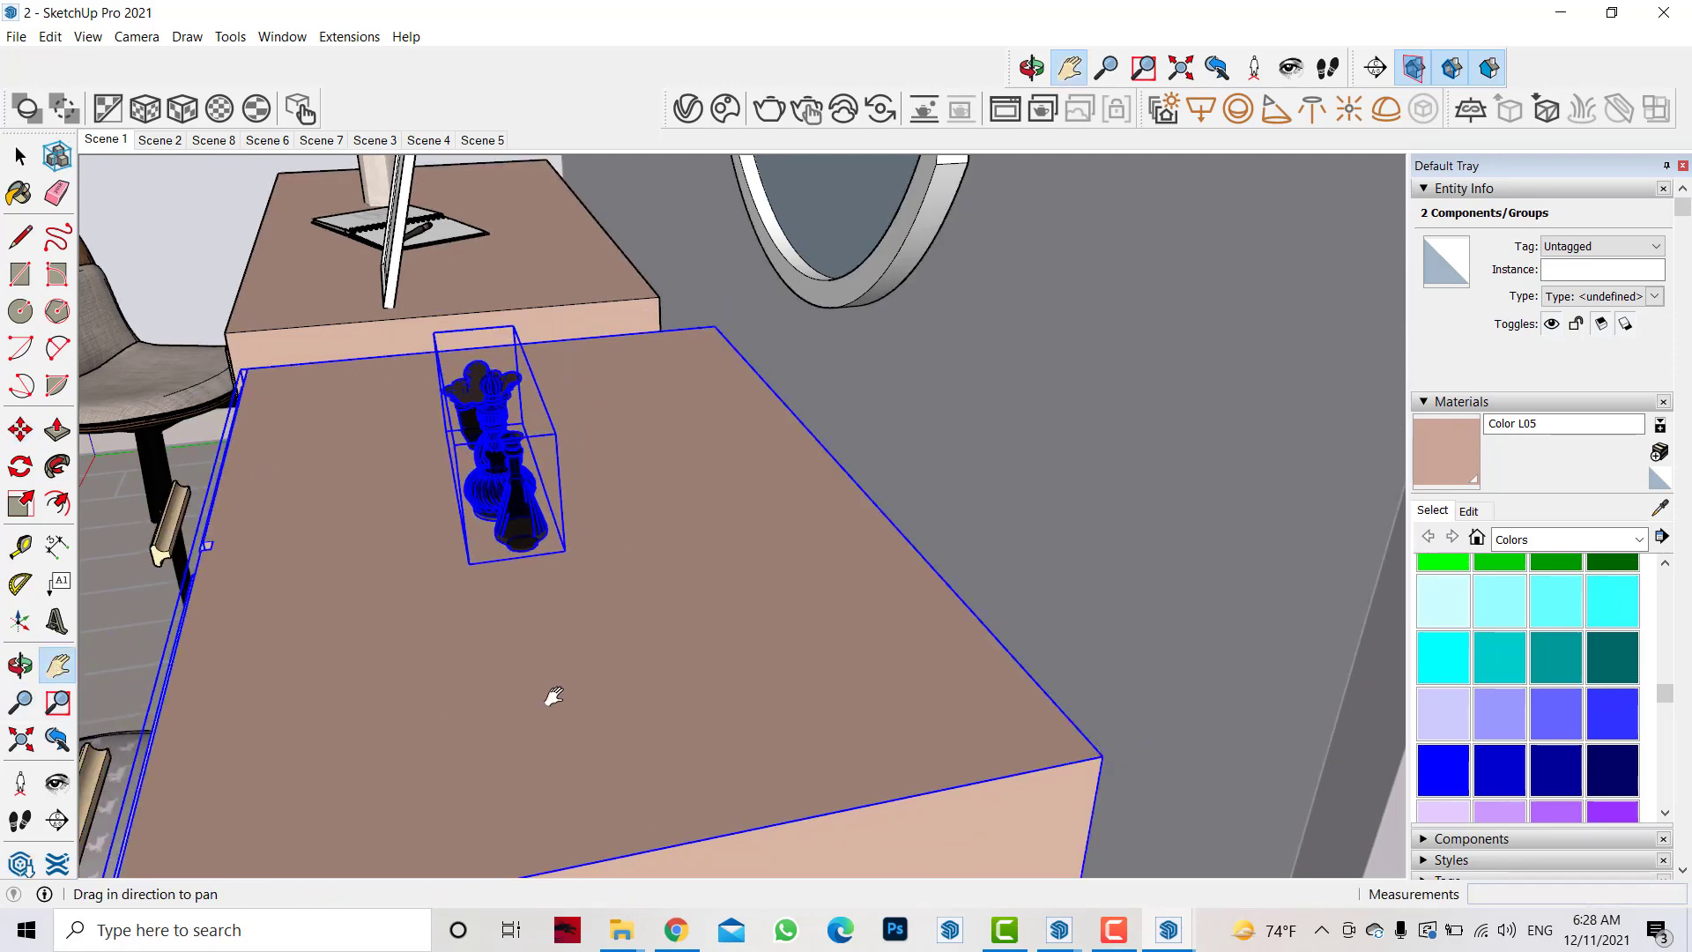
pyautogui.moveTo(548, 692); pyautogui.dragTo(843, 609)
pyautogui.press('space')
pyautogui.click(843, 610)
pyautogui.press('s')
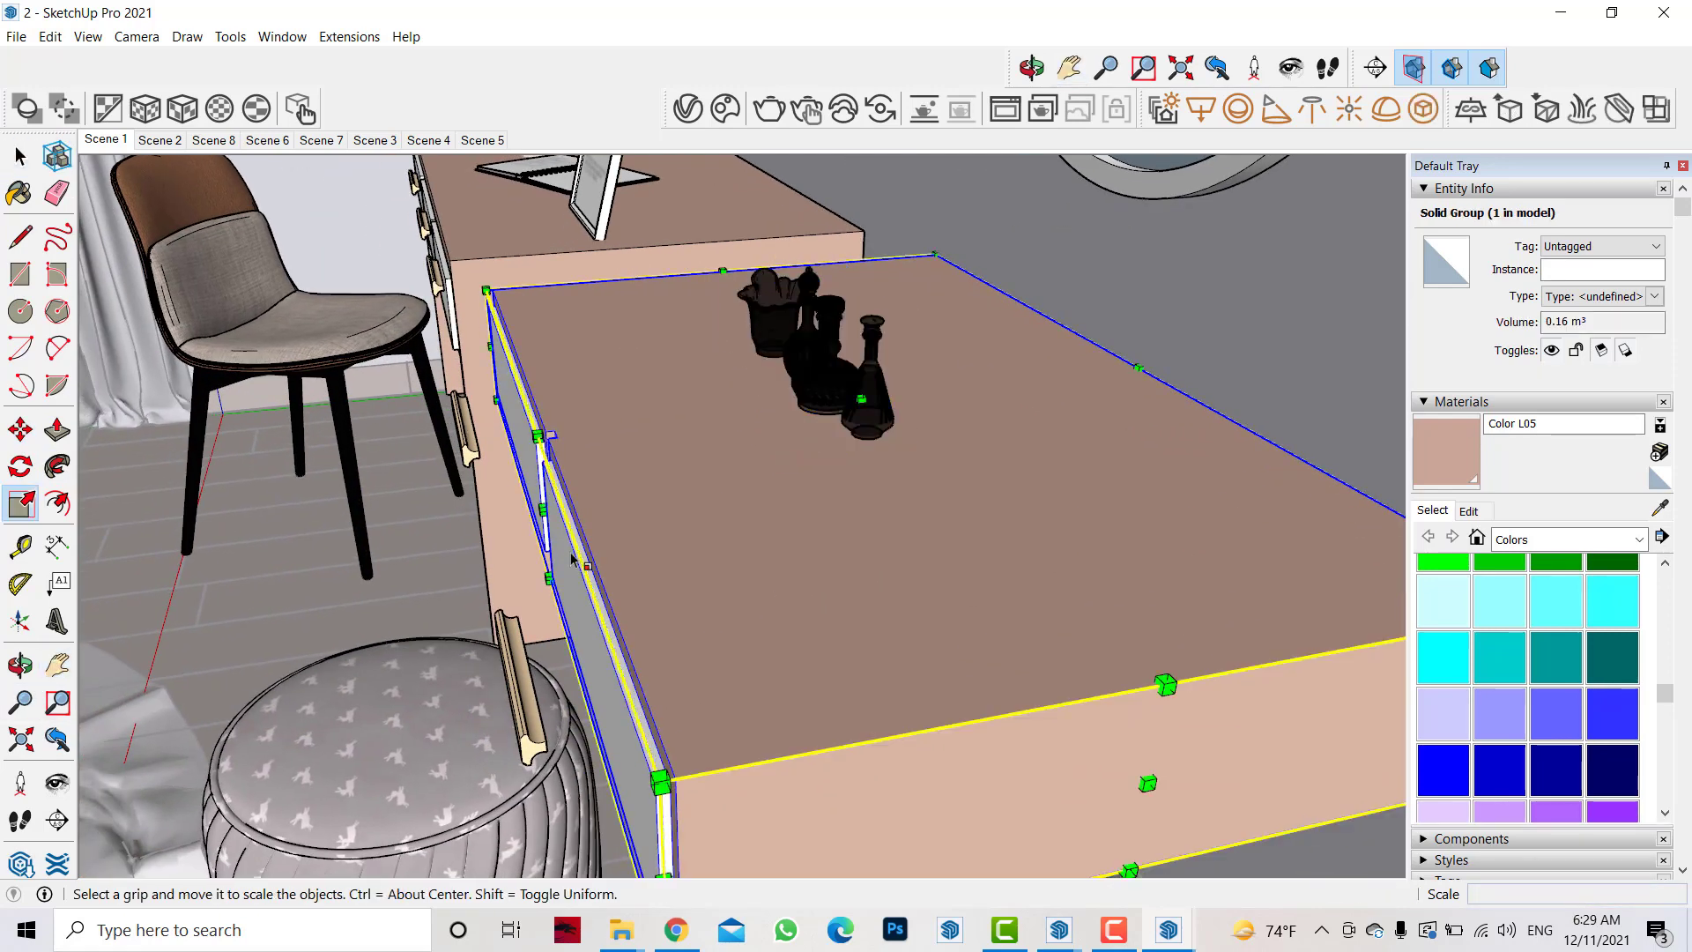
pyautogui.moveTo(558, 508); pyautogui.dragTo(685, 493)
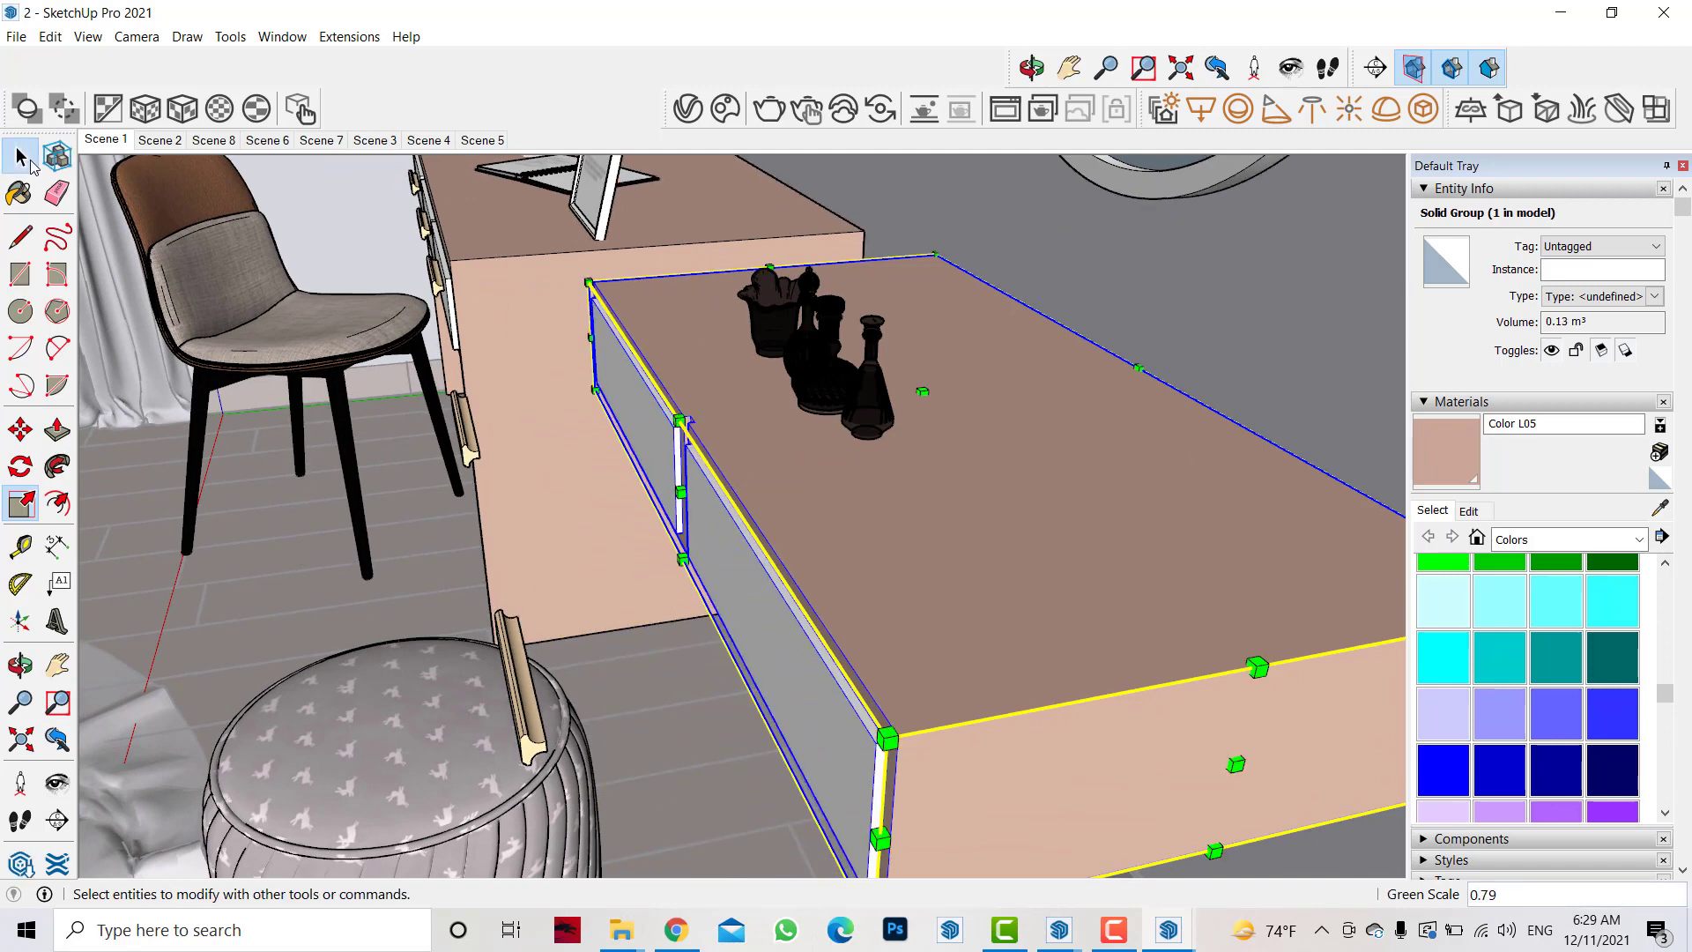
# - Move the two drawer handles onto the console's drawer fronts
pyautogui.press('space')
pyautogui.click(521, 682)
pyautogui.keyDown('shift'); pyautogui.click(468, 432); pyautogui.keyUp('shift')
pyautogui.click(20, 429)
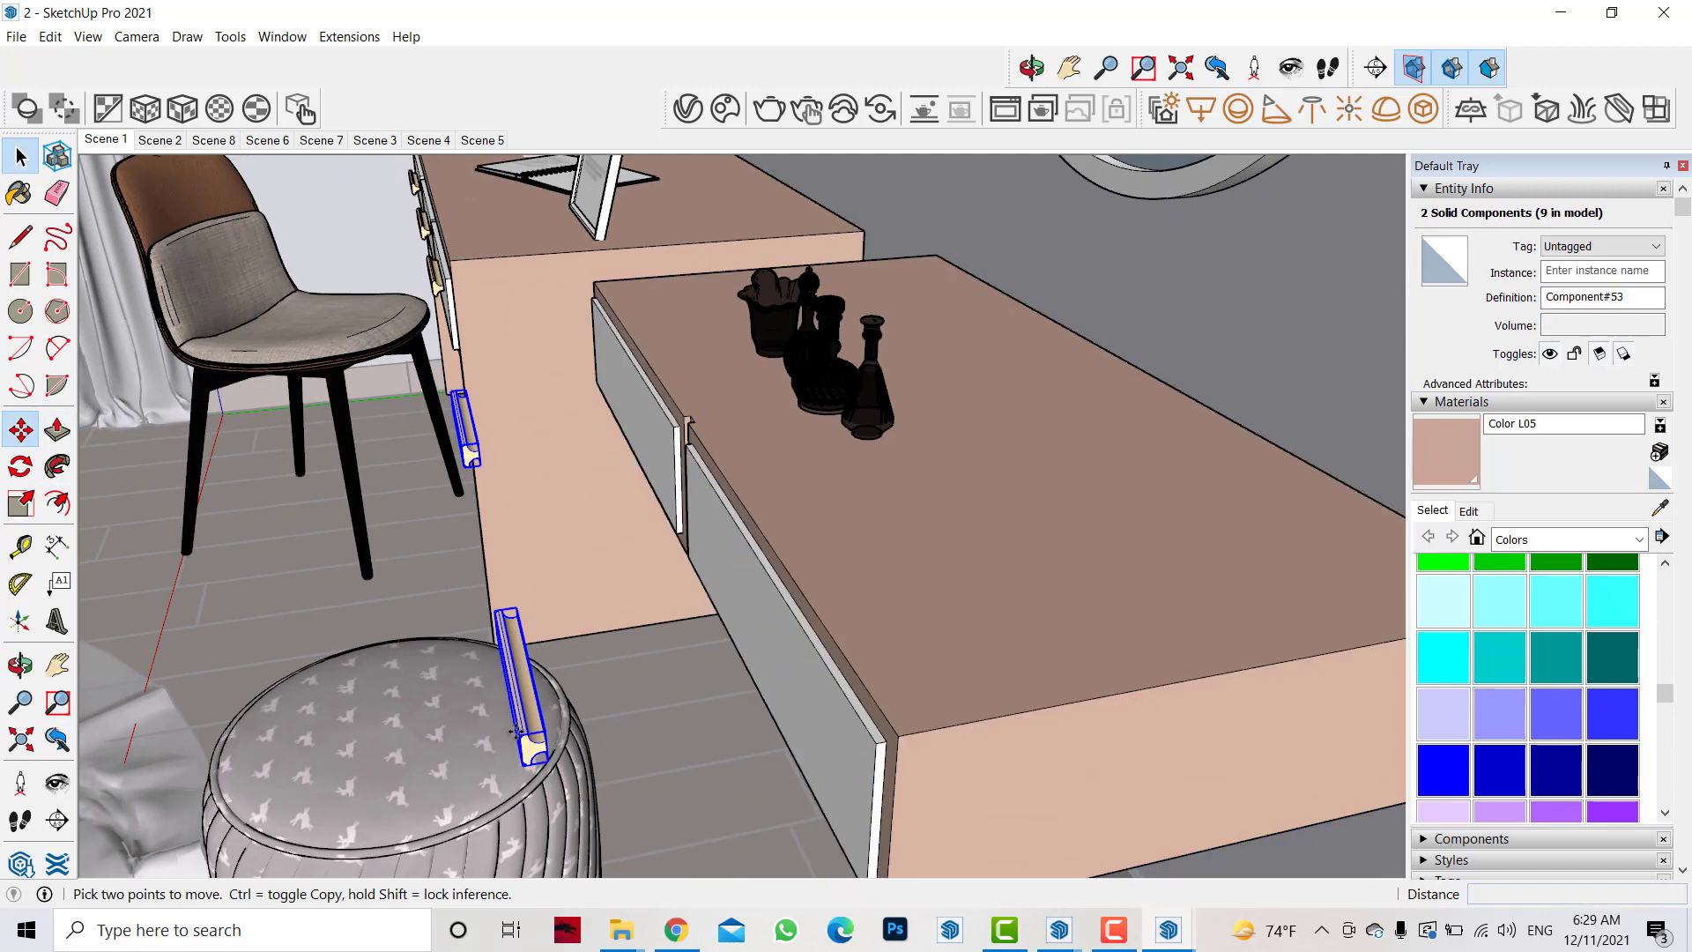
pyautogui.click(564, 734)
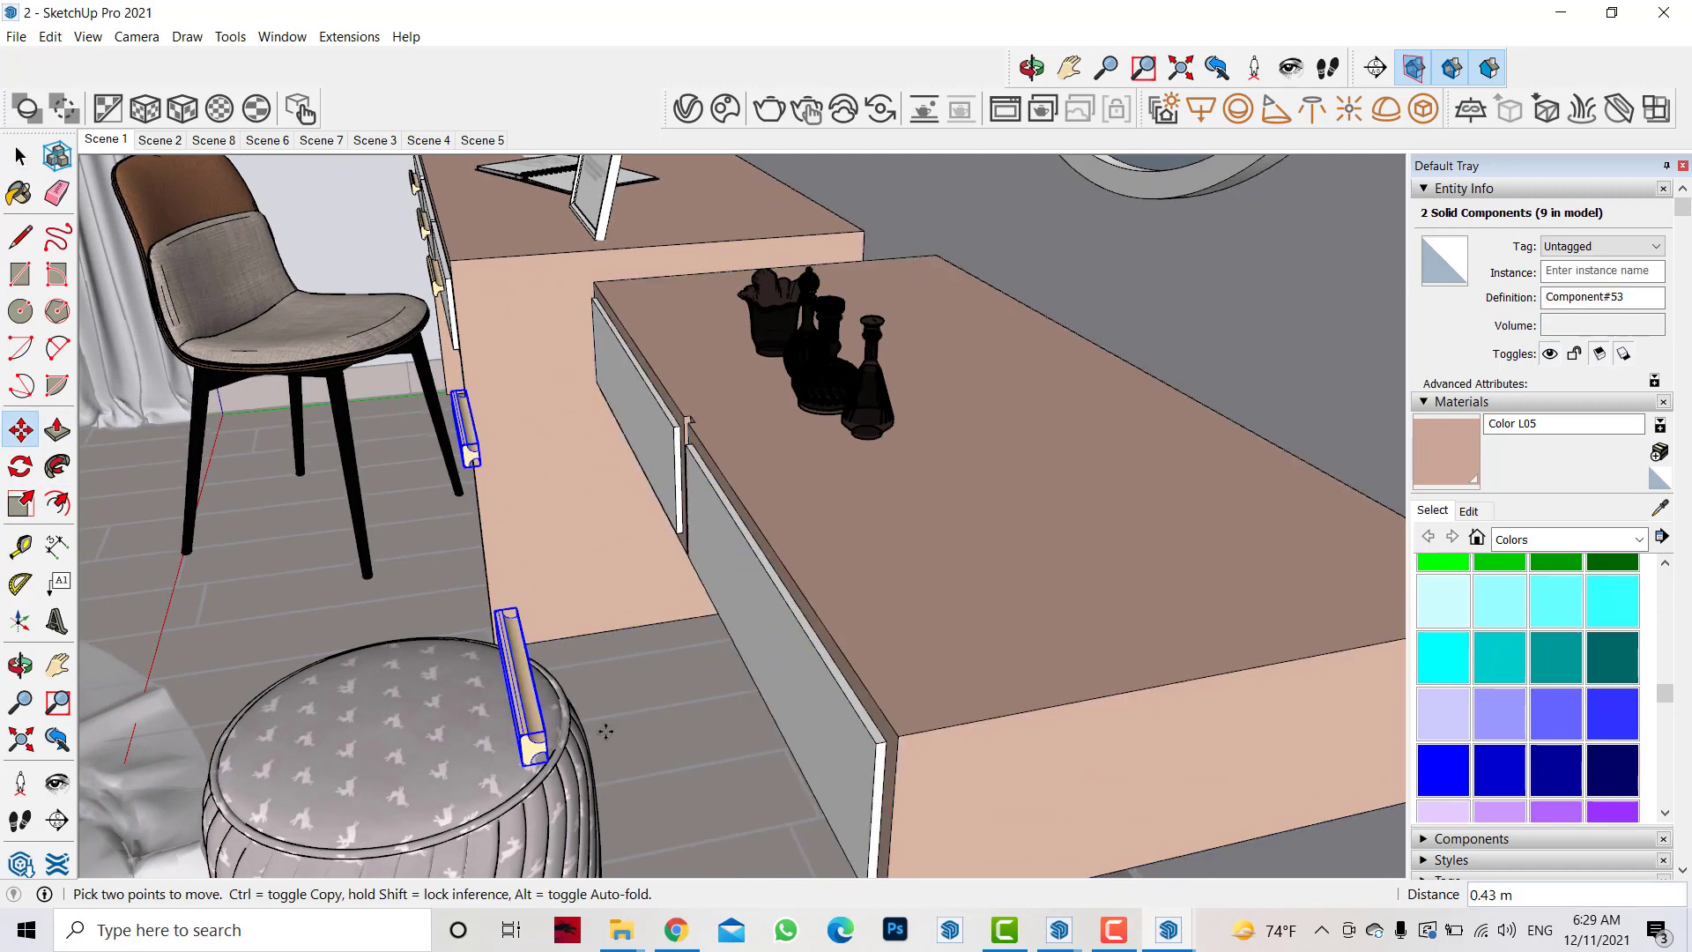
pyautogui.click(793, 700)
# - Set the patterned pouf beneath the console
pyautogui.press('space')
pyautogui.click(396, 749)
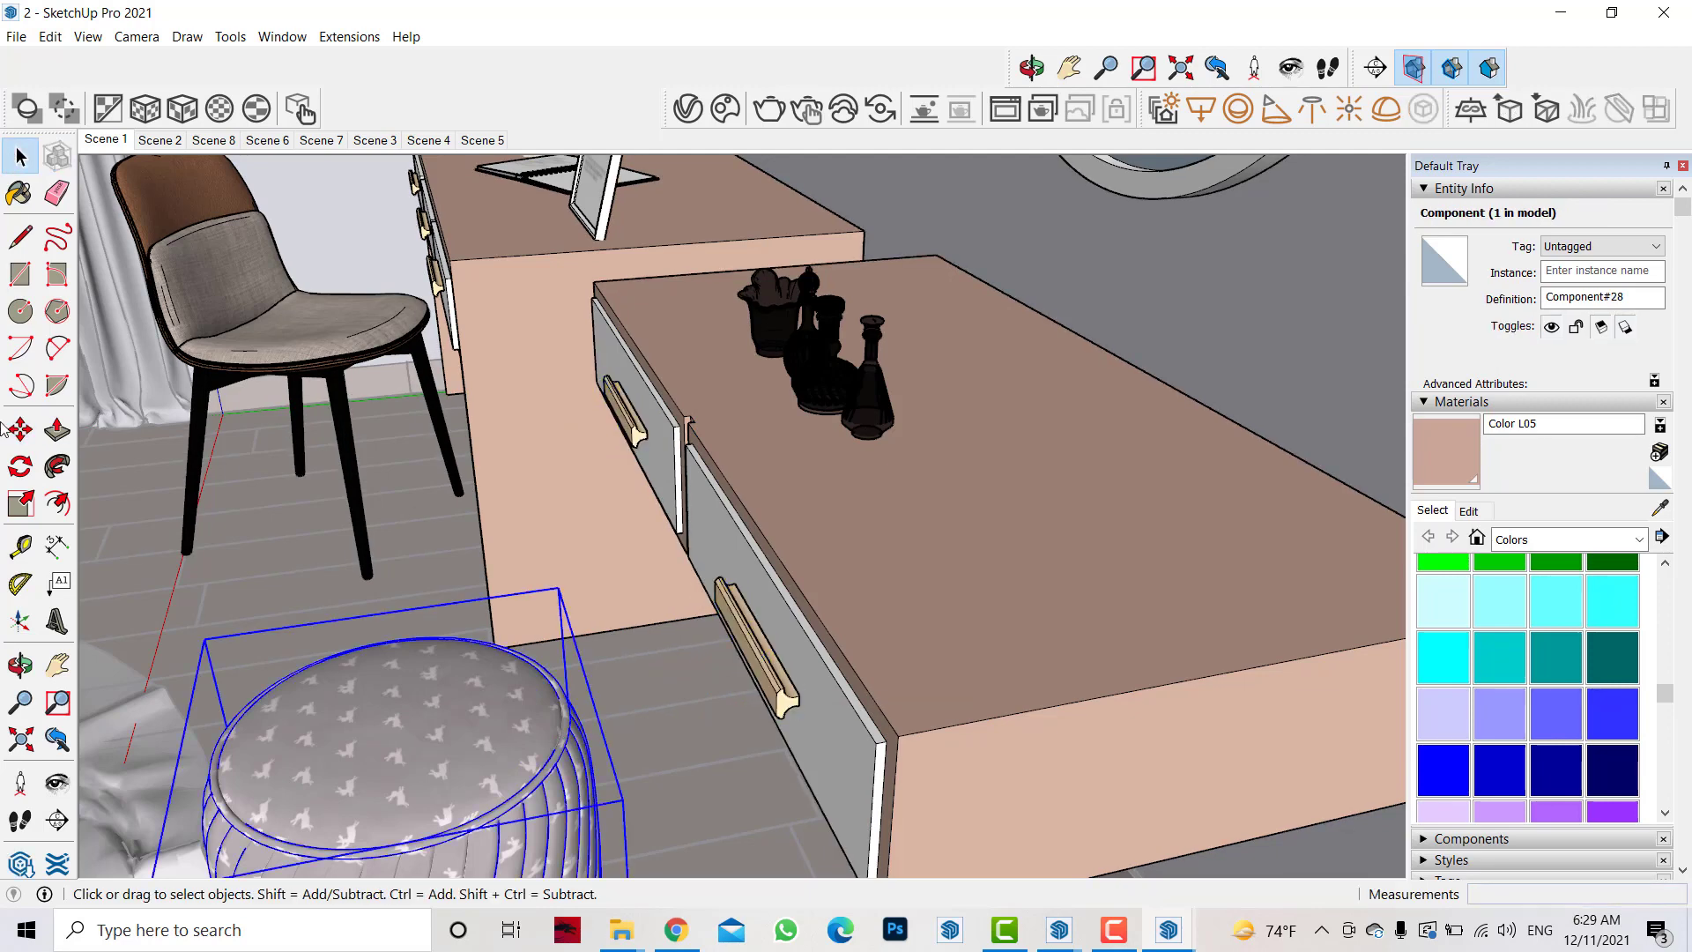
pyautogui.click(649, 765)
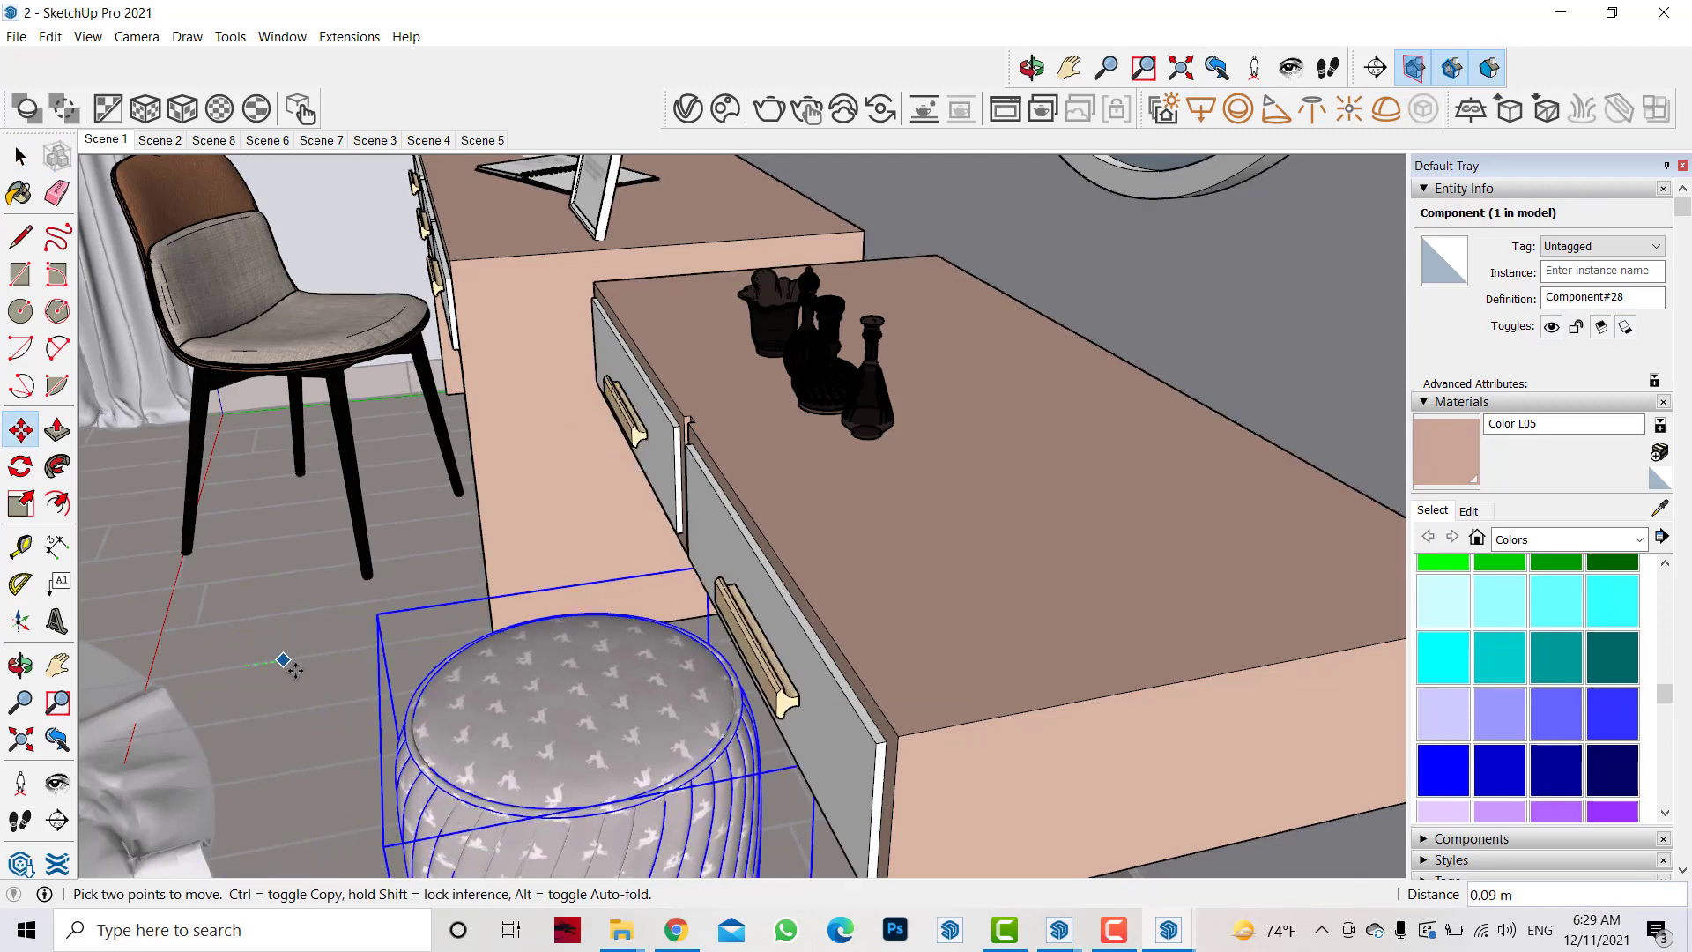
pyautogui.click(20, 664)
pyautogui.moveTo(617, 546)
pyautogui.mouseDown()
pyautogui.moveTo(529, 588)
pyautogui.moveTo(60, 667)
pyautogui.mouseUp()
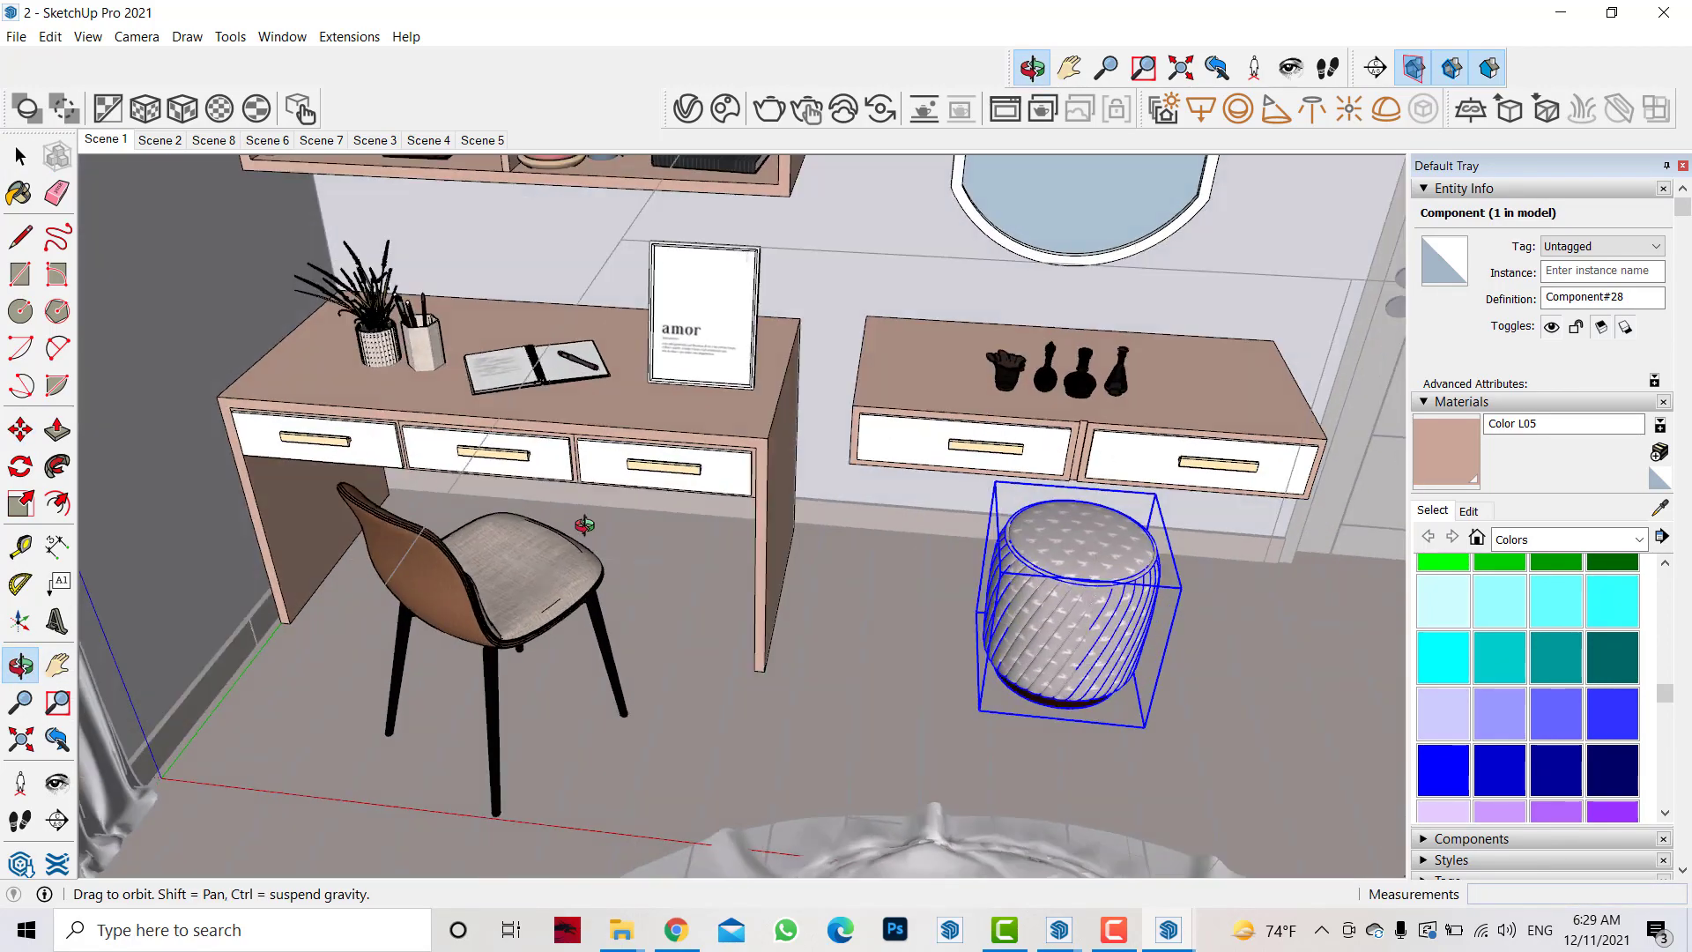
pyautogui.click(60, 667)
pyautogui.press('space')
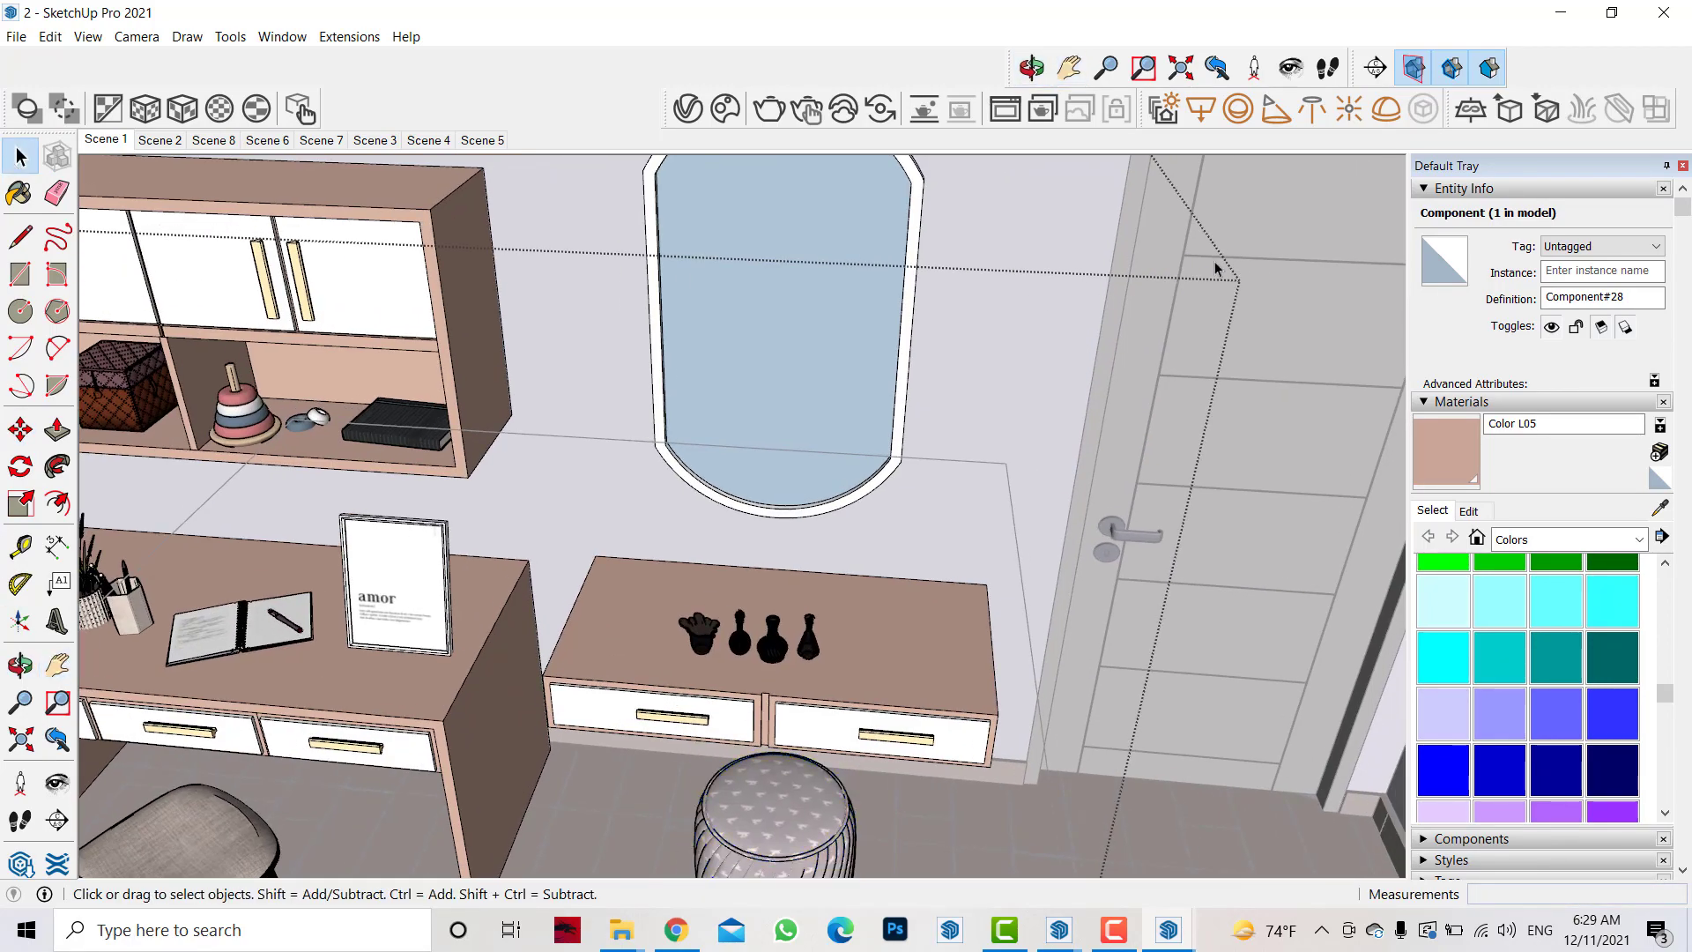
# - Paint the arched mirror's frame with the door's wood material
pyautogui.doubleClick(1214, 261)
pyautogui.click(842, 269)
pyautogui.click(1328, 304)
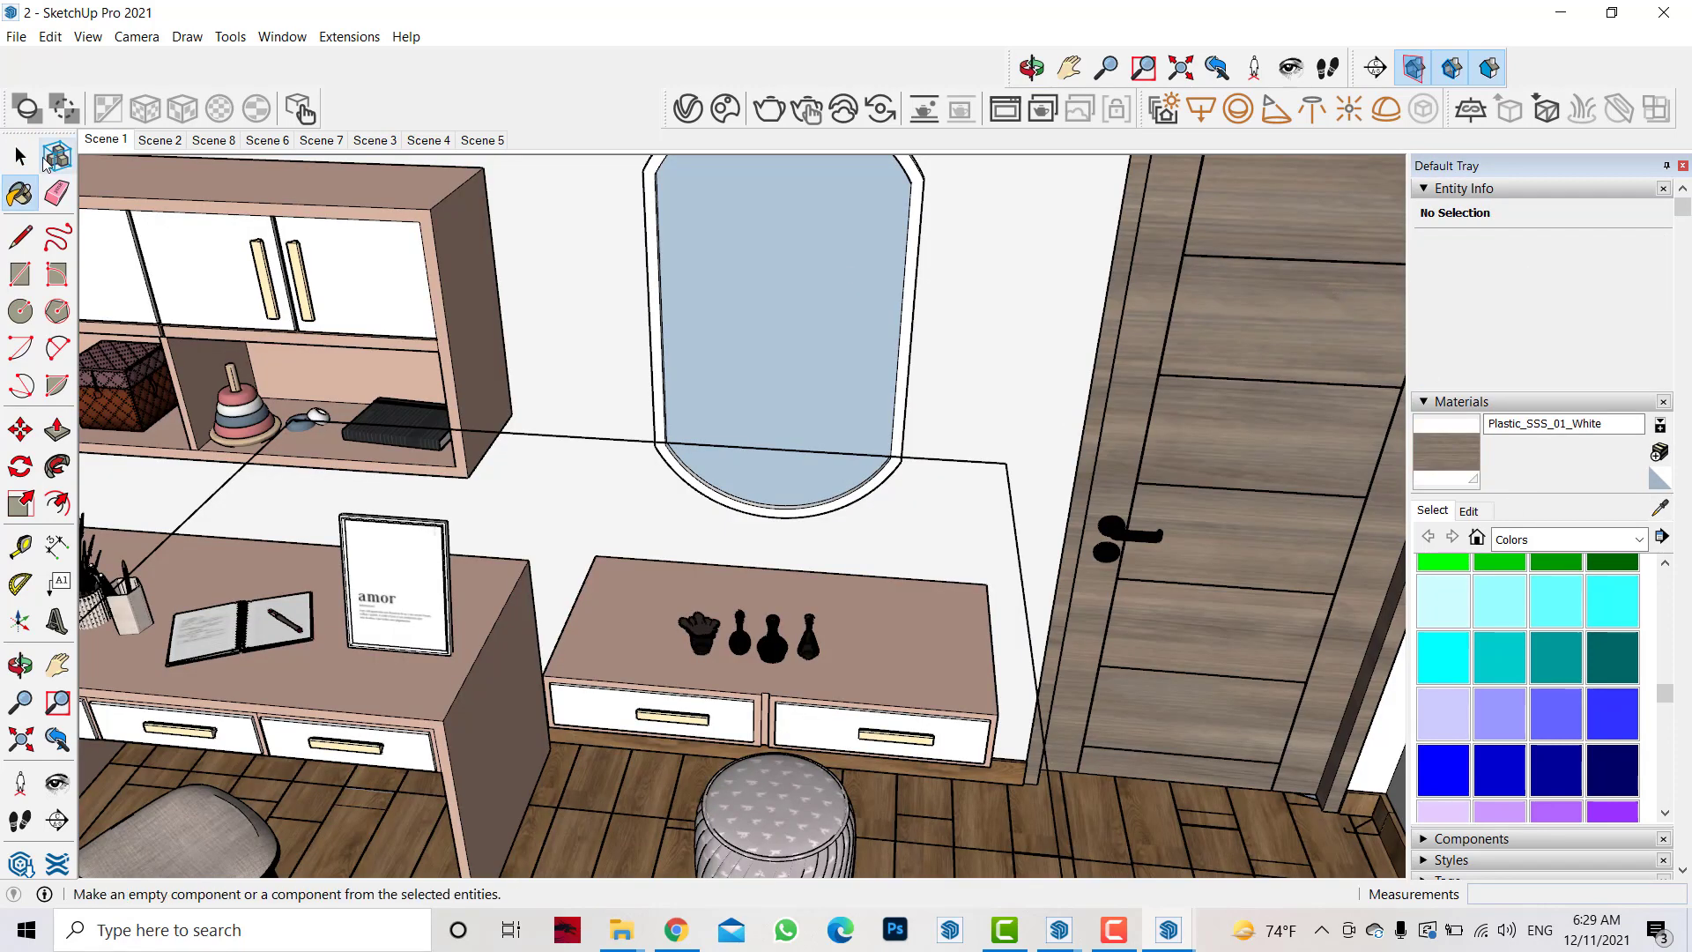
pyautogui.doubleClick(744, 264)
pyautogui.hotkey('ctrl', 'a')
pyautogui.press('b')
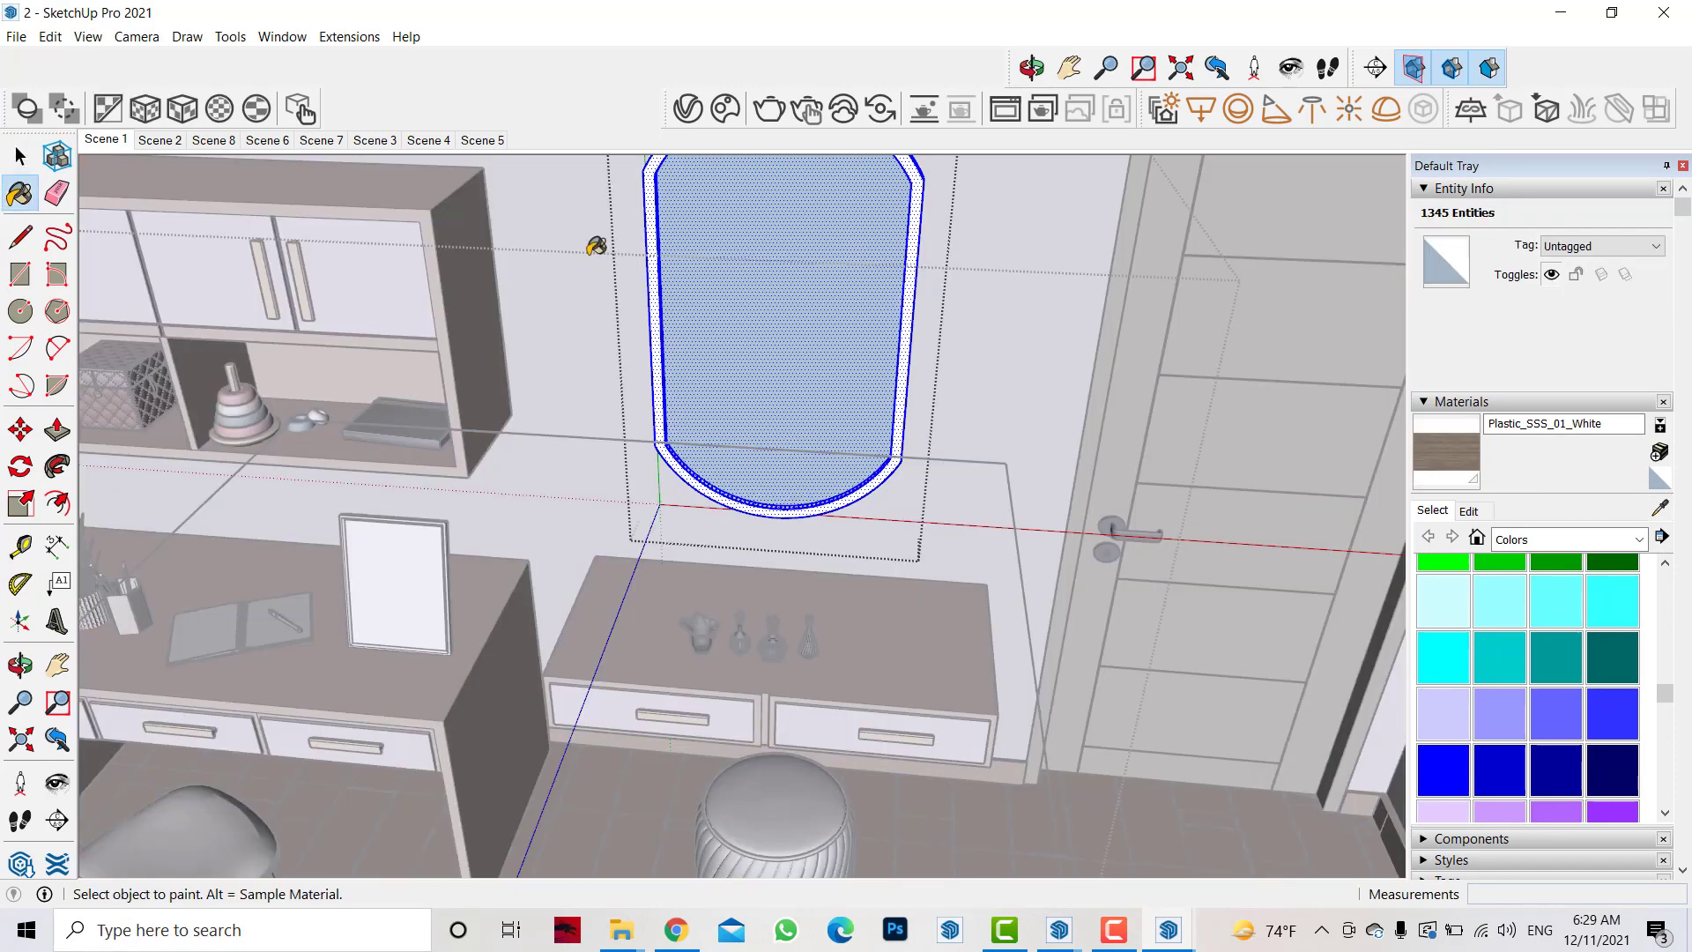
pyautogui.click(656, 220)
# - Paint the mirror face black Color M09 and check its V-Ray settings (IOR 25, metalness 0.1)
pyautogui.press('space')
pyautogui.click(773, 342)
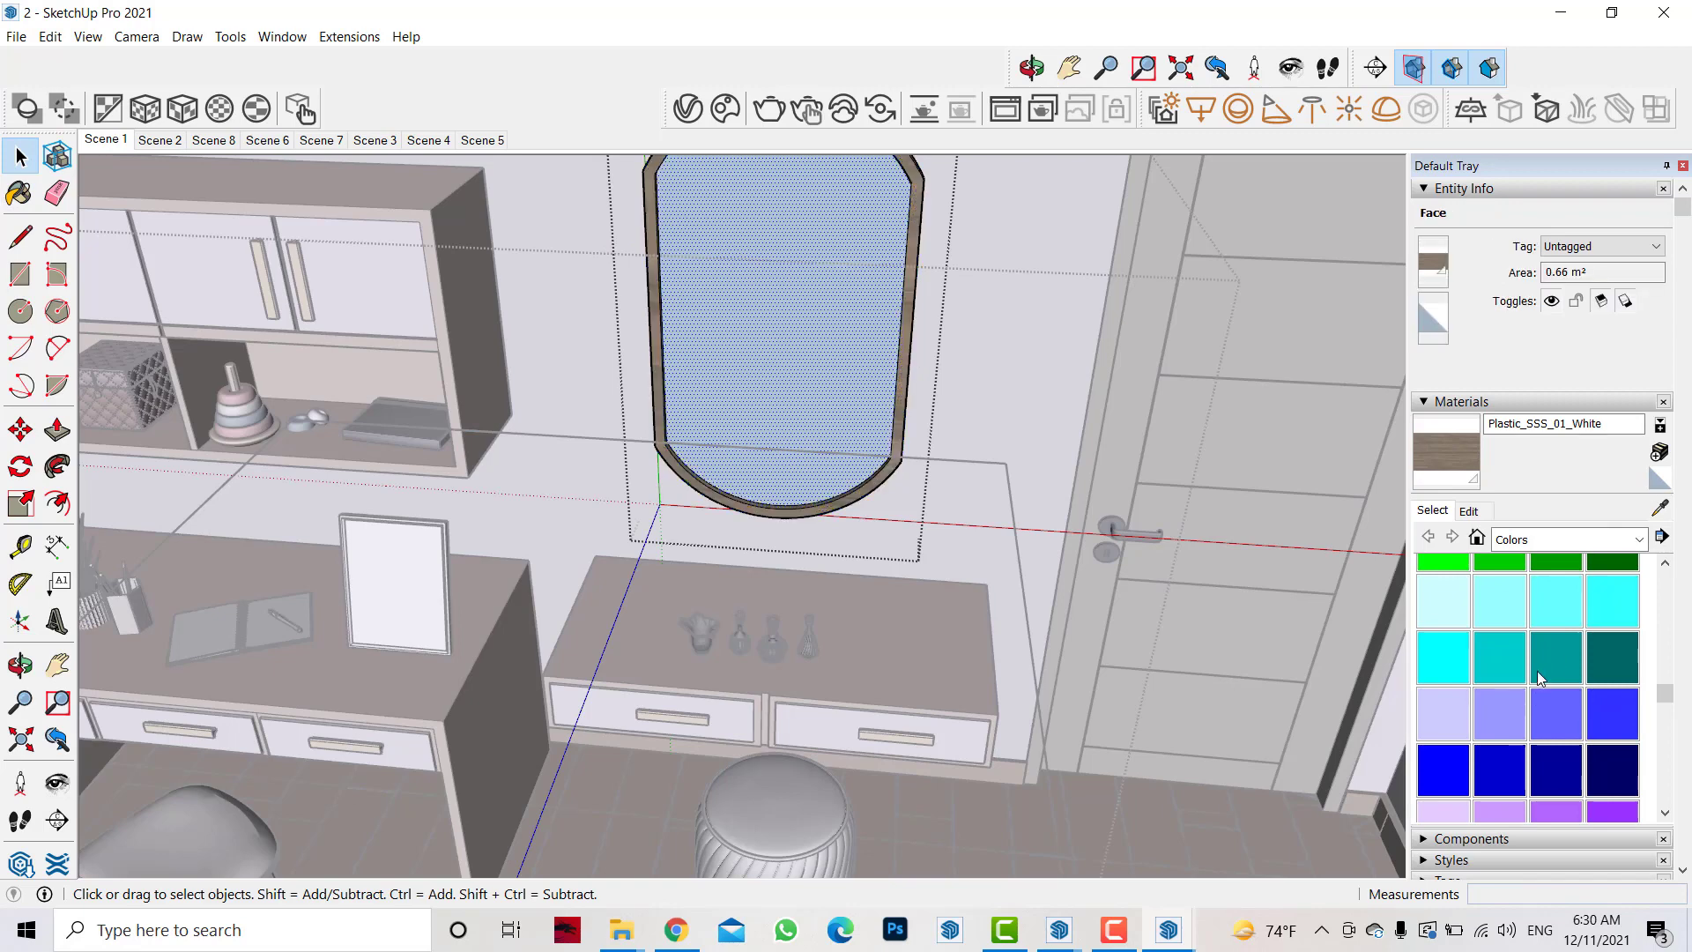
pyautogui.scroll(-10, 1536, 670)
pyautogui.click(1499, 583)
pyautogui.click(838, 256)
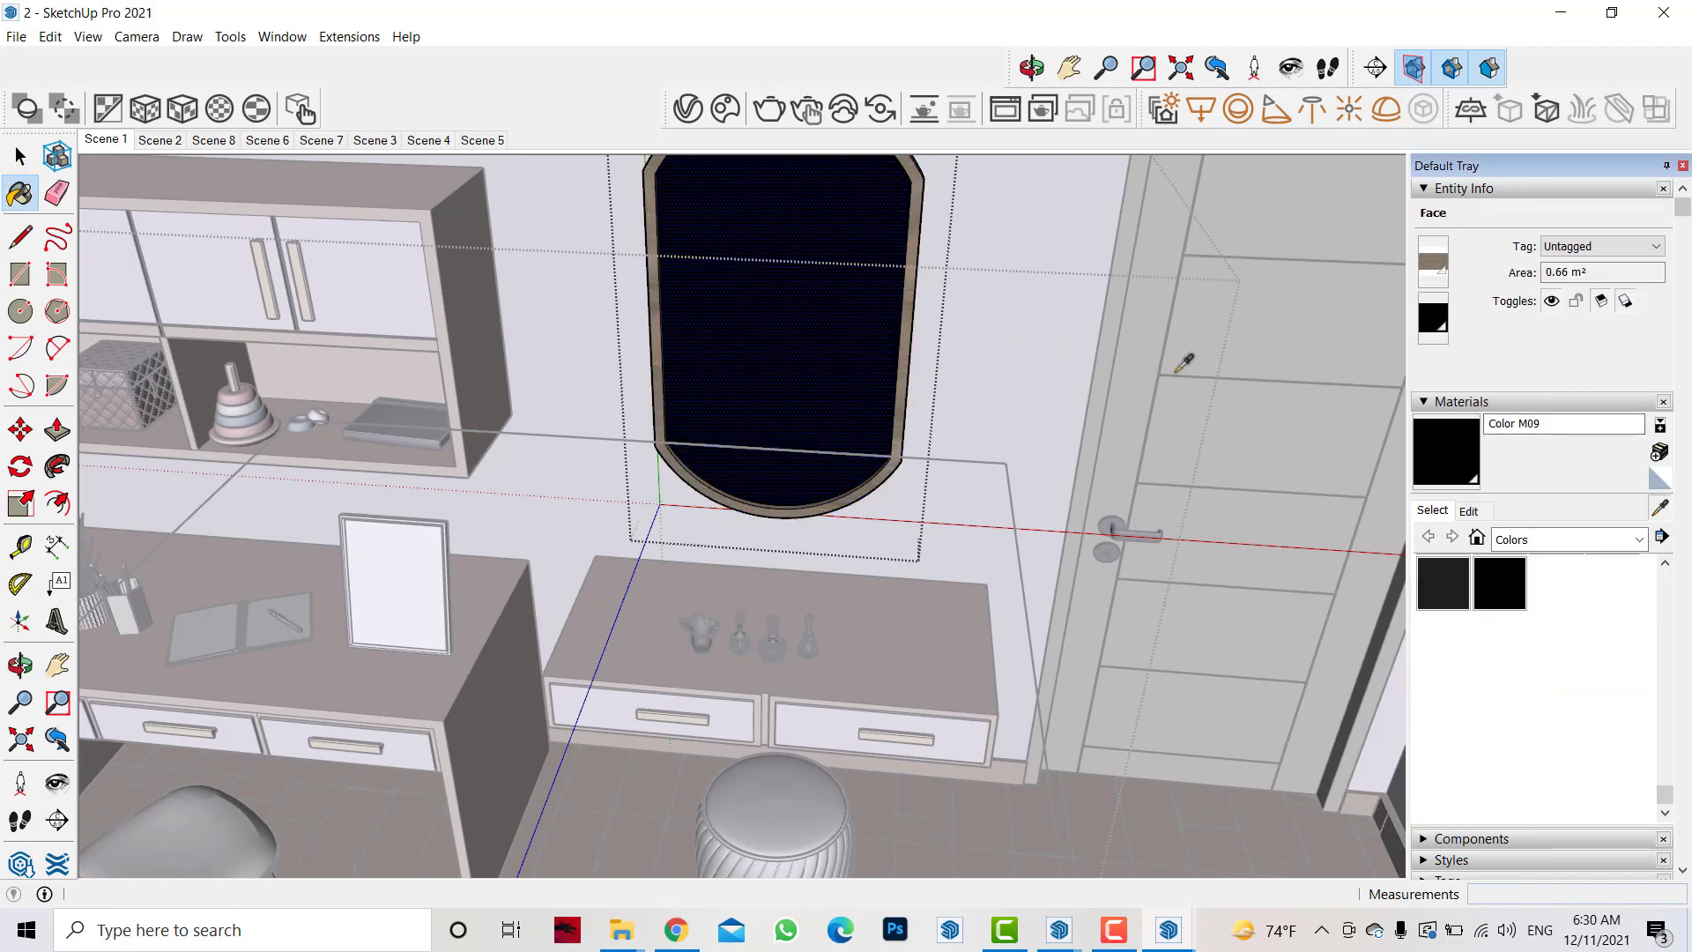
pyautogui.click(687, 109)
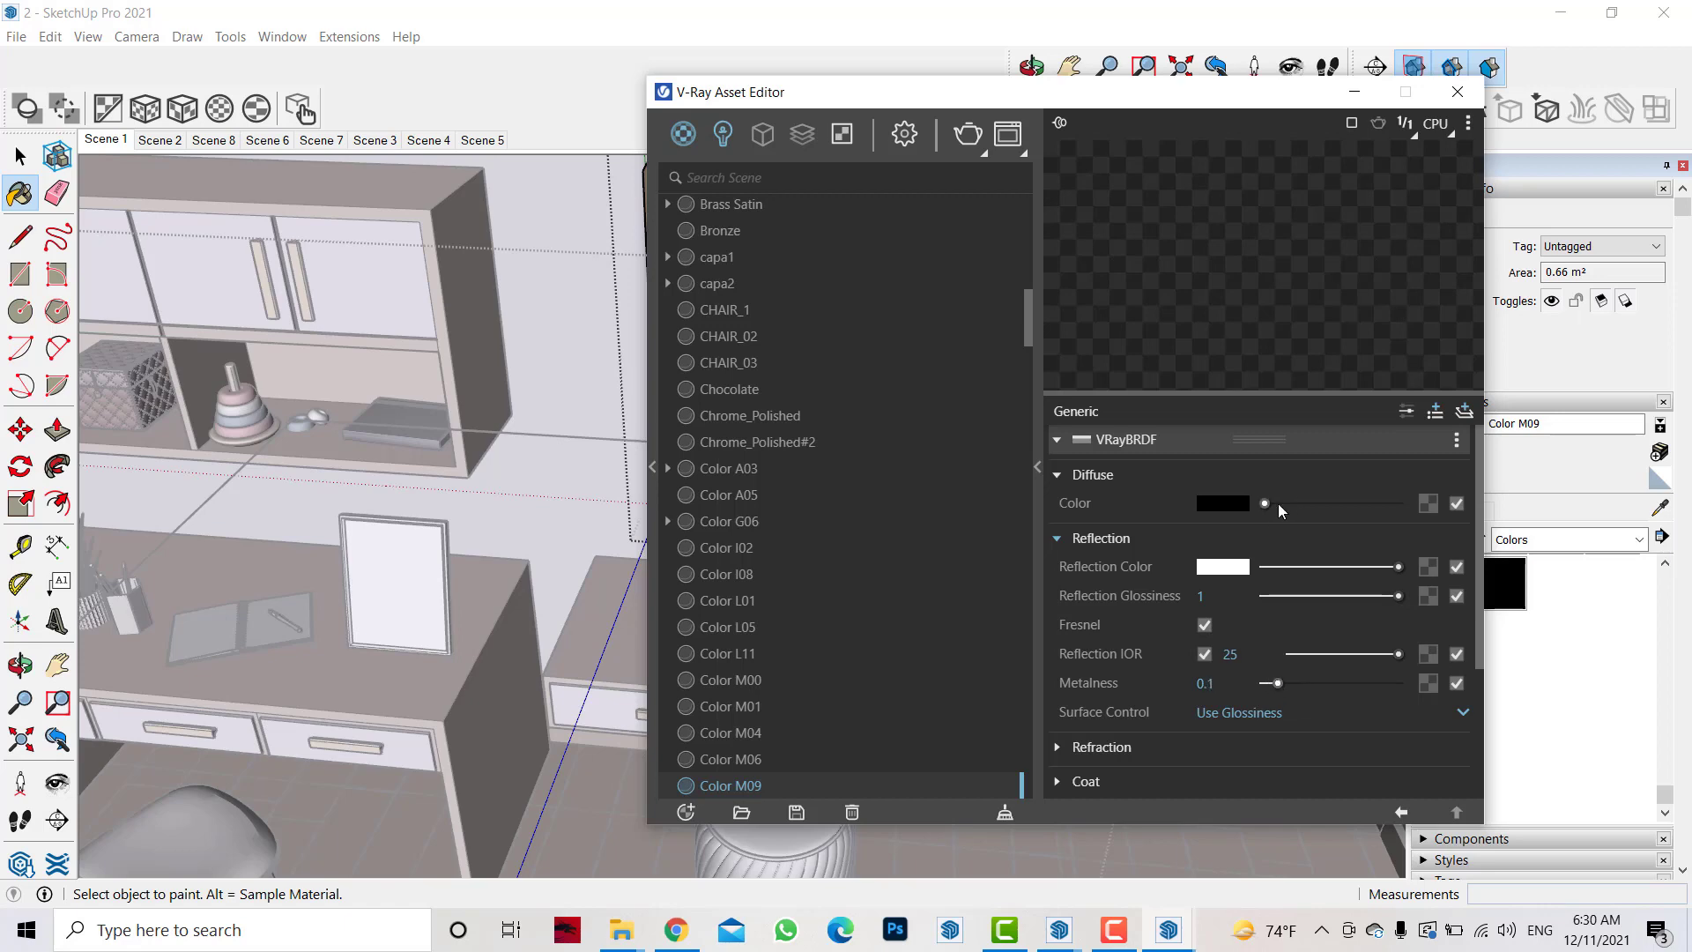
pyautogui.click(1354, 92)
pyautogui.click(21, 157)
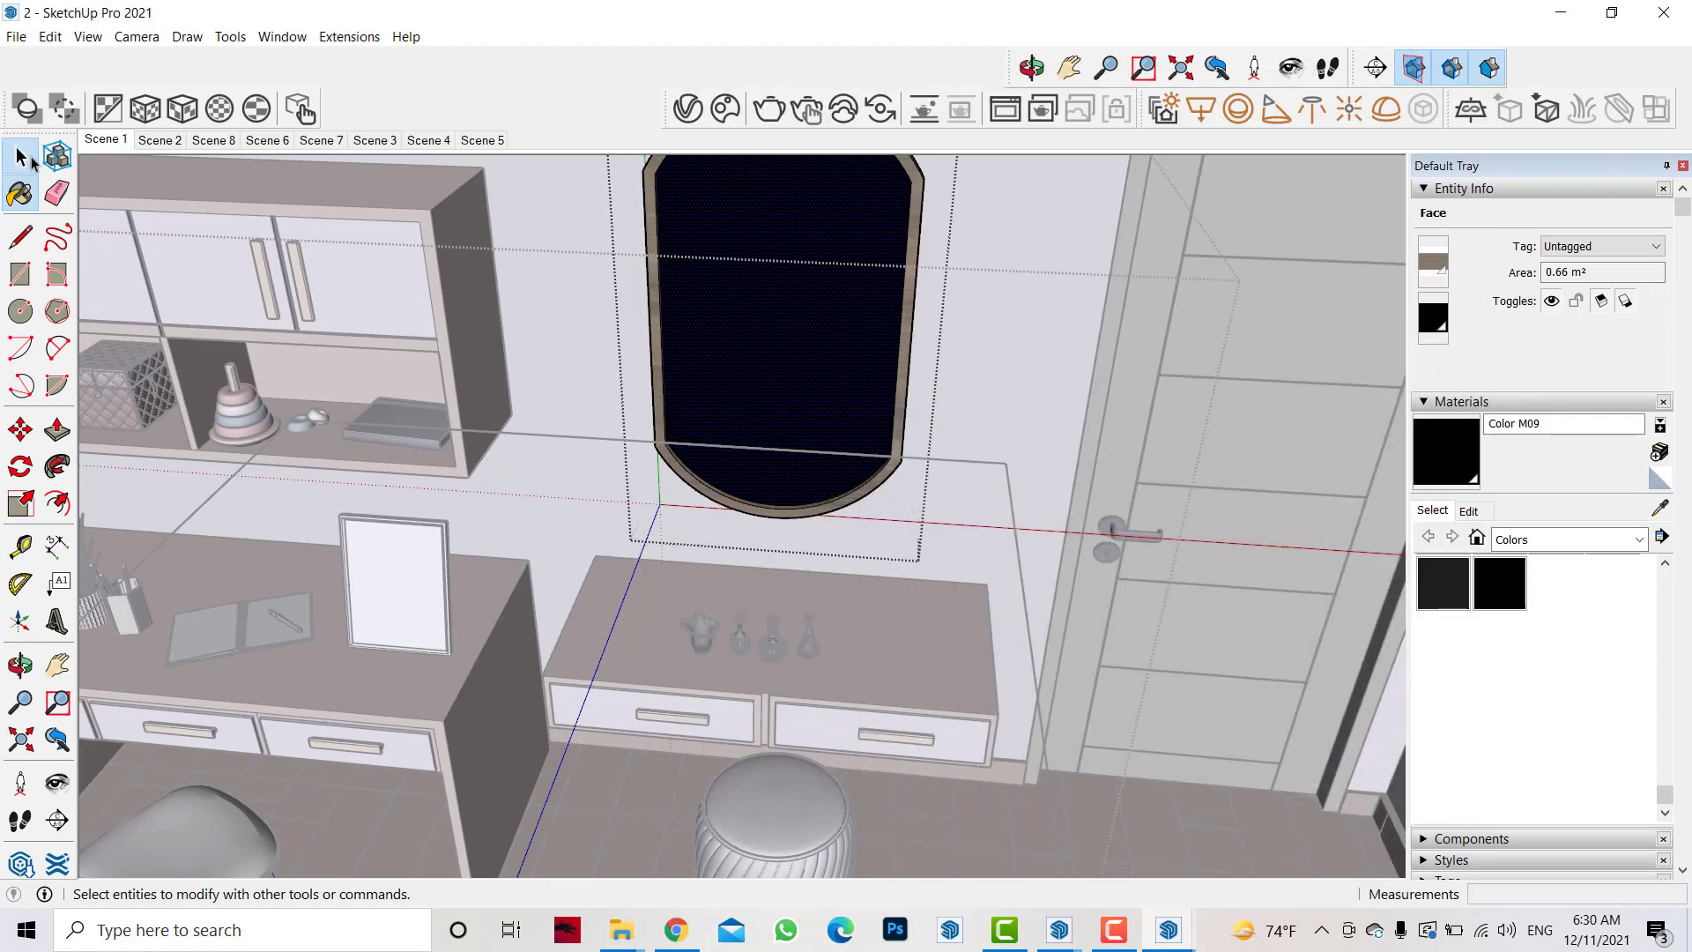
pyautogui.click(1133, 495)
# - Switch to the Scene 8 camera view for the V-Ray render
pyautogui.press('m')
pyautogui.press('pagedown')
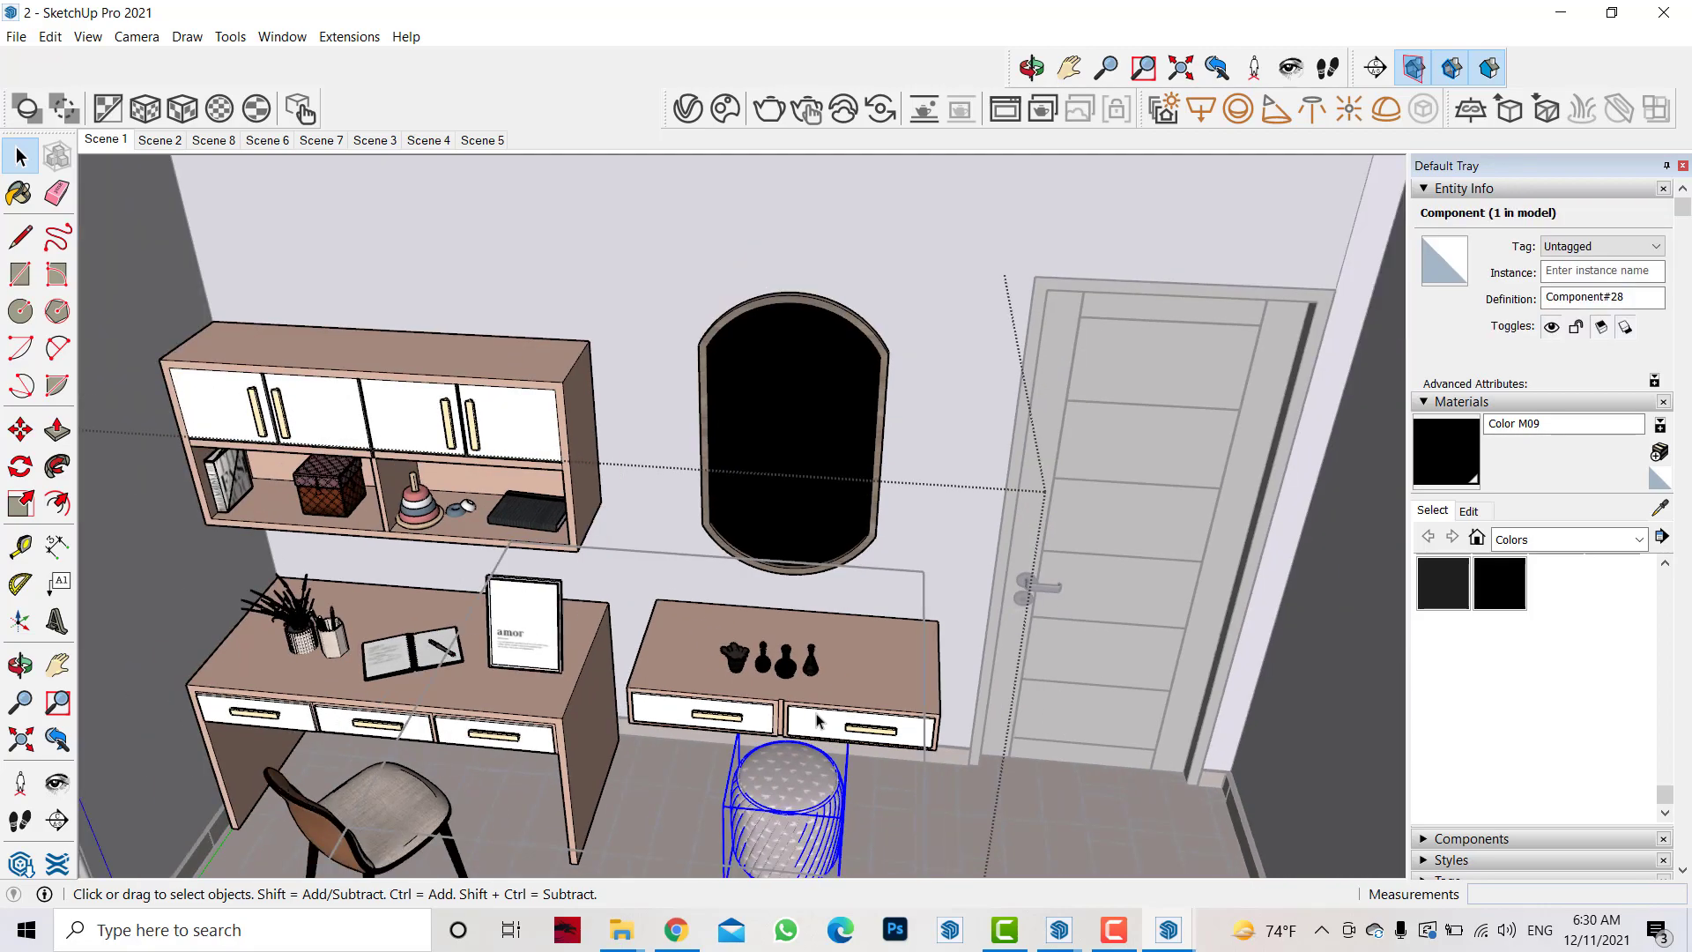
pyautogui.press('pagedown')
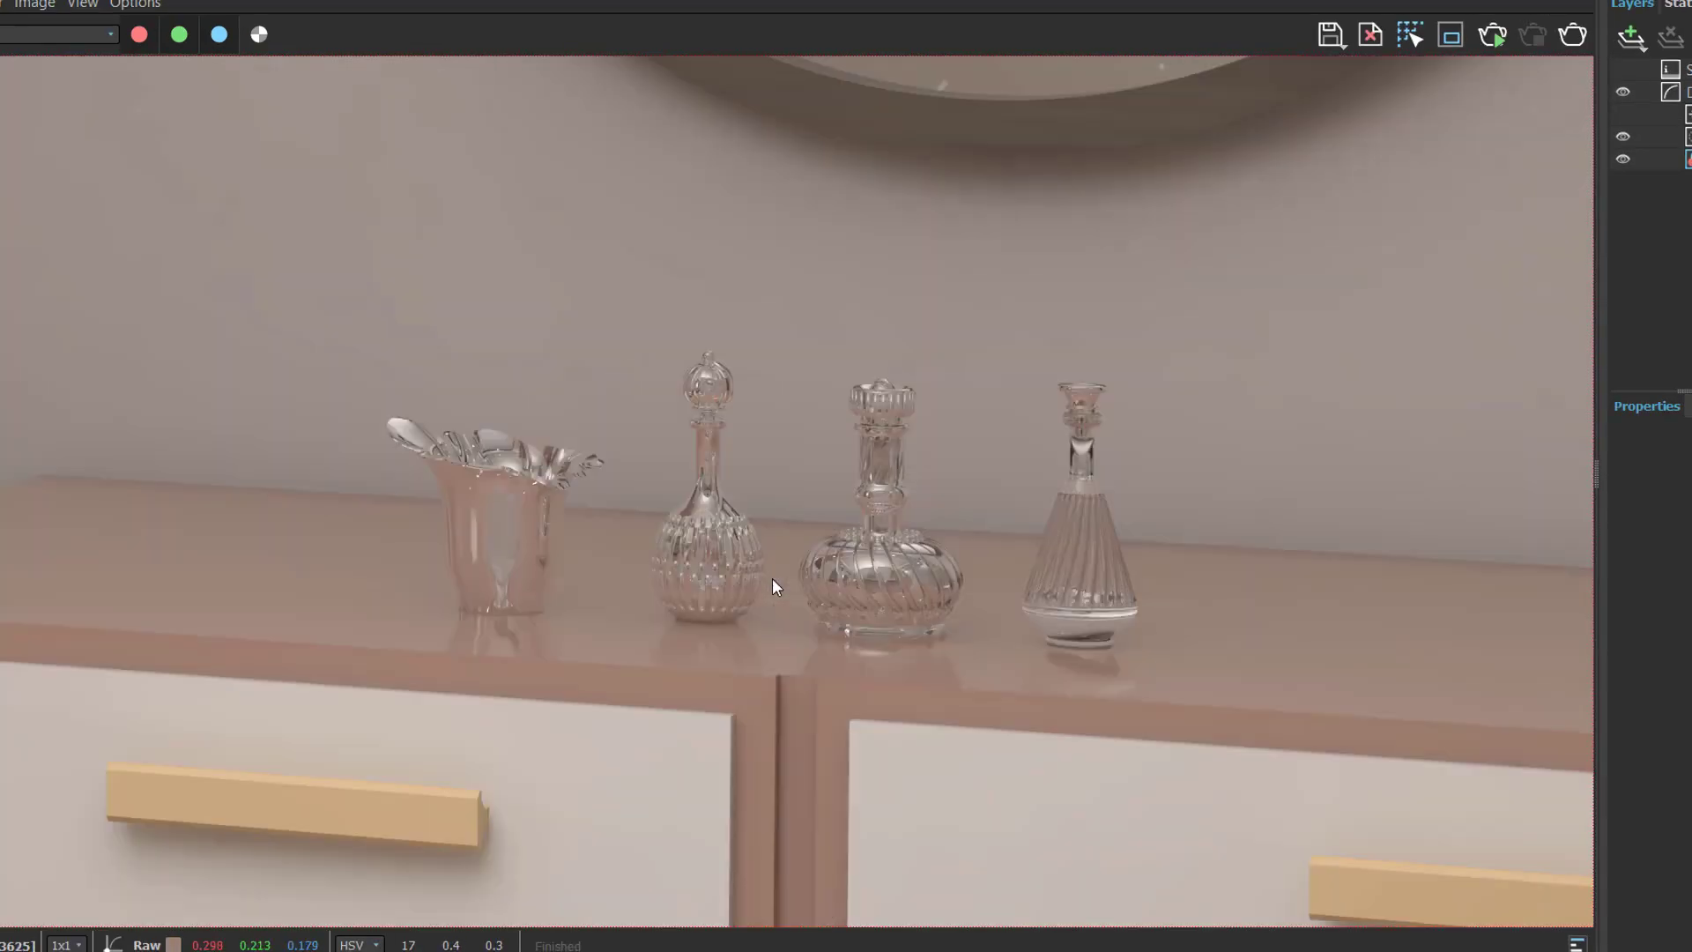
# - Fit the render in the frame buffer, then zoom in on the pouf's quilting and gold base
pyautogui.doubleClick(772, 578)
pyautogui.scroll(5, 569, 749)
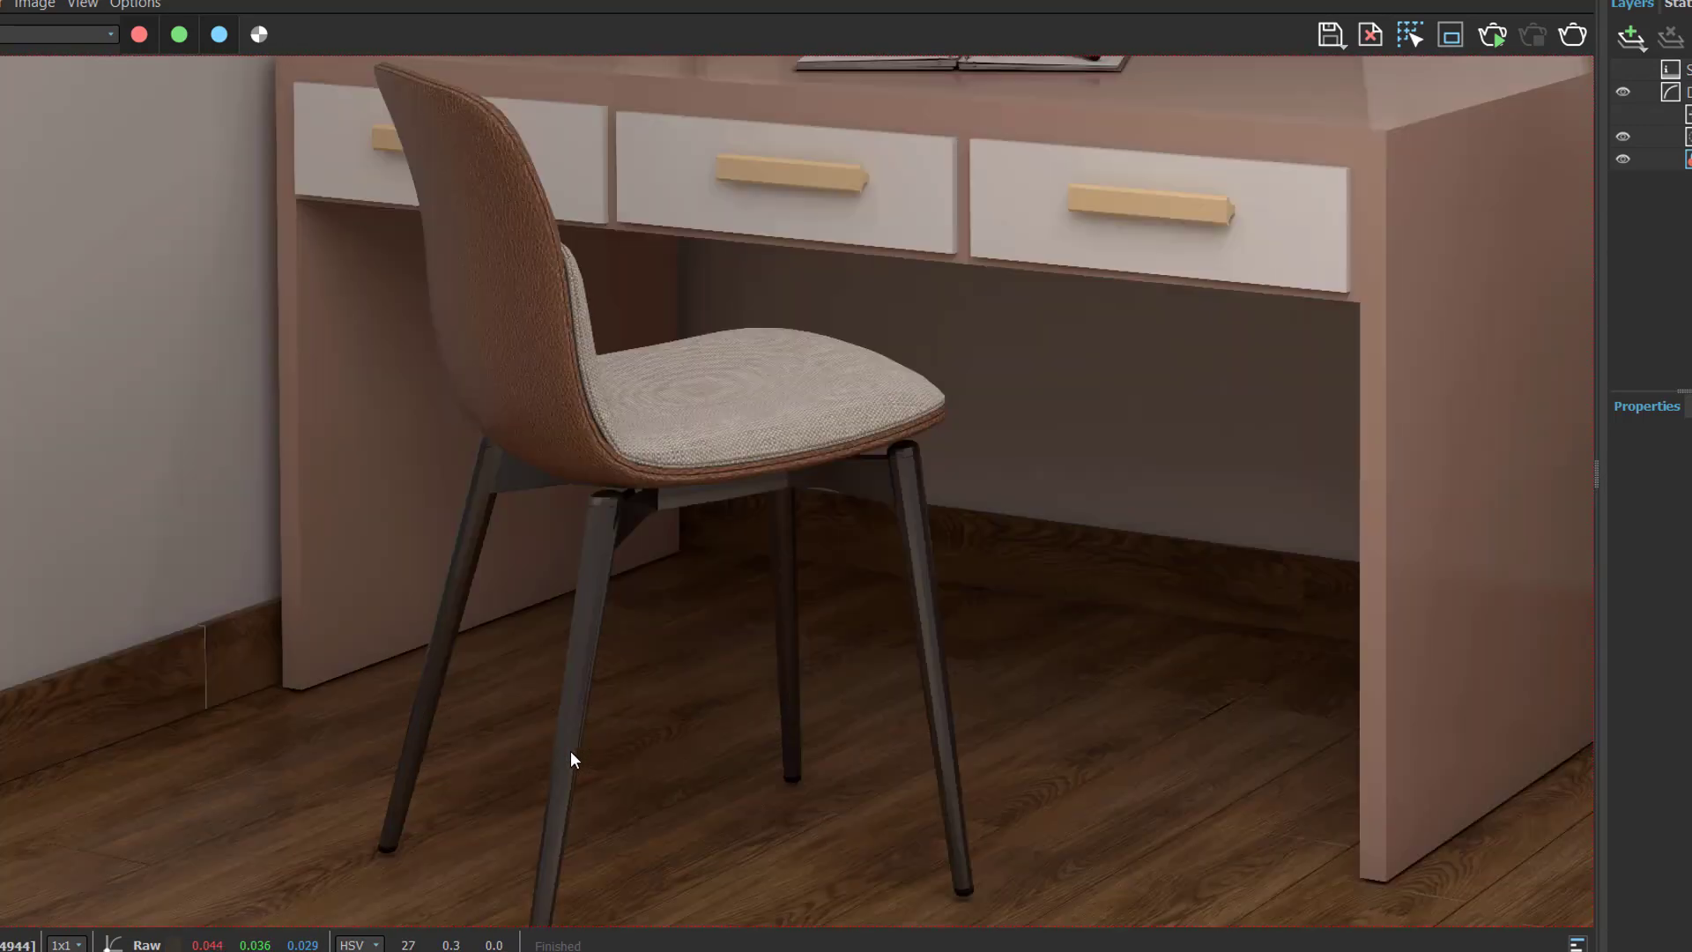
pyautogui.scroll(-3, 612, 602)
pyautogui.scroll(-2, 611, 602)
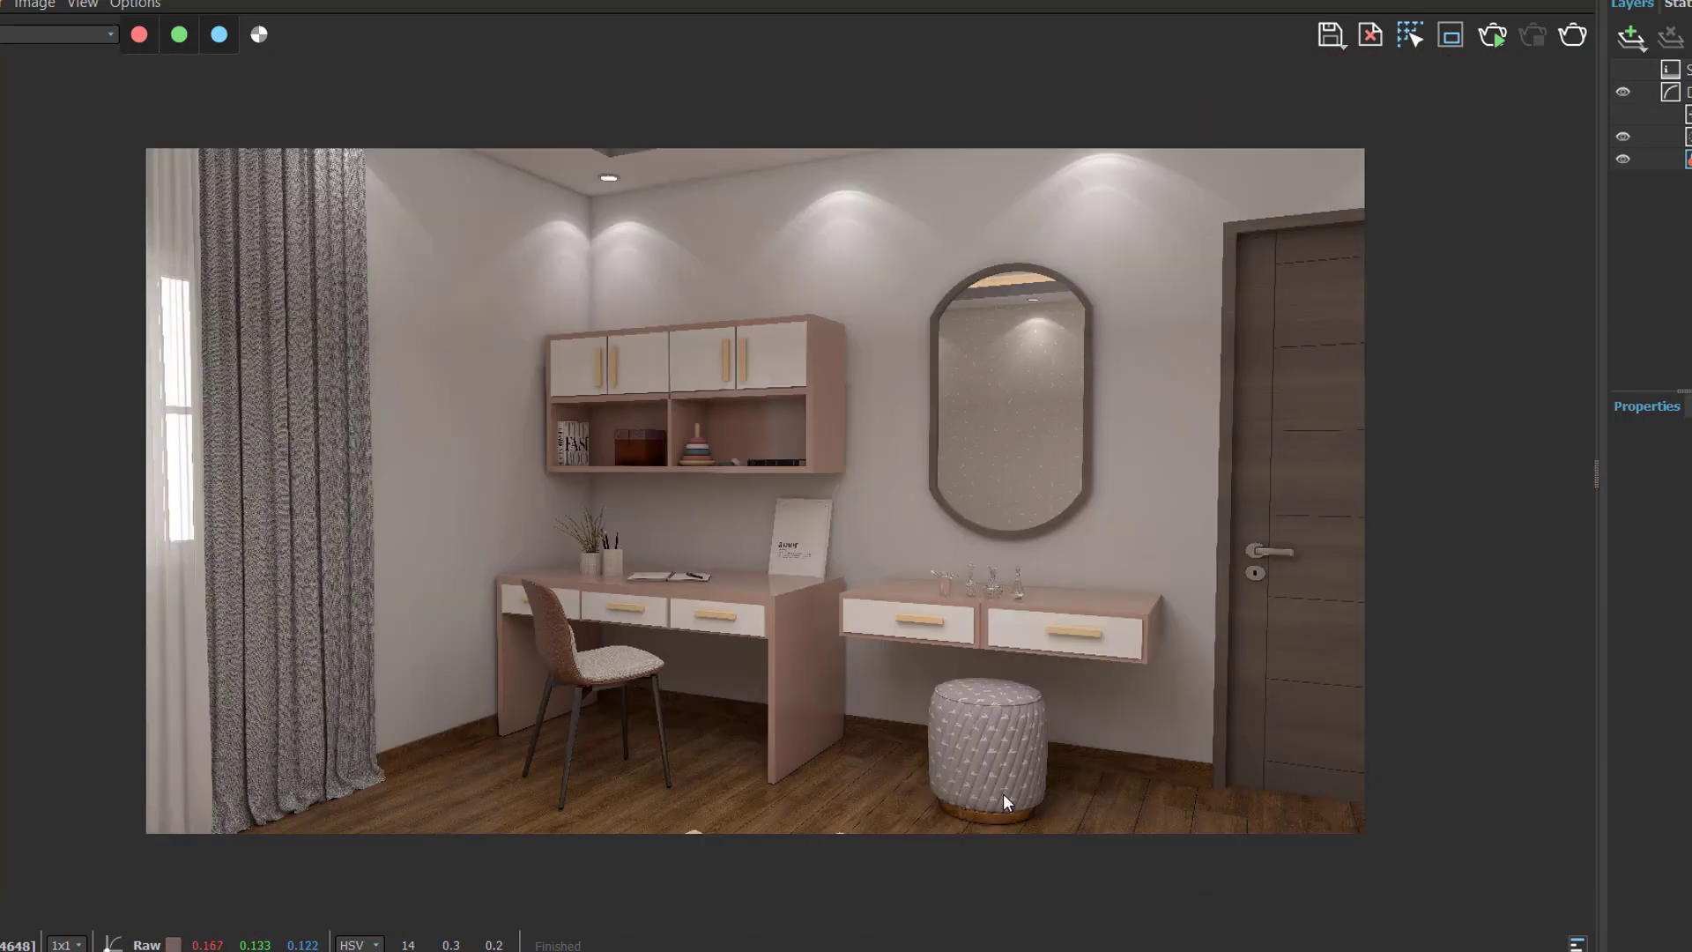
pyautogui.scroll(5, 1004, 833)
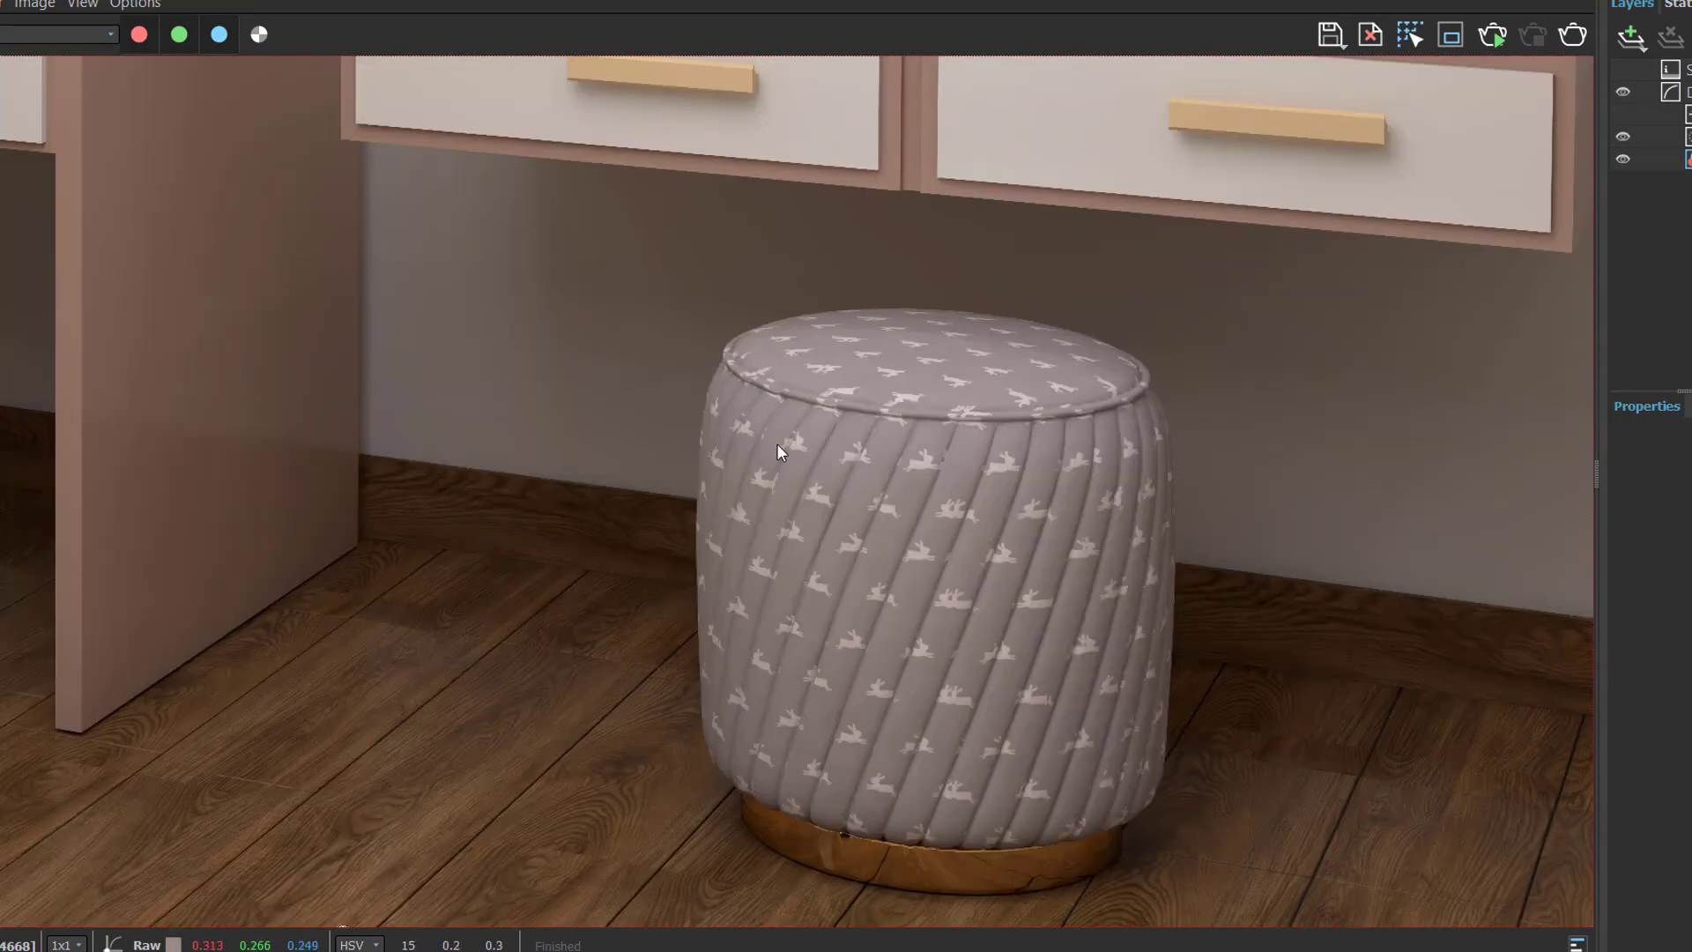